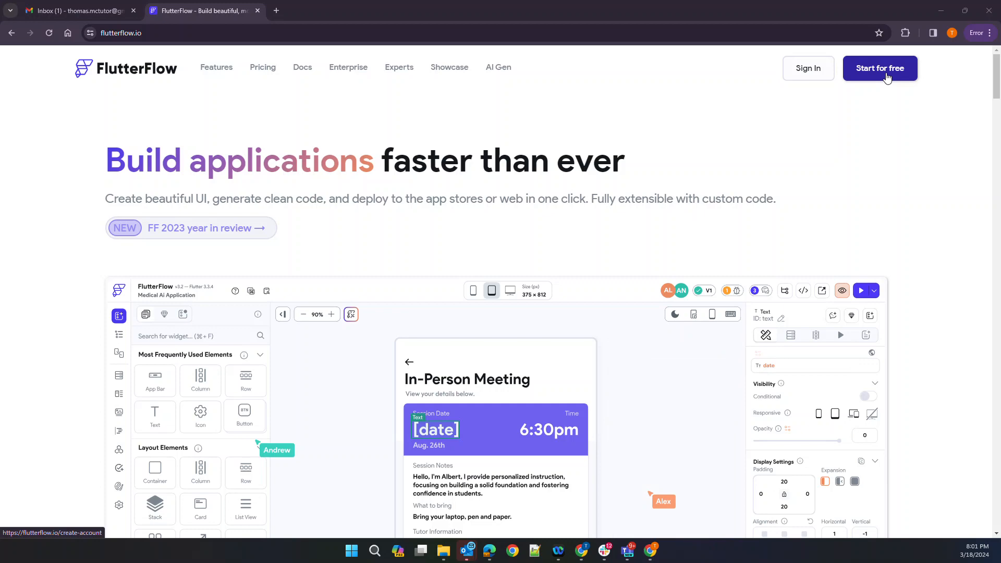
Compare the Free, Standard, Pro and Teams pricing plans, then start a Free-plan account
{"action": "left_click", "coordinate": [255, 68]}
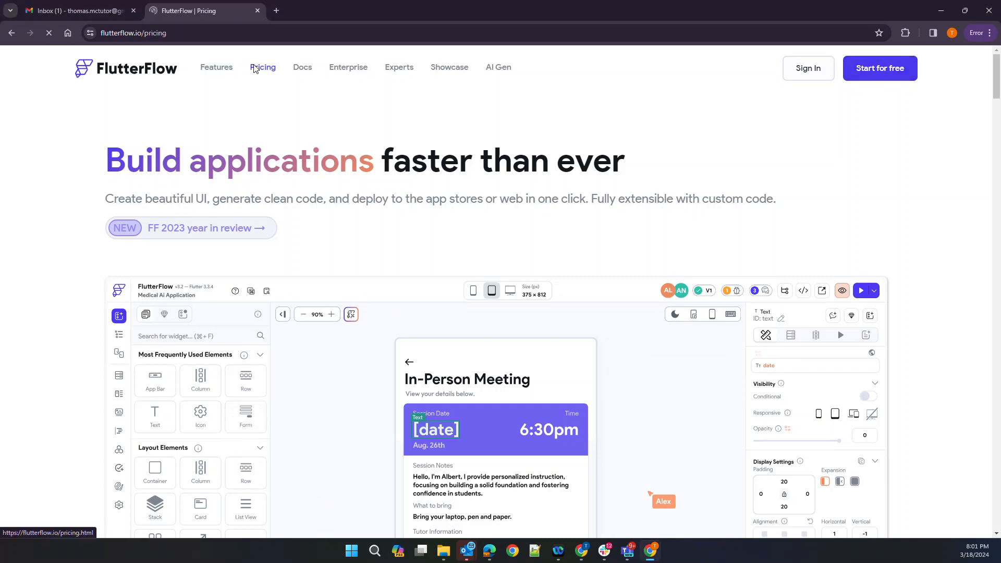
{"action": "scroll", "coordinate": [156, 313], "scroll_direction": "down", "scroll_amount": 3}
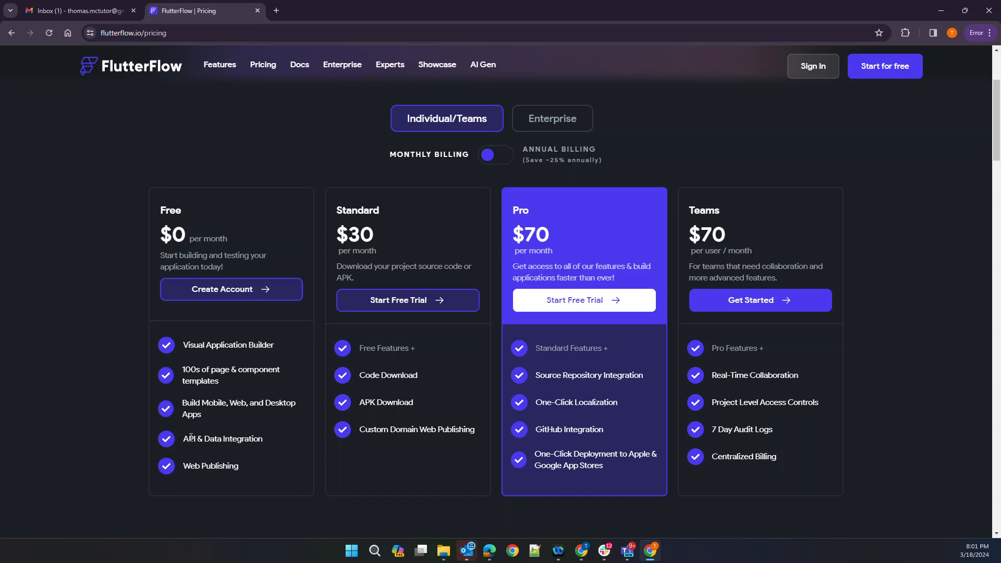
{"action": "scroll", "coordinate": [190, 437], "scroll_direction": "up", "scroll_amount": 3}
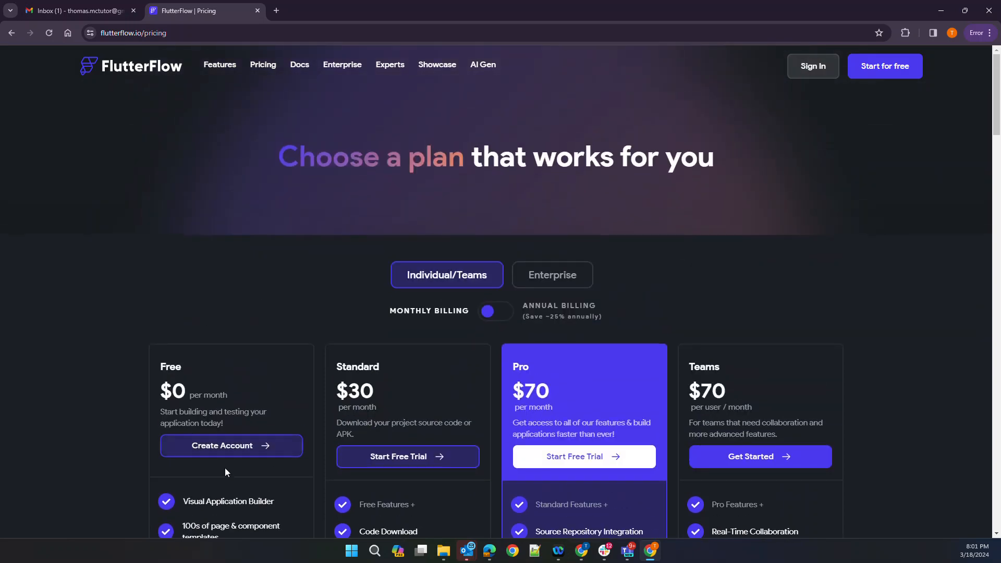
{"action": "left_click", "coordinate": [228, 449]}
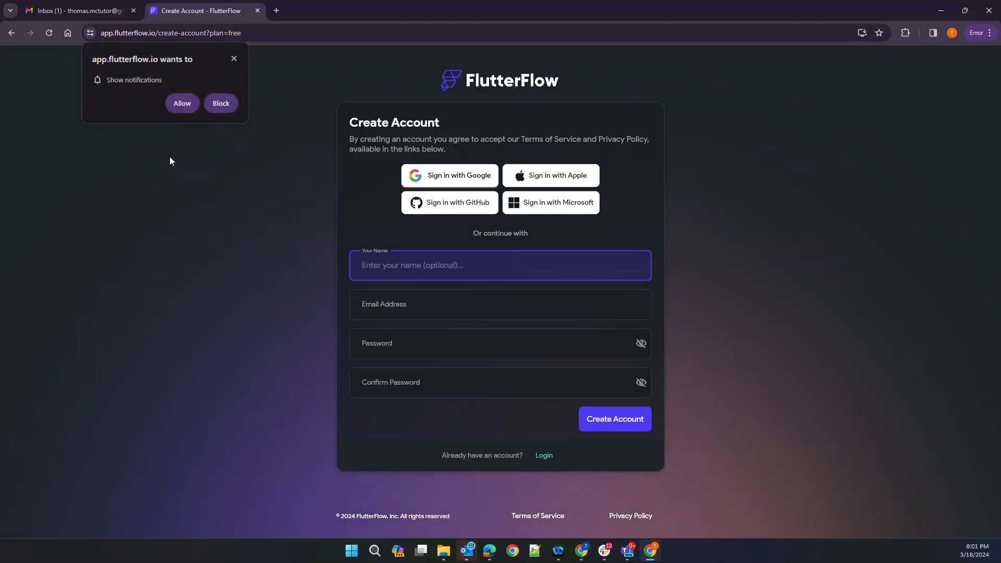
Block the notification prompt, then submit the sign-up form with full name, e-mail and matching passwords
{"action": "left_click", "coordinate": [220, 104]}
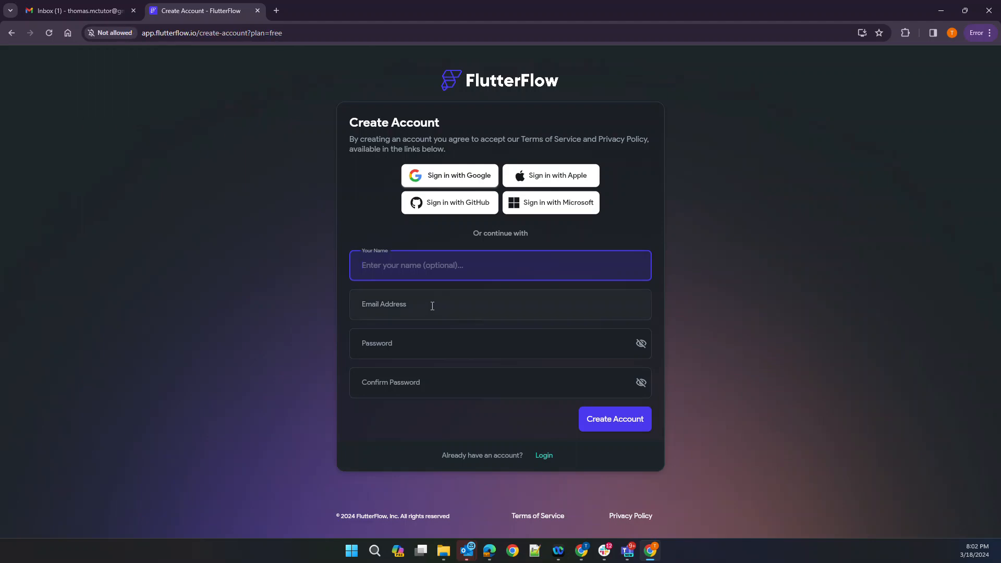
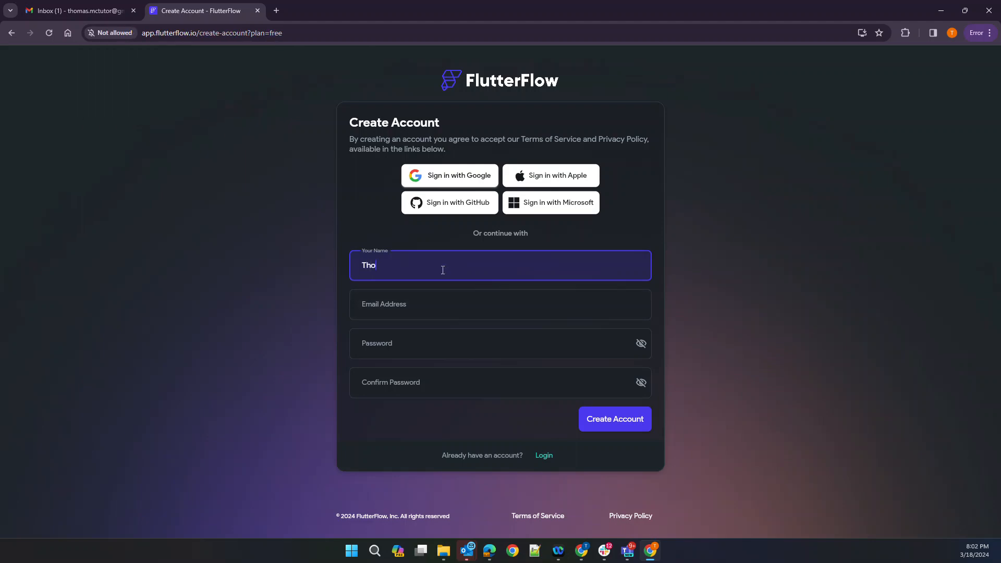
{"action": "key", "text": "Tab"}
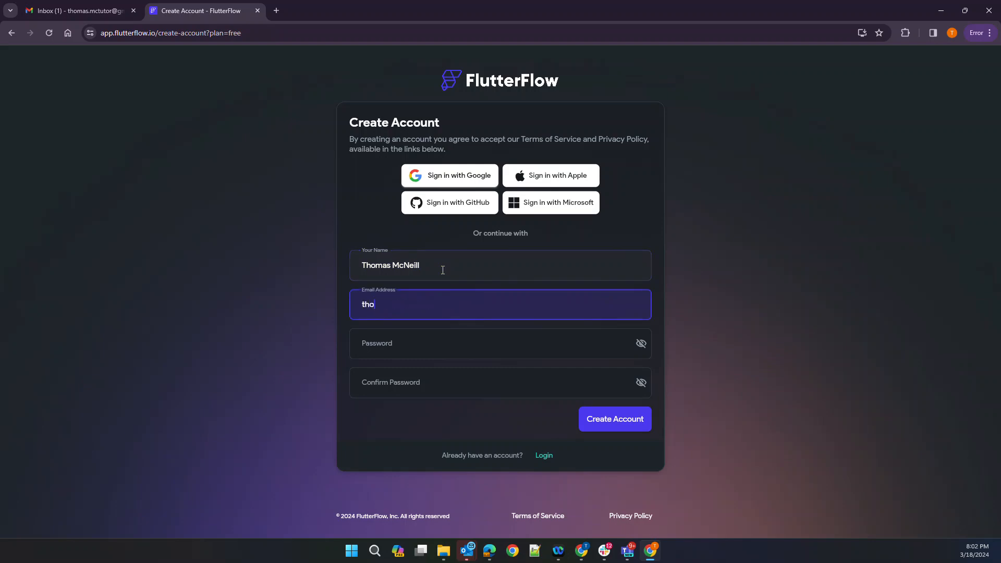
{"action": "key", "text": "Tab"}
{"action": "type", "text": "••••••••••••"}
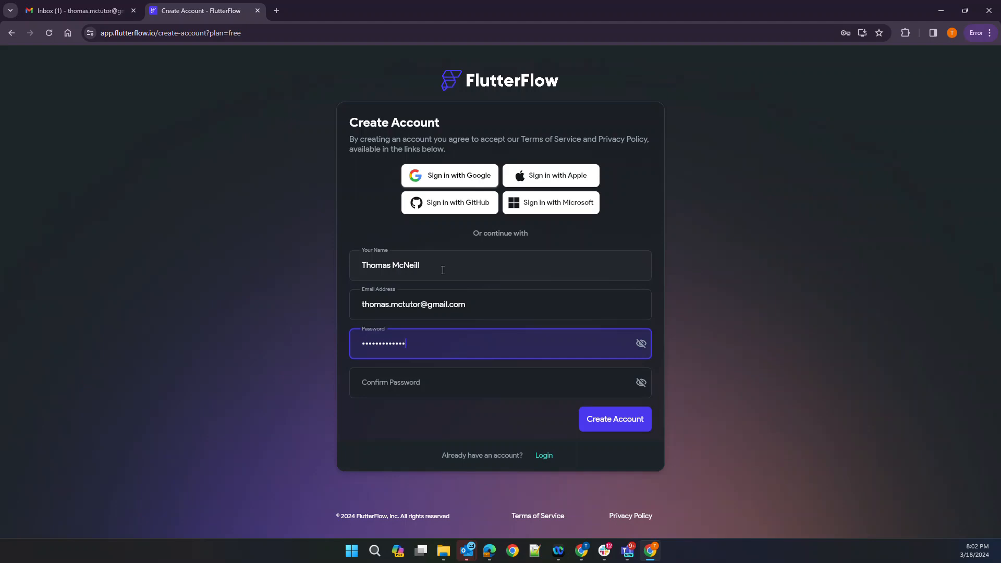
{"action": "key", "text": "Tab"}
{"action": "type", "text": "••••••••••••"}
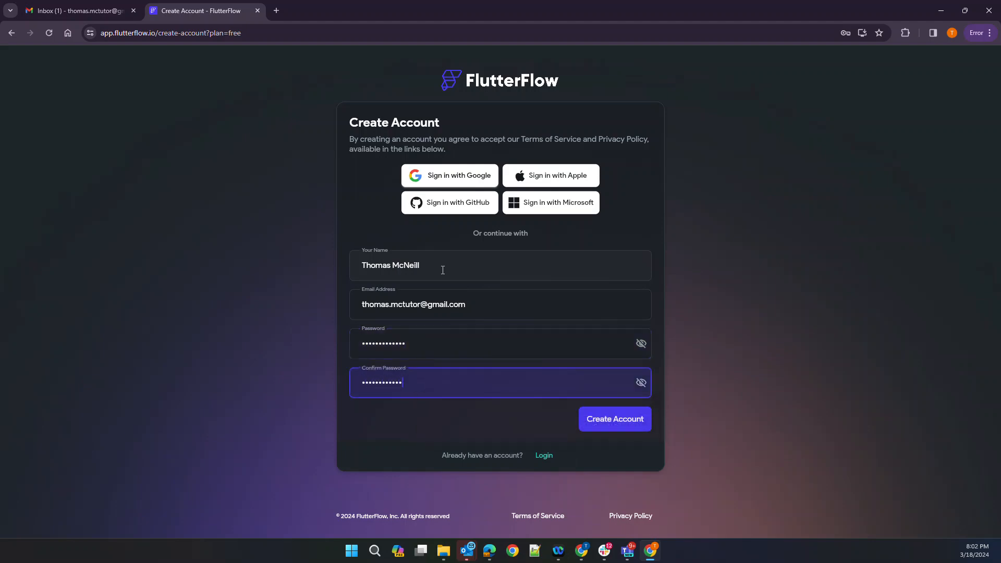
{"action": "left_click", "coordinate": [592, 426]}
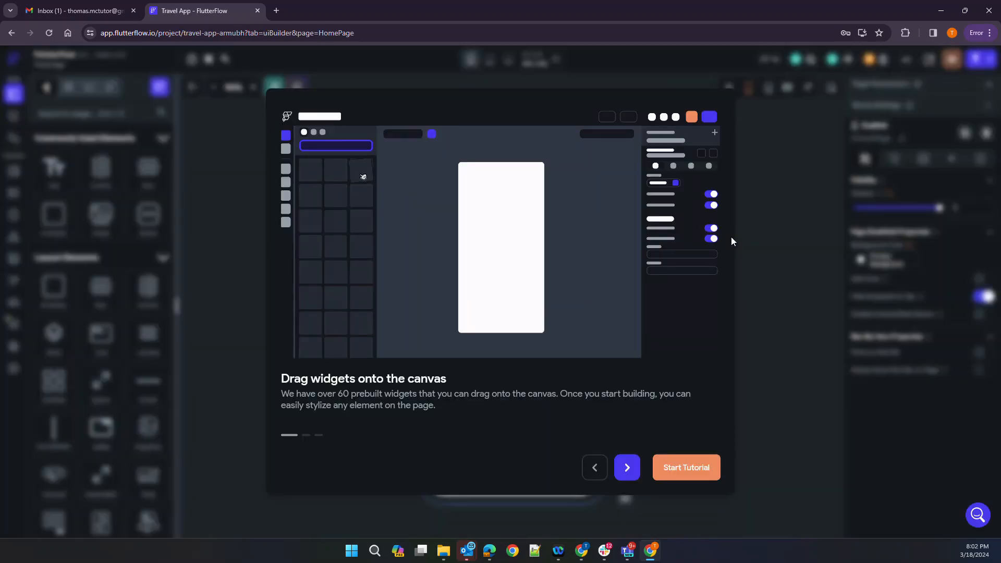
Step through onboarding to Theme Settings, start the tutorial, then return to the Projects dashboard
{"action": "left_click", "coordinate": [627, 467]}
{"action": "left_click", "coordinate": [627, 468]}
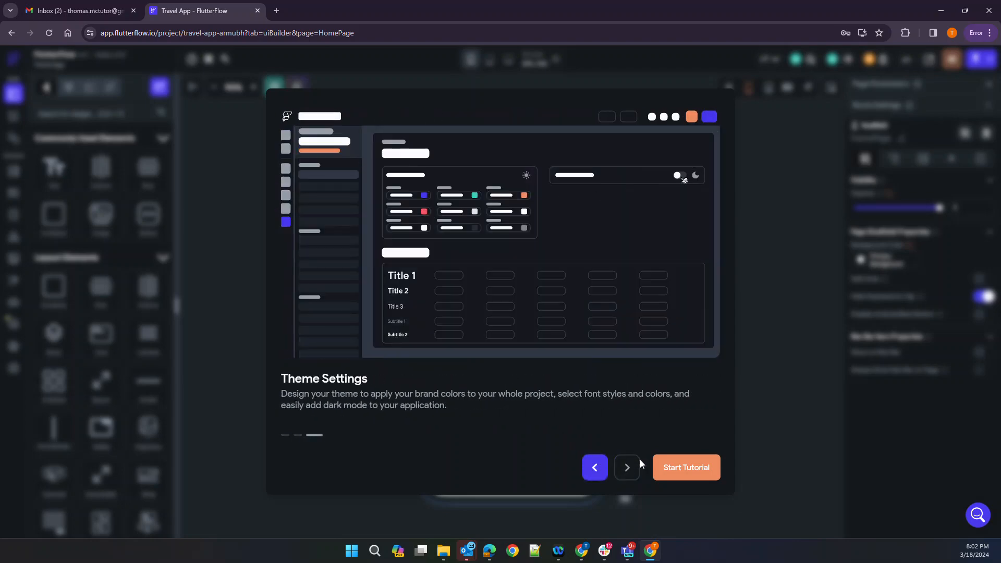
{"action": "left_click", "coordinate": [698, 472]}
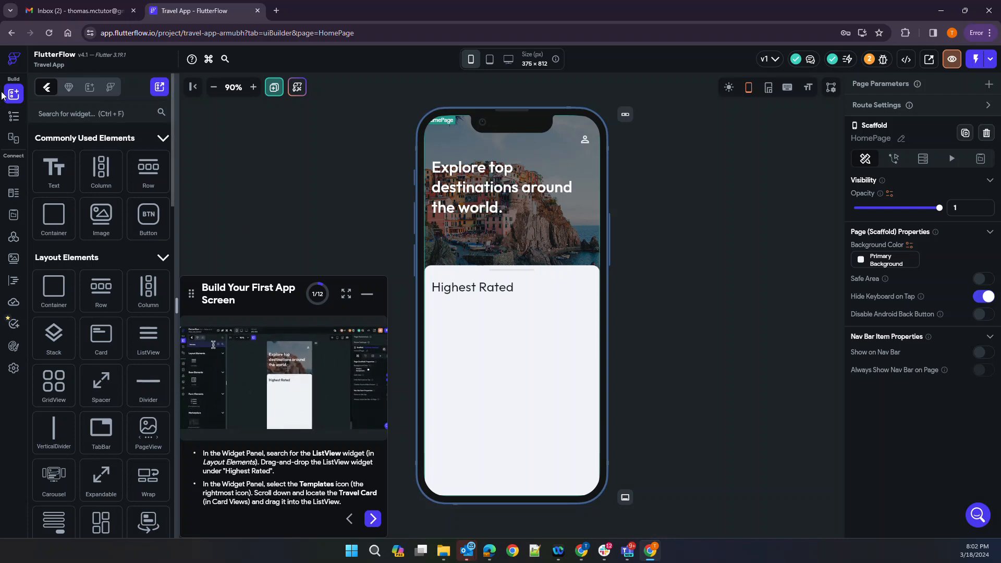
{"action": "left_click", "coordinate": [18, 59]}
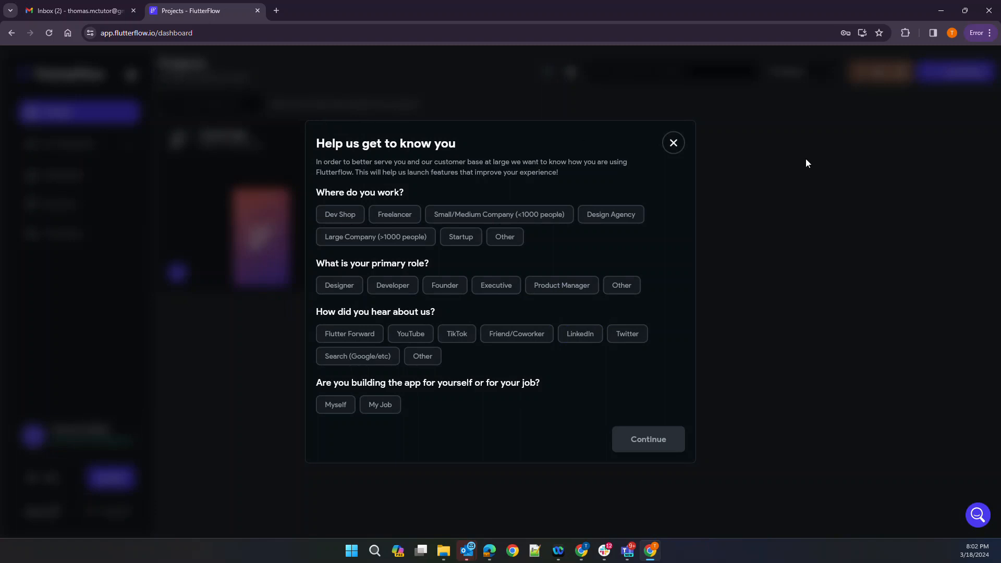
Dismiss the 'Help us get to know you' survey and open the Marketplace
{"action": "left_click", "coordinate": [671, 147]}
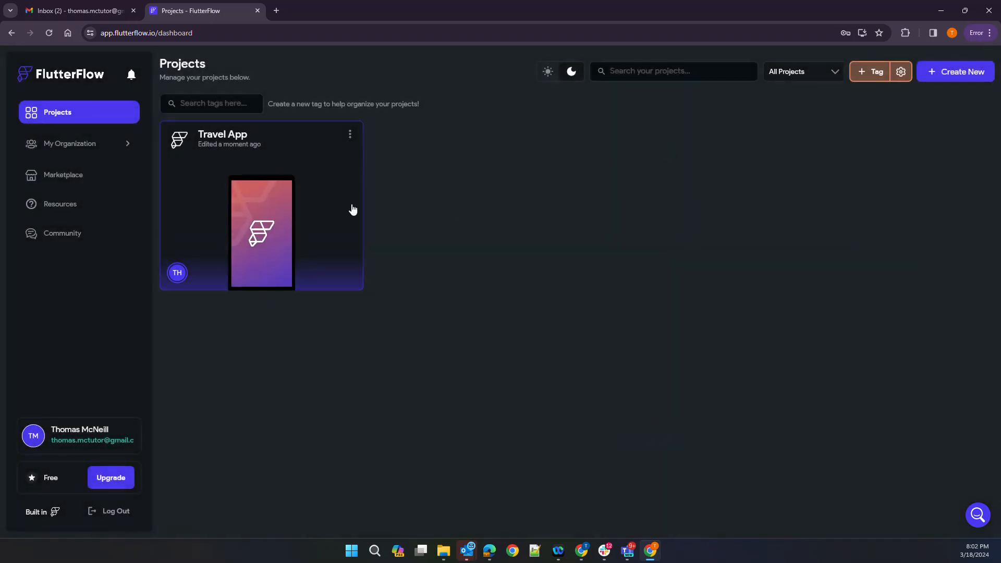
{"action": "left_click", "coordinate": [52, 183]}
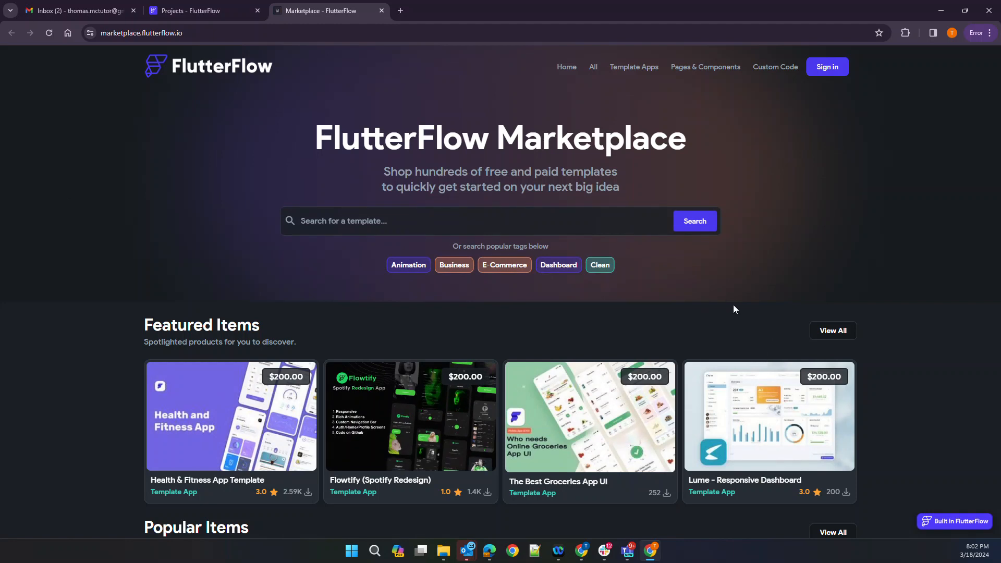
Scroll through the Marketplace home page sections
{"action": "scroll", "coordinate": [734, 309], "scroll_direction": "down", "scroll_amount": 5}
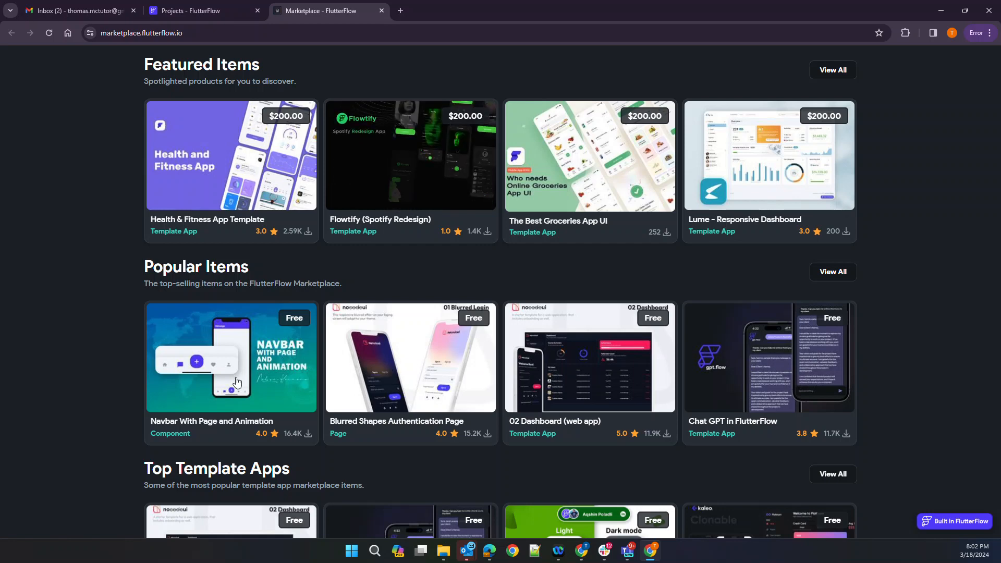
{"action": "scroll", "coordinate": [236, 382], "scroll_direction": "down", "scroll_amount": 2}
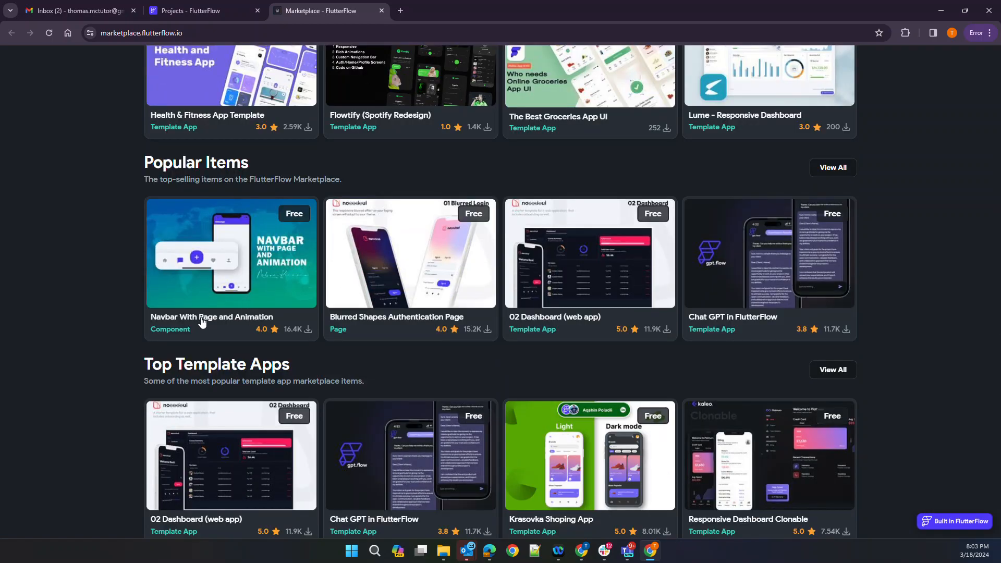
{"action": "scroll", "coordinate": [203, 322], "scroll_direction": "down", "scroll_amount": 2}
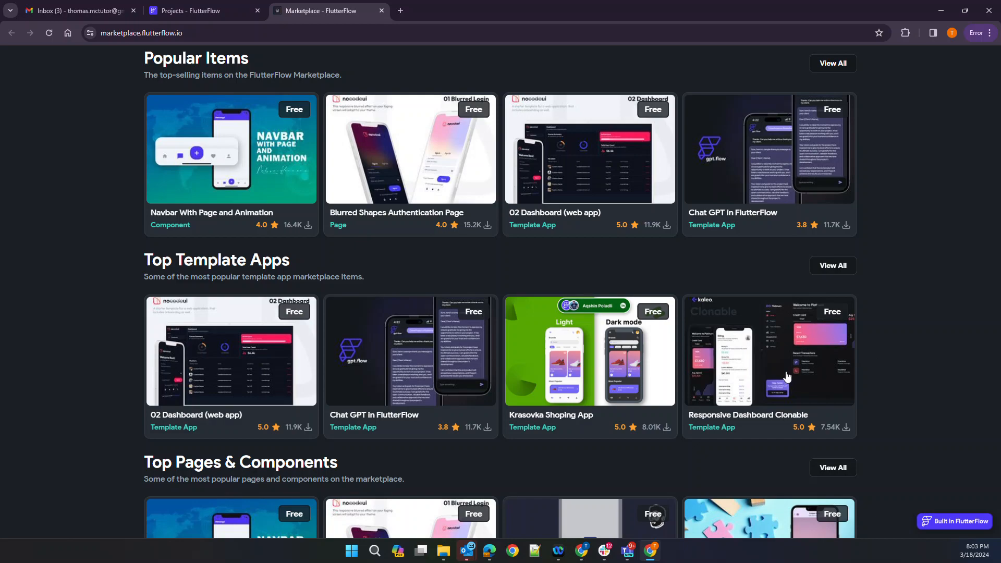
{"action": "scroll", "coordinate": [787, 376], "scroll_direction": "down", "scroll_amount": 3}
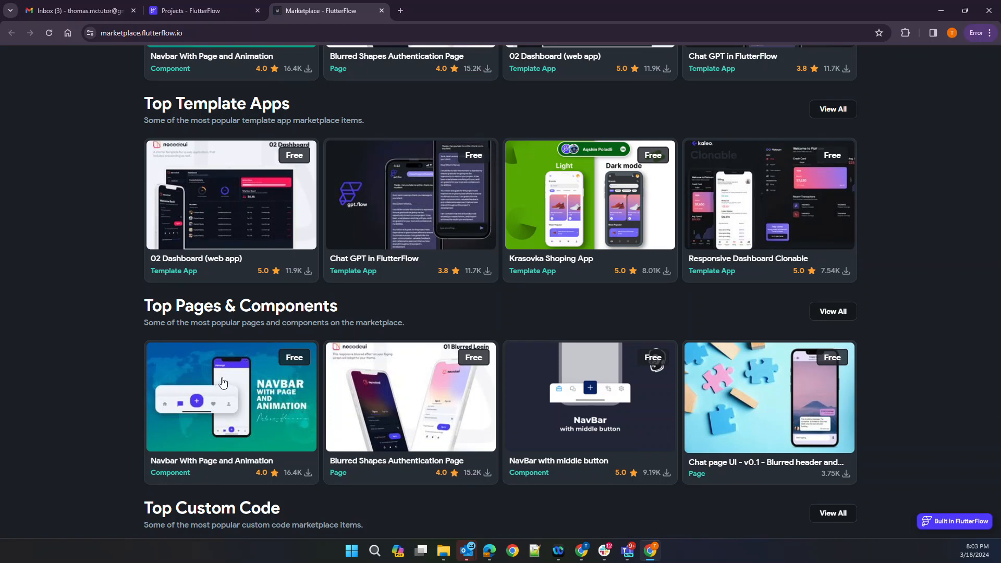
{"action": "scroll", "coordinate": [266, 384], "scroll_direction": "up", "scroll_amount": 2}
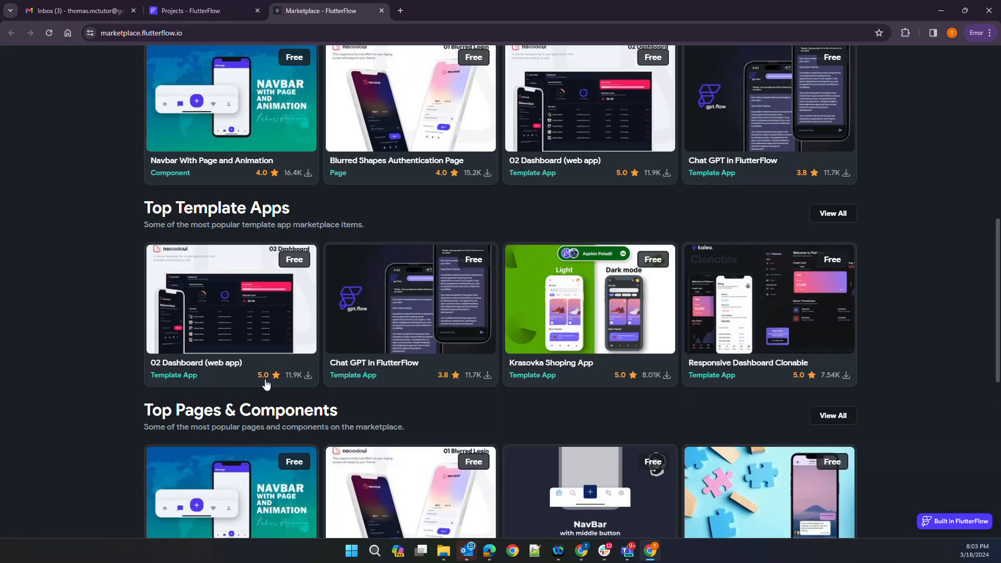
View all Top Template Apps and scroll through the $200.00–$349.00 template listings
{"action": "left_click", "coordinate": [833, 215]}
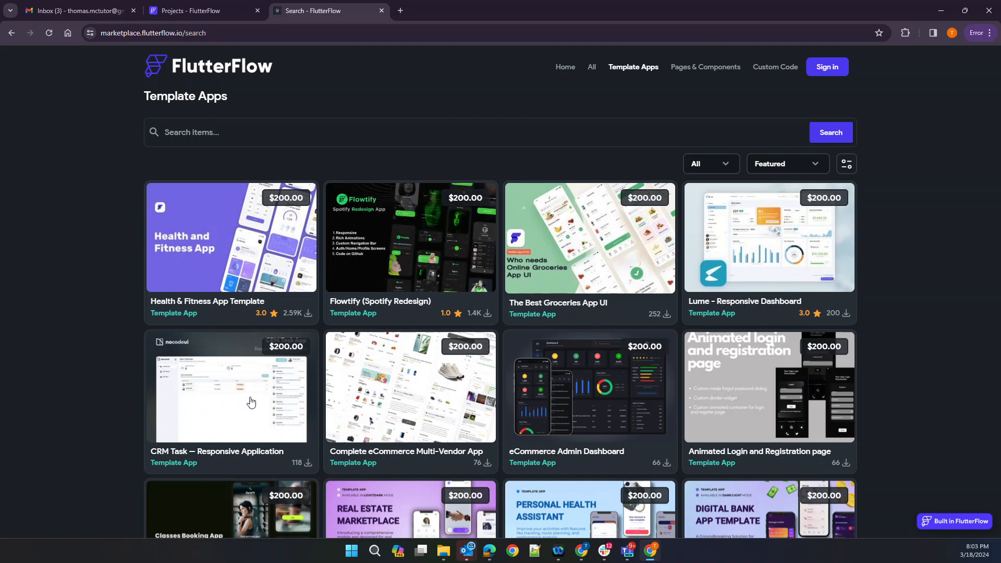
{"action": "scroll", "coordinate": [359, 399], "scroll_direction": "down", "scroll_amount": 2}
{"action": "scroll", "coordinate": [184, 365], "scroll_direction": "down", "scroll_amount": 1}
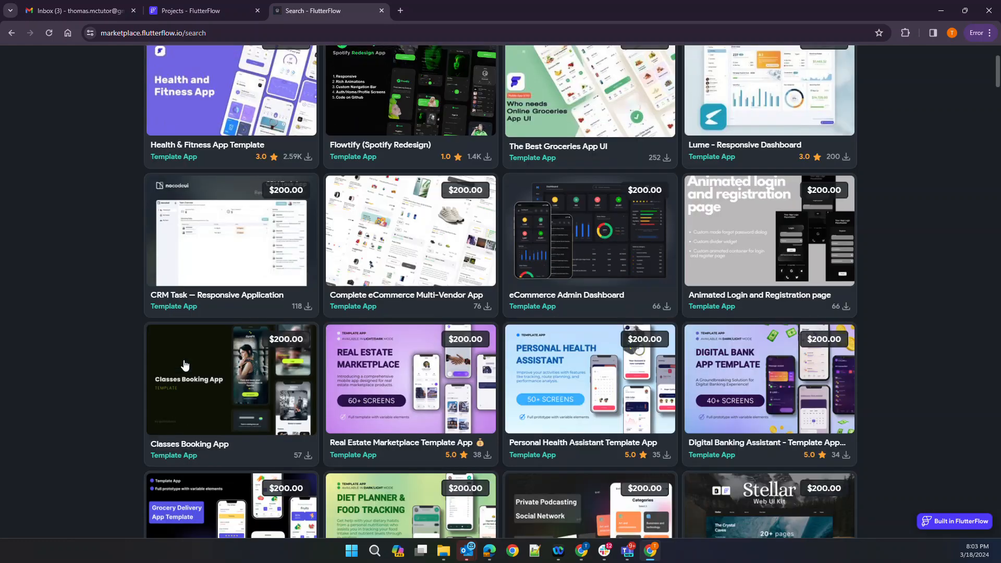
{"action": "scroll", "coordinate": [563, 366], "scroll_direction": "down", "scroll_amount": 3}
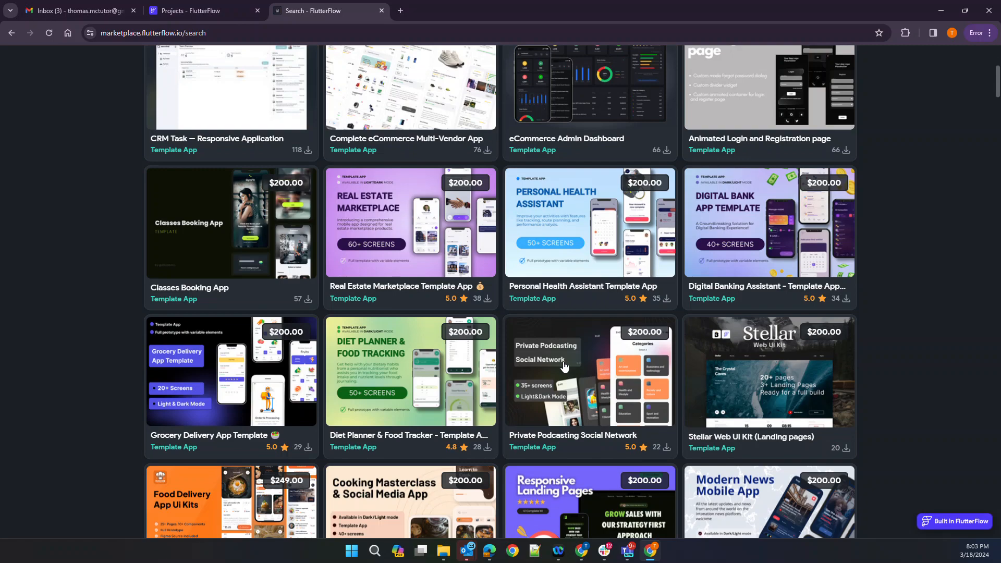
{"action": "scroll", "coordinate": [563, 367], "scroll_direction": "down", "scroll_amount": 5}
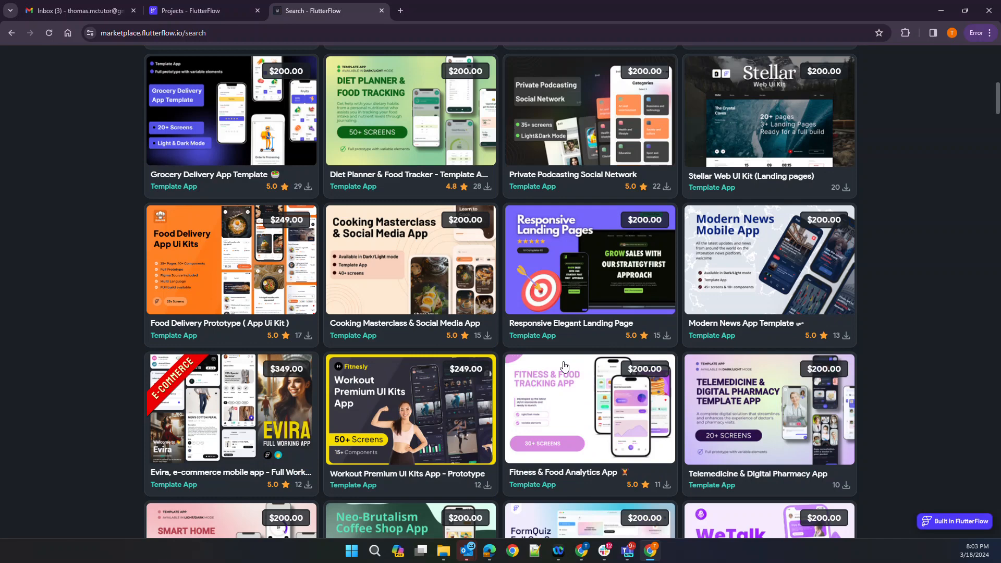
{"action": "scroll", "coordinate": [563, 366], "scroll_direction": "down", "scroll_amount": 3}
{"action": "scroll", "coordinate": [565, 366], "scroll_direction": "up", "scroll_amount": 2}
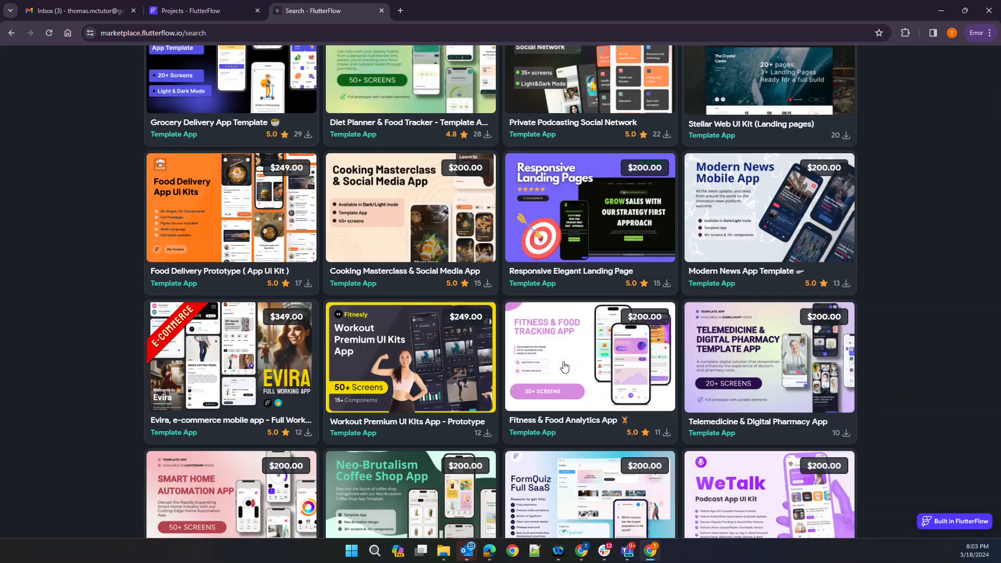
{"action": "scroll", "coordinate": [563, 366], "scroll_direction": "up", "scroll_amount": 10}
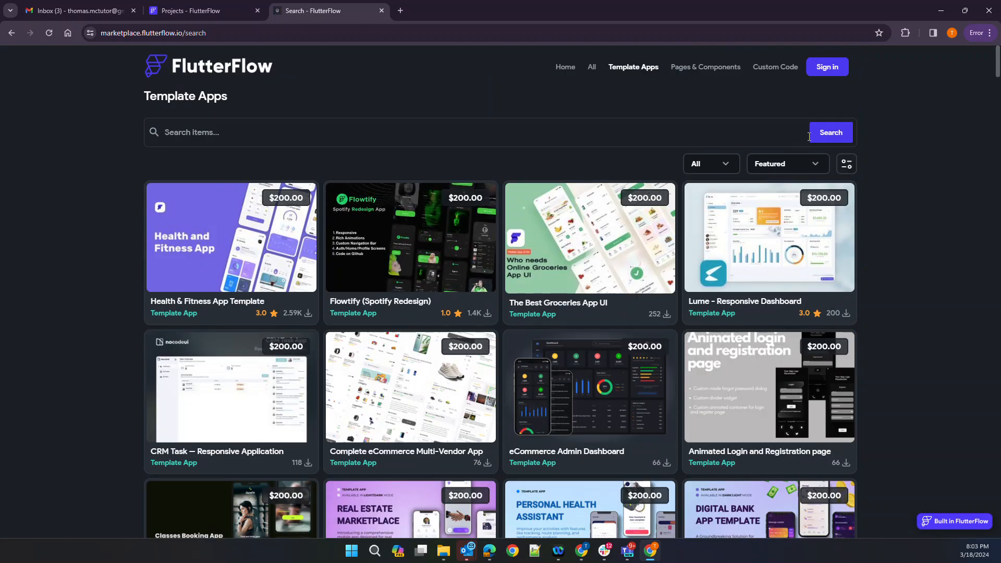
Search the templates for 'nocode' and open the 03 Dashboard template's page
{"action": "left_click", "coordinate": [385, 129]}
{"action": "type", "text": "no"}
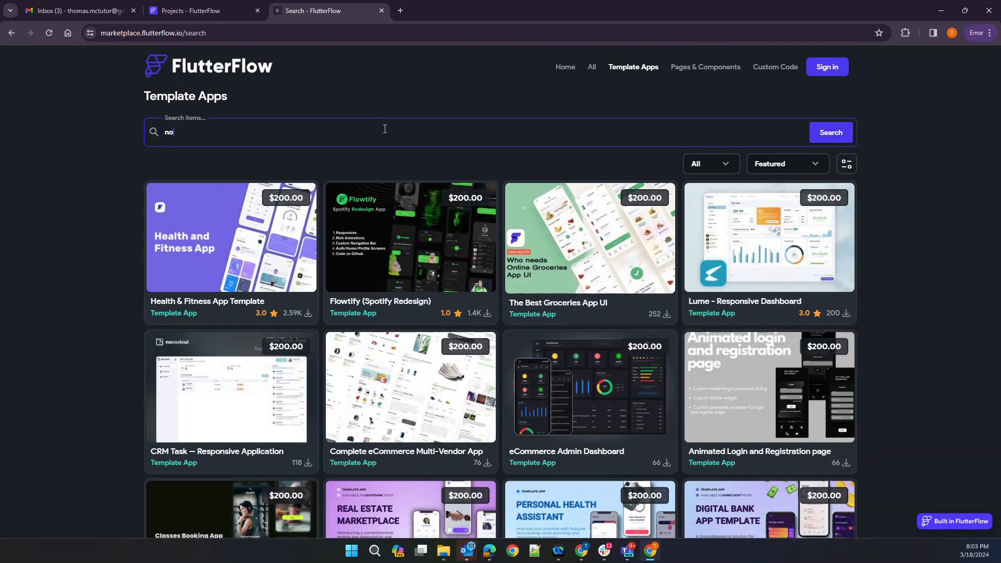
{"action": "type", "text": "code"}
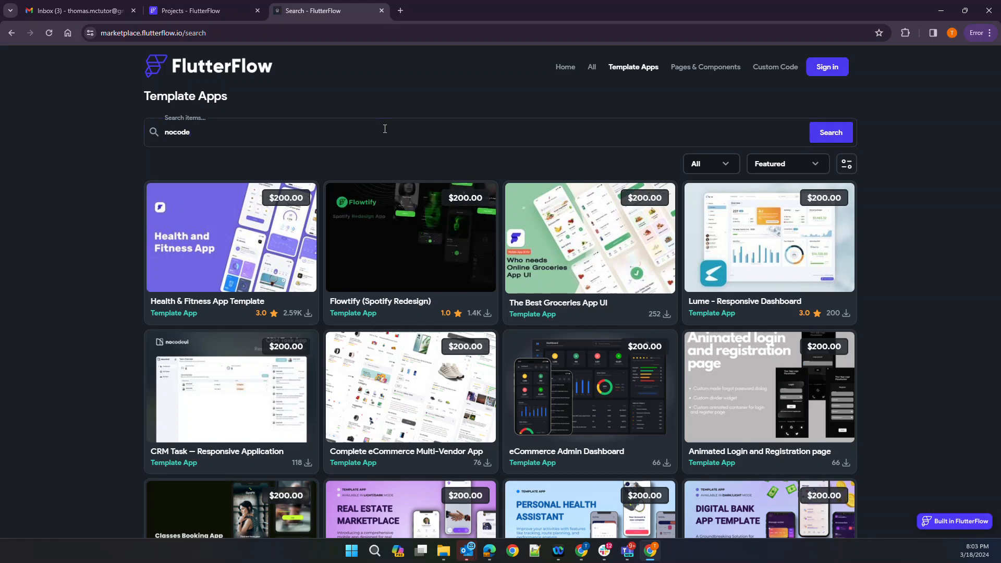
{"action": "left_click", "coordinate": [829, 133]}
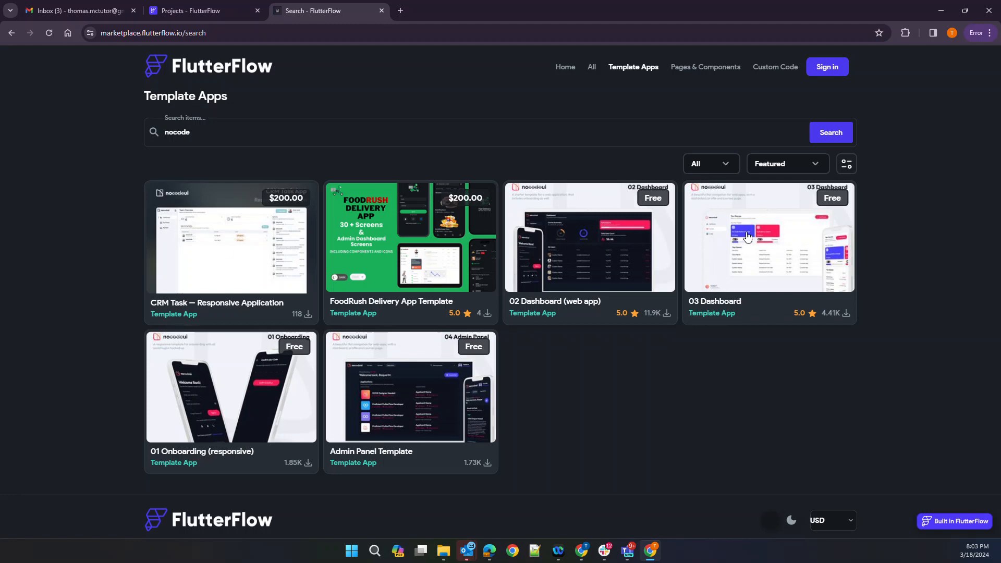
{"action": "left_click", "coordinate": [818, 230]}
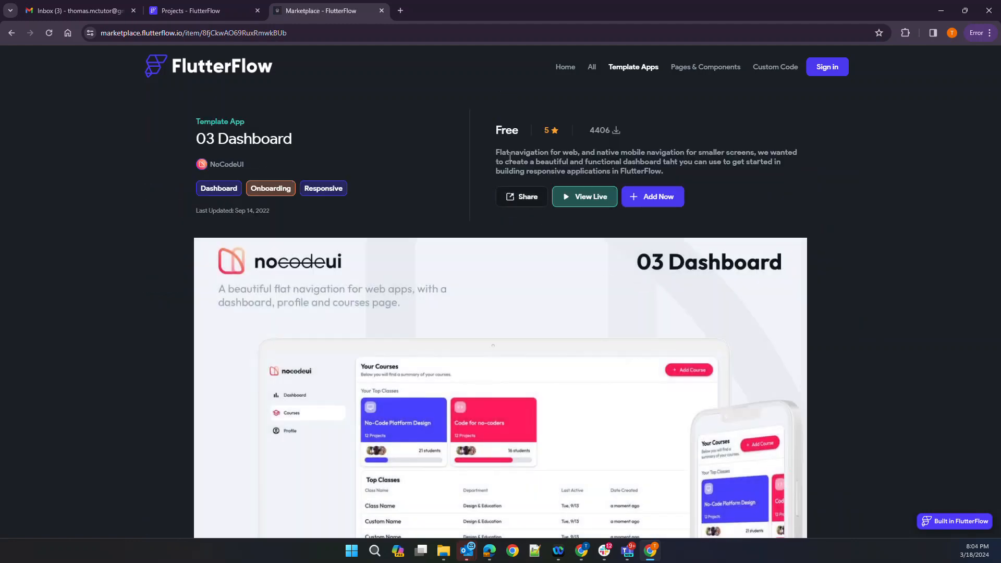
Choose Add Now and submit the account e-mail and password on the login page
{"action": "left_click", "coordinate": [648, 205]}
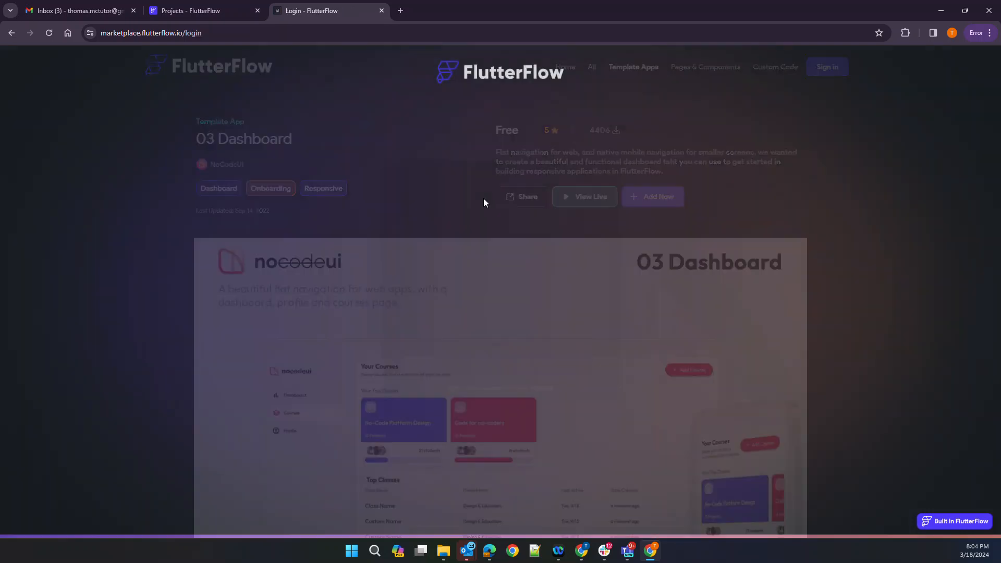
{"action": "left_click", "coordinate": [454, 175]}
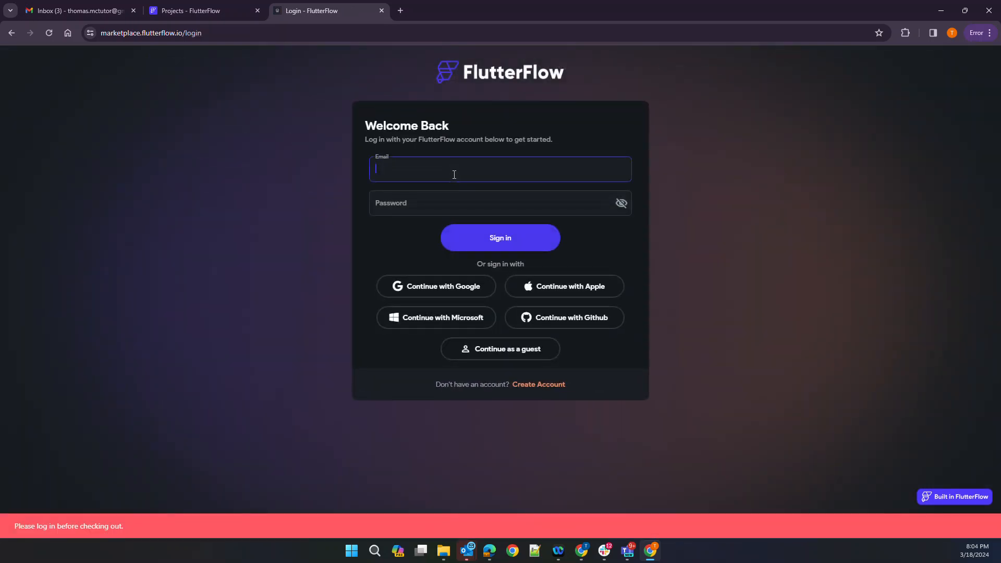
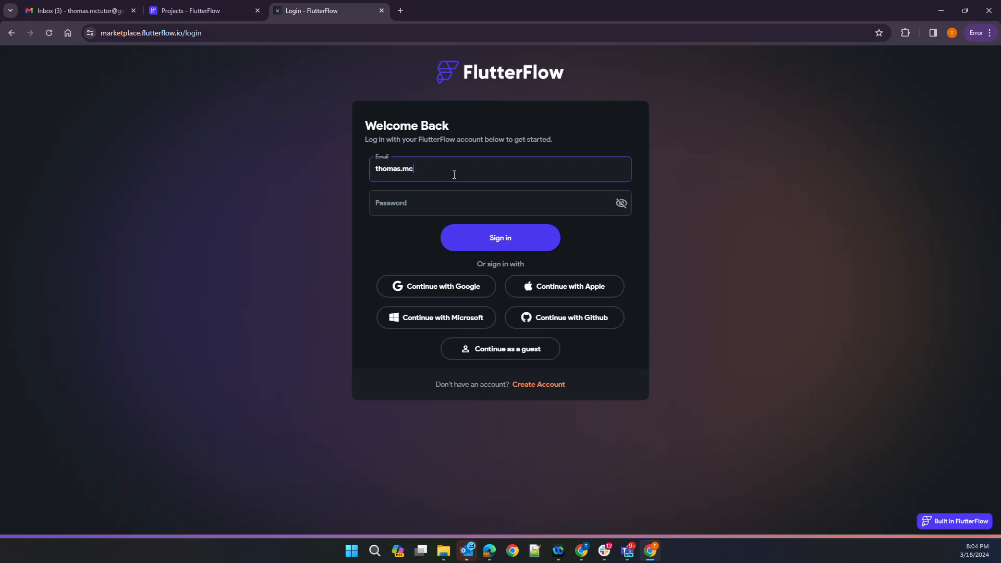
{"action": "key", "text": "Tab"}
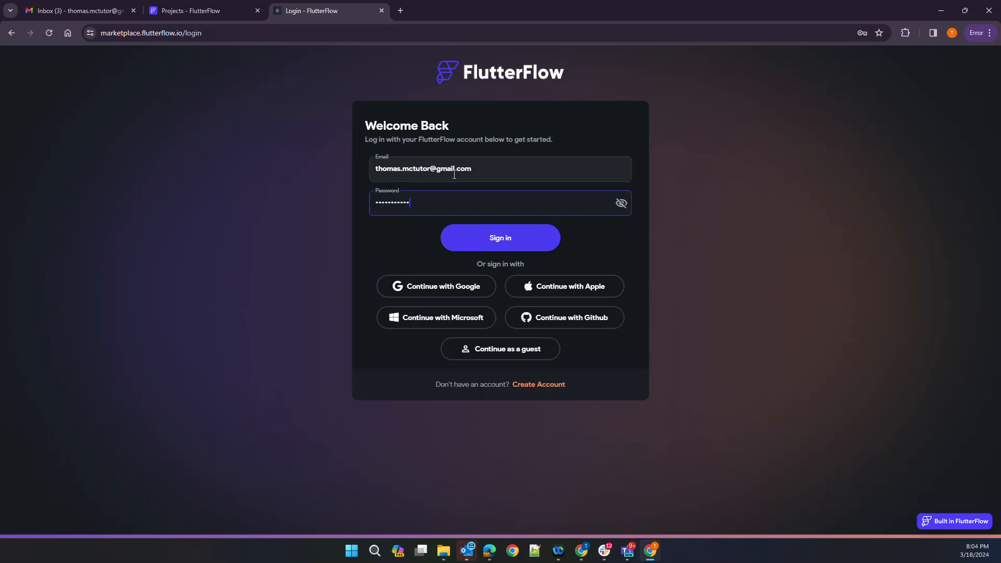
{"action": "key", "text": "Return"}
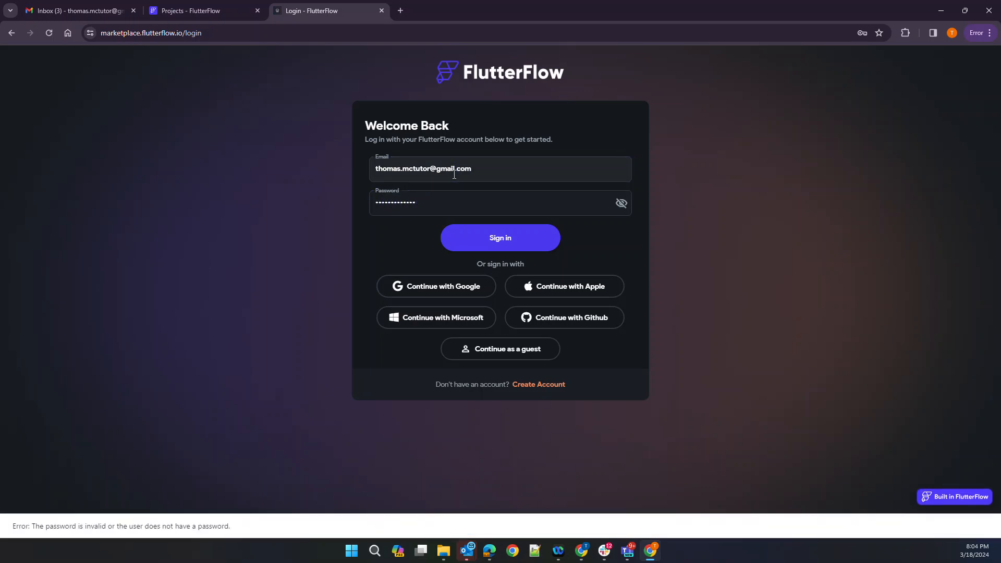
Re-enter the correct account password and sign in again
{"action": "double_click", "coordinate": [454, 176]}
{"action": "left_click", "coordinate": [451, 210]}
{"action": "double_click", "coordinate": [376, 202]}
{"action": "key", "text": "BackSpace"}
{"action": "type", "text": "•••"}
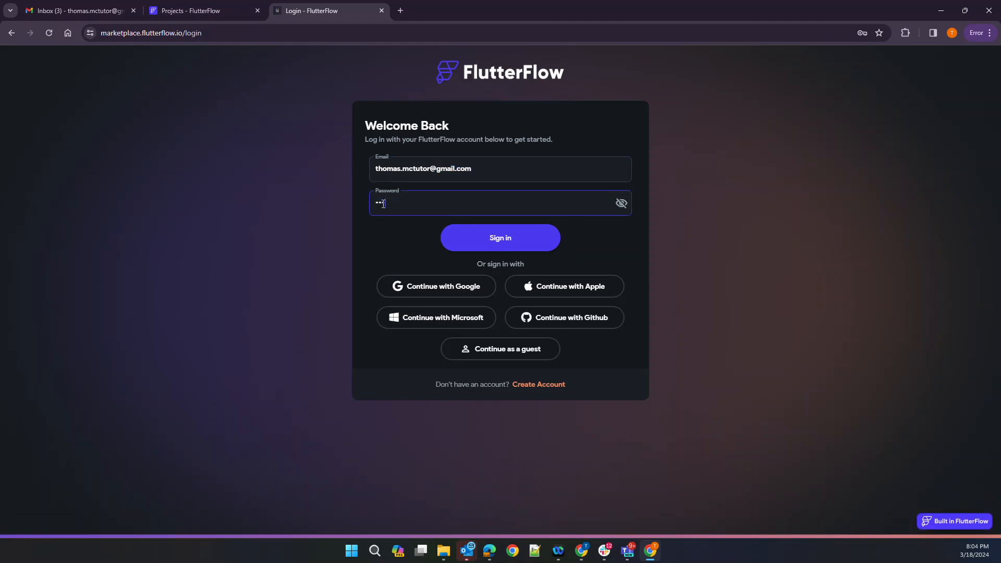
{"action": "type", "text": "••••••••"}
{"action": "key", "text": "BackSpace"}
{"action": "key", "text": "BackSpace"}
{"action": "key", "text": "BackSpace"}
{"action": "key", "text": "BackSpace"}
{"action": "key", "text": "BackSpace"}
{"action": "key", "text": "BackSpace"}
{"action": "key", "text": "BackSpace"}
{"action": "key", "text": "BackSpace"}
{"action": "key", "text": "BackSpace"}
{"action": "key", "text": "BackSpace"}
{"action": "key", "text": "BackSpace"}
{"action": "type", "text": "•"}
{"action": "key", "text": "BackSpace"}
{"action": "type", "text": "•••••"}
{"action": "key", "text": "Return"}
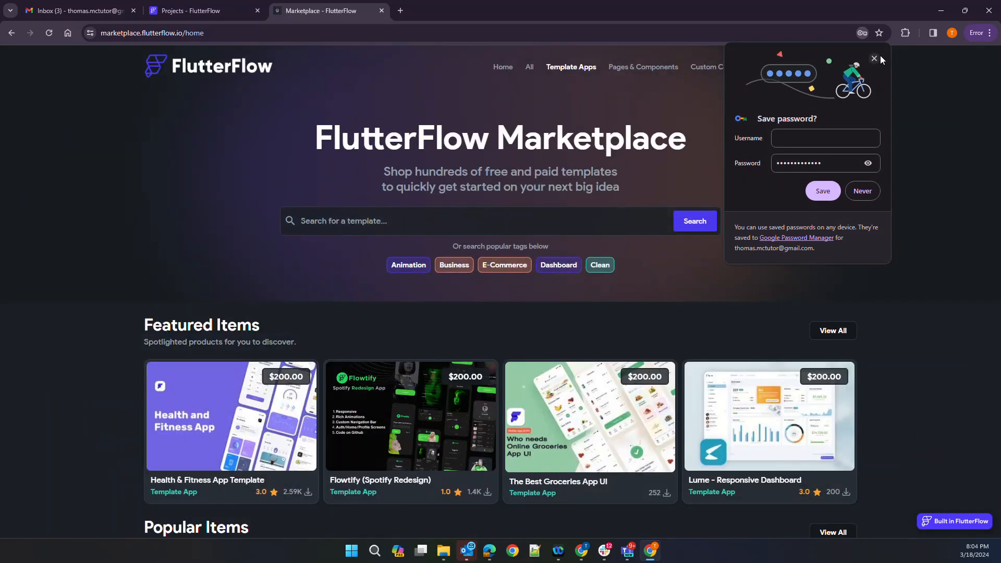
Dismiss the save-password bubble, find 03 Dashboard via a 'nocode' search, and add it
{"action": "left_click", "coordinate": [874, 58]}
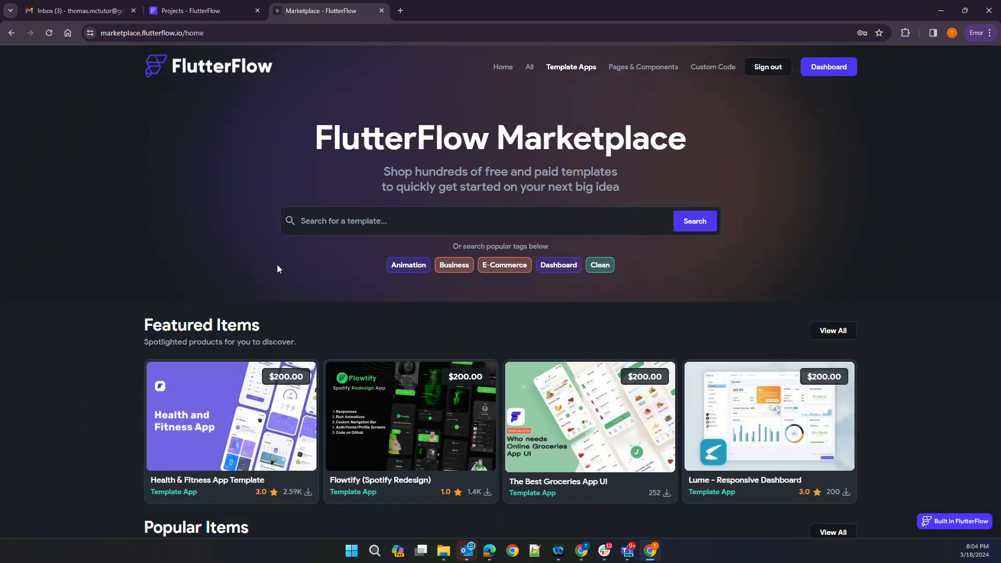
{"action": "left_click", "coordinate": [376, 228]}
{"action": "type", "text": "nocode"}
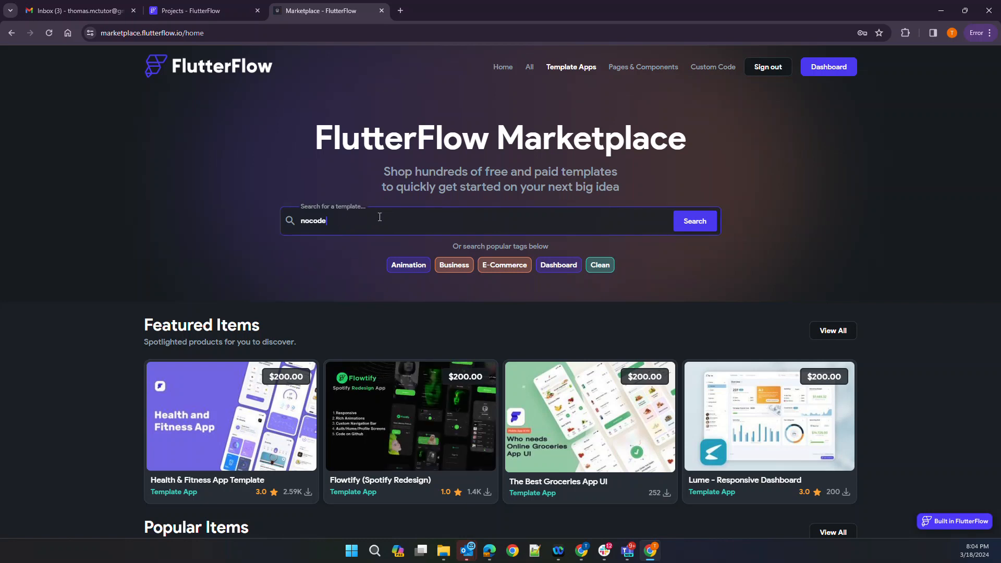
{"action": "key", "text": "Return"}
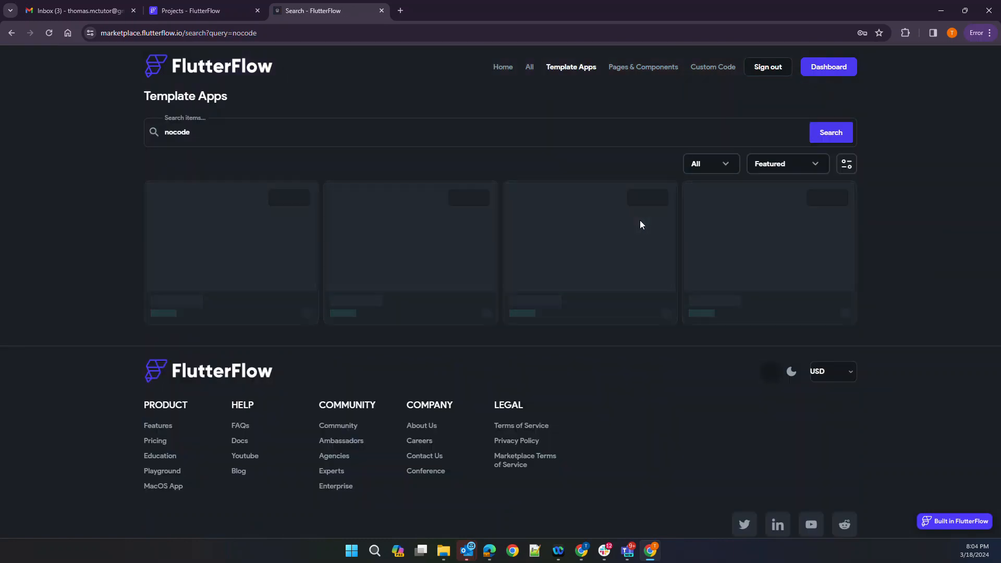
{"action": "left_click", "coordinate": [768, 230]}
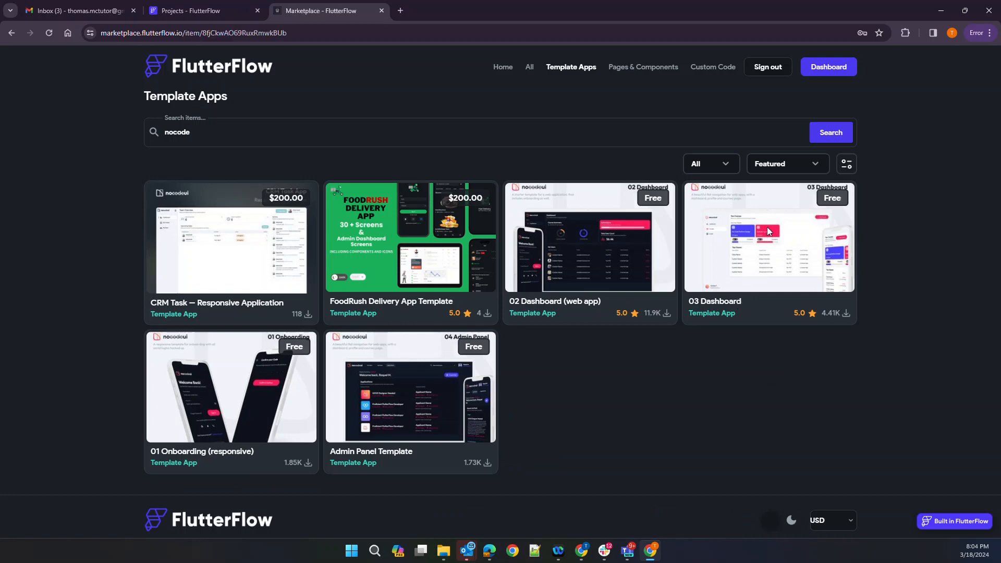
{"action": "left_click", "coordinate": [675, 197]}
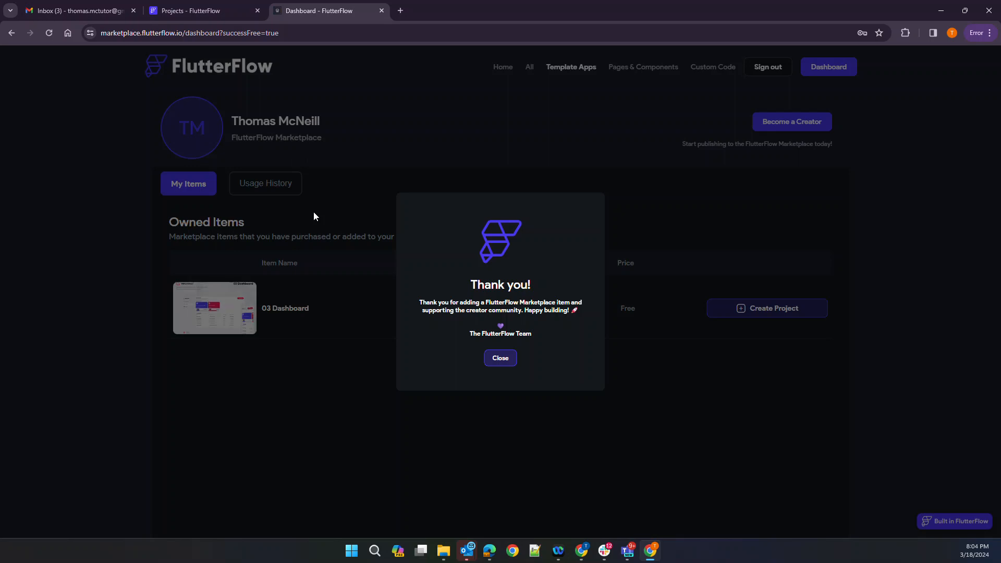
{"action": "left_click", "coordinate": [498, 360]}
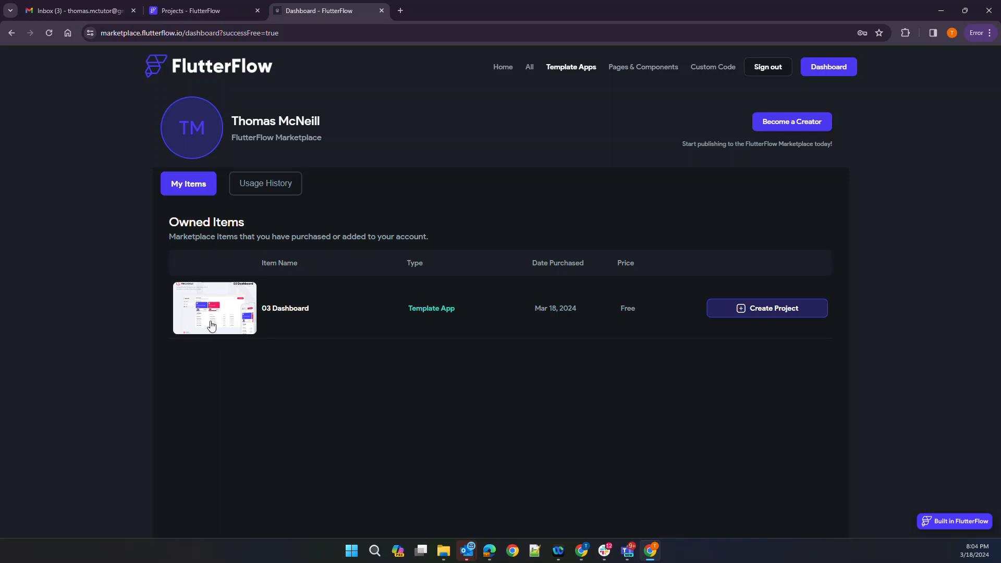
Create a project named 'Allowance' from the 03 Dashboard template
{"action": "left_click", "coordinate": [740, 311]}
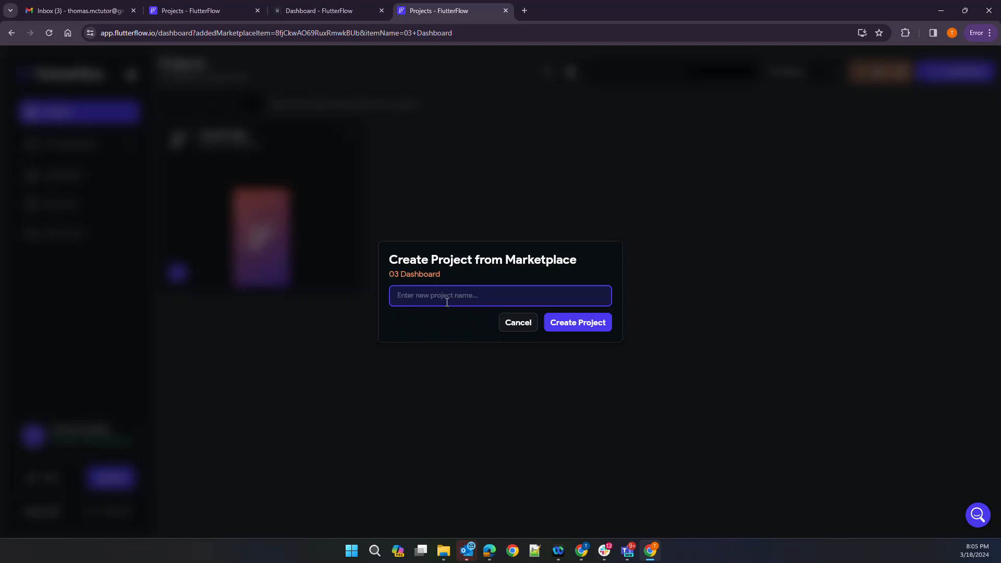
{"action": "type", "text": "Allowance"}
{"action": "left_click", "coordinate": [595, 329]}
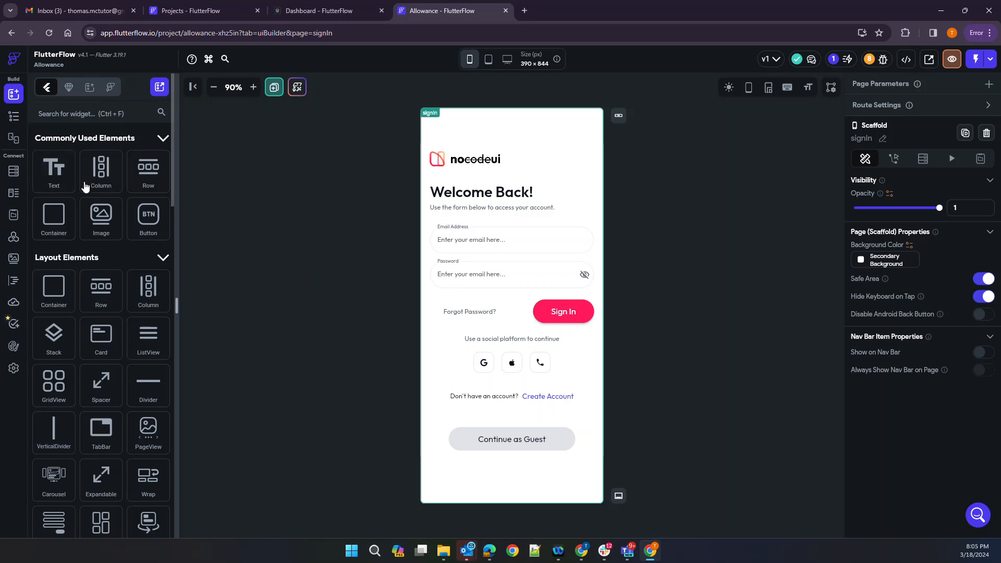
Show the page list and widget tree, enlarging the pages area
{"action": "scroll", "coordinate": [89, 361], "scroll_direction": "down", "scroll_amount": 3}
{"action": "scroll", "coordinate": [89, 362], "scroll_direction": "up", "scroll_amount": 3}
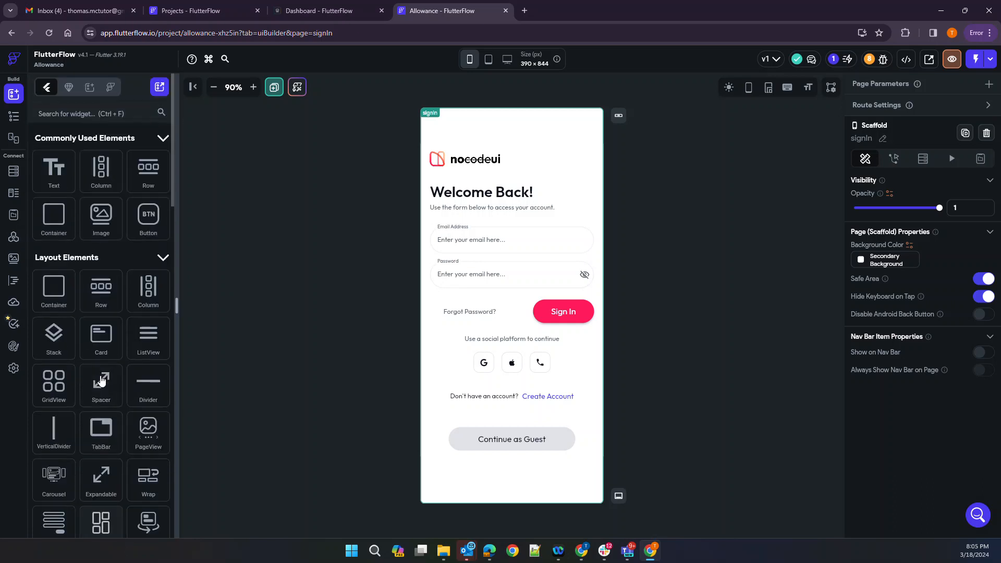
{"action": "left_click", "coordinate": [13, 118]}
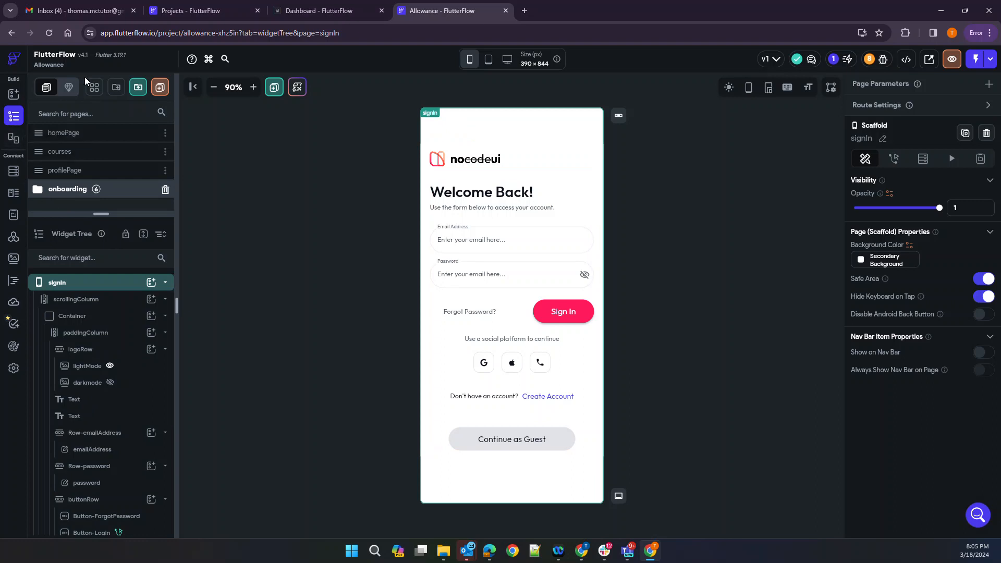
{"action": "left_click_drag", "start_coordinate": [94, 213], "coordinate": [100, 286]}
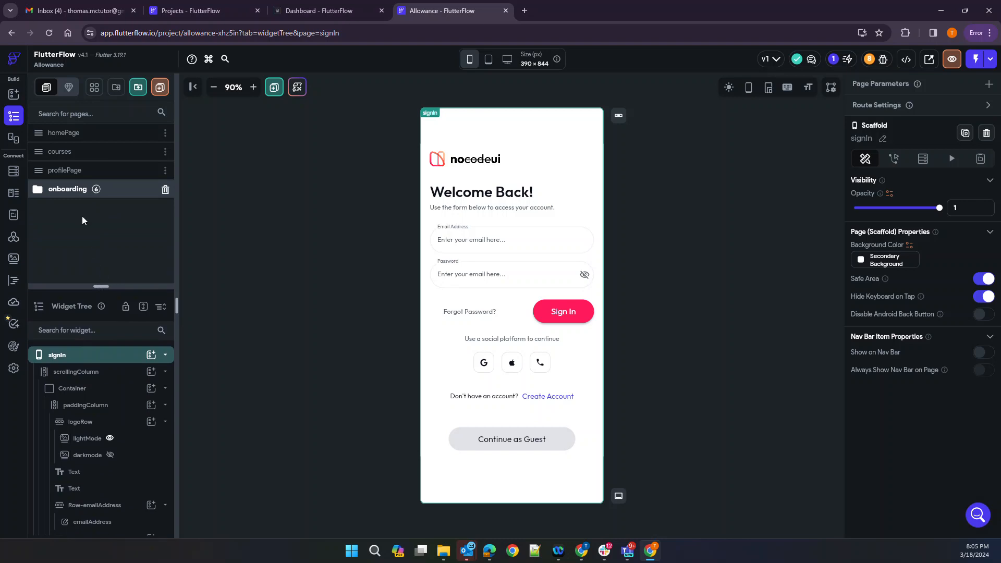
Review homePage, courses and profilePage, then expand the onboarding folder
{"action": "left_click", "coordinate": [58, 134]}
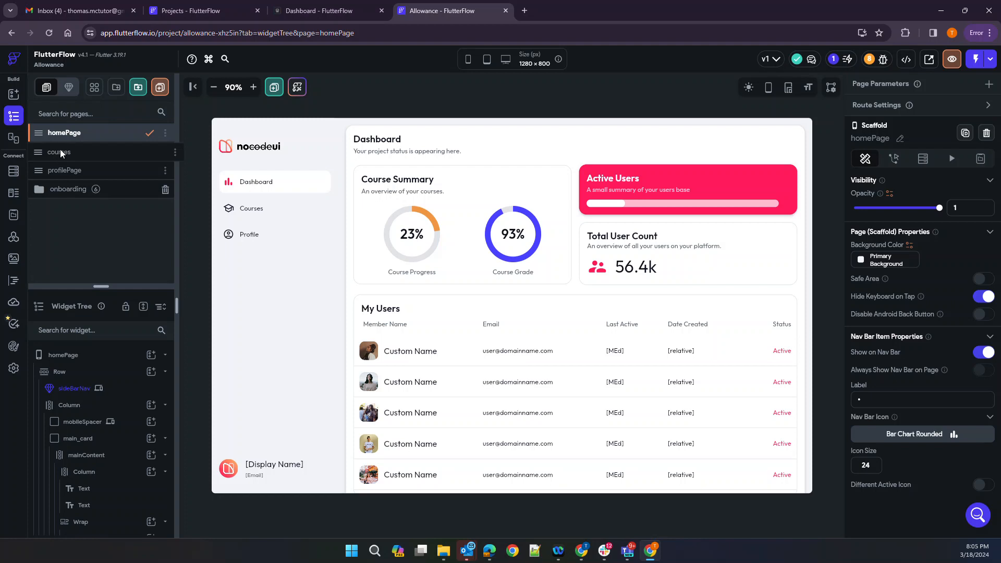
{"action": "left_click", "coordinate": [60, 152]}
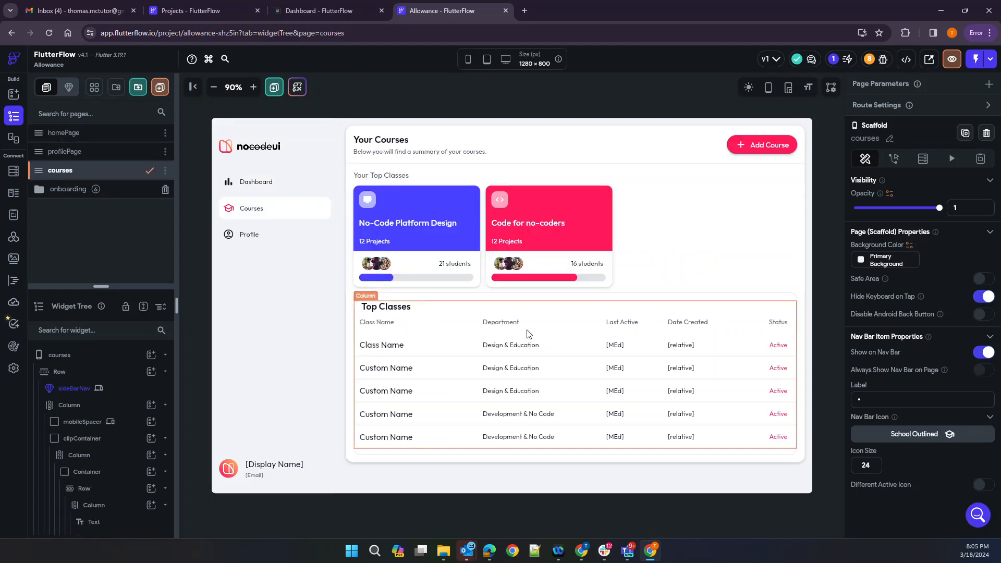
{"action": "left_click", "coordinate": [74, 152]}
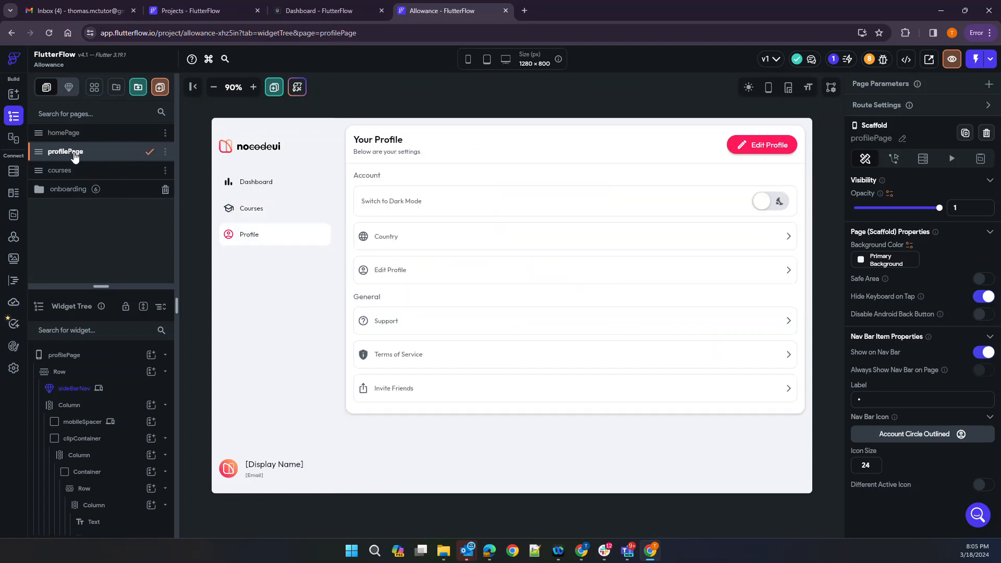
{"action": "left_click", "coordinate": [59, 191]}
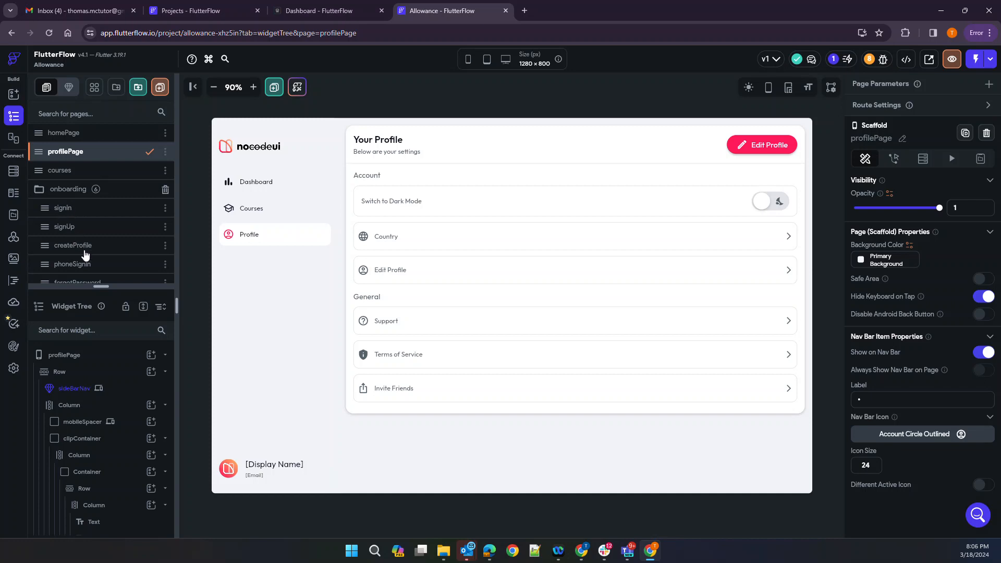
{"action": "scroll", "coordinate": [89, 249], "scroll_direction": "down", "scroll_amount": 1}
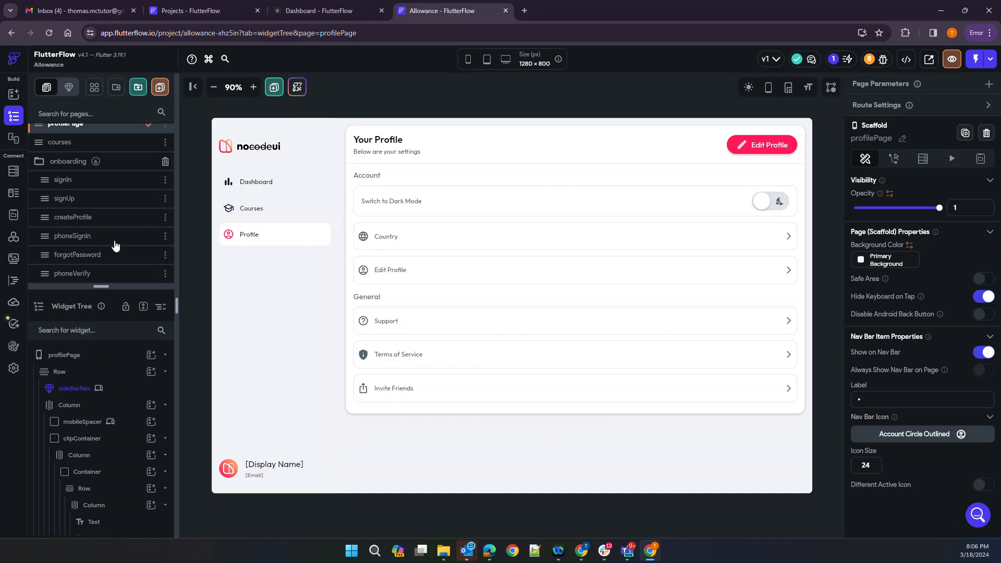
{"action": "scroll", "coordinate": [115, 246], "scroll_direction": "up", "scroll_amount": 1}
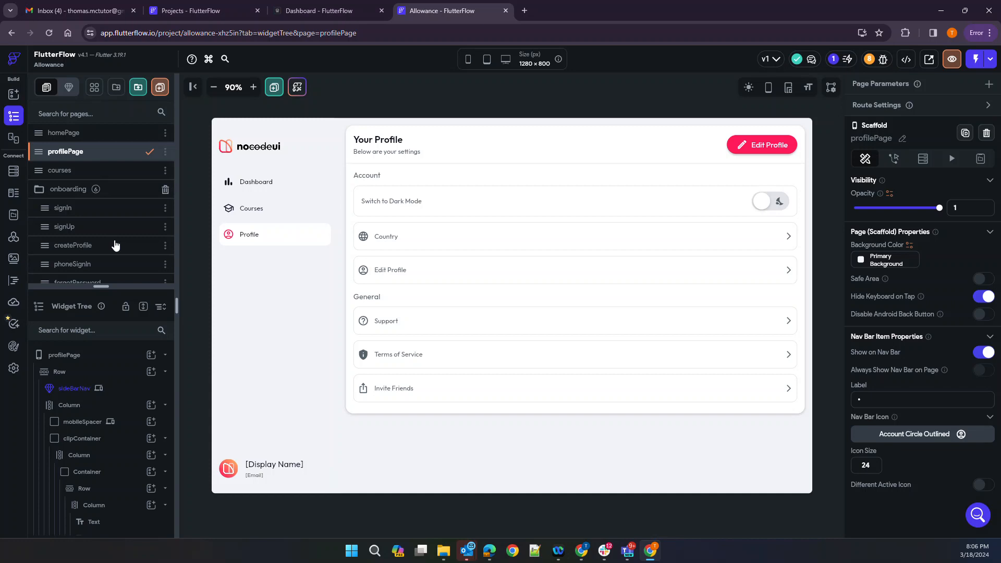
Look through the Data Schema and Firestore views, then open App Values, where App State has no variables
{"action": "left_click", "coordinate": [14, 214]}
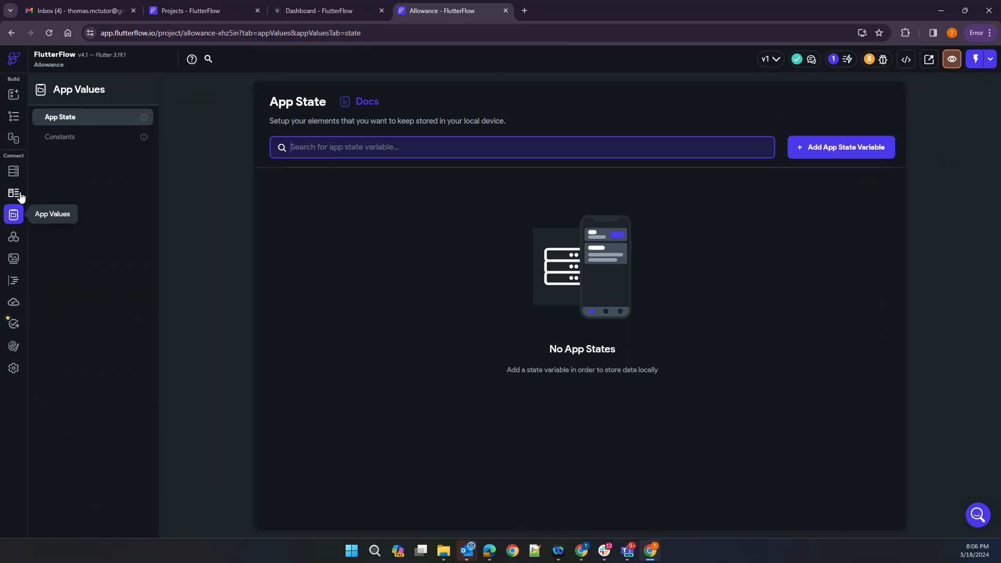
{"action": "left_click", "coordinate": [16, 195]}
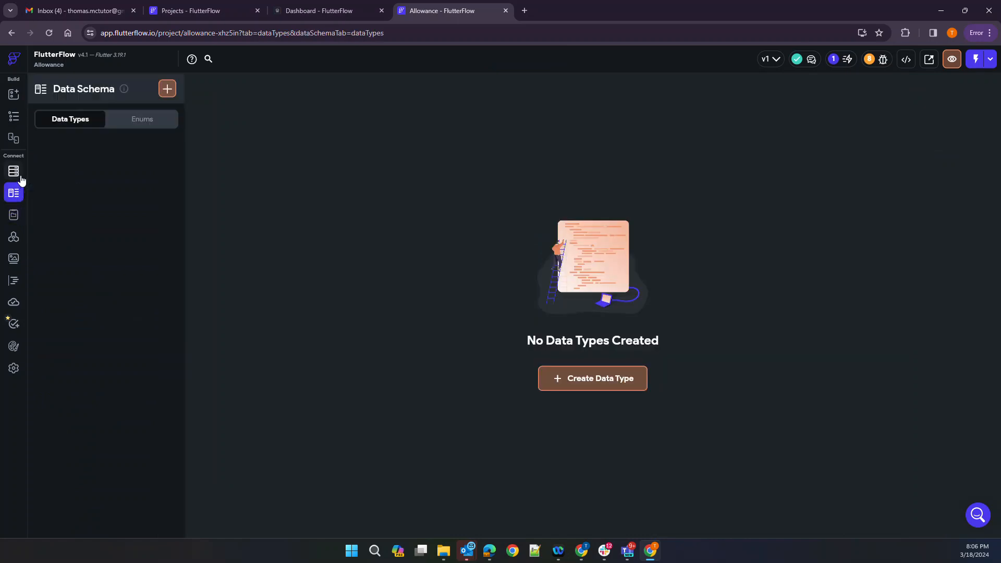
{"action": "left_click", "coordinate": [14, 171]}
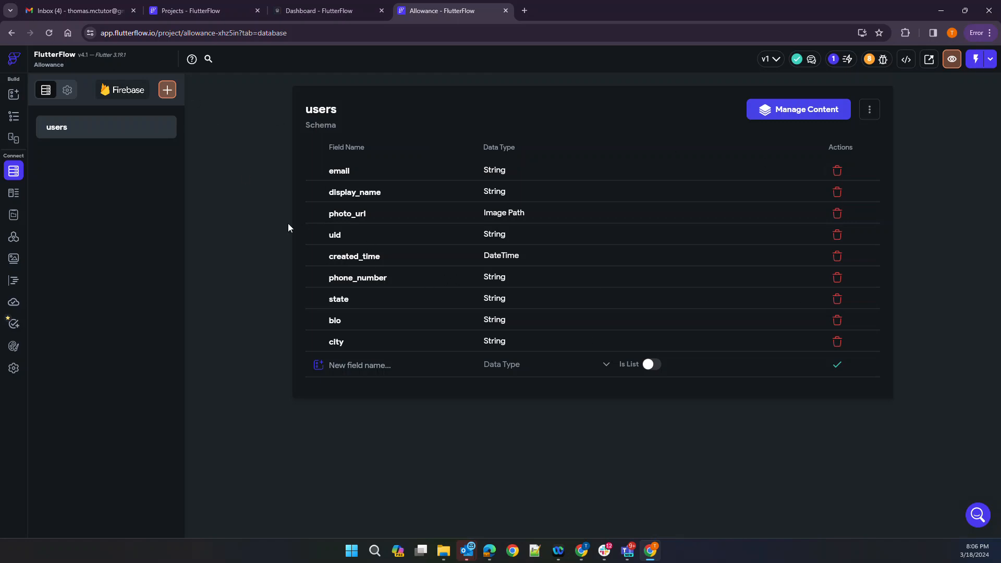
{"action": "left_click", "coordinate": [13, 194]}
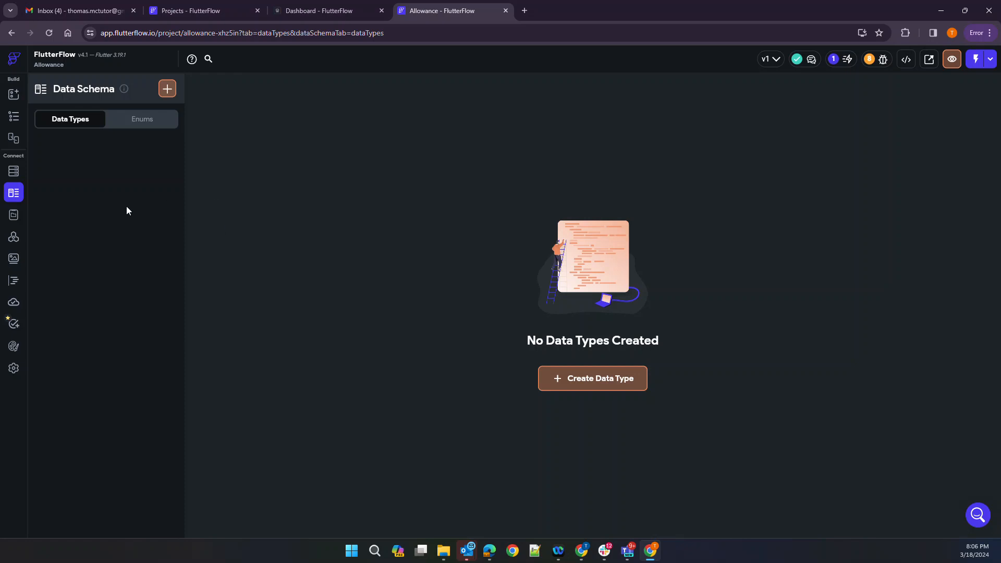
{"action": "left_click", "coordinate": [22, 219]}
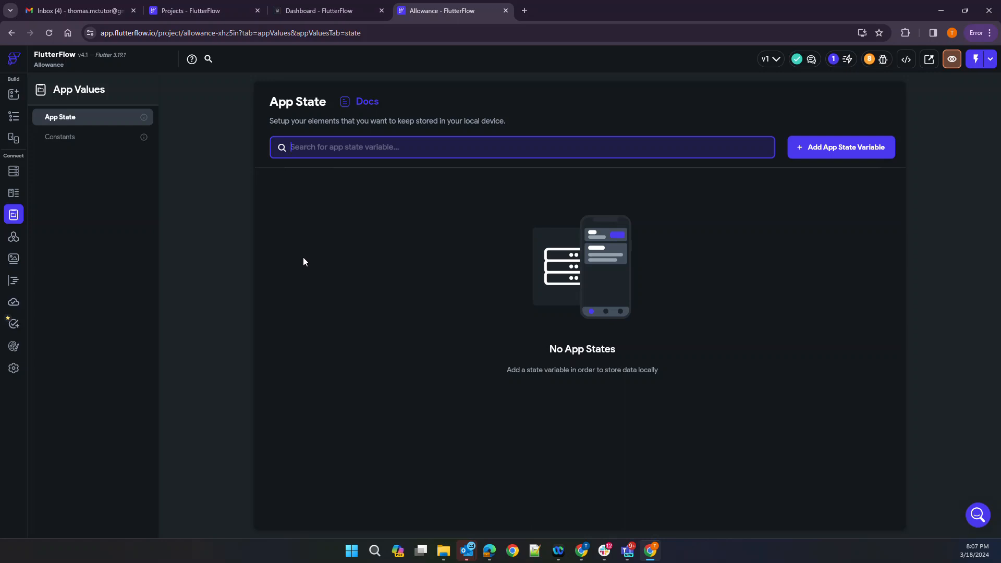
Step through Constants, API Calls, Media Assets, Custom Code and Cloud Functions, ending on Theme Settings colors
{"action": "left_click", "coordinate": [64, 137]}
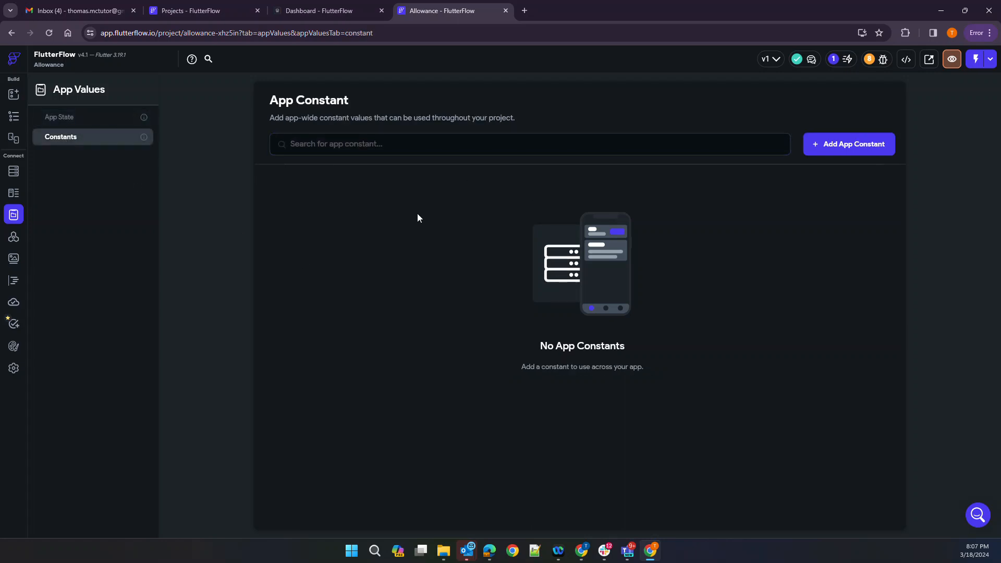
{"action": "left_click", "coordinate": [15, 238]}
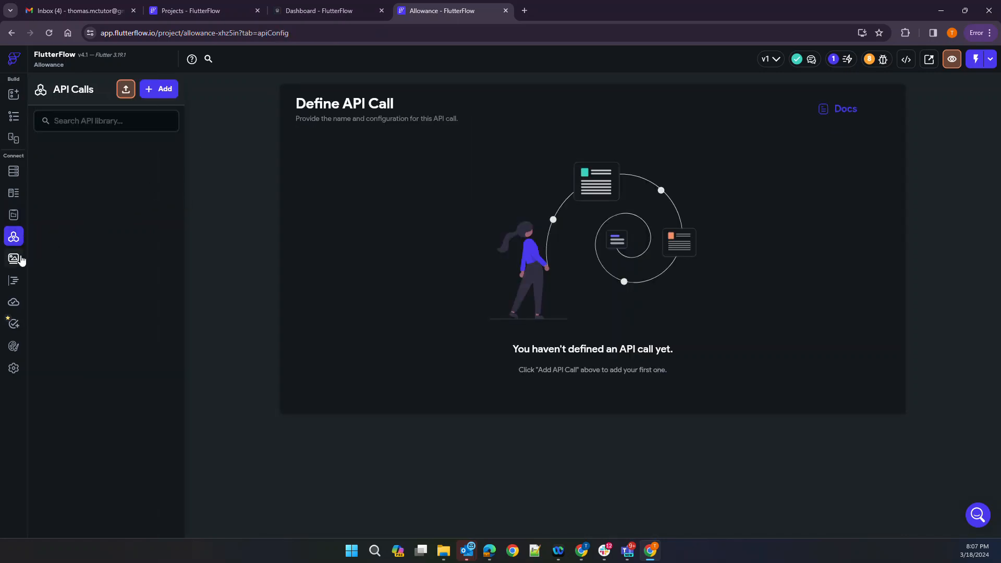
{"action": "left_click", "coordinate": [15, 260]}
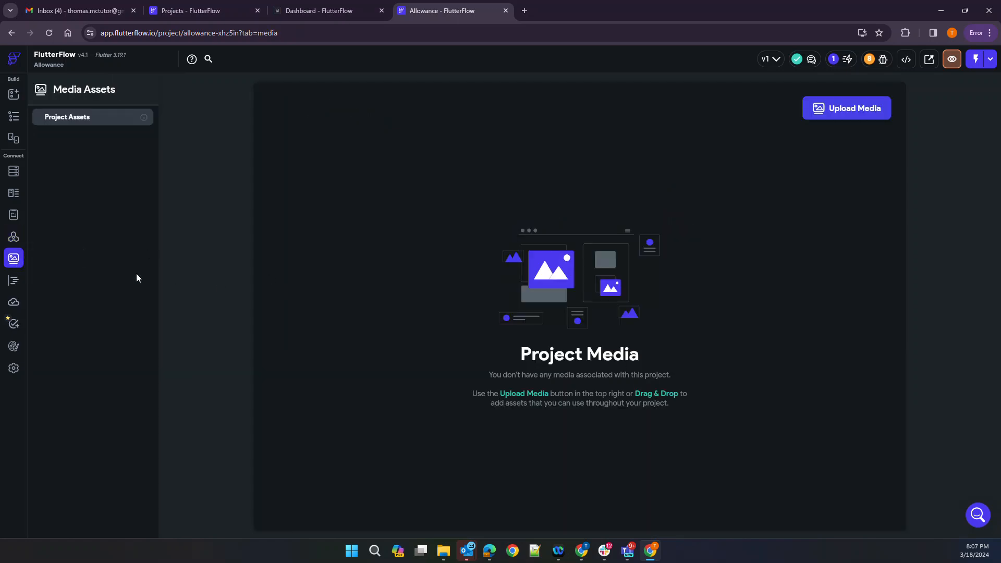
{"action": "left_click", "coordinate": [12, 284]}
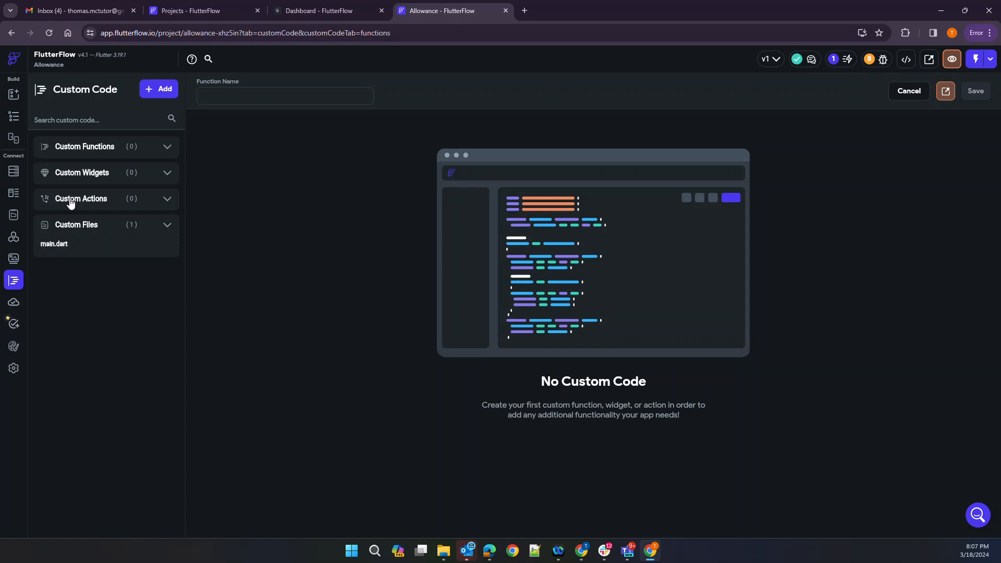
{"action": "left_click", "coordinate": [14, 302]}
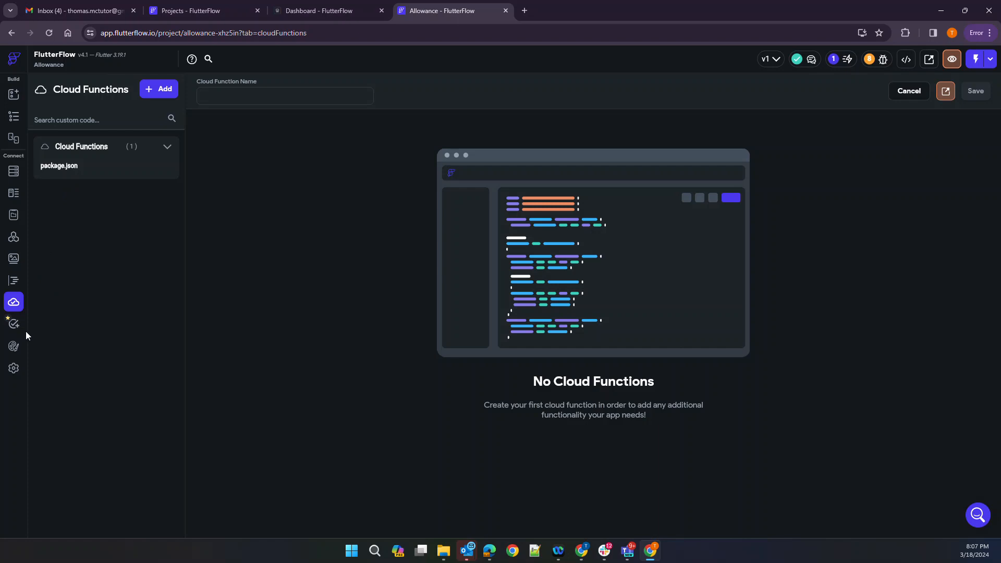
{"action": "left_click", "coordinate": [13, 346]}
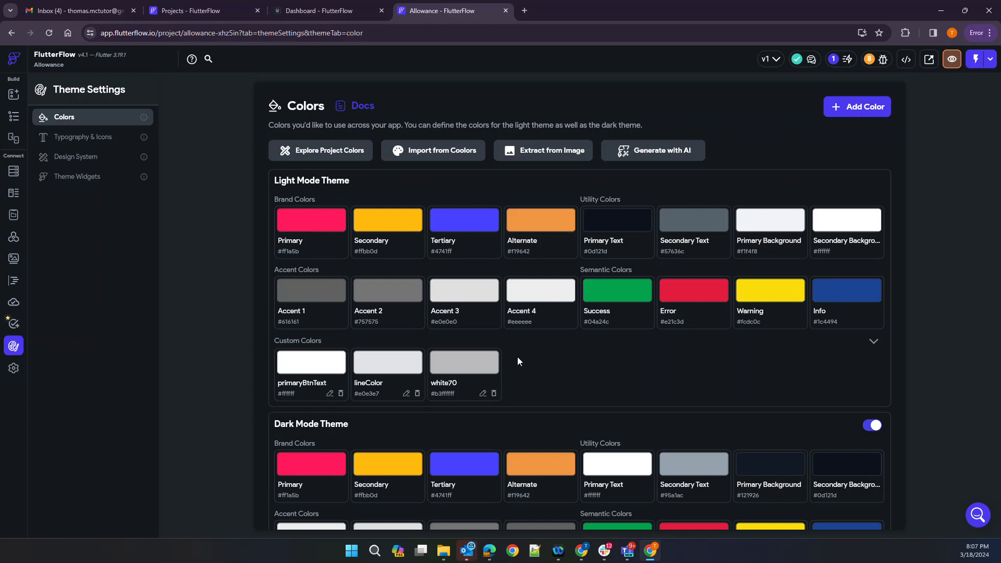
Scan the light and dark theme colors, then open App Details (package com.mycompany.dashboard, entry page signIn)
{"action": "scroll", "coordinate": [679, 352], "scroll_direction": "down", "scroll_amount": 3}
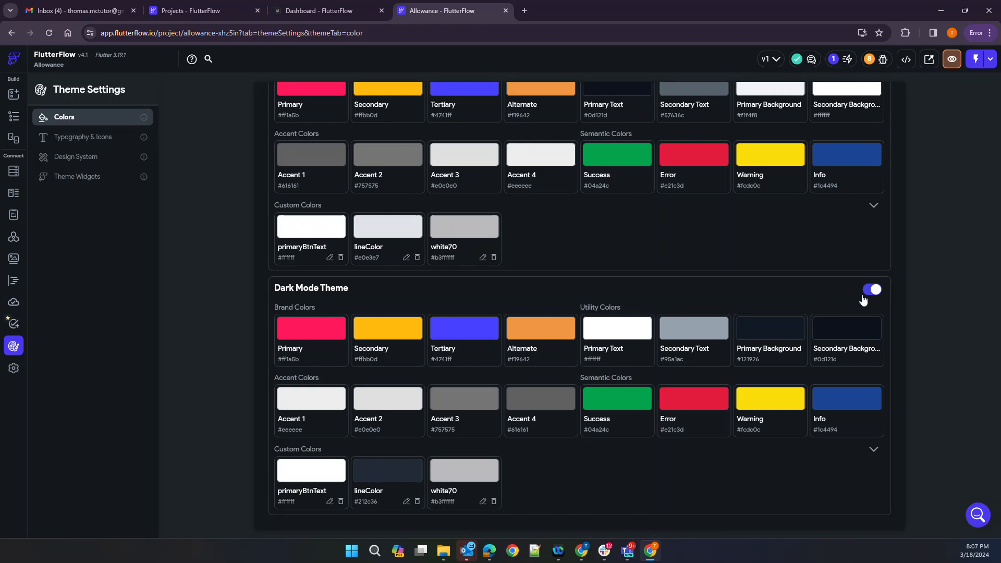
{"action": "scroll", "coordinate": [700, 299], "scroll_direction": "up", "scroll_amount": 3}
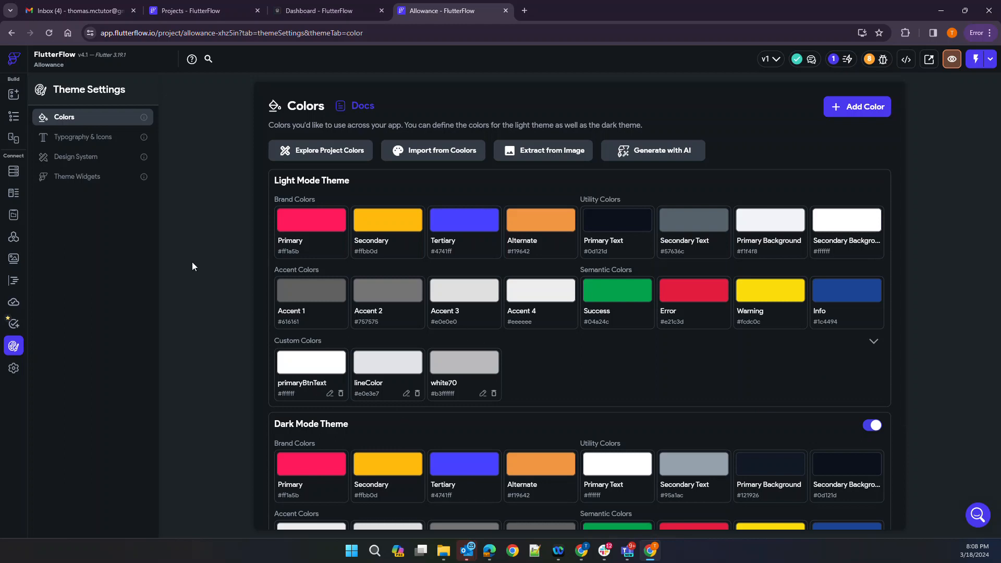
{"action": "left_click", "coordinate": [13, 368]}
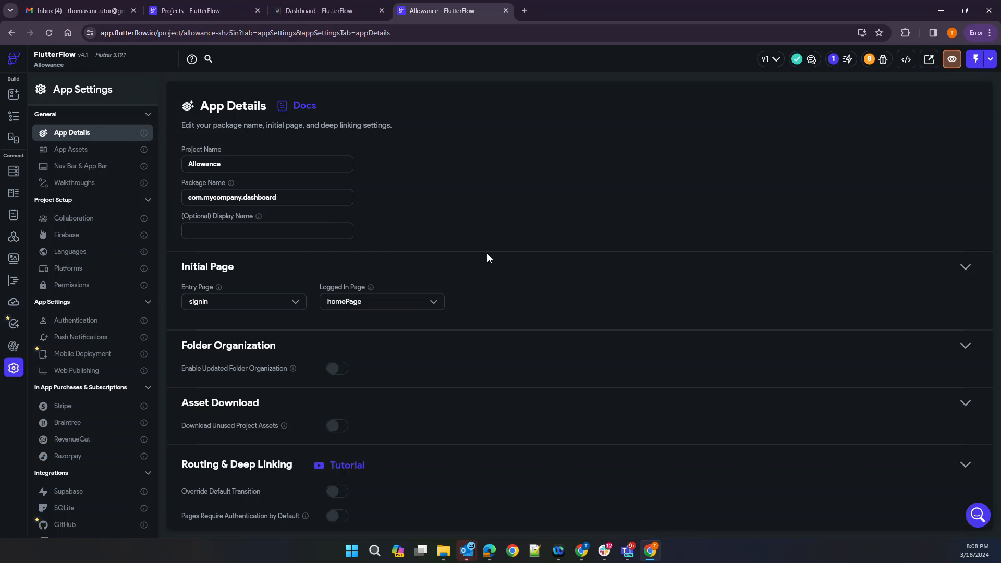
Scroll App Details, view the splash and launcher icon assets, then open Nav Bar & App Bar settings
{"action": "scroll", "coordinate": [406, 260], "scroll_direction": "down", "scroll_amount": 1}
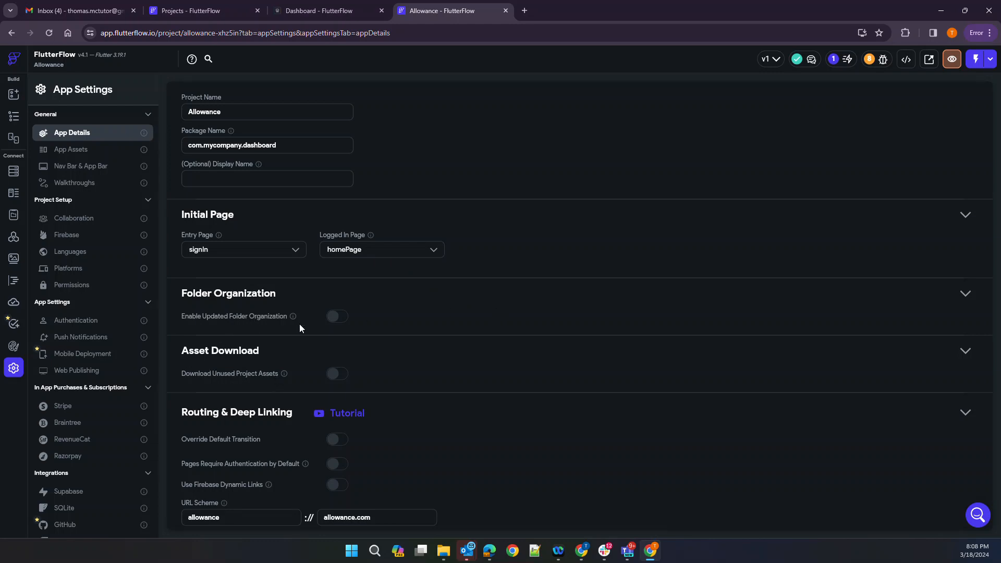
{"action": "scroll", "coordinate": [415, 356], "scroll_direction": "down", "scroll_amount": 1}
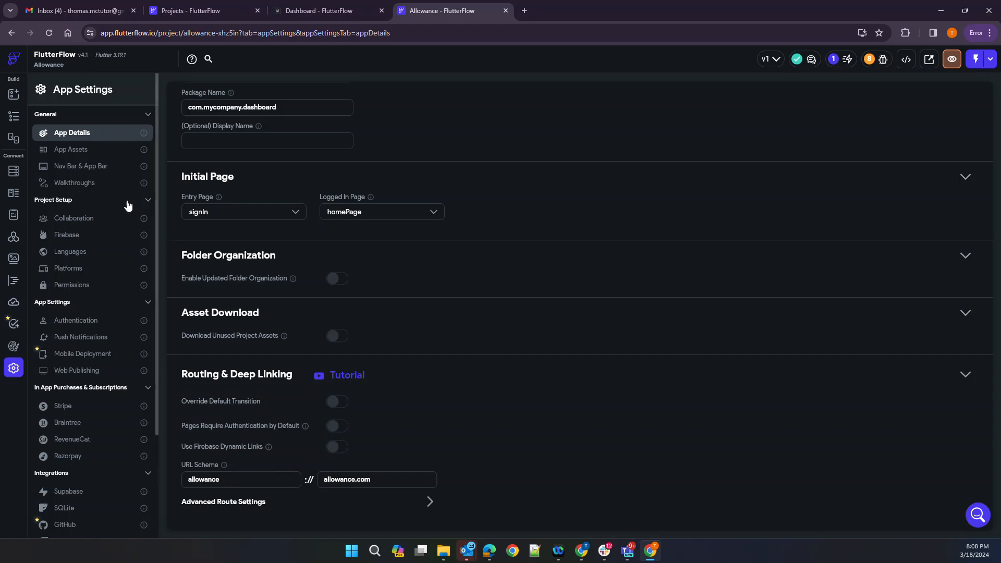
{"action": "left_click", "coordinate": [68, 152]}
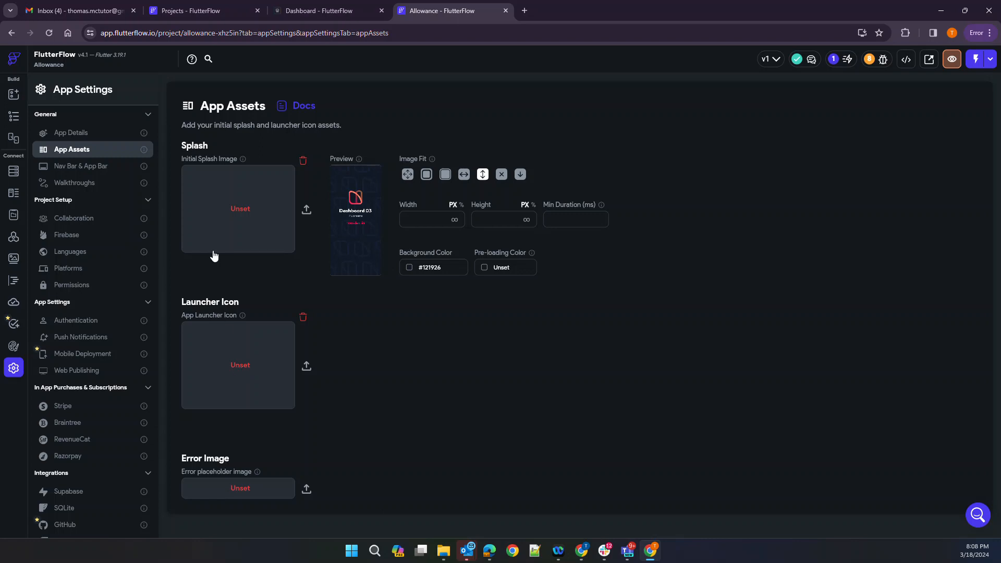
{"action": "left_click", "coordinate": [72, 167]}
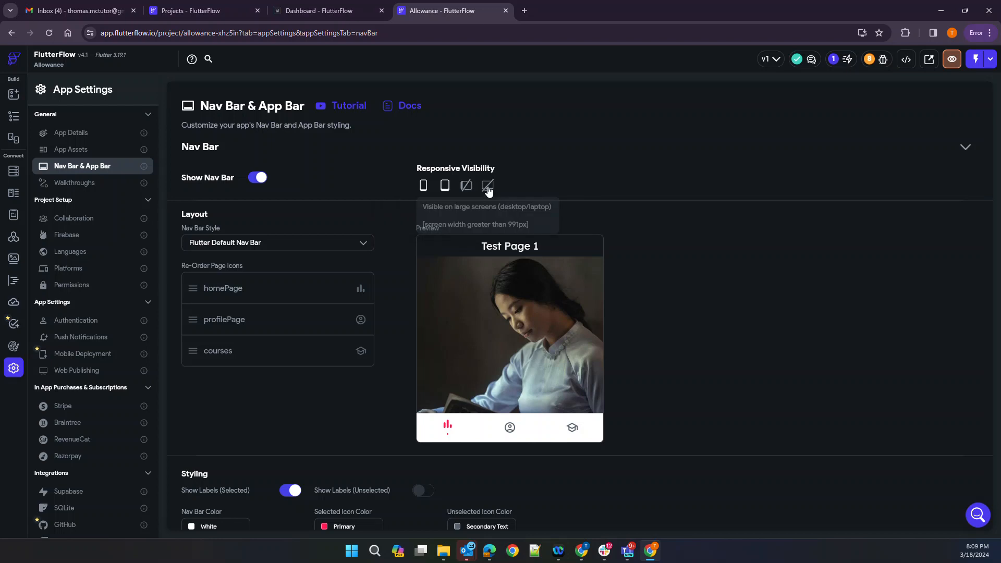
Review the Nav Bar & App Bar styling, then view the app's Walkthroughs
{"action": "scroll", "coordinate": [330, 198], "scroll_direction": "down", "scroll_amount": 3}
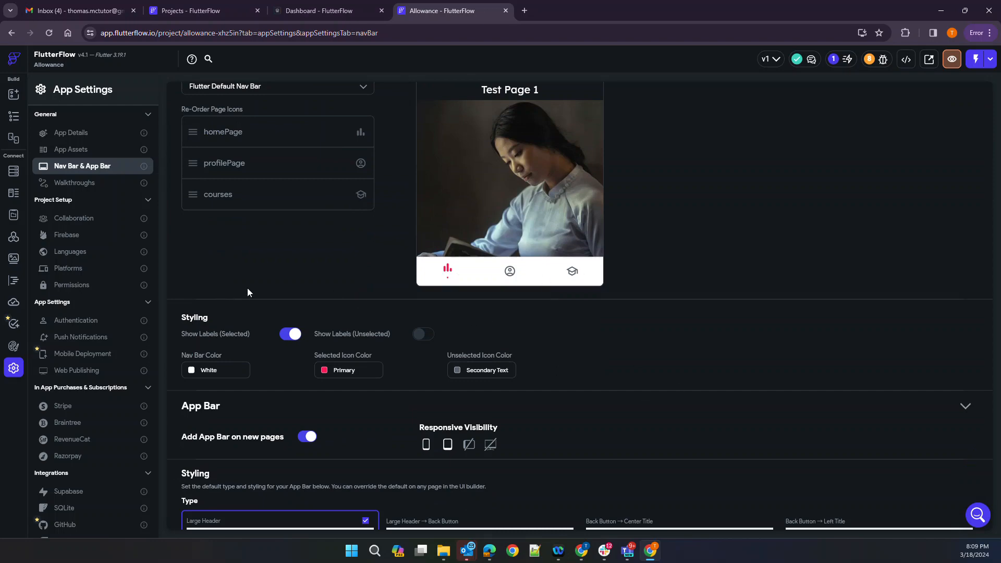
{"action": "scroll", "coordinate": [248, 292], "scroll_direction": "down", "scroll_amount": 2}
{"action": "scroll", "coordinate": [247, 289], "scroll_direction": "down", "scroll_amount": 2}
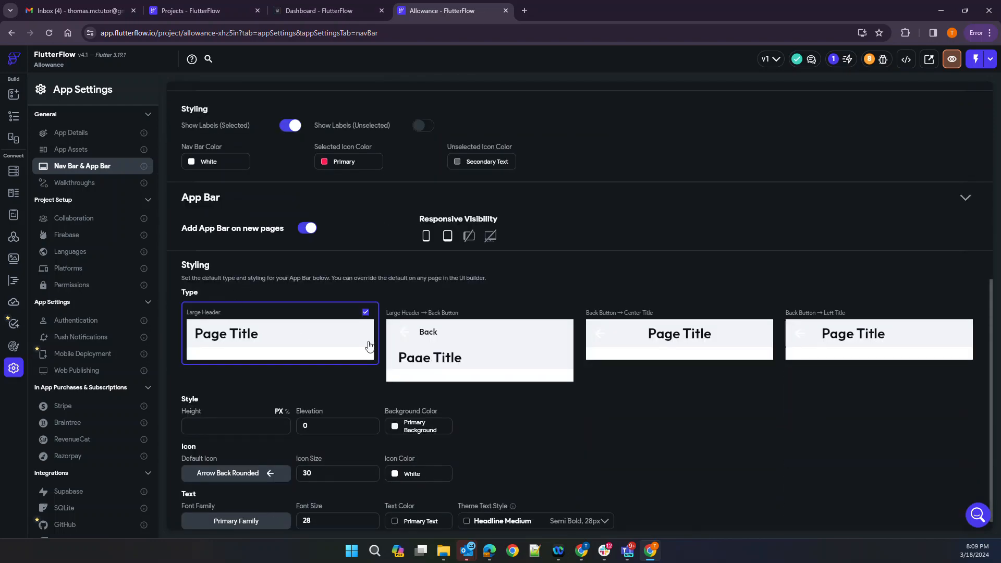
{"action": "scroll", "coordinate": [372, 368], "scroll_direction": "down", "scroll_amount": 1}
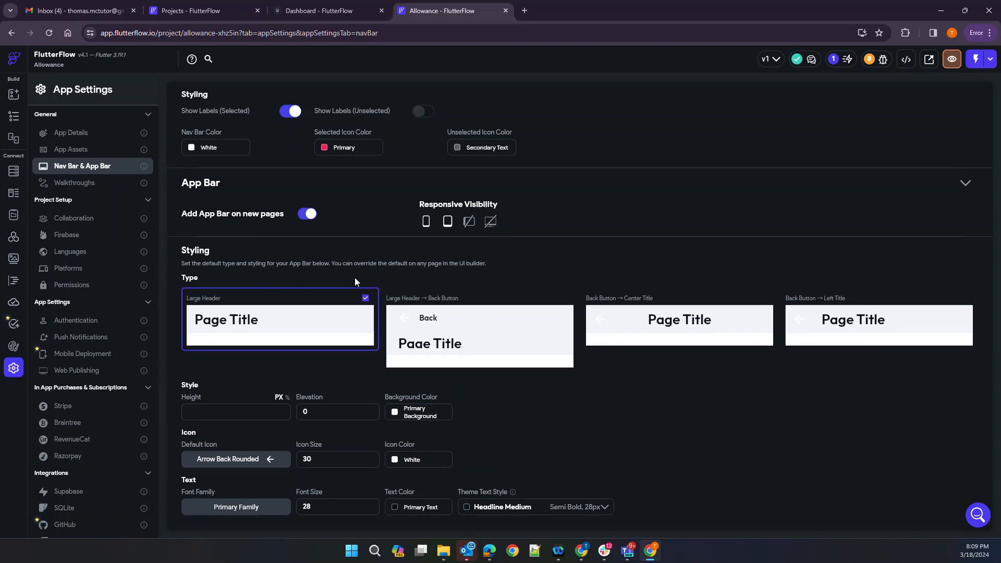
{"action": "scroll", "coordinate": [354, 282], "scroll_direction": "up", "scroll_amount": 3}
{"action": "scroll", "coordinate": [307, 249], "scroll_direction": "up", "scroll_amount": 4}
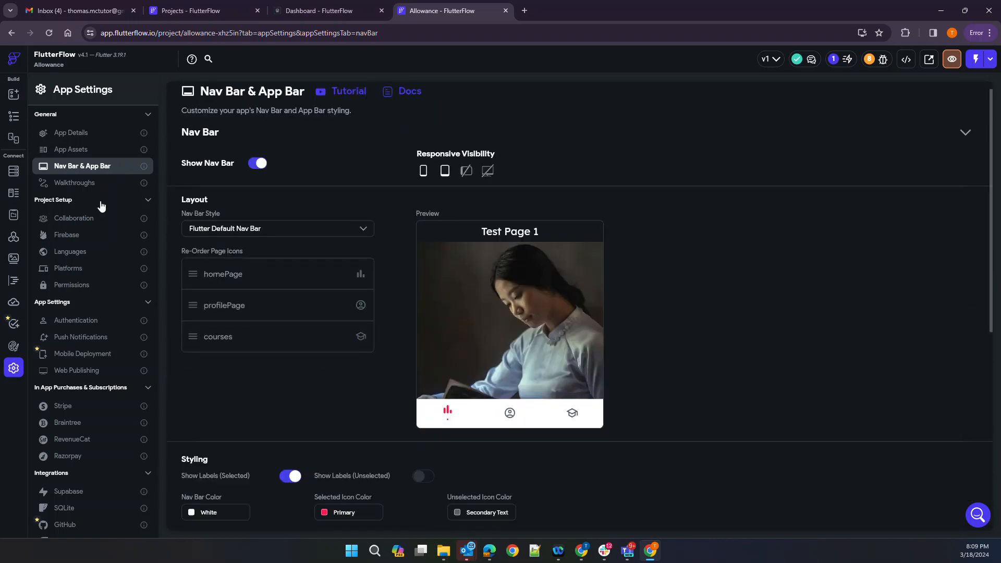
{"action": "left_click", "coordinate": [81, 183]}
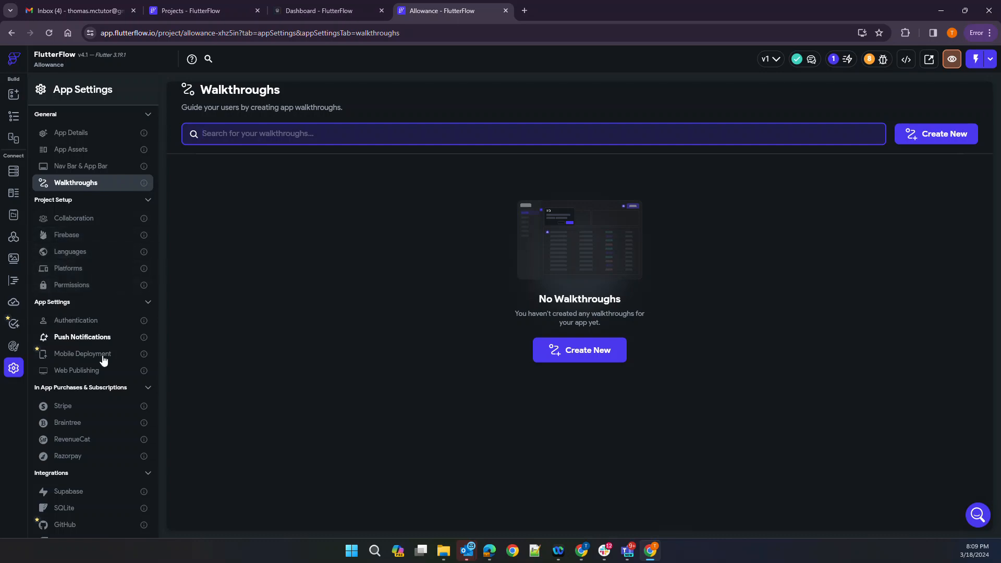
Check the disabled Supabase integration, return to the profilePage widget tree, and open a new browser tab
{"action": "scroll", "coordinate": [81, 339], "scroll_direction": "down", "scroll_amount": 1}
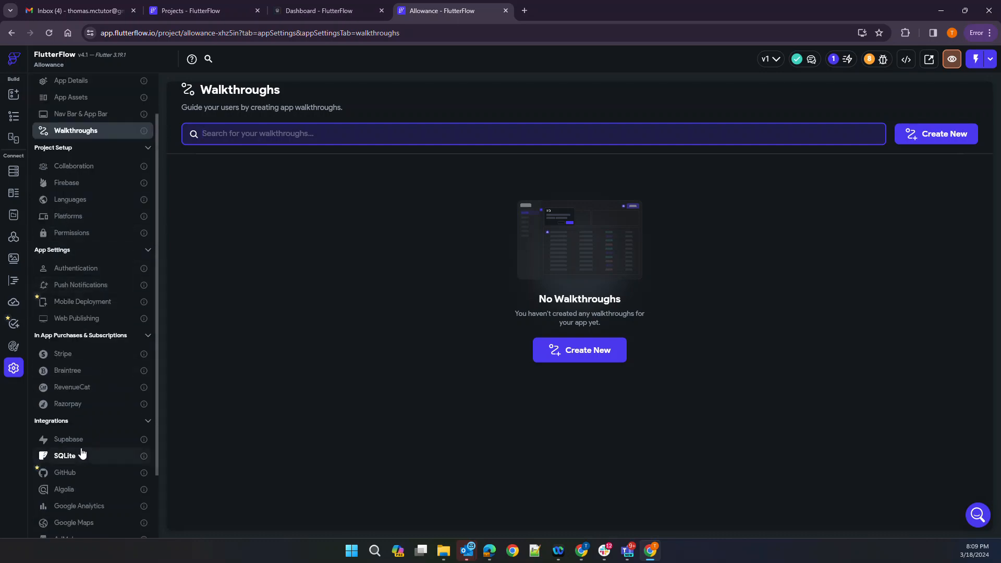
{"action": "left_click", "coordinate": [78, 444]}
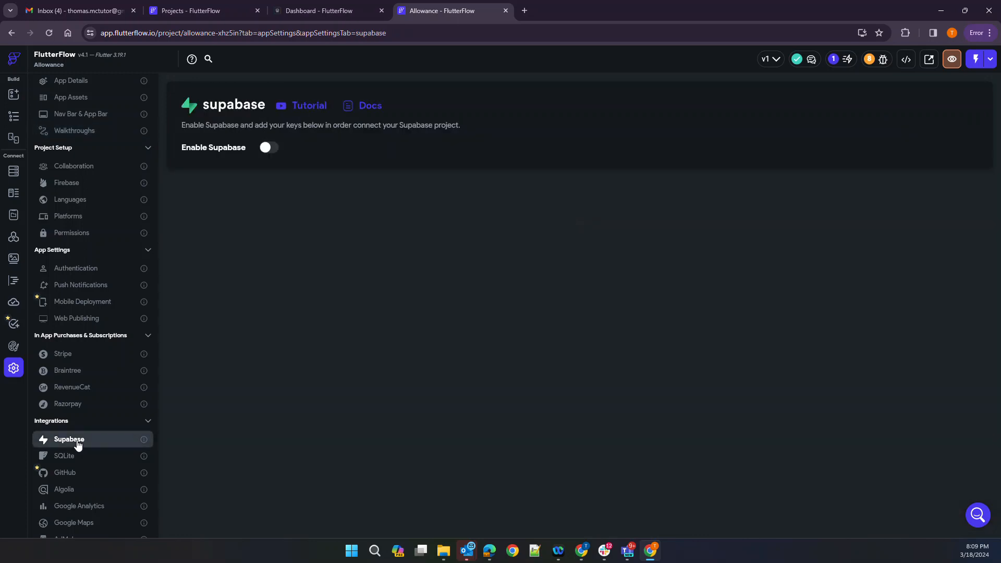
{"action": "scroll", "coordinate": [105, 356], "scroll_direction": "up", "scroll_amount": 1}
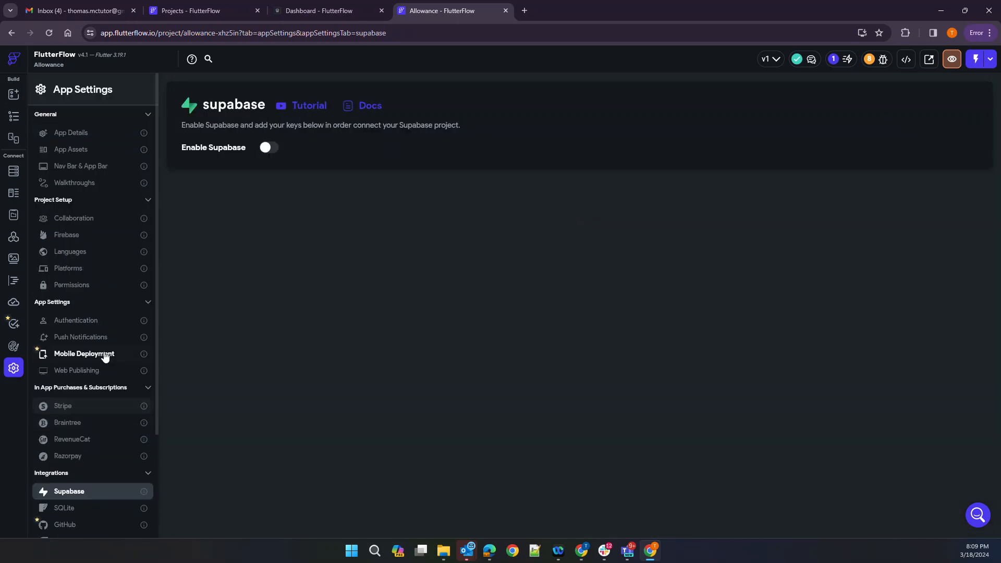
{"action": "left_click", "coordinate": [15, 121]}
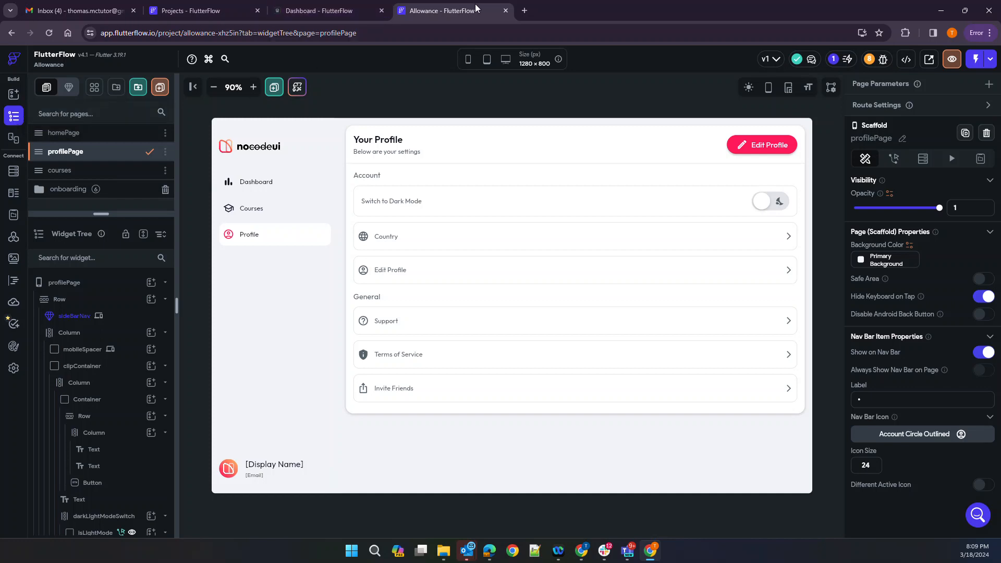
{"action": "left_click", "coordinate": [525, 10]}
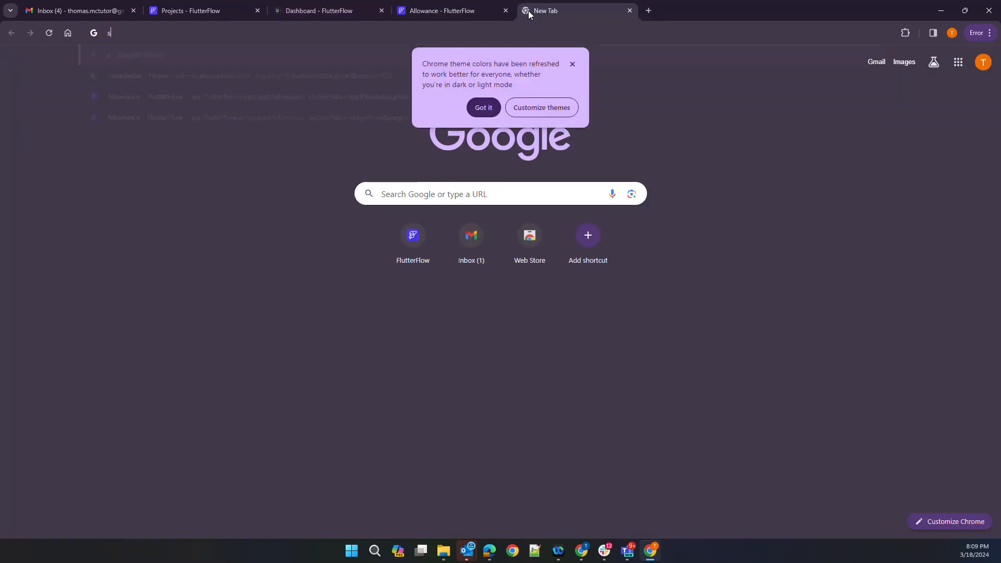
Go to supabase.com, browse the Free, Pro, Team and Enterprise plans, and start the Free plan
{"action": "type", "text": "supabase.com"}
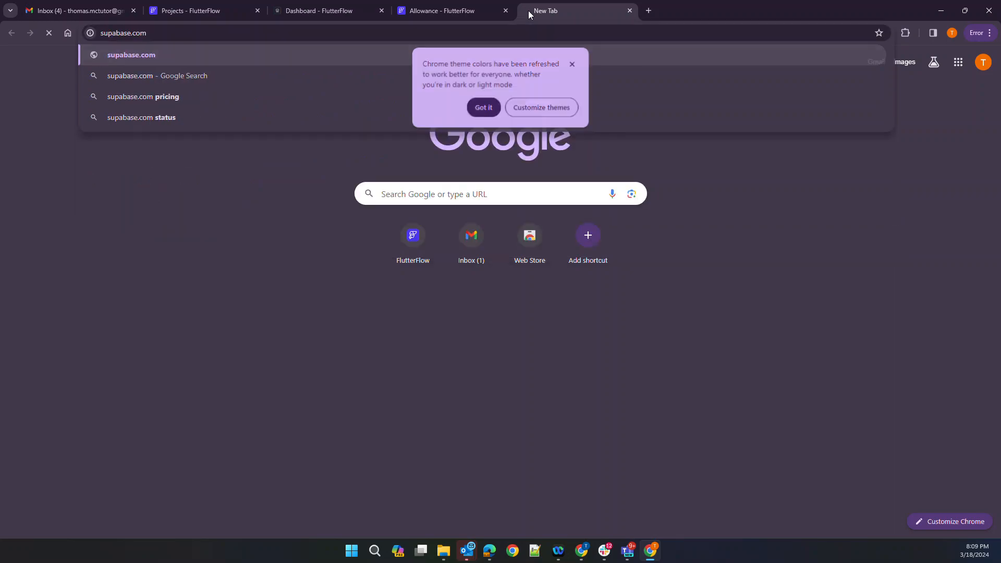
{"action": "key", "text": "Return"}
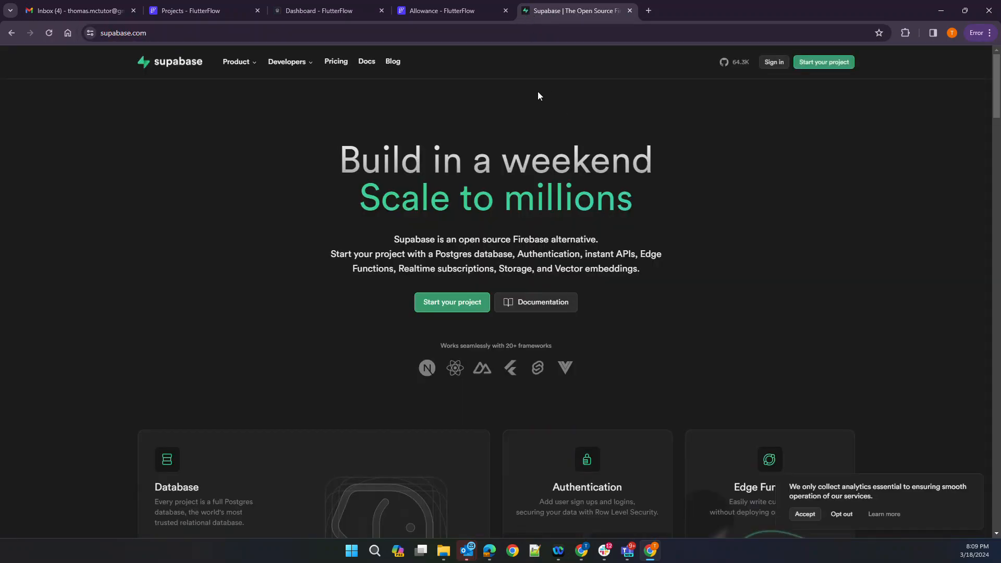
{"action": "left_click", "coordinate": [337, 66]}
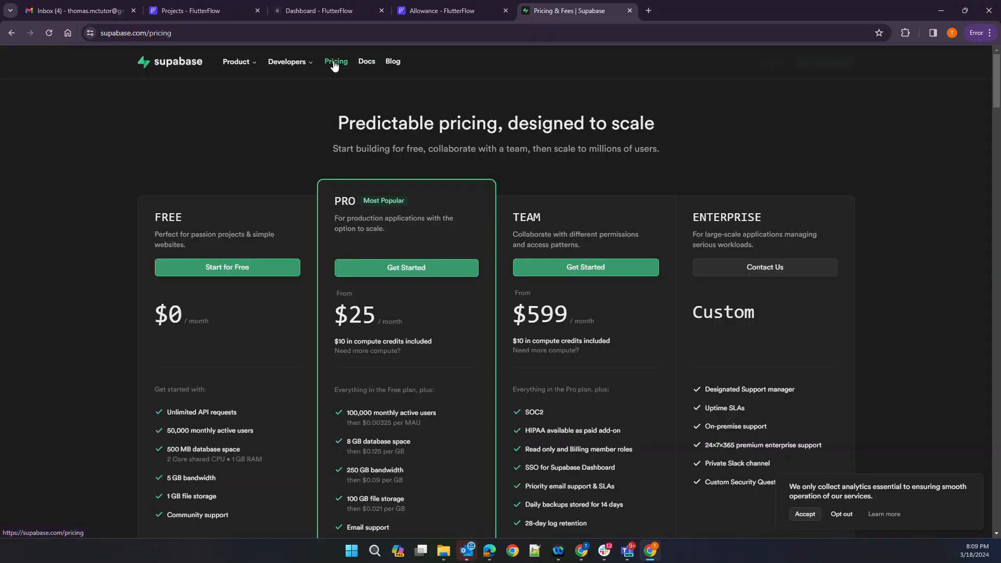
{"action": "scroll", "coordinate": [176, 186], "scroll_direction": "down", "scroll_amount": 1}
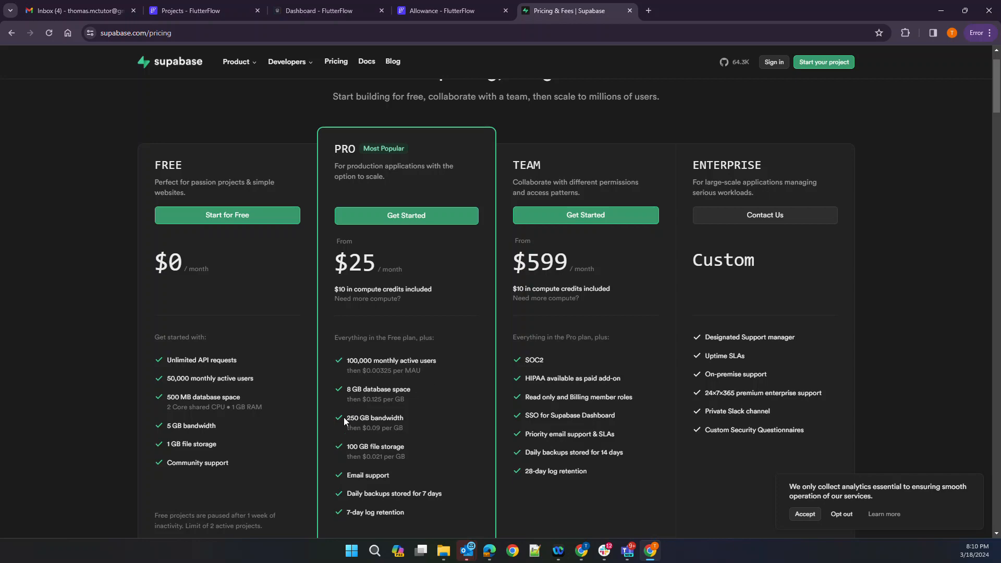
{"action": "scroll", "coordinate": [358, 376], "scroll_direction": "down", "scroll_amount": 4}
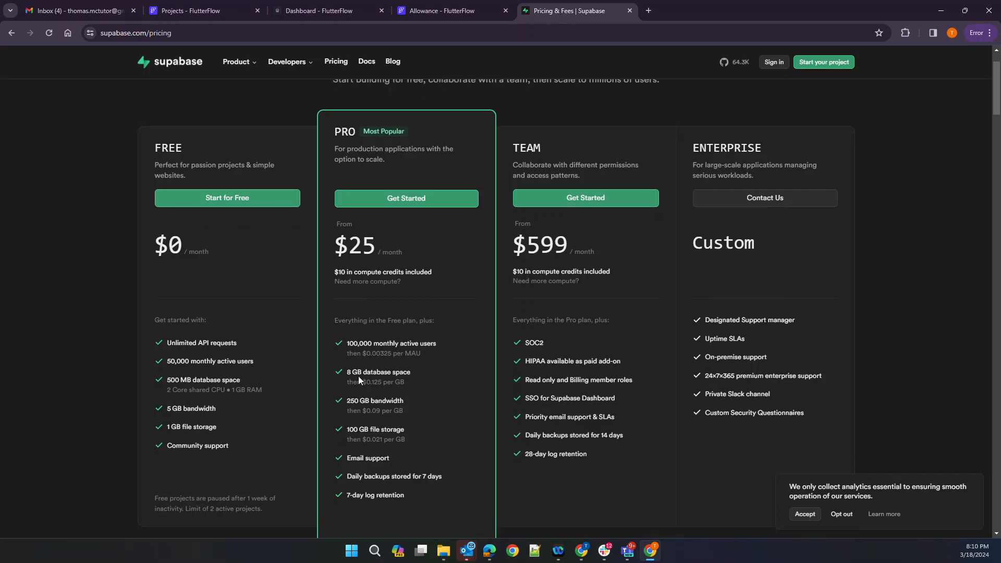
{"action": "scroll", "coordinate": [358, 376], "scroll_direction": "up", "scroll_amount": 5}
{"action": "left_click", "coordinate": [208, 267]}
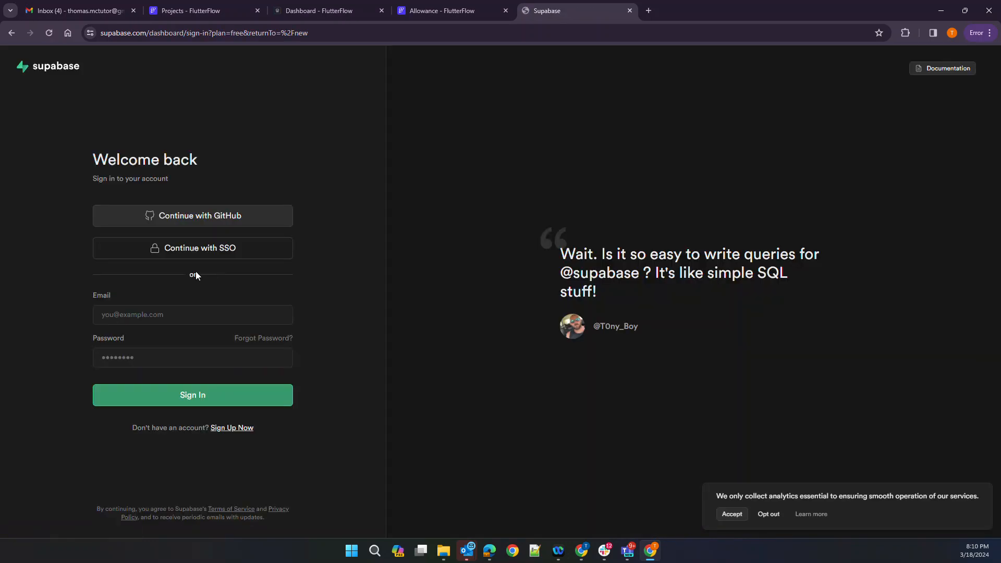
Switch to creating a new account and enter the sign-up email address
{"action": "left_click", "coordinate": [158, 314]}
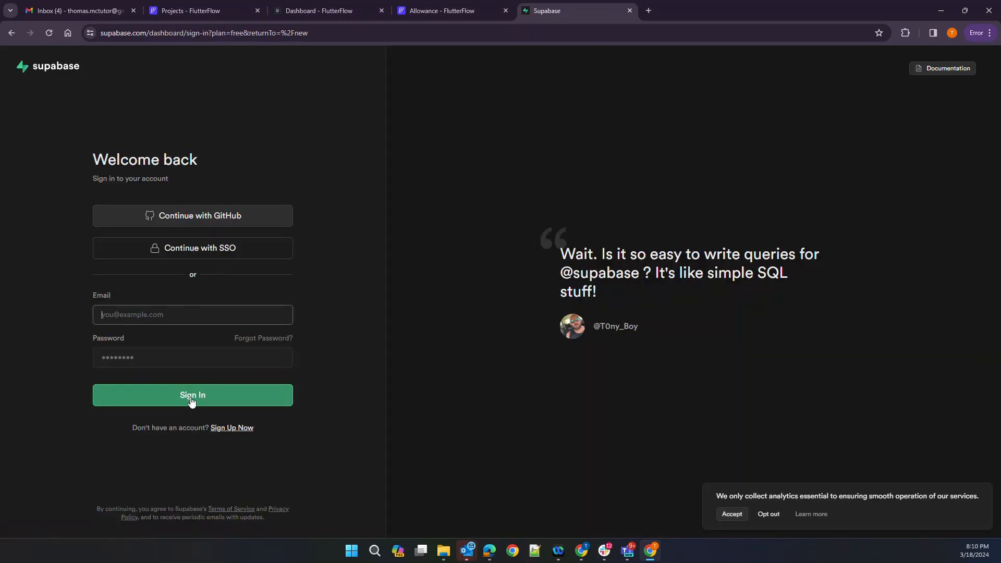
{"action": "left_click", "coordinate": [227, 427]}
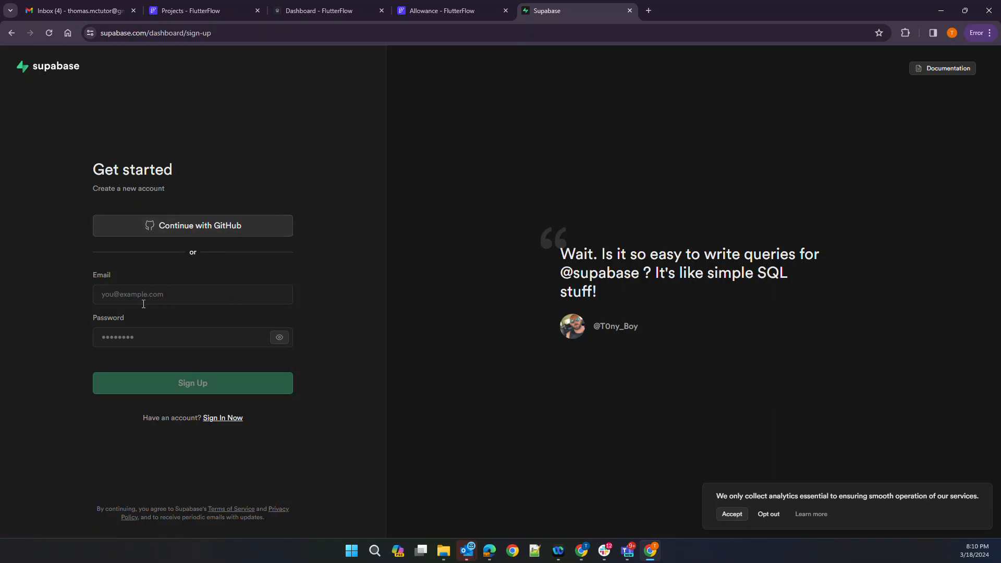
{"action": "left_click", "coordinate": [161, 297]}
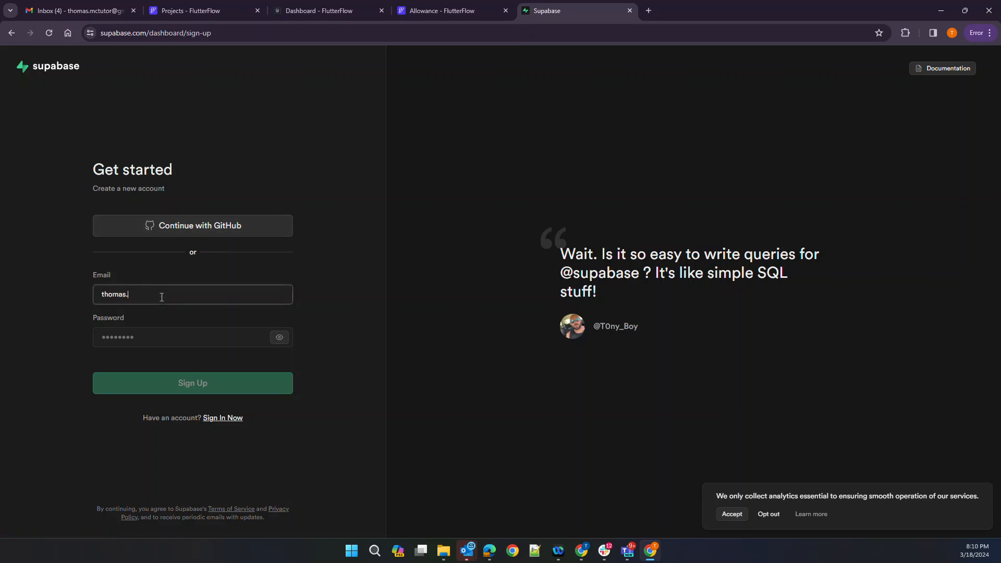
{"action": "key", "text": "Tab"}
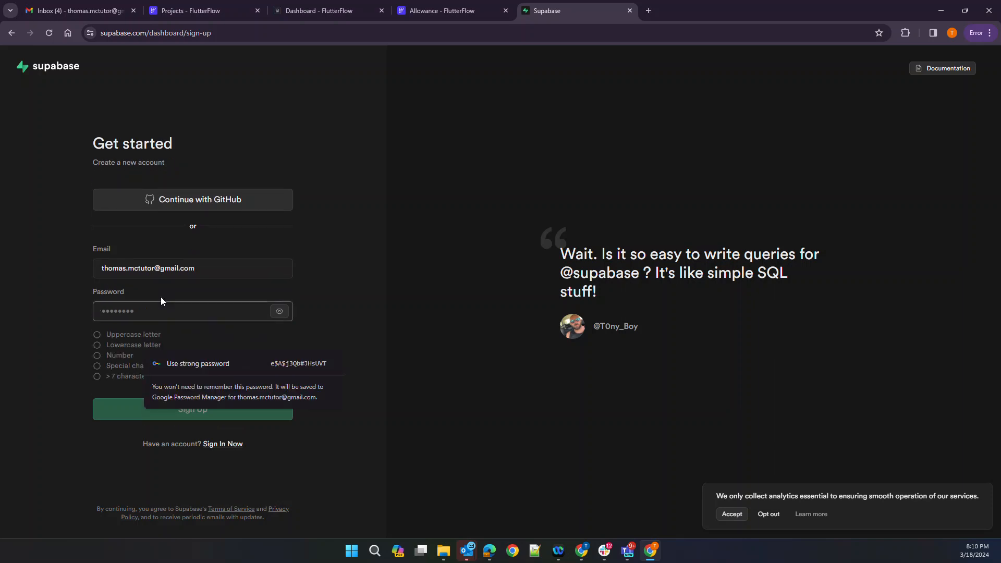
Set a password ending in a symbol so all requirements pass, and submit the sign-up
{"action": "type", "text": "********"}
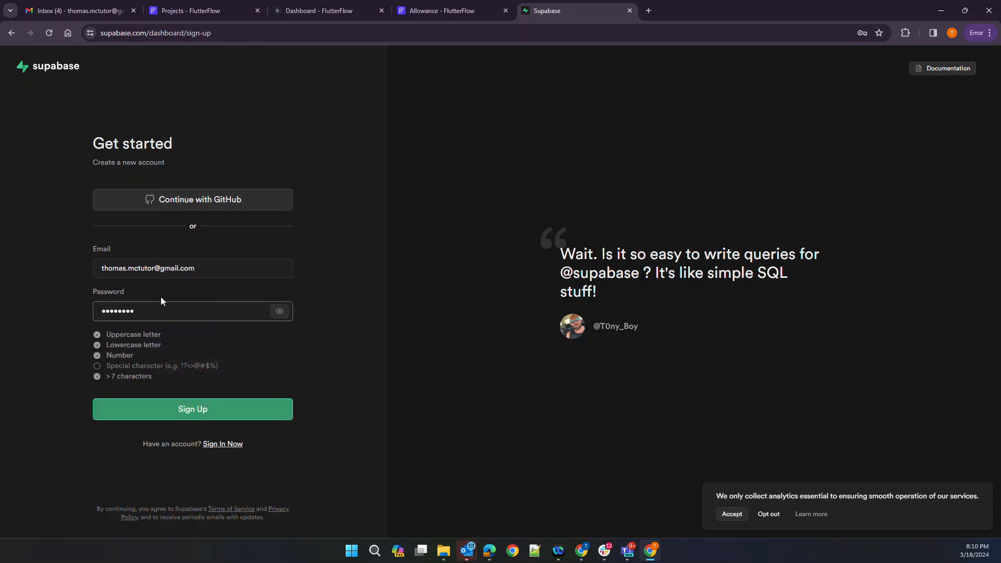
{"action": "key", "text": "BackSpace"}
{"action": "key", "text": "BackSpace"}
{"action": "key", "text": "BackSpace"}
{"action": "key", "text": "BackSpace"}
{"action": "key", "text": "BackSpace"}
{"action": "key", "text": "BackSpace"}
{"action": "key", "text": "BackSpace"}
{"action": "key", "text": "BackSpace"}
{"action": "type", "text": "*************"}
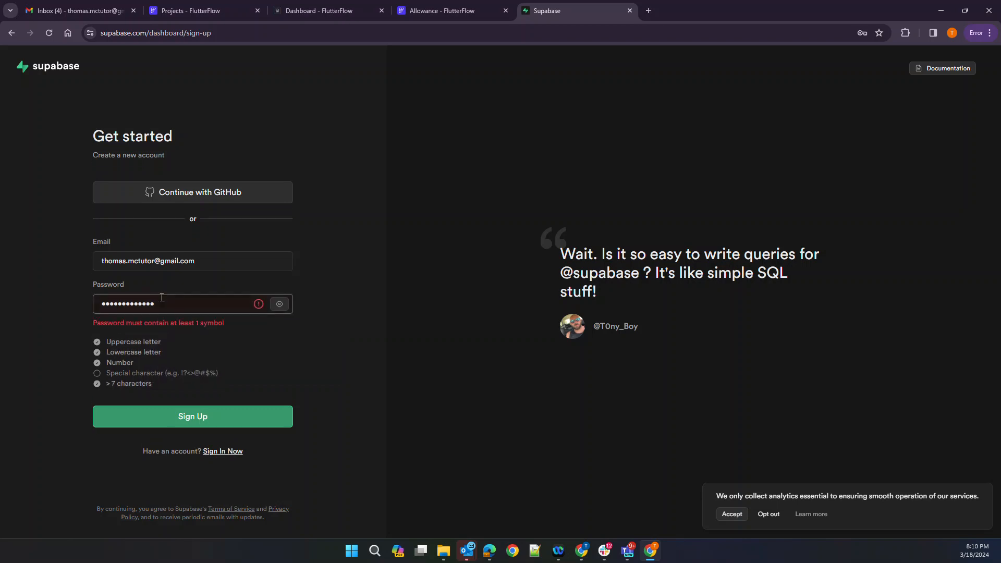
{"action": "key", "text": "ctrl+a"}
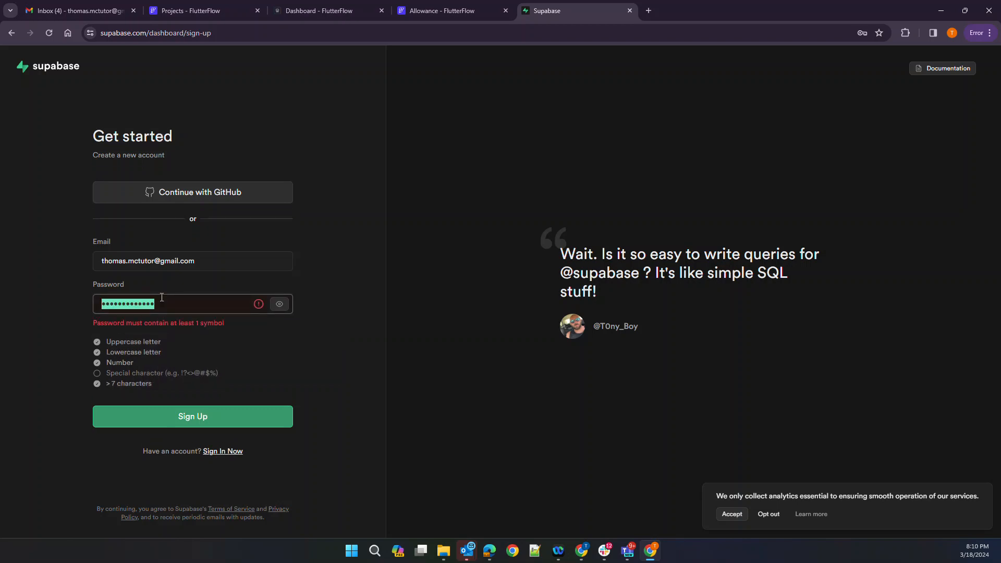
{"action": "type", "text": "************"}
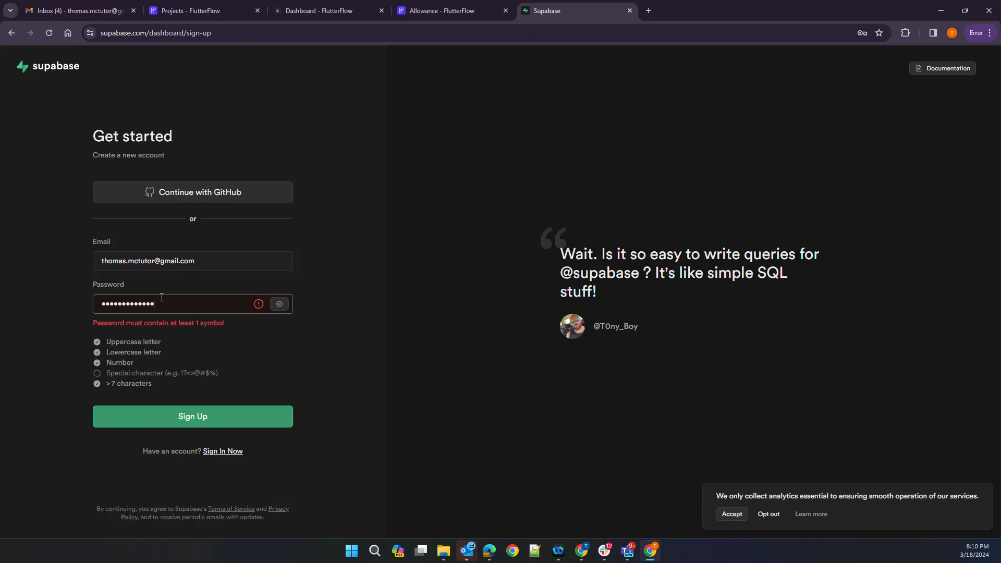
{"action": "type", "text": "!"}
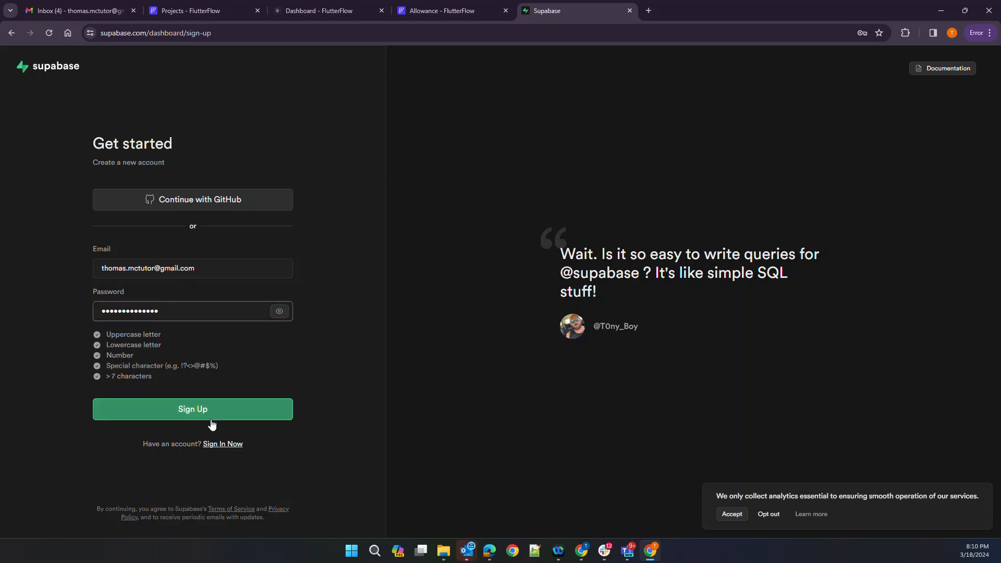
{"action": "left_click", "coordinate": [212, 418]}
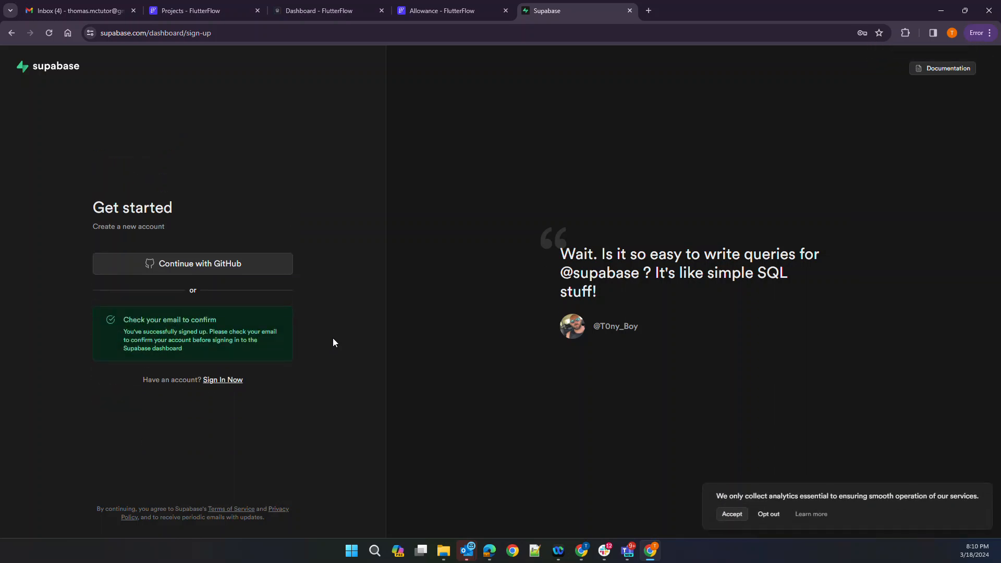
Open the 'FlutterFlow Email Verification' message in Gmail and follow its verification link
{"action": "left_click", "coordinate": [49, 16]}
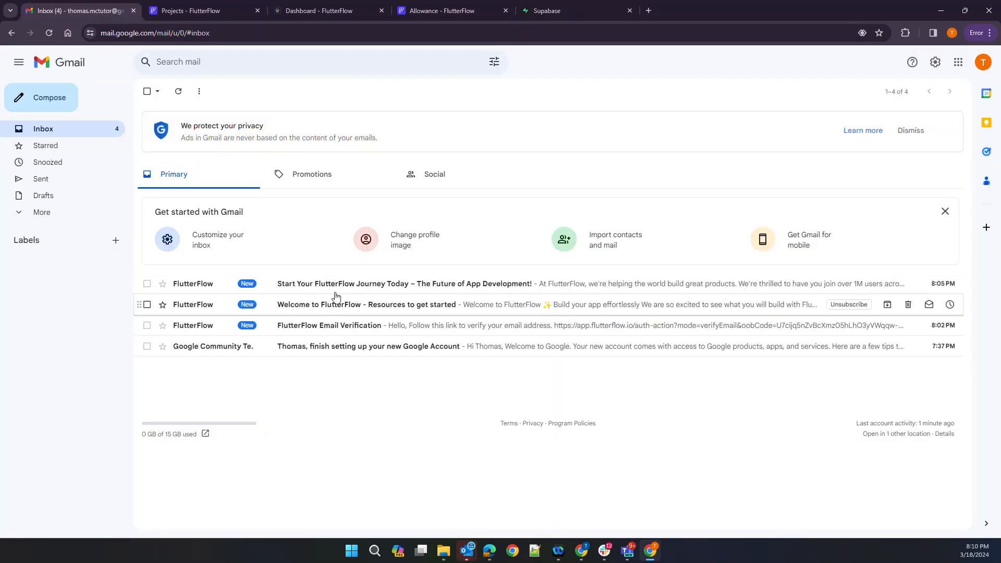
{"action": "left_click", "coordinate": [354, 327]}
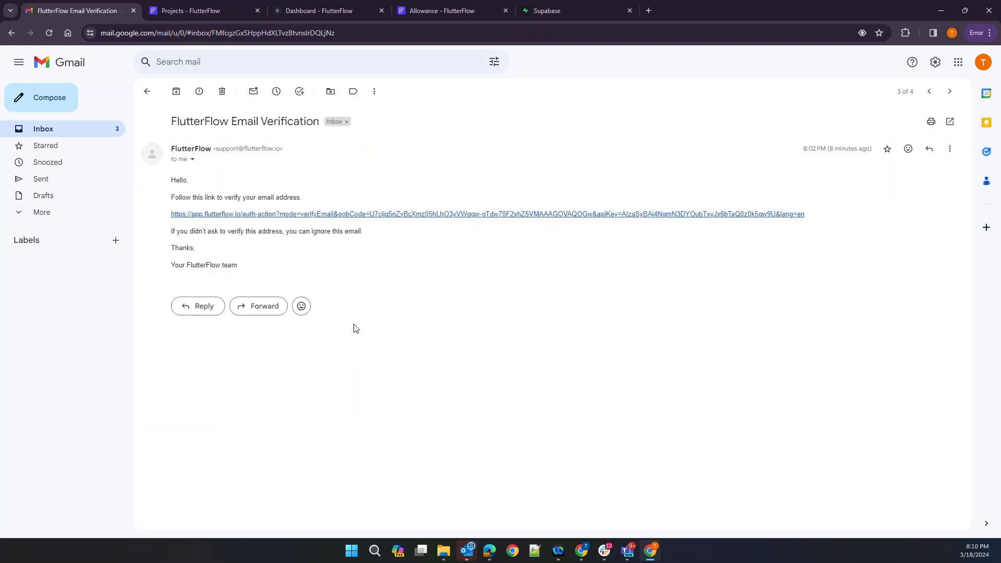
{"action": "left_click", "coordinate": [327, 214]}
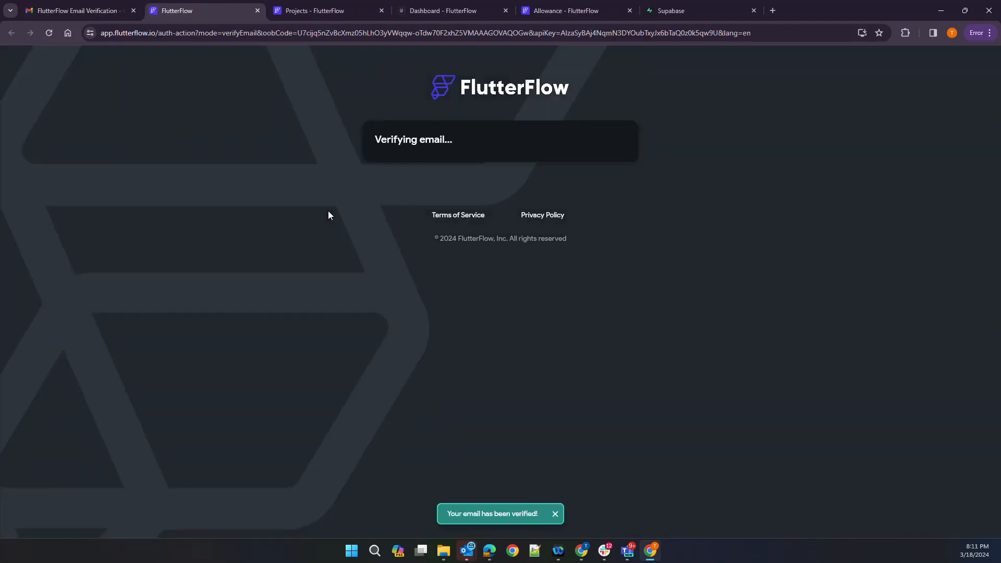
Open the Supabase confirmation email and confirm the account's email address
{"action": "left_click", "coordinate": [92, 15]}
{"action": "left_click", "coordinate": [30, 130]}
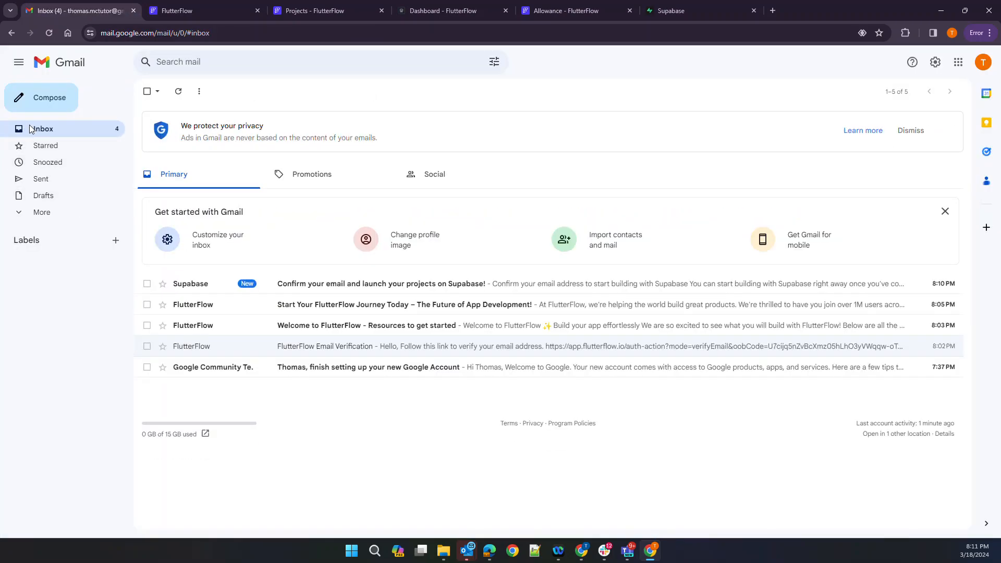
{"action": "left_click", "coordinate": [340, 284]}
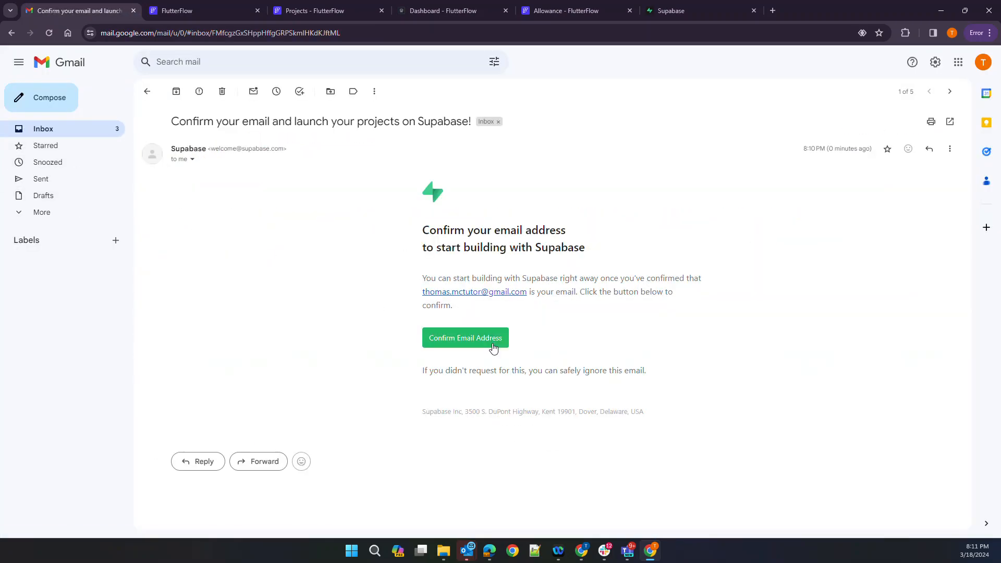
{"action": "left_click", "coordinate": [465, 337]}
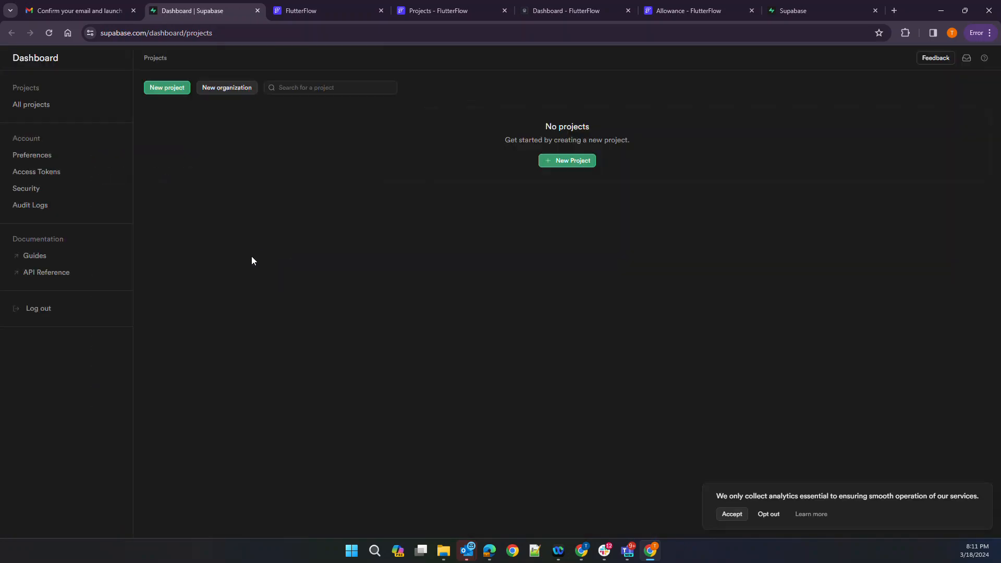
Create the organization 'Allowance' as Personal on the Free plan
{"action": "left_click", "coordinate": [565, 165]}
{"action": "left_click", "coordinate": [516, 183]}
{"action": "type", "text": "Allowance"}
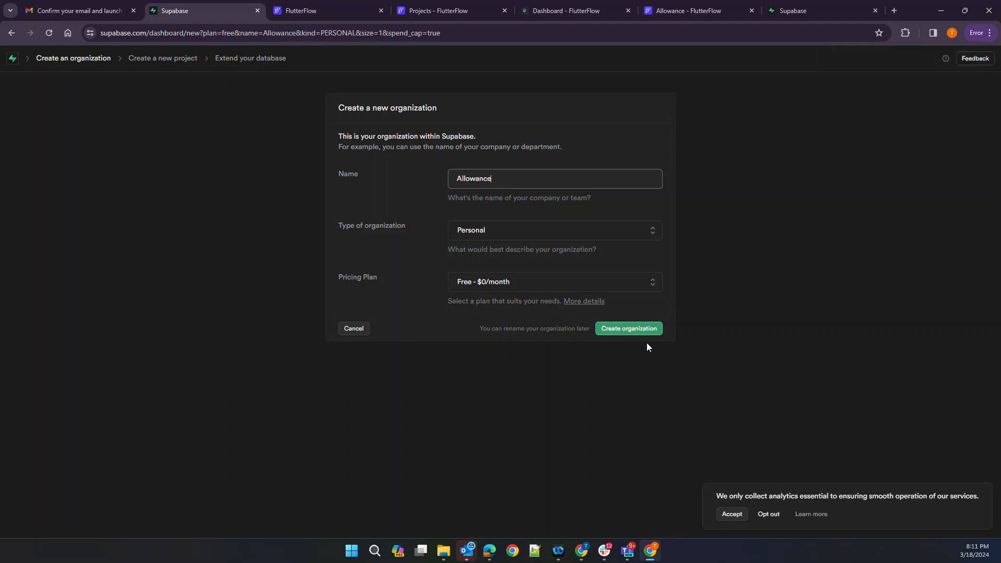
{"action": "left_click", "coordinate": [637, 328]}
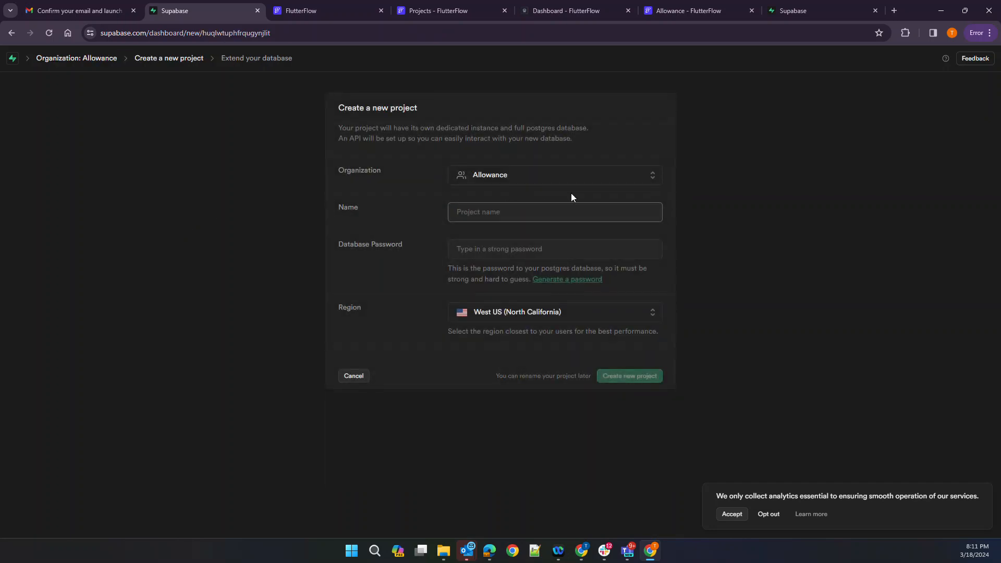
Keep the Allowance organization and name the new project 'AllowanceDb'
{"action": "left_click", "coordinate": [545, 178]}
{"action": "left_click", "coordinate": [427, 199]}
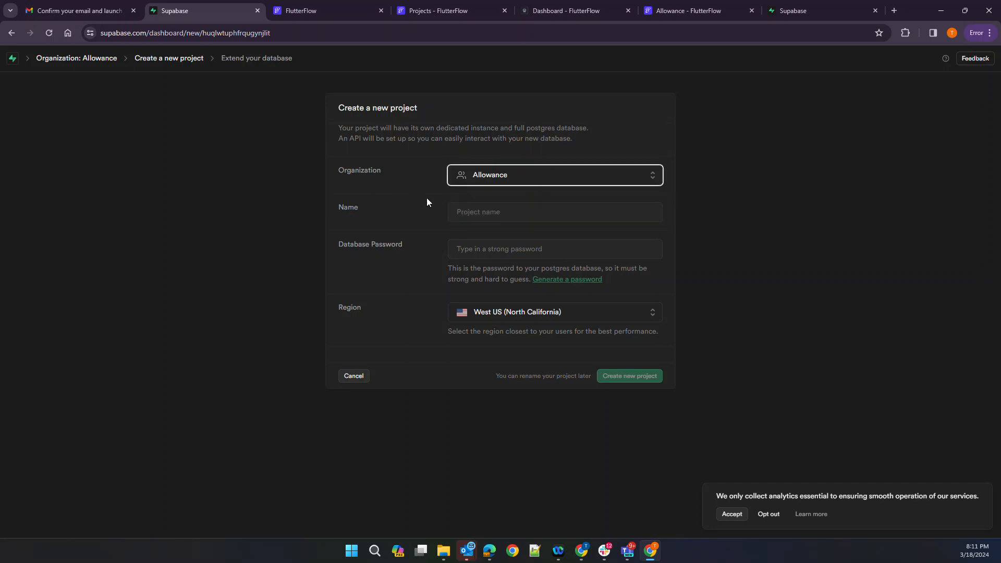
{"action": "left_click", "coordinate": [470, 211]}
{"action": "type", "text": "AllowanceDb"}
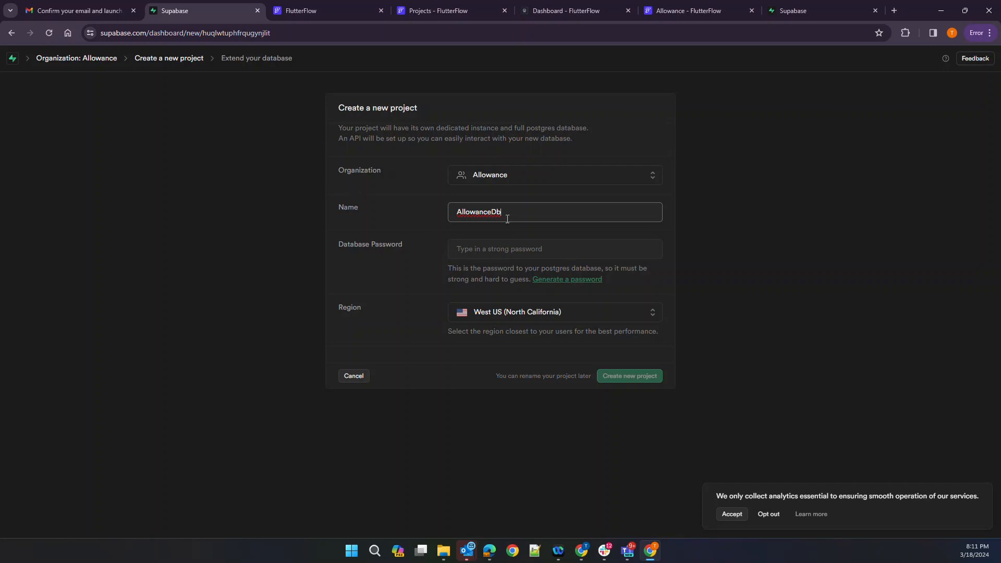
Set a strong database password, choose region East US (North Virginia), and create the project
{"action": "left_click", "coordinate": [482, 248]}
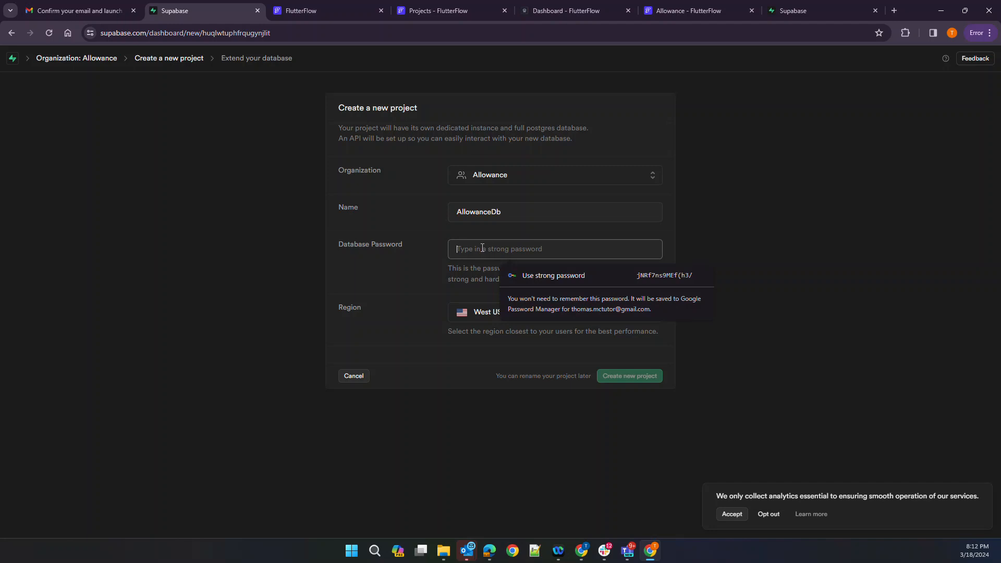
{"action": "type", "text": "*****"}
{"action": "key", "text": "BackSpace"}
{"action": "key", "text": "BackSpace"}
{"action": "key", "text": "BackSpace"}
{"action": "key", "text": "BackSpace"}
{"action": "key", "text": "BackSpace"}
{"action": "type", "text": "******"}
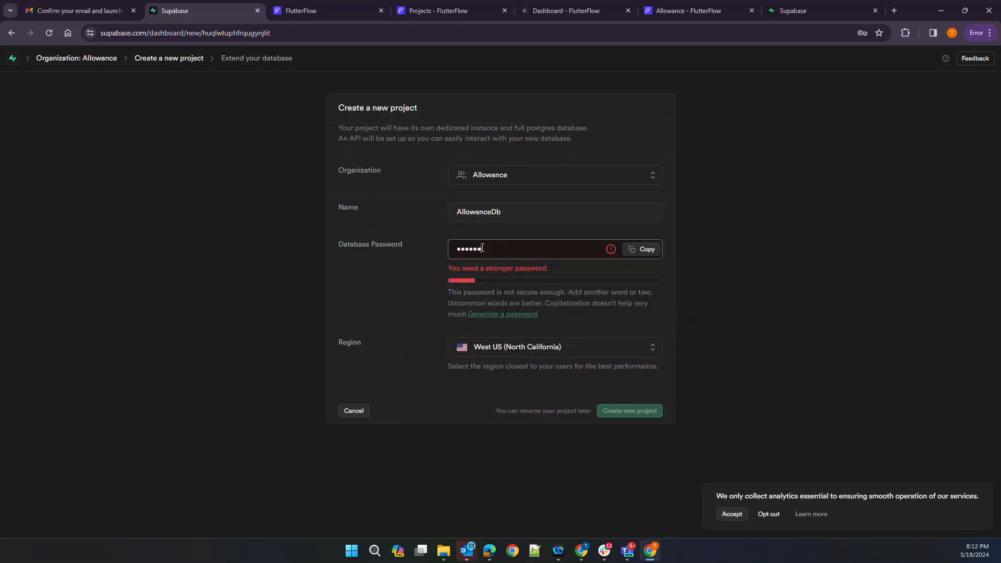
{"action": "key", "text": "BackSpace"}
{"action": "key", "text": "BackSpace"}
{"action": "key", "text": "BackSpace"}
{"action": "key", "text": "BackSpace"}
{"action": "key", "text": "BackSpace"}
{"action": "key", "text": "BackSpace"}
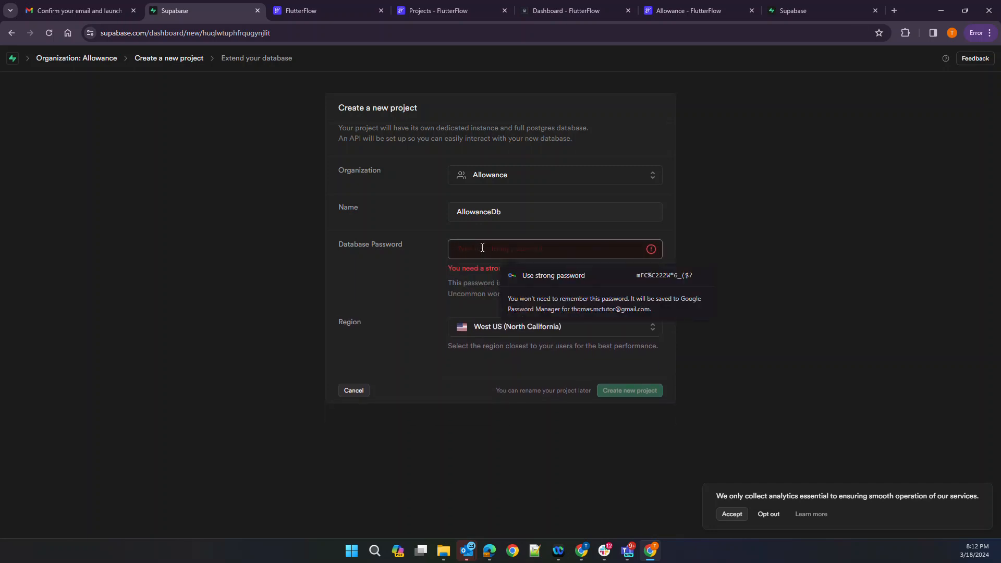
{"action": "type", "text": "********"}
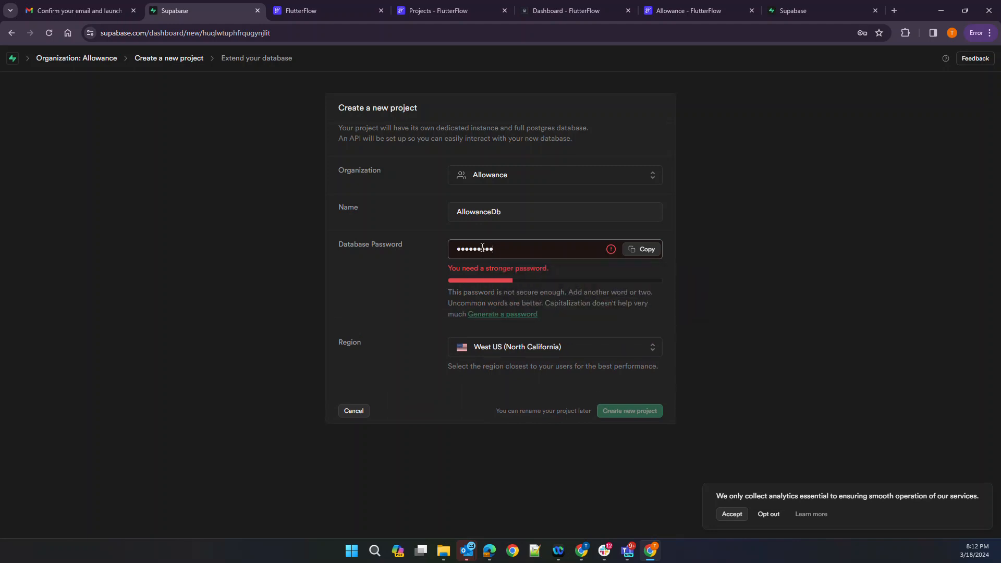
{"action": "type", "text": "*******"}
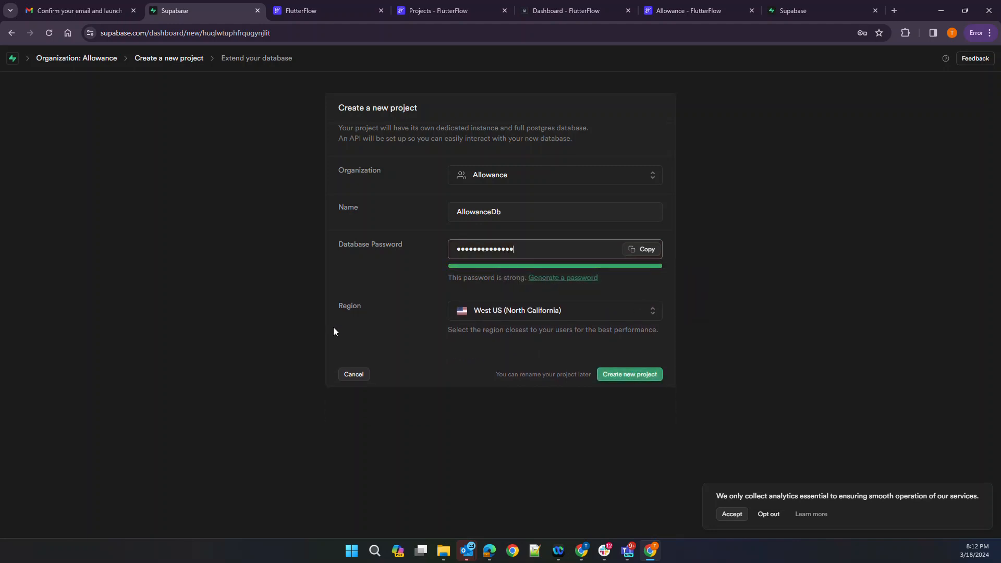
{"action": "left_click", "coordinate": [486, 315]}
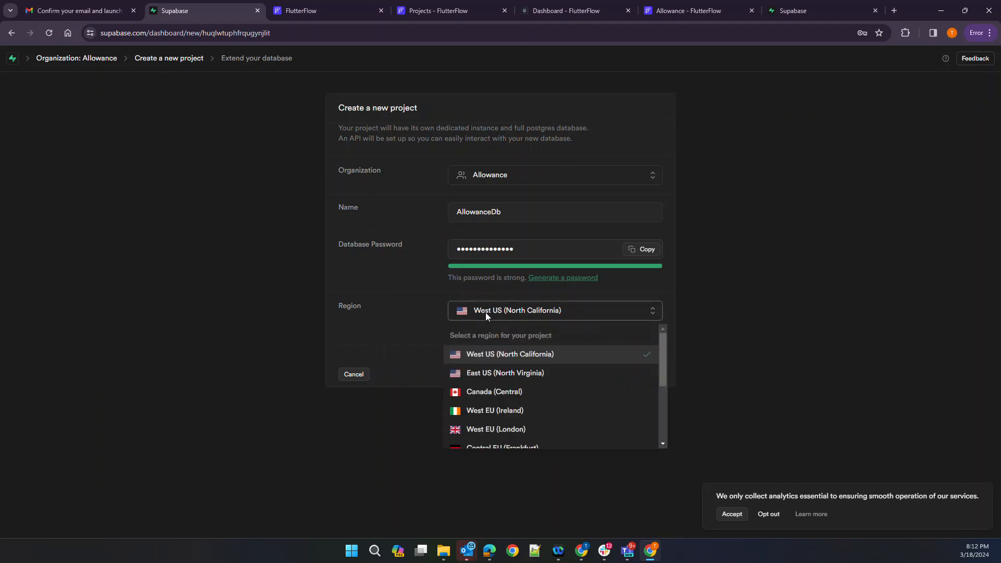
{"action": "left_click", "coordinate": [510, 379]}
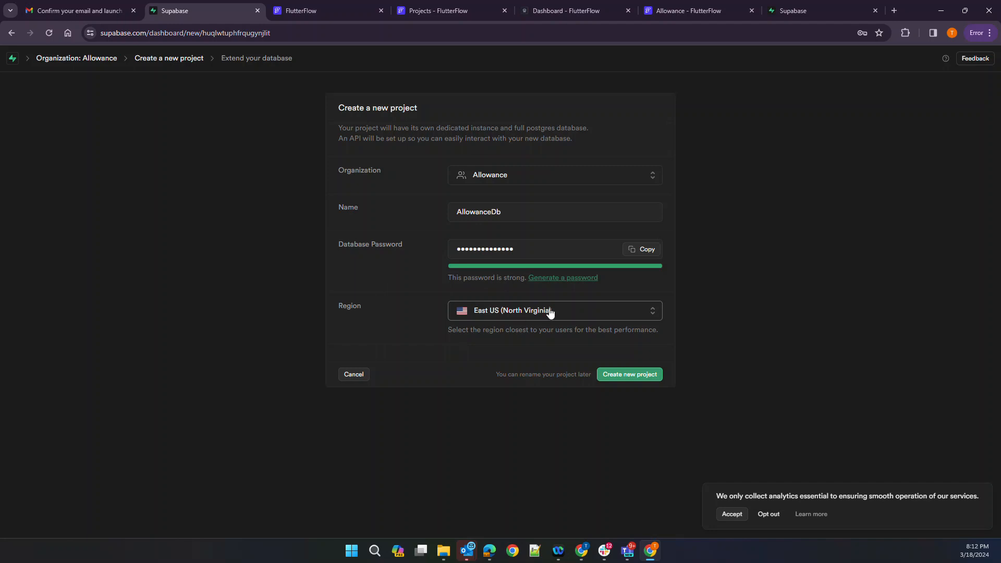
{"action": "left_click", "coordinate": [633, 382]}
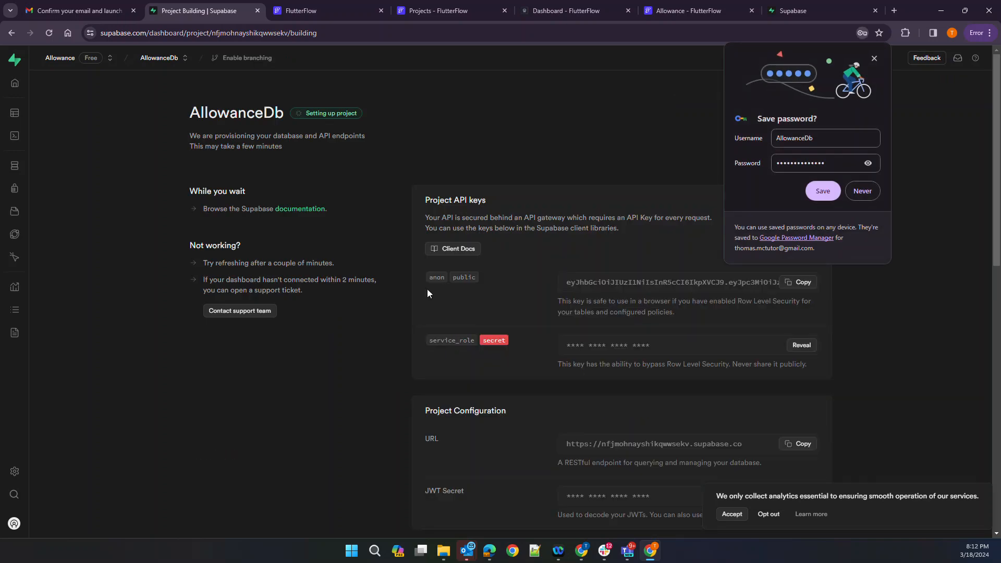
Dismiss Chrome's save-password prompt while AllowanceDb finishes provisioning to its welcome page
{"action": "left_click", "coordinate": [874, 58]}
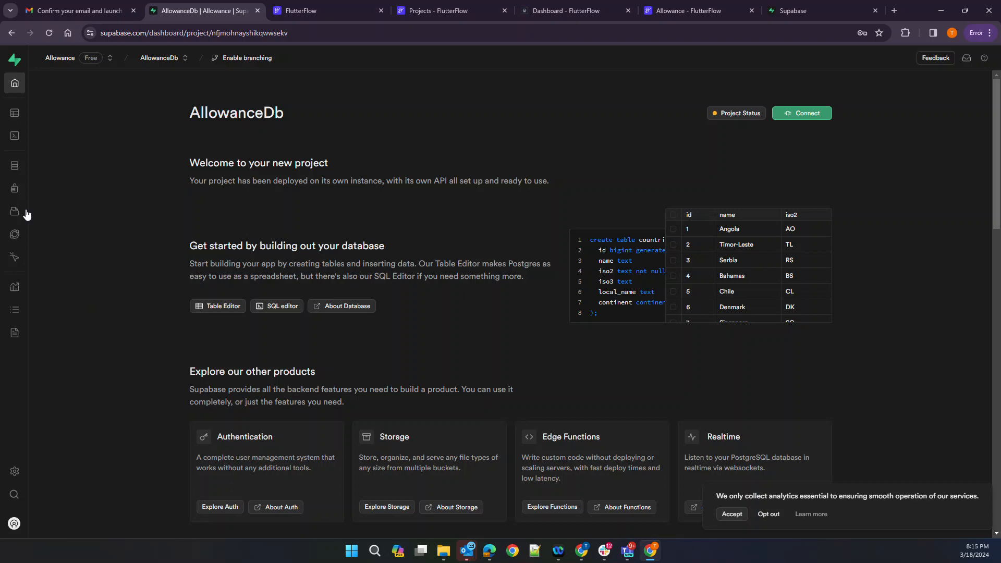
Start a new table in the Table Editor, keeping the id column's type as int8
{"action": "mouse_move", "coordinate": [14, 130]}
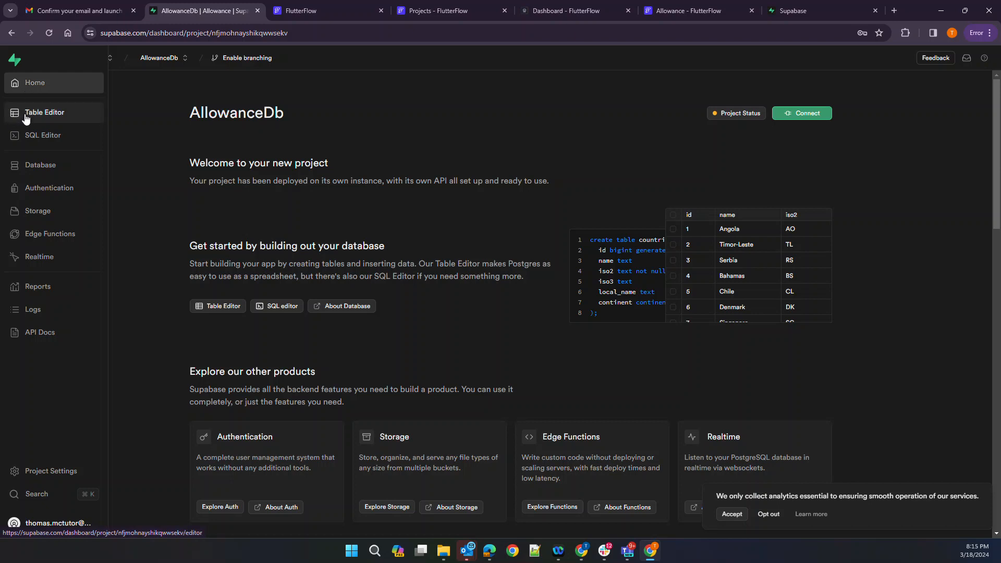
{"action": "left_click", "coordinate": [26, 120]}
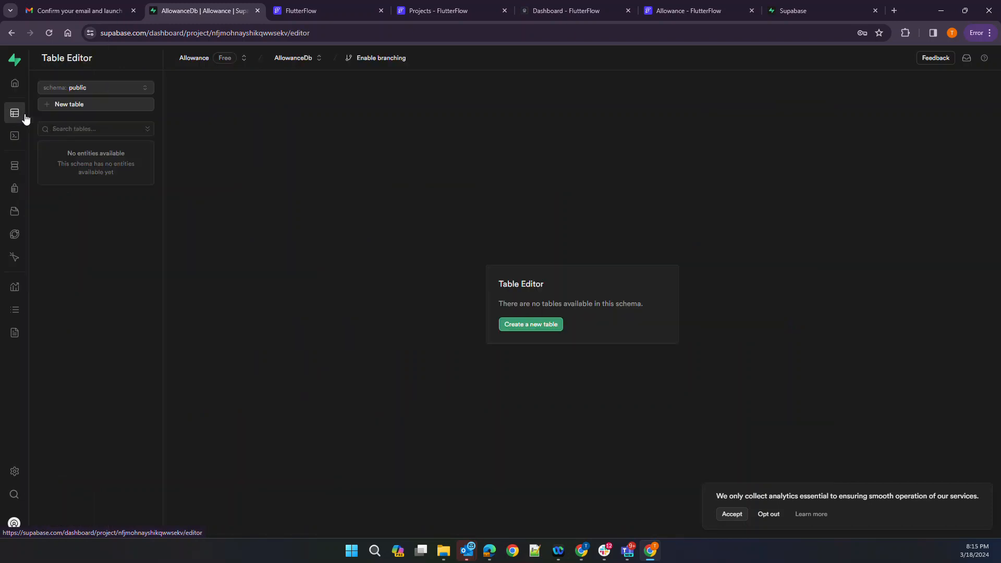
{"action": "left_click", "coordinate": [542, 323]}
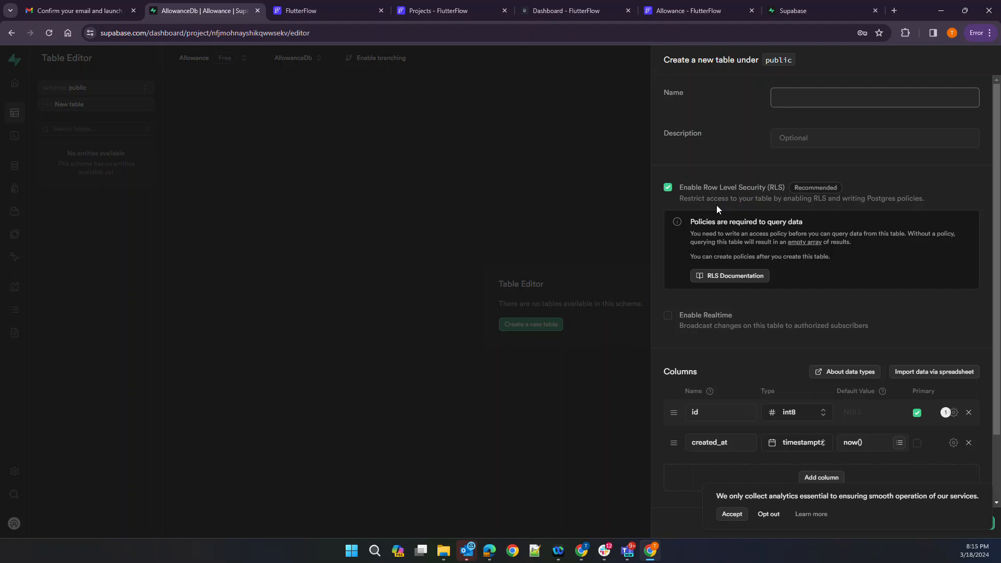
{"action": "scroll", "coordinate": [795, 255], "scroll_direction": "down", "scroll_amount": 1}
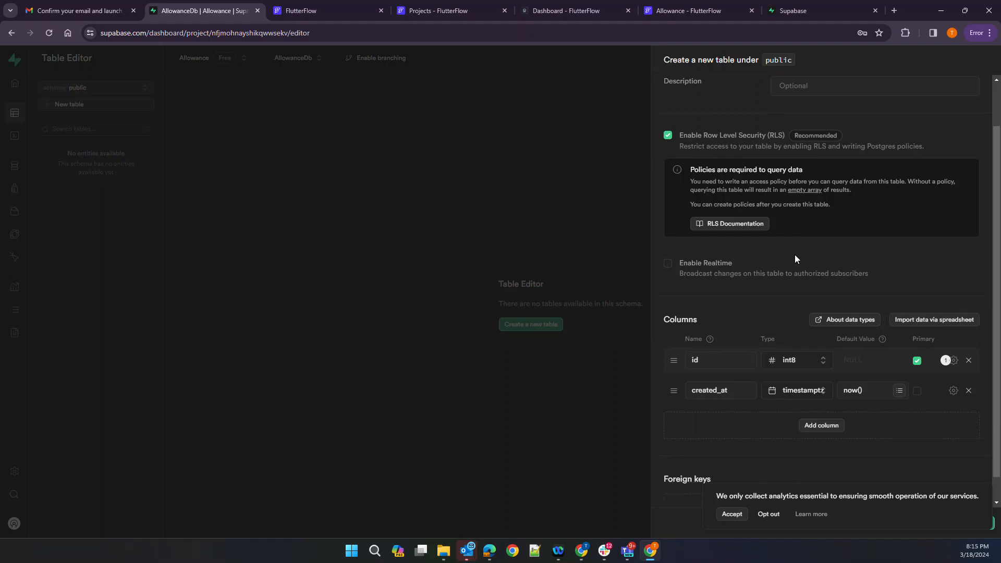
{"action": "left_click", "coordinate": [820, 363]}
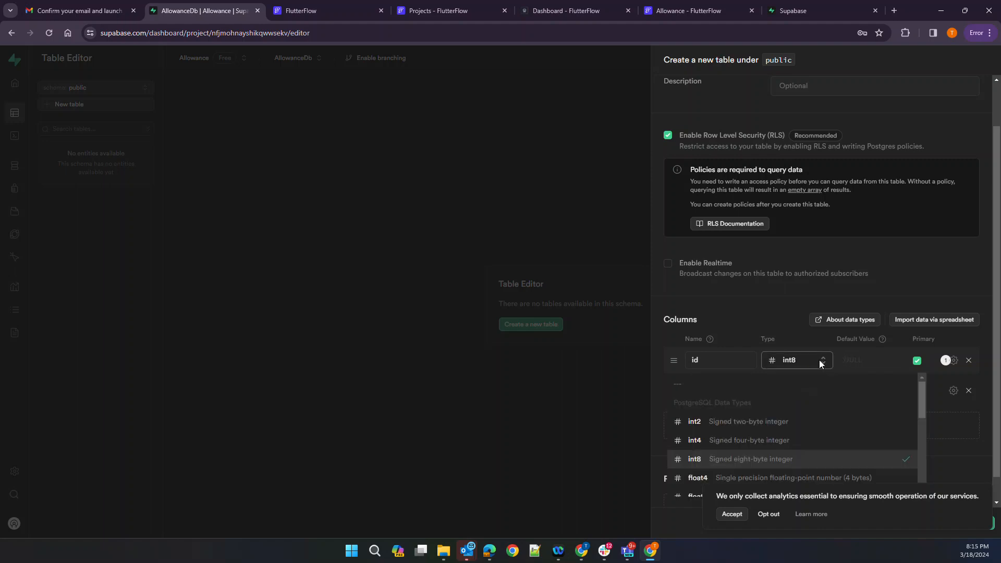
{"action": "scroll", "coordinate": [760, 461], "scroll_direction": "down", "scroll_amount": 1}
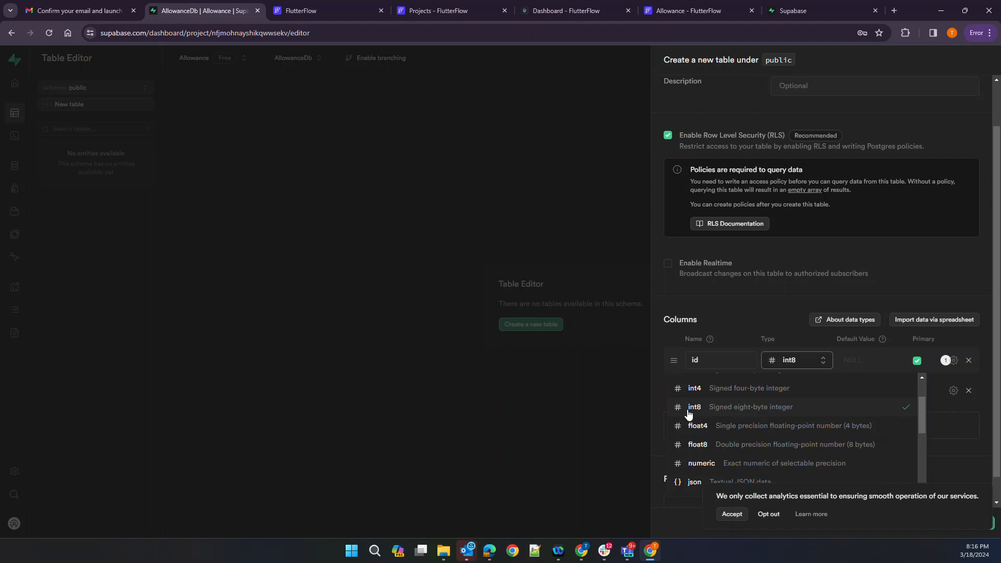
{"action": "left_click", "coordinate": [688, 412]}
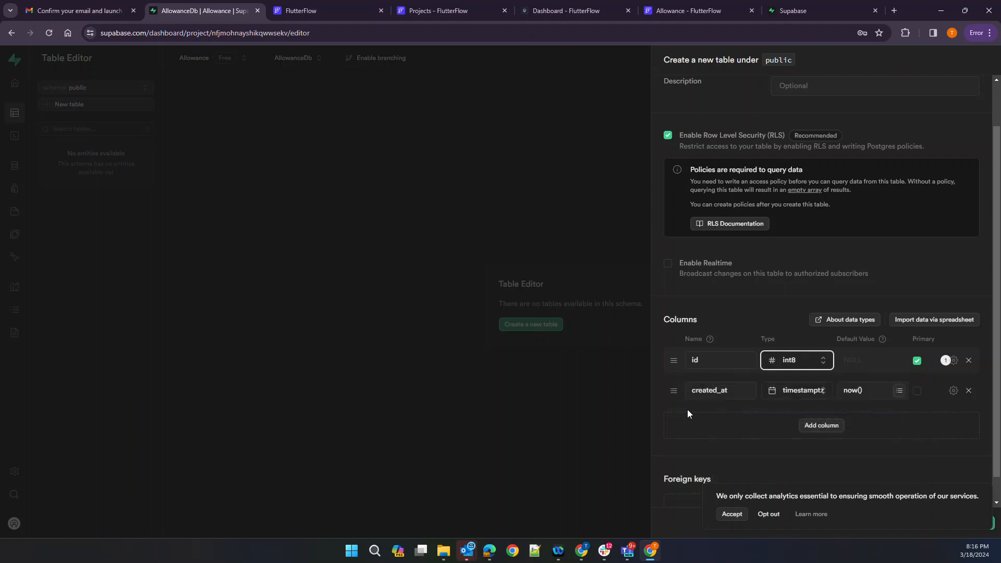
Name the new table users
{"action": "scroll", "coordinate": [693, 339], "scroll_direction": "up", "scroll_amount": 1}
{"action": "left_click", "coordinate": [812, 93]}
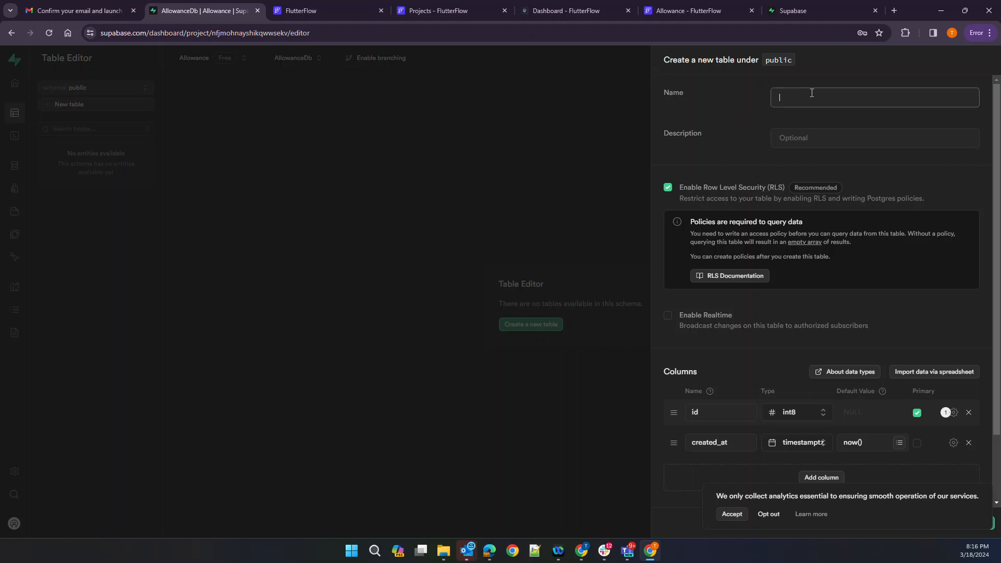
{"action": "type", "text": "users"}
{"action": "scroll", "coordinate": [765, 348], "scroll_direction": "down", "scroll_amount": 2}
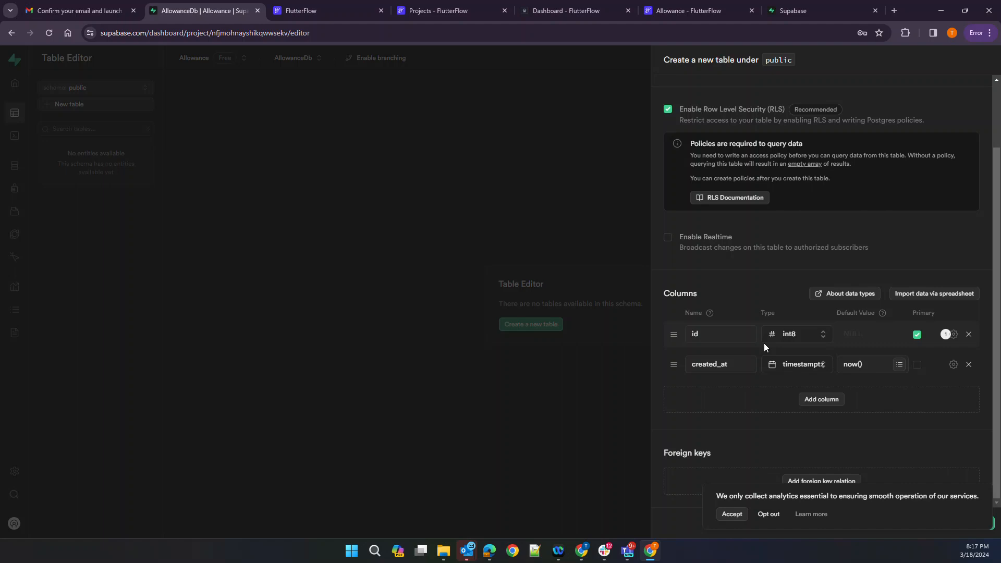
{"action": "scroll", "coordinate": [743, 129], "scroll_direction": "up", "scroll_amount": 2}
{"action": "scroll", "coordinate": [743, 129], "scroll_direction": "down", "scroll_amount": 2}
Add a third column named userid and accept the analytics notice
{"action": "left_click", "coordinate": [821, 399]}
{"action": "left_click", "coordinate": [718, 379]}
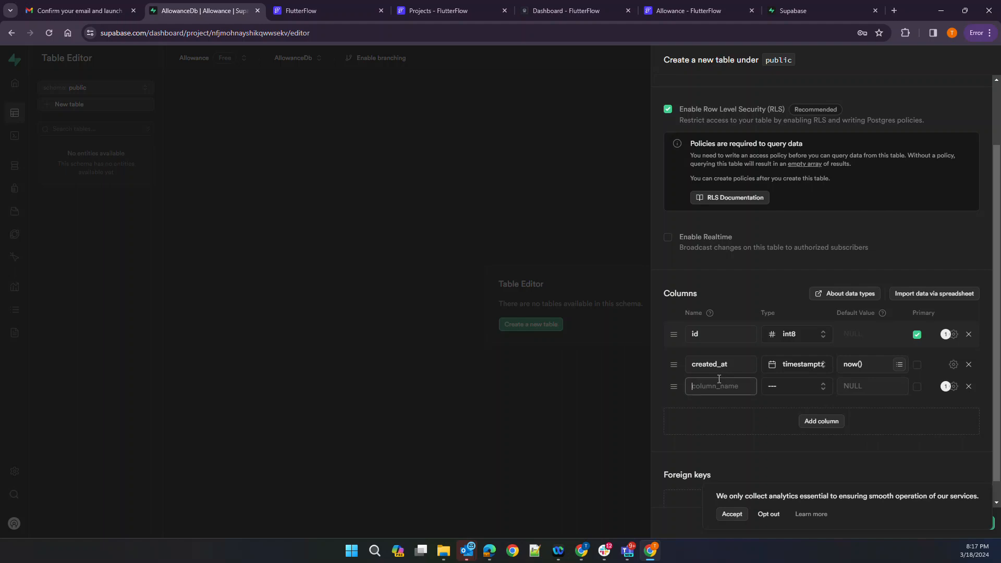
{"action": "type", "text": "userid"}
{"action": "left_click", "coordinate": [814, 384]}
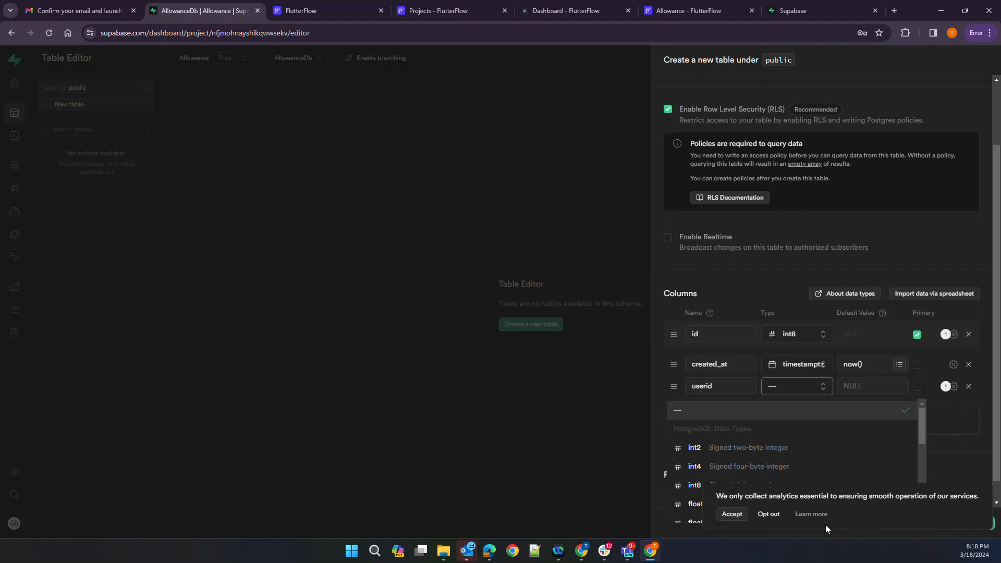
{"action": "left_click", "coordinate": [731, 514]}
Set userid's type to varchar and add a fourth column row
{"action": "left_click", "coordinate": [790, 390]}
{"action": "scroll", "coordinate": [790, 407], "scroll_direction": "down", "scroll_amount": 3}
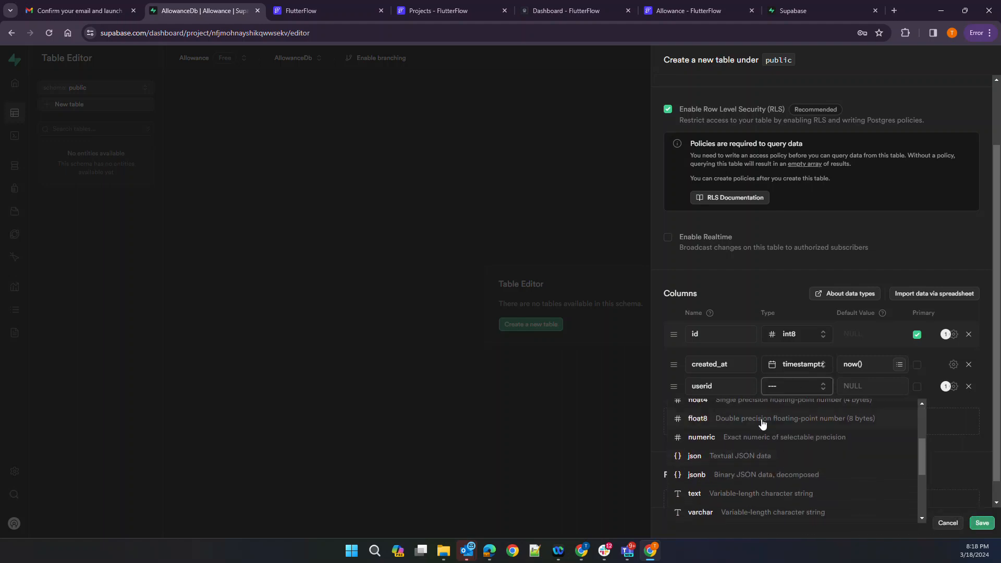
{"action": "scroll", "coordinate": [762, 423], "scroll_direction": "up", "scroll_amount": 1}
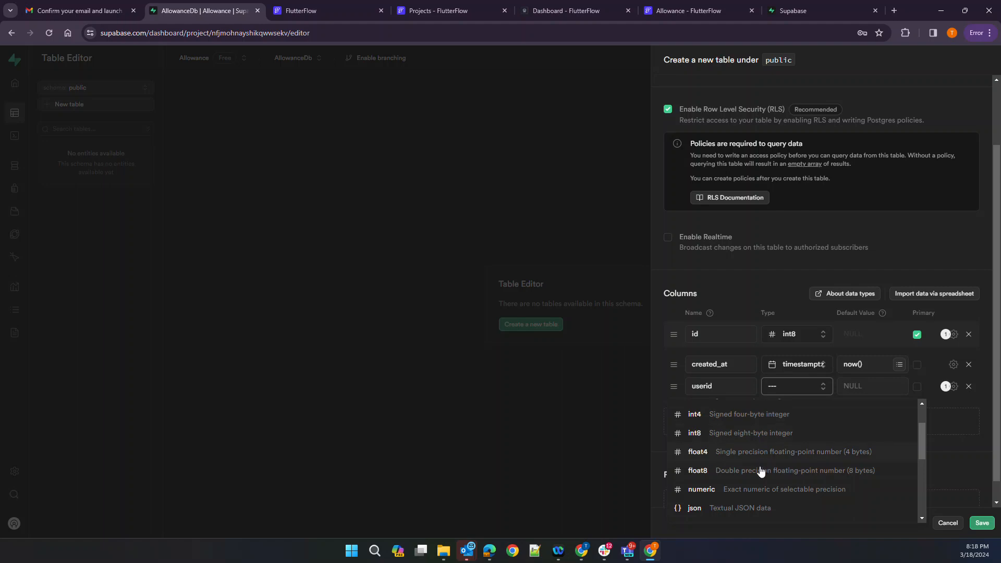
{"action": "scroll", "coordinate": [759, 471], "scroll_direction": "down", "scroll_amount": 1}
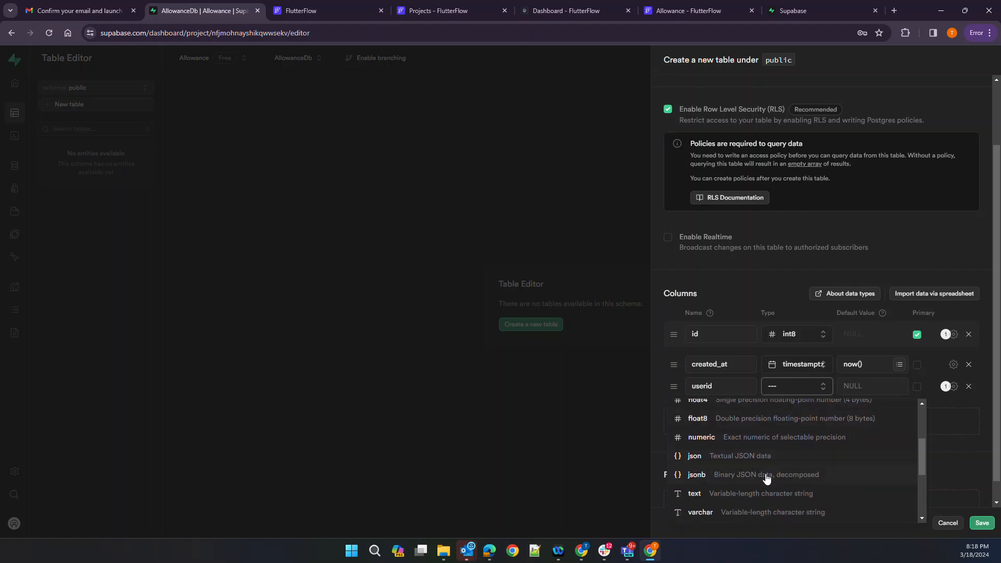
{"action": "scroll", "coordinate": [769, 487], "scroll_direction": "down", "scroll_amount": 1}
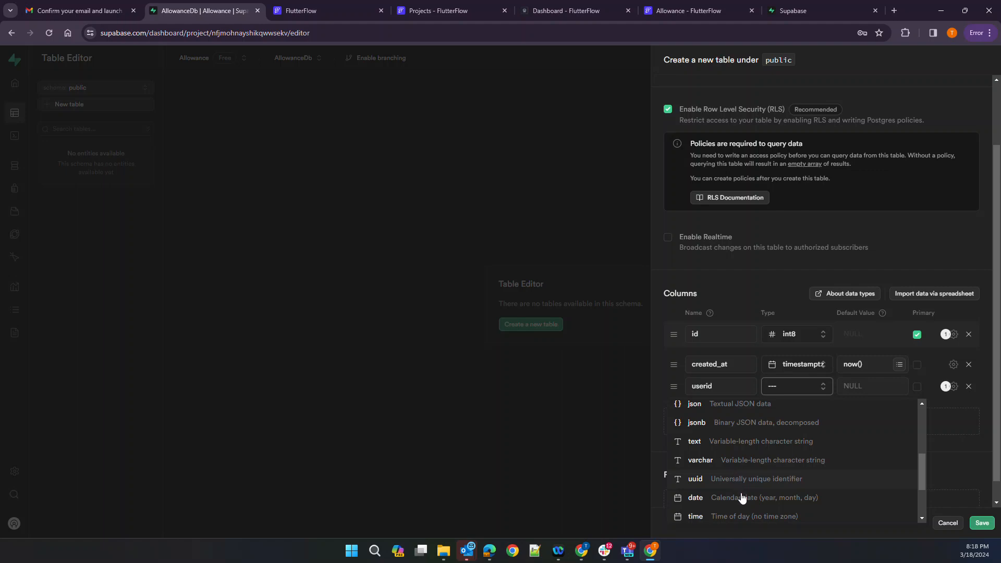
{"action": "scroll", "coordinate": [749, 509], "scroll_direction": "down", "scroll_amount": 2}
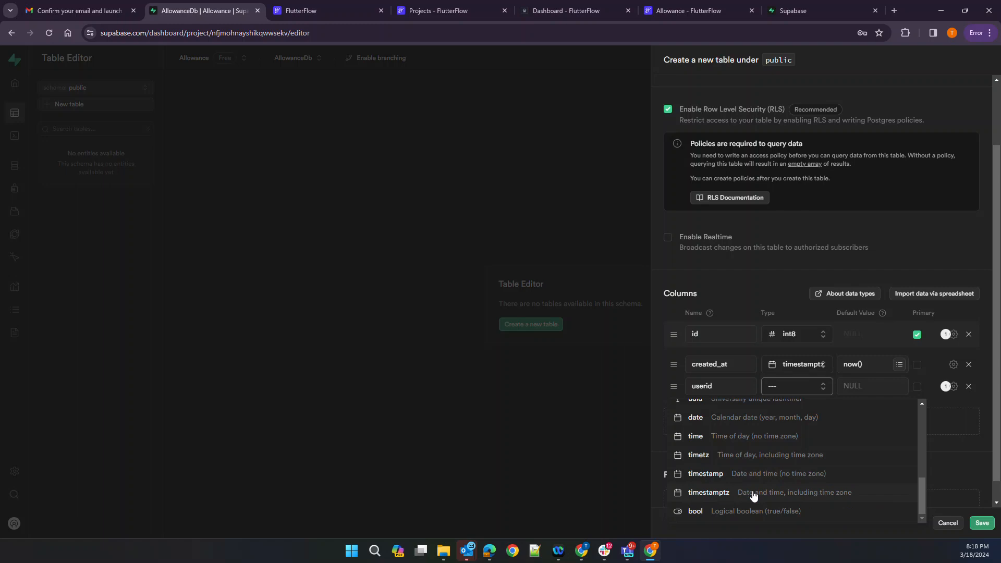
{"action": "scroll", "coordinate": [750, 513], "scroll_direction": "up", "scroll_amount": 3}
{"action": "scroll", "coordinate": [750, 511], "scroll_direction": "up", "scroll_amount": 1}
{"action": "scroll", "coordinate": [776, 459], "scroll_direction": "up", "scroll_amount": 3}
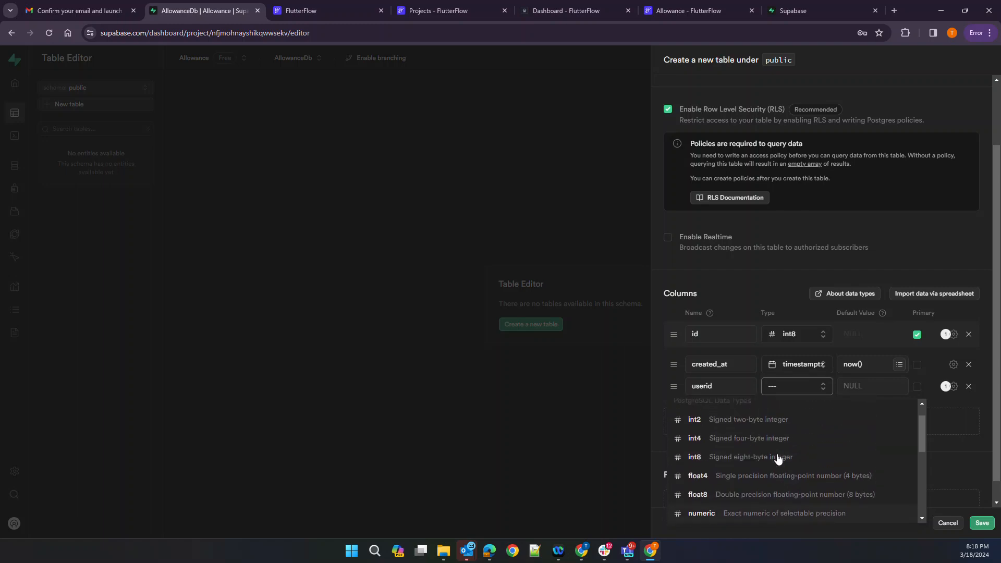
{"action": "scroll", "coordinate": [777, 459], "scroll_direction": "down", "scroll_amount": 2}
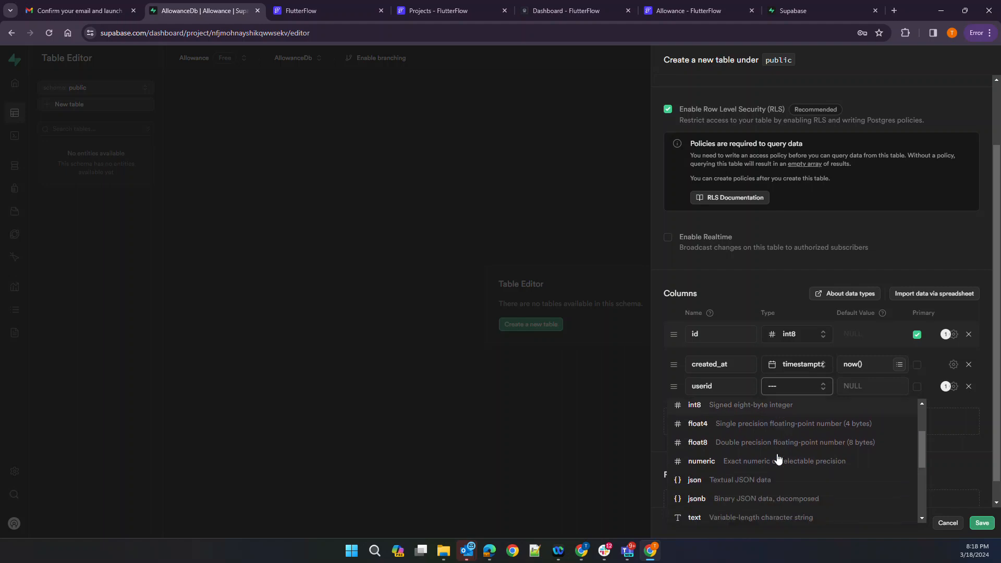
{"action": "scroll", "coordinate": [777, 458], "scroll_direction": "up", "scroll_amount": 2}
{"action": "scroll", "coordinate": [778, 459], "scroll_direction": "down", "scroll_amount": 2}
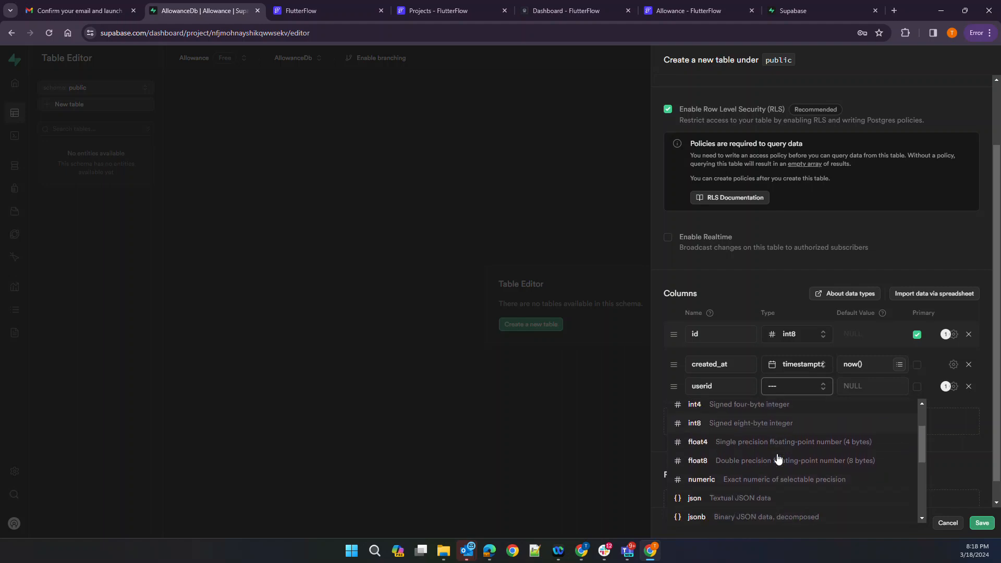
{"action": "scroll", "coordinate": [746, 470], "scroll_direction": "down", "scroll_amount": 2}
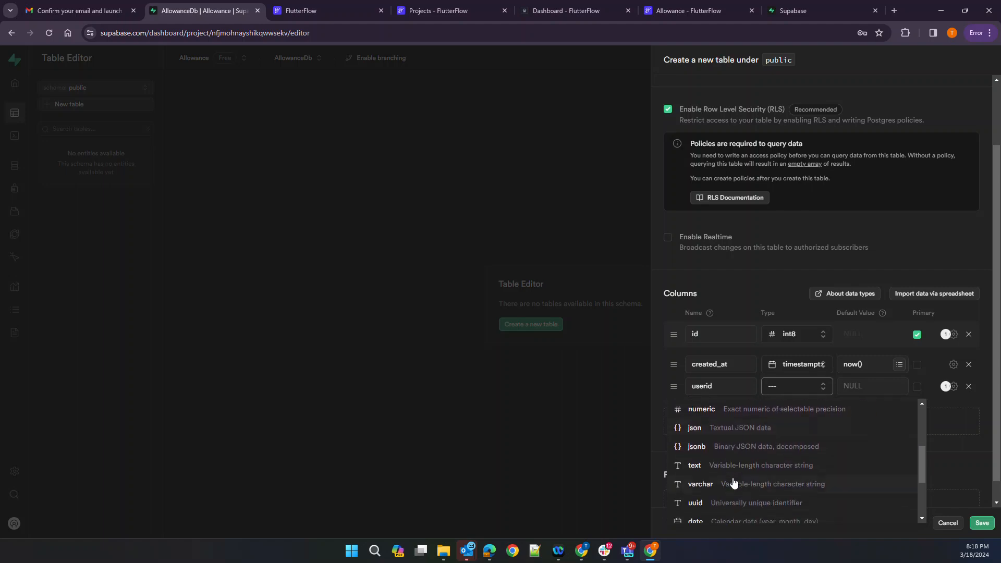
{"action": "left_click", "coordinate": [736, 486]}
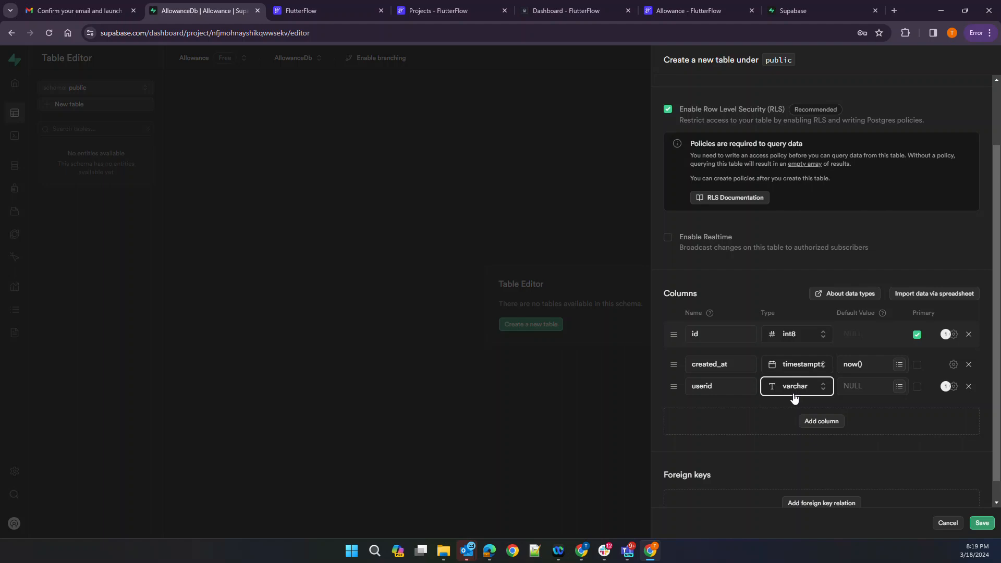
{"action": "left_click", "coordinate": [813, 422]}
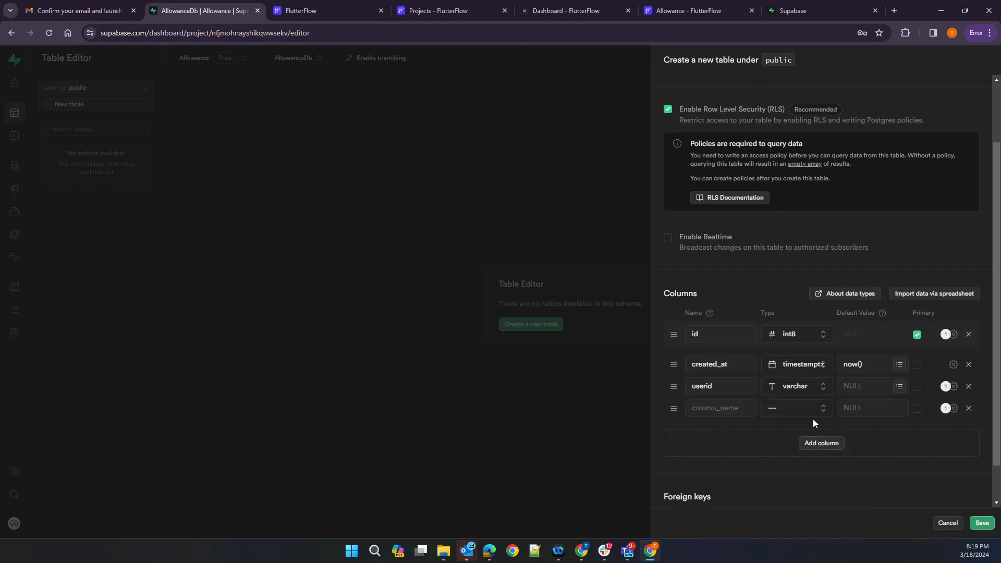
Name the fourth column last_login and give it type timestamptz
{"action": "left_click", "coordinate": [710, 406]}
{"action": "type", "text": "last_login"}
{"action": "key", "text": "Tab"}
{"action": "left_click", "coordinate": [788, 414]}
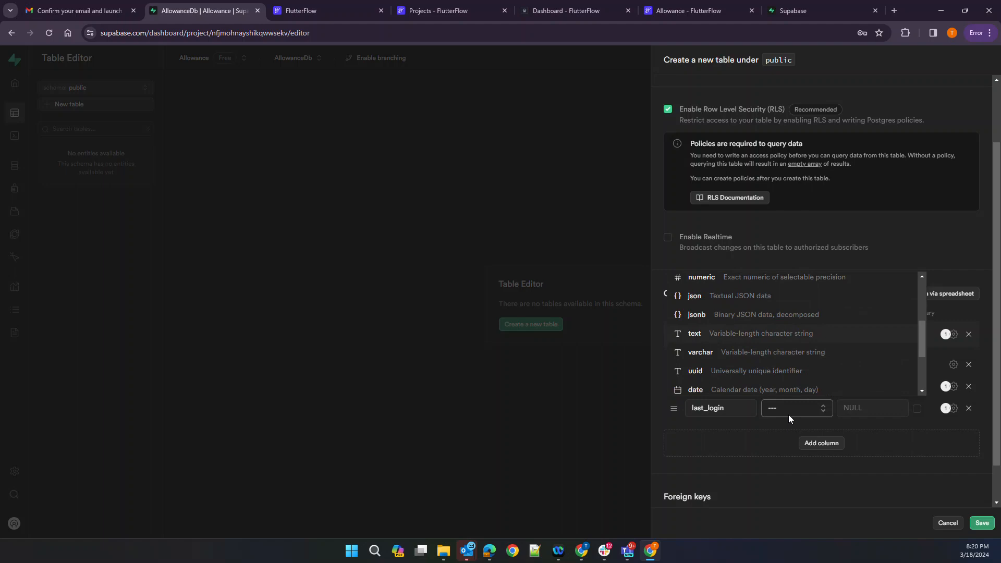
{"action": "scroll", "coordinate": [788, 415], "scroll_direction": "down", "scroll_amount": 2}
{"action": "left_click", "coordinate": [785, 390]}
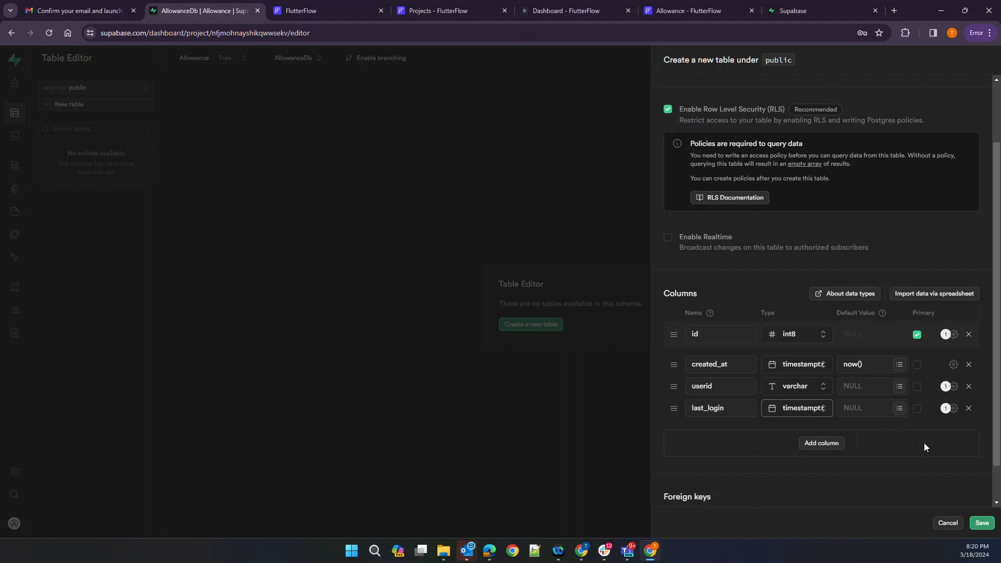
Save the users table and start another new table named family
{"action": "left_click", "coordinate": [983, 524]}
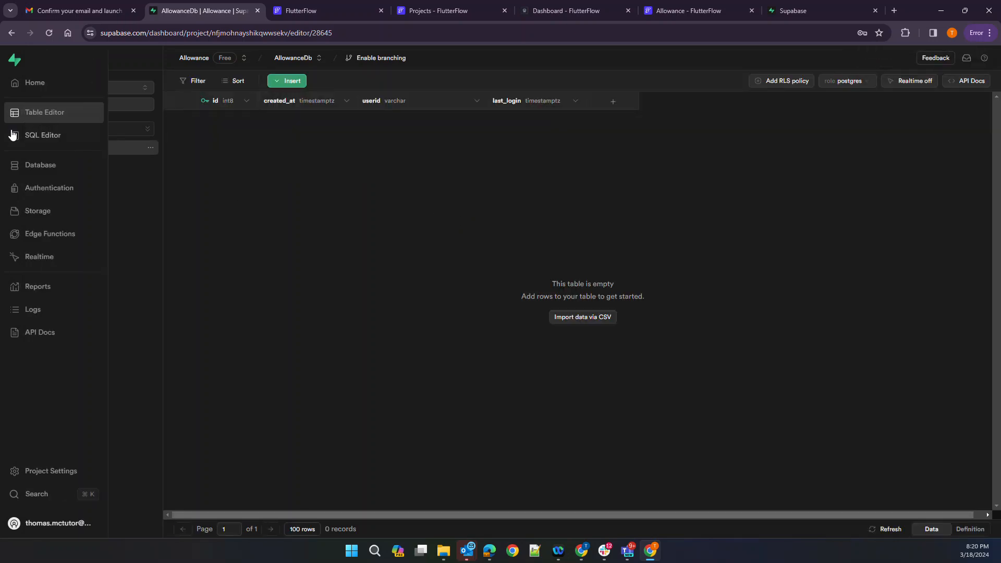
{"action": "left_click", "coordinate": [30, 115]}
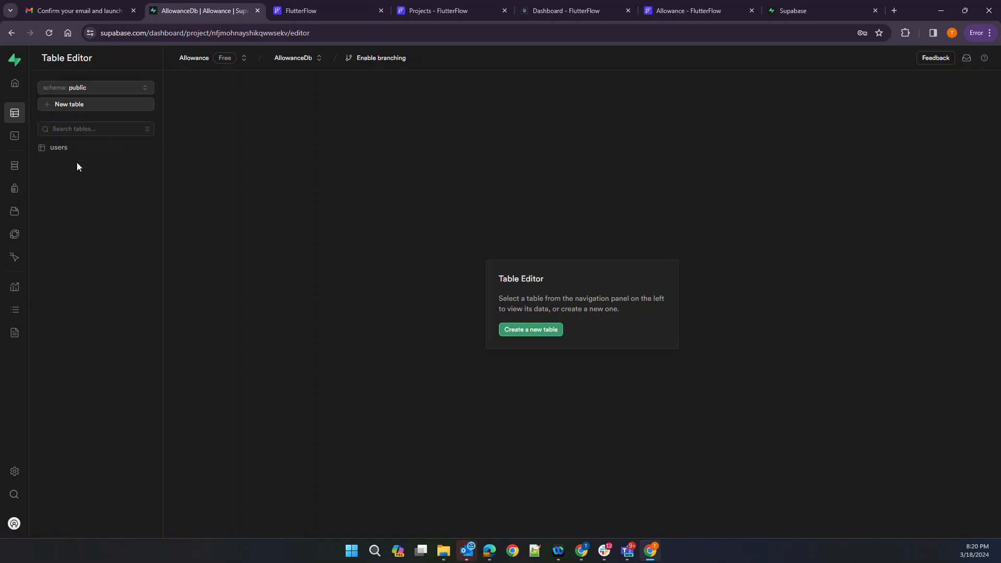
{"action": "left_click", "coordinate": [69, 107]}
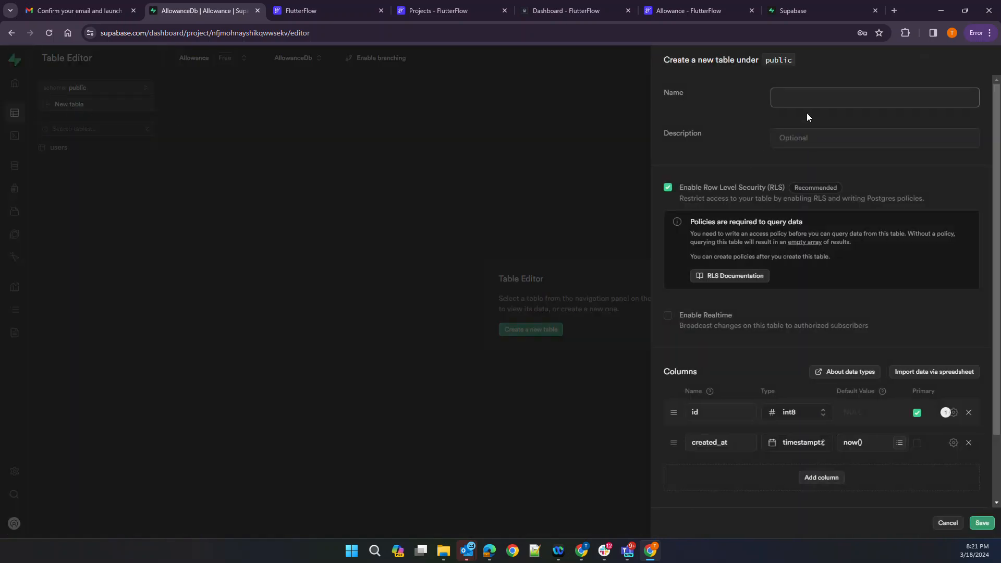
{"action": "type", "text": "family"}
Add a FamilyName column of type varchar to the family table
{"action": "scroll", "coordinate": [735, 193], "scroll_direction": "down", "scroll_amount": 2}
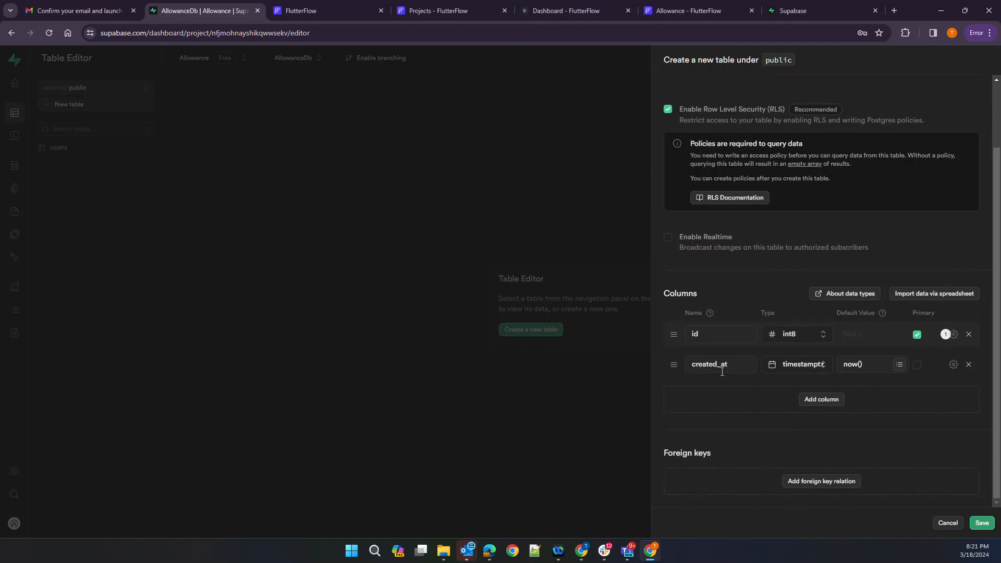
{"action": "left_click", "coordinate": [816, 401]}
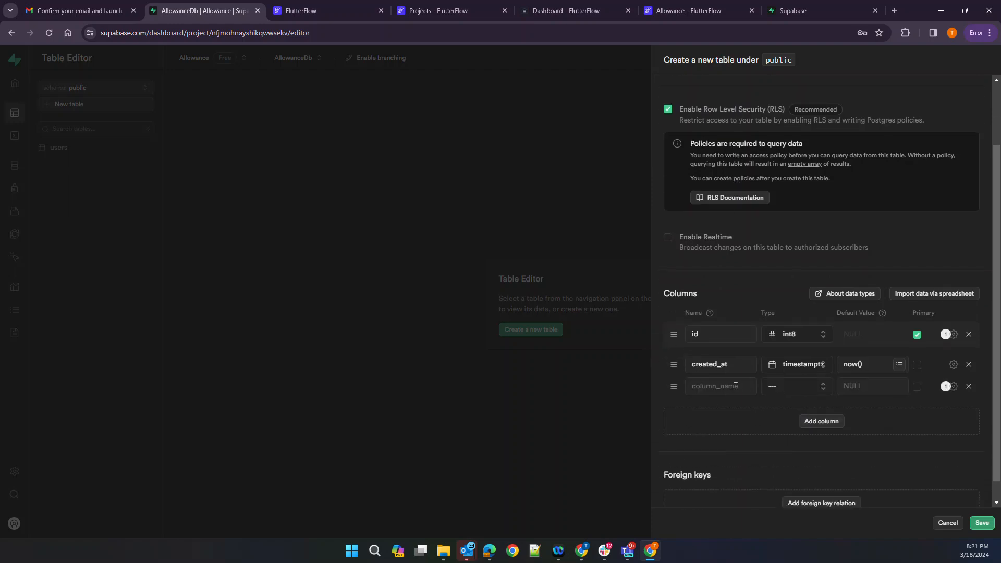
{"action": "type", "text": "FamilyName"}
{"action": "key", "text": "Tab"}
{"action": "left_click", "coordinate": [784, 386]}
{"action": "scroll", "coordinate": [787, 459], "scroll_direction": "down", "scroll_amount": 3}
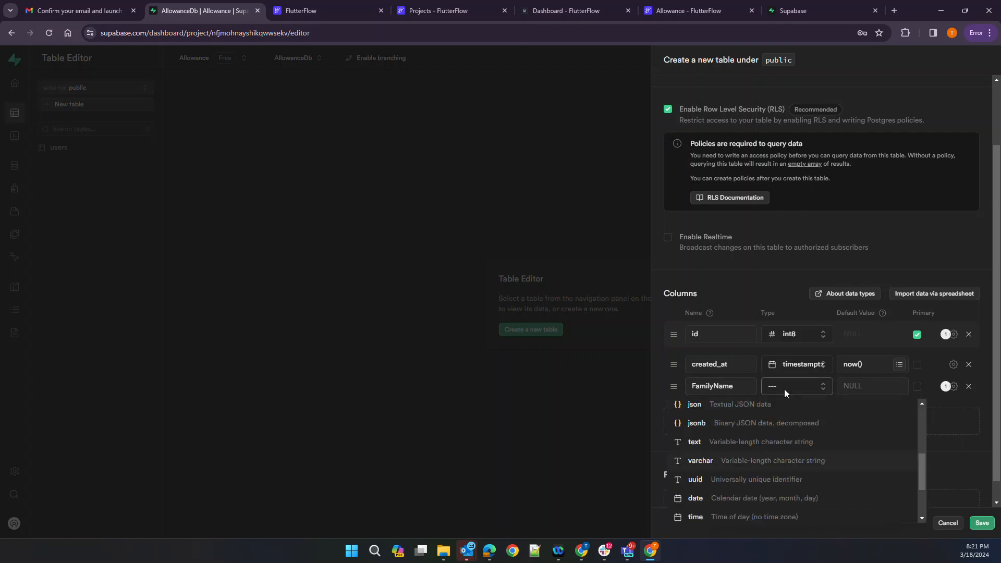
{"action": "left_click", "coordinate": [791, 466]}
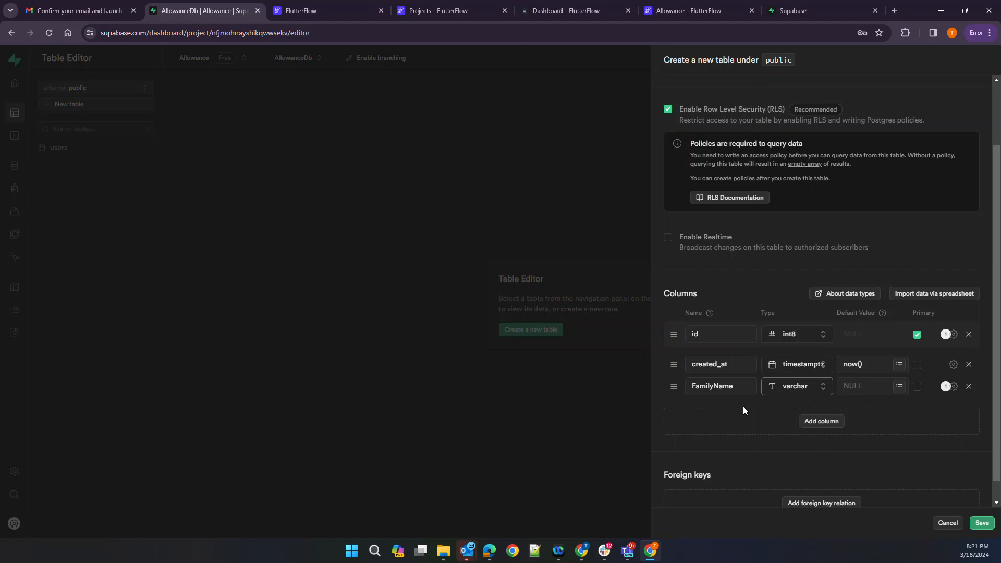
{"action": "scroll", "coordinate": [742, 406], "scroll_direction": "down", "scroll_amount": 1}
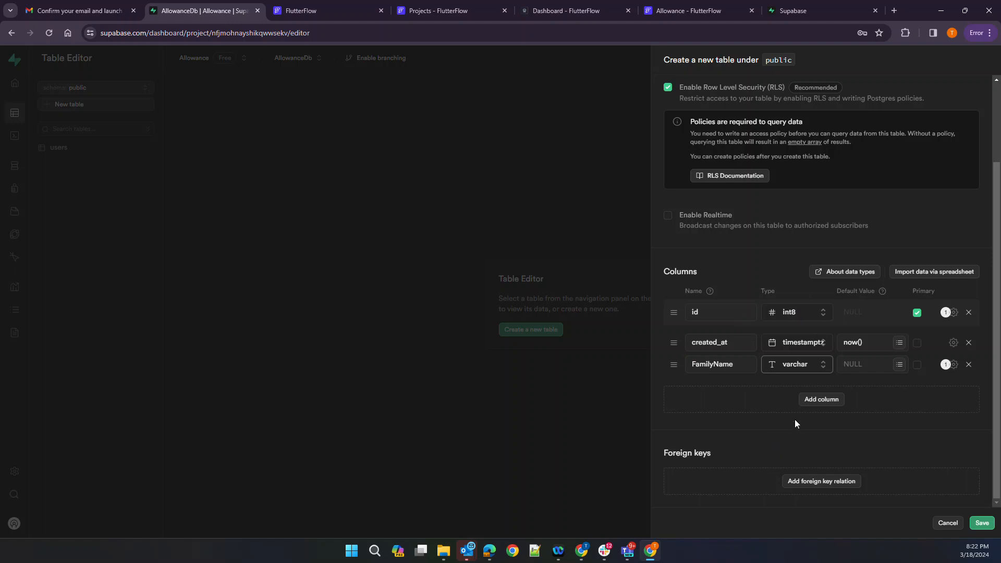
Save the family table, confirm it in the Database tables list, and return home
{"action": "left_click", "coordinate": [982, 522]}
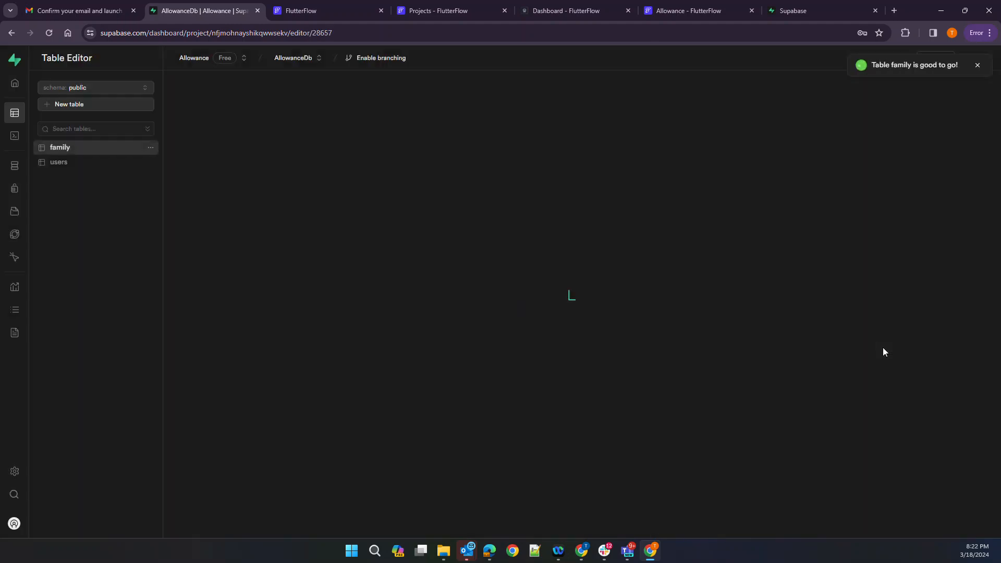
{"action": "mouse_move", "coordinate": [10, 137]}
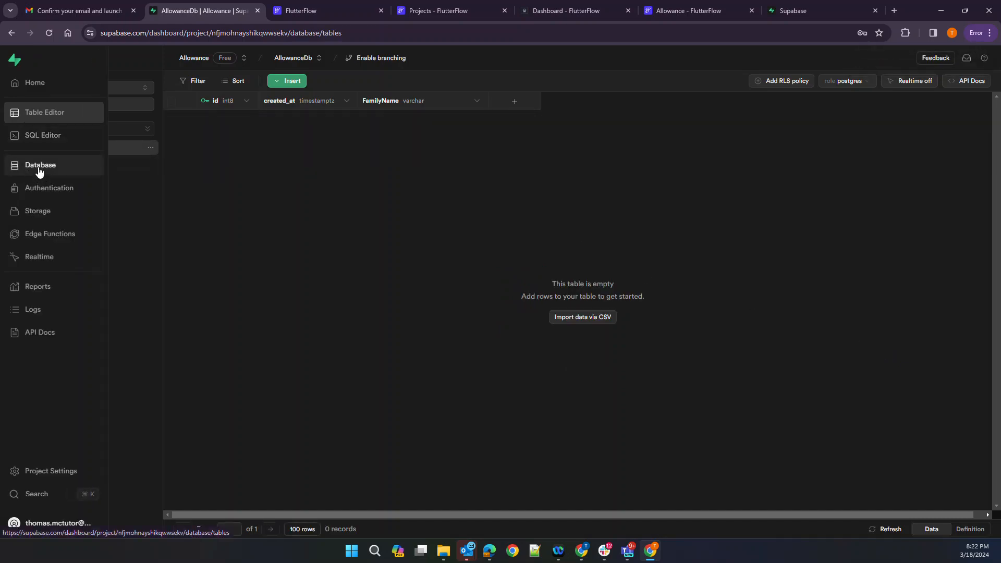
{"action": "left_click", "coordinate": [39, 171]}
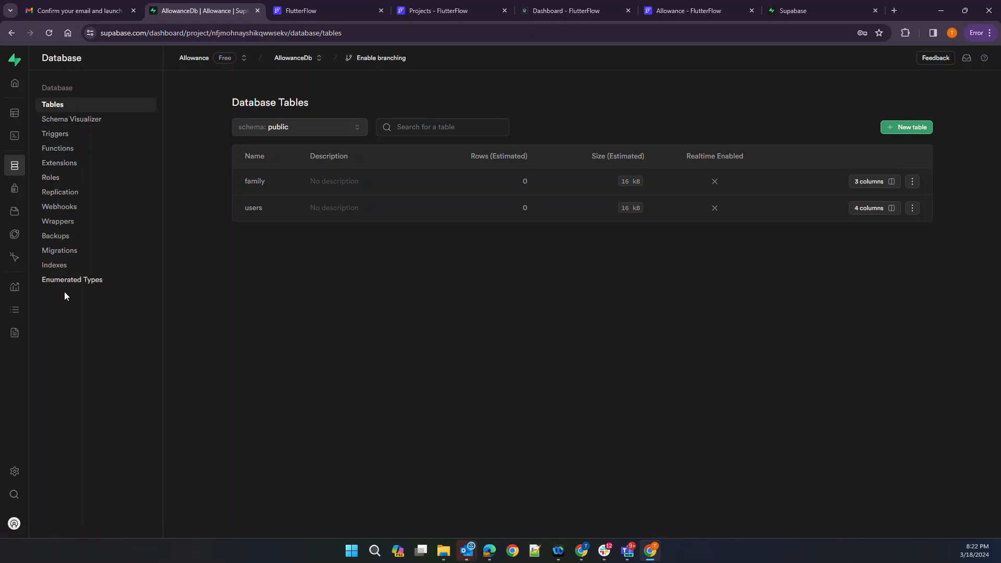
{"action": "left_click", "coordinate": [18, 86]}
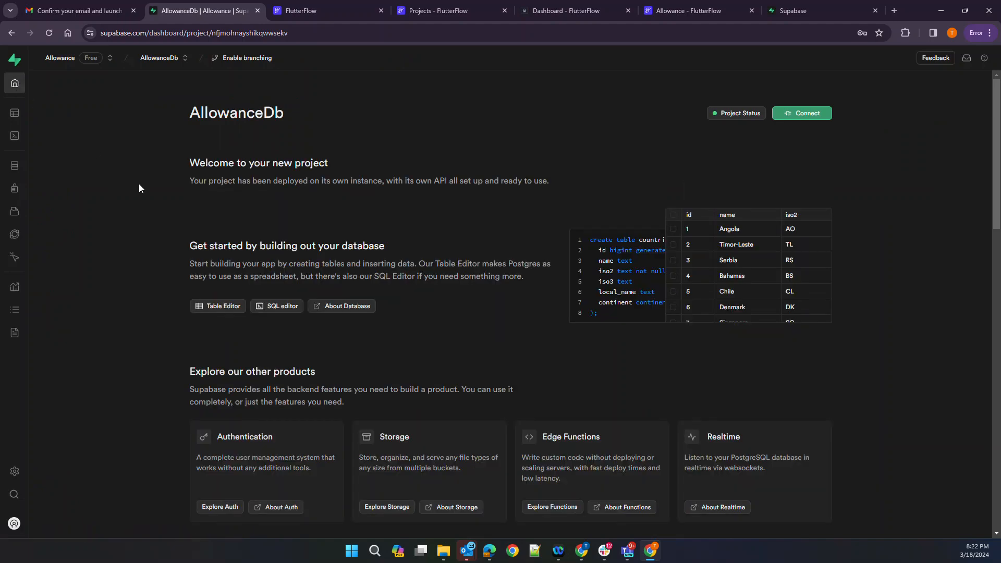
View AllowanceDb's Infrastructure settings: AWS East US, Postgres 15.1.1.25, PostgREST 12.0.2
{"action": "left_click", "coordinate": [14, 471]}
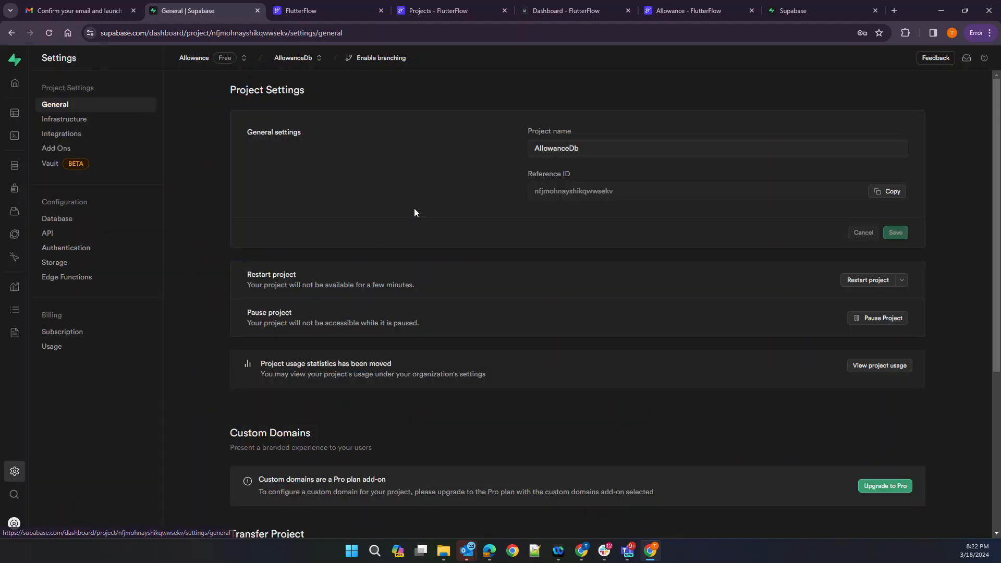
{"action": "scroll", "coordinate": [414, 212], "scroll_direction": "down", "scroll_amount": 5}
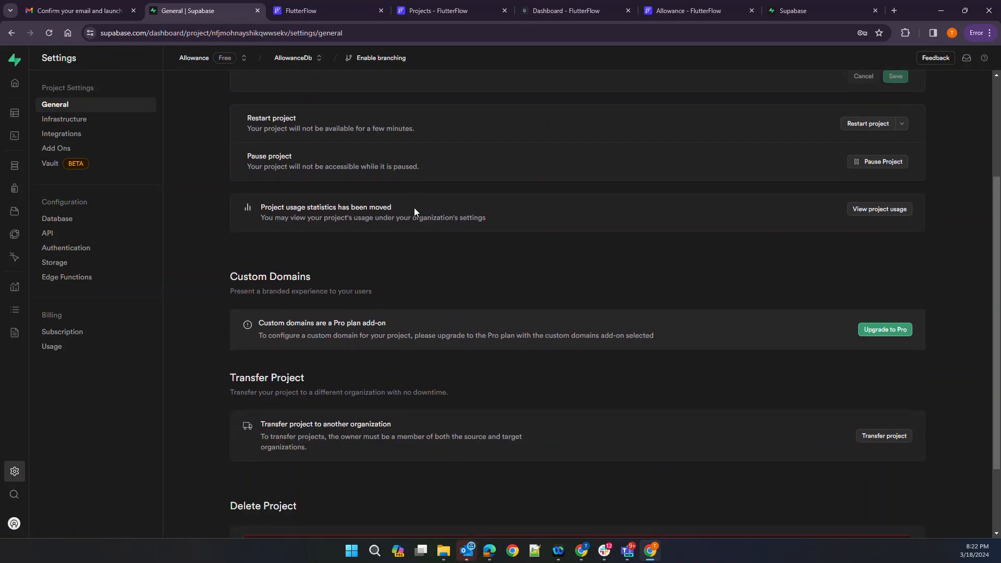
{"action": "scroll", "coordinate": [414, 212], "scroll_direction": "up", "scroll_amount": 5}
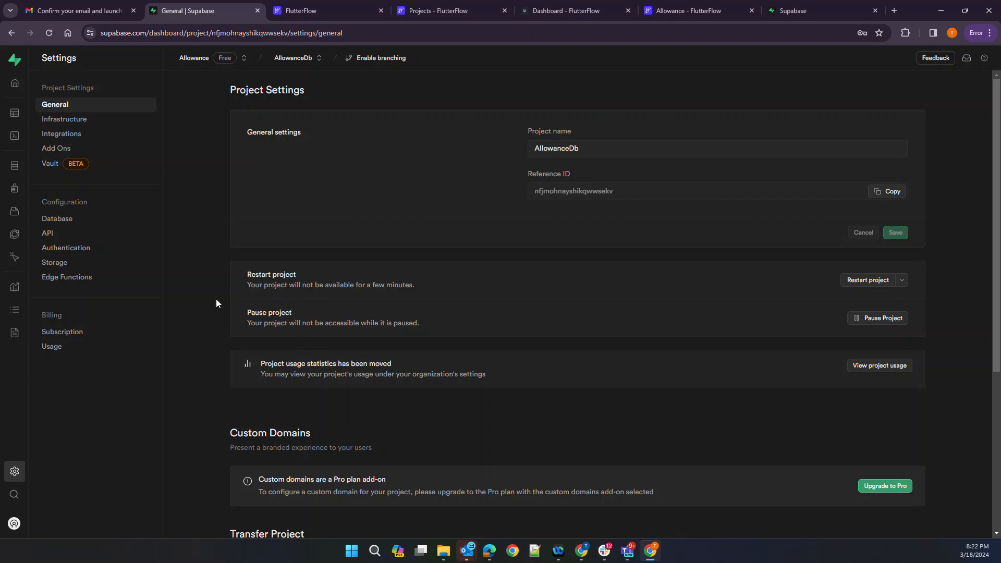
{"action": "left_click", "coordinate": [68, 120]}
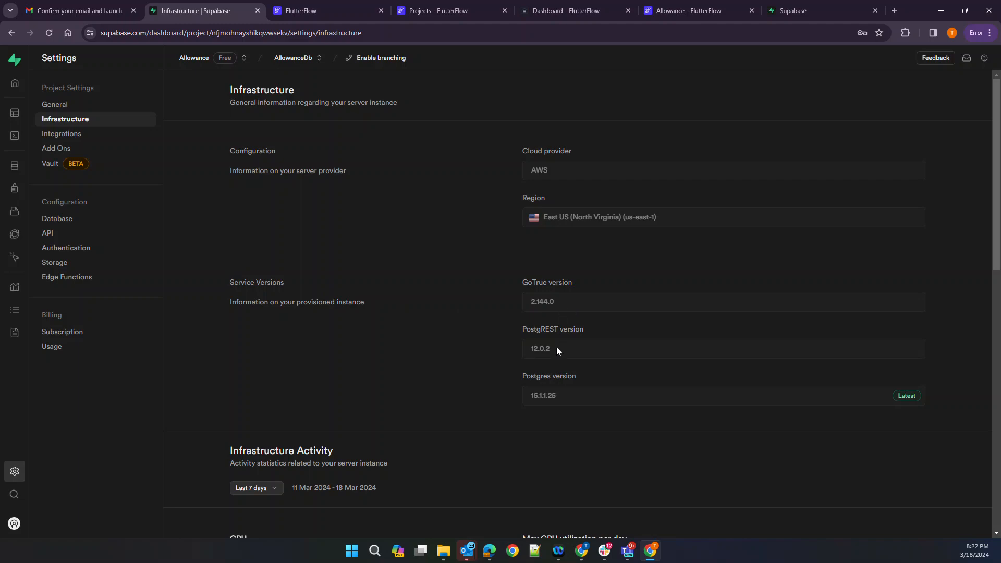
{"action": "scroll", "coordinate": [321, 313], "scroll_direction": "down", "scroll_amount": 3}
{"action": "scroll", "coordinate": [321, 314], "scroll_direction": "up", "scroll_amount": 3}
{"action": "scroll", "coordinate": [383, 276], "scroll_direction": "down", "scroll_amount": 5}
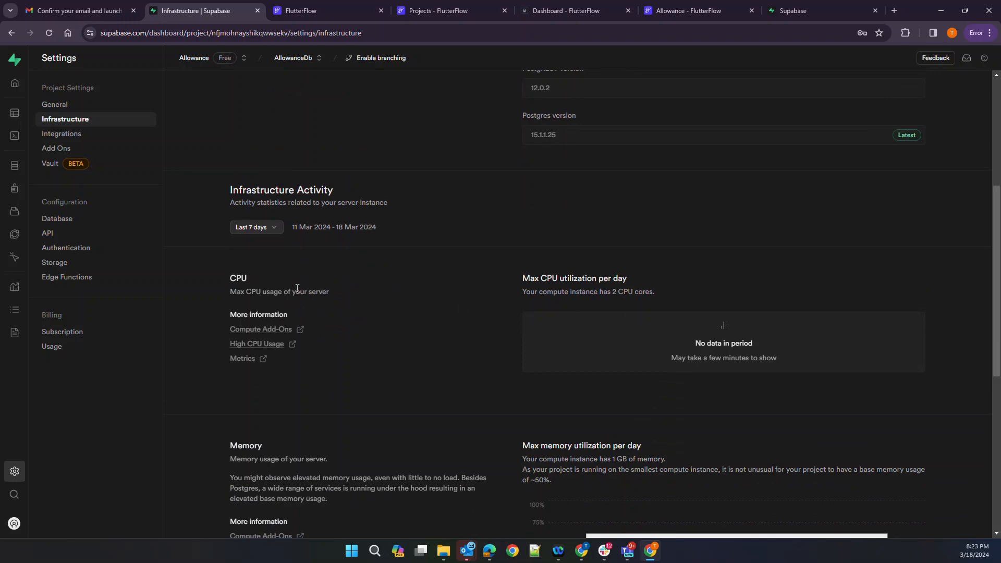
{"action": "scroll", "coordinate": [613, 333], "scroll_direction": "down", "scroll_amount": 2}
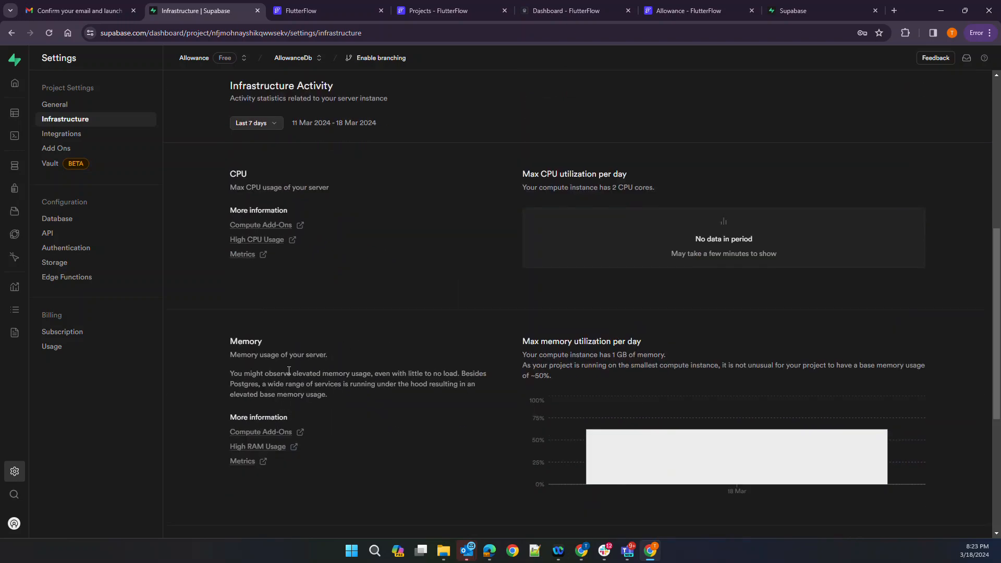
{"action": "scroll", "coordinate": [396, 405], "scroll_direction": "down", "scroll_amount": 4}
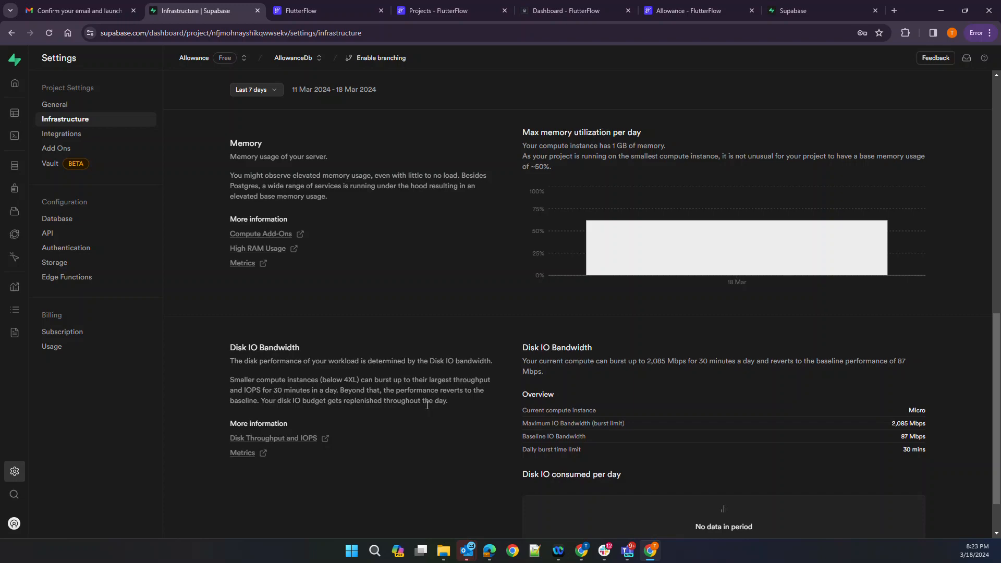
{"action": "scroll", "coordinate": [426, 404], "scroll_direction": "up", "scroll_amount": 12}
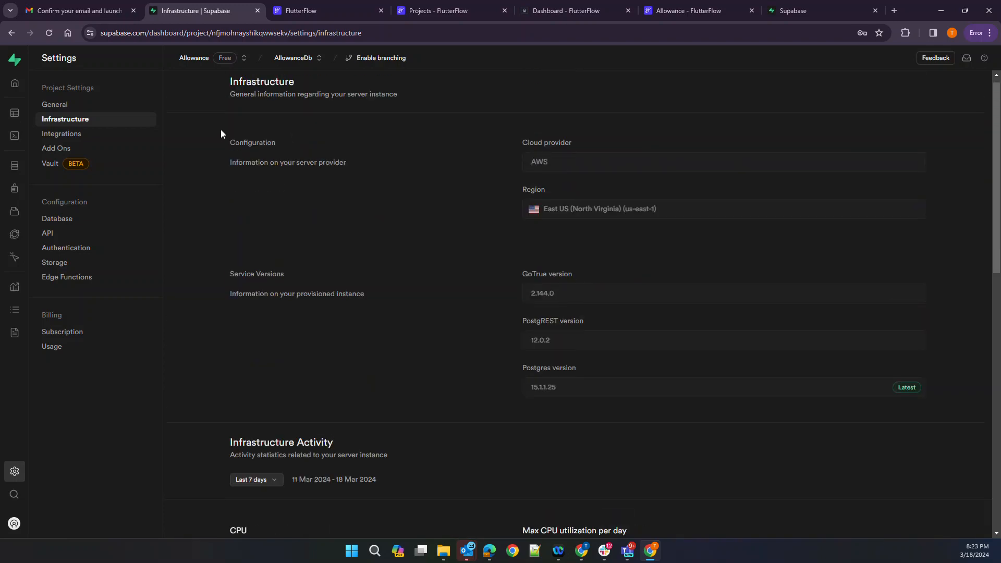
Show the Integrations settings with GitHub Connections and Vercel Integration options
{"action": "left_click", "coordinate": [79, 135]}
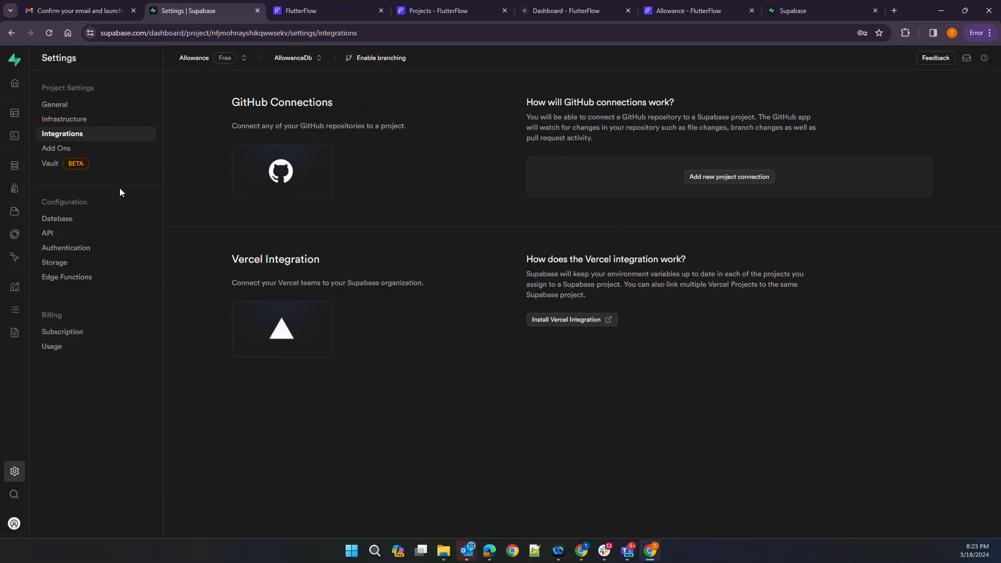
{"action": "mouse_move", "coordinate": [56, 404]}
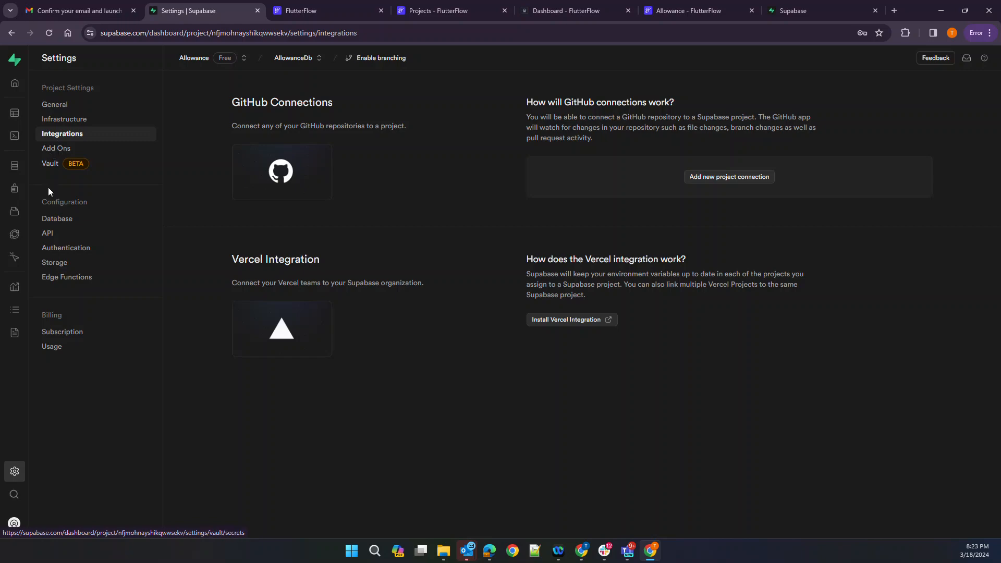
Review Authentication settings from User Signups through SMTP, noting JWT expiry 3600 seconds
{"action": "left_click", "coordinate": [60, 225]}
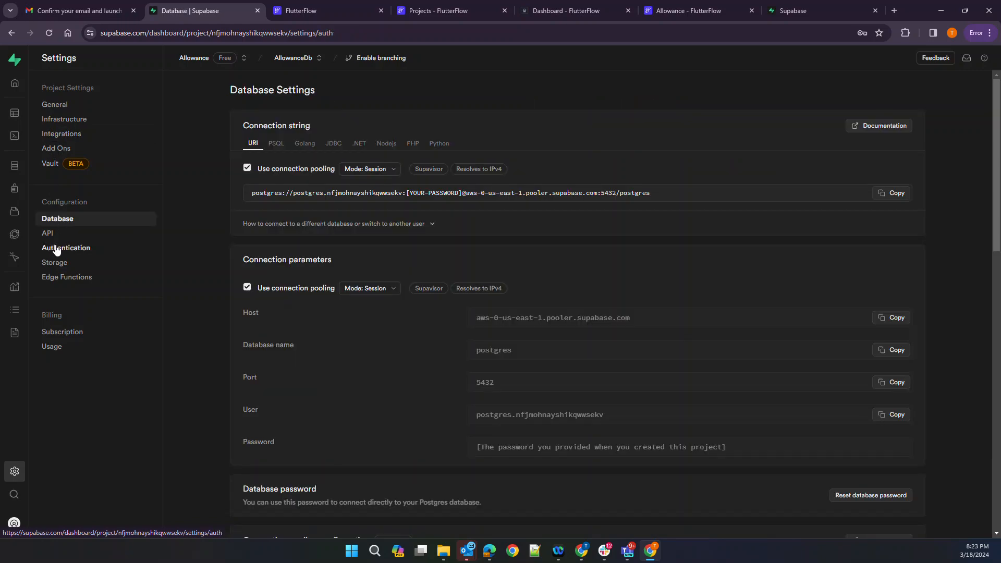
{"action": "left_click", "coordinate": [58, 249]}
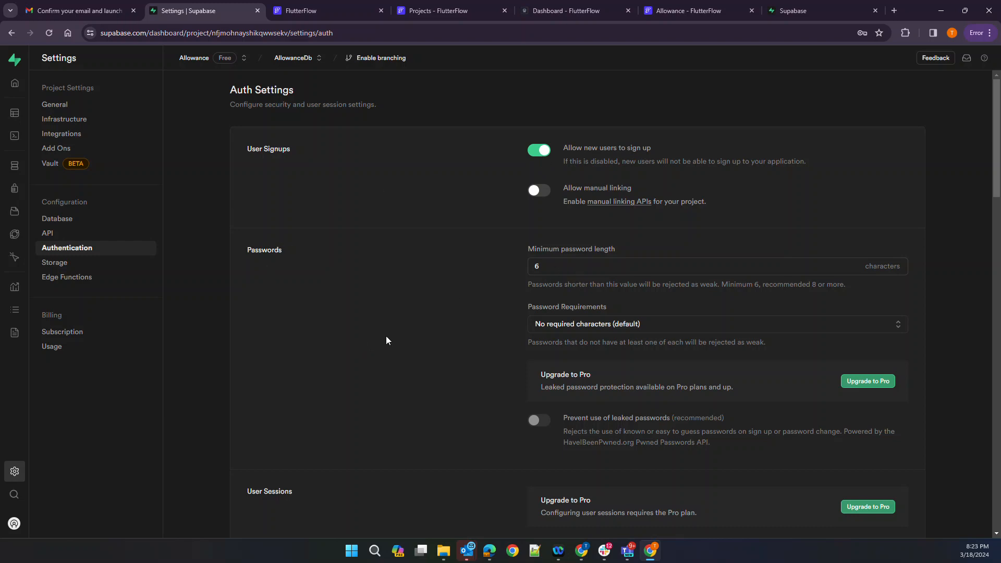
{"action": "scroll", "coordinate": [386, 337], "scroll_direction": "down", "scroll_amount": 4}
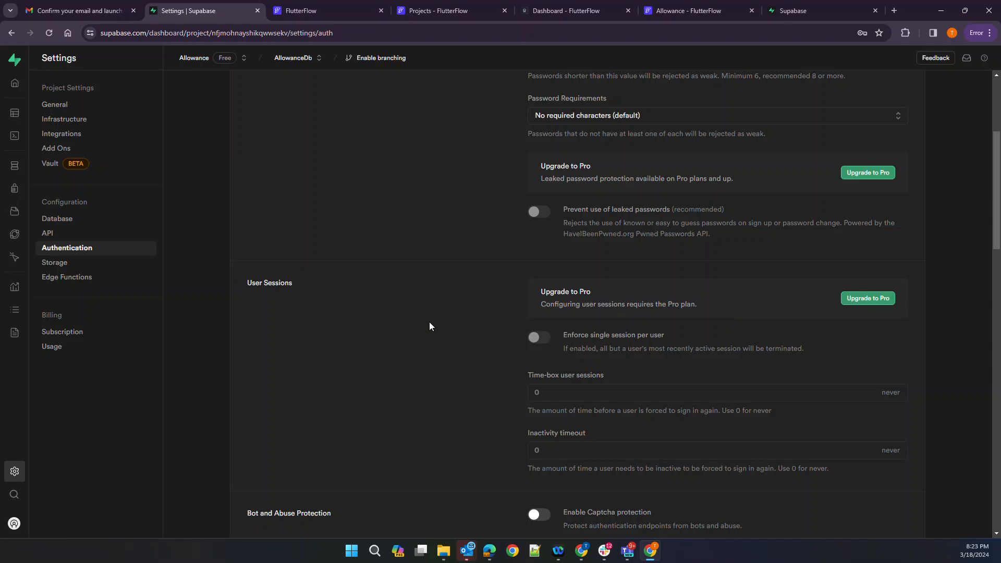
{"action": "scroll", "coordinate": [429, 322], "scroll_direction": "down", "scroll_amount": 2}
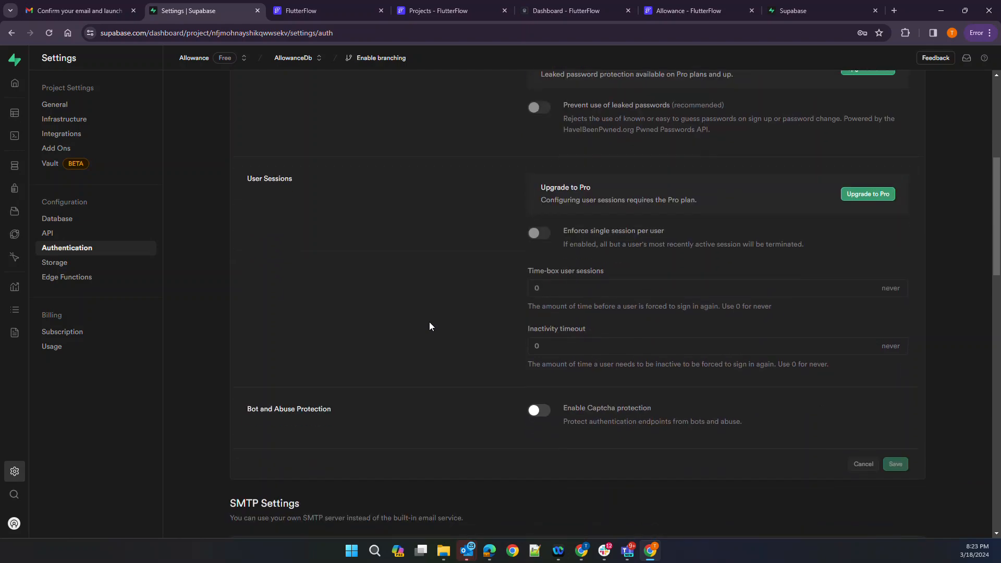
{"action": "scroll", "coordinate": [430, 323], "scroll_direction": "down", "scroll_amount": 4}
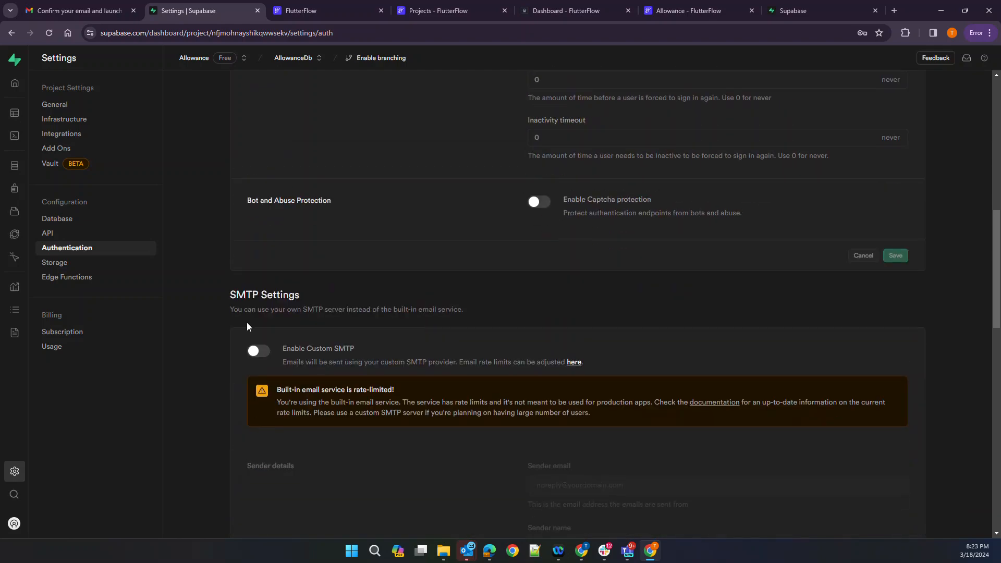
{"action": "scroll", "coordinate": [401, 345], "scroll_direction": "down", "scroll_amount": 2}
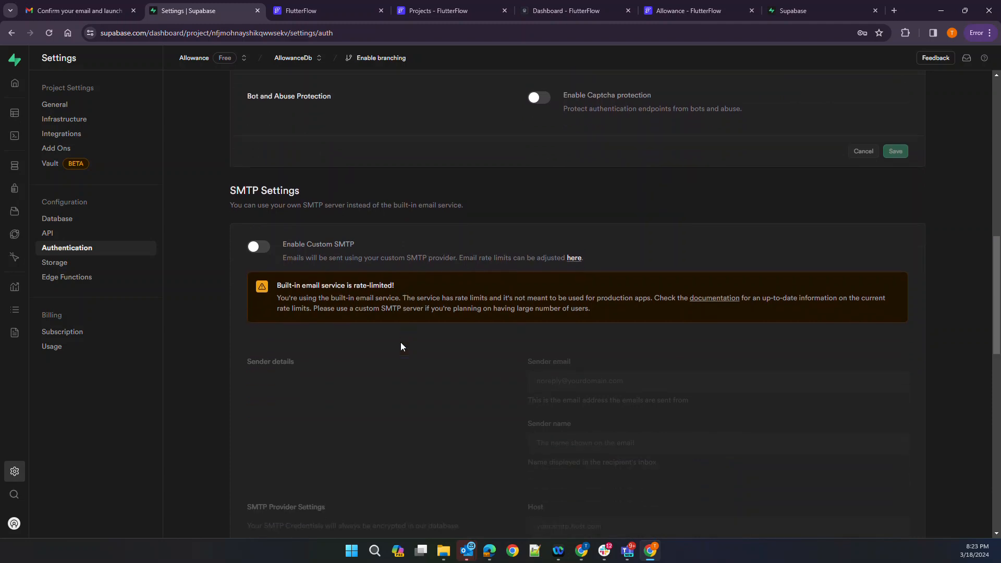
{"action": "scroll", "coordinate": [400, 346], "scroll_direction": "down", "scroll_amount": 2}
{"action": "scroll", "coordinate": [400, 346], "scroll_direction": "down", "scroll_amount": 3}
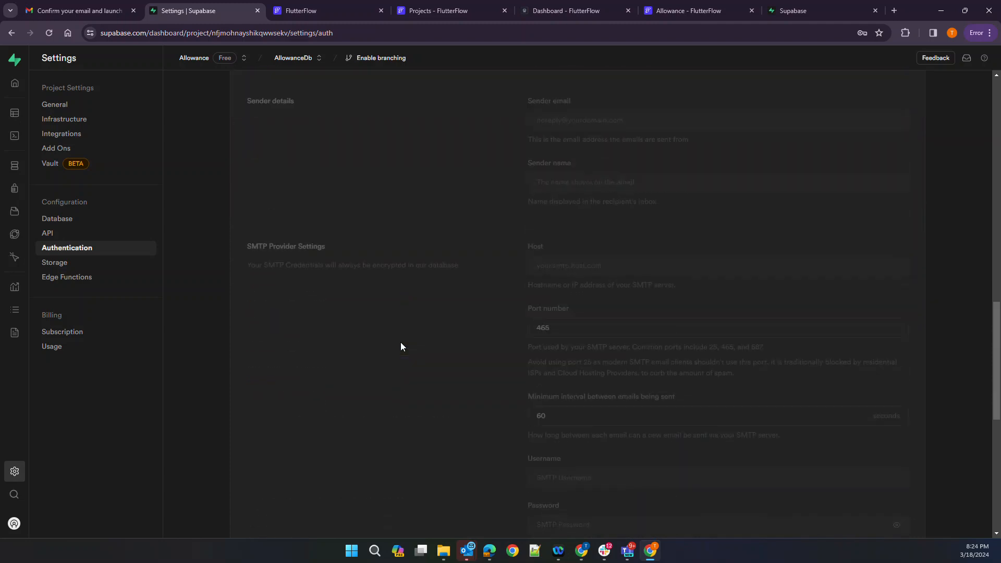
{"action": "scroll", "coordinate": [400, 346], "scroll_direction": "down", "scroll_amount": 5}
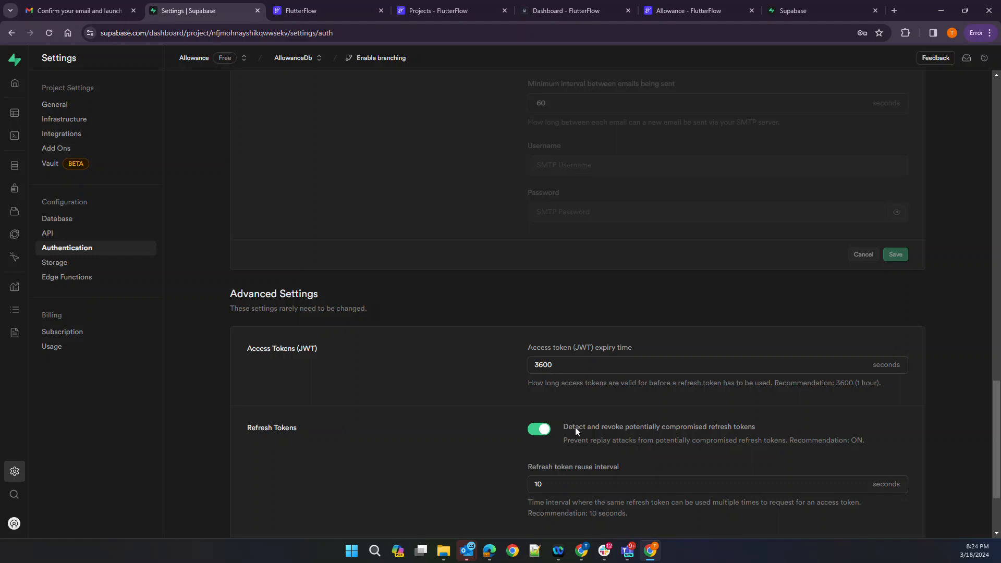
{"action": "scroll", "coordinate": [574, 428], "scroll_direction": "down", "scroll_amount": 2}
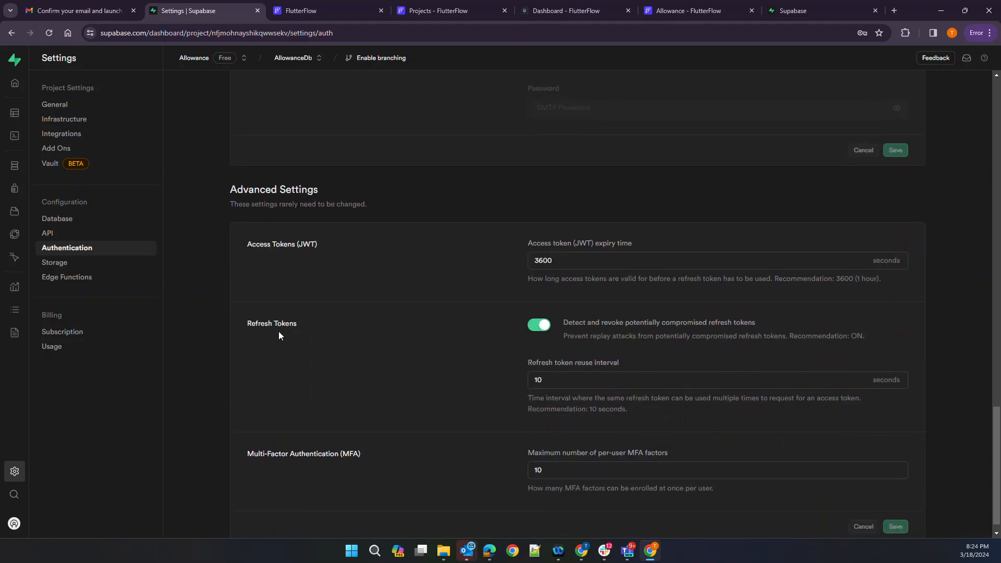
{"action": "scroll", "coordinate": [279, 335], "scroll_direction": "down", "scroll_amount": 1}
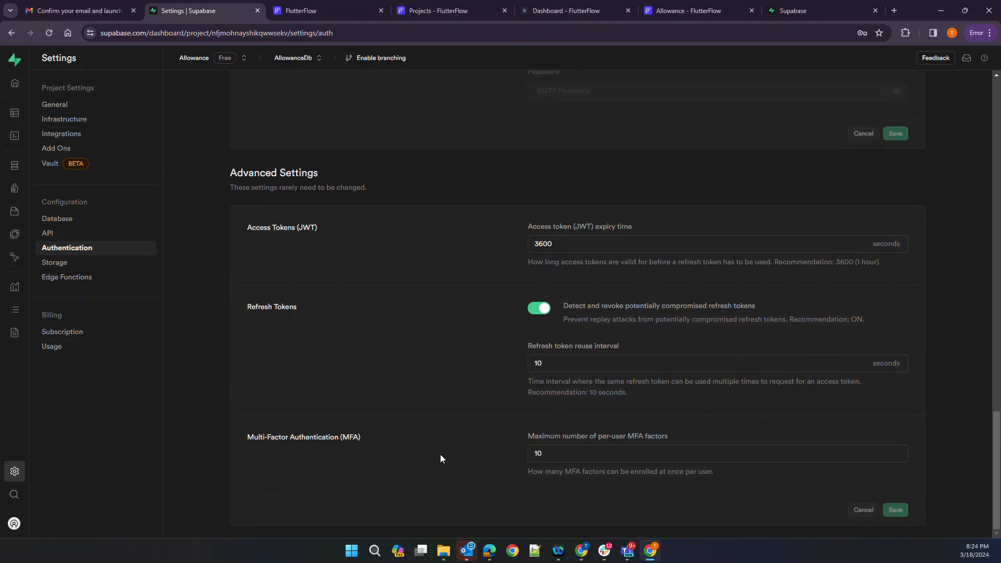
{"action": "scroll", "coordinate": [440, 454], "scroll_direction": "up", "scroll_amount": 10}
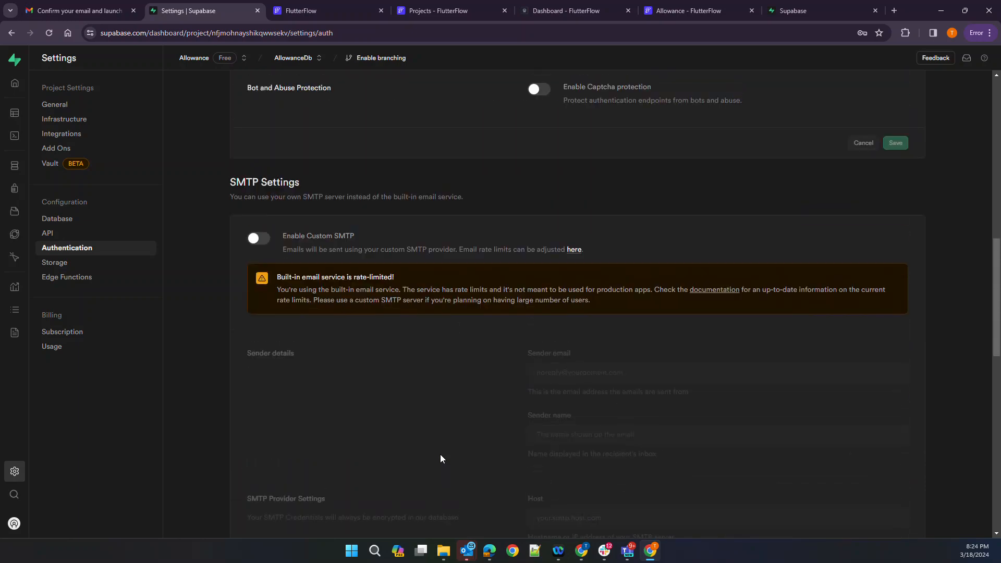
{"action": "scroll", "coordinate": [440, 454], "scroll_direction": "up", "scroll_amount": 10}
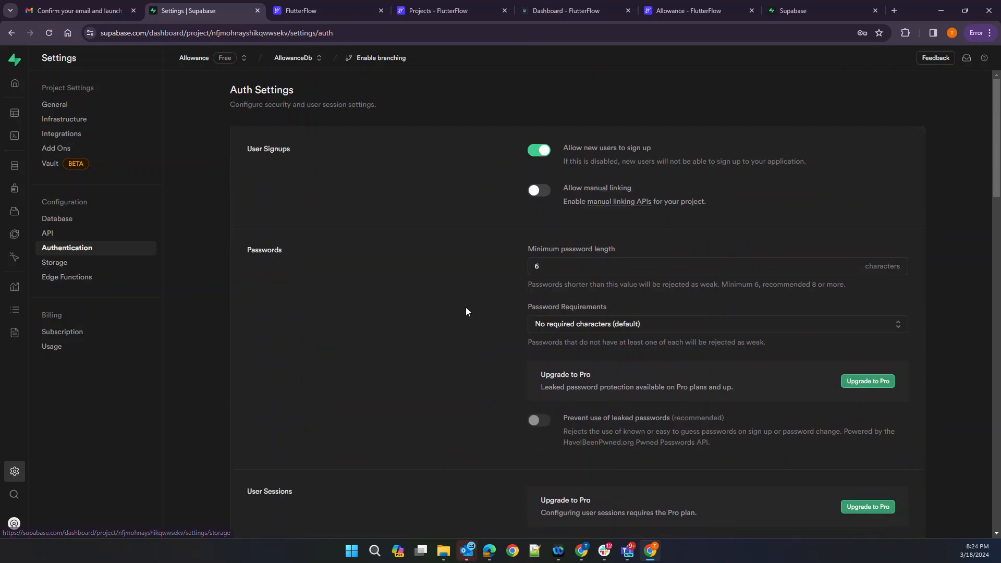
Look over Integrations and Add Ons, then check Storage's Free Plan 50 MB upload cap
{"action": "left_click", "coordinate": [59, 137]}
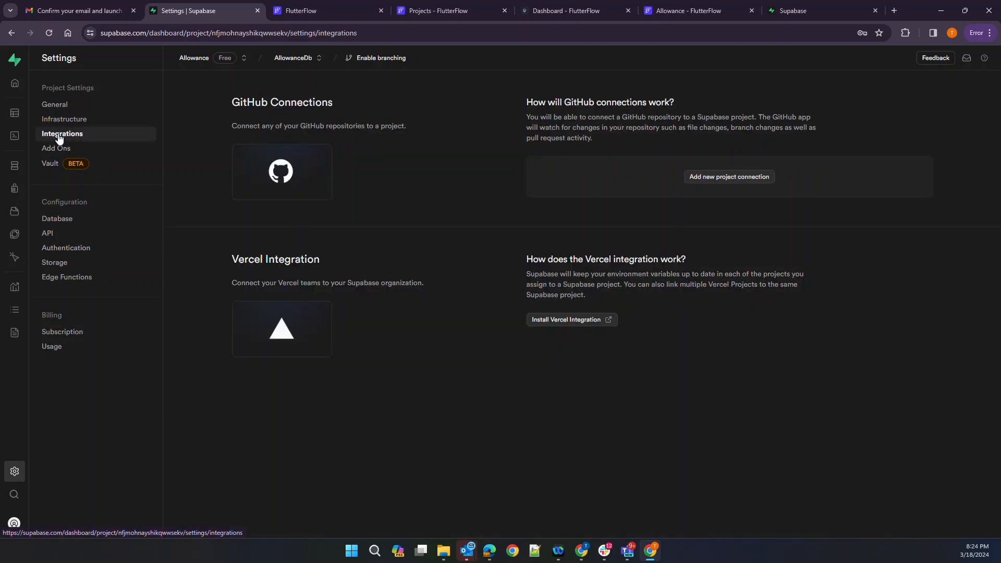
{"action": "left_click", "coordinate": [59, 148]}
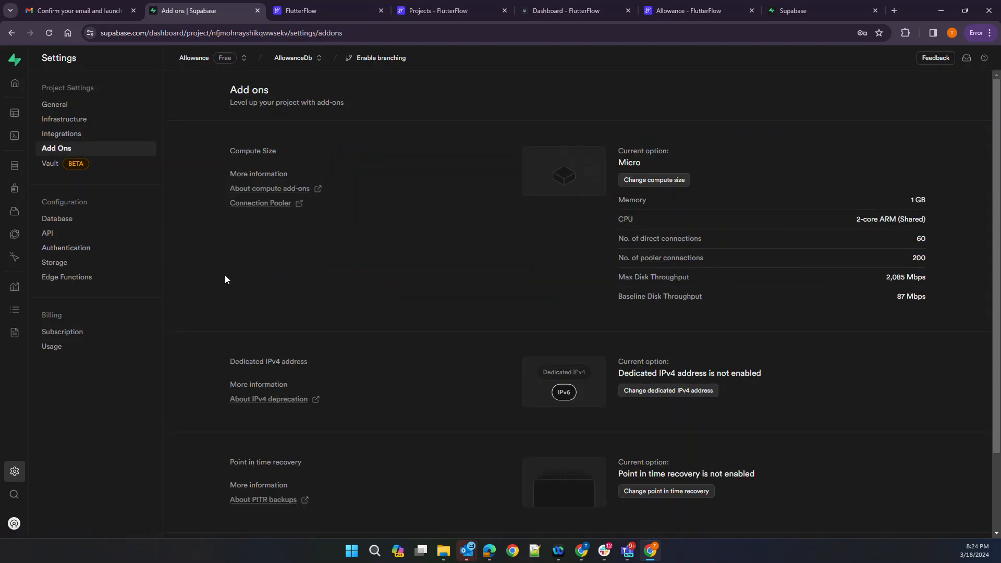
{"action": "scroll", "coordinate": [225, 278], "scroll_direction": "down", "scroll_amount": 2}
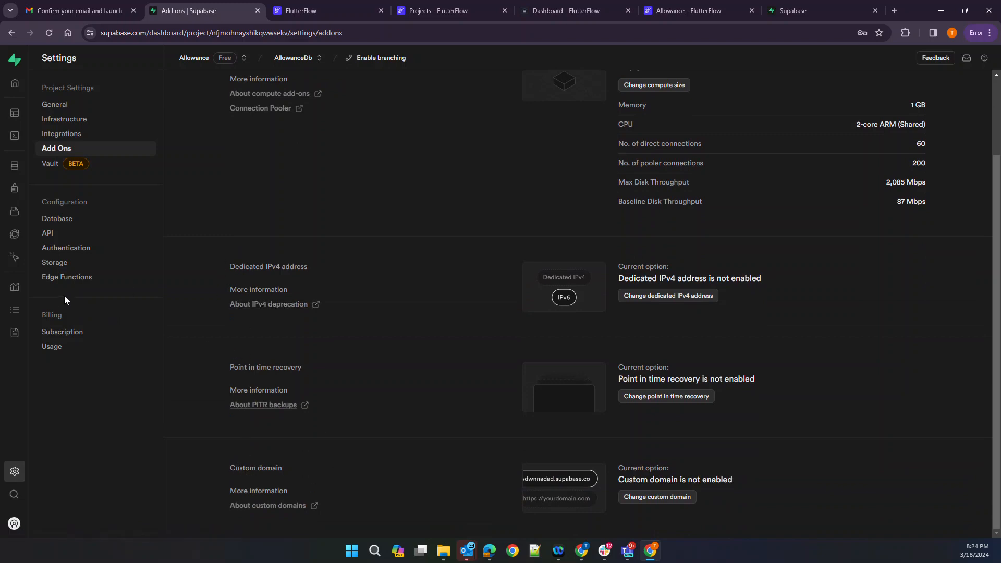
{"action": "left_click", "coordinate": [52, 264]}
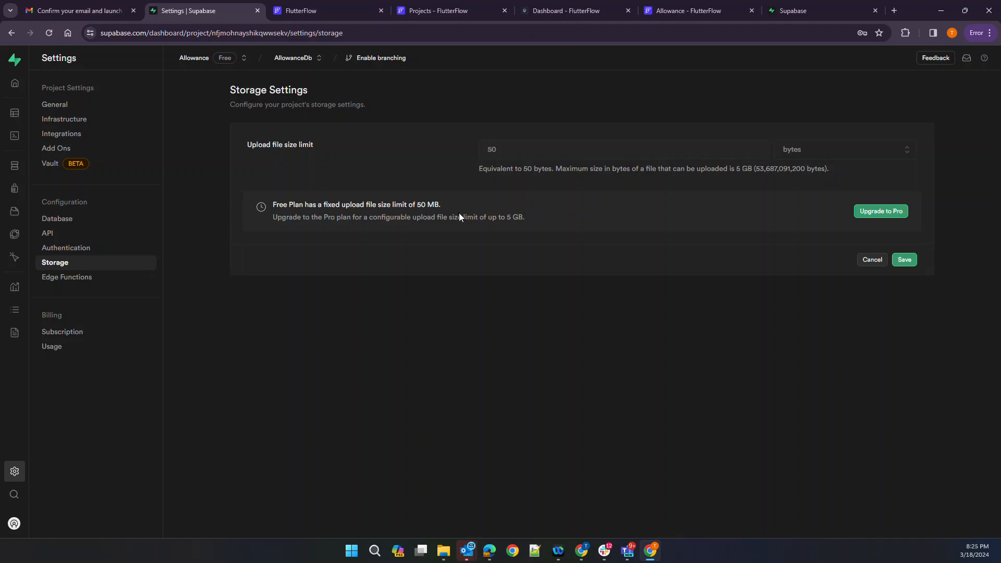
{"action": "left_click_drag", "start_coordinate": [467, 217], "coordinate": [514, 219]}
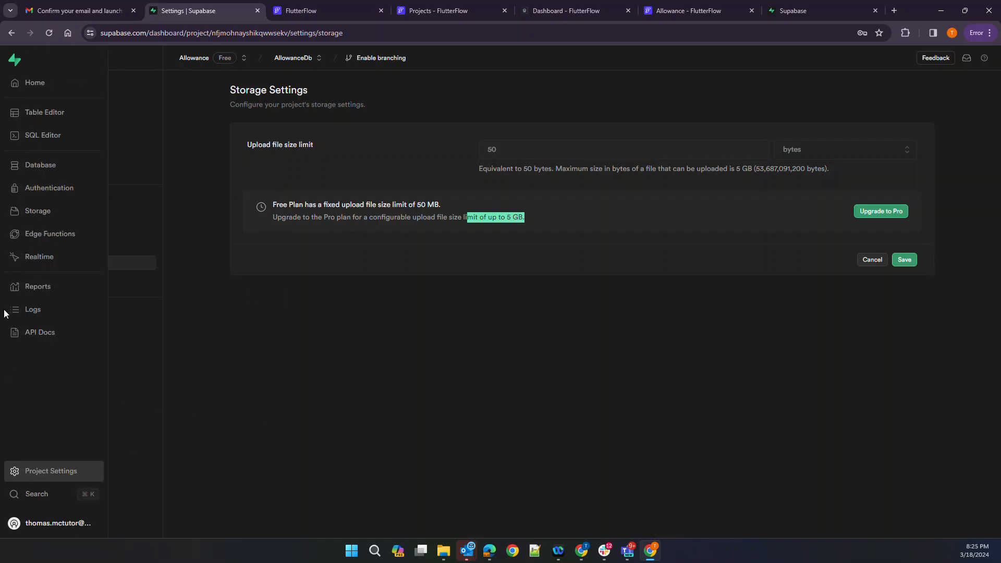
In Authentication, review the table access policies, then go to the Auth Providers list
{"action": "left_click", "coordinate": [42, 187]}
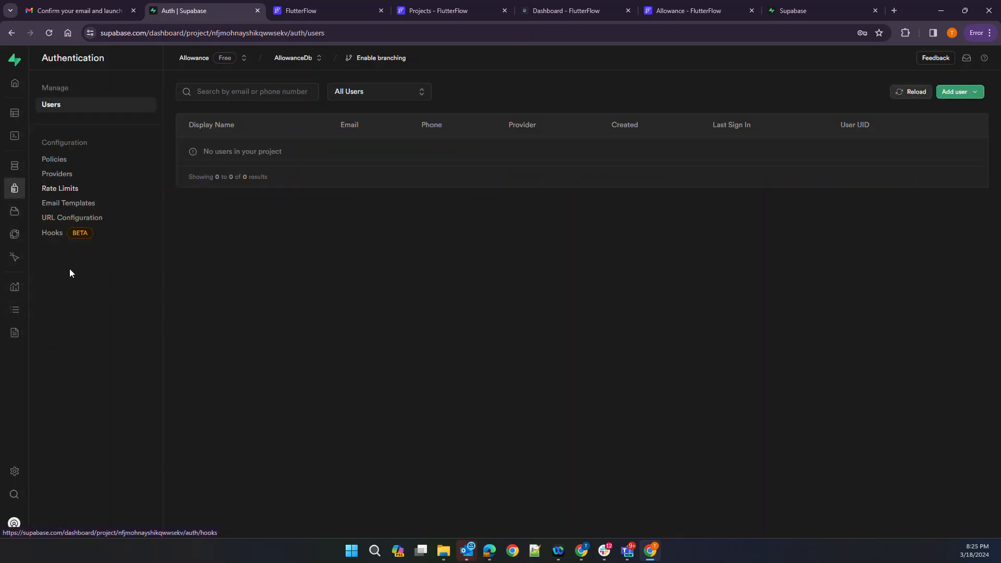
{"action": "left_click", "coordinate": [50, 162]}
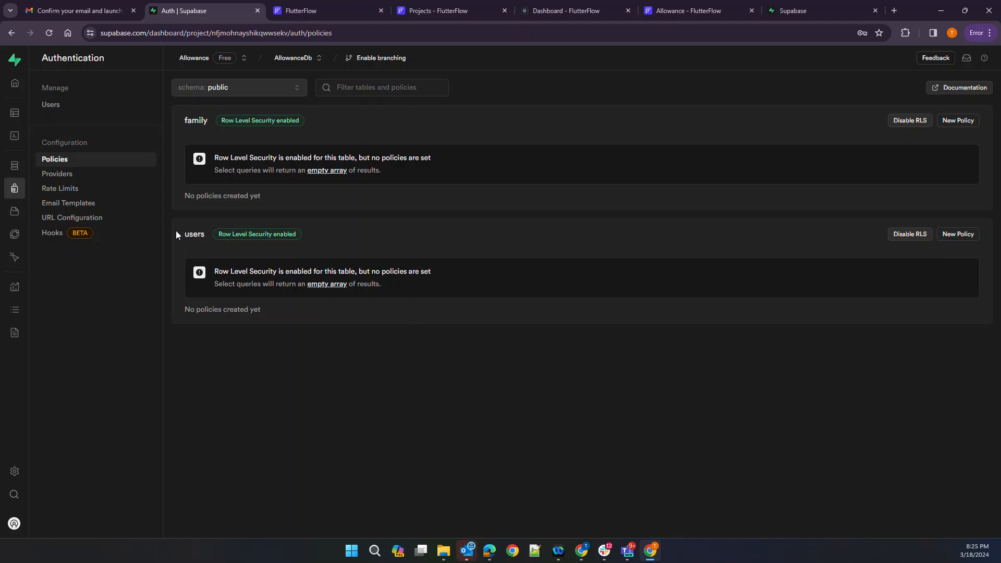
{"action": "left_click", "coordinate": [48, 174]}
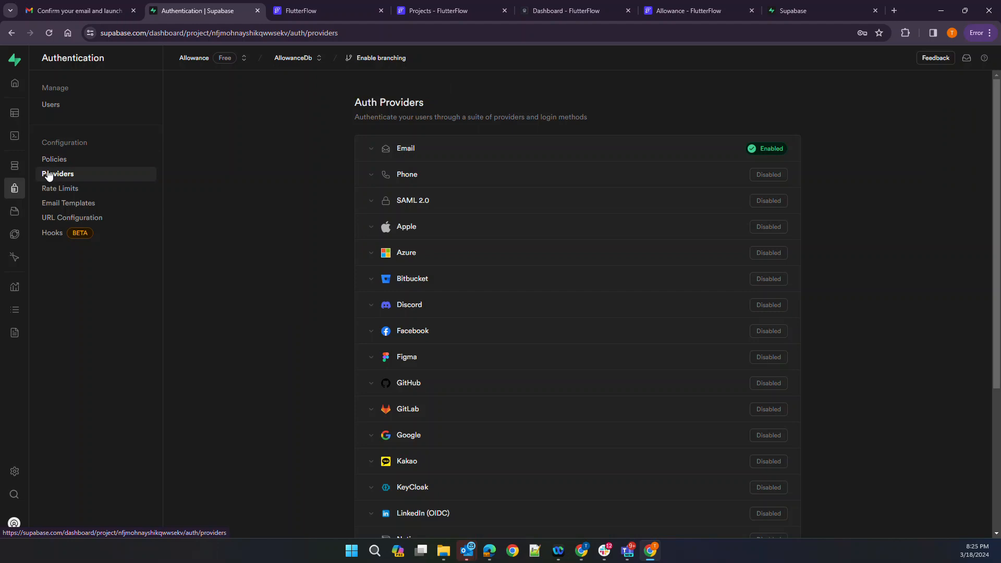
Switch off Confirm email in the Email provider settings and save the change
{"action": "left_click", "coordinate": [532, 149]}
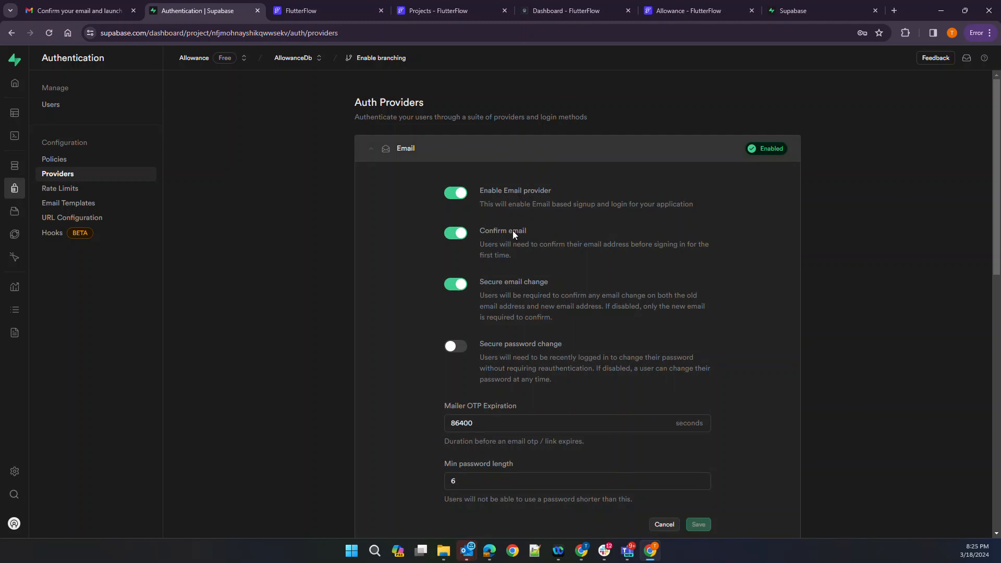
{"action": "left_click", "coordinate": [497, 228]}
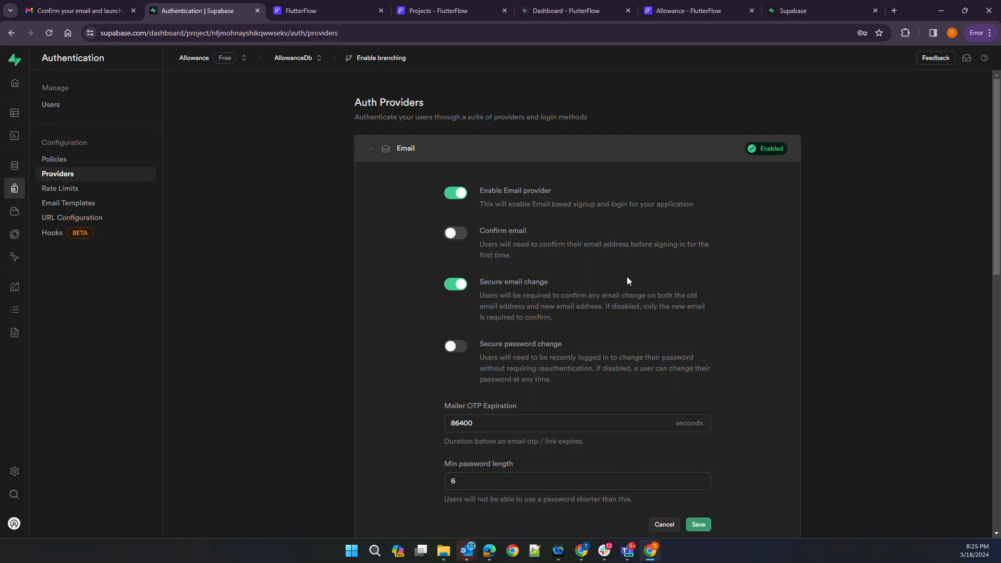
{"action": "scroll", "coordinate": [626, 280], "scroll_direction": "down", "scroll_amount": 1}
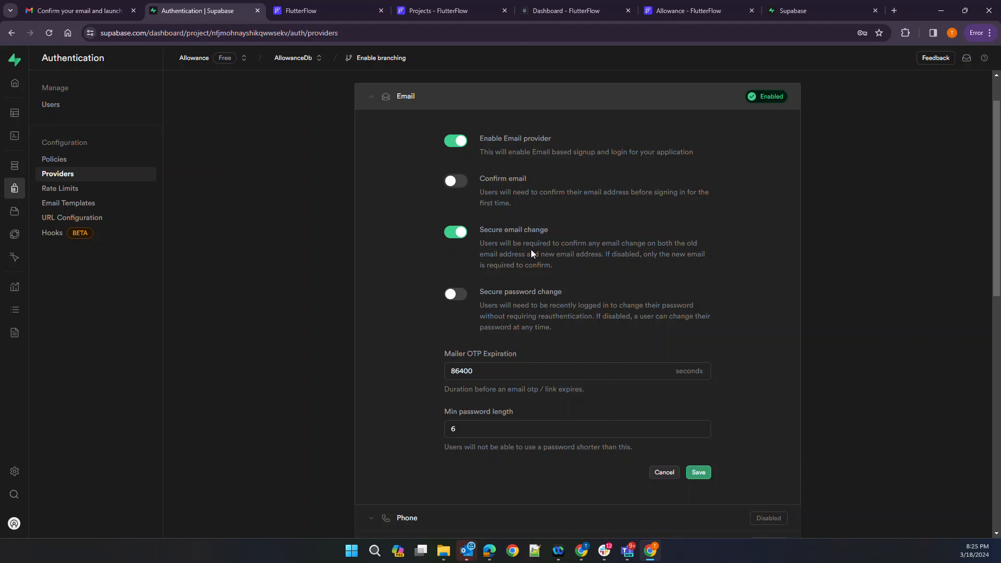
{"action": "scroll", "coordinate": [531, 251], "scroll_direction": "down", "scroll_amount": 2}
{"action": "left_click", "coordinate": [698, 368]}
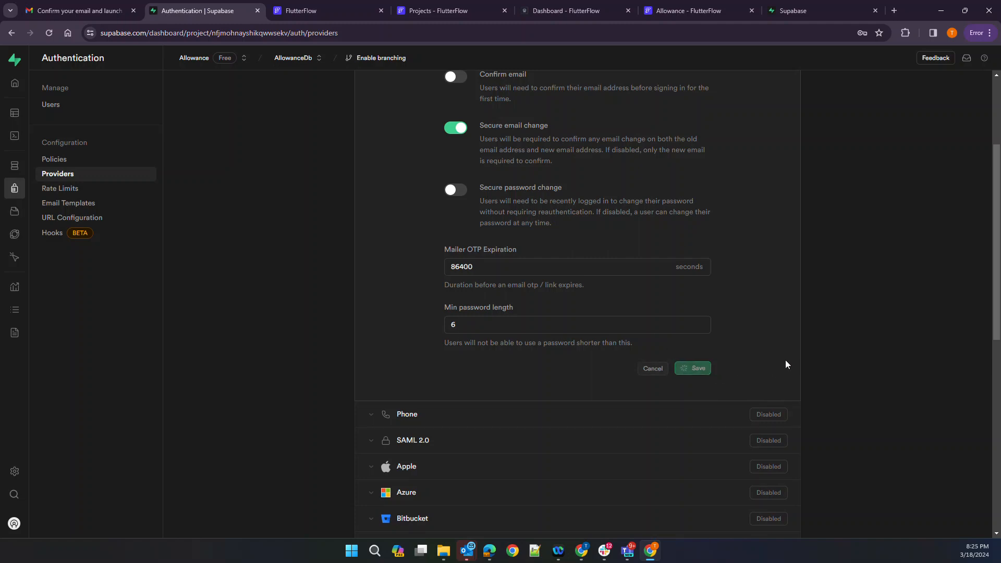
{"action": "scroll", "coordinate": [785, 360], "scroll_direction": "down", "scroll_amount": 2}
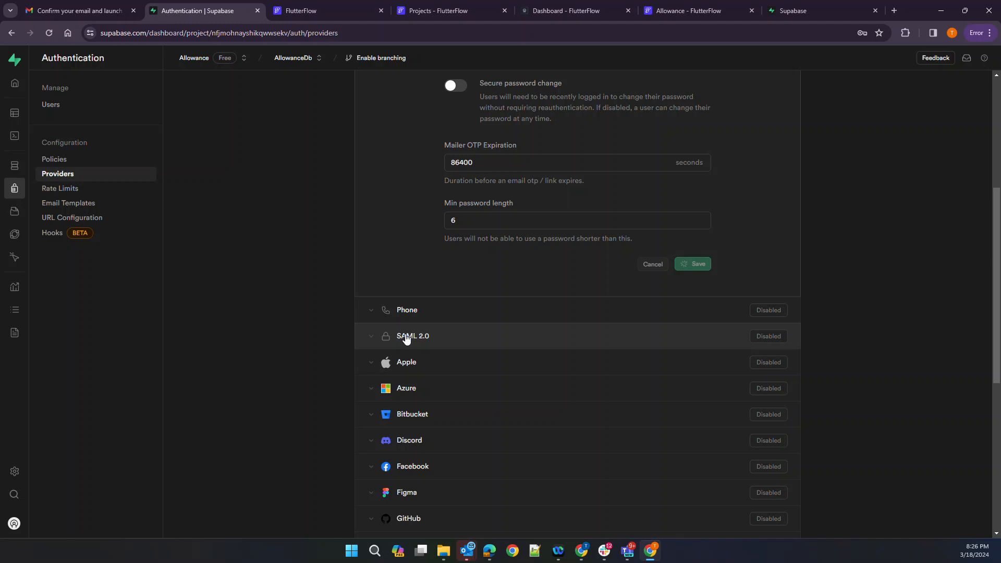
{"action": "scroll", "coordinate": [408, 338], "scroll_direction": "up", "scroll_amount": 4}
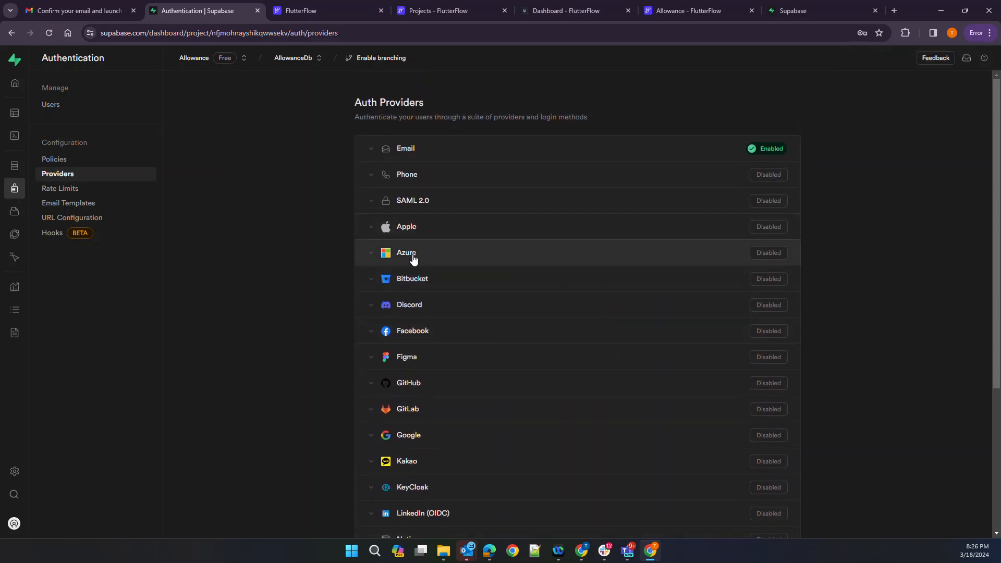
Expand the Google provider and review its OAuth settings fields
{"action": "scroll", "coordinate": [423, 357], "scroll_direction": "down", "scroll_amount": 1}
{"action": "scroll", "coordinate": [414, 373], "scroll_direction": "down", "scroll_amount": 2}
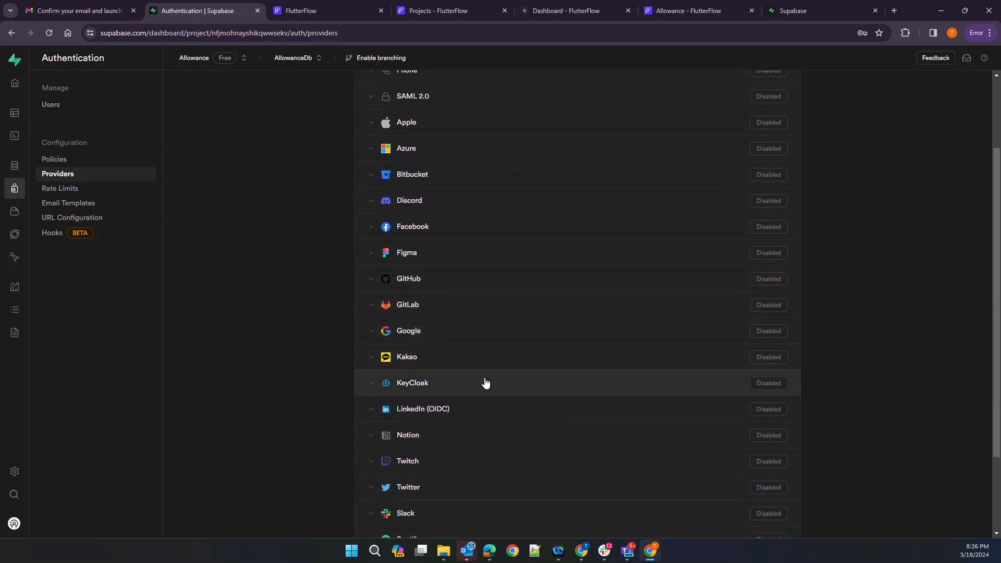
{"action": "scroll", "coordinate": [463, 299], "scroll_direction": "down", "scroll_amount": 2}
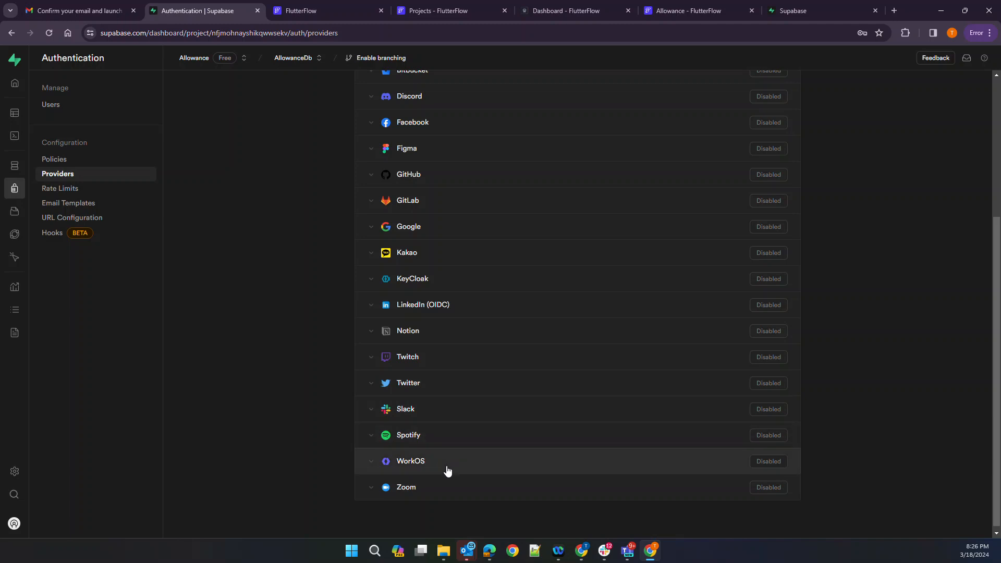
{"action": "scroll", "coordinate": [250, 347], "scroll_direction": "up", "scroll_amount": 4}
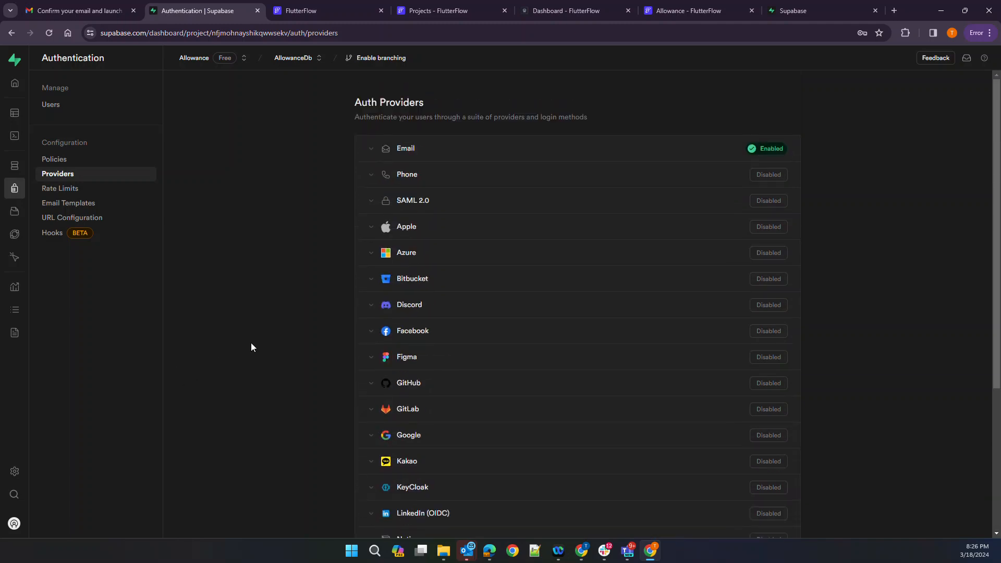
{"action": "scroll", "coordinate": [467, 296], "scroll_direction": "down", "scroll_amount": 1}
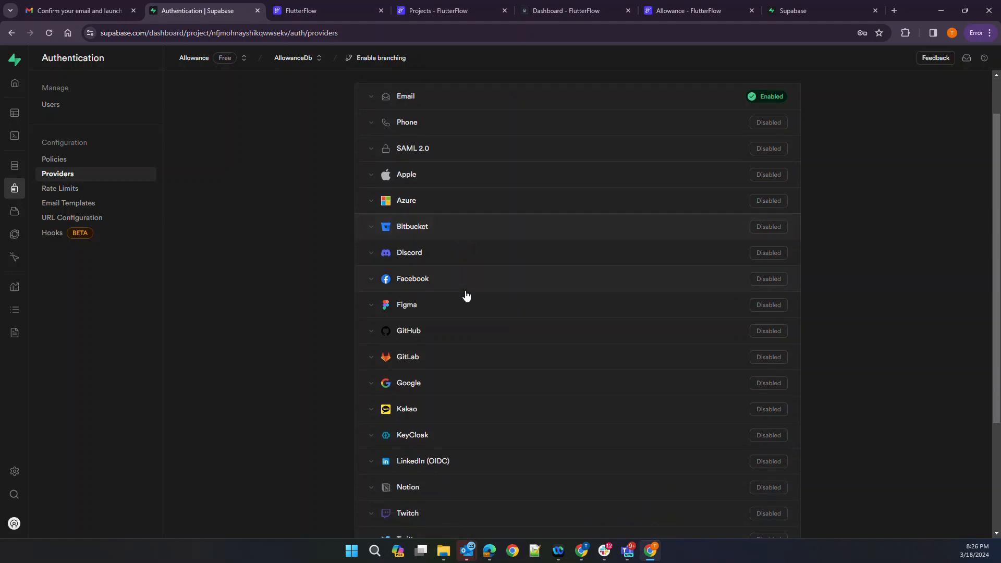
{"action": "left_click", "coordinate": [443, 391]}
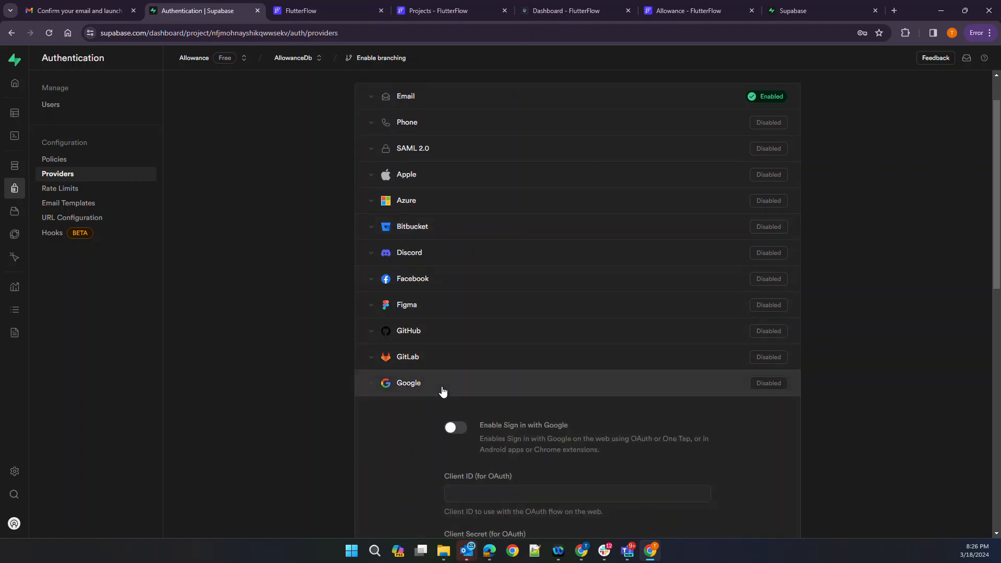
{"action": "scroll", "coordinate": [281, 379], "scroll_direction": "down", "scroll_amount": 2}
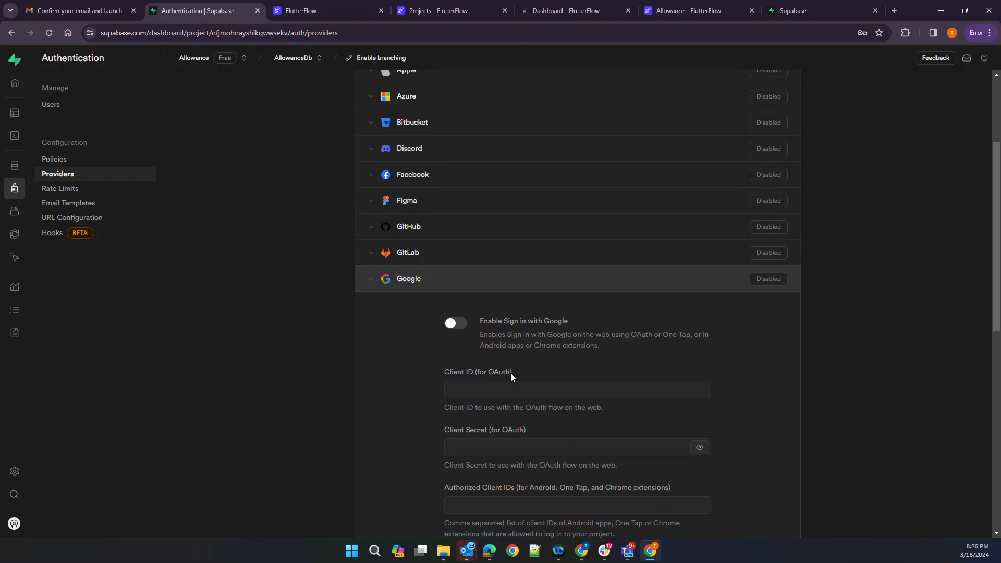
{"action": "scroll", "coordinate": [500, 382], "scroll_direction": "down", "scroll_amount": 2}
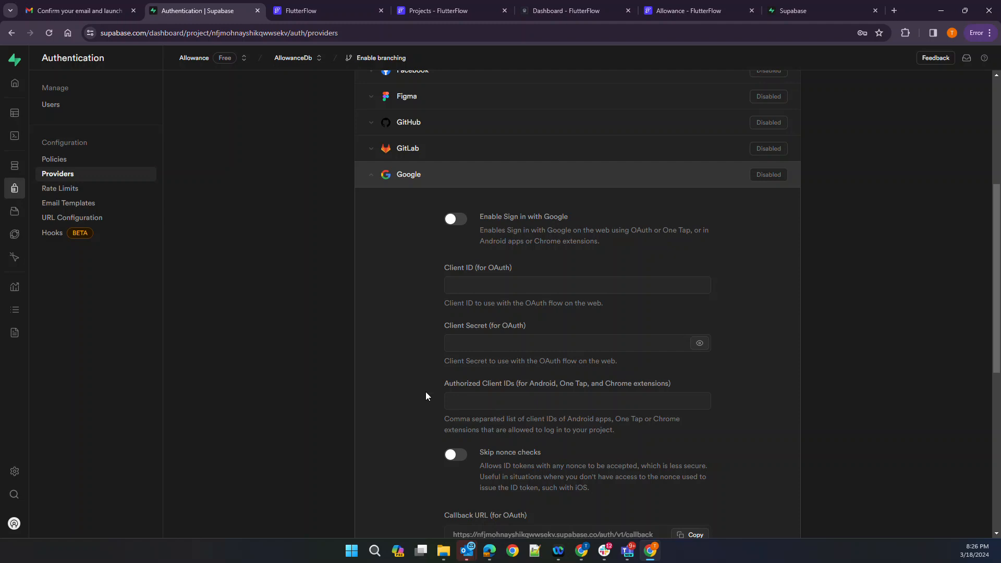
{"action": "scroll", "coordinate": [426, 393], "scroll_direction": "down", "scroll_amount": 1}
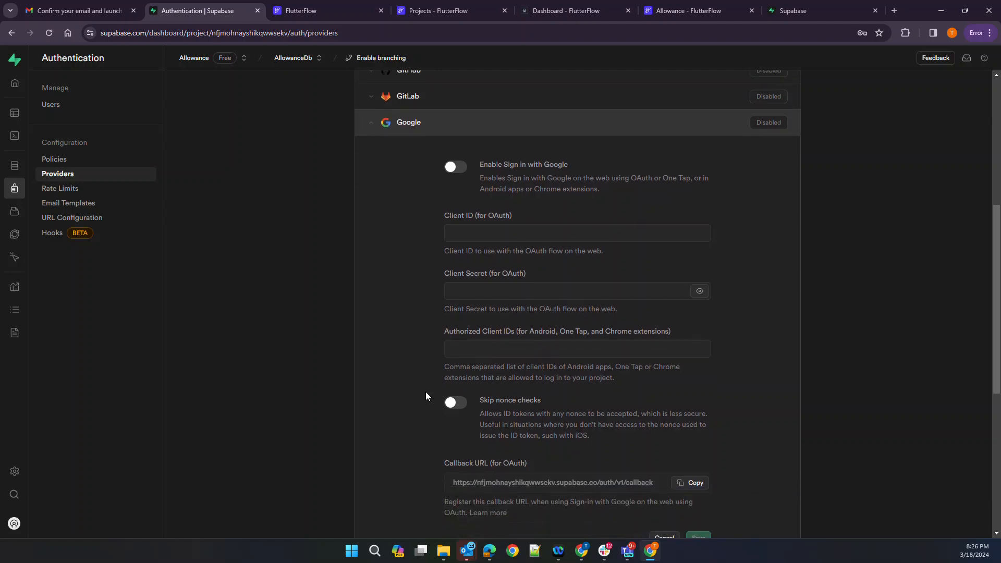
{"action": "scroll", "coordinate": [425, 392], "scroll_direction": "down", "scroll_amount": 2}
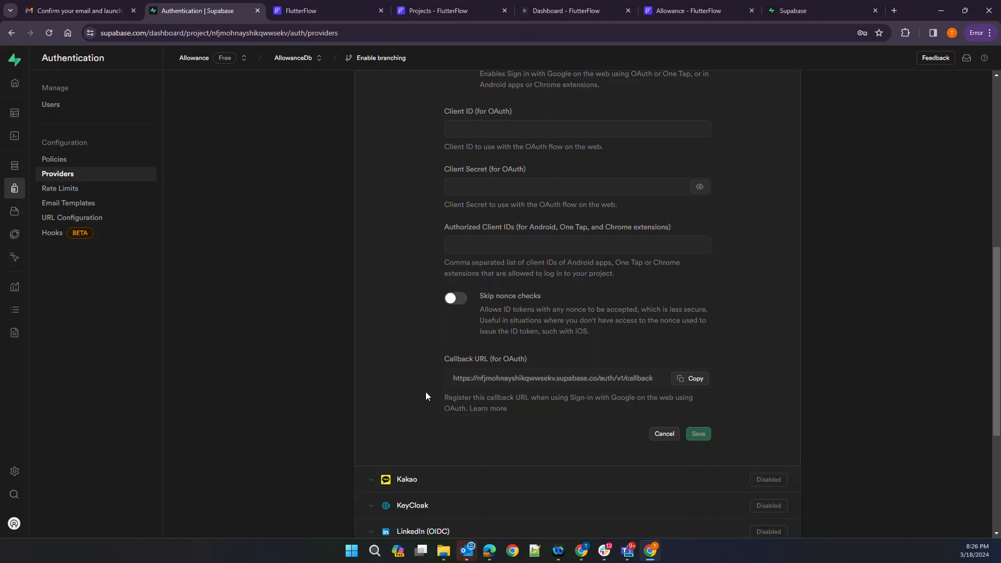
Look over the Database tables (family, users), then head to AllowanceDb's Project Settings
{"action": "scroll", "coordinate": [426, 392], "scroll_direction": "up", "scroll_amount": 8}
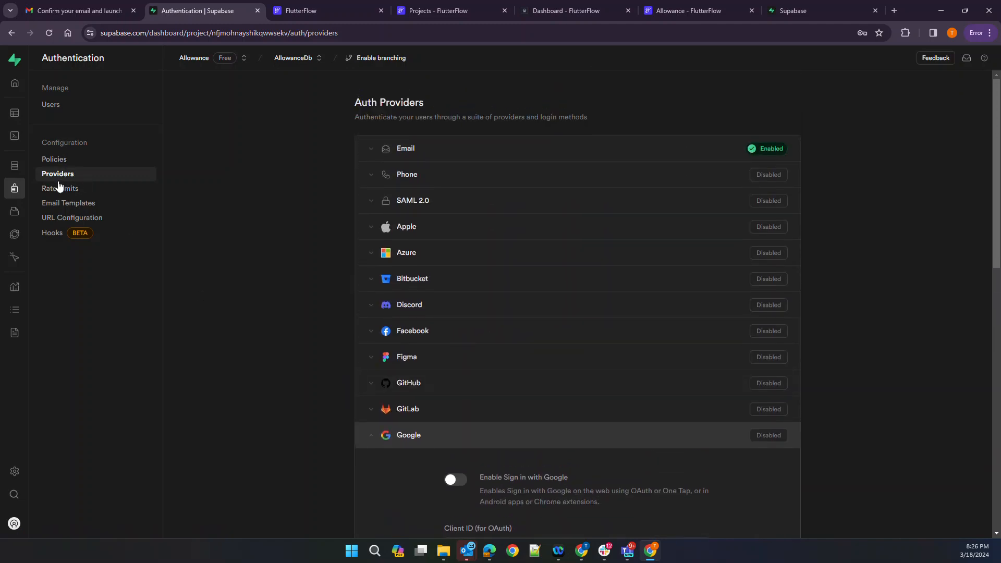
{"action": "left_click", "coordinate": [15, 168]}
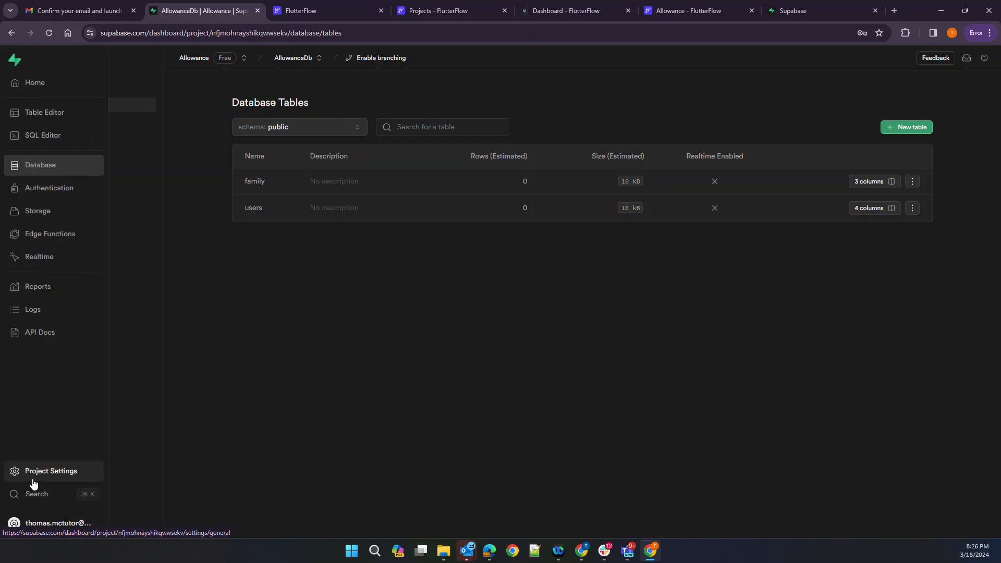
{"action": "left_click", "coordinate": [31, 471]}
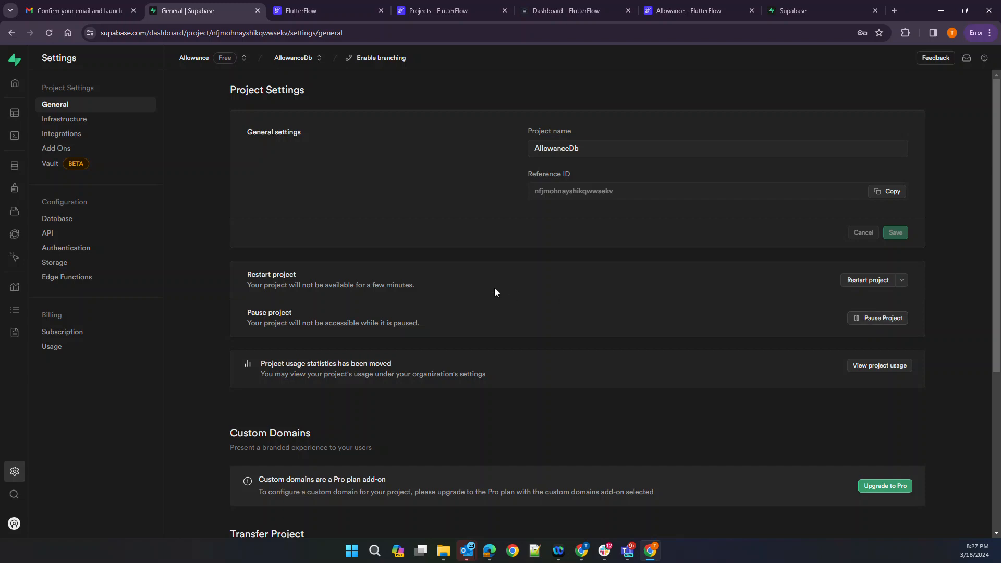
Copy the anon public key from the AllowanceDb project's API settings in Supabase
{"action": "scroll", "coordinate": [495, 291], "scroll_direction": "down", "scroll_amount": 1}
{"action": "scroll", "coordinate": [494, 292], "scroll_direction": "down", "scroll_amount": 2}
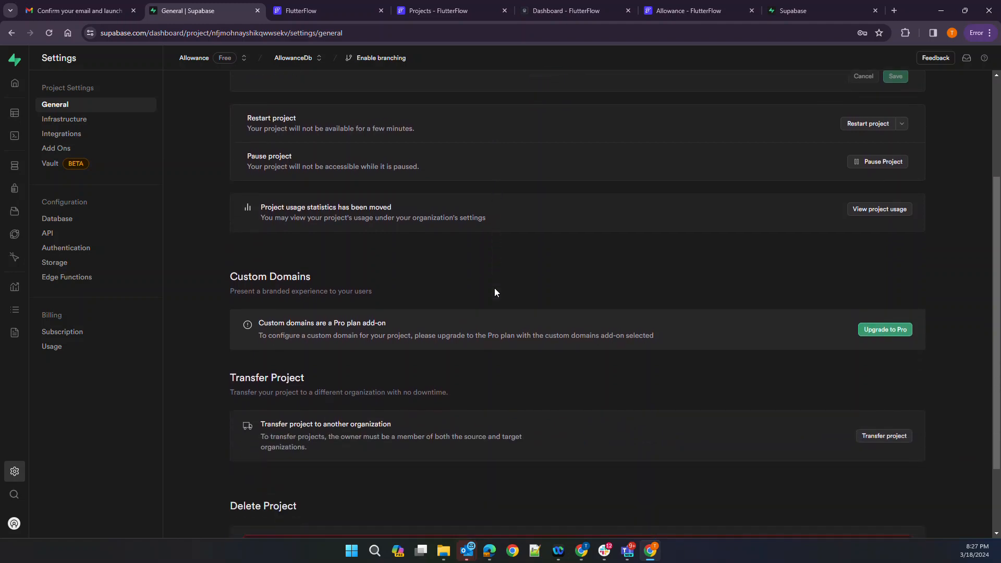
{"action": "scroll", "coordinate": [494, 292], "scroll_direction": "down", "scroll_amount": 2}
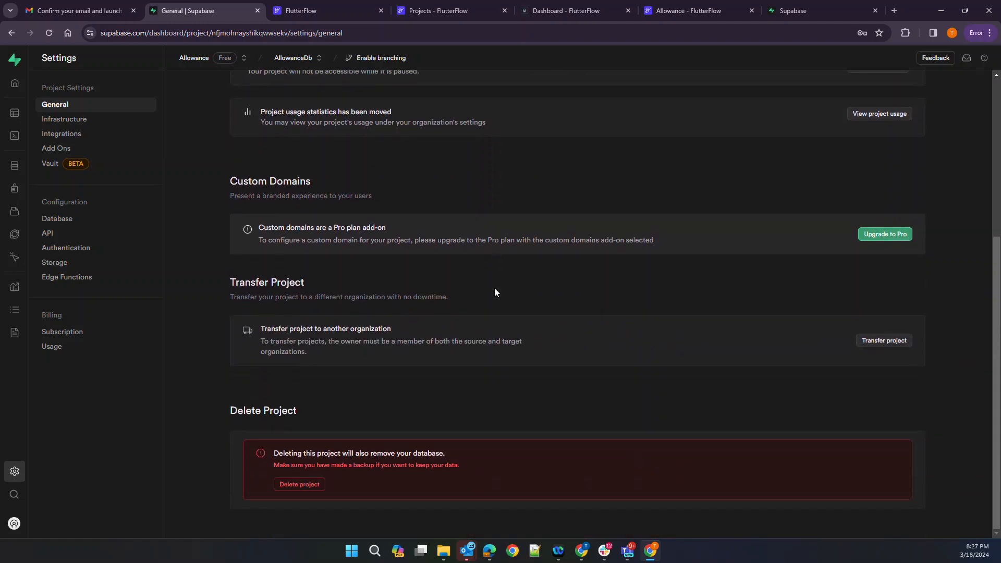
{"action": "left_click", "coordinate": [73, 233]}
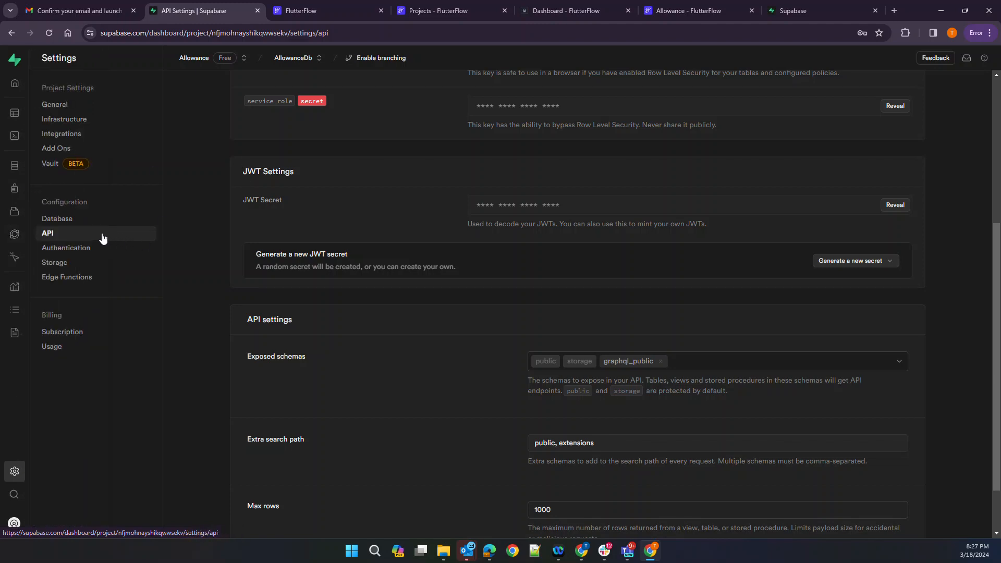
{"action": "scroll", "coordinate": [454, 188], "scroll_direction": "up", "scroll_amount": 4}
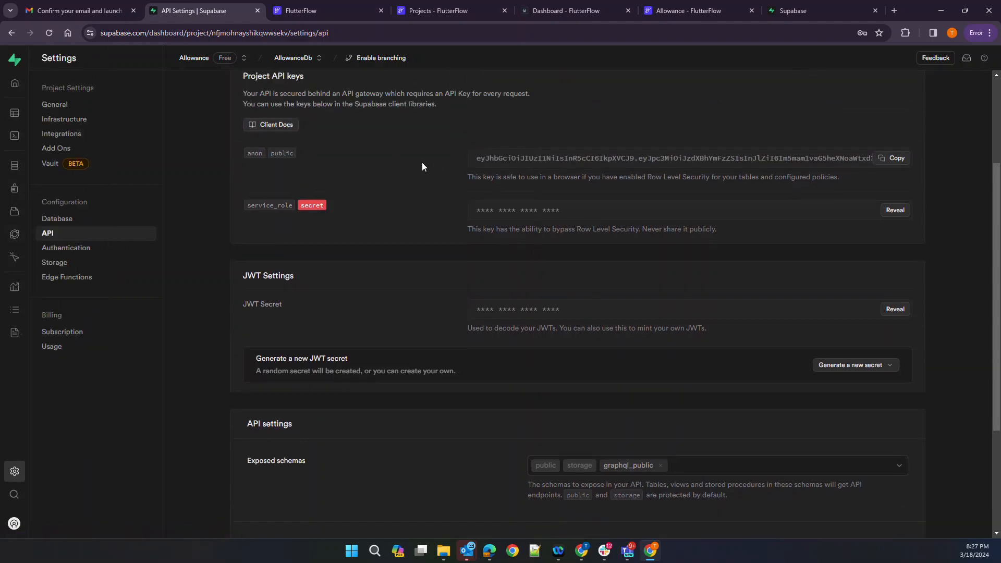
{"action": "scroll", "coordinate": [422, 166], "scroll_direction": "up", "scroll_amount": 1}
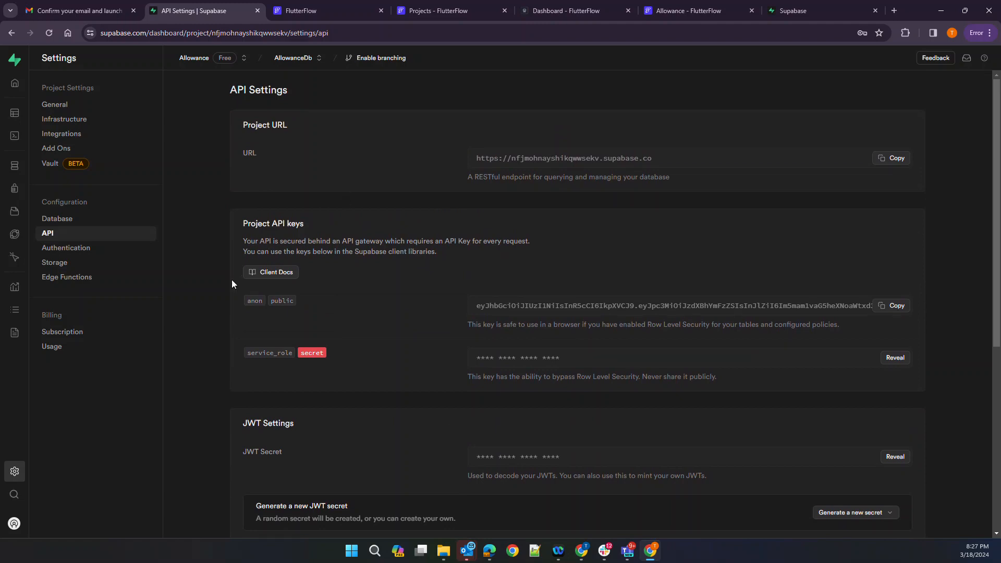
{"action": "left_click", "coordinate": [896, 306]}
Enable Supabase in the Allowance project's App Settings and paste in the anon key
{"action": "left_click", "coordinate": [327, 15]}
{"action": "left_click", "coordinate": [441, 10]}
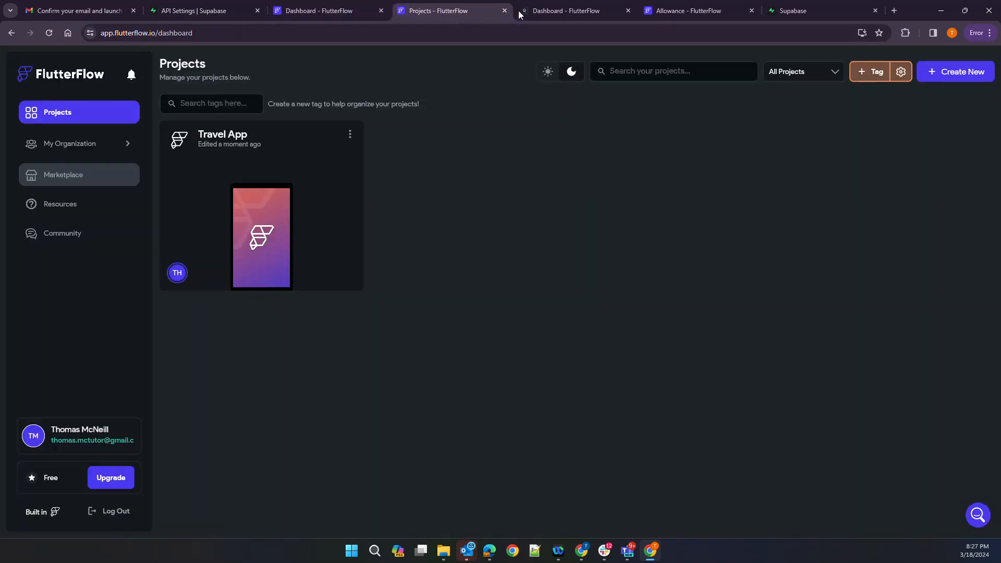
{"action": "left_click", "coordinate": [534, 11]}
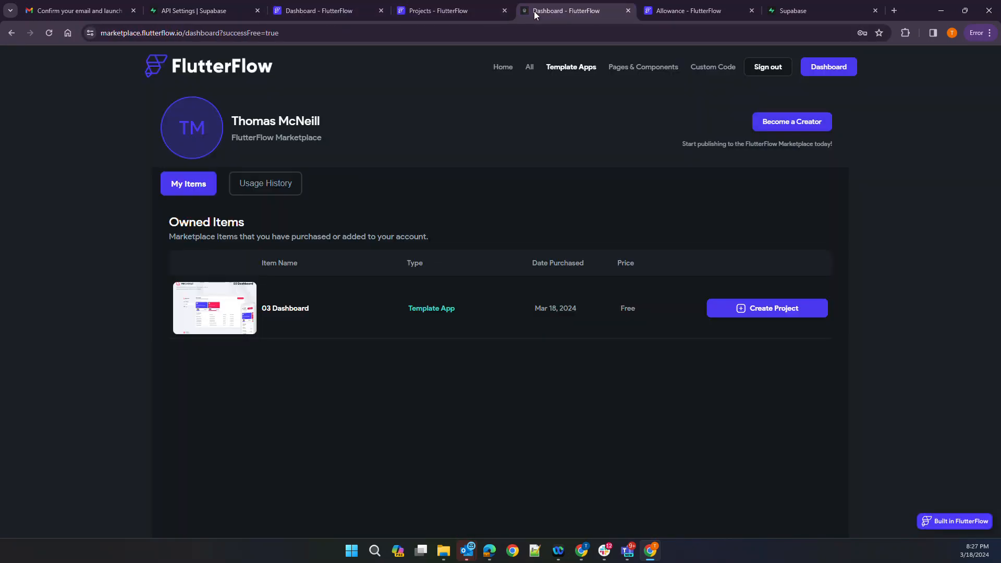
{"action": "left_click", "coordinate": [628, 11]}
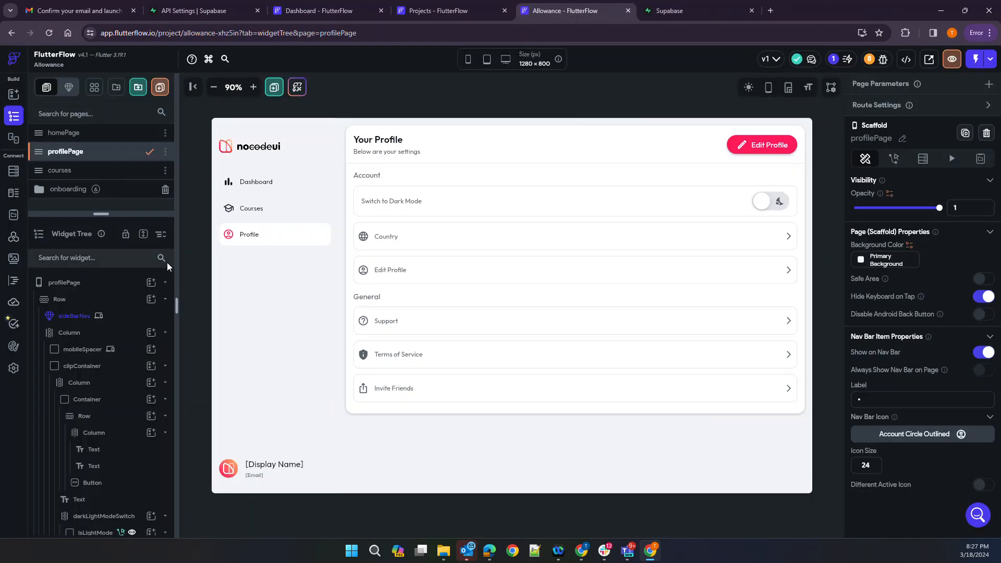
{"action": "left_click", "coordinate": [14, 368]}
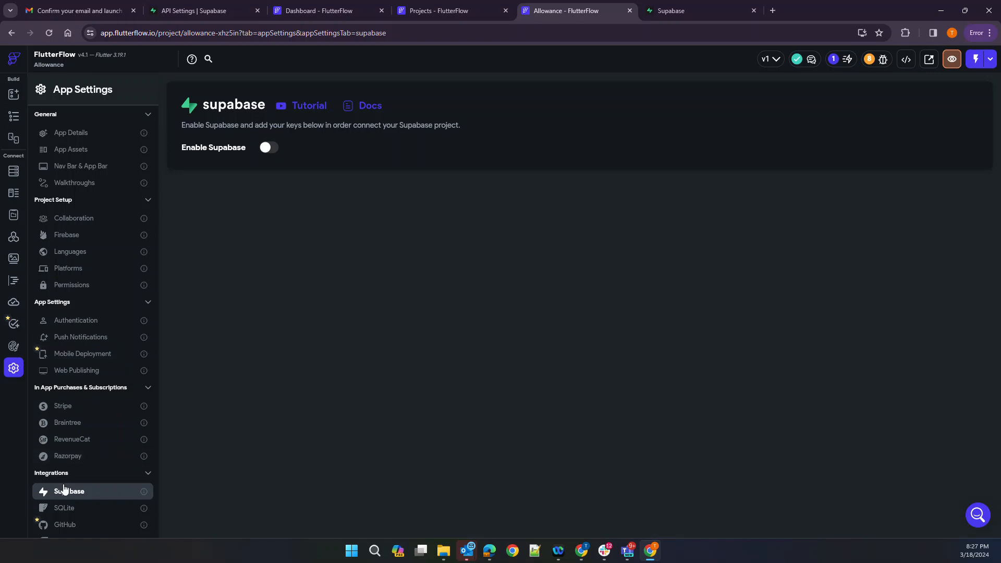
{"action": "left_click", "coordinate": [265, 150]}
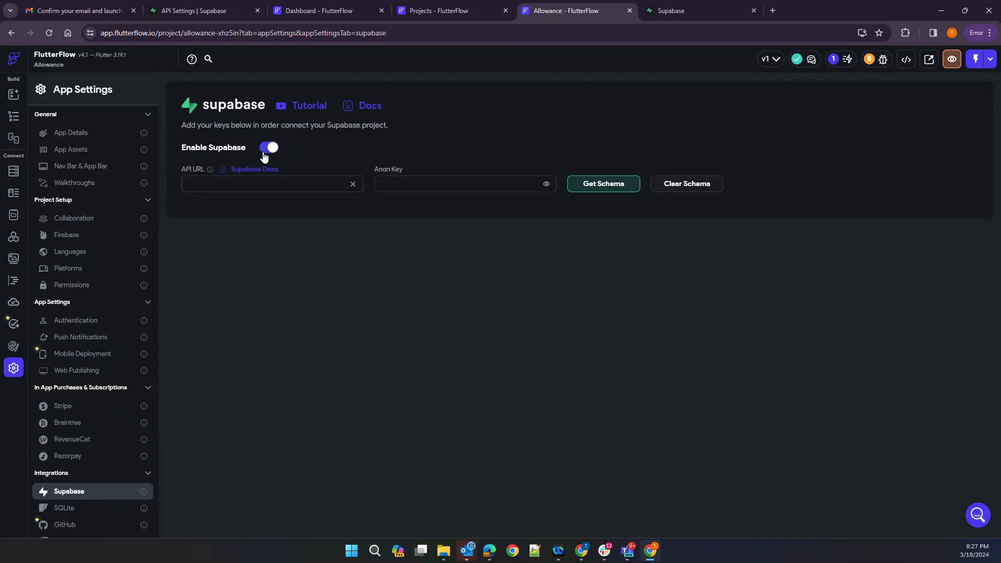
{"action": "left_click", "coordinate": [256, 183]}
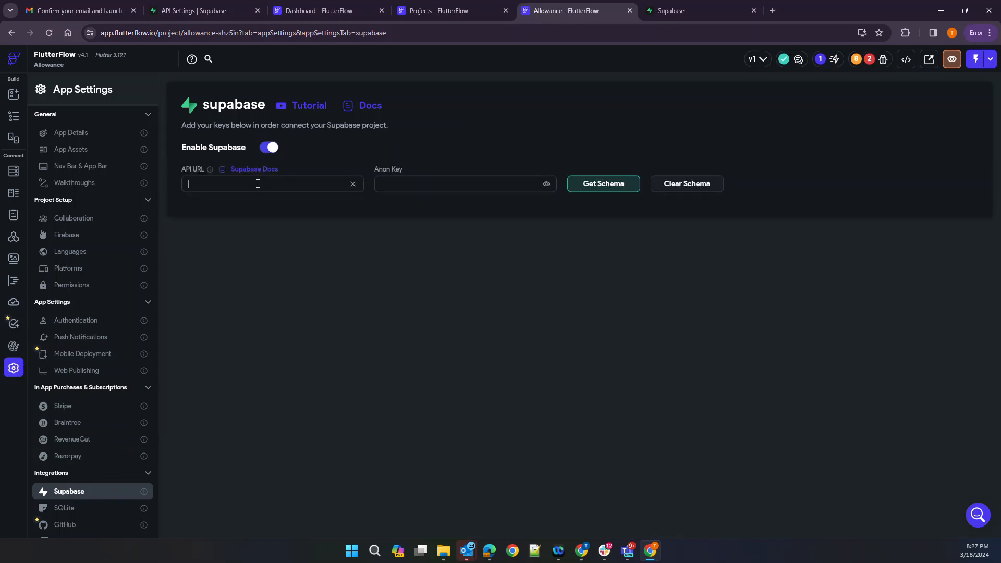
{"action": "left_click", "coordinate": [396, 183]}
{"action": "key", "text": "ctrl+v"}
Copy the project URL from the Supabase API settings
{"action": "left_click", "coordinate": [689, 11]}
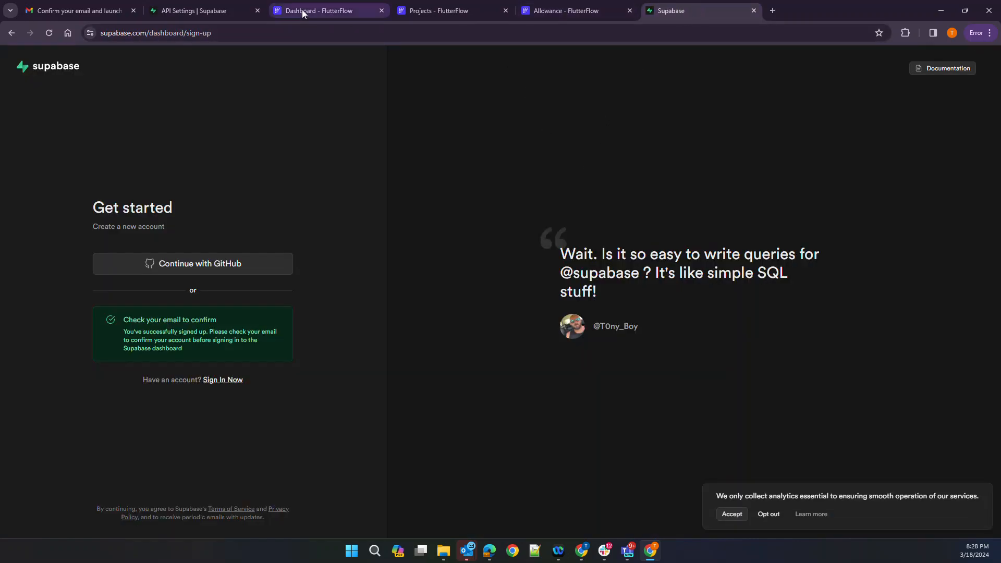
{"action": "left_click", "coordinate": [754, 10]}
{"action": "left_click", "coordinate": [193, 11]}
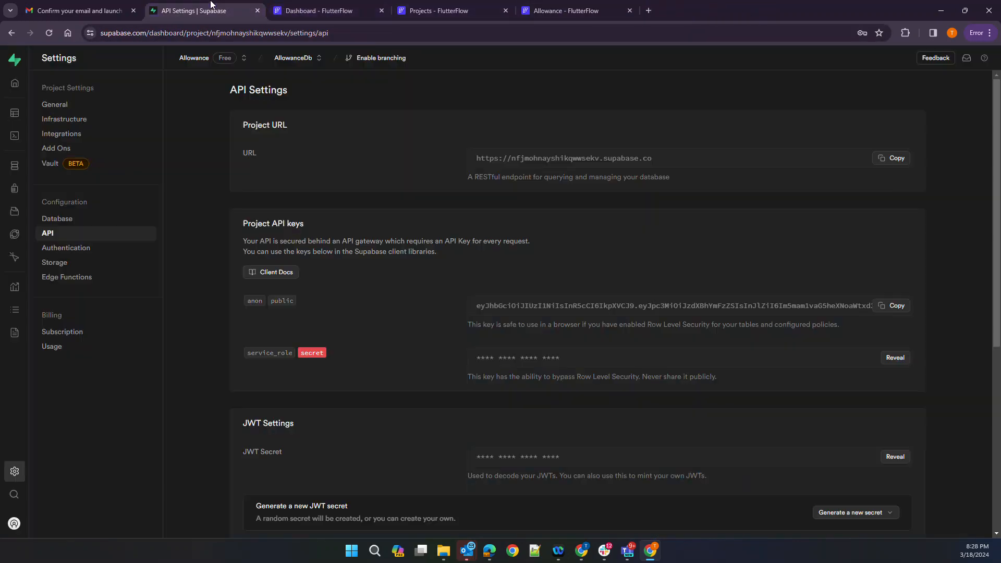
{"action": "left_click_drag", "start_coordinate": [477, 158], "coordinate": [650, 170]}
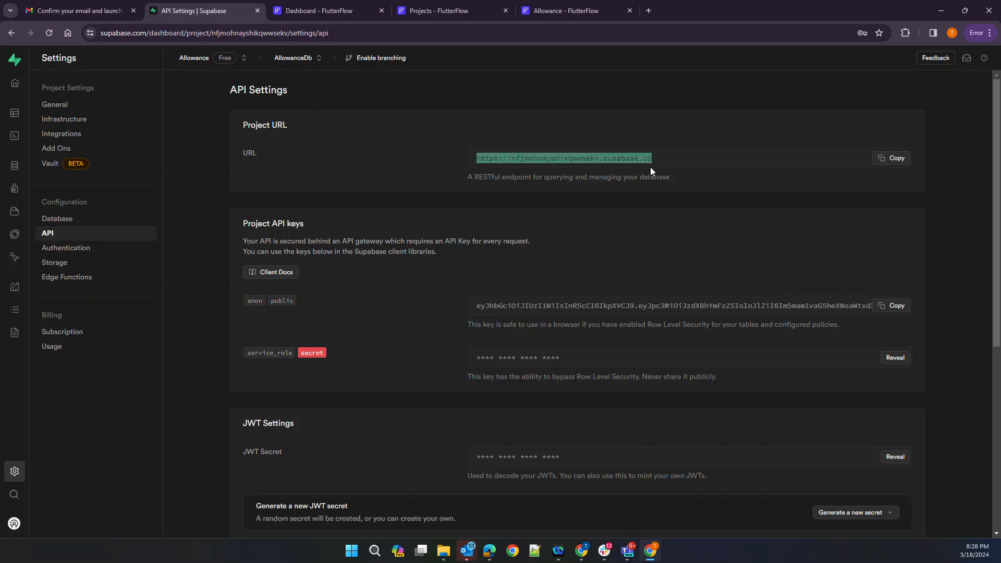
{"action": "left_click", "coordinate": [886, 161]}
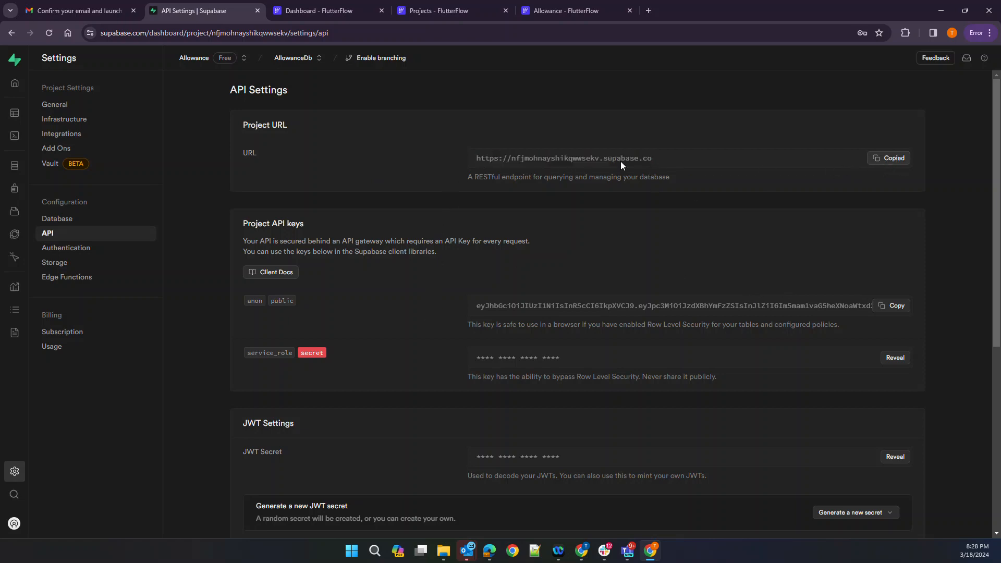
Paste the project URL as the API URL and load the family and users schema
{"action": "left_click", "coordinate": [323, 7]}
{"action": "left_click", "coordinate": [448, 8]}
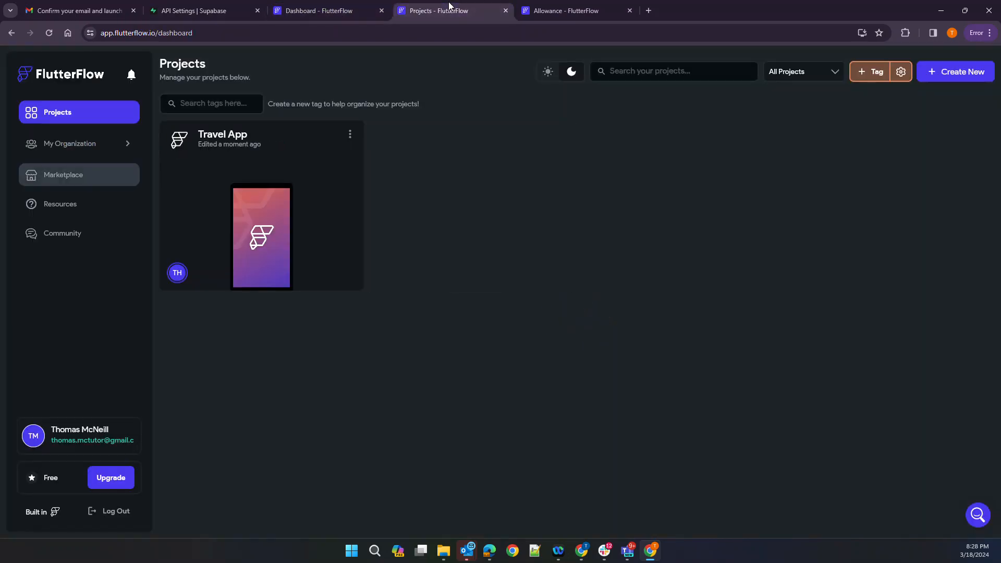
{"action": "left_click", "coordinate": [505, 10]}
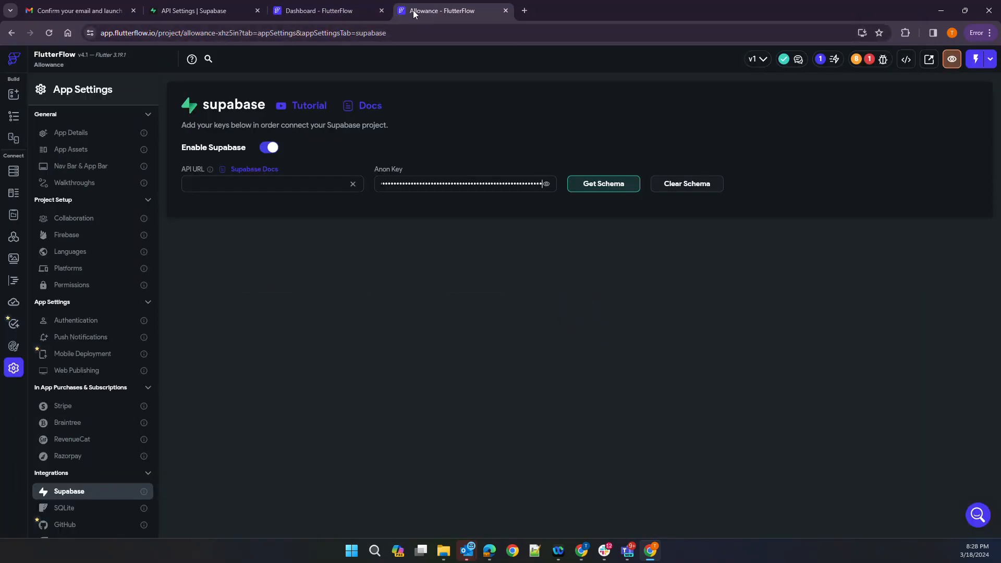
{"action": "left_click", "coordinate": [240, 170]}
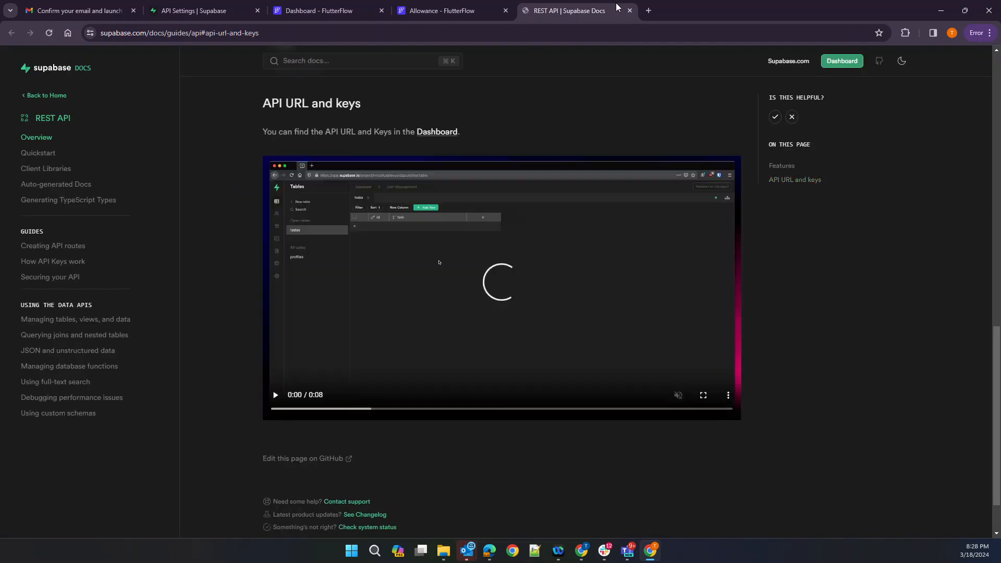
{"action": "left_click", "coordinate": [629, 10]}
{"action": "left_click", "coordinate": [288, 184]}
{"action": "key", "text": "ctrl+v"}
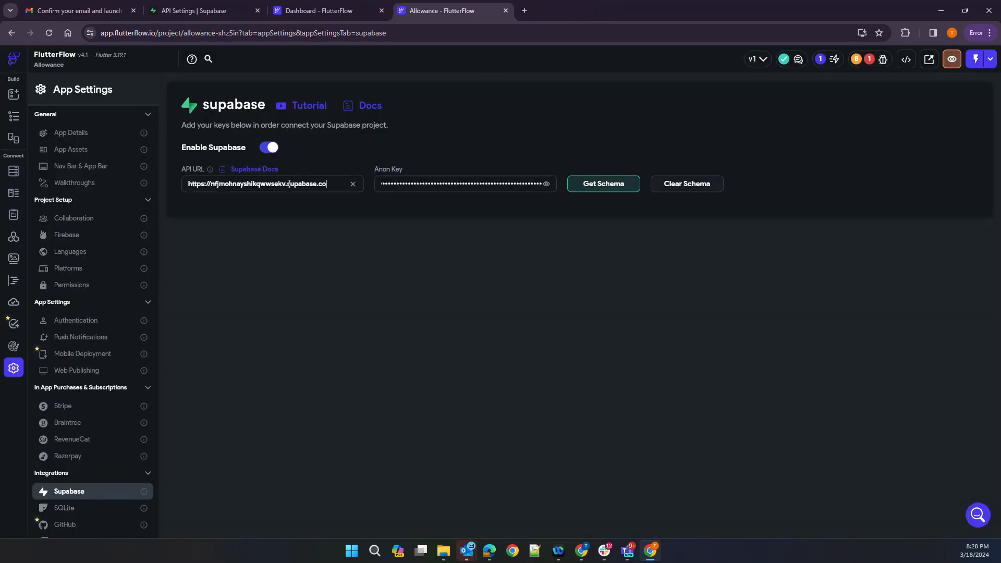
{"action": "left_click", "coordinate": [600, 185]}
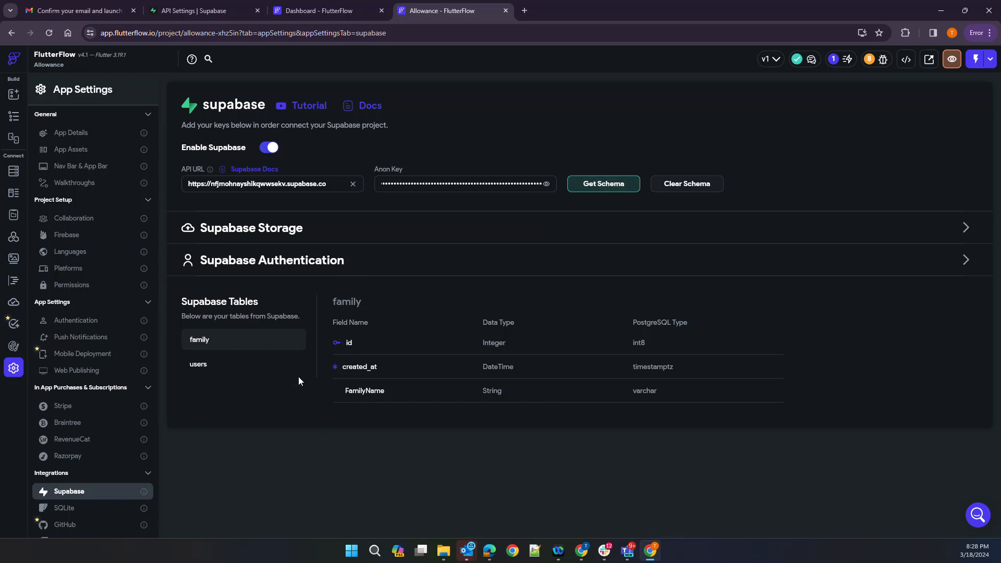
{"action": "left_click", "coordinate": [19, 120]}
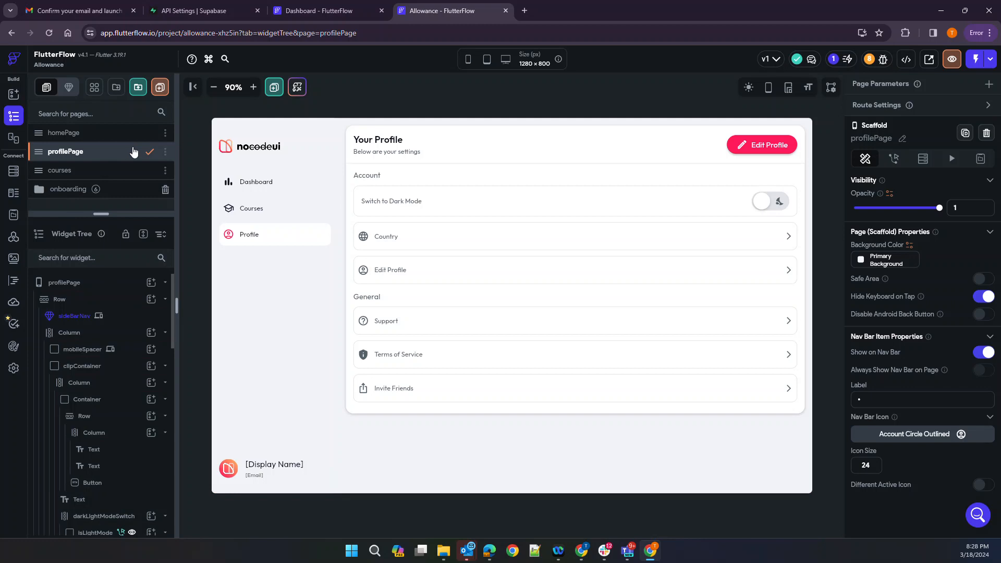
Open the onboarding signUp page and select its lightMode logo image
{"action": "left_click_drag", "start_coordinate": [102, 213], "coordinate": [108, 275]}
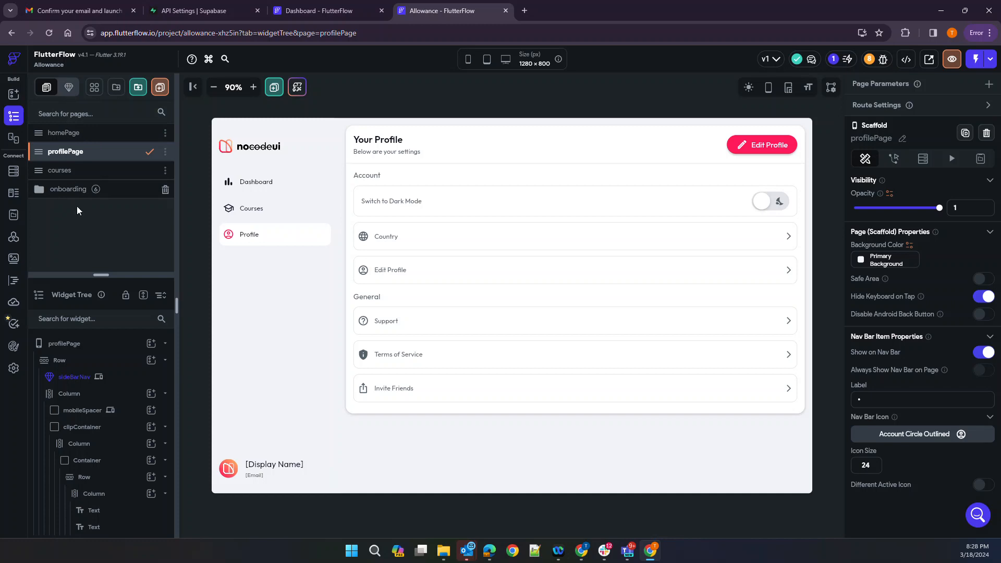
{"action": "left_click", "coordinate": [51, 190]}
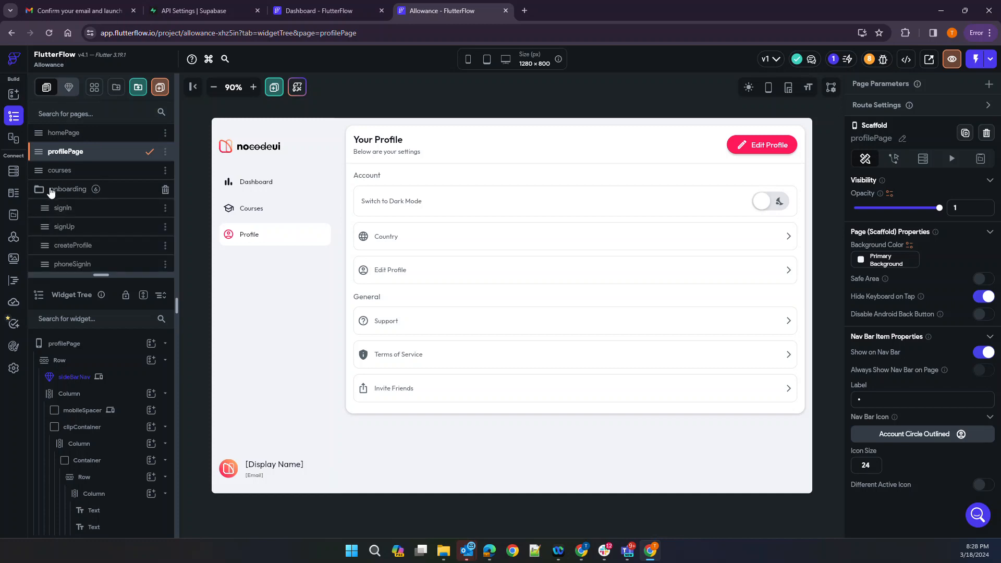
{"action": "left_click", "coordinate": [61, 226]}
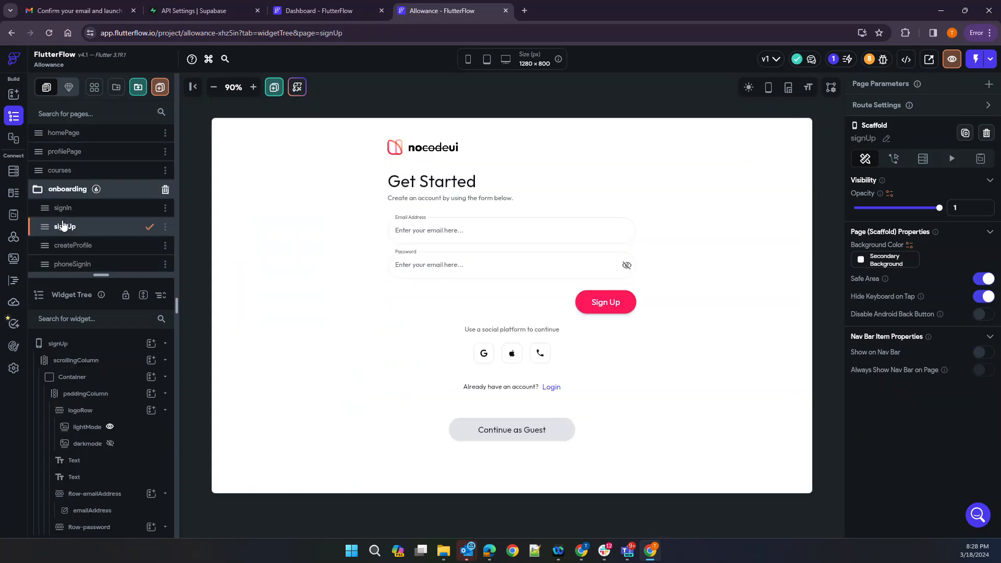
{"action": "left_click", "coordinate": [443, 152]}
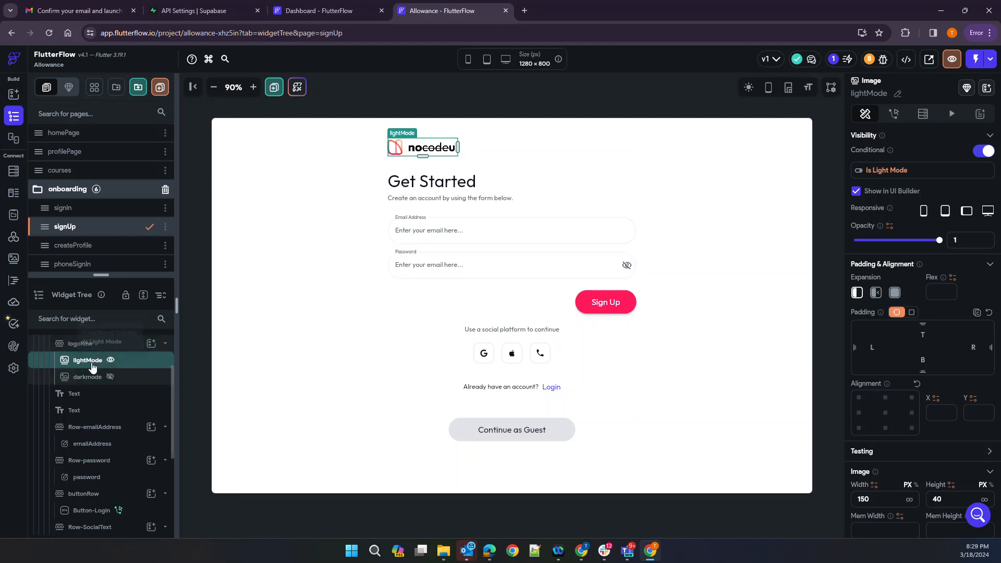
{"action": "mouse_move", "coordinate": [111, 364]}
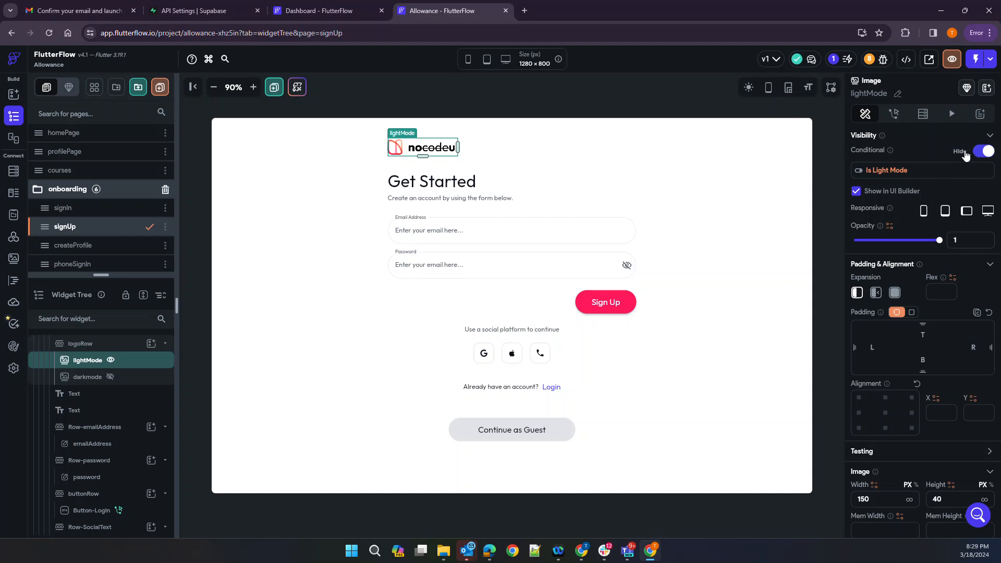
{"action": "left_click", "coordinate": [891, 171]}
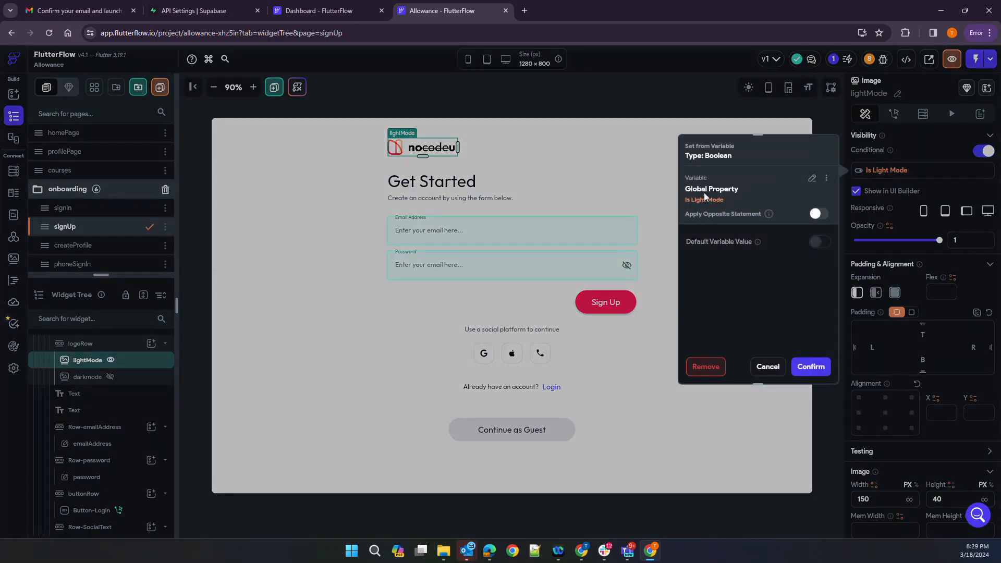
{"action": "left_click", "coordinate": [811, 179]}
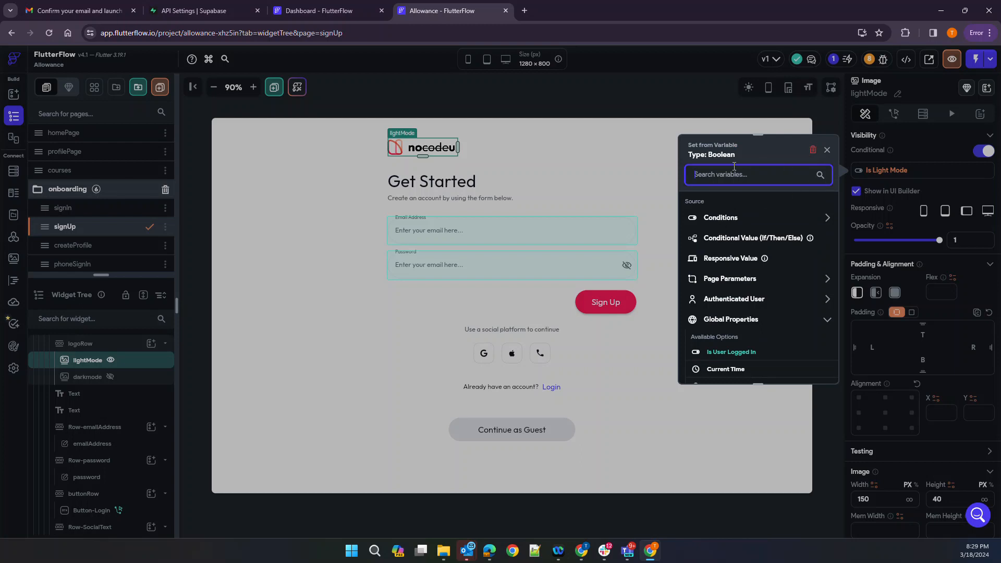
{"action": "left_click", "coordinate": [826, 150]}
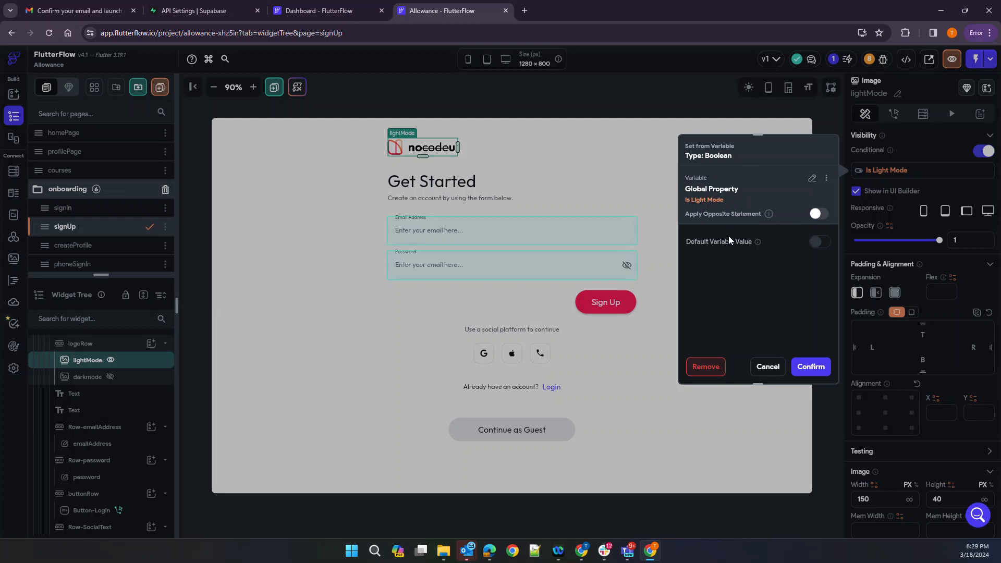
{"action": "left_click", "coordinate": [770, 369]}
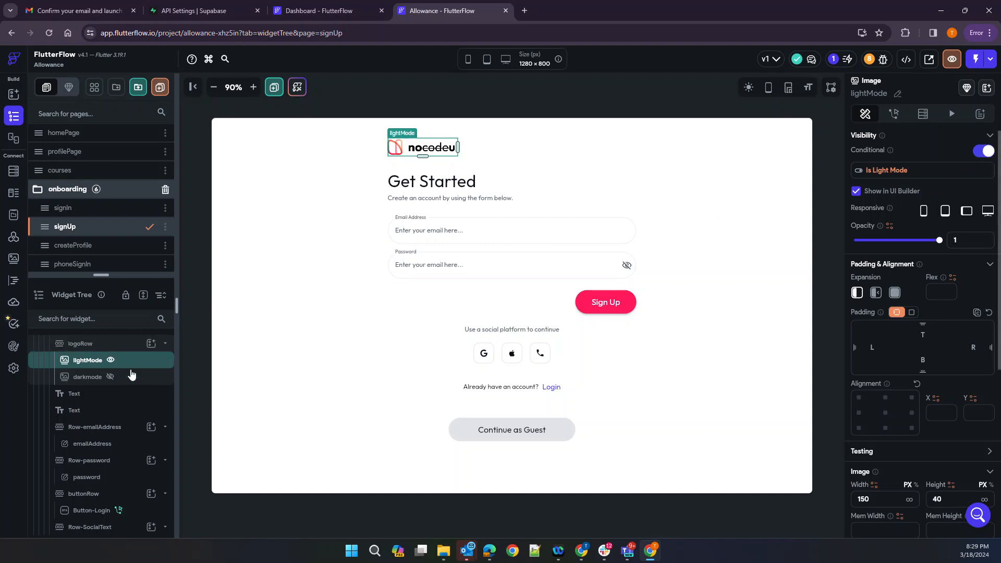
{"action": "left_click", "coordinate": [106, 379]}
{"action": "left_click", "coordinate": [84, 365]}
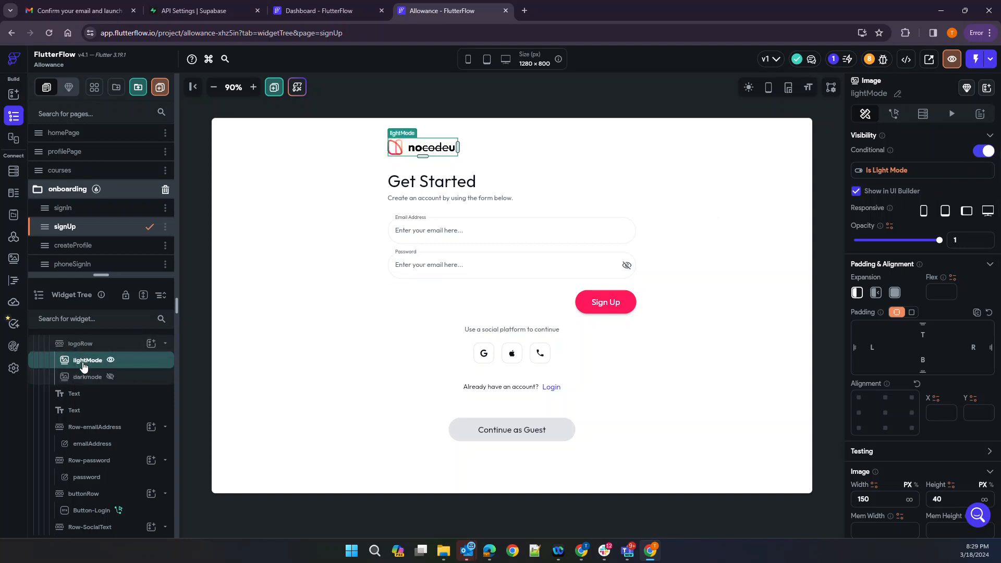
Select the Get Started heading and bring up its Primary Family font choices
{"action": "left_click", "coordinate": [437, 184]}
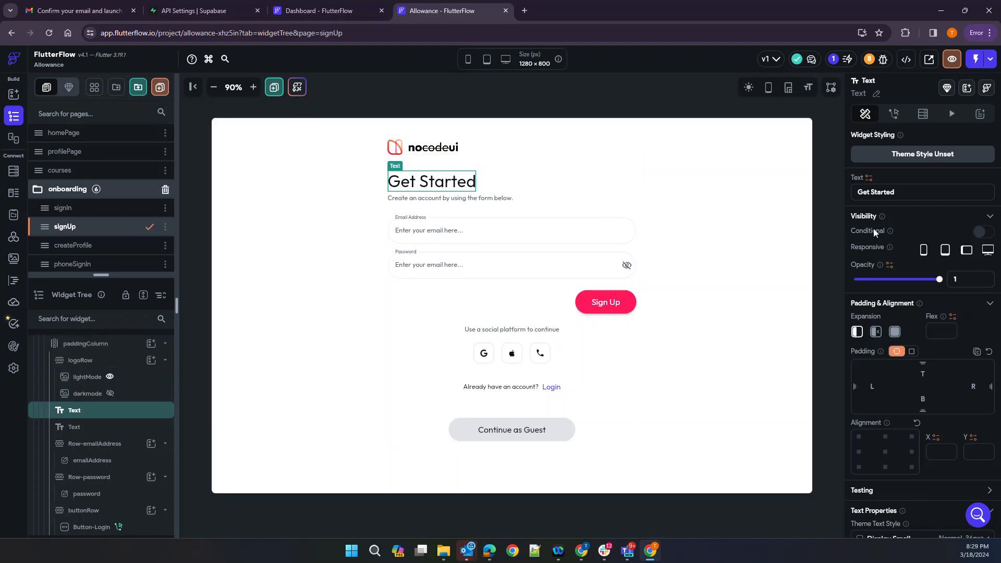
{"action": "left_click_drag", "start_coordinate": [892, 192], "coordinate": [839, 198]}
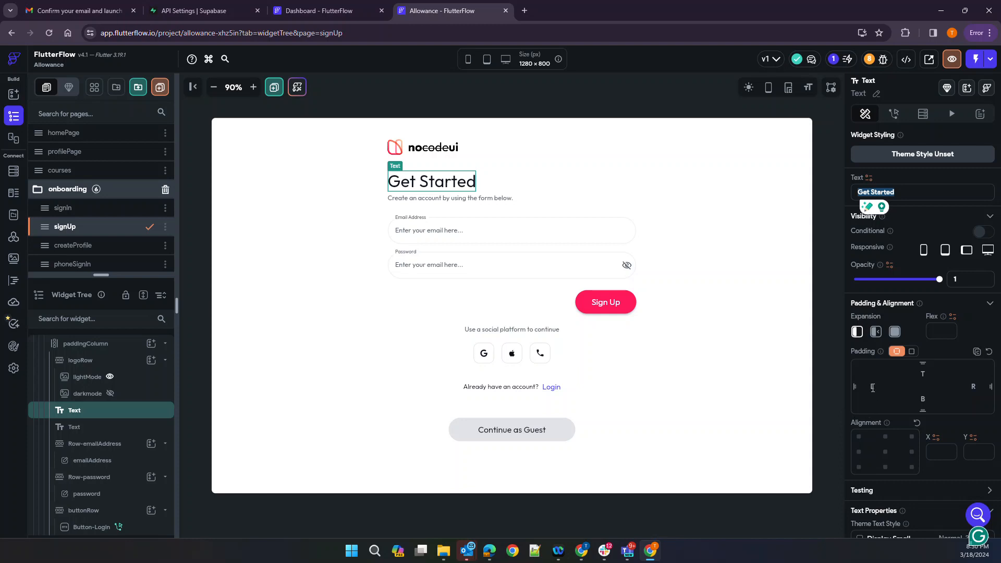
{"action": "scroll", "coordinate": [892, 395], "scroll_direction": "down", "scroll_amount": 4}
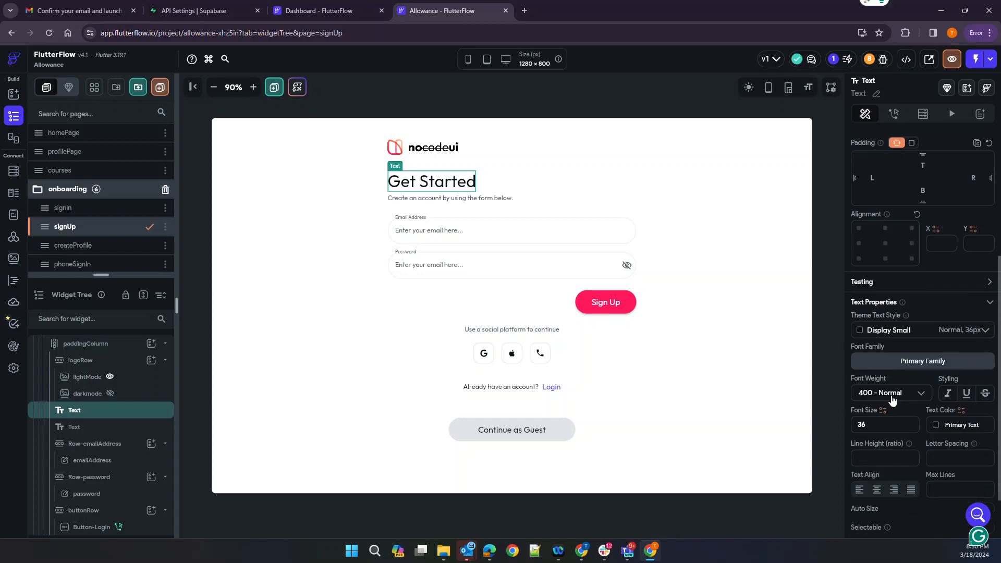
{"action": "left_click", "coordinate": [939, 360]}
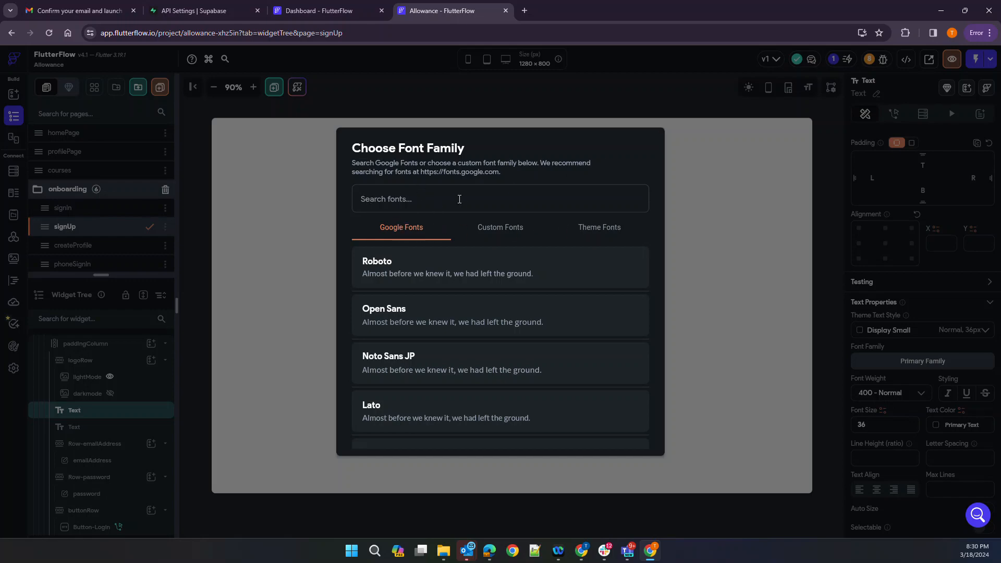
Keep the Get Started heading at 400 - Normal weight and colour it Alternate
{"action": "left_click", "coordinate": [735, 225]}
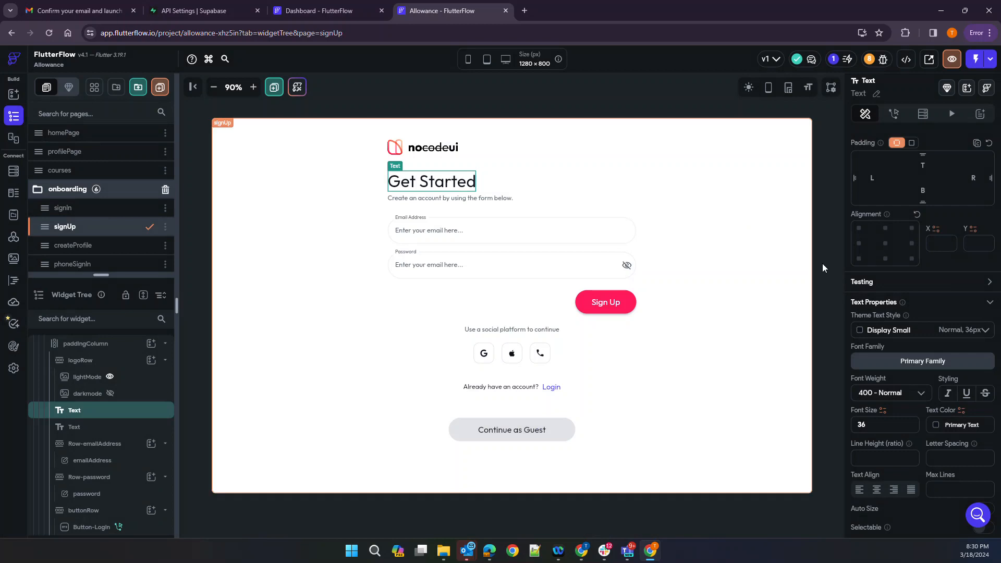
{"action": "left_click", "coordinate": [912, 399]}
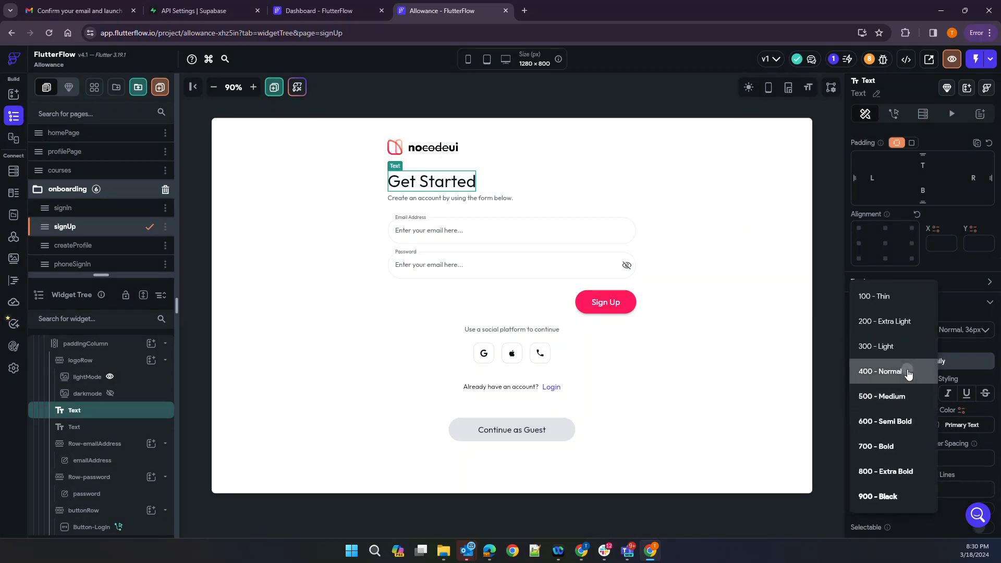
{"action": "left_click", "coordinate": [907, 373]}
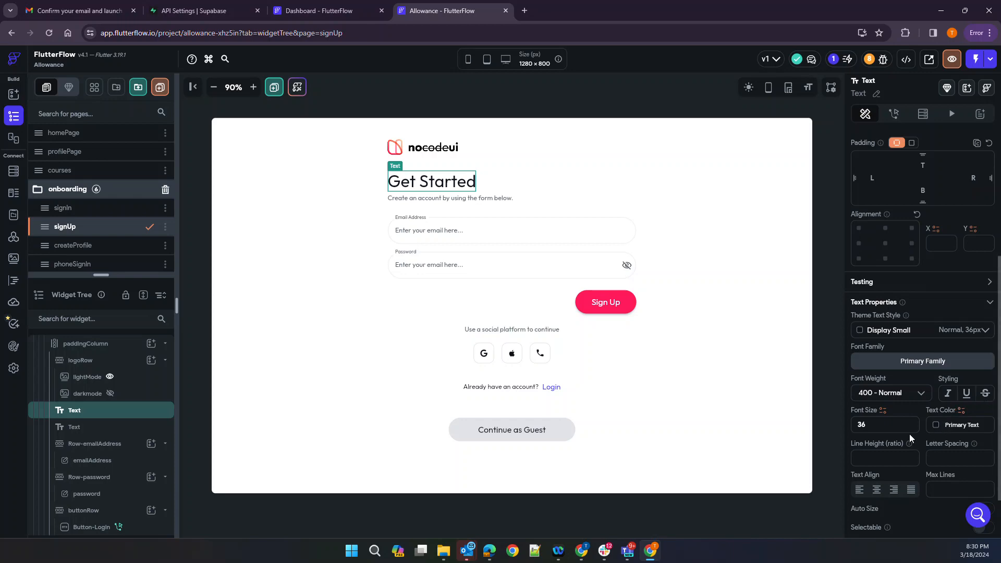
{"action": "scroll", "coordinate": [868, 432], "scroll_direction": "down", "scroll_amount": 1}
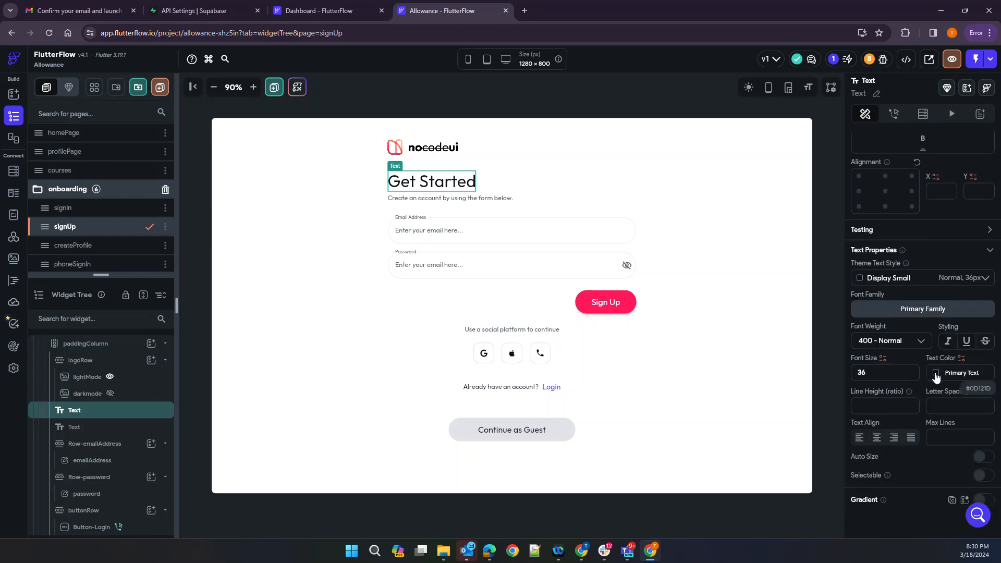
{"action": "left_click", "coordinate": [934, 373]}
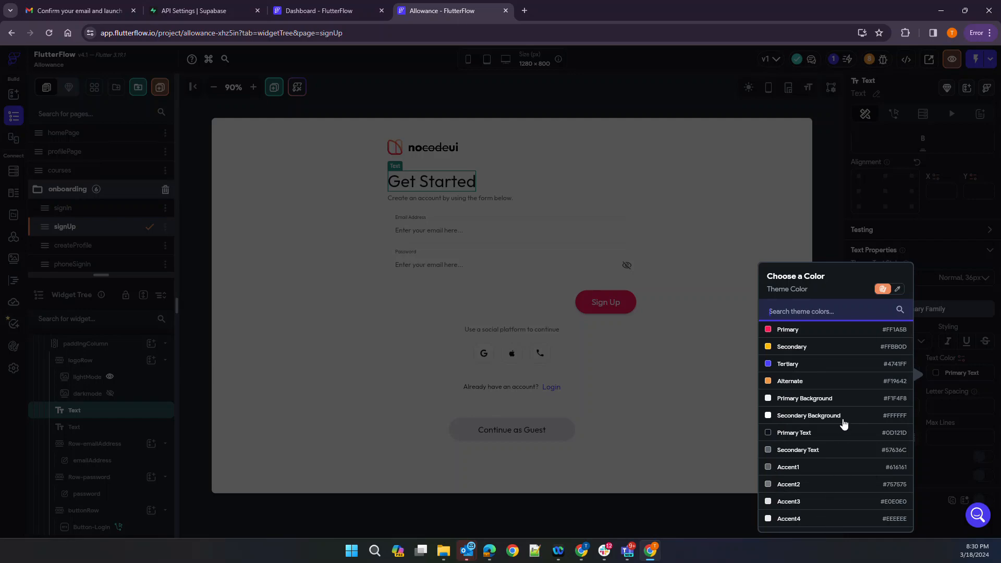
{"action": "left_click", "coordinate": [798, 383]}
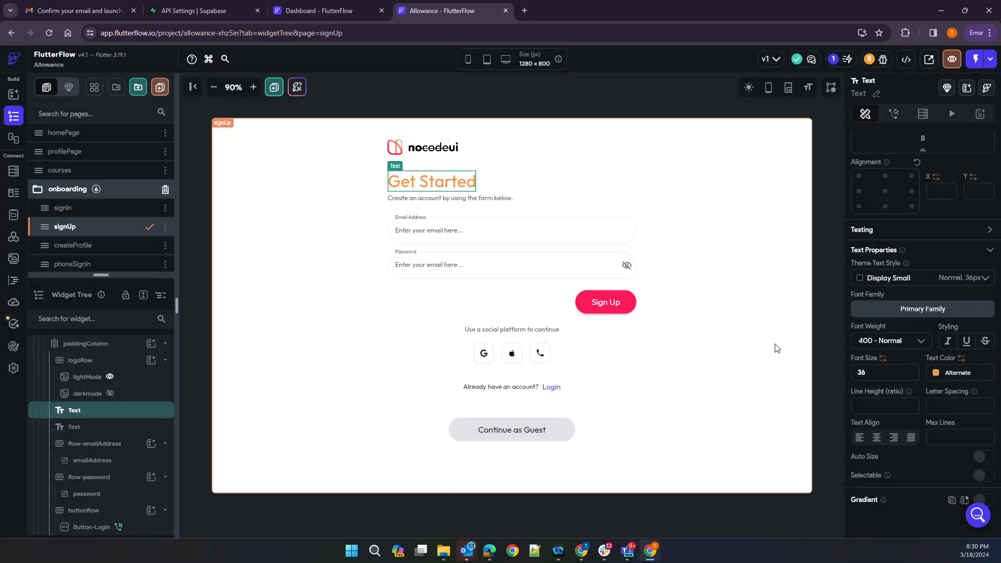
Reselect the heading and review its text colour binding and theme colours without changes
{"action": "left_click", "coordinate": [749, 361]}
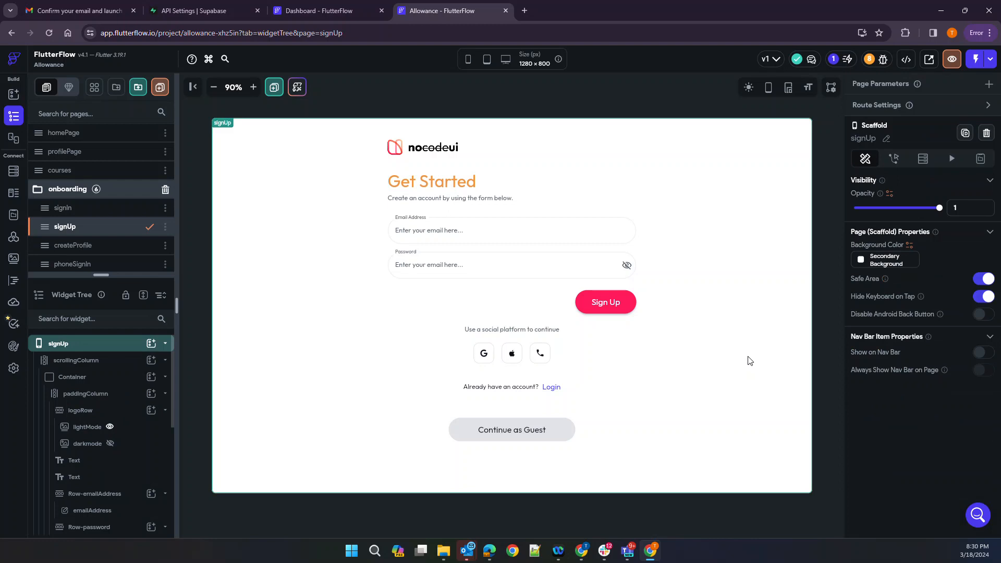
{"action": "left_click", "coordinate": [468, 187]}
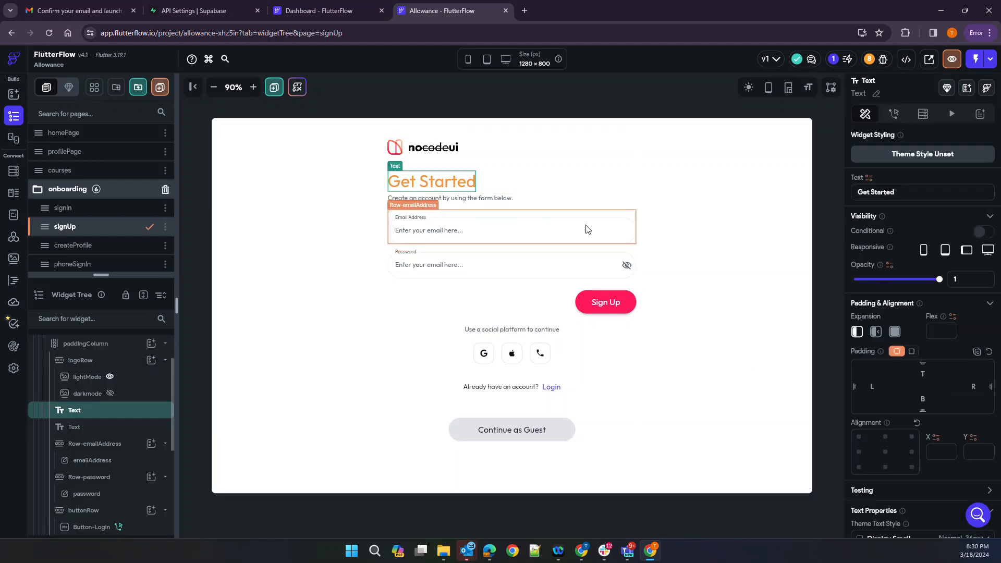
{"action": "scroll", "coordinate": [913, 395], "scroll_direction": "down", "scroll_amount": 4}
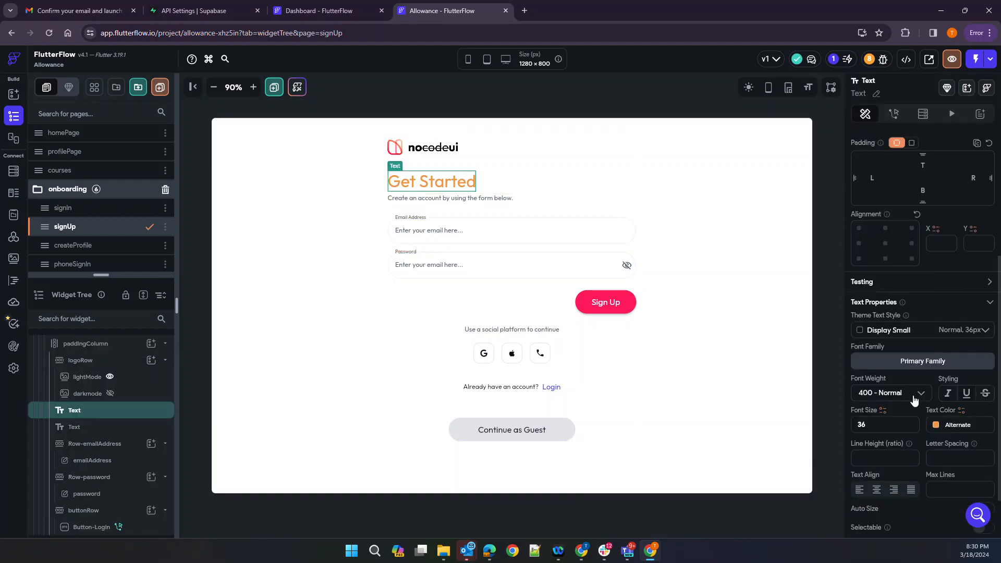
{"action": "left_click", "coordinate": [961, 411]}
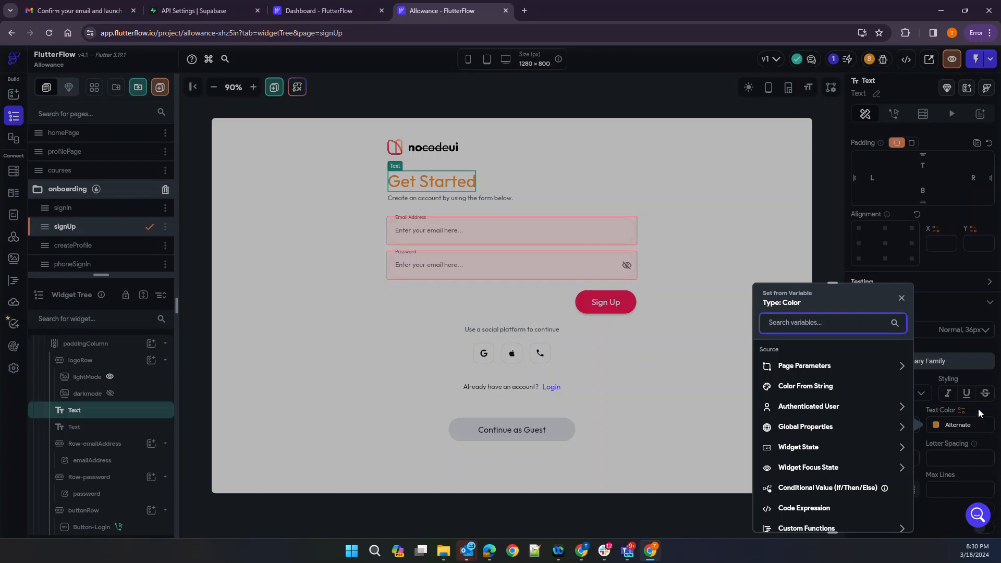
{"action": "left_click", "coordinate": [979, 413]}
{"action": "left_click", "coordinate": [936, 425]}
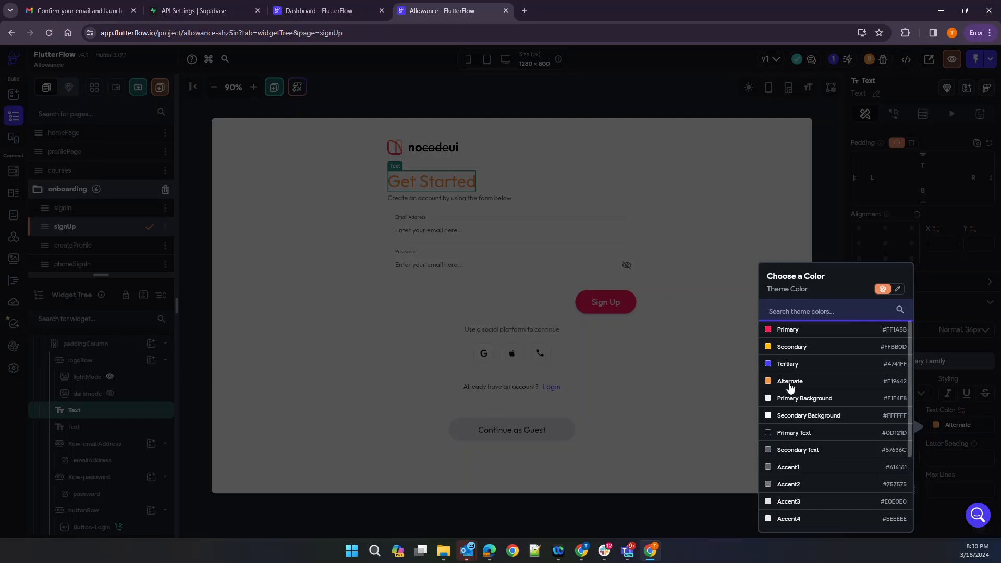
{"action": "left_click", "coordinate": [989, 421]}
{"action": "scroll", "coordinate": [967, 419], "scroll_direction": "down", "scroll_amount": 2}
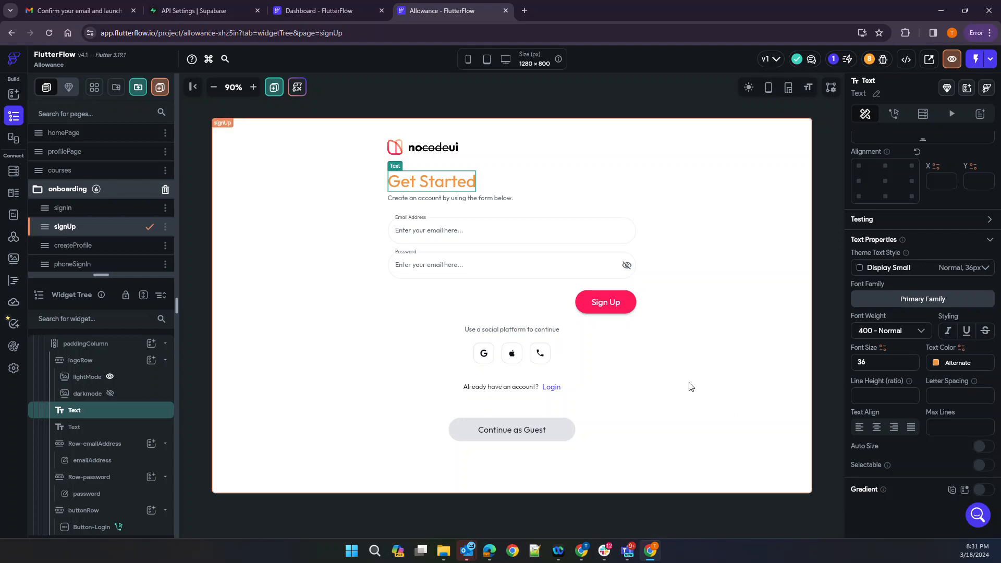
{"action": "left_click", "coordinate": [717, 374]}
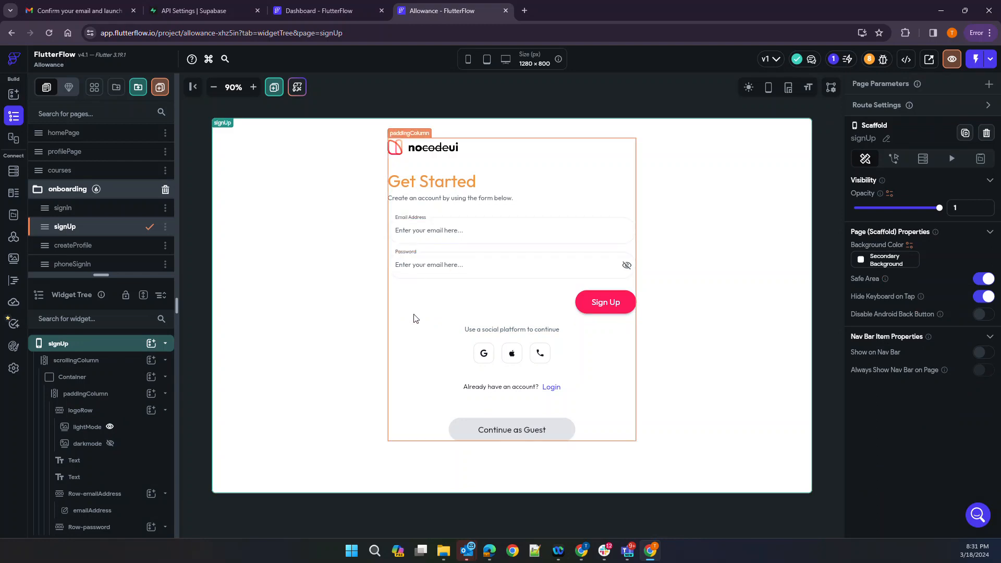
Delete the social login icons row and the social platform prompt text row
{"action": "right_click", "coordinate": [489, 356]}
{"action": "left_click", "coordinate": [623, 370]}
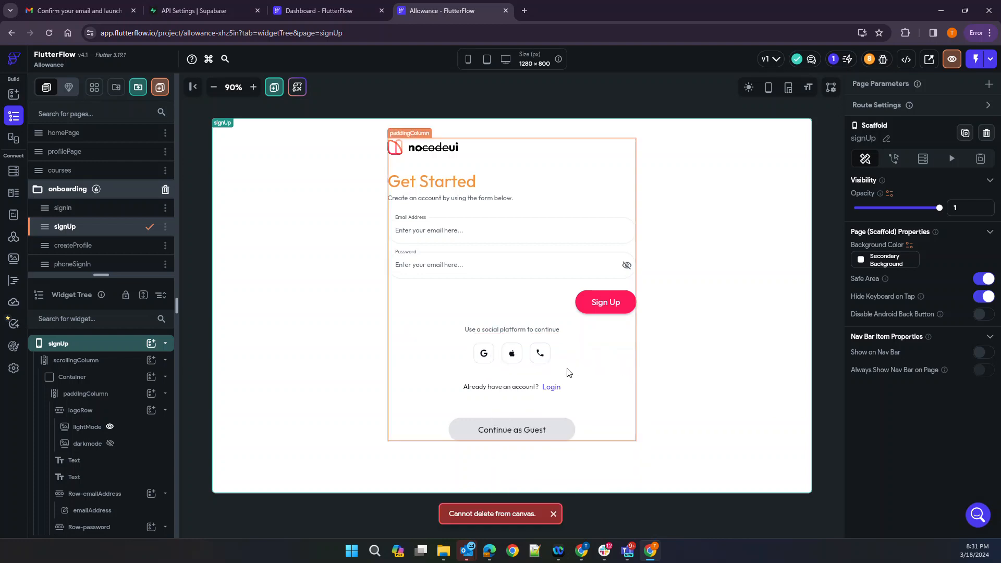
{"action": "right_click", "coordinate": [485, 357]}
{"action": "left_click", "coordinate": [619, 376]}
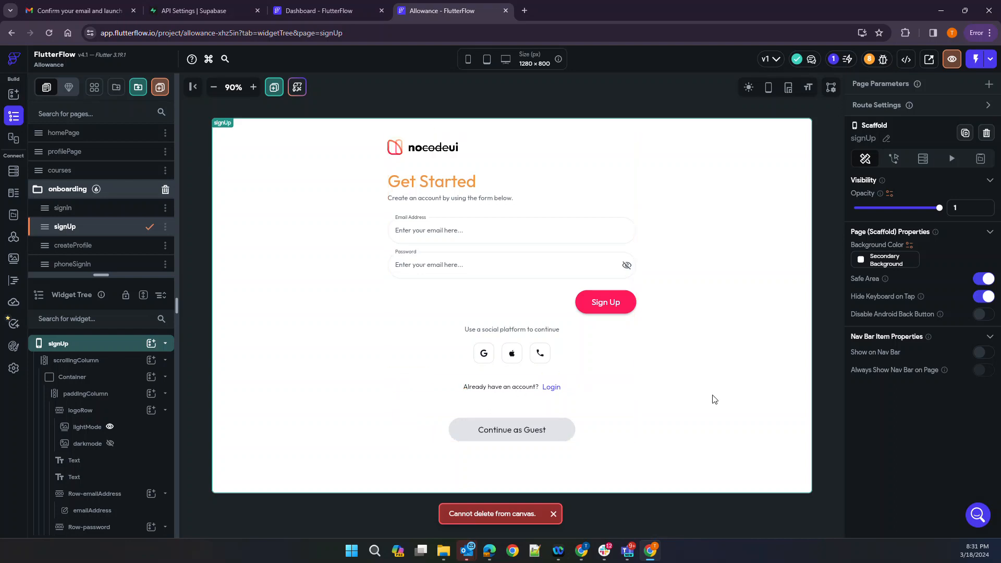
{"action": "scroll", "coordinate": [88, 380], "scroll_direction": "down", "scroll_amount": 2}
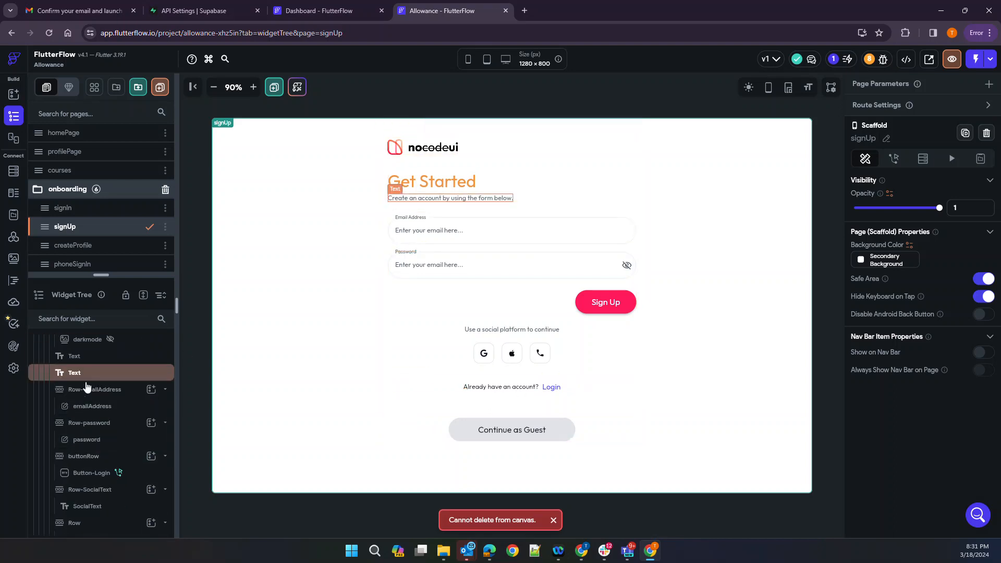
{"action": "scroll", "coordinate": [96, 442], "scroll_direction": "down", "scroll_amount": 3}
{"action": "left_click", "coordinate": [162, 411]}
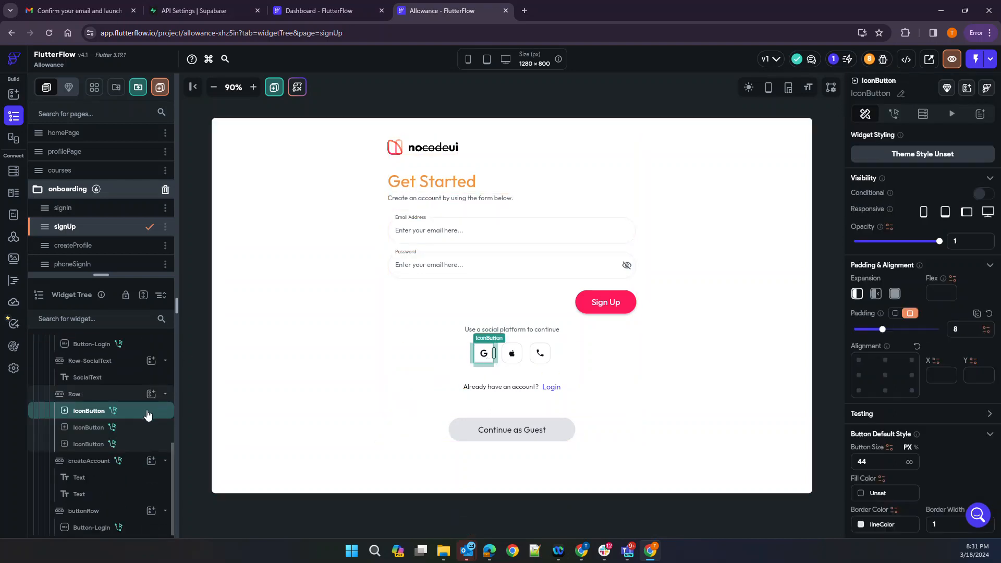
{"action": "left_click", "coordinate": [66, 396]}
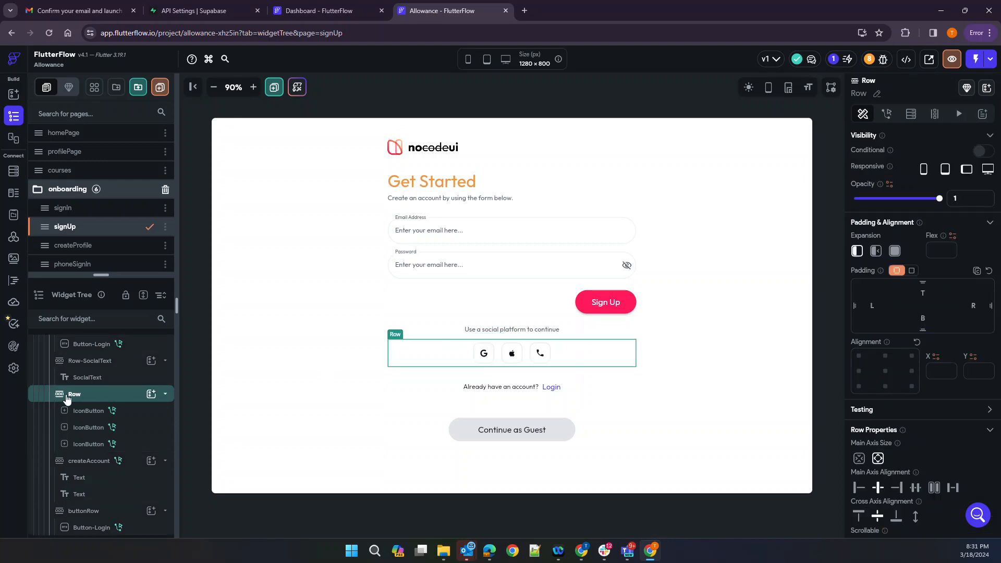
{"action": "right_click", "coordinate": [66, 394]}
{"action": "left_click", "coordinate": [198, 321]}
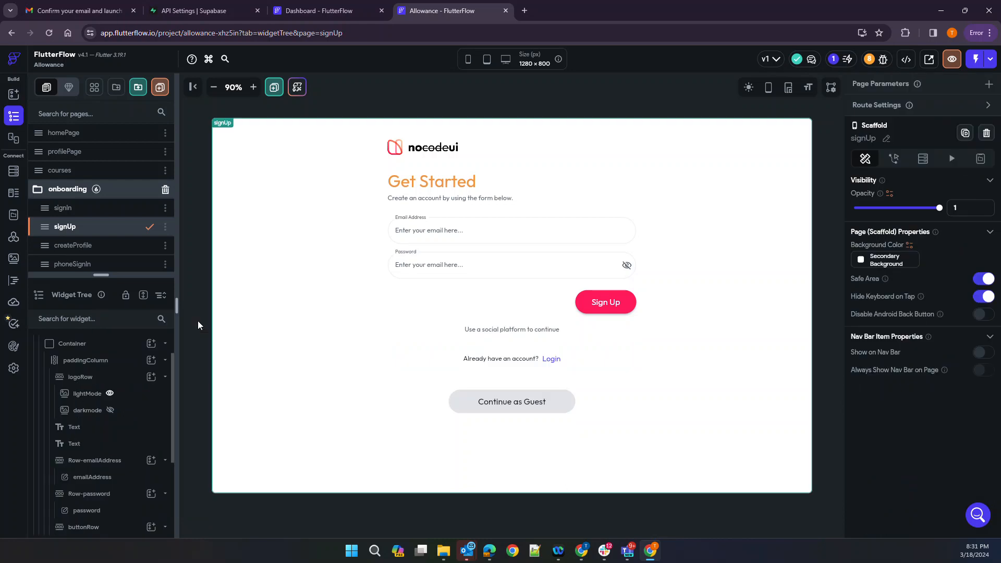
{"action": "left_click", "coordinate": [492, 331]}
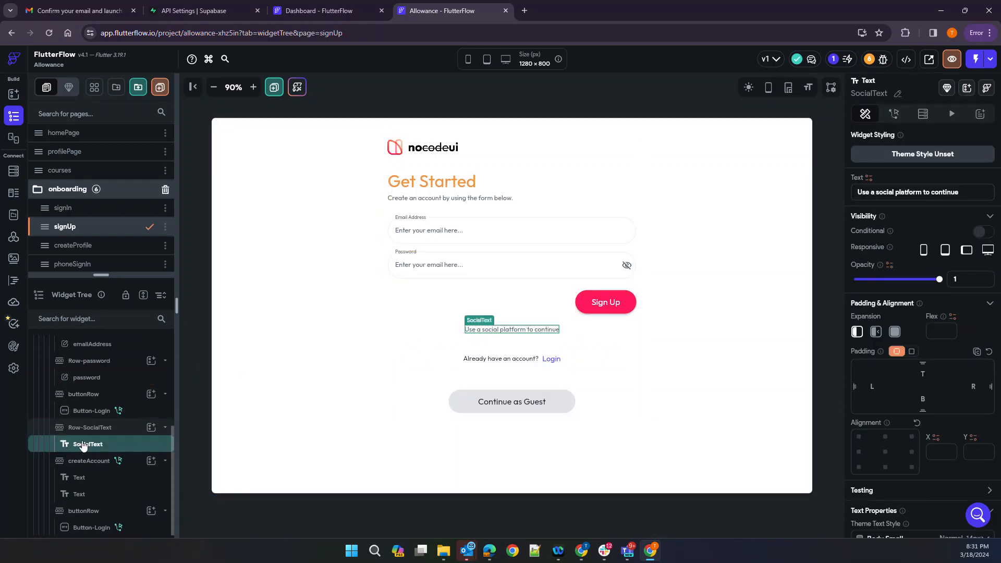
{"action": "right_click", "coordinate": [93, 428]}
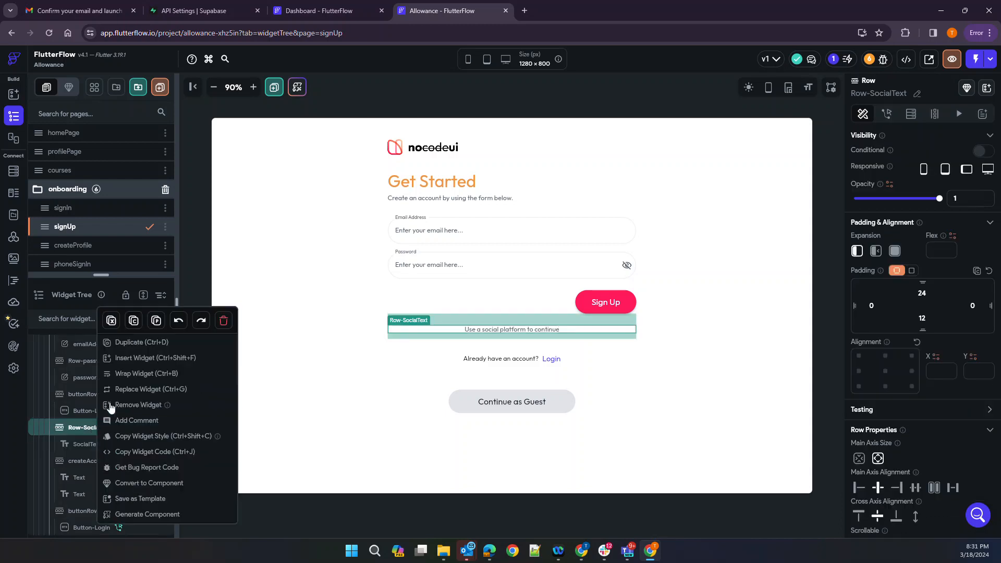
{"action": "left_click", "coordinate": [223, 321]}
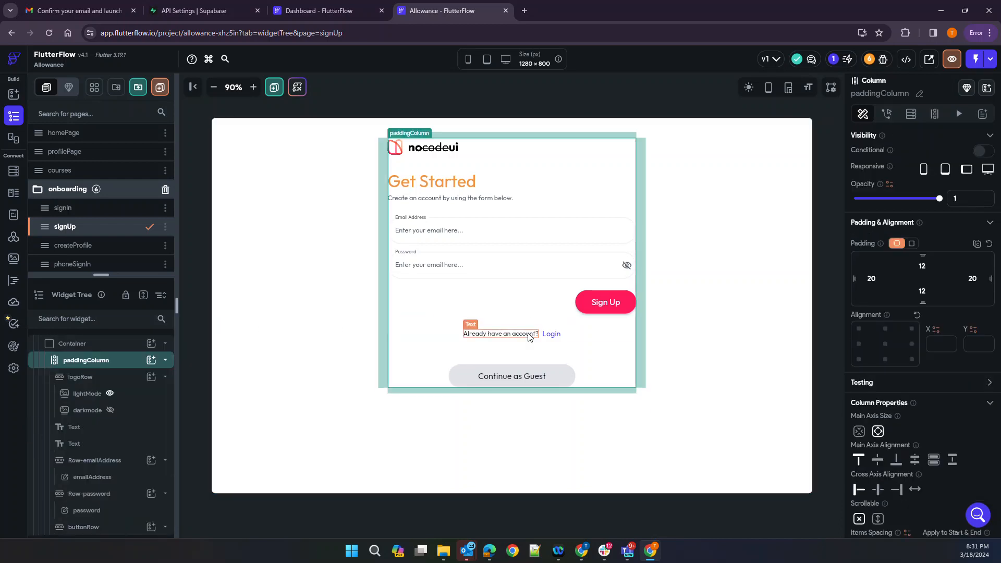
Delete the row holding the Continue as Guest button
{"action": "left_click", "coordinate": [722, 358]}
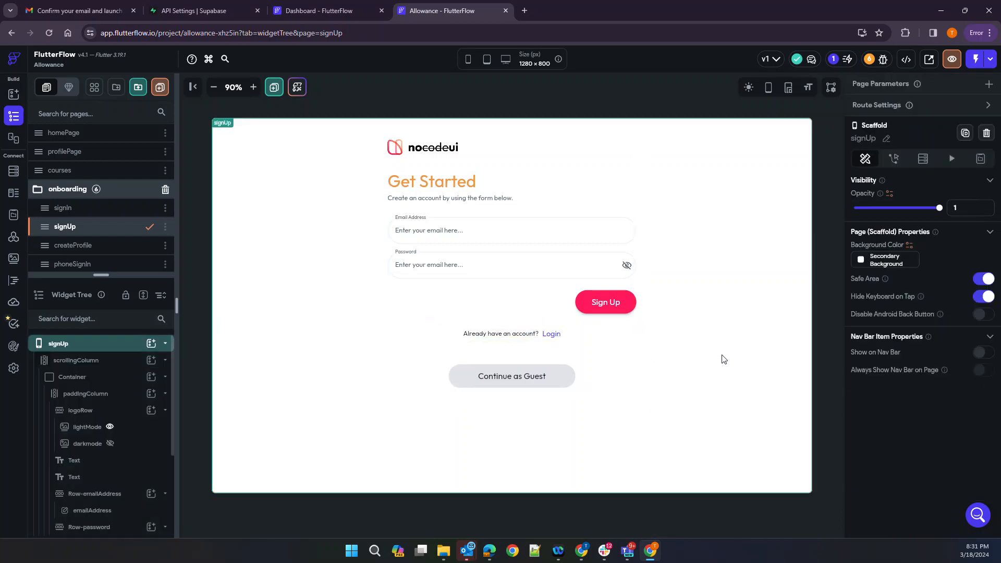
{"action": "left_click", "coordinate": [504, 385]}
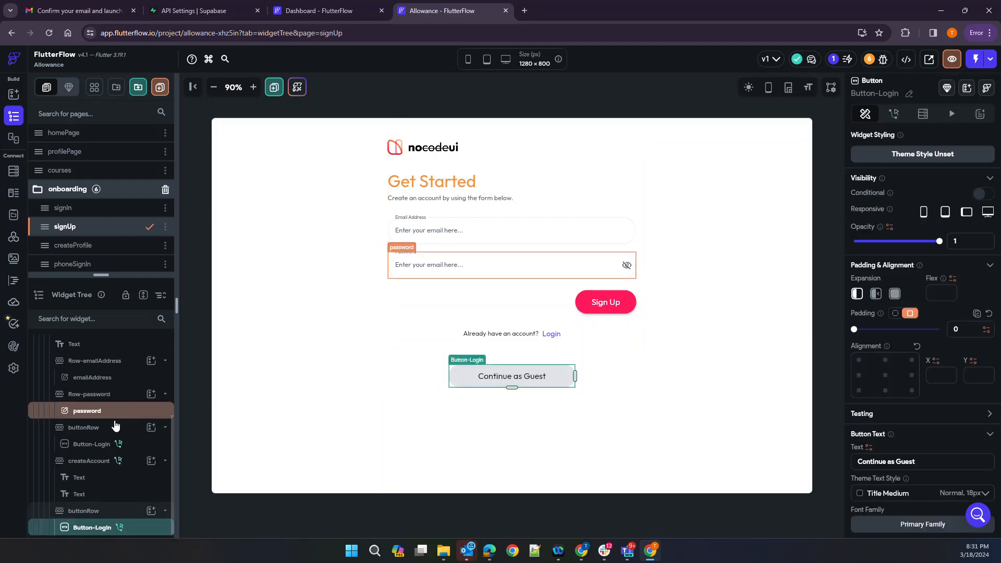
{"action": "left_click", "coordinate": [82, 510]}
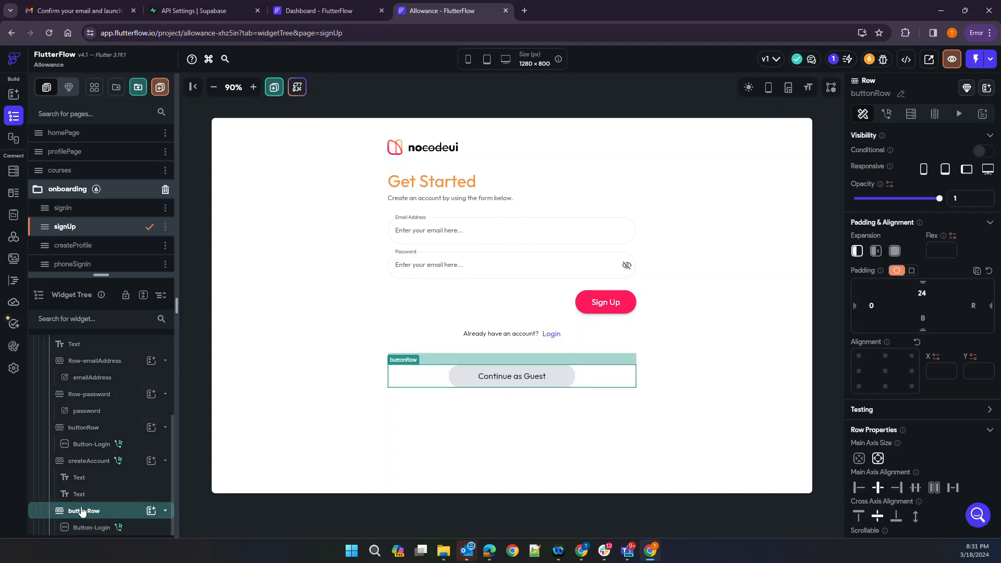
{"action": "right_click", "coordinate": [81, 511]}
{"action": "left_click", "coordinate": [215, 320]}
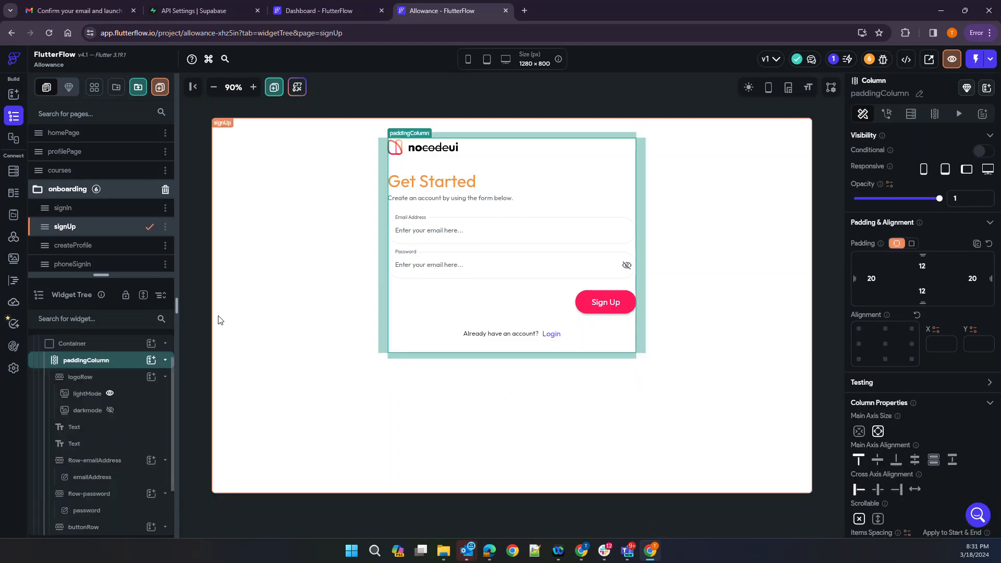
{"action": "left_click", "coordinate": [436, 399]}
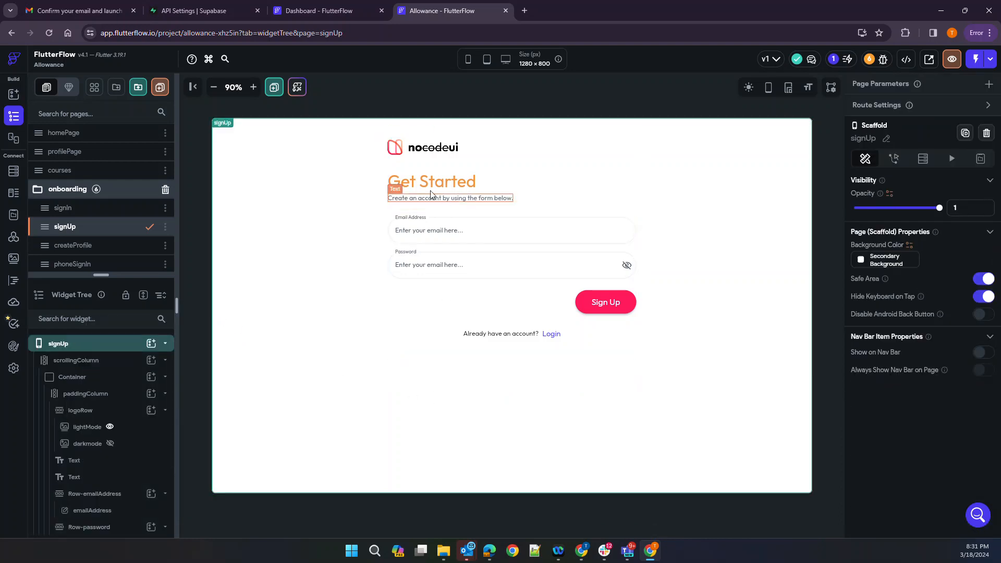
{"action": "left_click", "coordinate": [447, 233]}
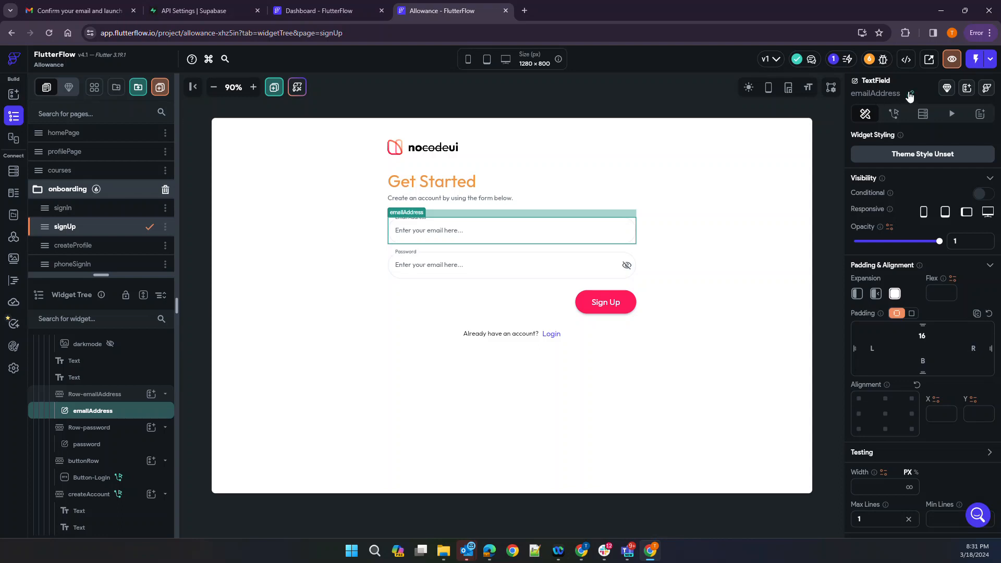
{"action": "left_click", "coordinate": [519, 267]}
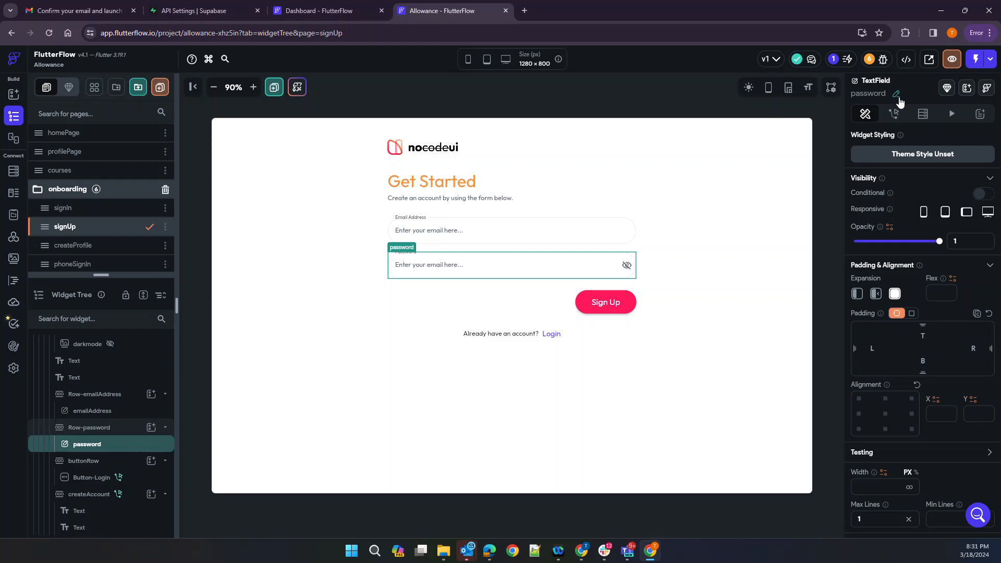
{"action": "left_click", "coordinate": [625, 307]}
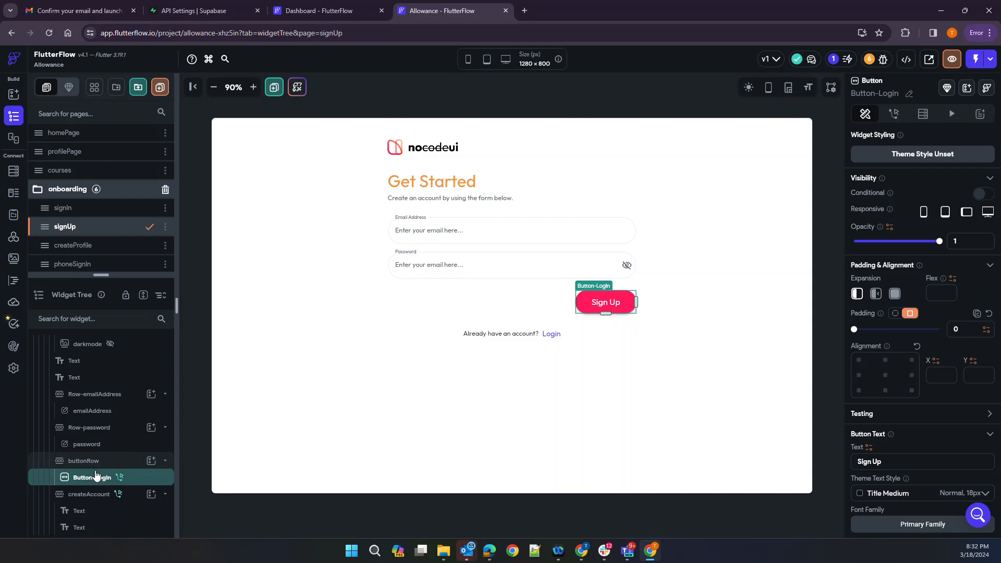
Open the Sign Up button's action flow and browse the Supabase database actions without changing anything
{"action": "left_click", "coordinate": [894, 116]}
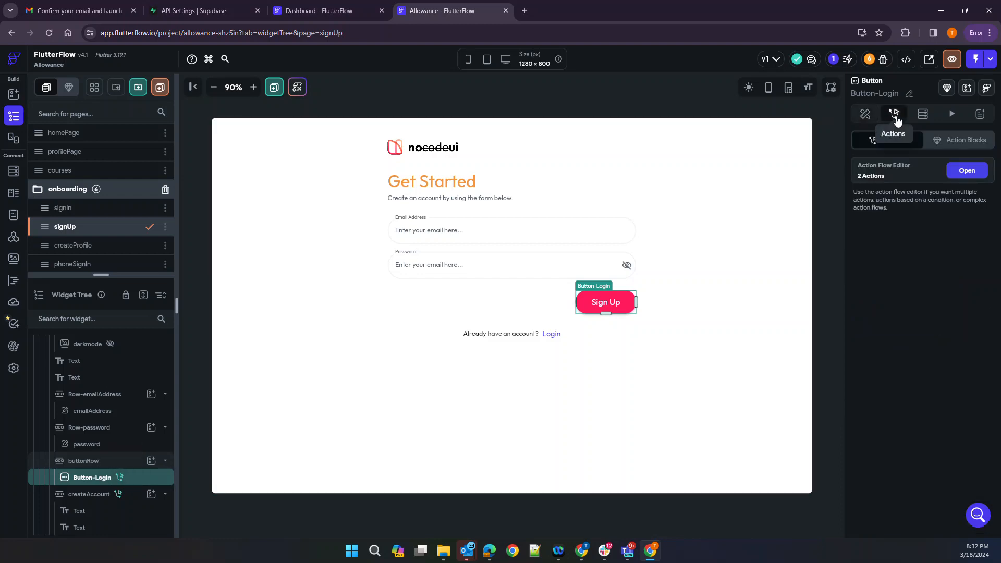
{"action": "left_click", "coordinate": [966, 172]}
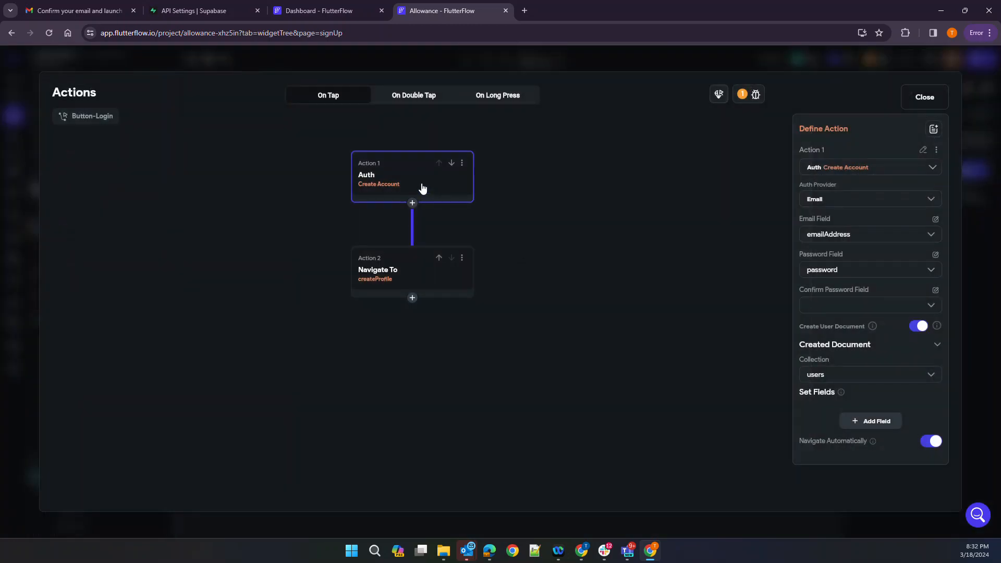
{"action": "left_click", "coordinate": [910, 171]}
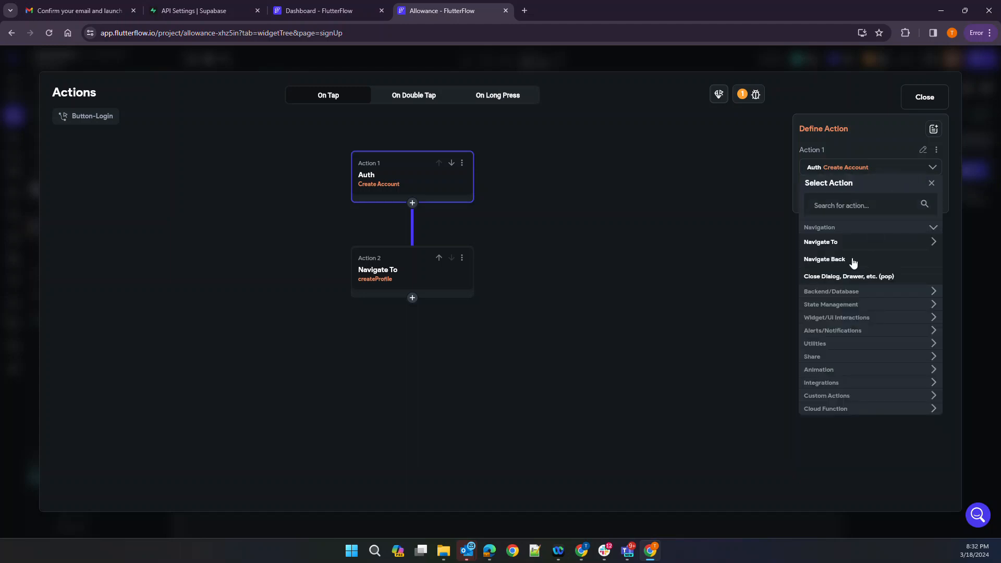
{"action": "left_click", "coordinate": [839, 292]}
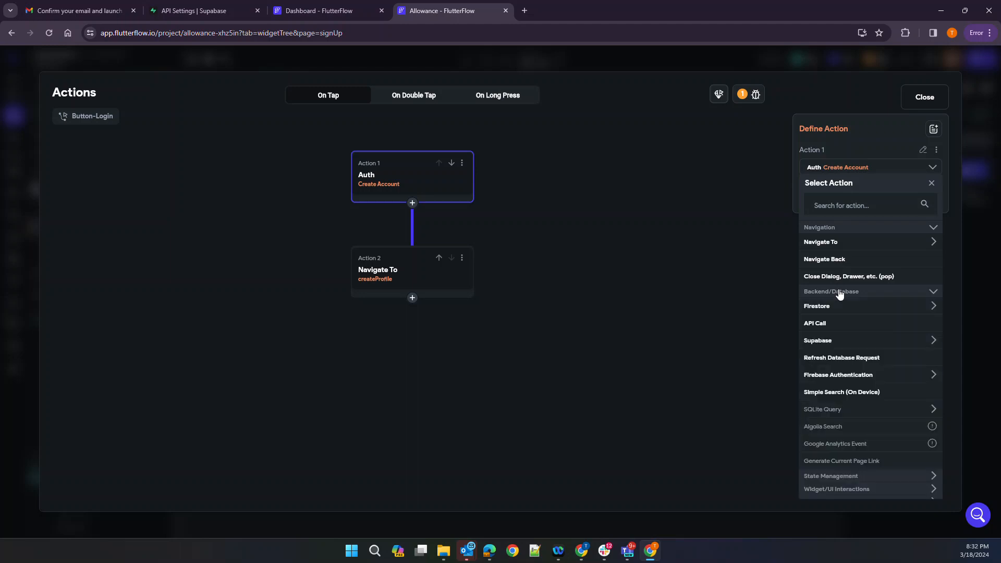
{"action": "left_click", "coordinate": [826, 341]}
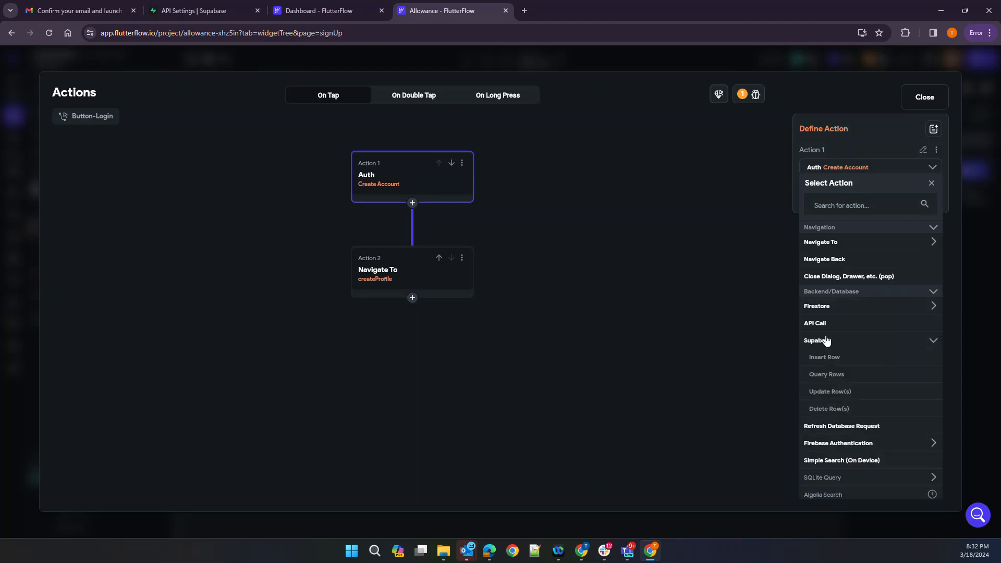
{"action": "scroll", "coordinate": [844, 442], "scroll_direction": "down", "scroll_amount": 1}
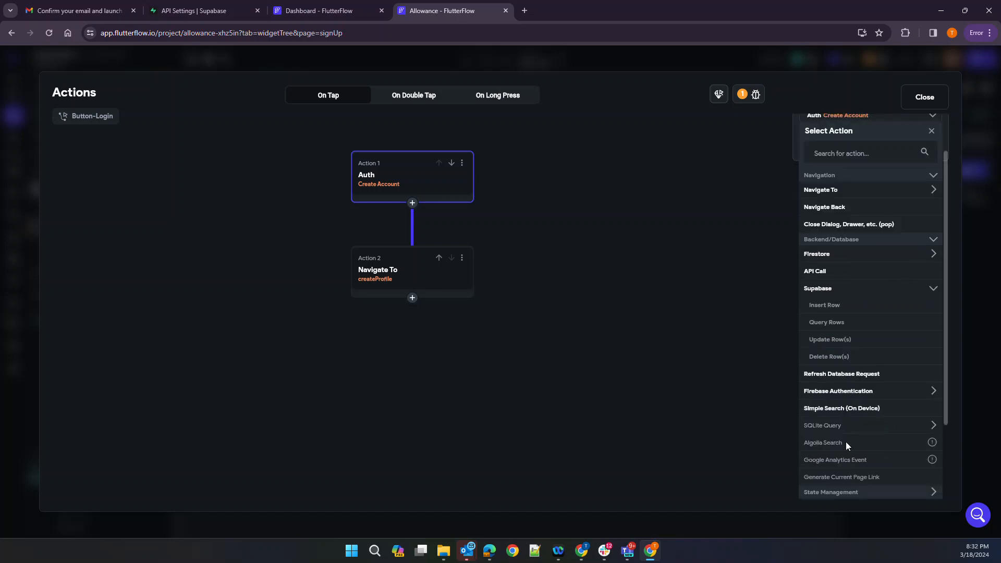
{"action": "scroll", "coordinate": [845, 442], "scroll_direction": "up", "scroll_amount": 1}
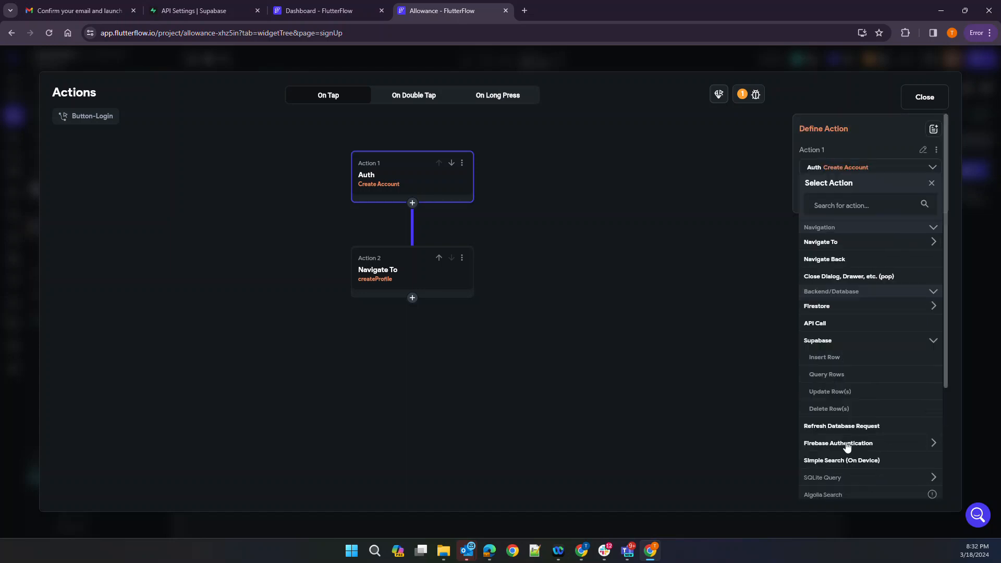
{"action": "left_click", "coordinate": [711, 339]}
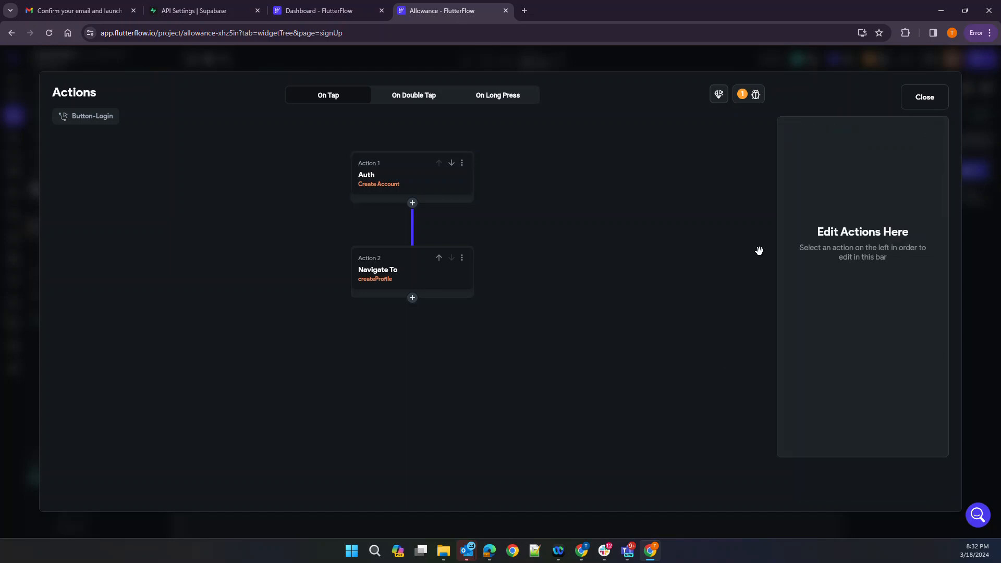
{"action": "left_click", "coordinate": [924, 99]}
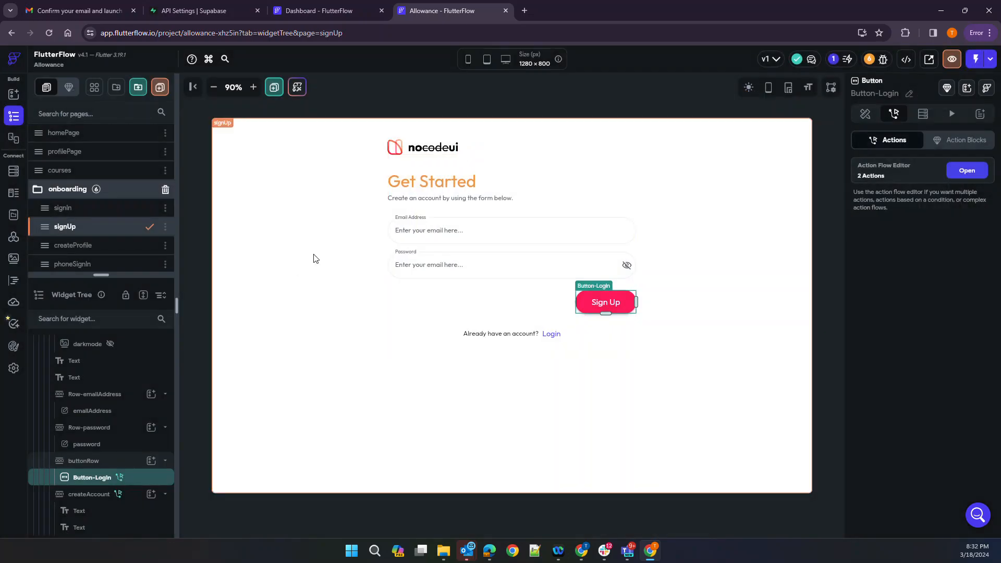
Change Authentication Type from Firebase to Supabase under App Settings > Authentication
{"action": "left_click", "coordinate": [15, 369]}
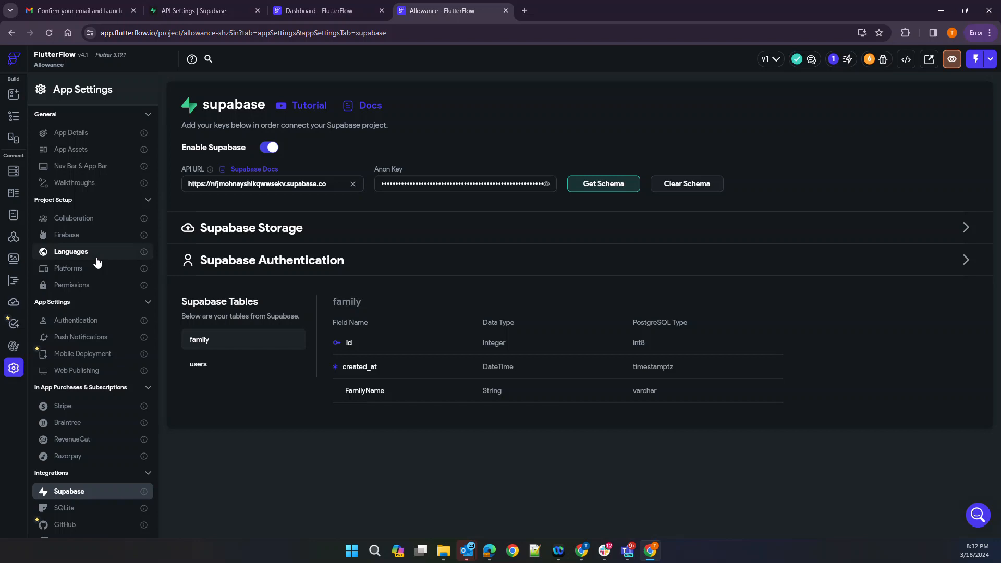
{"action": "left_click", "coordinate": [69, 321]}
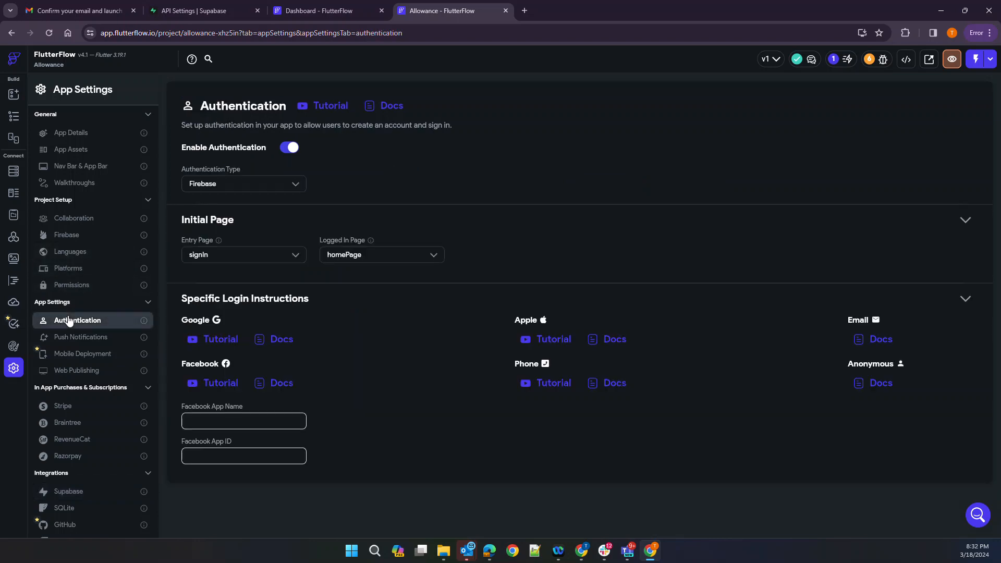
{"action": "left_click", "coordinate": [230, 190]}
{"action": "left_click", "coordinate": [224, 211]}
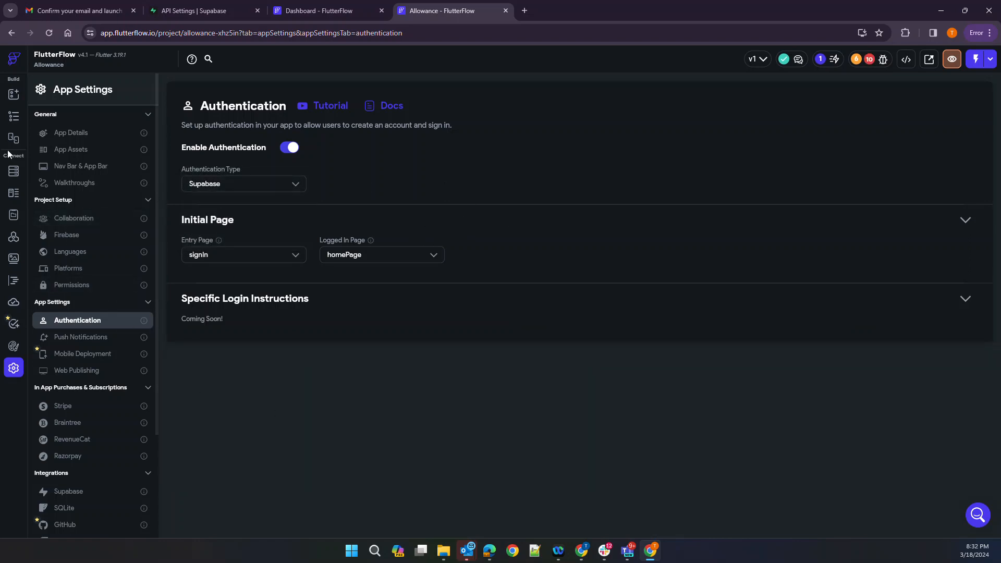
{"action": "left_click", "coordinate": [11, 118]}
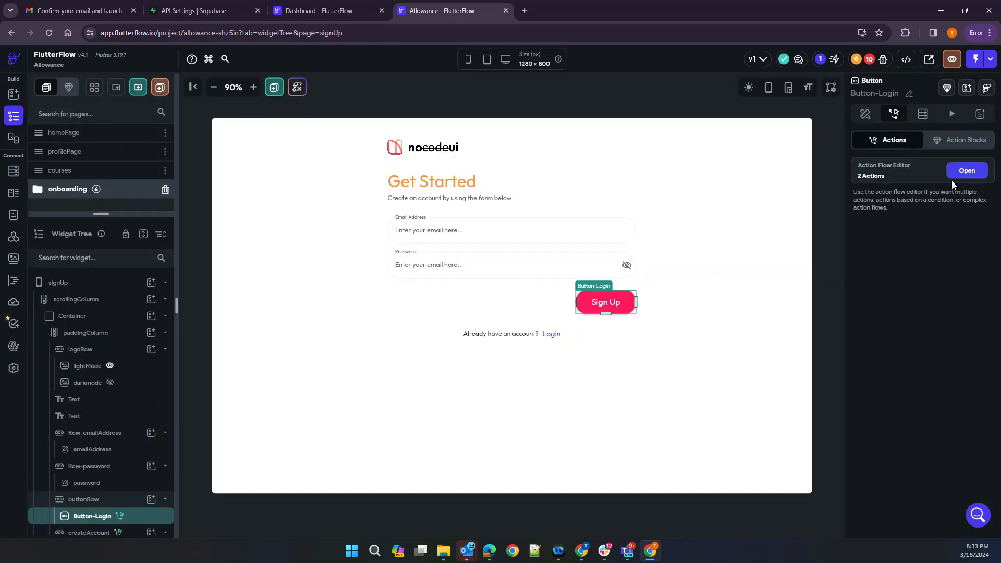
Make the Sign Up button's first action Supabase Create Account, using password as confirm password
{"action": "left_click", "coordinate": [966, 170]}
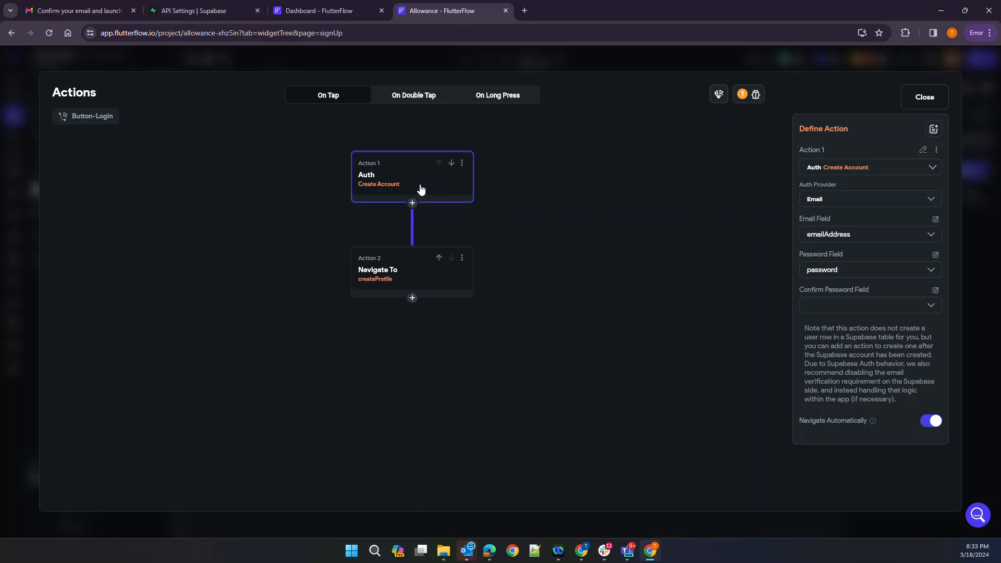
{"action": "left_click", "coordinate": [886, 166]}
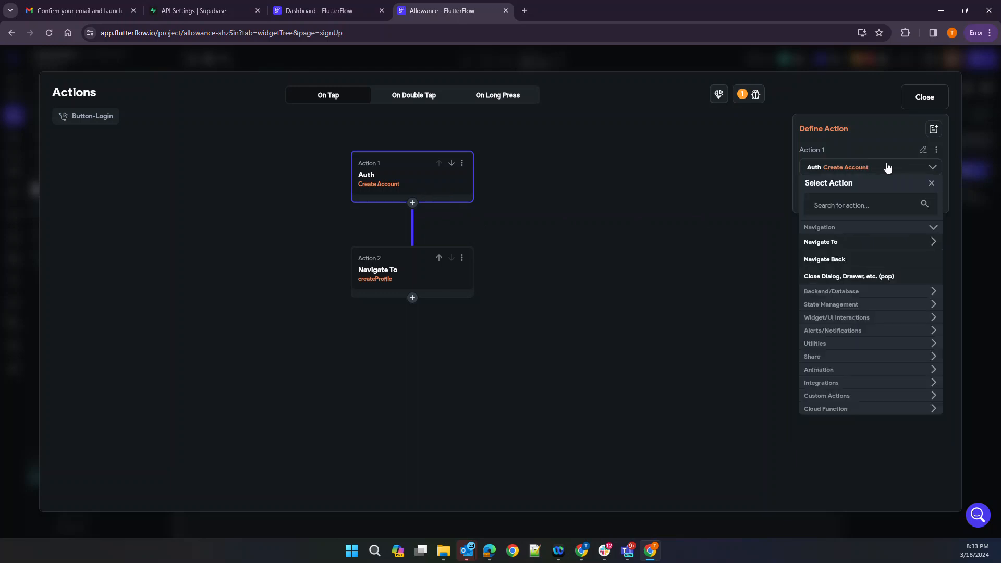
{"action": "left_click", "coordinate": [821, 291]}
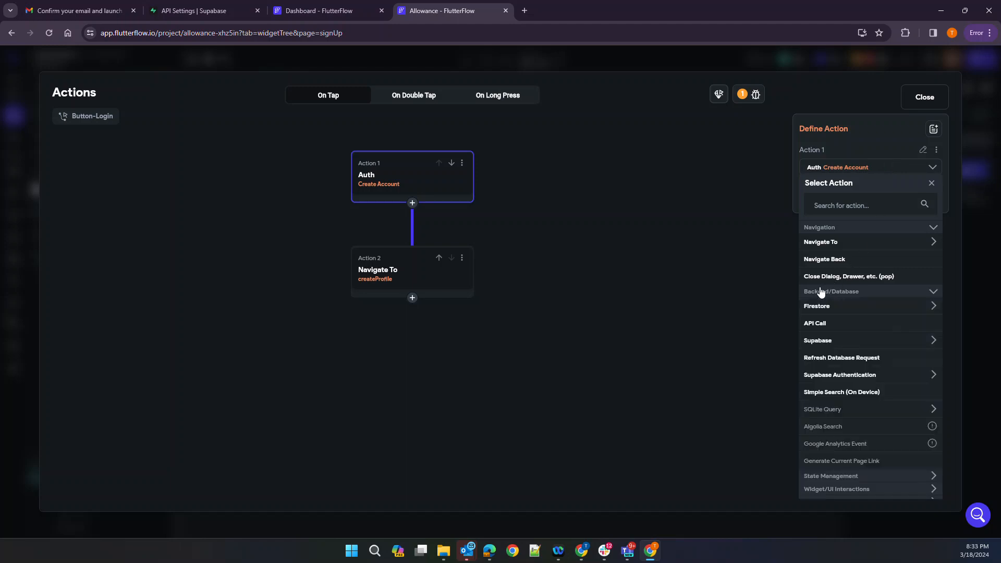
{"action": "left_click", "coordinate": [827, 377]}
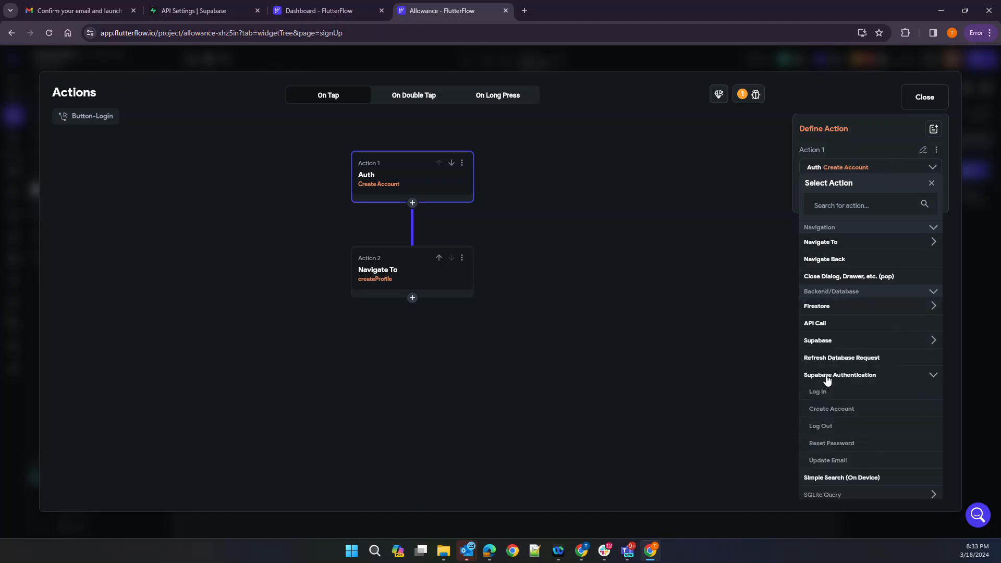
{"action": "left_click", "coordinate": [832, 409]}
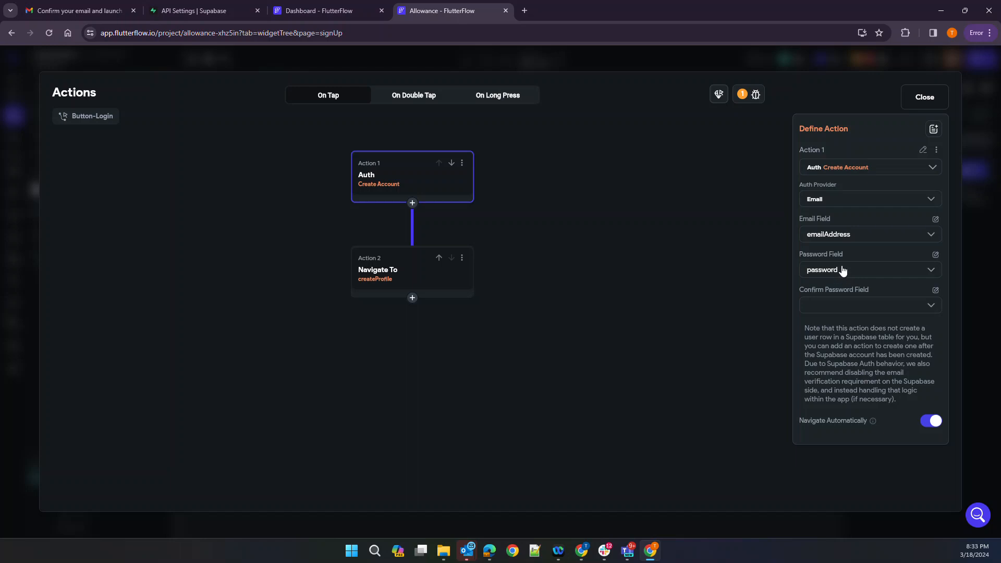
{"action": "left_click", "coordinate": [828, 308]}
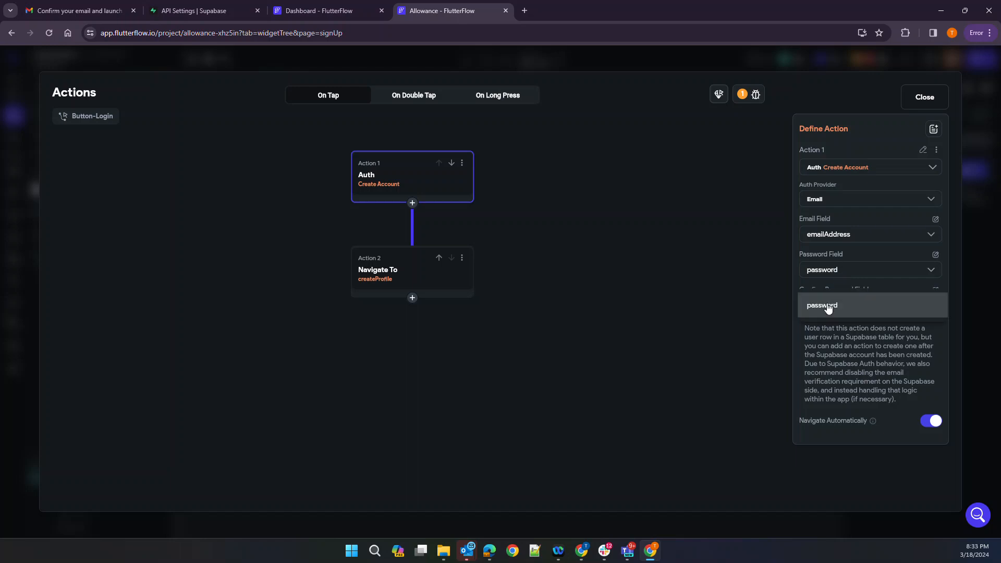
{"action": "left_click", "coordinate": [828, 308]}
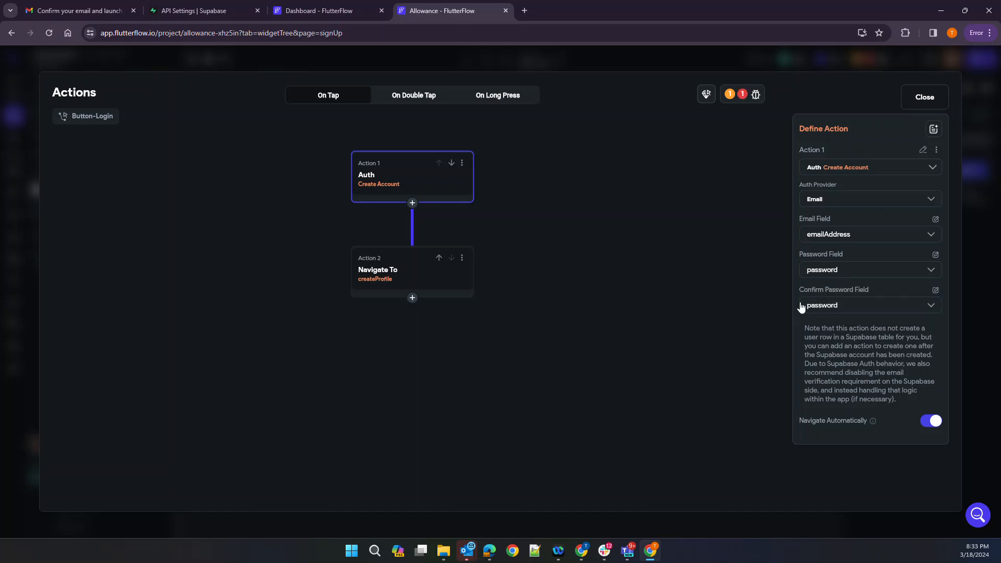
Check the project errors and close the action editor, back to the signUp page
{"action": "left_click", "coordinate": [745, 99]}
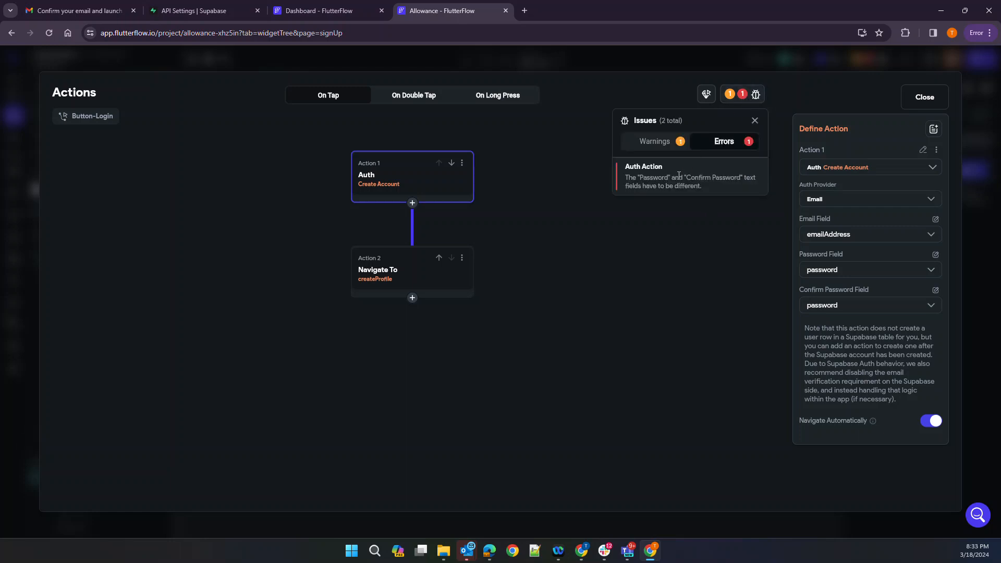
{"action": "left_click", "coordinate": [682, 268]}
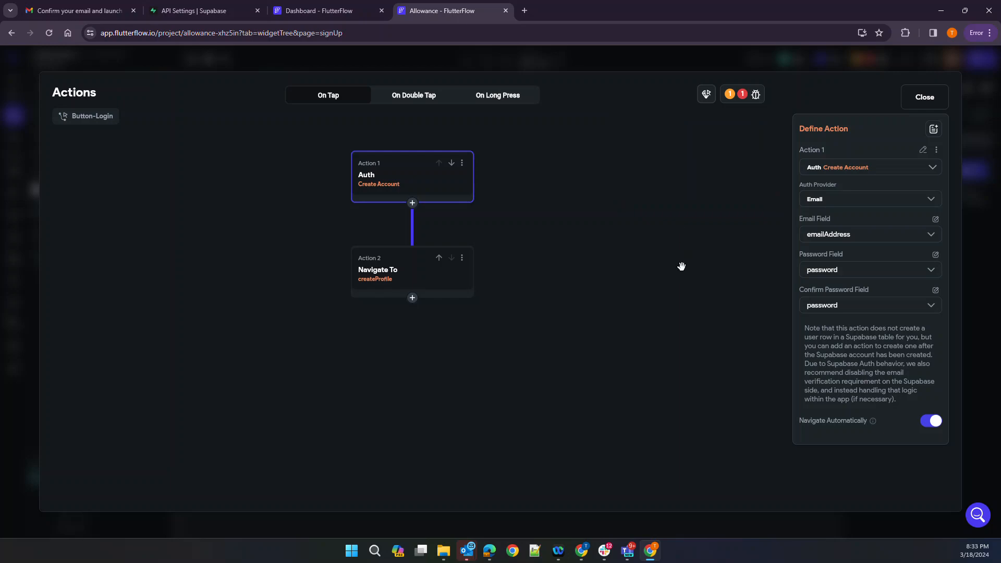
{"action": "left_click", "coordinate": [923, 97]}
{"action": "left_click", "coordinate": [702, 345]}
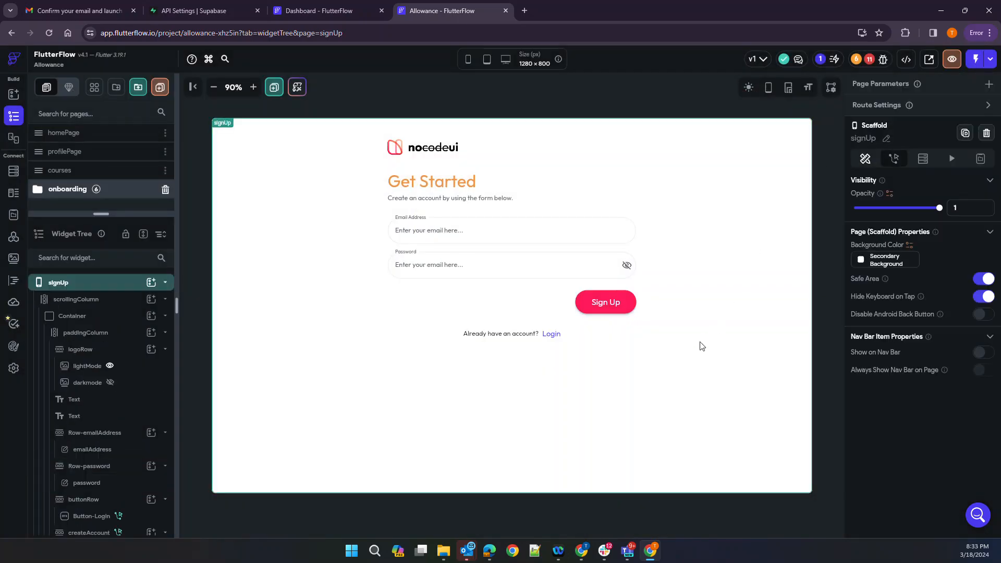
Duplicate Row-password in the widget tree, dismissing the clipboard permission prompt along the way
{"action": "left_click", "coordinate": [504, 268]}
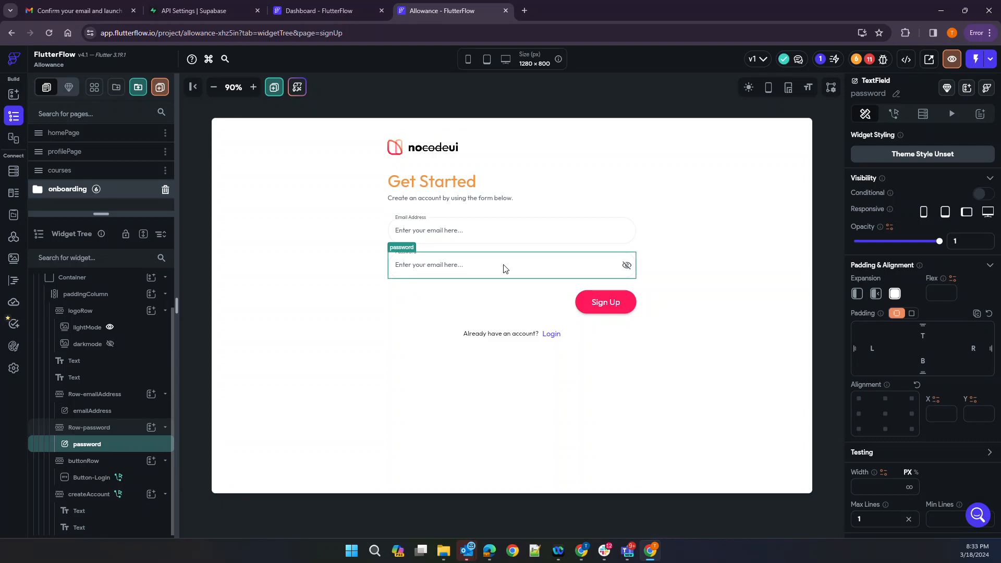
{"action": "left_click", "coordinate": [86, 429]}
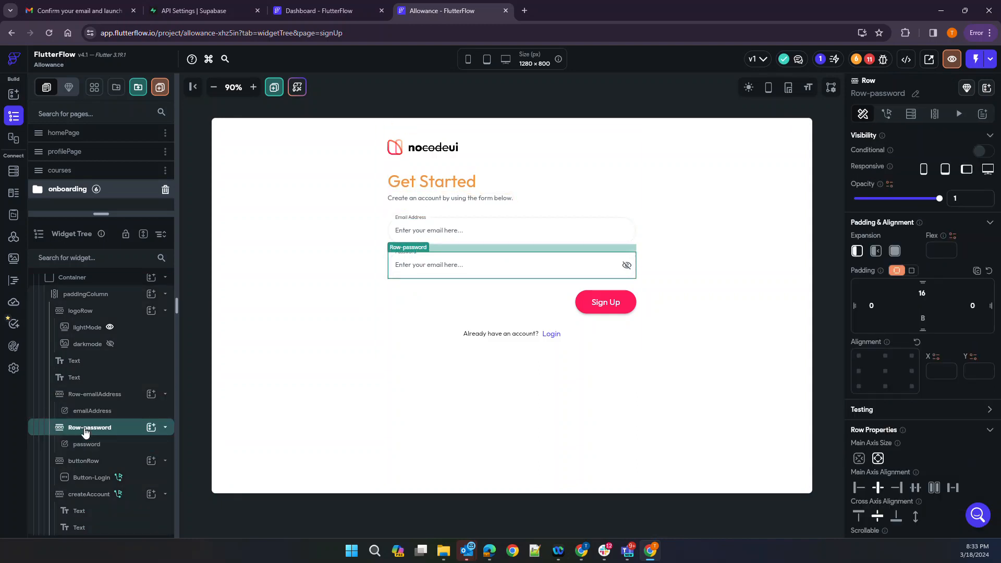
{"action": "right_click", "coordinate": [85, 433]}
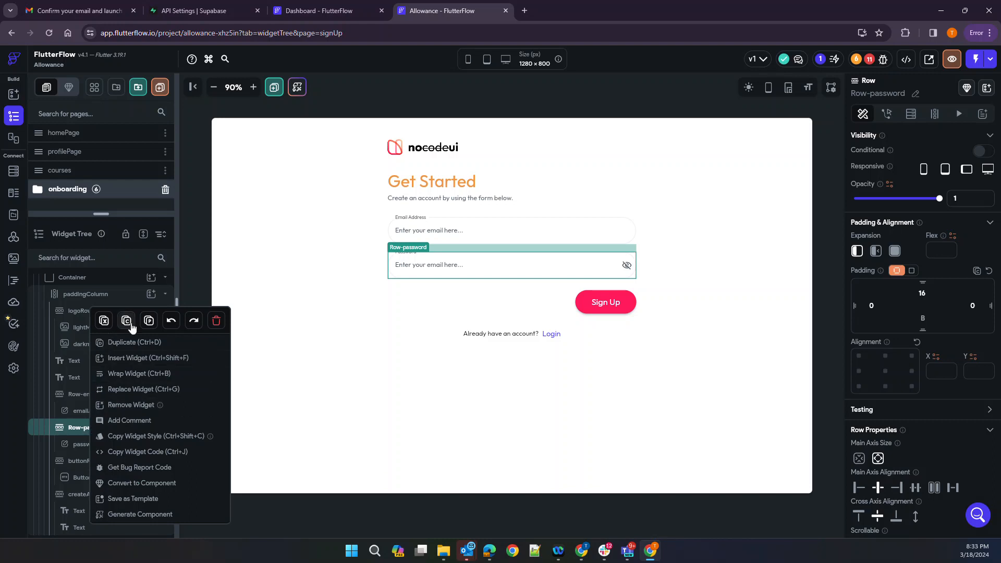
{"action": "left_click", "coordinate": [135, 348]}
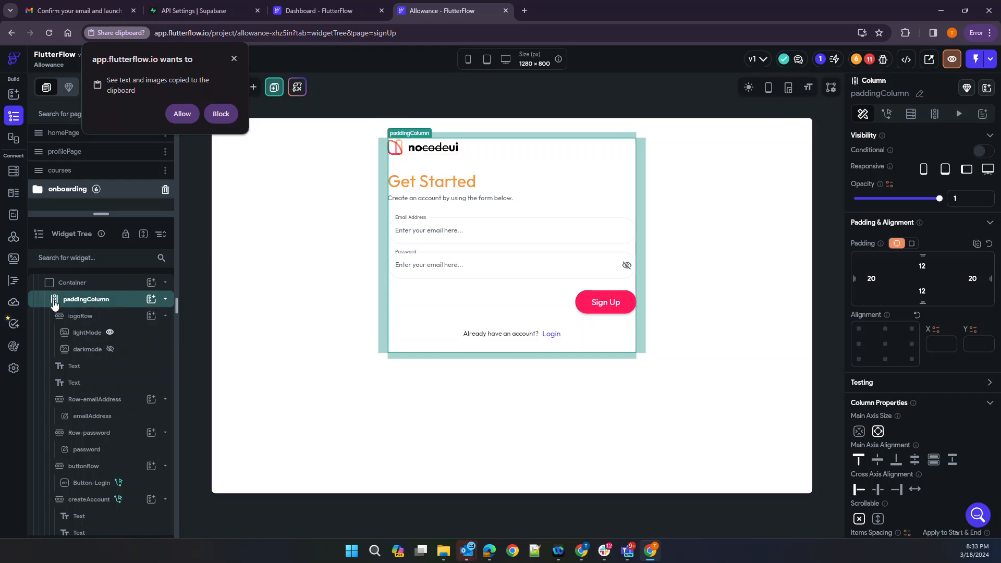
{"action": "left_click", "coordinate": [79, 400]}
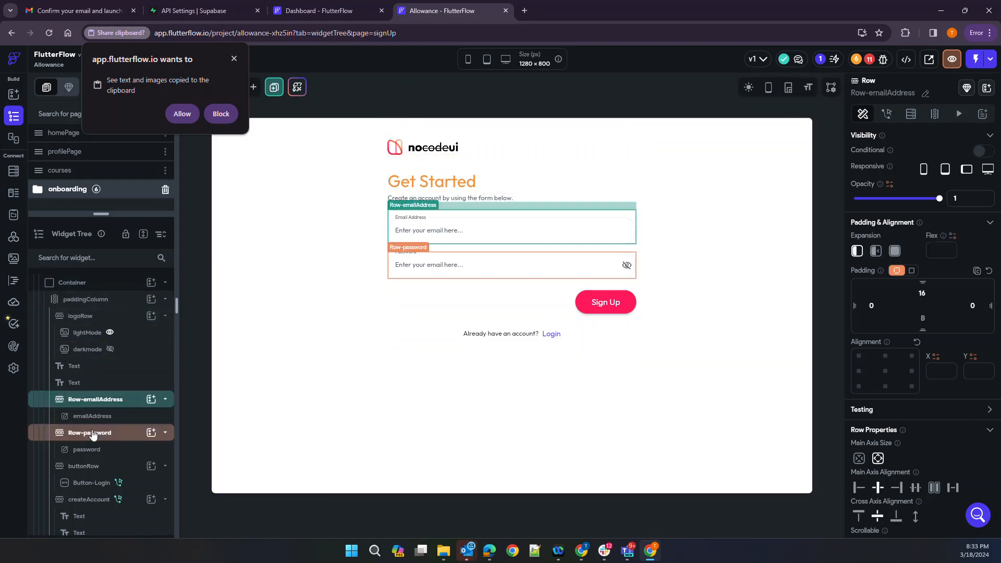
{"action": "left_click", "coordinate": [91, 432]}
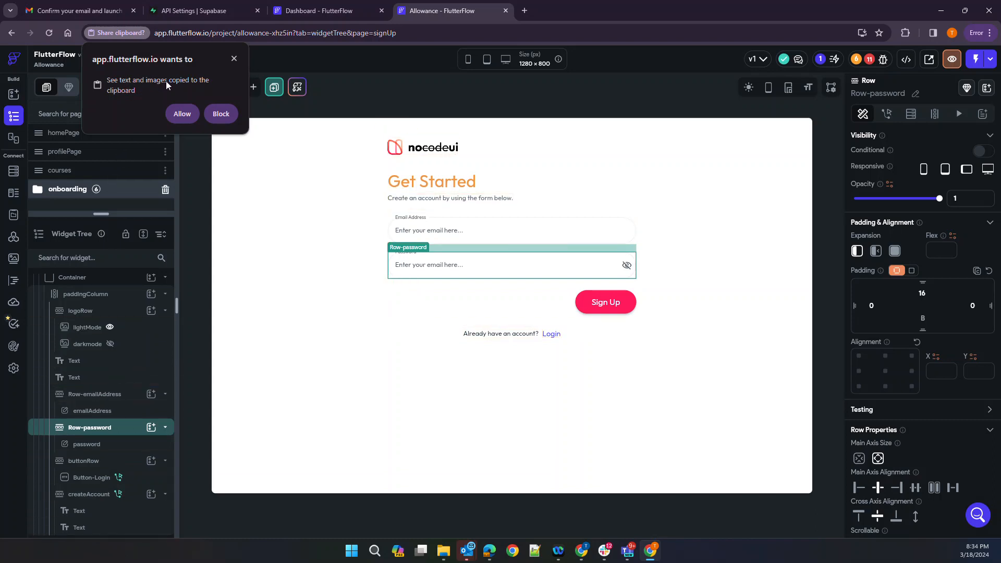
{"action": "left_click", "coordinate": [180, 113]}
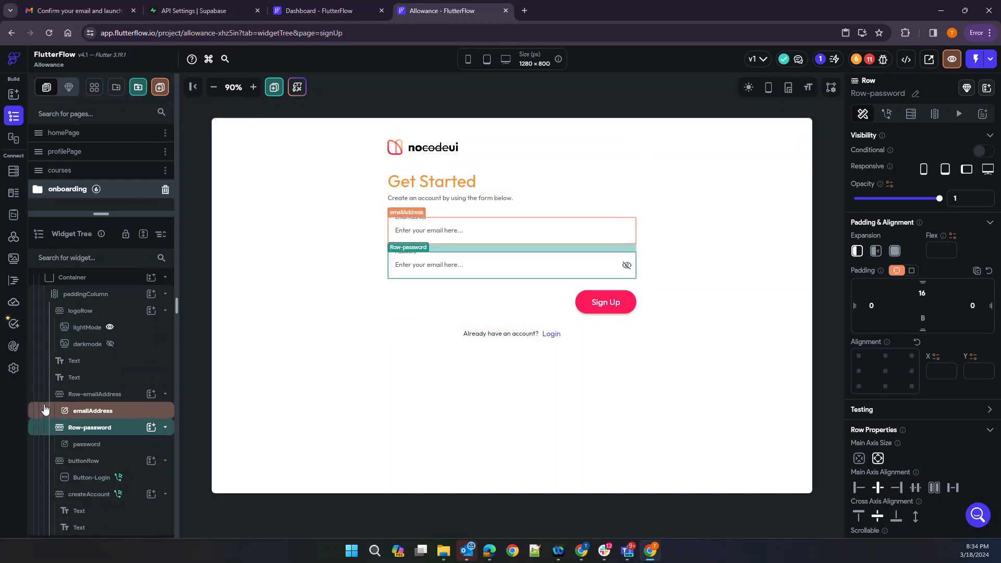
{"action": "right_click", "coordinate": [87, 434]}
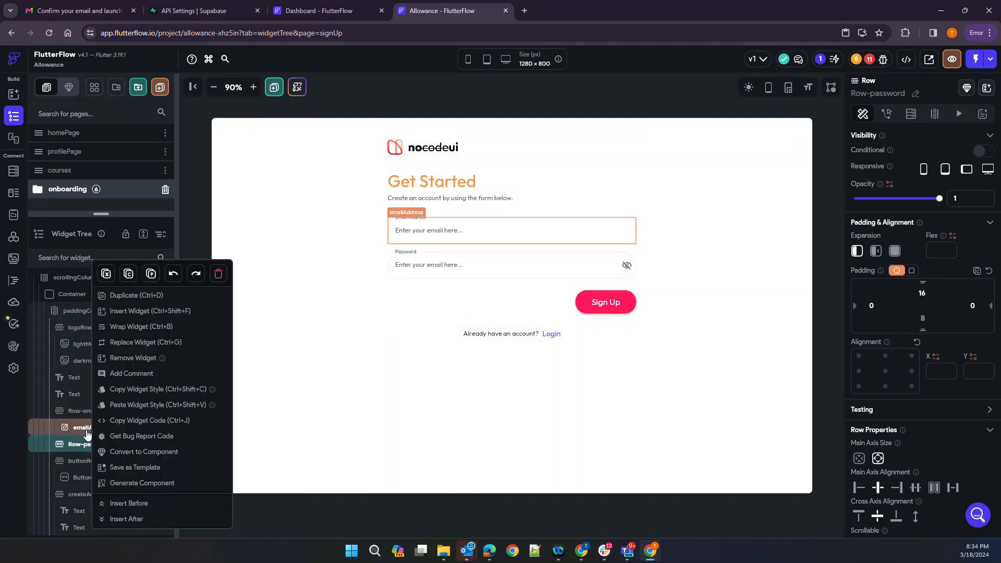
{"action": "left_click", "coordinate": [75, 444]}
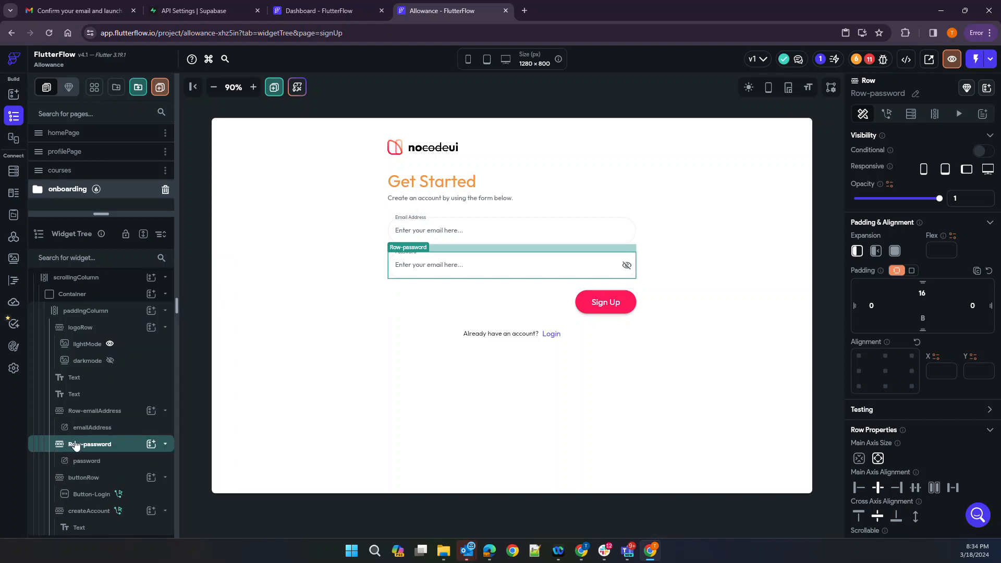
{"action": "right_click", "coordinate": [76, 446]}
{"action": "left_click", "coordinate": [139, 295]}
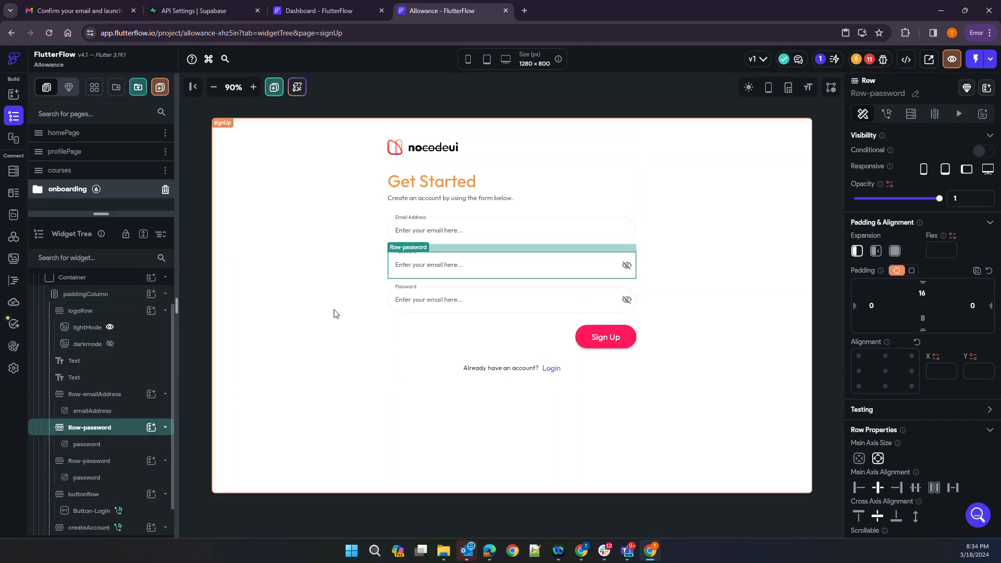
Rename the duplicated row holding the second password field to Row-PasswordConfirm
{"action": "left_click", "coordinate": [469, 305]}
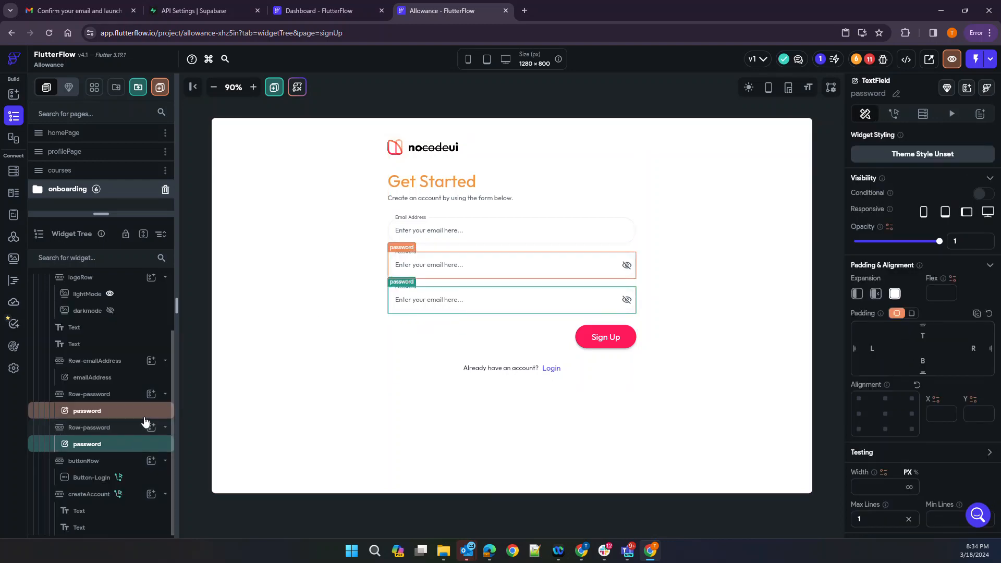
{"action": "left_click", "coordinate": [88, 427]}
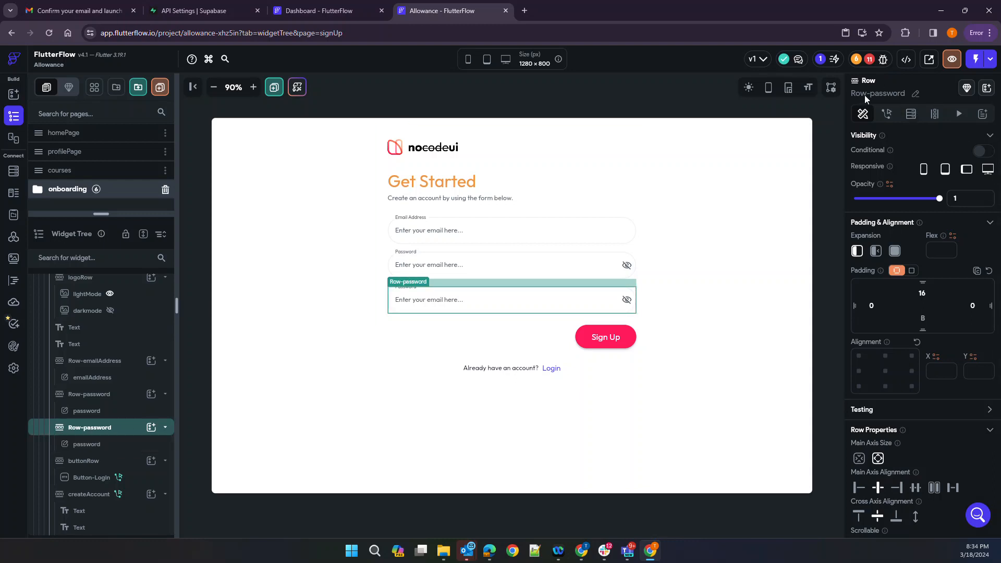
{"action": "left_click", "coordinate": [915, 96]}
{"action": "type", "text": "Row-"}
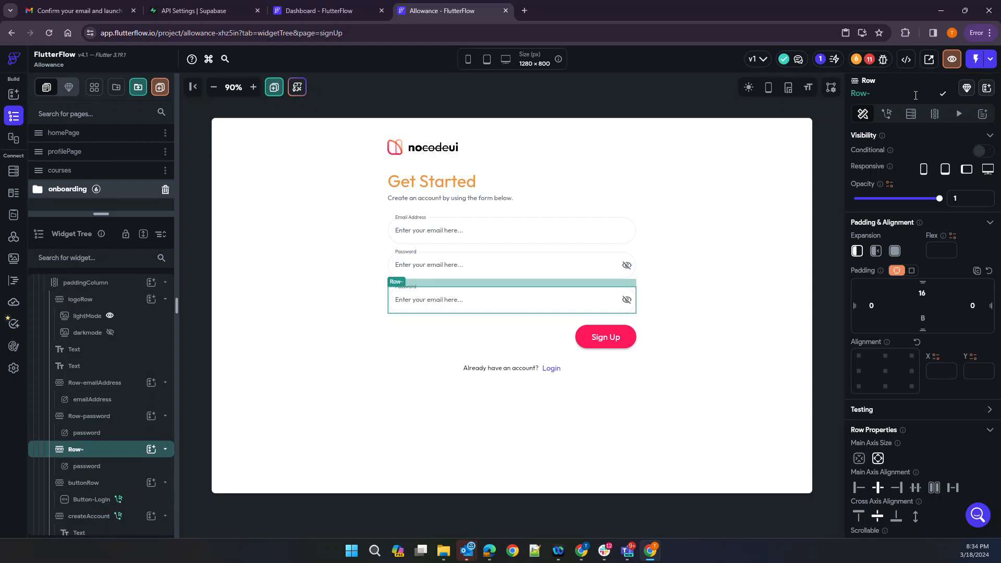
{"action": "type", "text": "PasswordConfirm"}
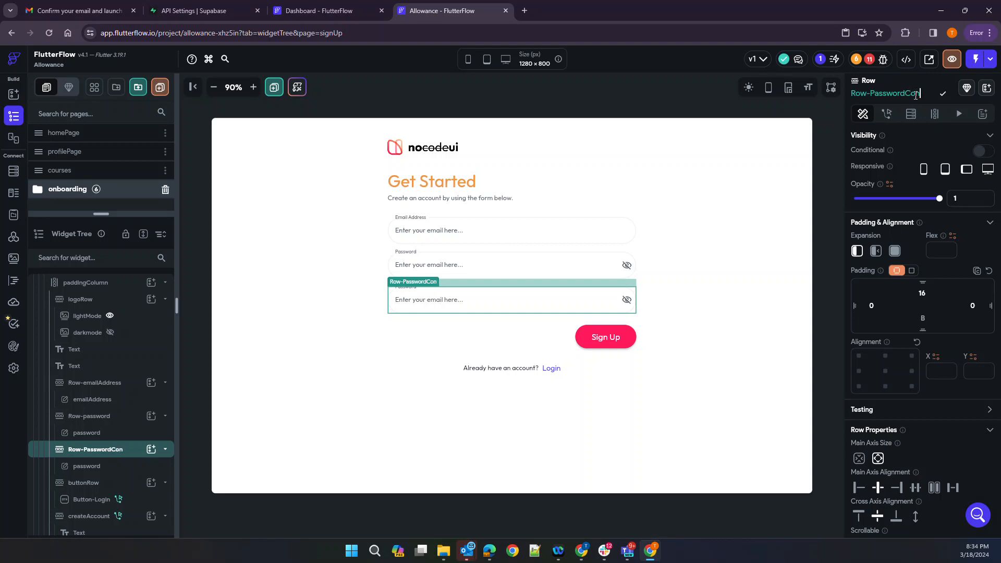
Rename the text field inside that row to passwordConfirm
{"action": "left_click", "coordinate": [76, 469]}
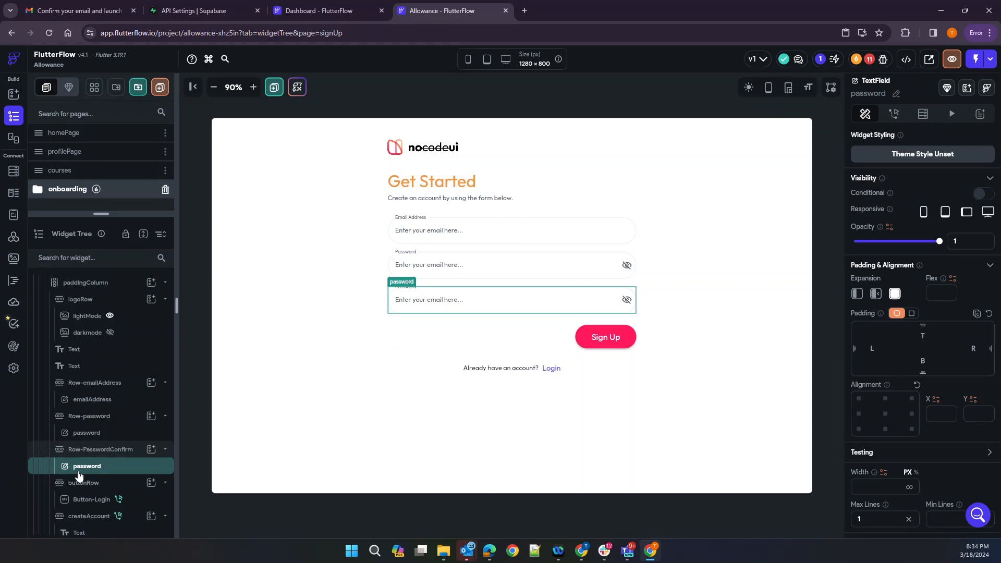
{"action": "left_click", "coordinate": [895, 94]}
{"action": "type", "text": "p"}
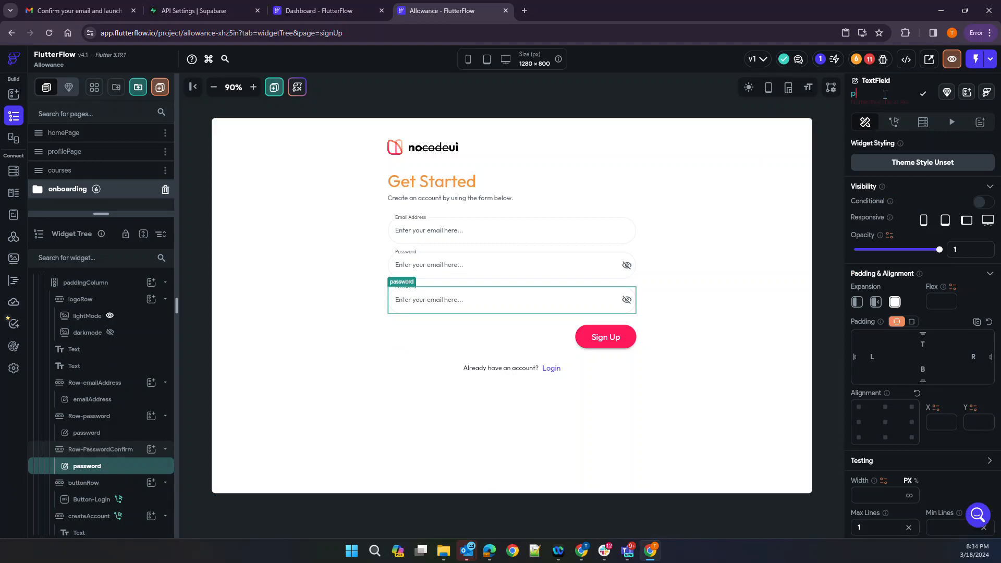
{"action": "type", "text": "asswordConfirm"}
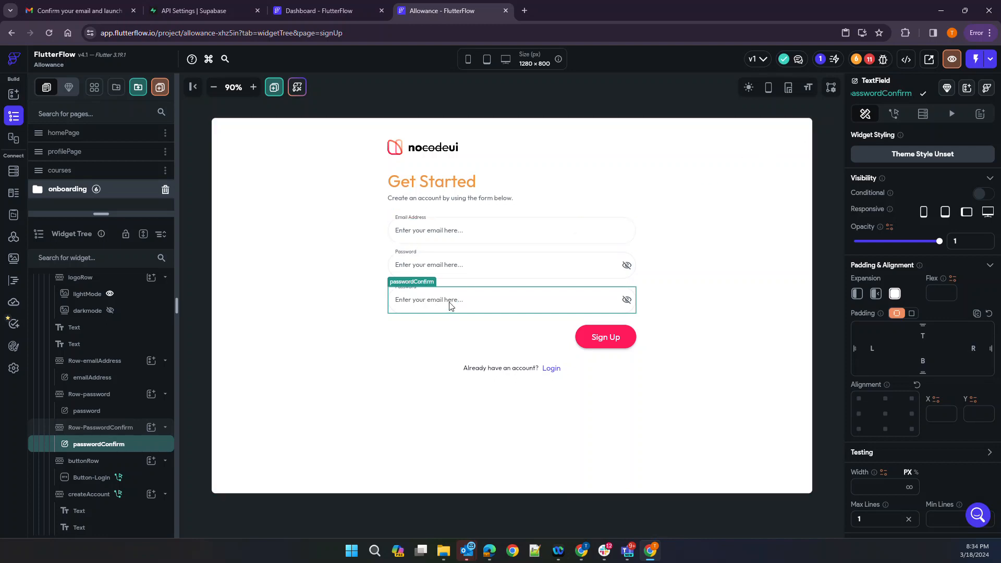
Change the passwordConfirm field's hint text to 'Please confirm your email here...'
{"action": "left_click", "coordinate": [698, 309]}
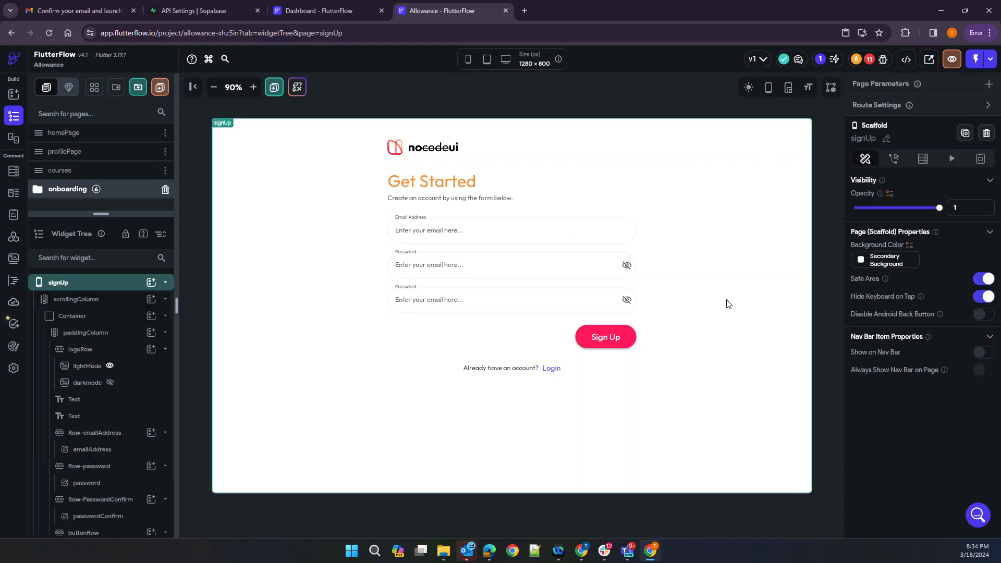
{"action": "left_click", "coordinate": [535, 312]}
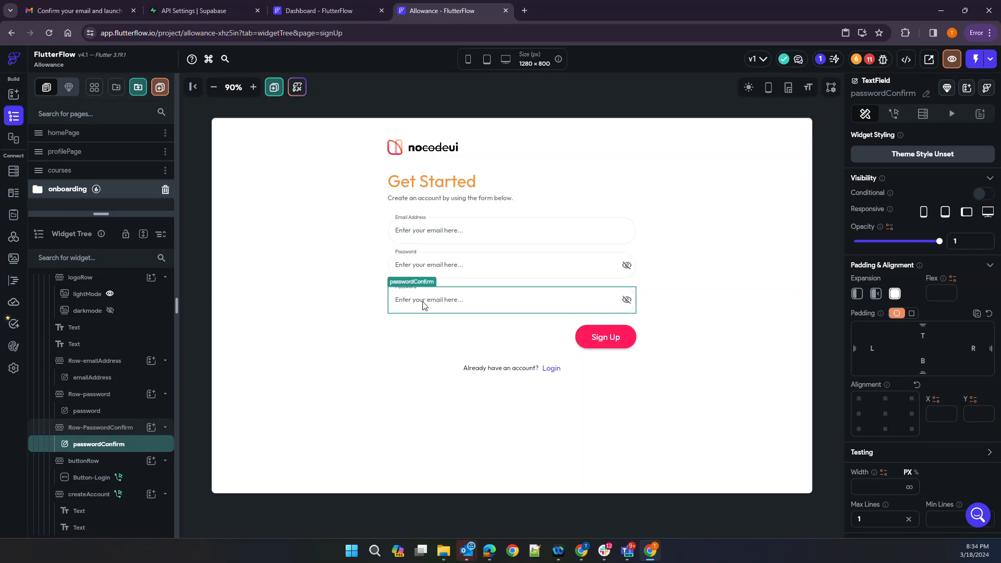
{"action": "scroll", "coordinate": [905, 373], "scroll_direction": "down", "scroll_amount": 10}
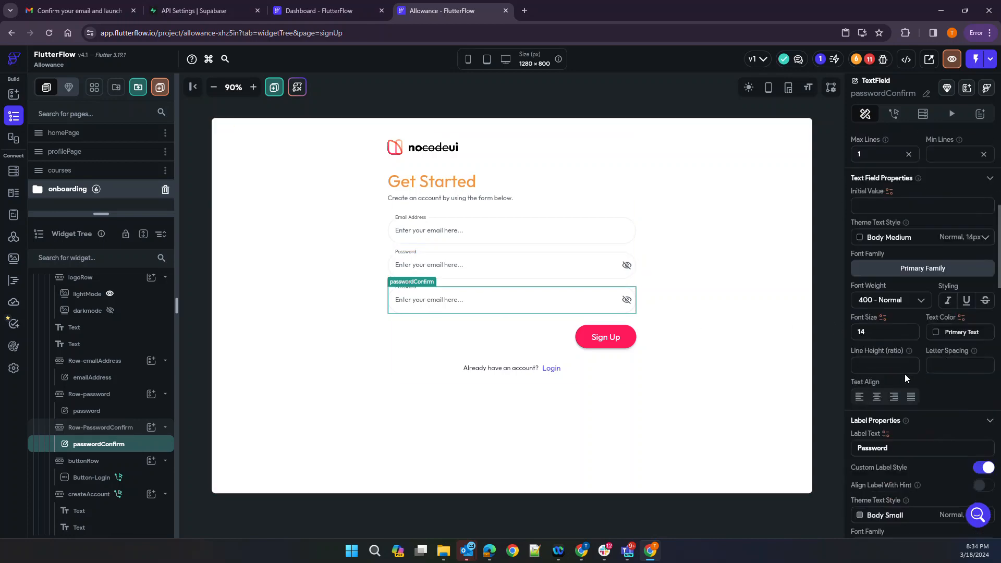
{"action": "scroll", "coordinate": [905, 374], "scroll_direction": "down", "scroll_amount": 8}
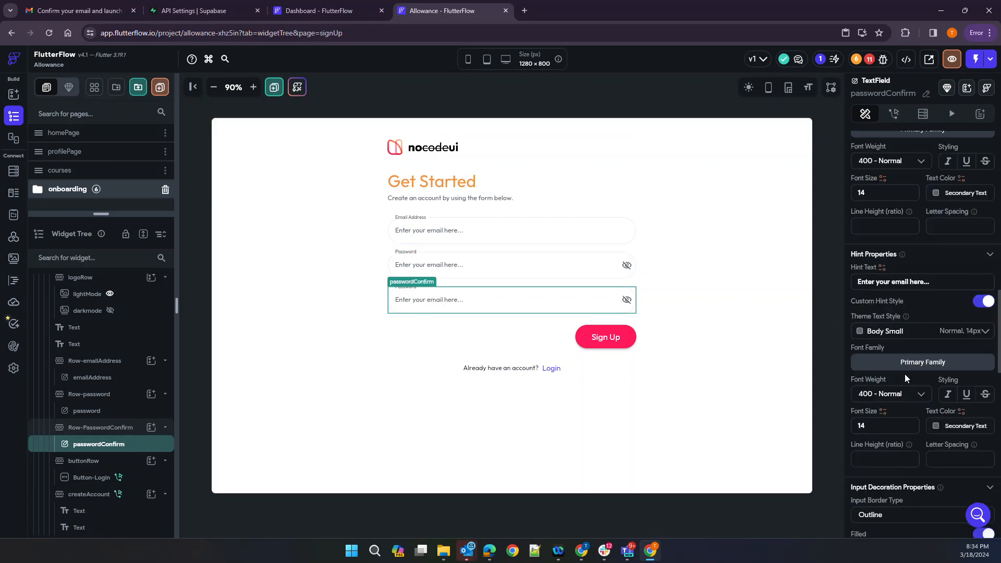
{"action": "scroll", "coordinate": [904, 374], "scroll_direction": "down", "scroll_amount": 5}
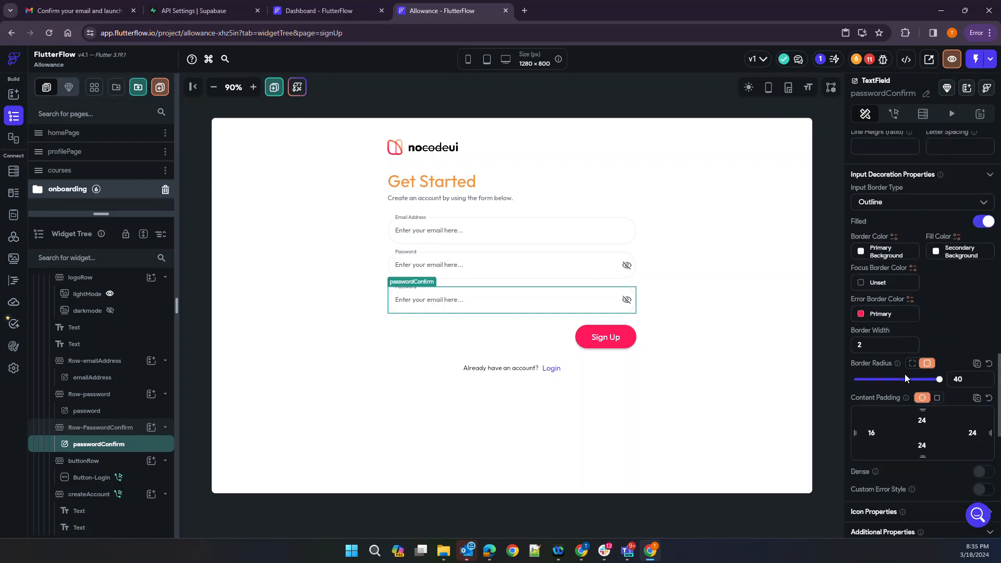
{"action": "scroll", "coordinate": [904, 374], "scroll_direction": "down", "scroll_amount": 8}
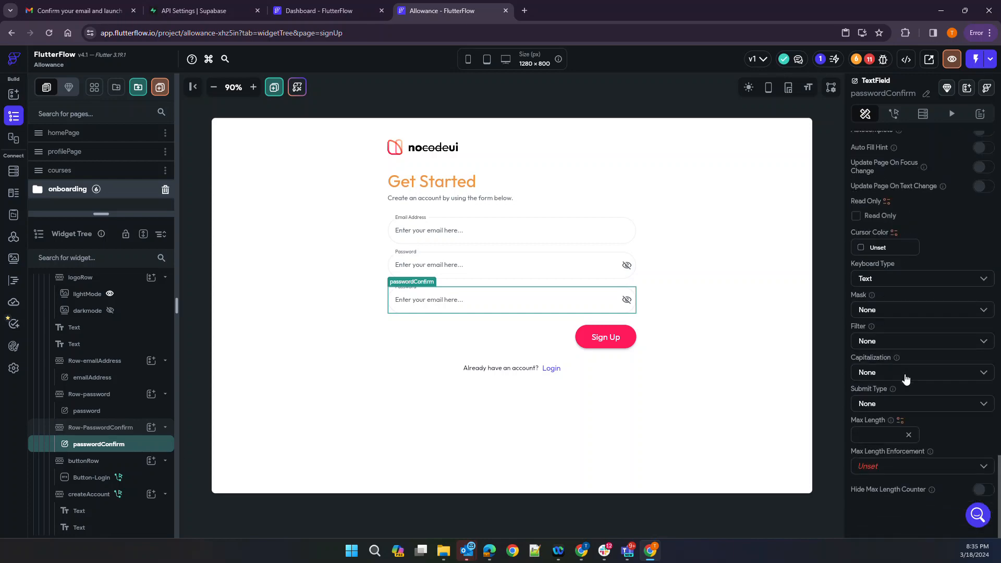
{"action": "scroll", "coordinate": [905, 379], "scroll_direction": "up", "scroll_amount": 15}
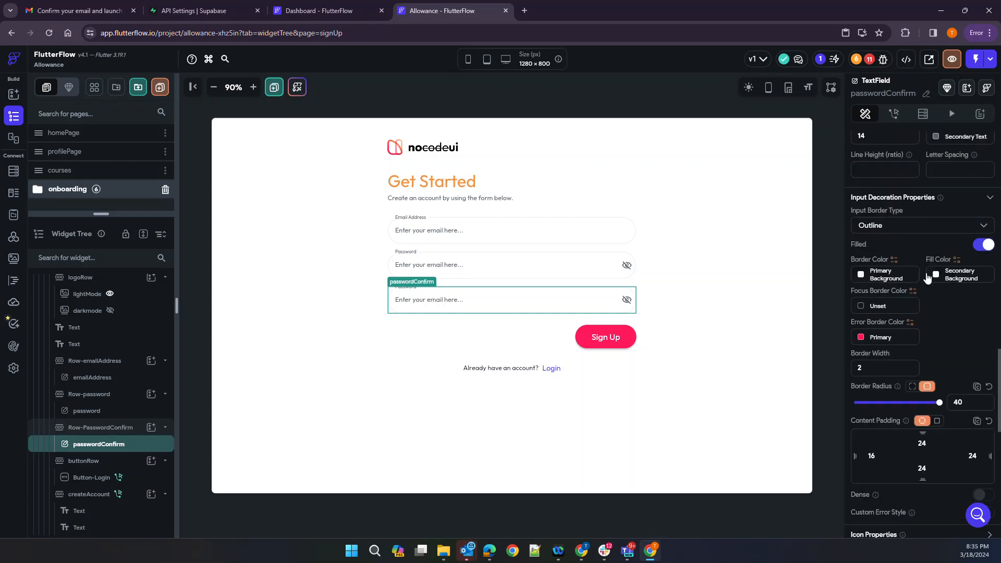
{"action": "scroll", "coordinate": [914, 276], "scroll_direction": "up", "scroll_amount": 4}
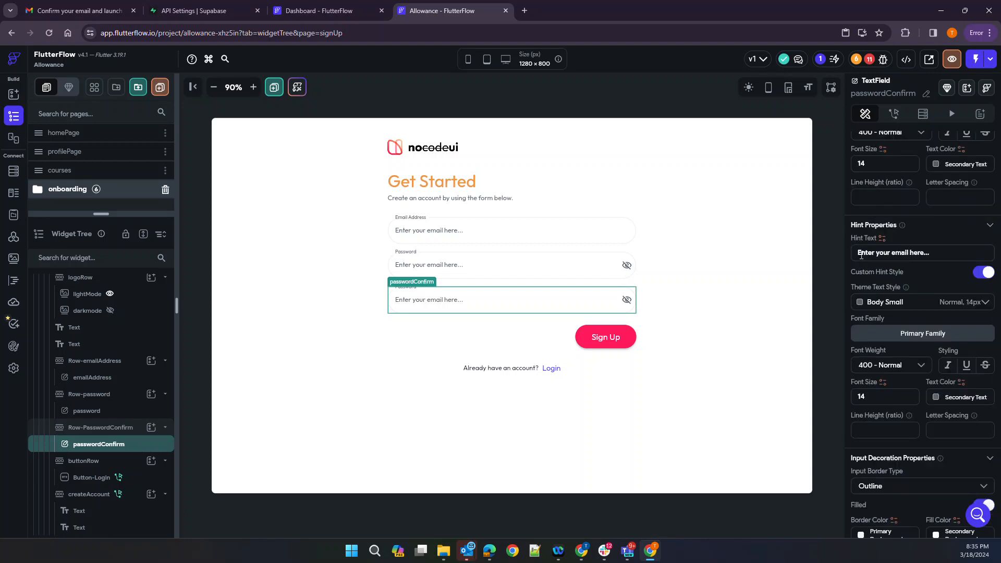
{"action": "left_click_drag", "start_coordinate": [860, 253], "coordinate": [972, 259]}
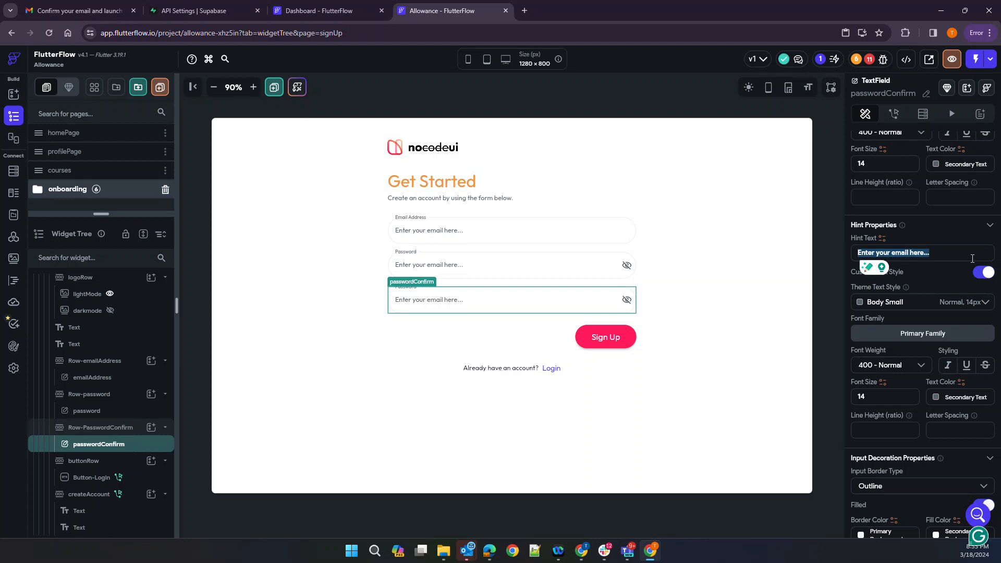
{"action": "type", "text": "Please cpnfi"}
{"action": "key", "text": "BackSpace"}
{"action": "key", "text": "BackSpace"}
{"action": "key", "text": "BackSpace"}
{"action": "key", "text": "BackSpace"}
{"action": "type", "text": "onc"}
{"action": "key", "text": "BackSpace"}
{"action": "type", "text": "firm your email here..."}
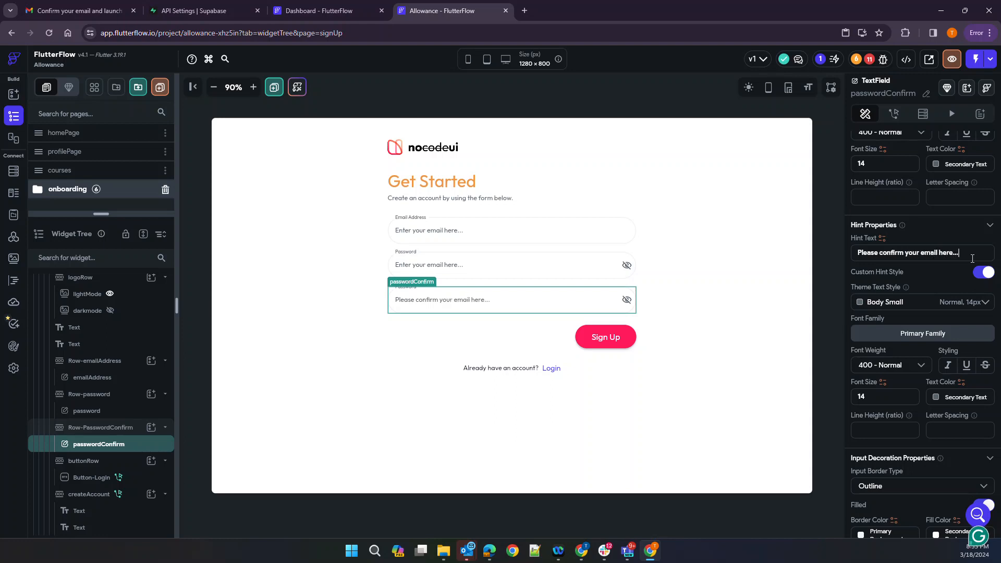
{"action": "left_click", "coordinate": [756, 326]}
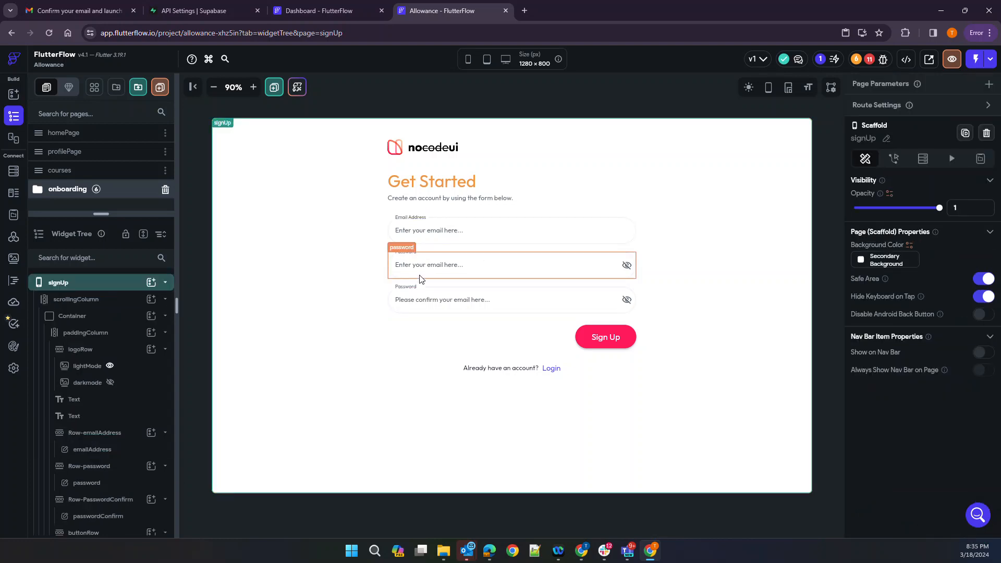
Change the passwordConfirm field's label text to 'Confirm Password'
{"action": "left_click", "coordinate": [420, 290]}
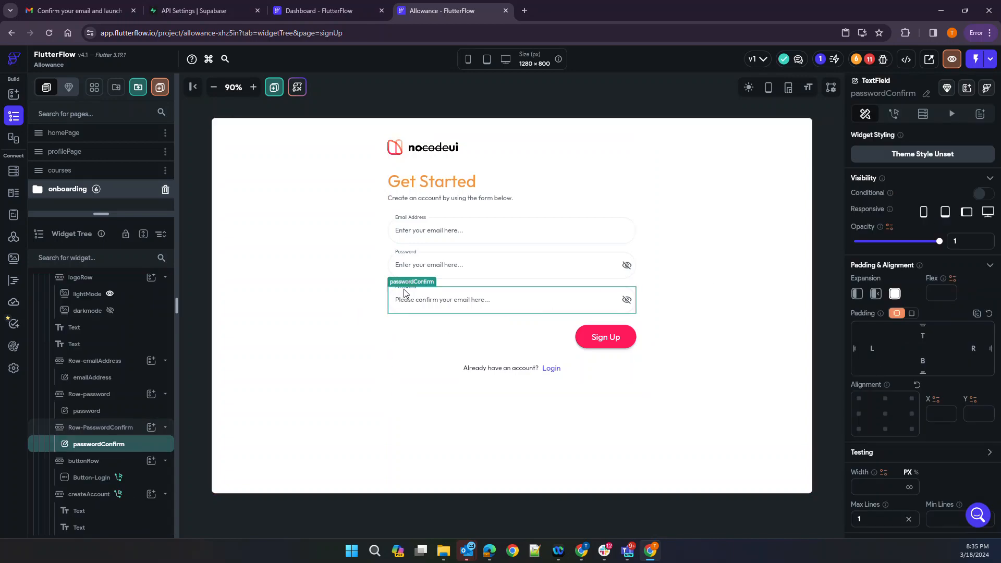
{"action": "scroll", "coordinate": [882, 336], "scroll_direction": "down", "scroll_amount": 4}
{"action": "scroll", "coordinate": [883, 335], "scroll_direction": "down", "scroll_amount": 5}
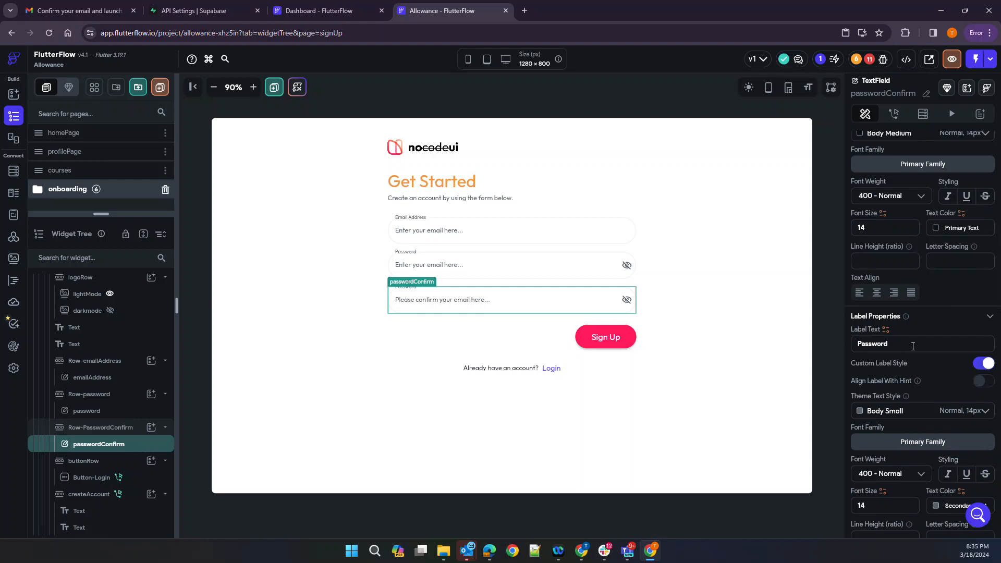
{"action": "left_click", "coordinate": [859, 343]}
{"action": "type", "text": "Confor"}
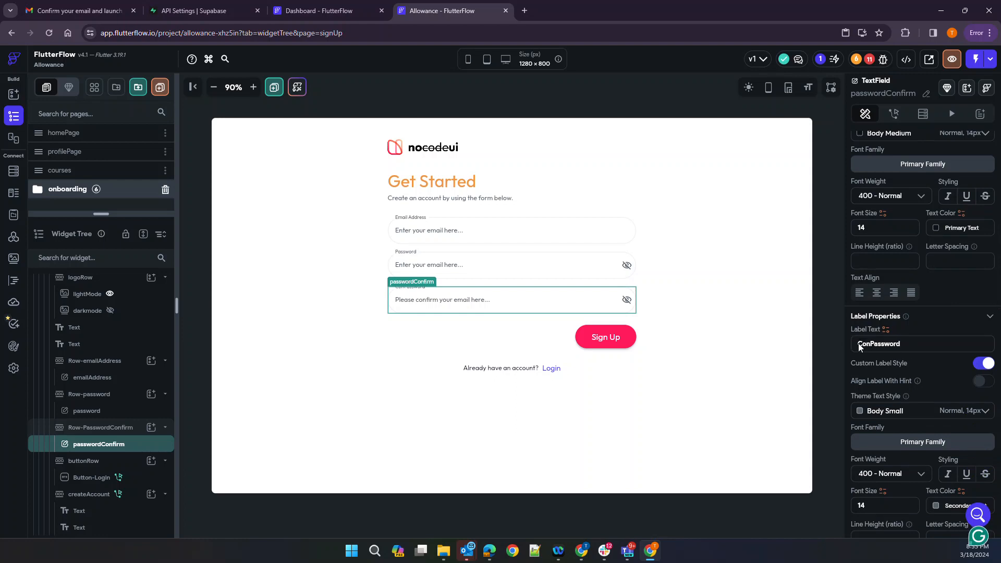
{"action": "key", "text": "BackSpace"}
{"action": "key", "text": "BackSpace"}
{"action": "type", "text": "irm"}
{"action": "left_click", "coordinate": [799, 335]}
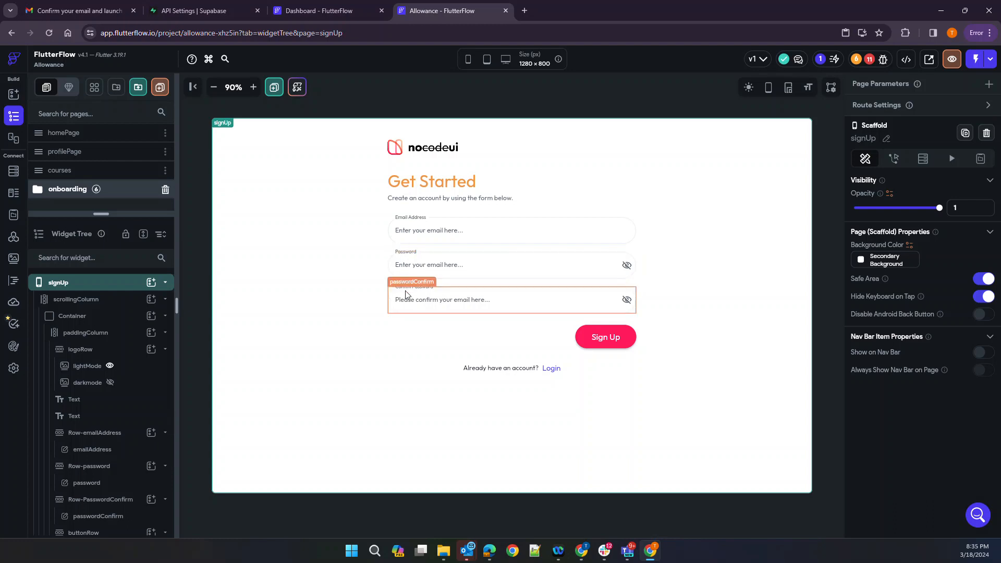
Set the Sign Up button's Create Account confirm password field to passwordConfirm
{"action": "left_click", "coordinate": [630, 334]}
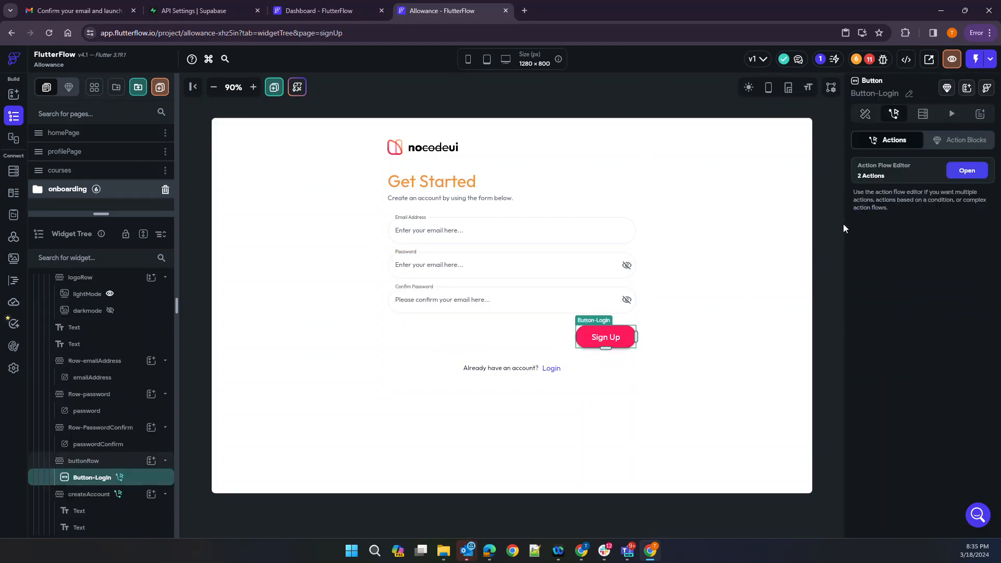
{"action": "left_click", "coordinate": [966, 171]}
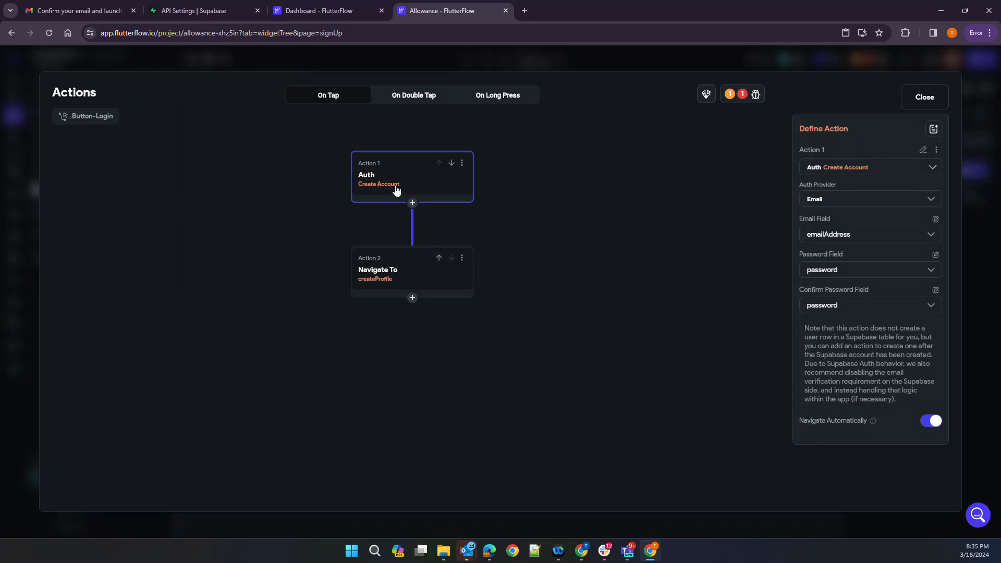
{"action": "left_click", "coordinate": [838, 317]}
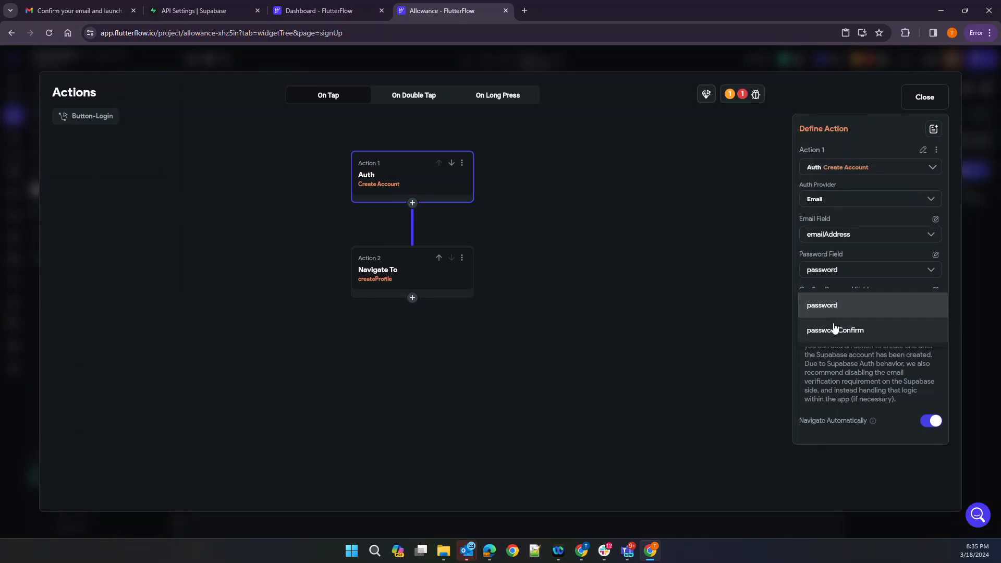
{"action": "left_click", "coordinate": [831, 332]}
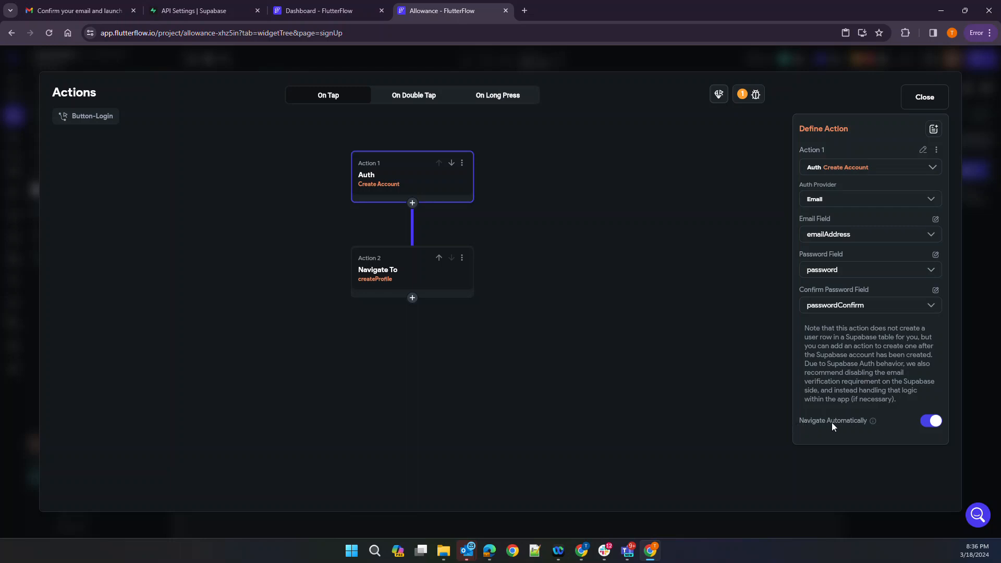
Turn off Navigate Automatically after account creation and review the createProfile navigation action
{"action": "mouse_move", "coordinate": [872, 426]}
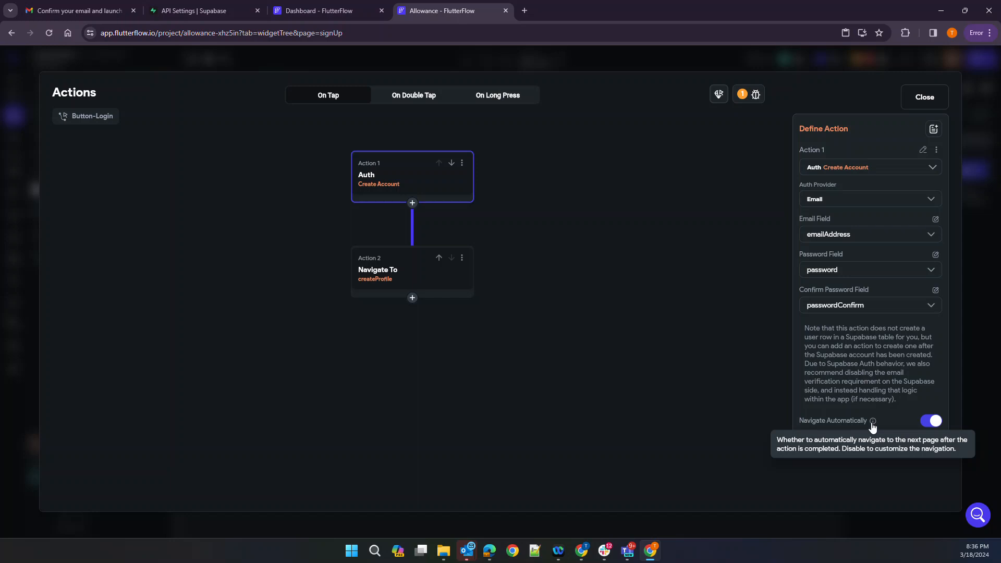
{"action": "left_click", "coordinate": [931, 420]}
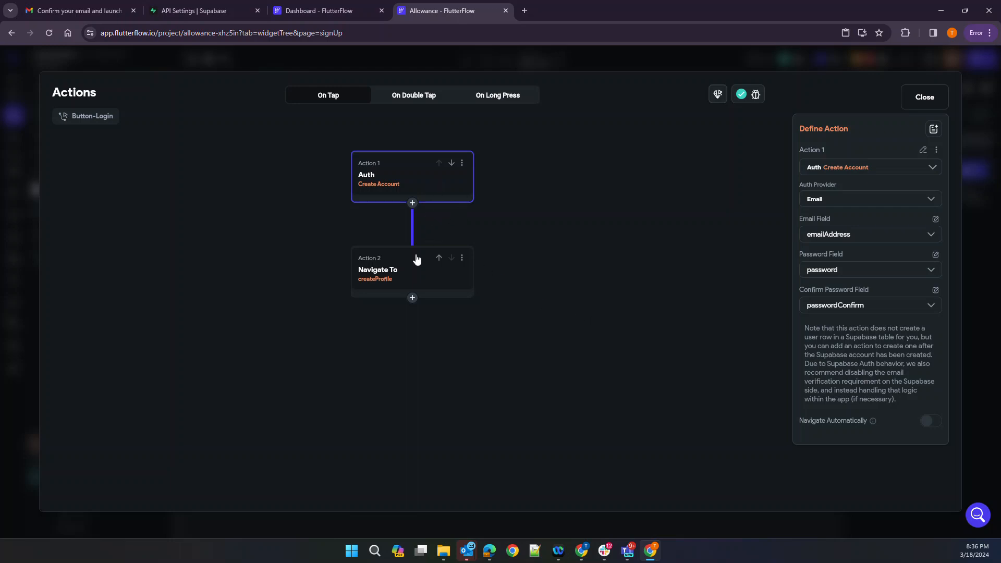
{"action": "left_click", "coordinate": [382, 276]}
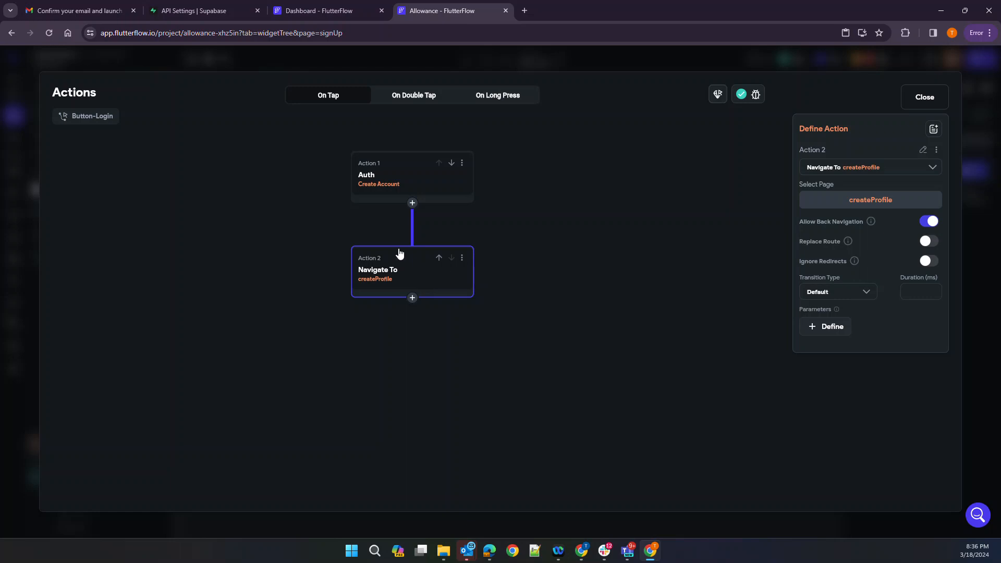
{"action": "left_click", "coordinate": [412, 204]}
Insert a Supabase Insert Row action on the users table before the navigation
{"action": "left_click", "coordinate": [411, 203]}
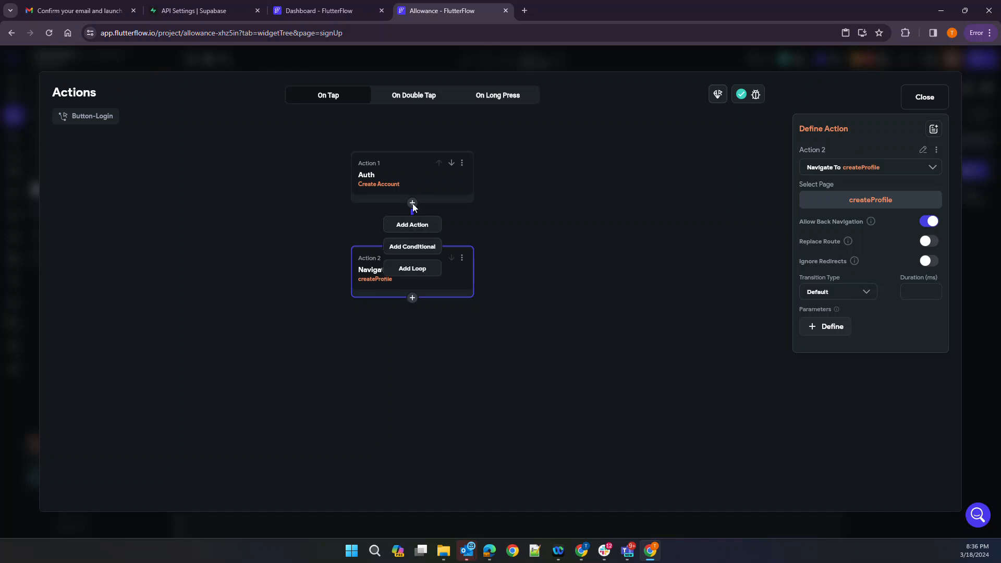
{"action": "left_click", "coordinate": [410, 223]}
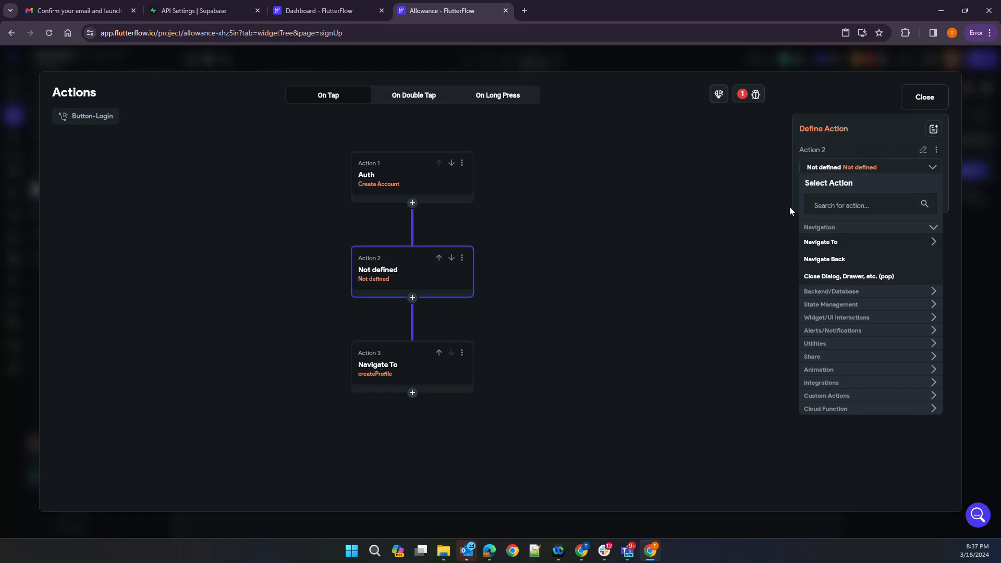
{"action": "left_click", "coordinate": [830, 293]}
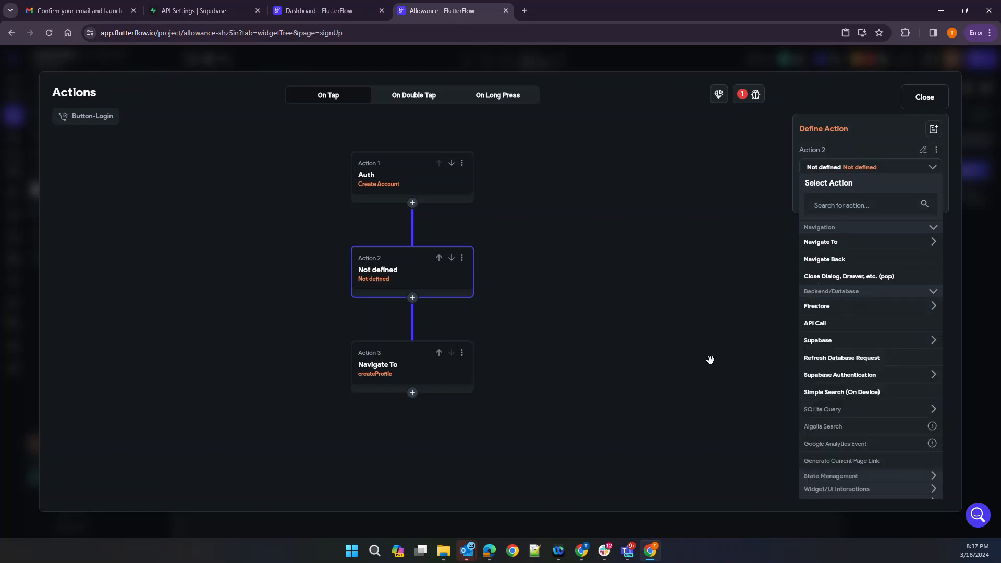
{"action": "left_click", "coordinate": [836, 344]}
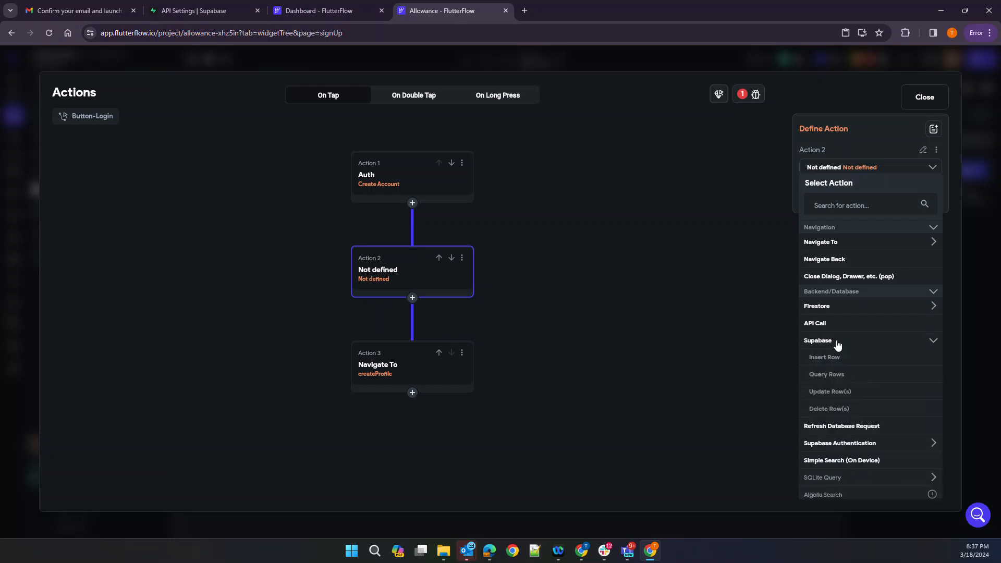
{"action": "left_click", "coordinate": [829, 357]}
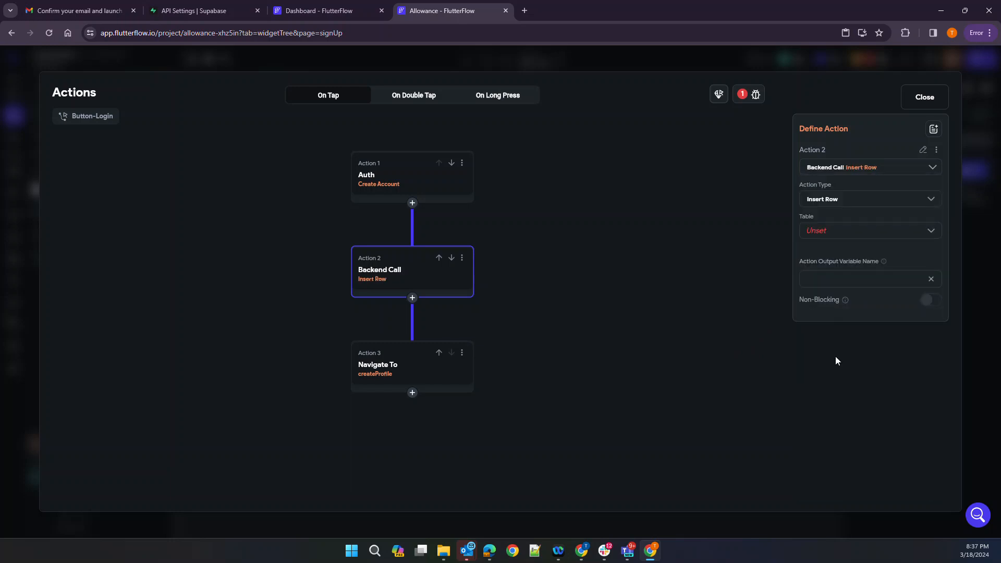
{"action": "left_click", "coordinate": [834, 232]}
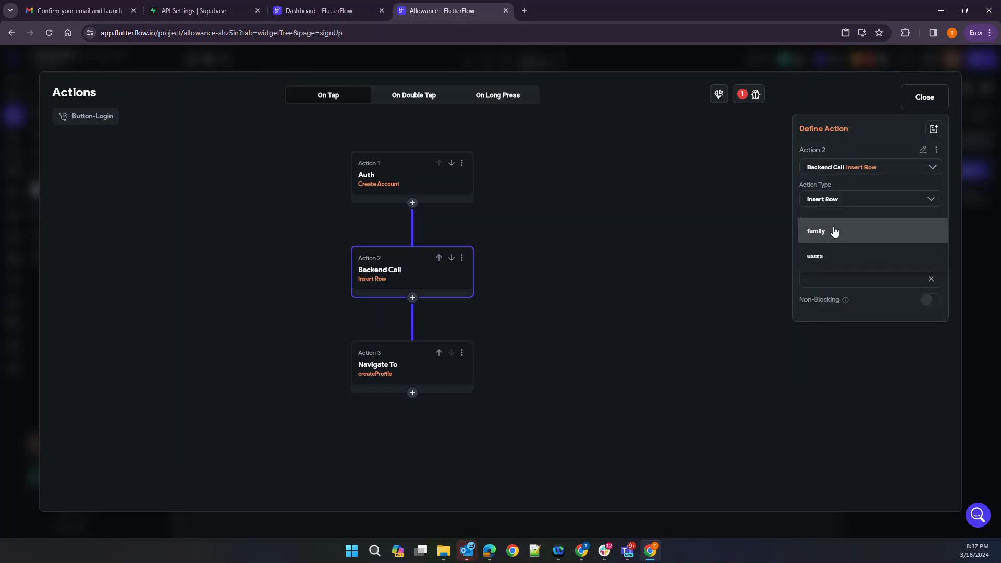
{"action": "left_click", "coordinate": [811, 259]}
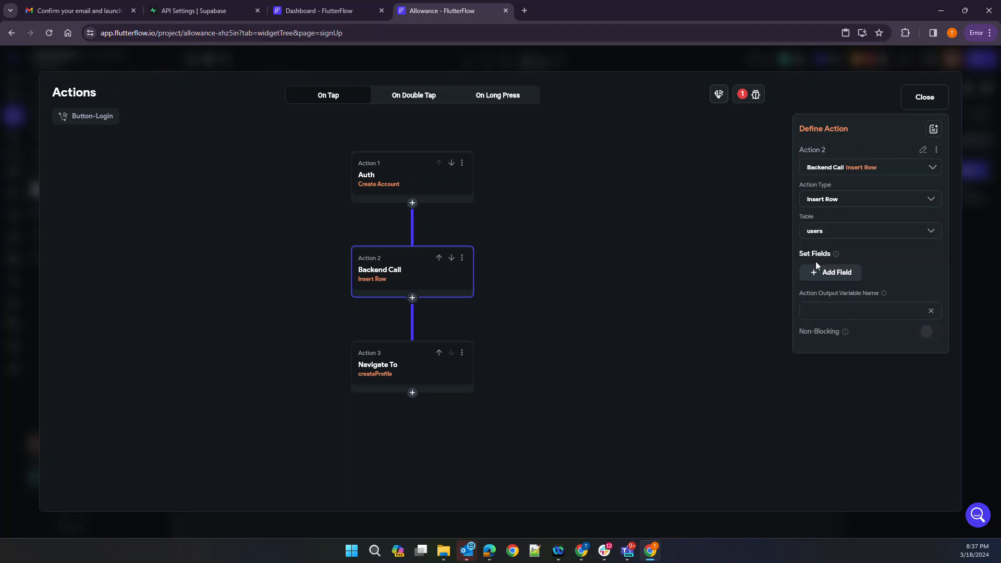
Add a userid field to the insert, removing the unwanted id field
{"action": "left_click", "coordinate": [833, 272]}
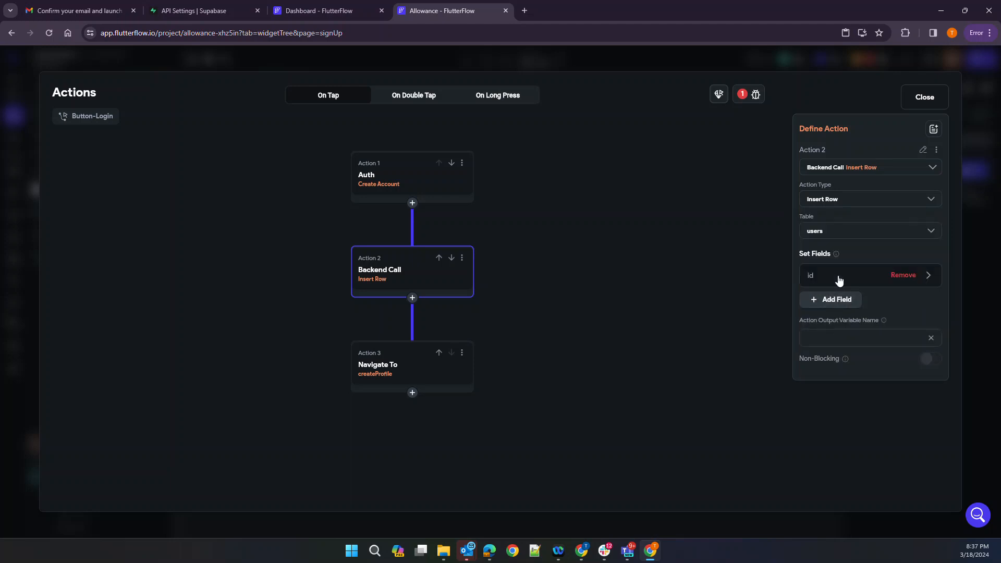
{"action": "left_click", "coordinate": [898, 276]}
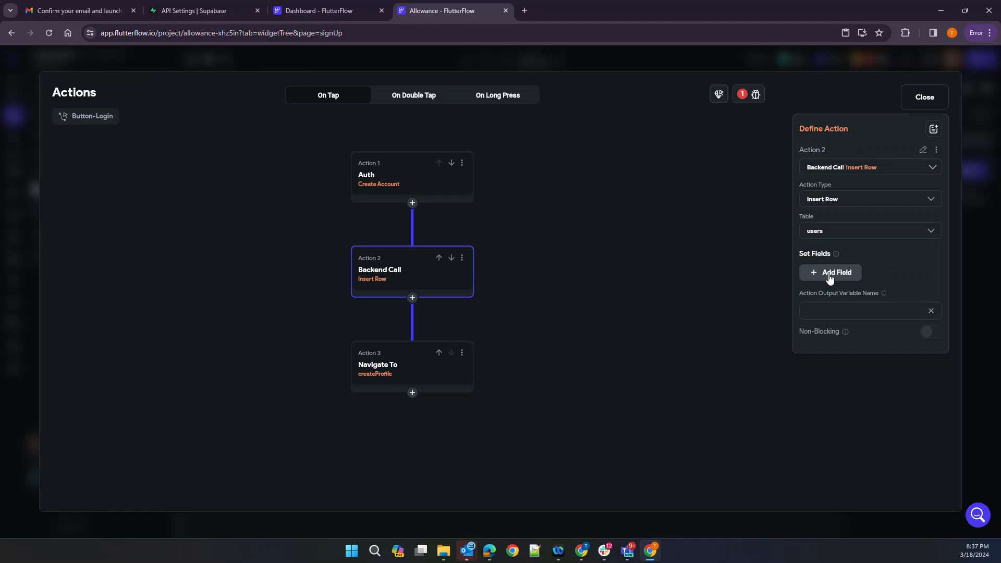
{"action": "left_click", "coordinate": [829, 276]}
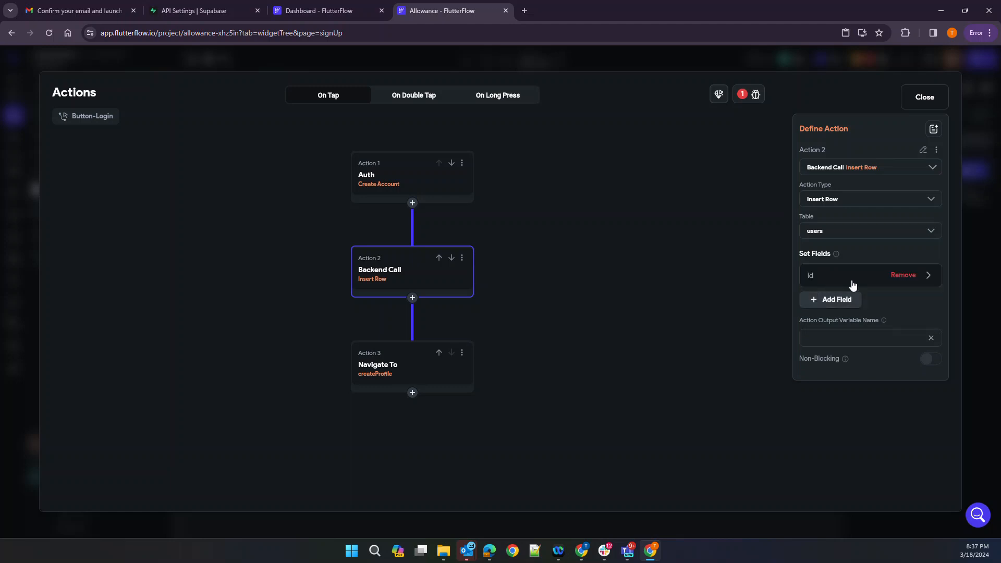
{"action": "left_click", "coordinate": [878, 282]}
{"action": "left_click", "coordinate": [822, 337]}
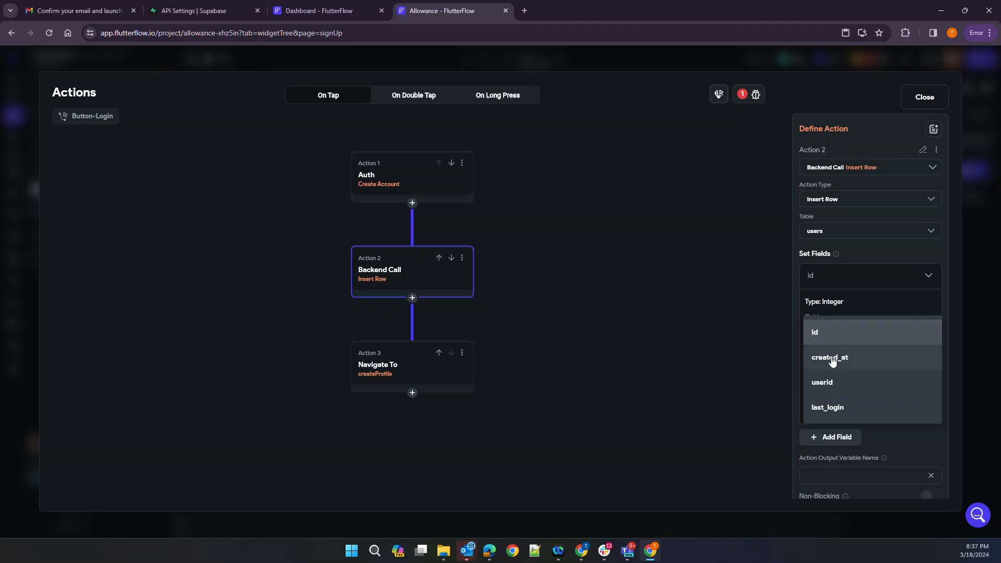
{"action": "left_click", "coordinate": [829, 387]}
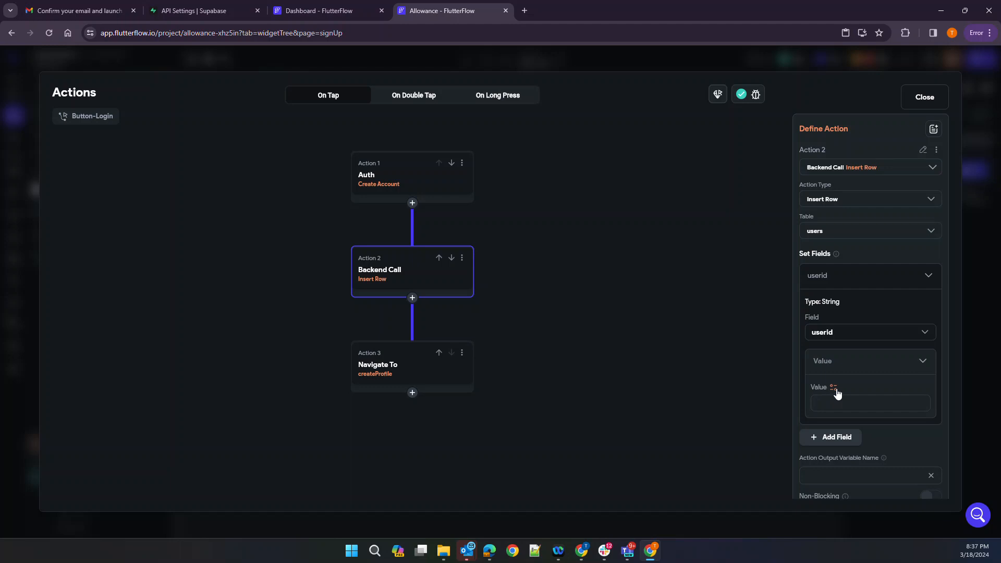
Fill userid with Authenticated User > User ID and add another field to the insert
{"action": "left_click", "coordinate": [834, 387]}
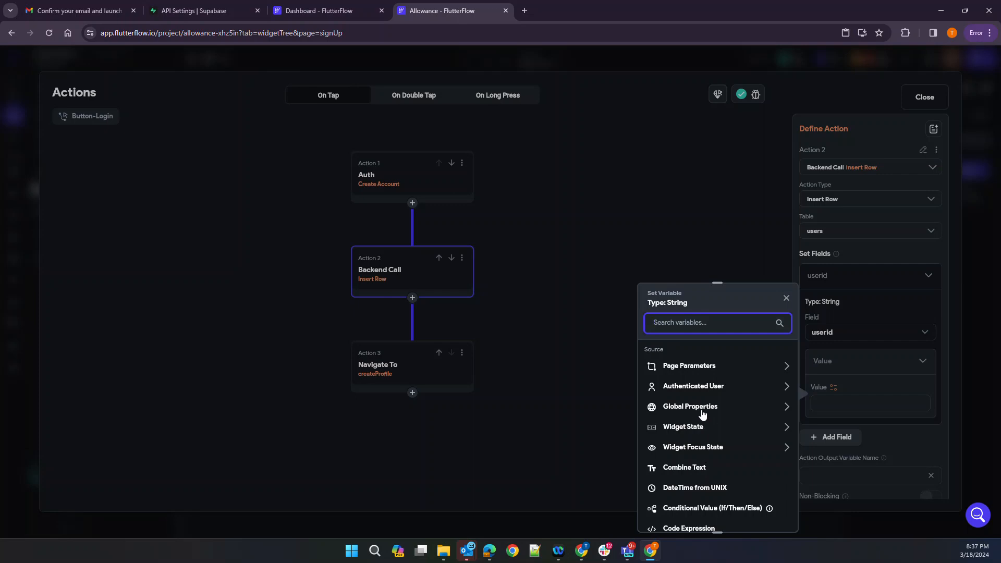
{"action": "left_click", "coordinate": [702, 412]}
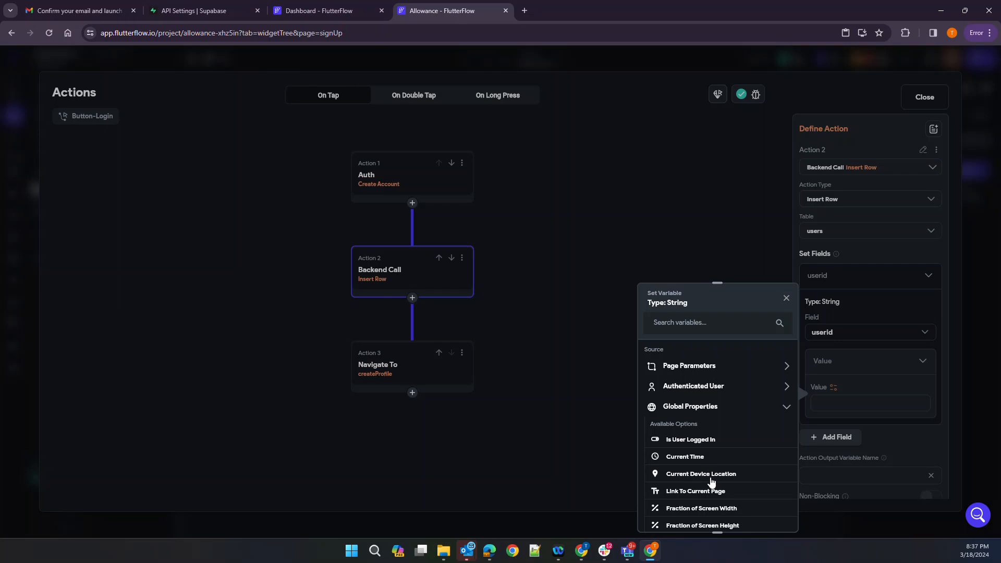
{"action": "scroll", "coordinate": [719, 508], "scroll_direction": "down", "scroll_amount": 1}
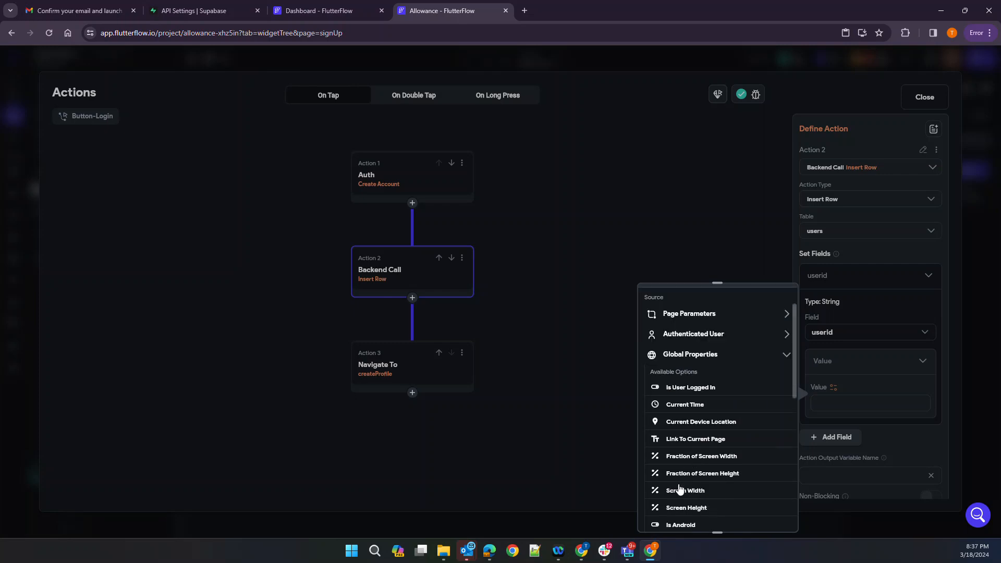
{"action": "scroll", "coordinate": [713, 474], "scroll_direction": "down", "scroll_amount": 2}
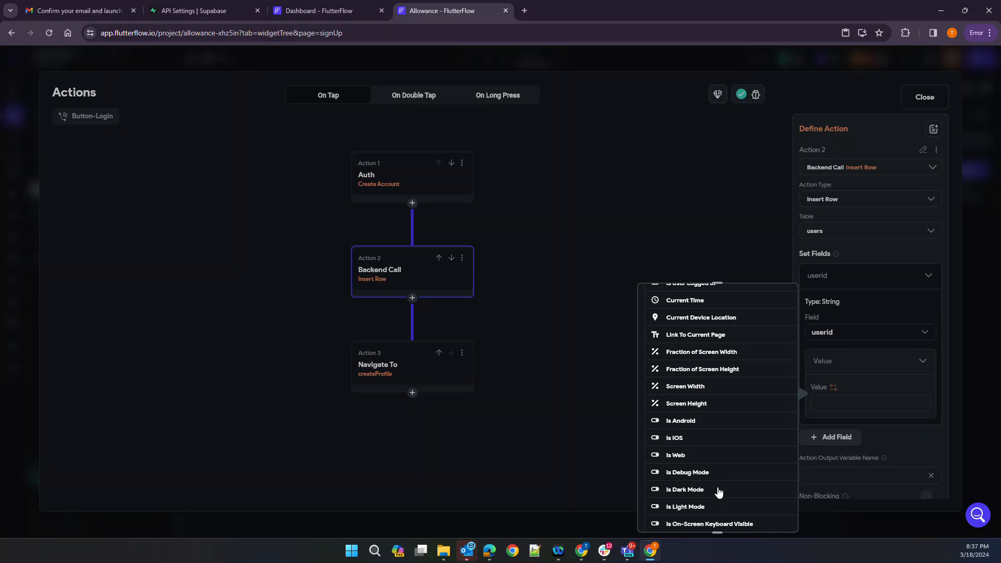
{"action": "scroll", "coordinate": [718, 491], "scroll_direction": "down", "scroll_amount": 1}
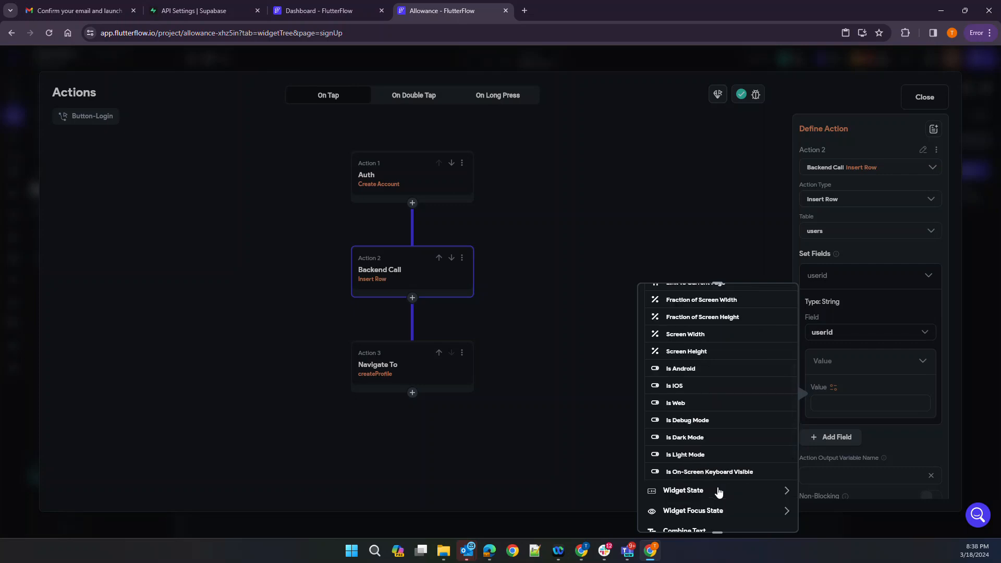
{"action": "scroll", "coordinate": [718, 492], "scroll_direction": "up", "scroll_amount": 4}
{"action": "left_click", "coordinate": [712, 387]}
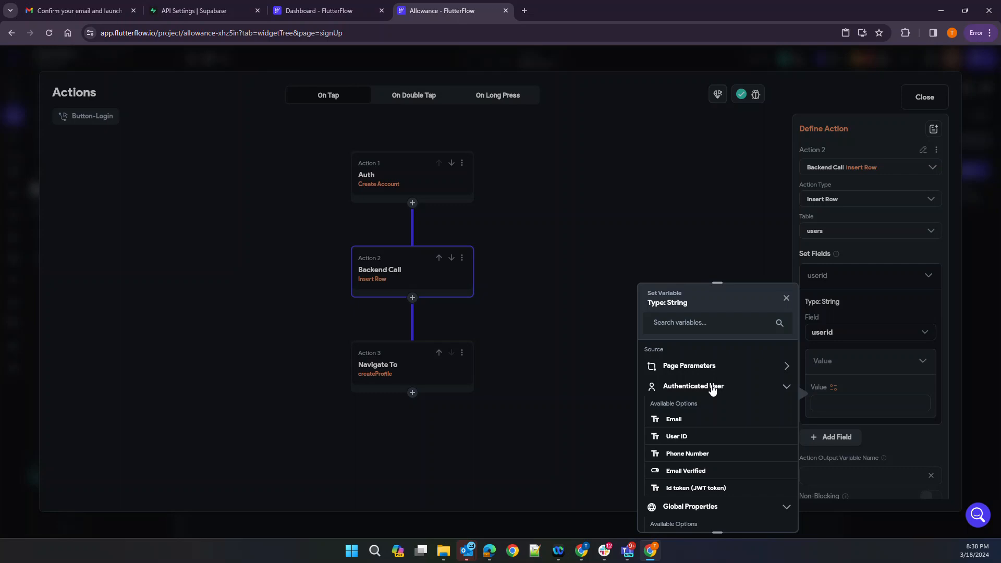
{"action": "left_click", "coordinate": [675, 437]}
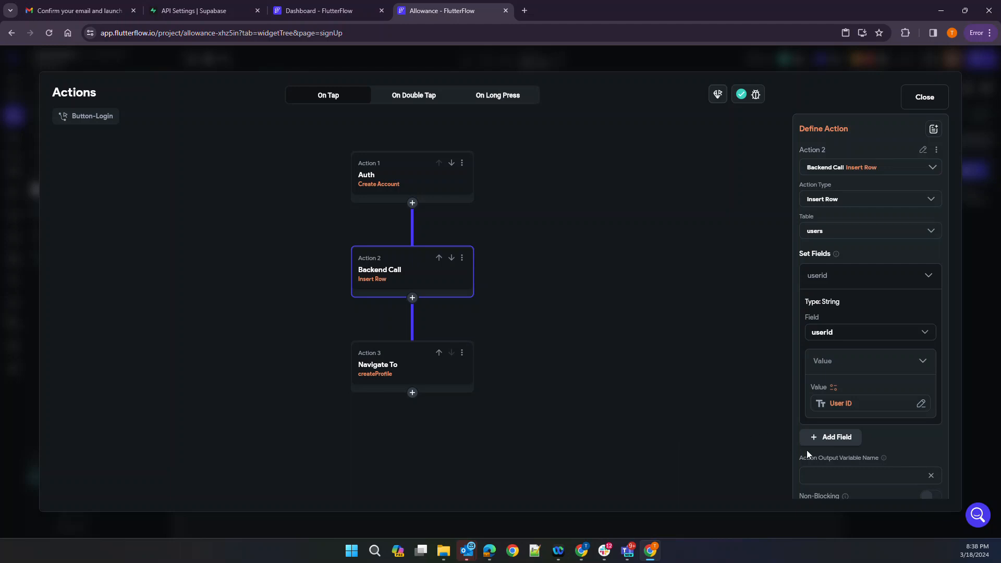
{"action": "left_click", "coordinate": [834, 437]}
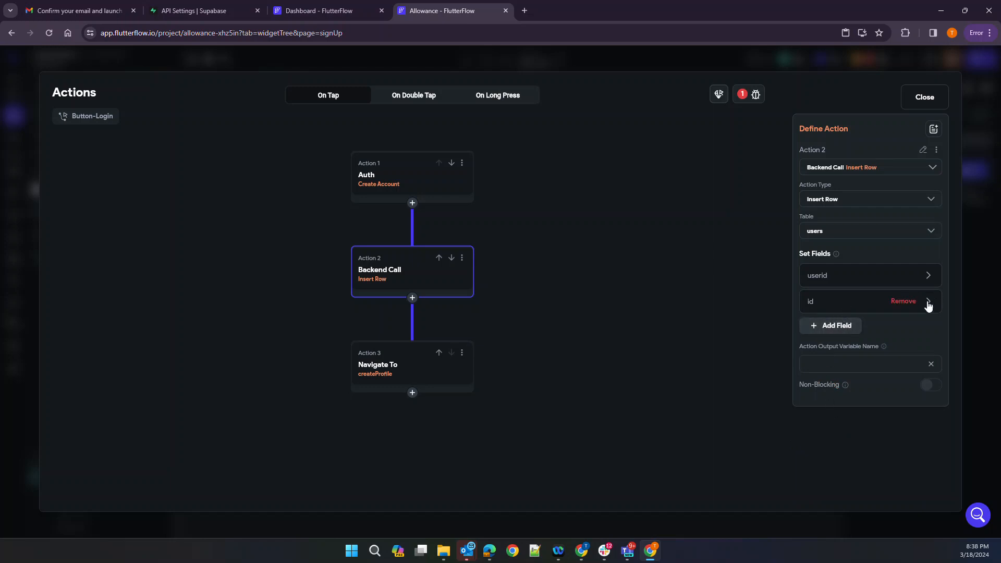
Map the new field to last_login and start a DateTime from UNIX value in microseconds
{"action": "left_click", "coordinate": [856, 305]}
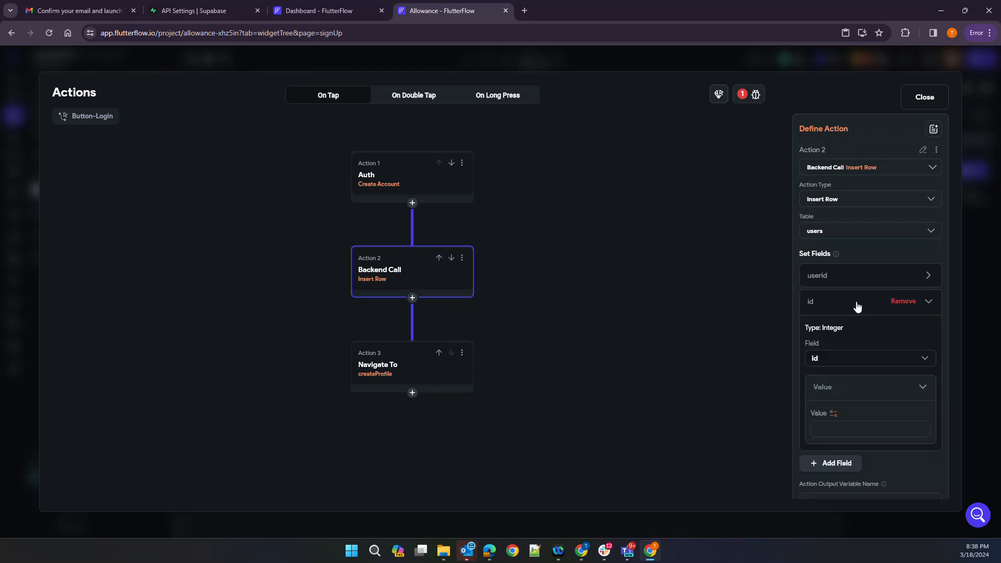
{"action": "left_click", "coordinate": [842, 364]}
{"action": "left_click", "coordinate": [828, 410]}
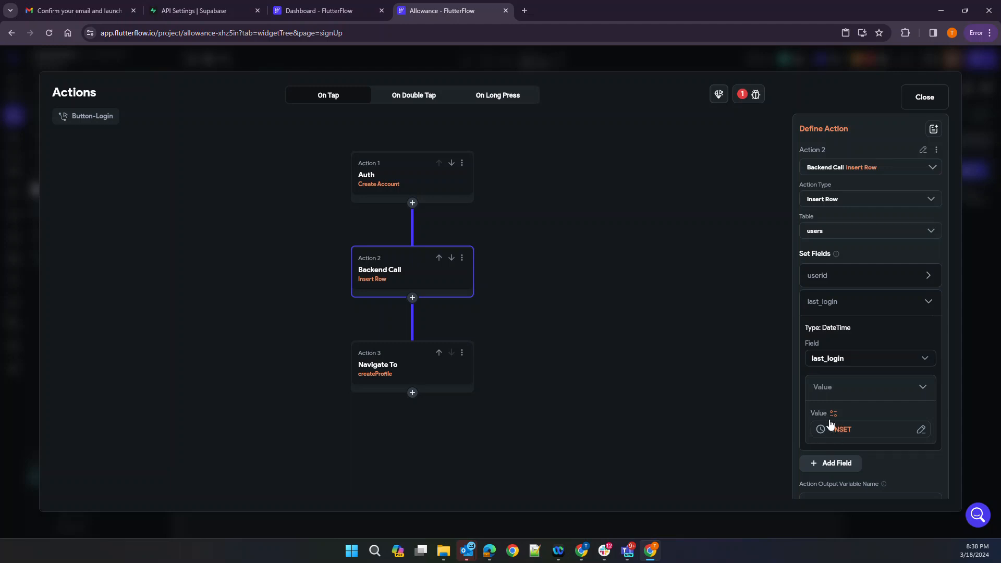
{"action": "left_click", "coordinate": [833, 413]}
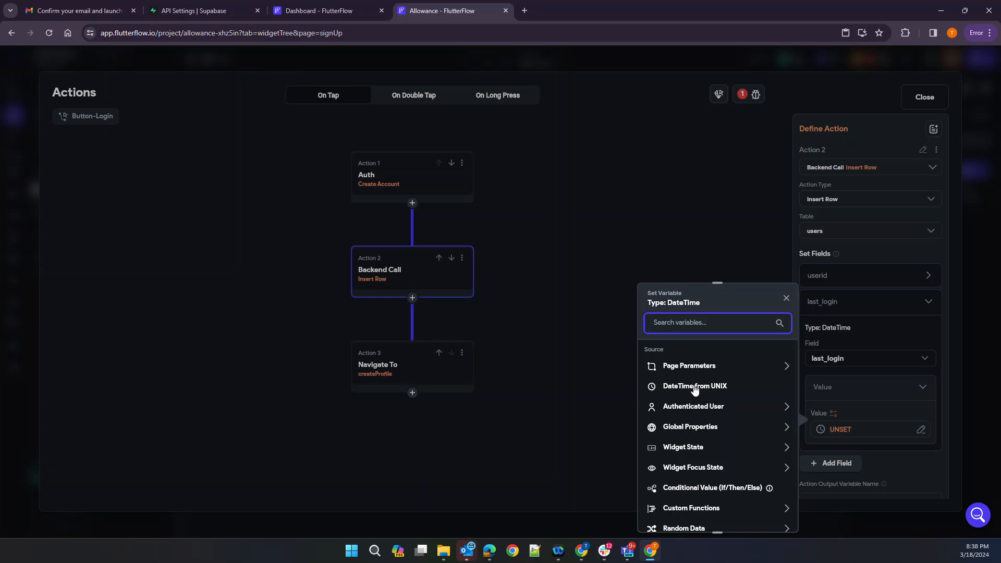
{"action": "left_click", "coordinate": [695, 387]}
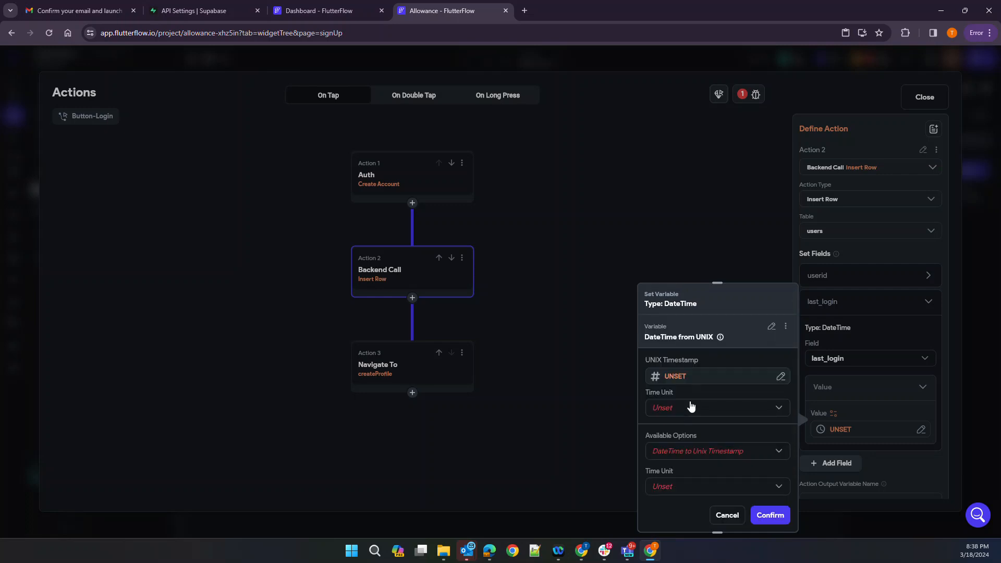
{"action": "left_click", "coordinate": [705, 376]}
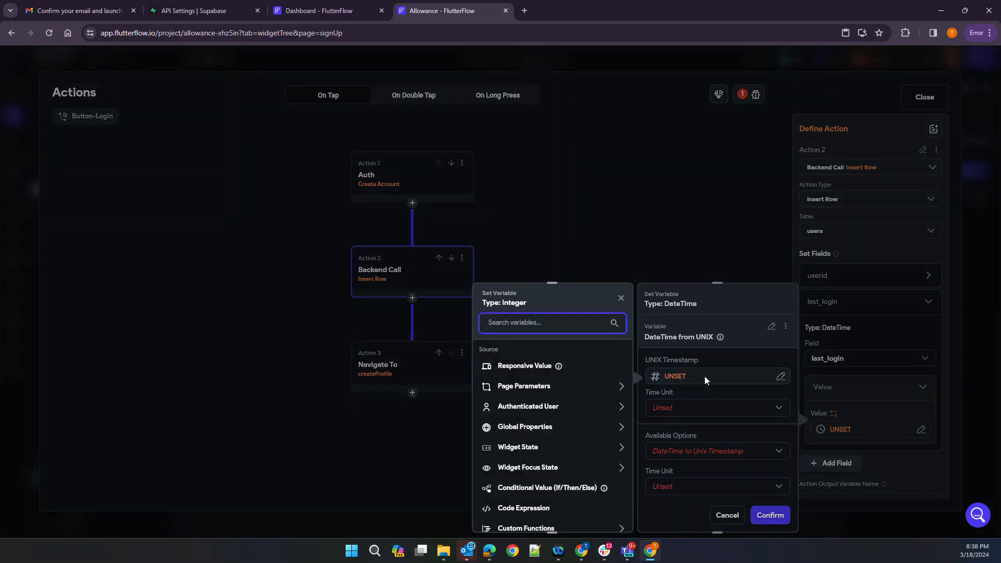
{"action": "left_click", "coordinate": [714, 363]}
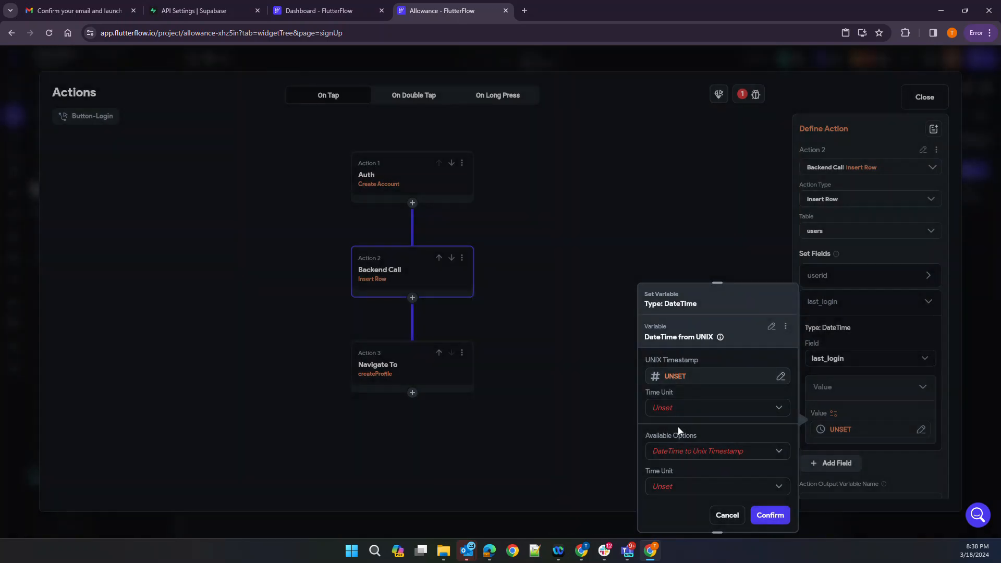
{"action": "left_click", "coordinate": [683, 408]}
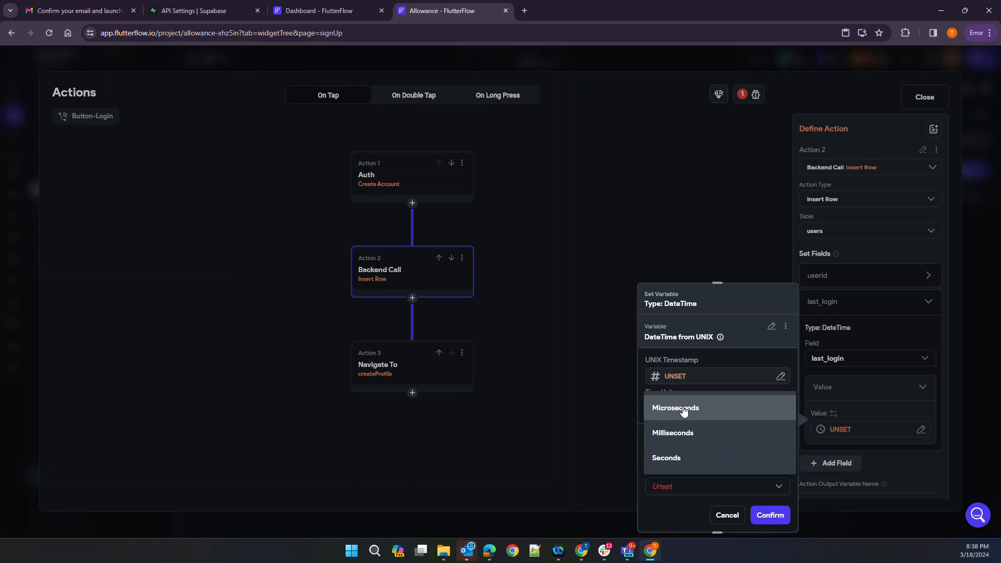
{"action": "left_click", "coordinate": [683, 411]}
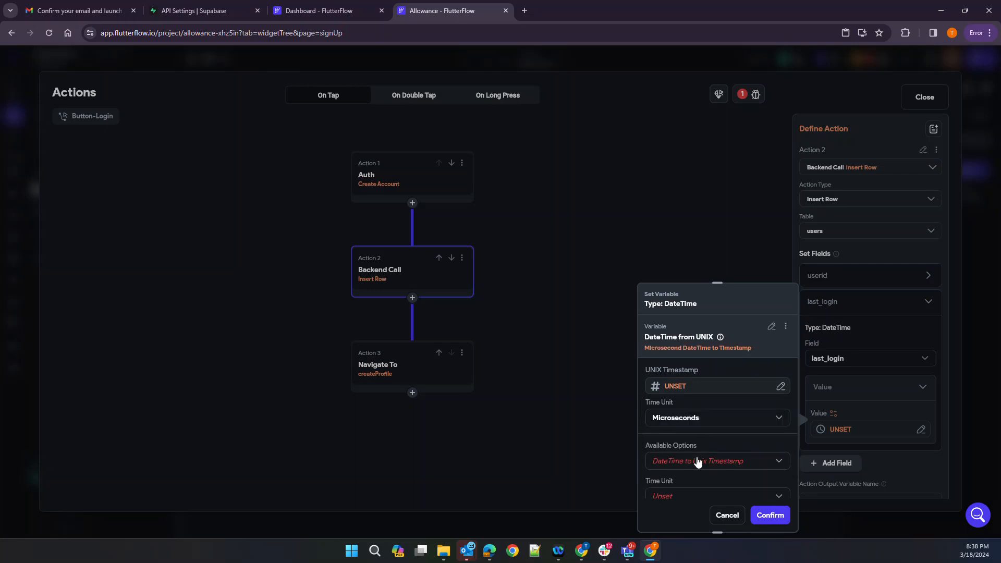
Try time units and timestamp sources for the UNIX value, then cancel the setup
{"action": "scroll", "coordinate": [690, 492], "scroll_direction": "down", "scroll_amount": 1}
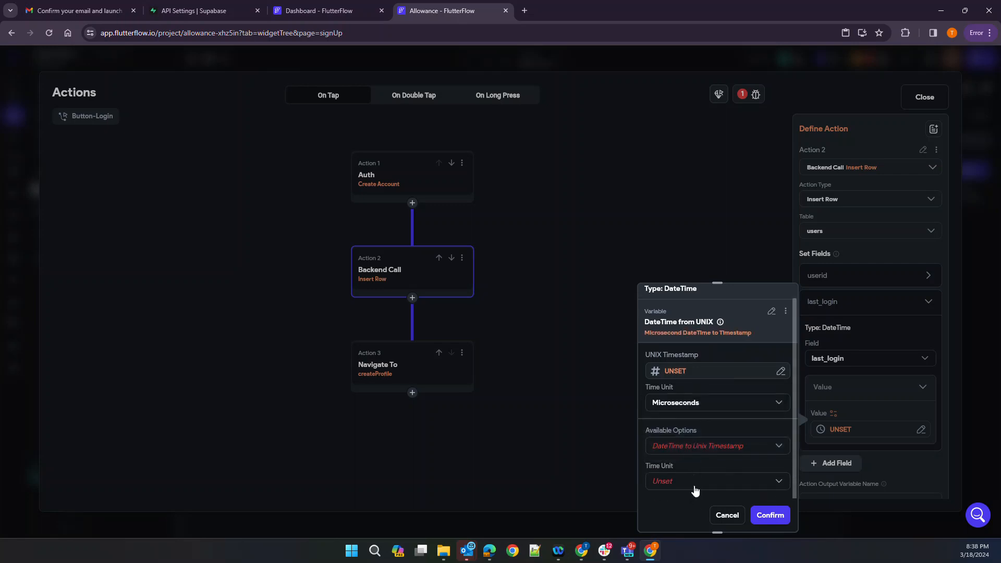
{"action": "left_click", "coordinate": [691, 480]}
{"action": "left_click", "coordinate": [705, 447]}
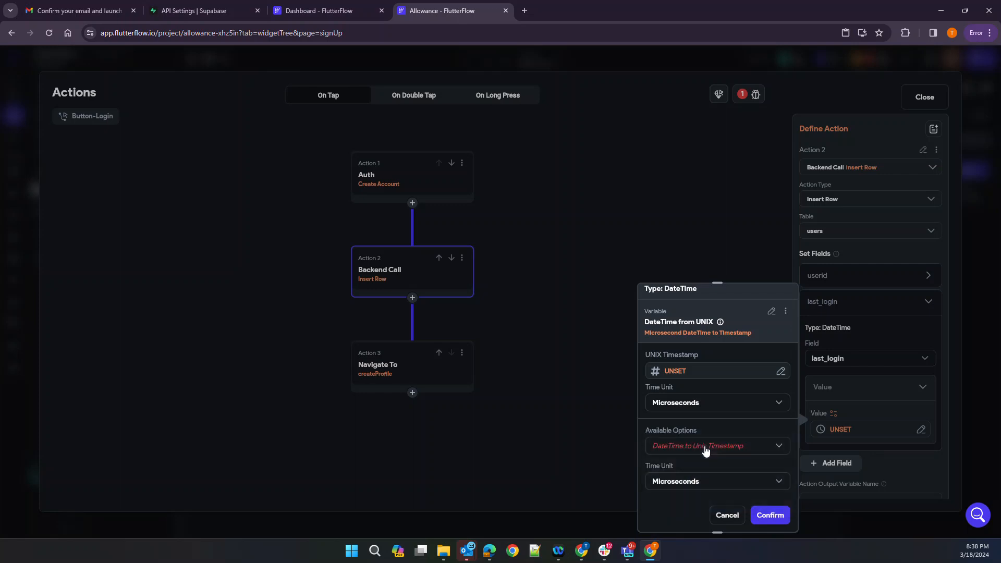
{"action": "left_click", "coordinate": [706, 450]}
{"action": "left_click", "coordinate": [706, 450]}
{"action": "left_click", "coordinate": [771, 517]}
{"action": "scroll", "coordinate": [690, 474], "scroll_direction": "up", "scroll_amount": 1}
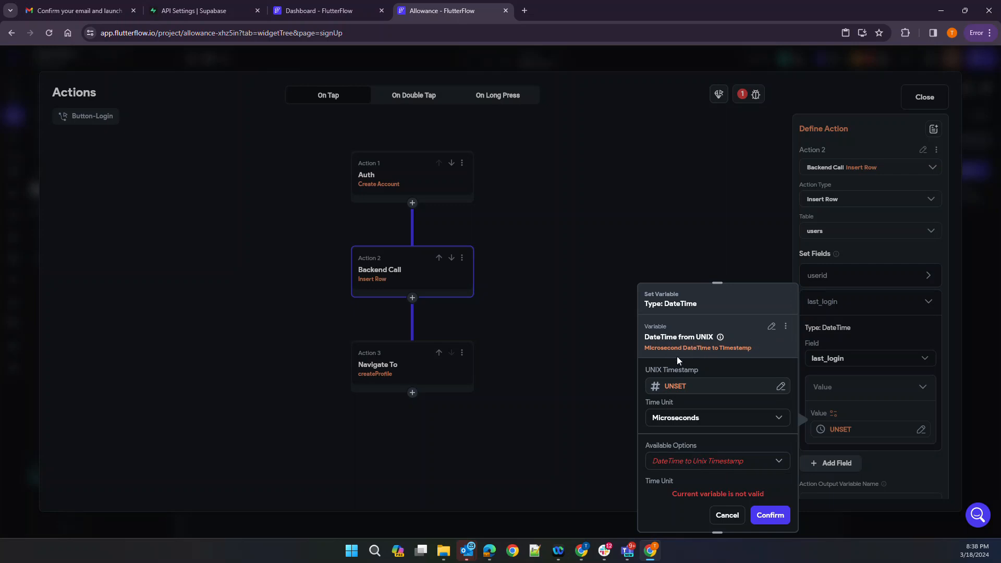
{"action": "left_click", "coordinate": [669, 387]}
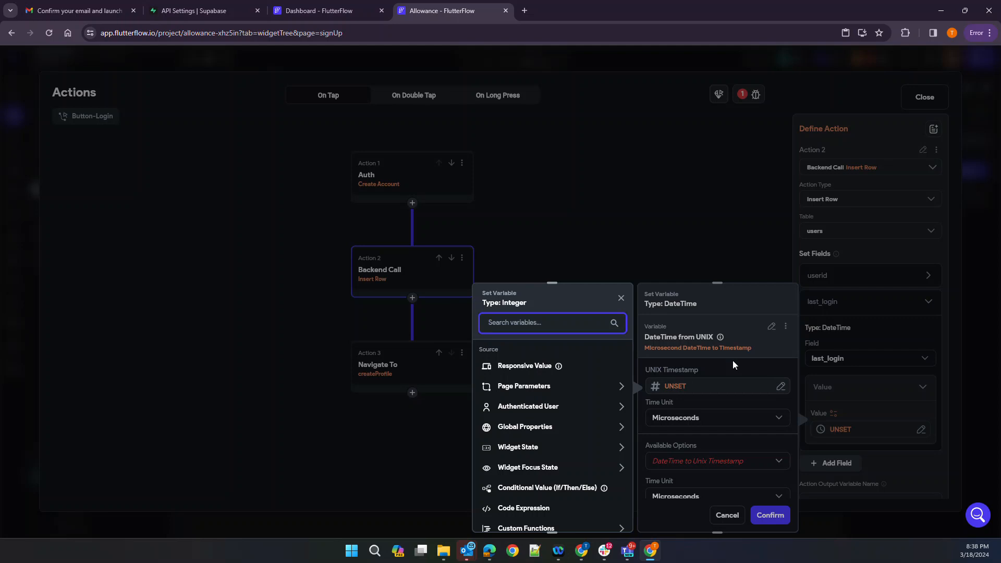
{"action": "left_click", "coordinate": [687, 307]}
{"action": "left_click", "coordinate": [671, 388]}
{"action": "left_click", "coordinate": [732, 324]}
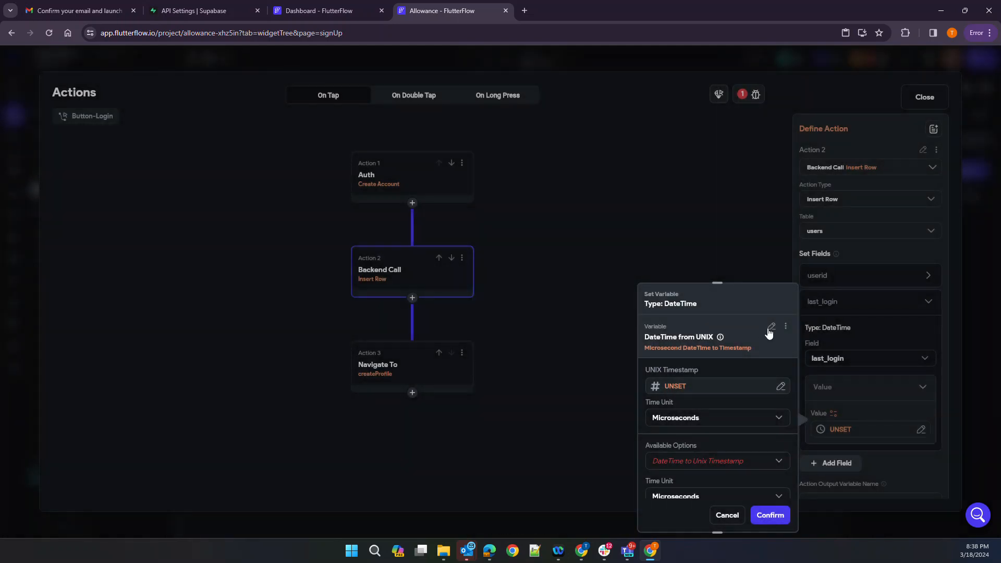
{"action": "left_click", "coordinate": [780, 385]}
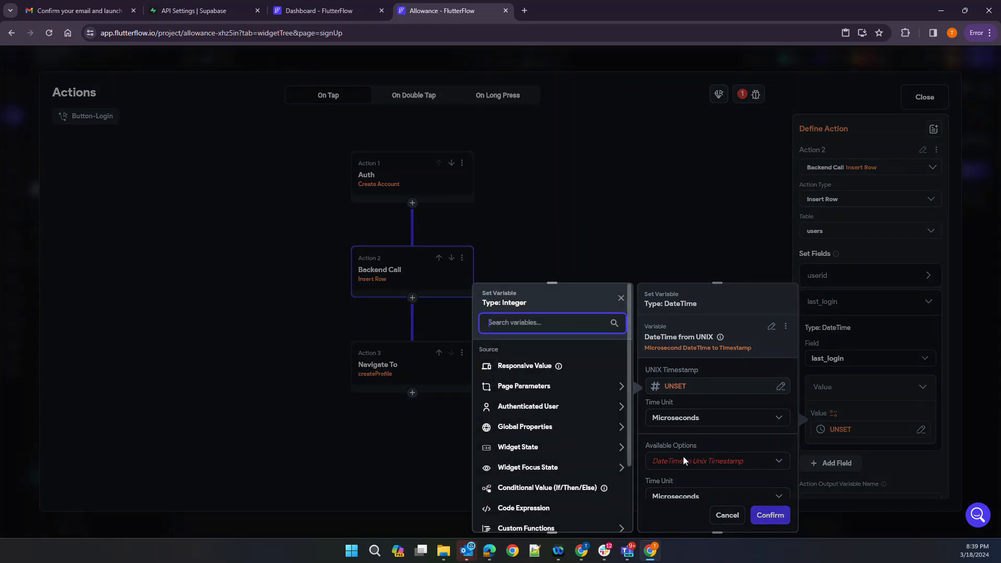
{"action": "left_click", "coordinate": [729, 516]}
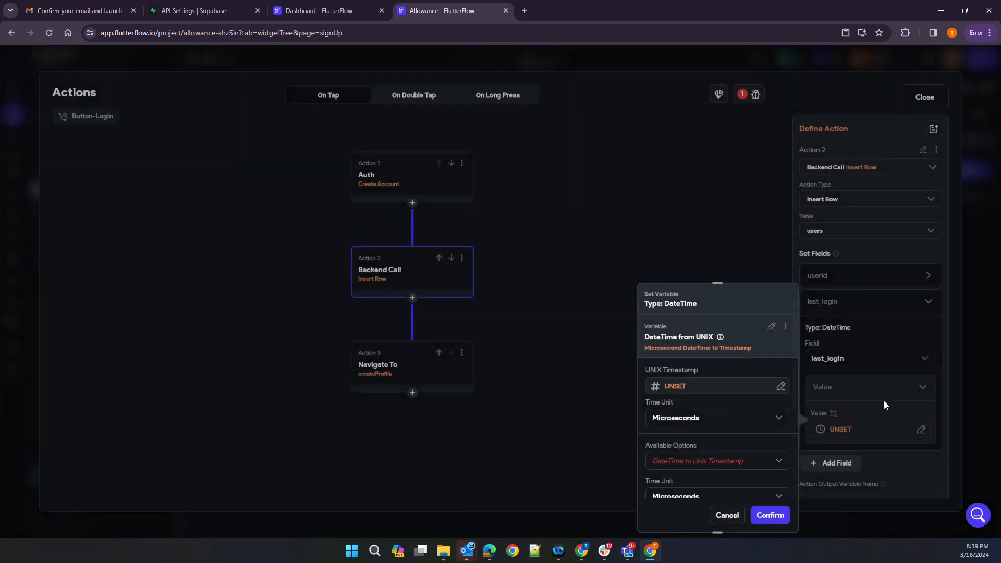
{"action": "left_click", "coordinate": [728, 516]}
Try a DateTime from UNIX value using Current Time in microseconds, then back out
{"action": "left_click", "coordinate": [919, 429]}
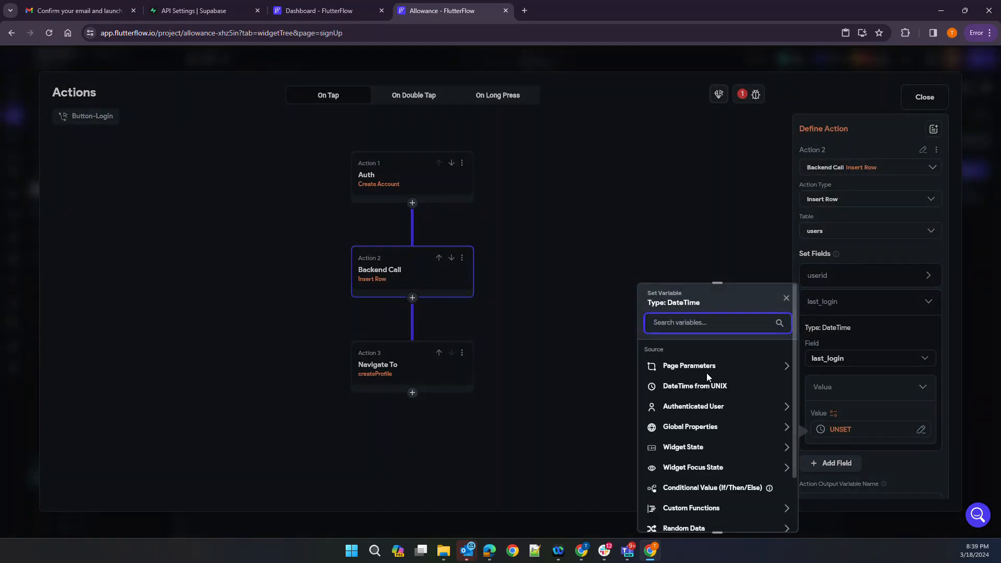
{"action": "left_click", "coordinate": [680, 387]}
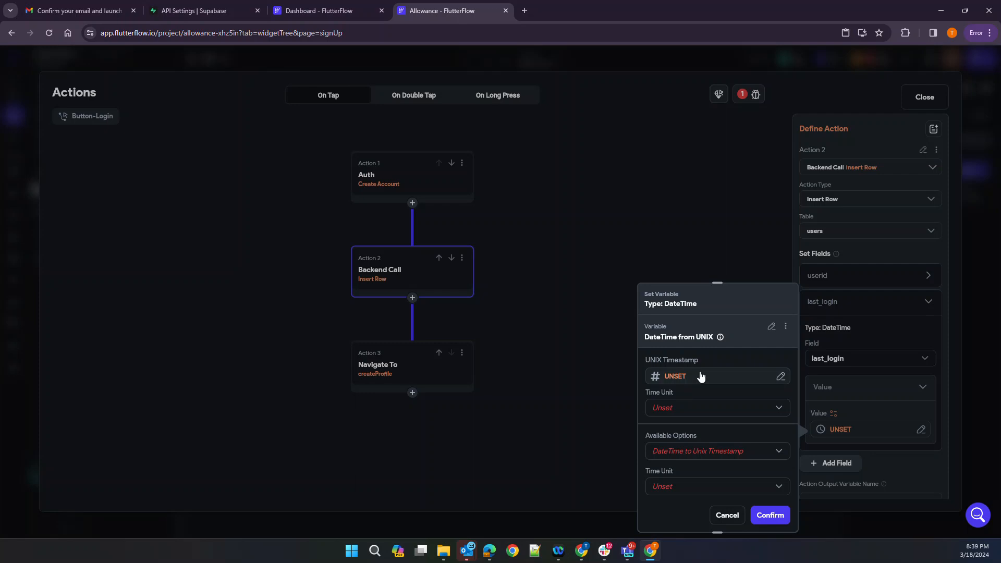
{"action": "left_click", "coordinate": [699, 376]}
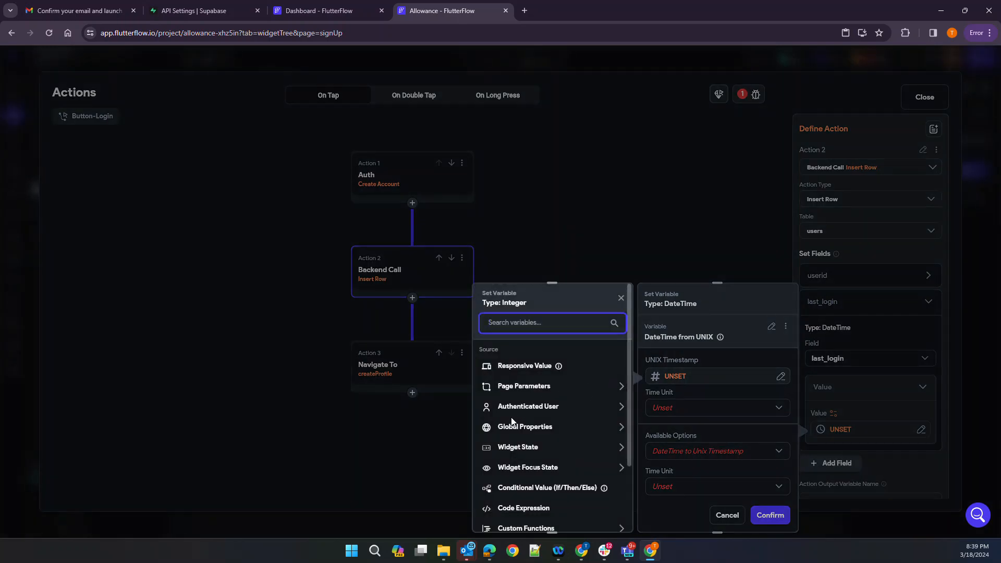
{"action": "scroll", "coordinate": [562, 452], "scroll_direction": "down", "scroll_amount": 1}
{"action": "scroll", "coordinate": [562, 446], "scroll_direction": "up", "scroll_amount": 1}
{"action": "left_click", "coordinate": [531, 429]}
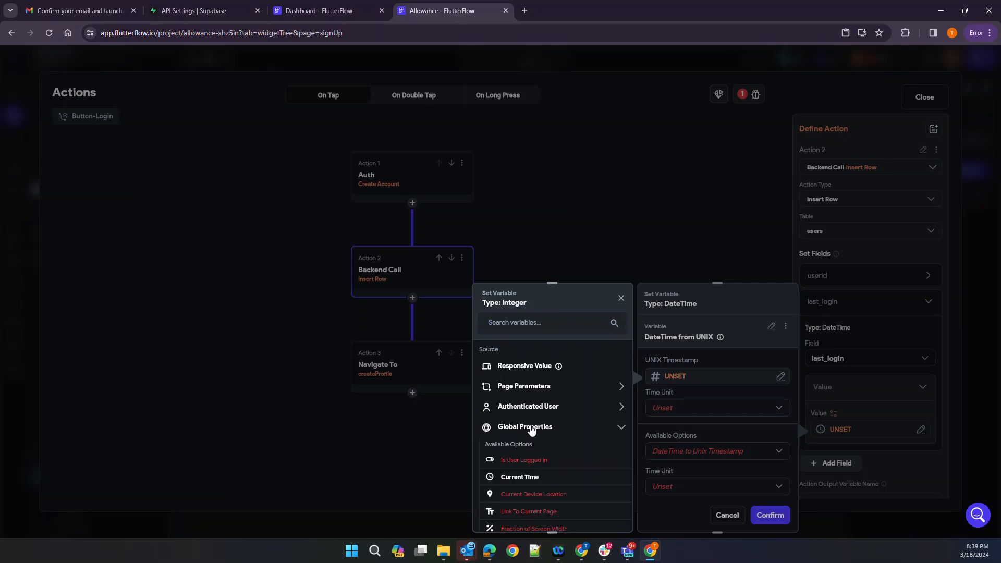
{"action": "left_click", "coordinate": [523, 477]}
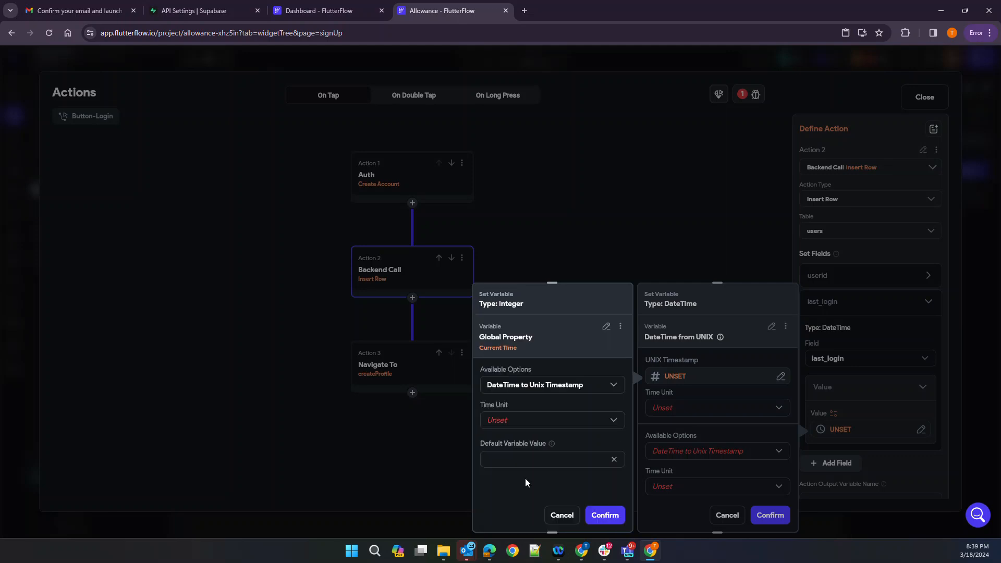
{"action": "left_click", "coordinate": [539, 419]}
{"action": "left_click", "coordinate": [542, 420]}
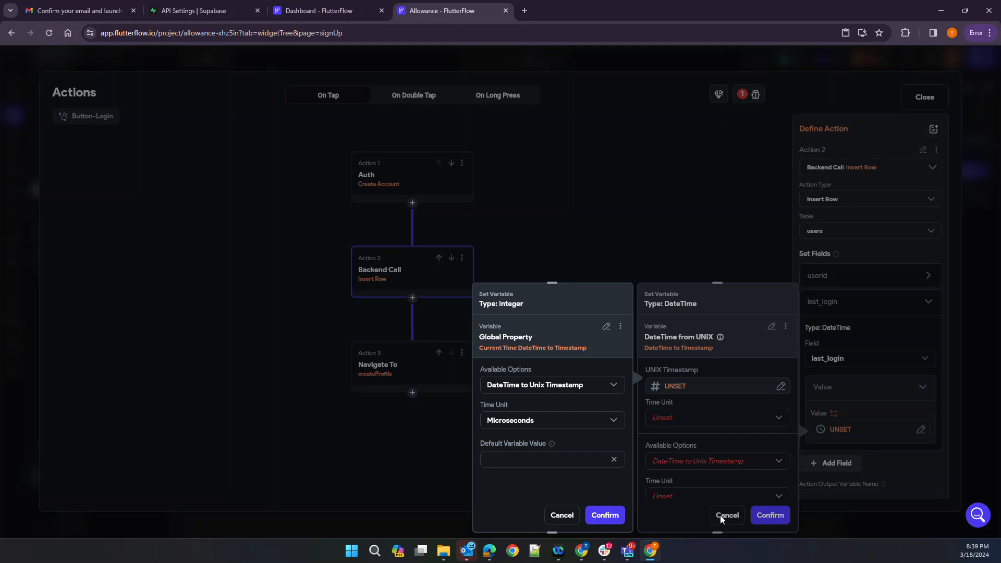
{"action": "left_click", "coordinate": [561, 515]}
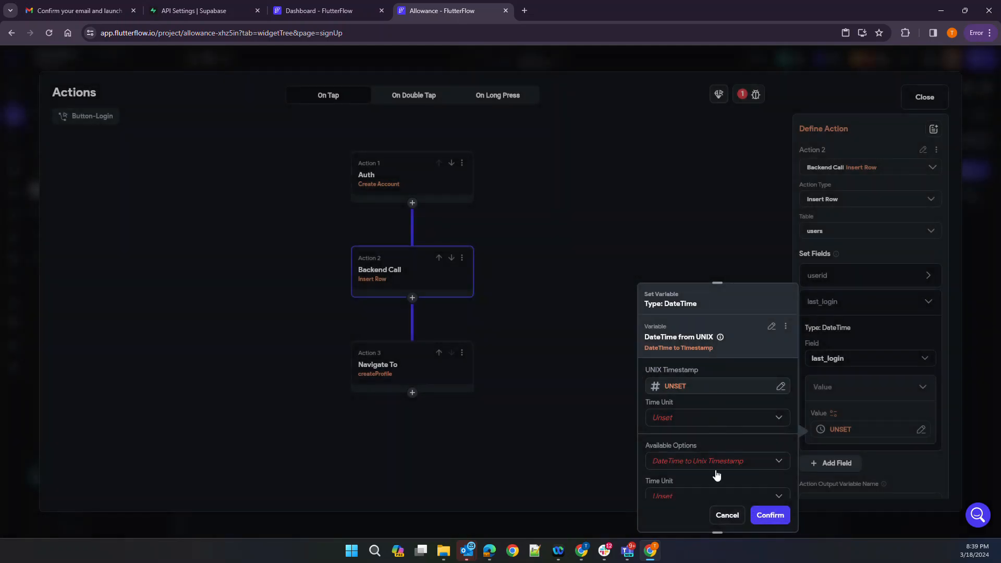
Set last_login's value directly to Global Properties > Current Time and confirm
{"action": "left_click", "coordinate": [770, 326]}
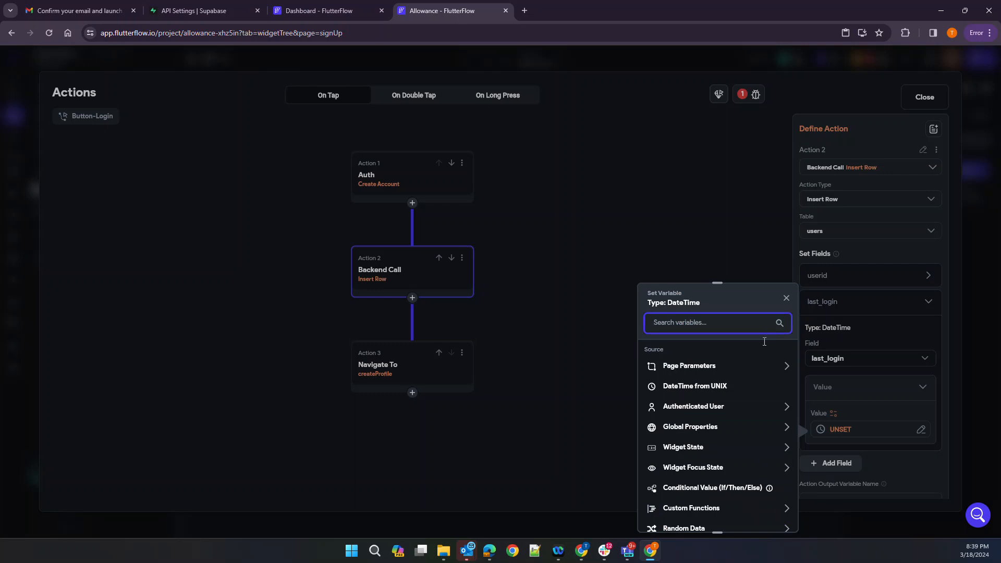
{"action": "left_click", "coordinate": [660, 431]}
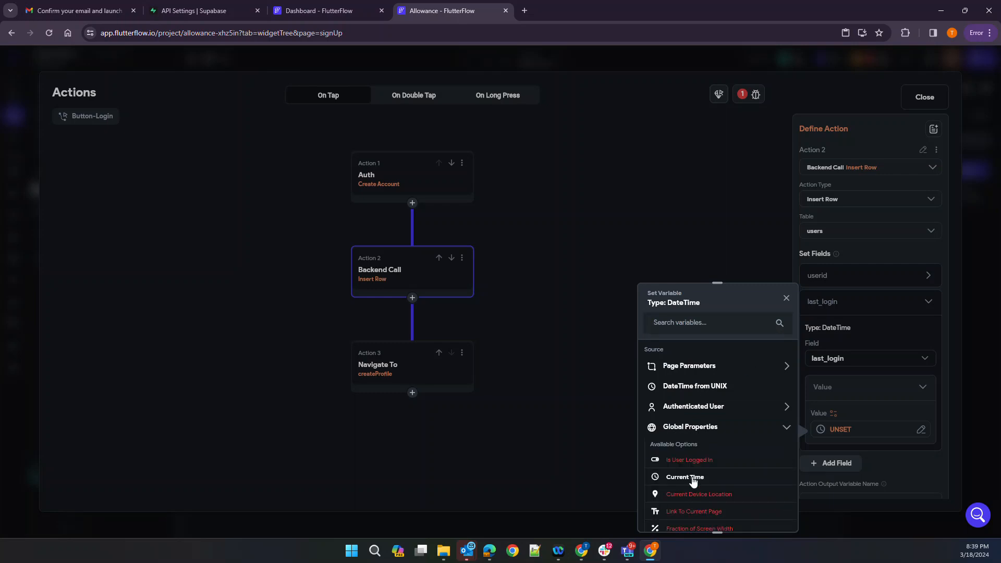
{"action": "left_click", "coordinate": [684, 477]}
{"action": "left_click", "coordinate": [770, 515]}
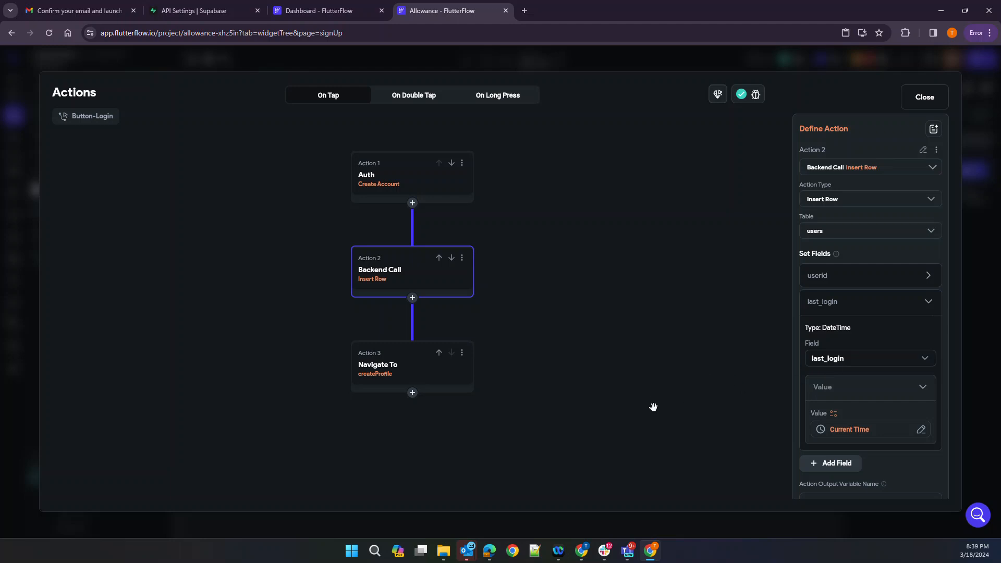
Name the Insert Row action's output variable CreateUser
{"action": "scroll", "coordinate": [851, 432], "scroll_direction": "down", "scroll_amount": 1}
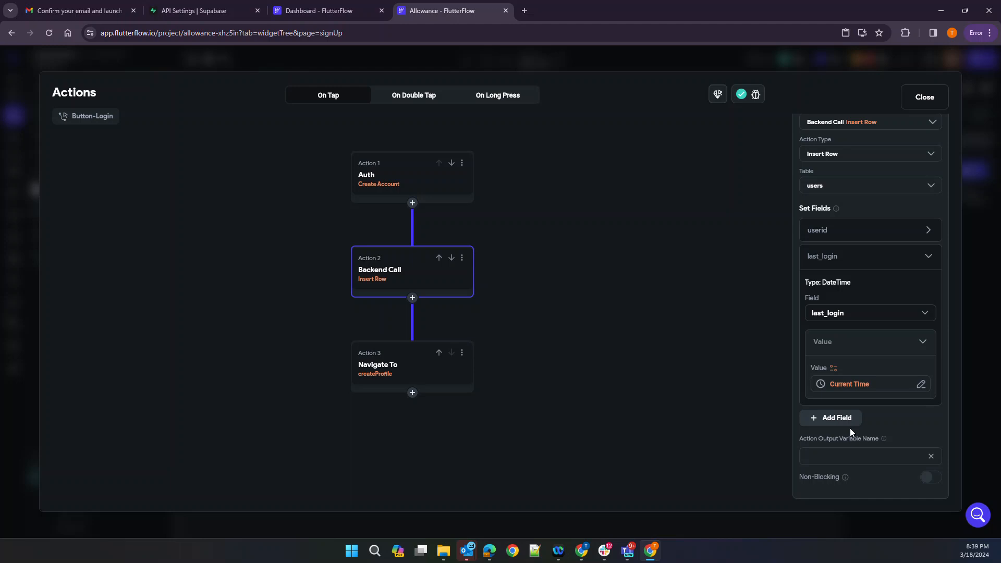
{"action": "left_click", "coordinate": [820, 456]}
{"action": "type", "text": "CreateUser"}
{"action": "left_click", "coordinate": [718, 293]}
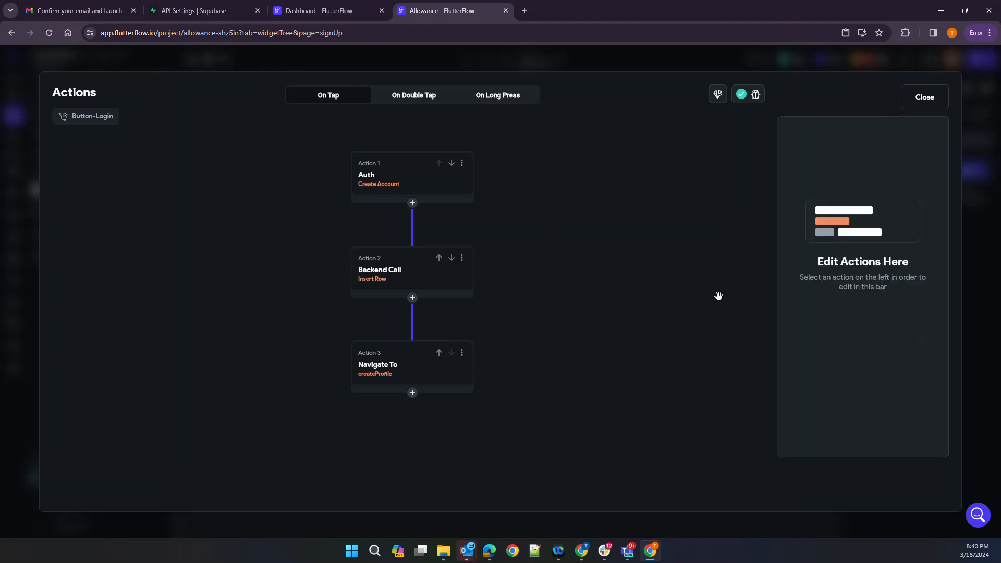
Add a blank Action 3 after Insert Row, then delete it
{"action": "left_click", "coordinate": [391, 281]}
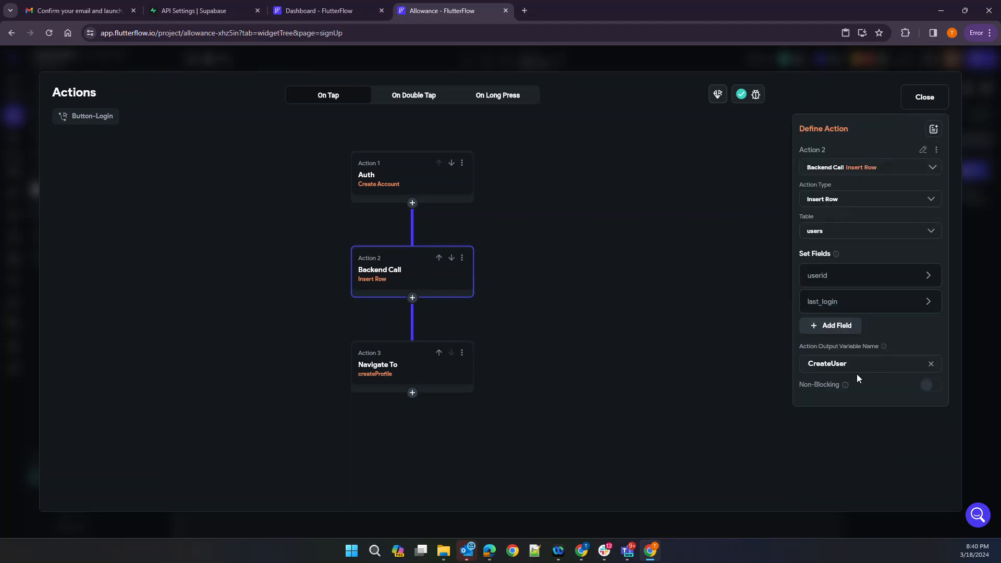
{"action": "left_click", "coordinate": [547, 360]}
{"action": "left_click", "coordinate": [412, 298]}
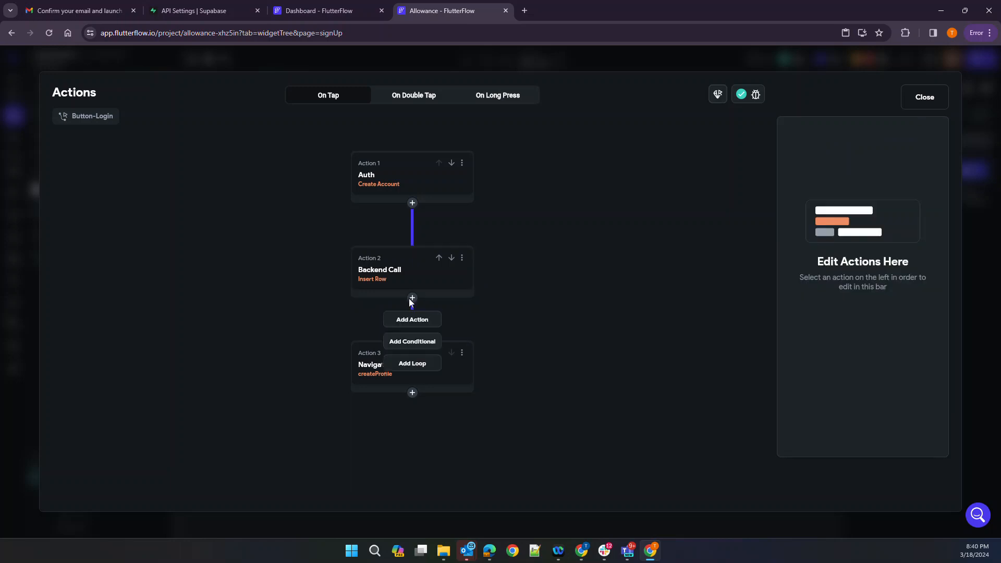
{"action": "left_click", "coordinate": [423, 319]}
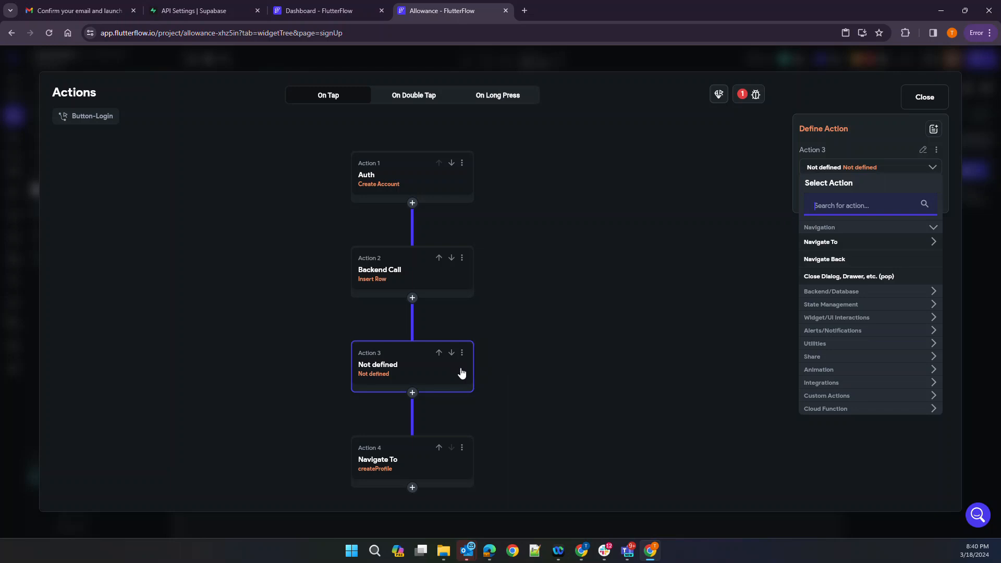
{"action": "left_click", "coordinate": [462, 353]}
{"action": "left_click", "coordinate": [462, 353]}
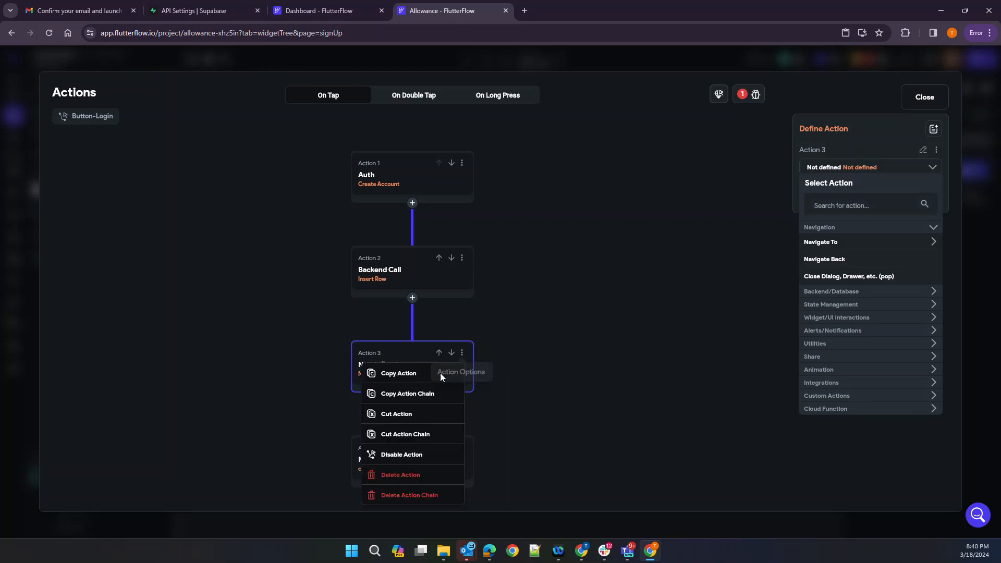
{"action": "left_click", "coordinate": [399, 474]}
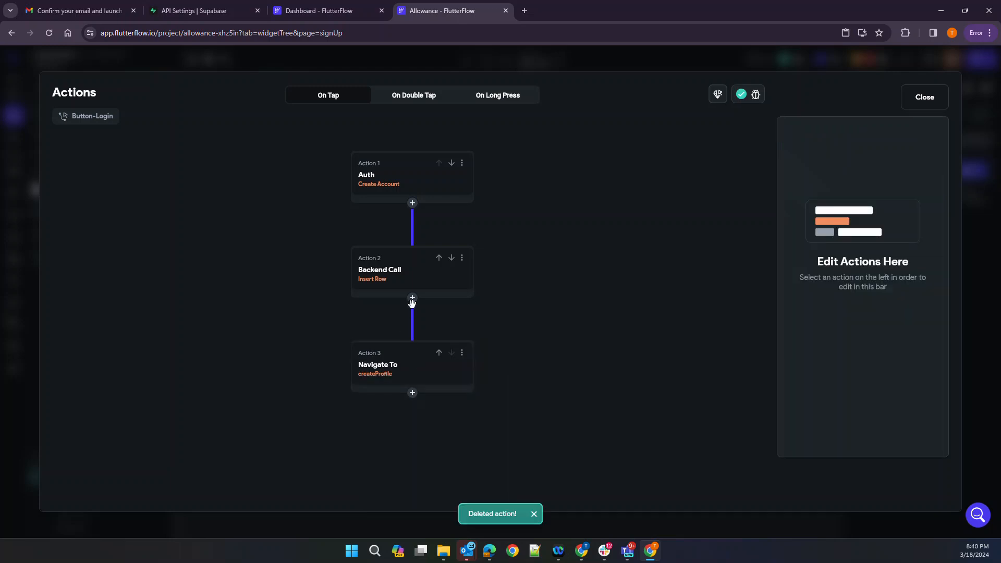
Add a conditional after Insert Row based on Action Outputs > CreateUser > last_login
{"action": "left_click", "coordinate": [412, 298]}
{"action": "left_click", "coordinate": [408, 342]}
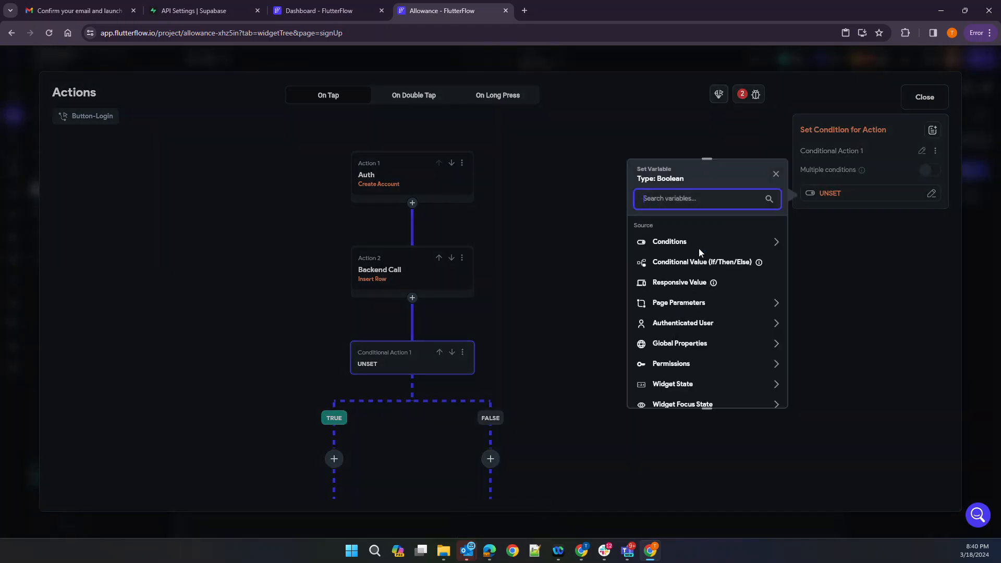
{"action": "scroll", "coordinate": [712, 275], "scroll_direction": "down", "scroll_amount": 1}
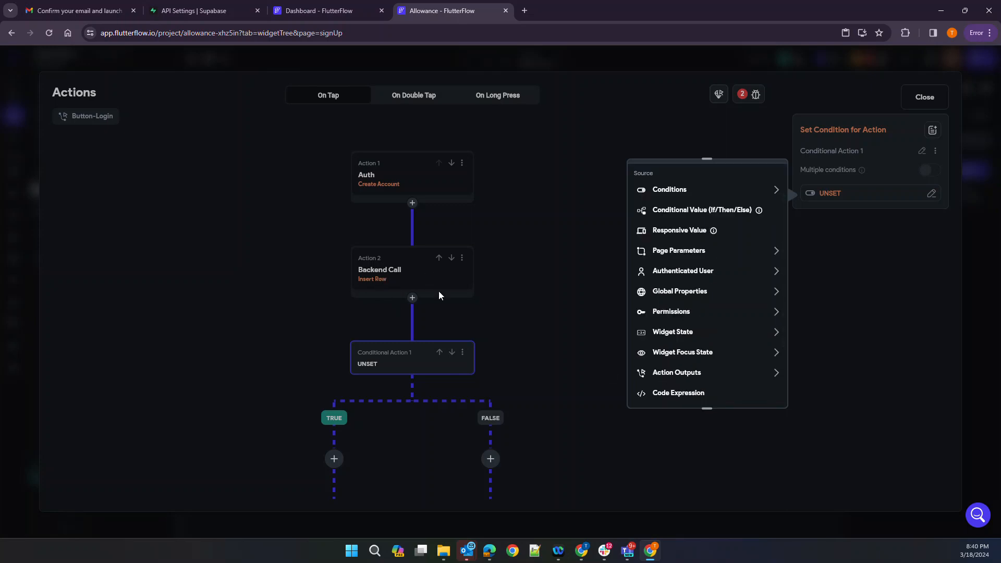
{"action": "left_click", "coordinate": [685, 374]}
{"action": "scroll", "coordinate": [685, 380], "scroll_direction": "down", "scroll_amount": 1}
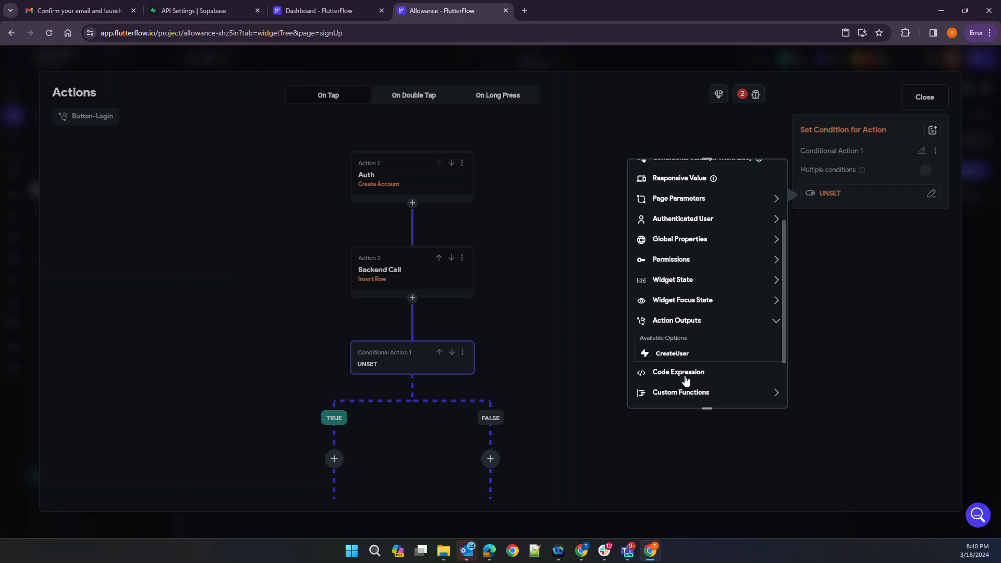
{"action": "left_click", "coordinate": [670, 354]}
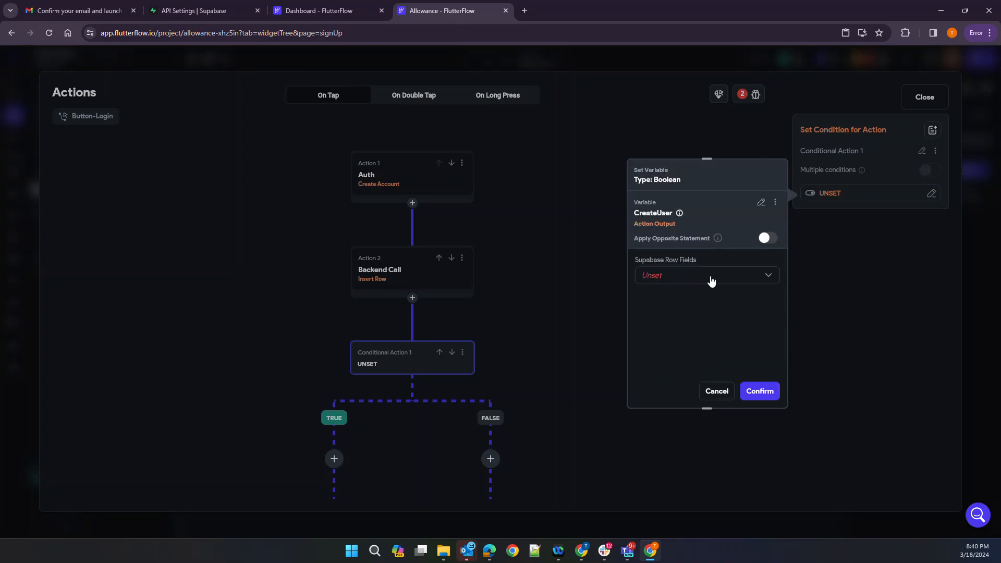
{"action": "left_click", "coordinate": [711, 281]}
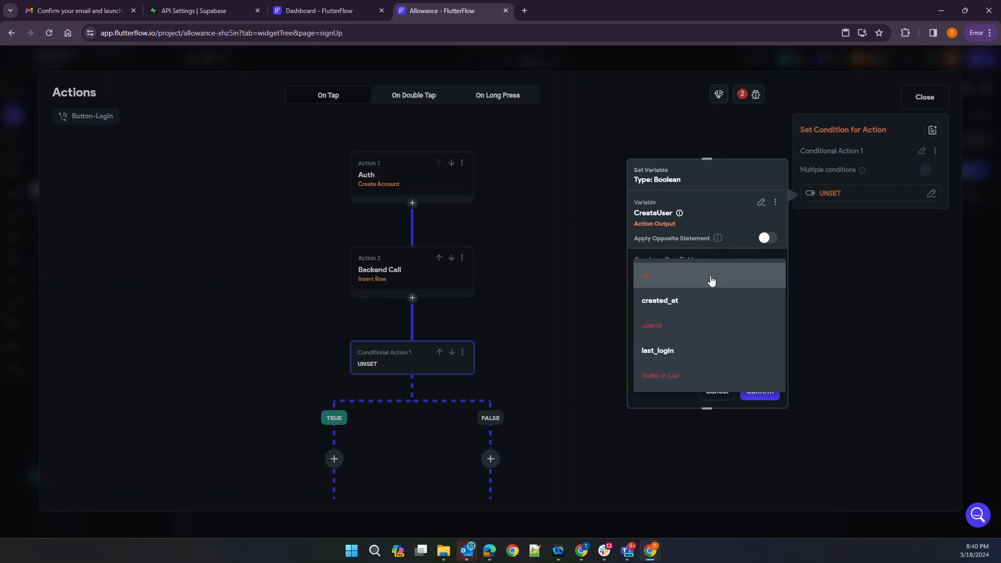
{"action": "left_click", "coordinate": [650, 240]}
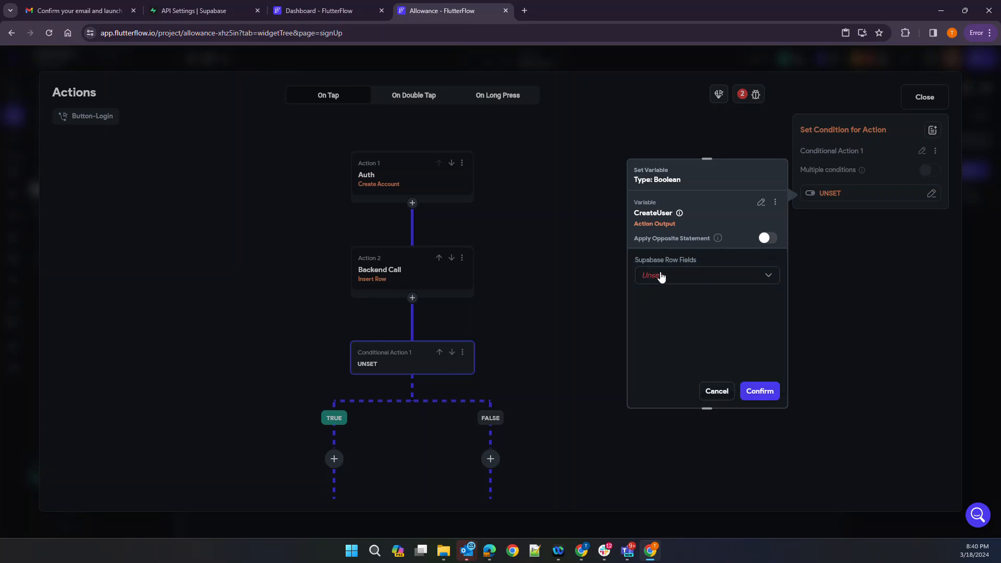
{"action": "left_click", "coordinate": [660, 276]}
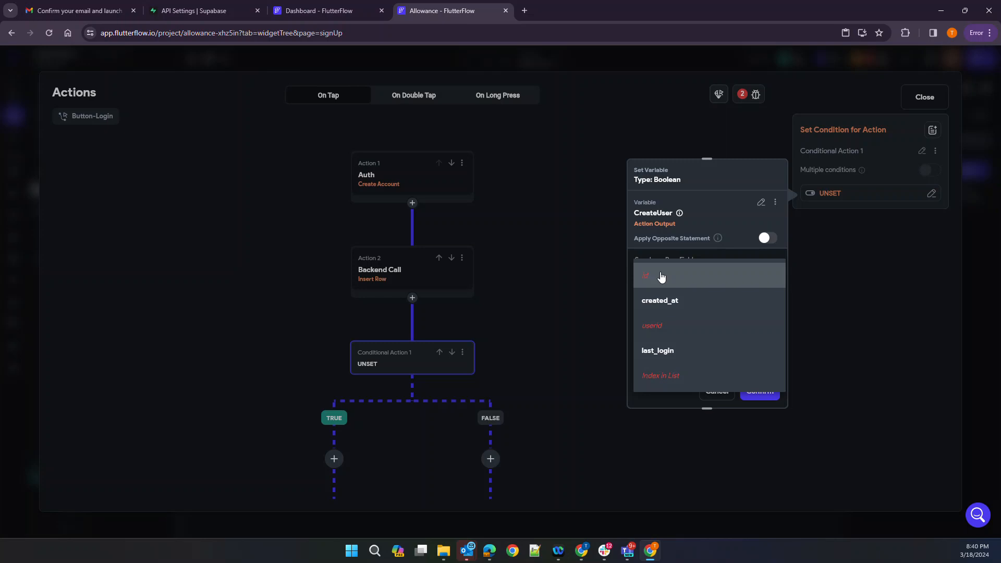
{"action": "left_click", "coordinate": [701, 214]}
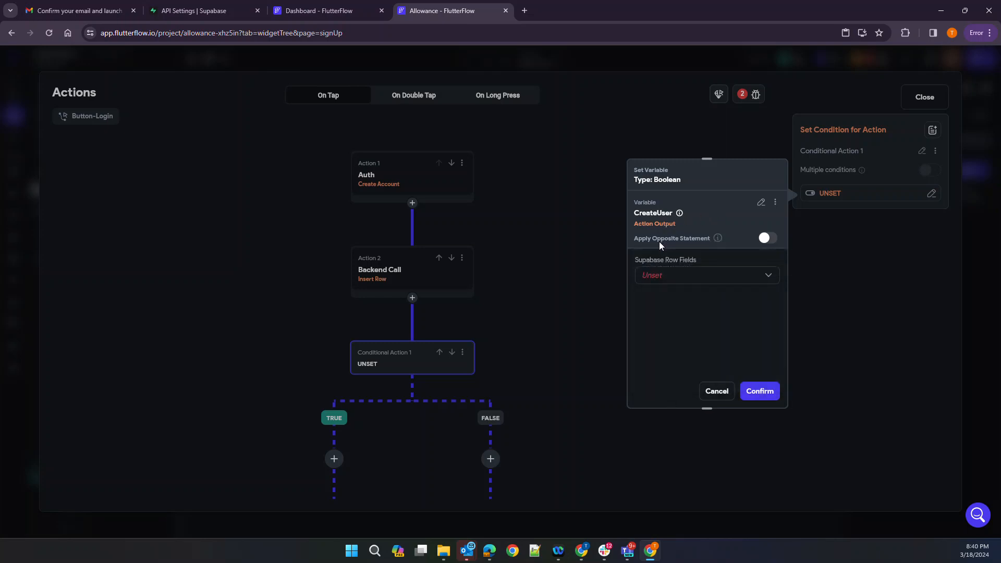
{"action": "left_click", "coordinate": [680, 284]}
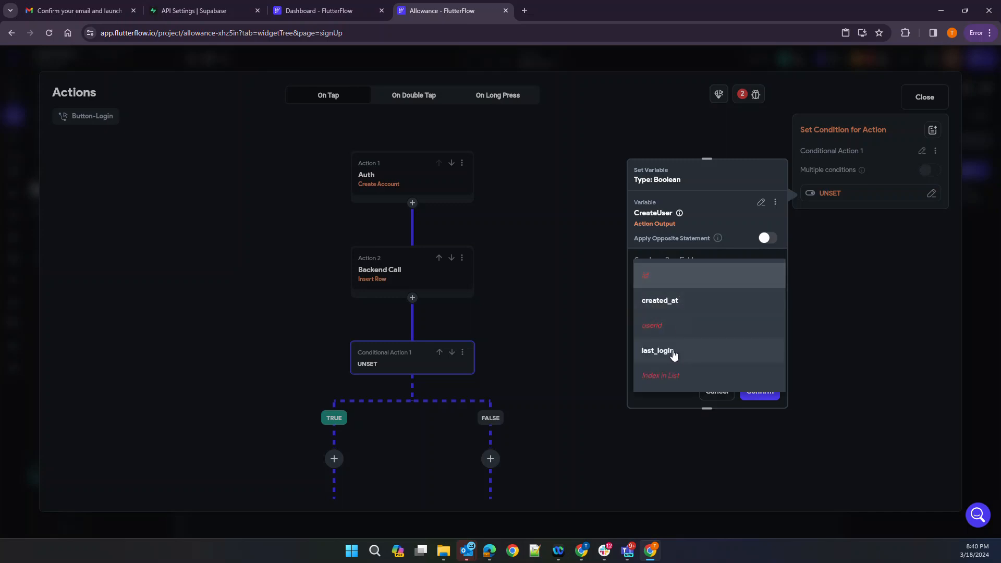
{"action": "left_click", "coordinate": [673, 353]}
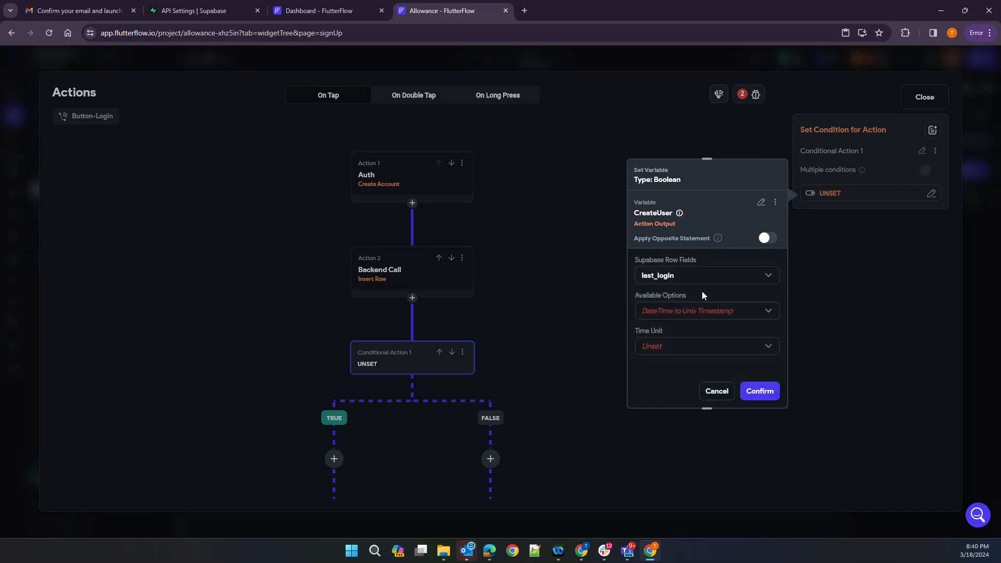
Abandon the condition and delete the conditional step with its branches
{"action": "left_click", "coordinate": [716, 392]}
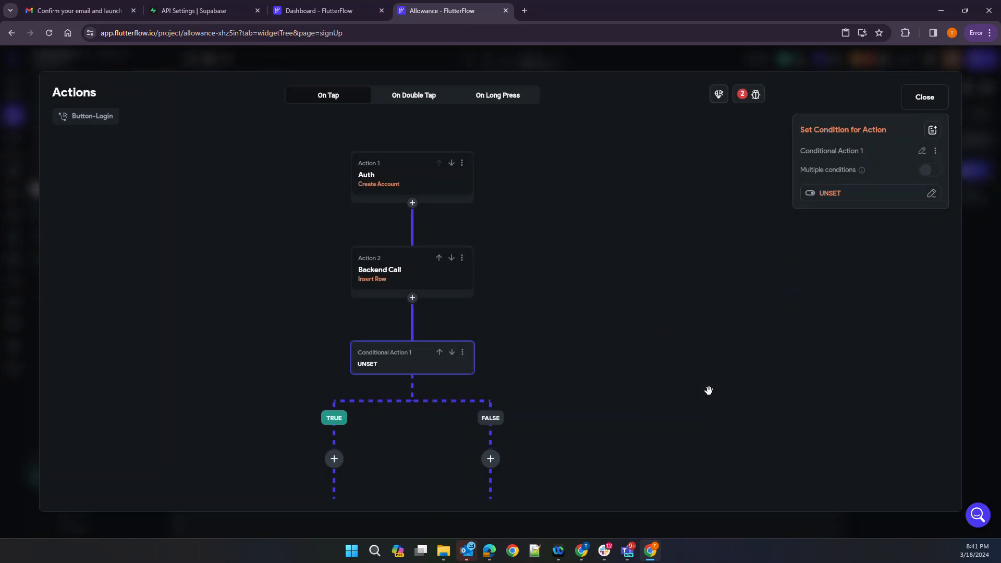
{"action": "left_click", "coordinate": [462, 353]}
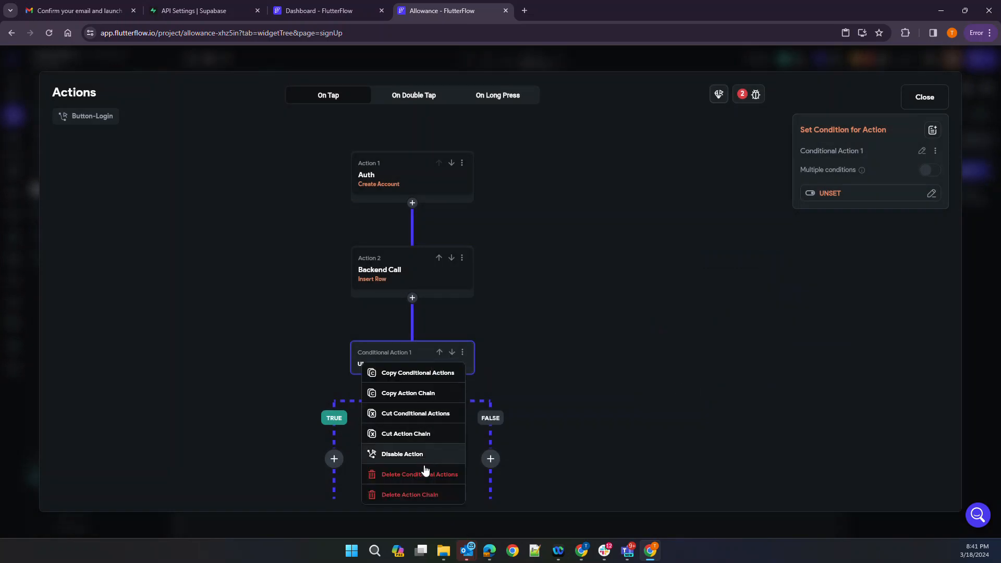
{"action": "left_click", "coordinate": [408, 498]}
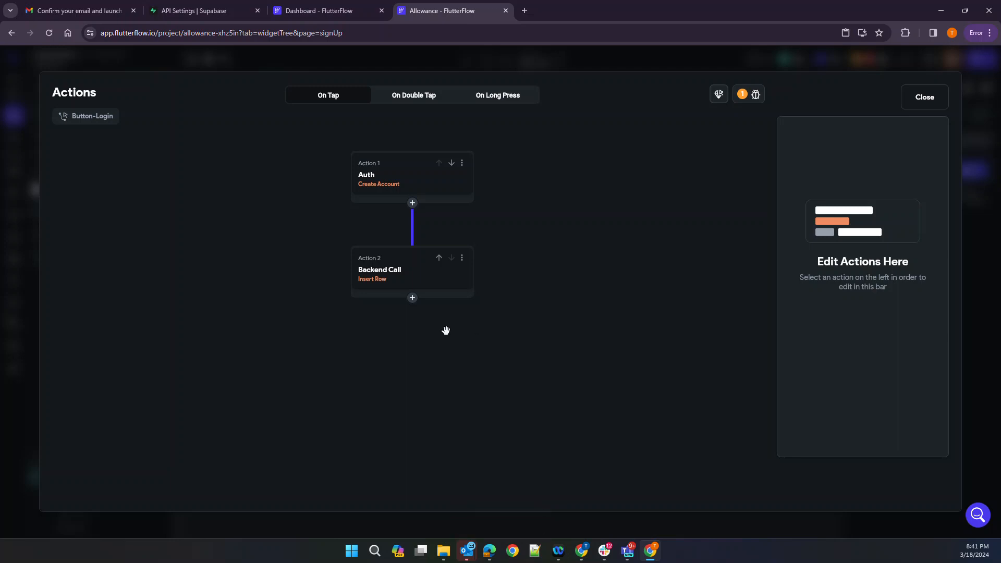
Add a Navigate To createProfile action after Insert Row, back navigation off, Default transition
{"action": "left_click", "coordinate": [412, 297]}
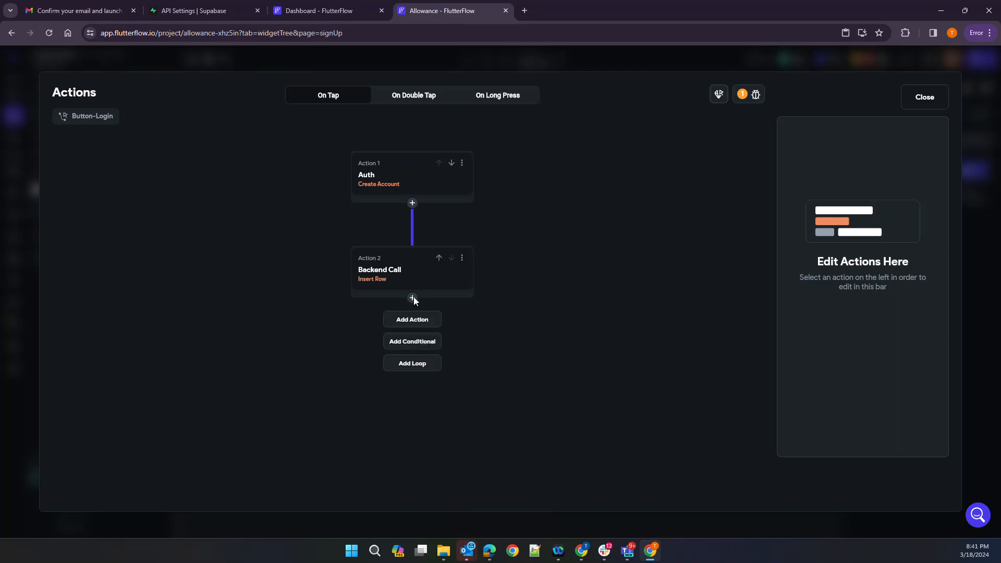
{"action": "left_click", "coordinate": [408, 329]}
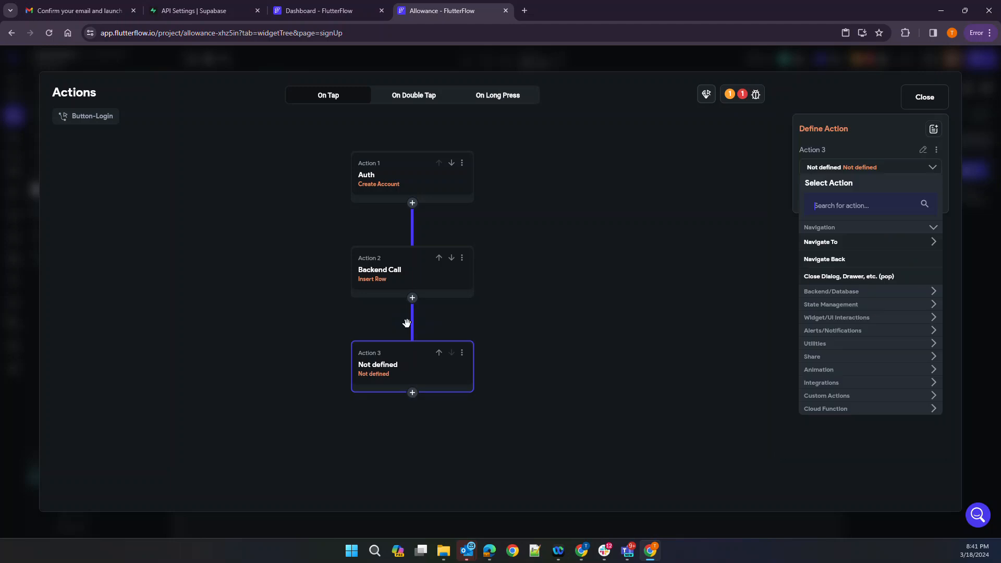
{"action": "left_click", "coordinate": [825, 243]}
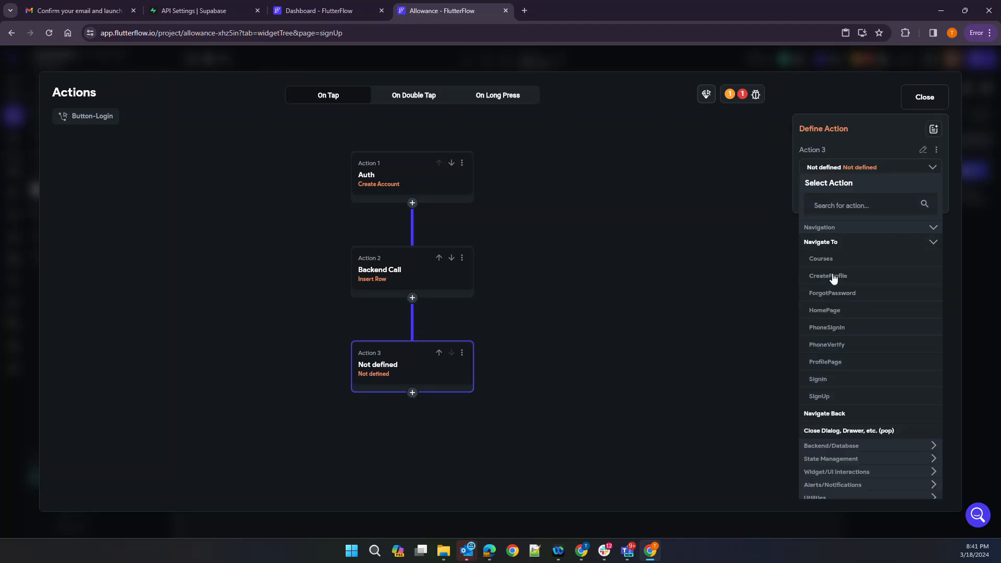
{"action": "left_click", "coordinate": [831, 275]}
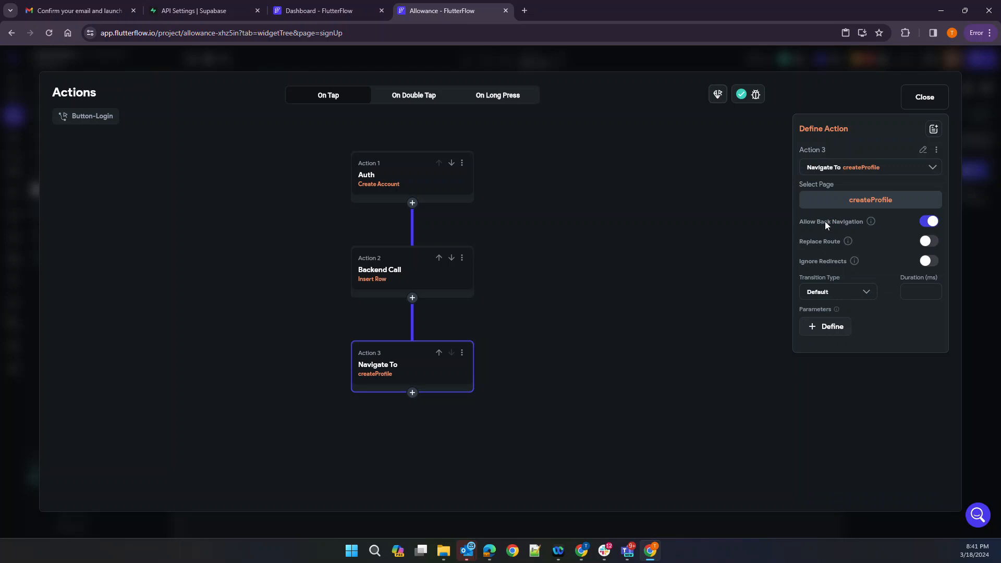
{"action": "left_click", "coordinate": [926, 223]}
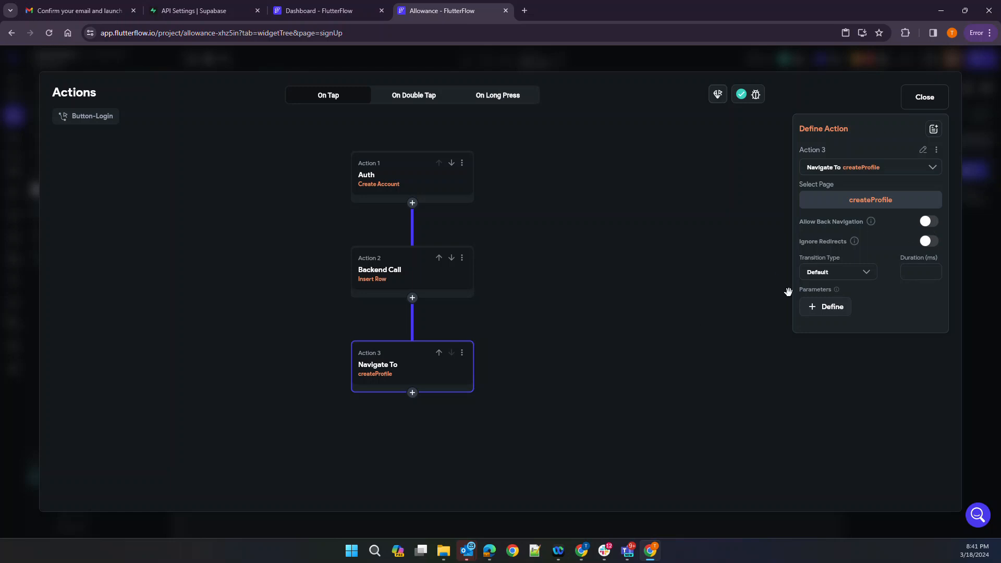
{"action": "left_click", "coordinate": [833, 276]}
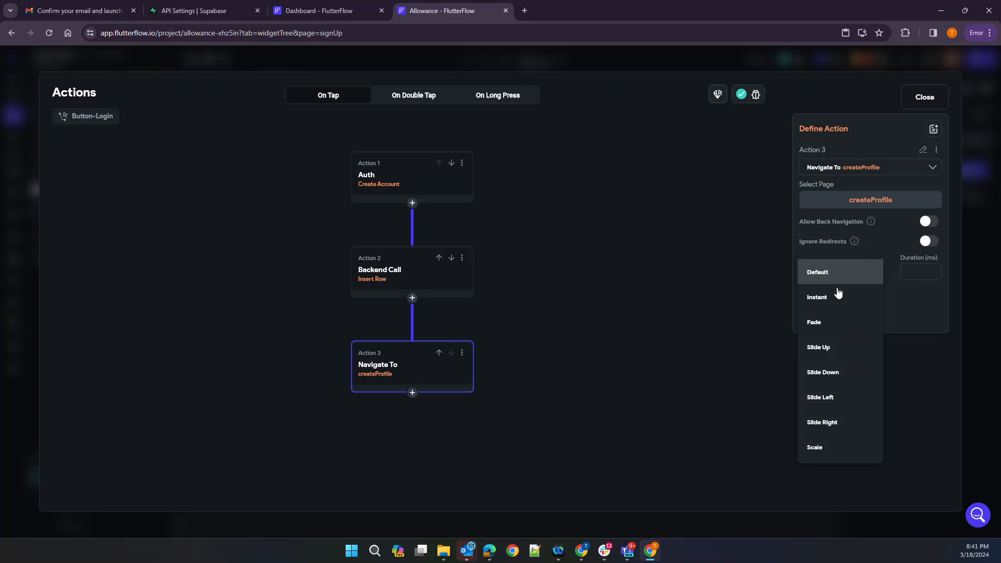
{"action": "left_click", "coordinate": [910, 301]}
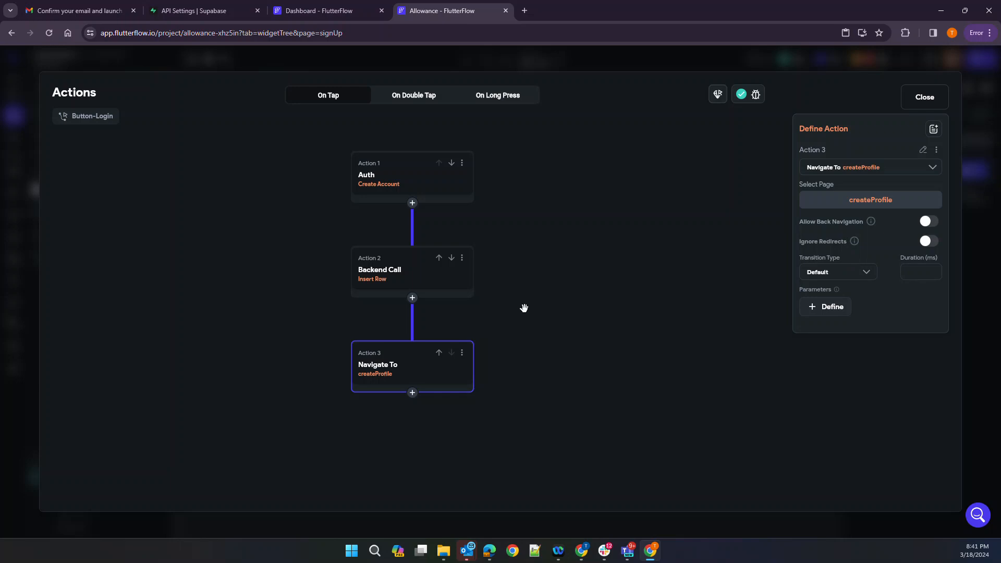
{"action": "left_click", "coordinate": [923, 98]}
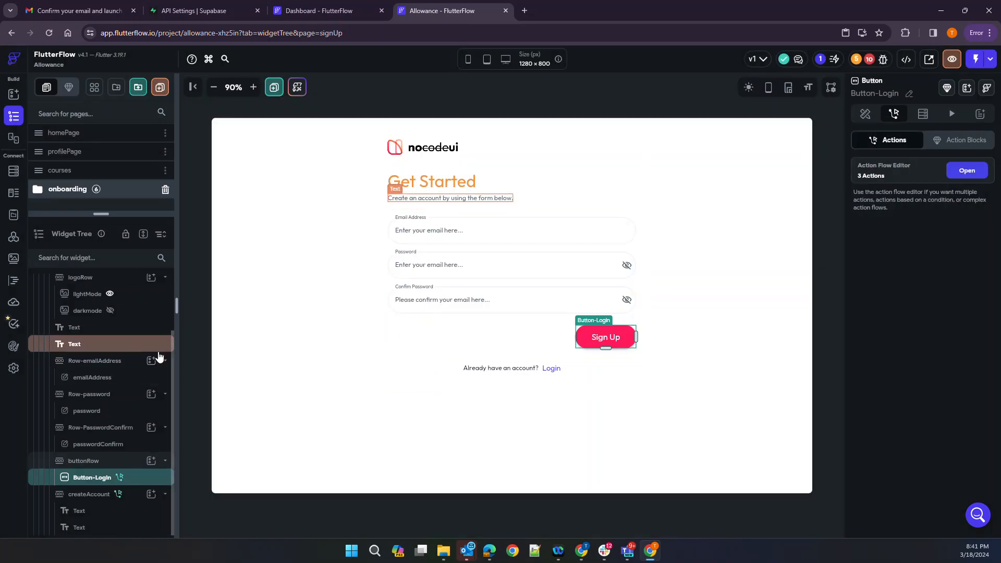
Expand the onboarding folder, enlarge the page list, and open createProfile
{"action": "left_click", "coordinate": [37, 189]}
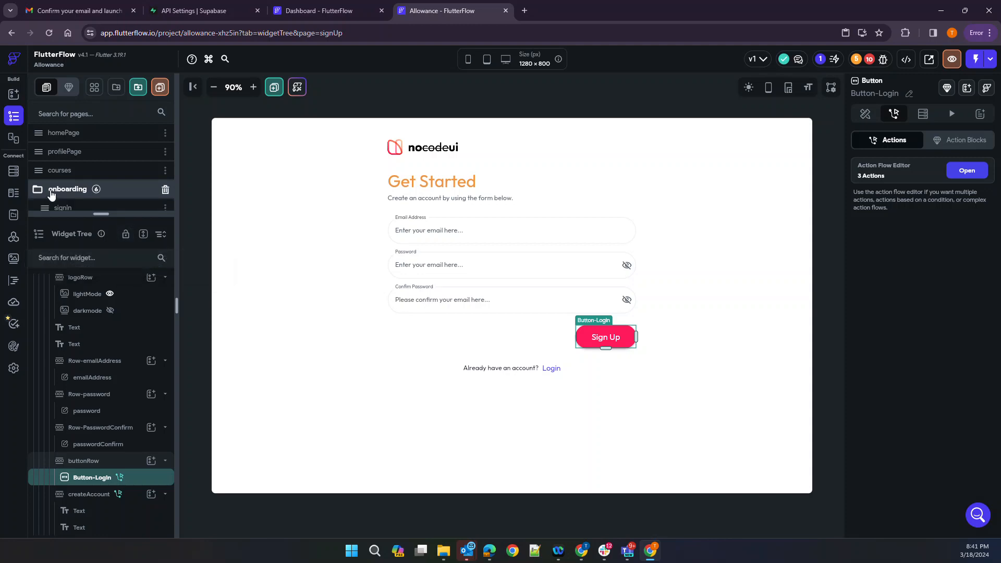
{"action": "left_click_drag", "start_coordinate": [98, 213], "coordinate": [107, 326]}
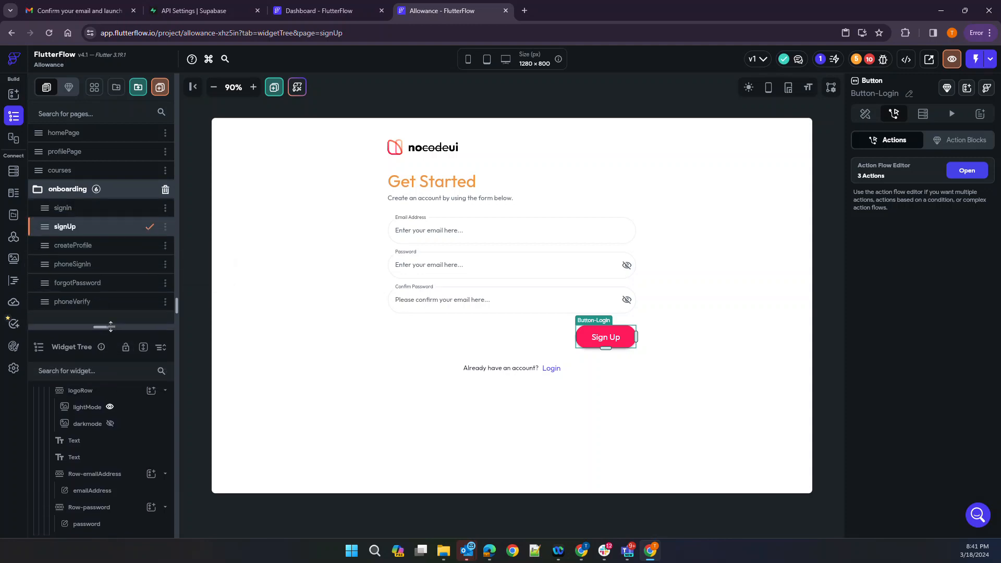
{"action": "left_click", "coordinate": [75, 253]}
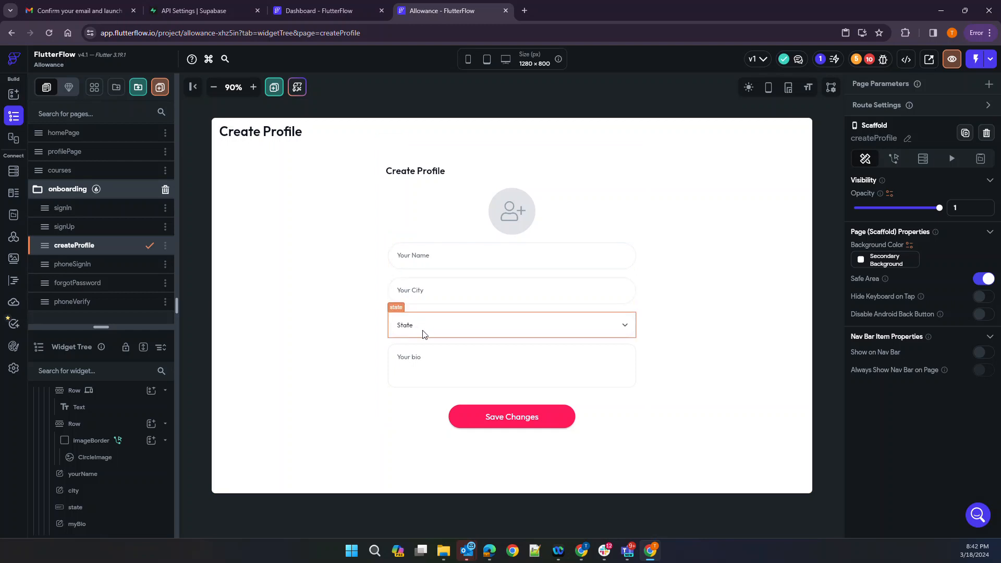
Delete the city TextField, State dropdown and myBio TextField from the createProfile form
{"action": "left_click", "coordinate": [432, 295]}
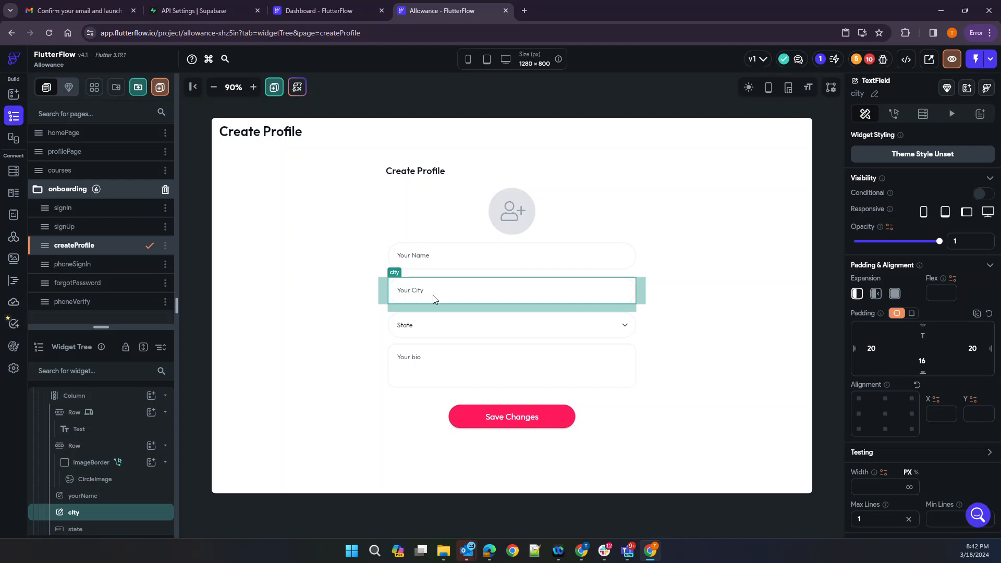
{"action": "right_click", "coordinate": [554, 295]}
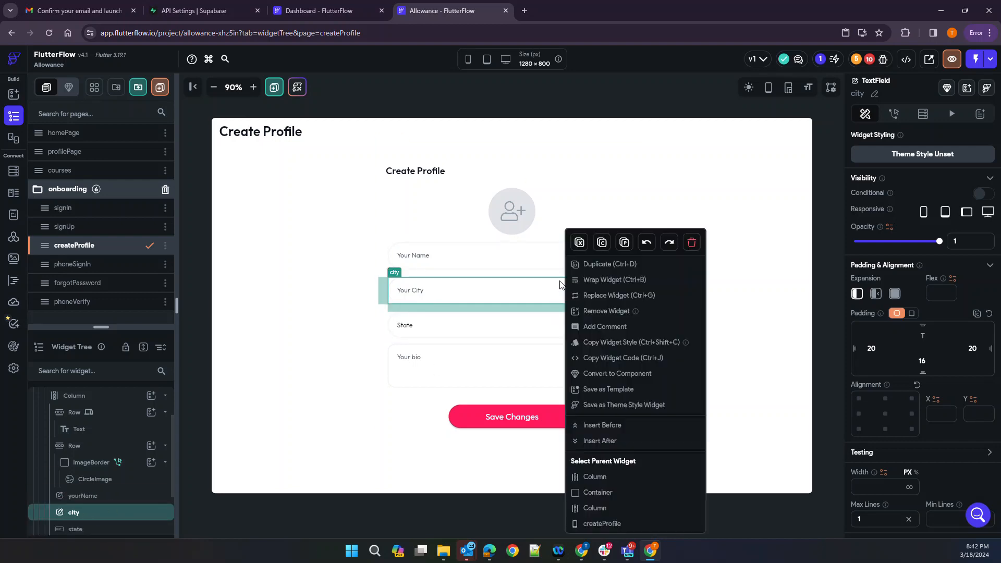
{"action": "left_click", "coordinate": [694, 248]}
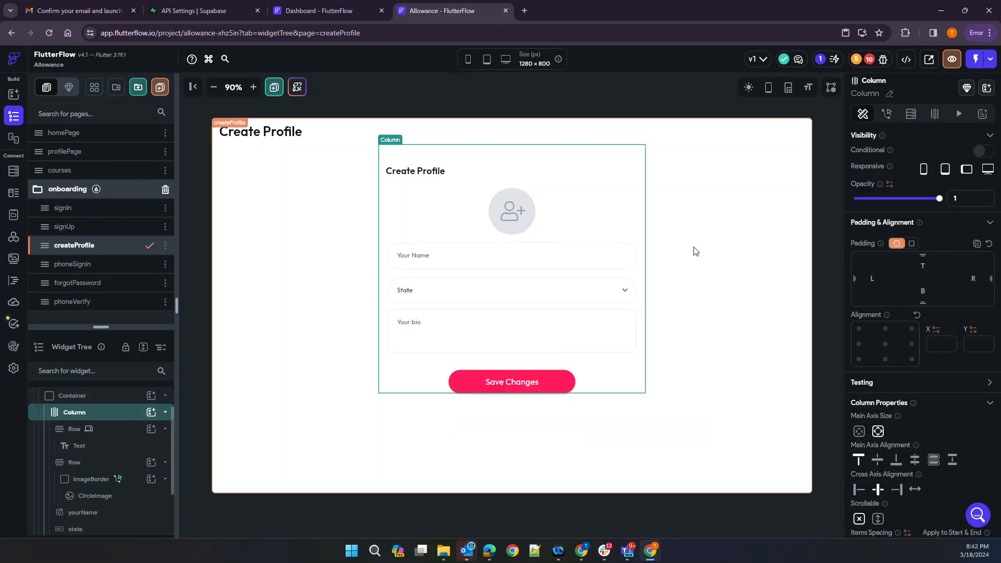
{"action": "right_click", "coordinate": [521, 297]}
{"action": "left_click", "coordinate": [651, 243]}
{"action": "left_click", "coordinate": [508, 292]}
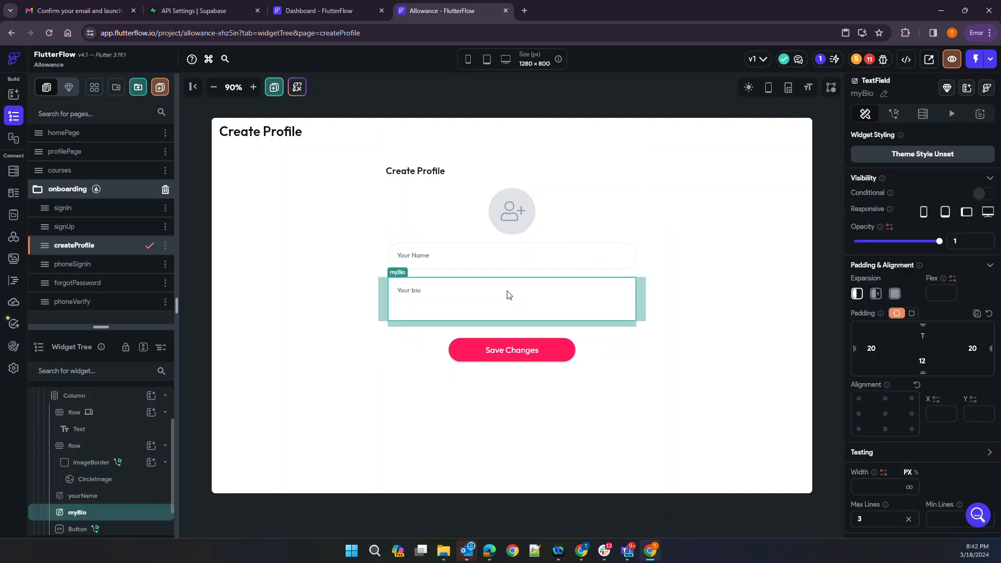
{"action": "right_click", "coordinate": [508, 293]}
{"action": "left_click", "coordinate": [639, 243]}
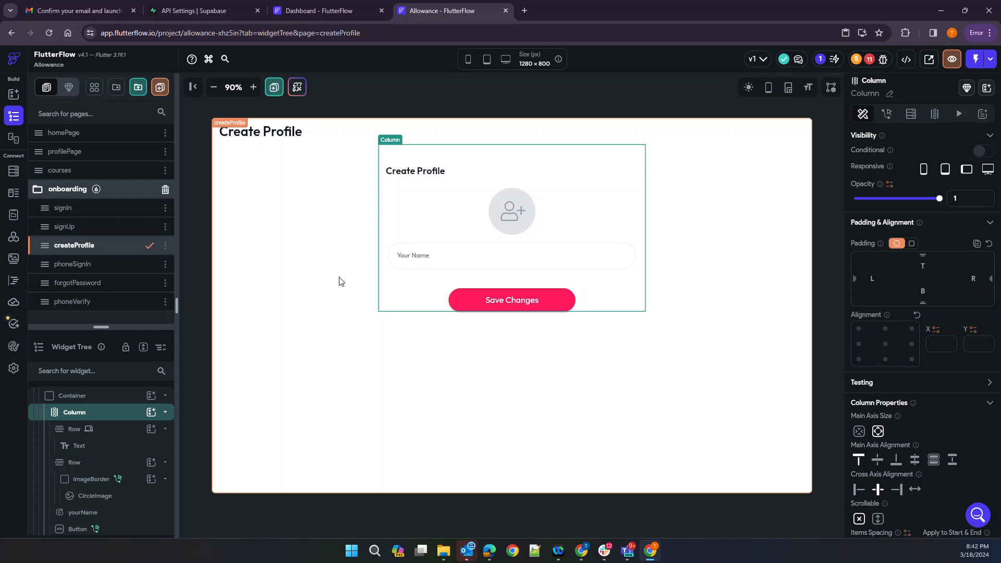
{"action": "left_click", "coordinate": [461, 261]}
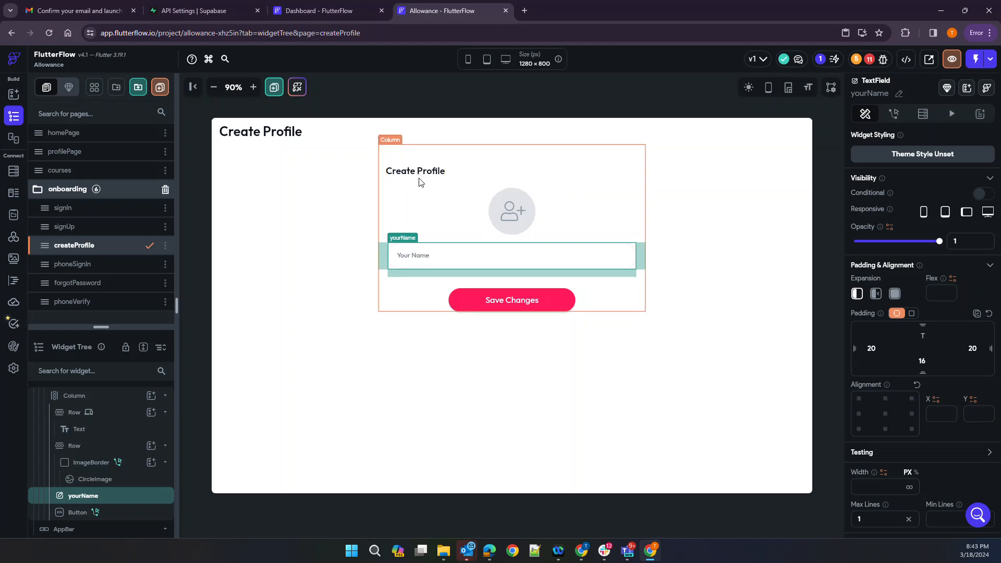
Delete the CircleImage profile photo icon from the form
{"action": "left_click", "coordinate": [521, 215]}
{"action": "right_click", "coordinate": [520, 215]}
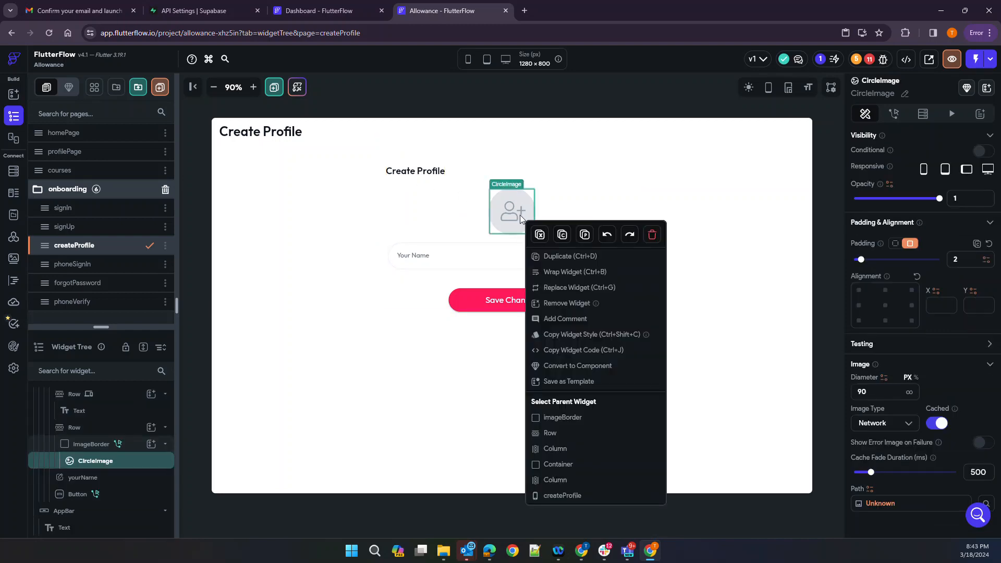
{"action": "left_click", "coordinate": [651, 234]}
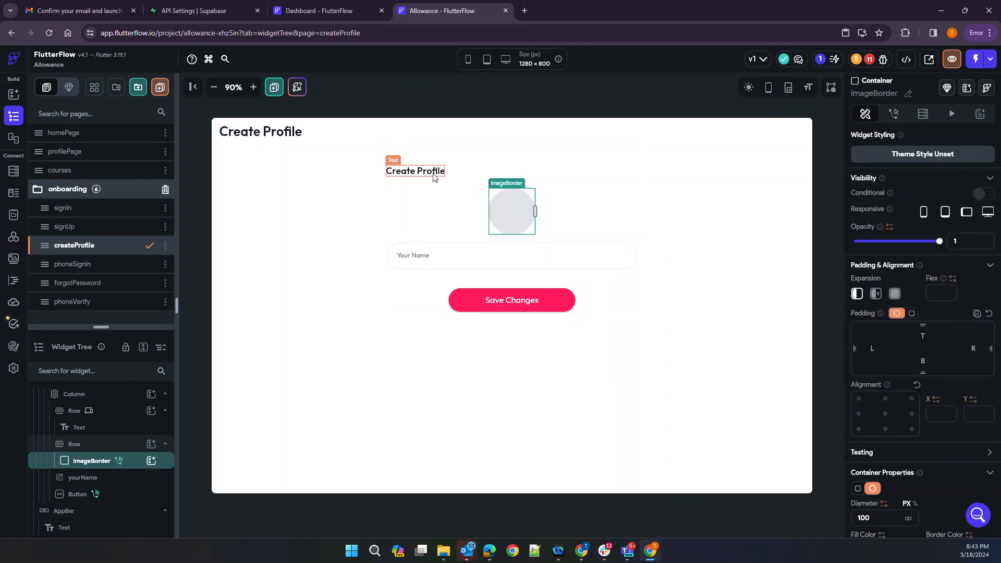
Change both the page title and the form heading from 'Create Profile' to 'Create Family'
{"action": "left_click", "coordinate": [290, 137]}
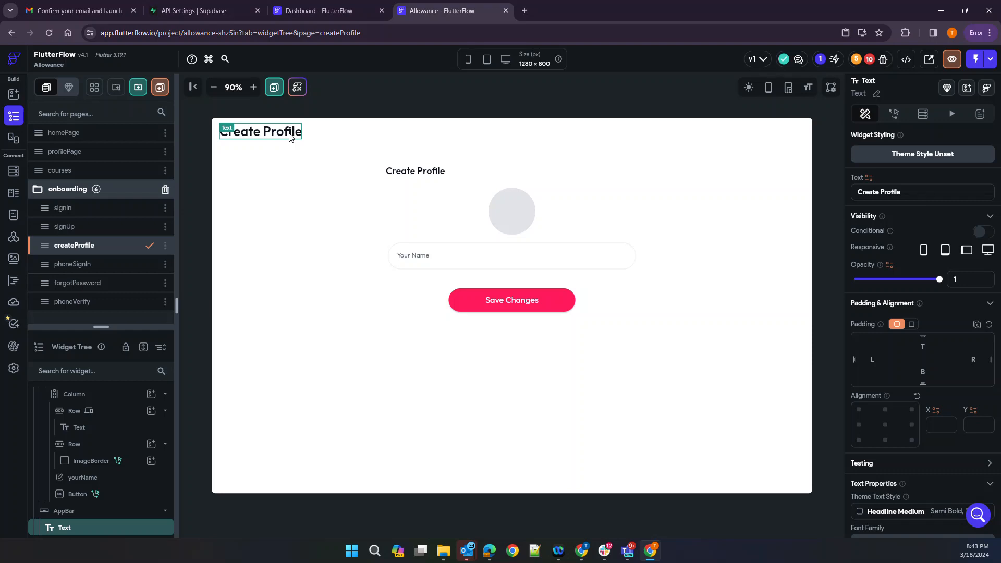
{"action": "double_click", "coordinate": [891, 192]}
{"action": "type", "text": "Family"}
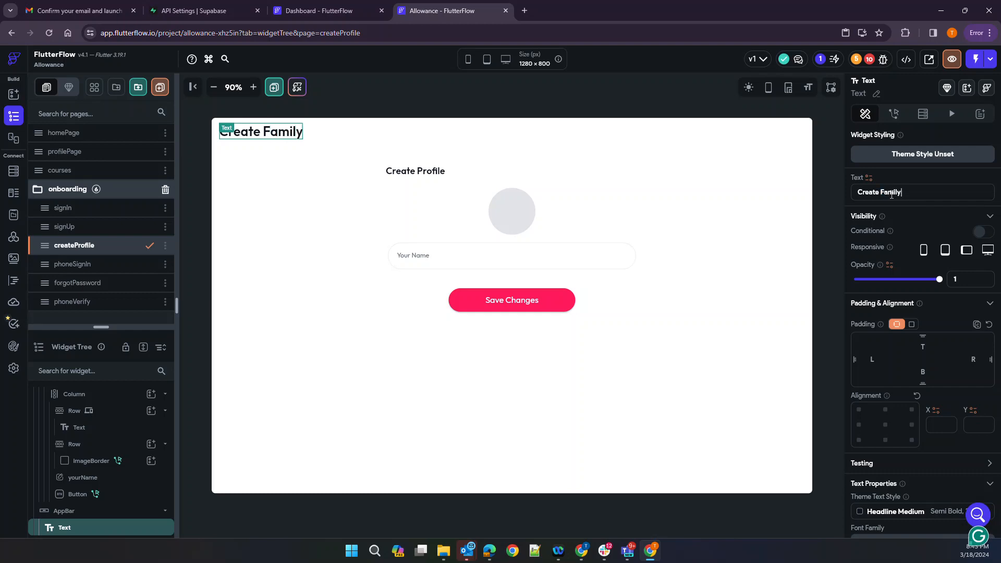
{"action": "left_click", "coordinate": [423, 173]}
{"action": "double_click", "coordinate": [894, 192]}
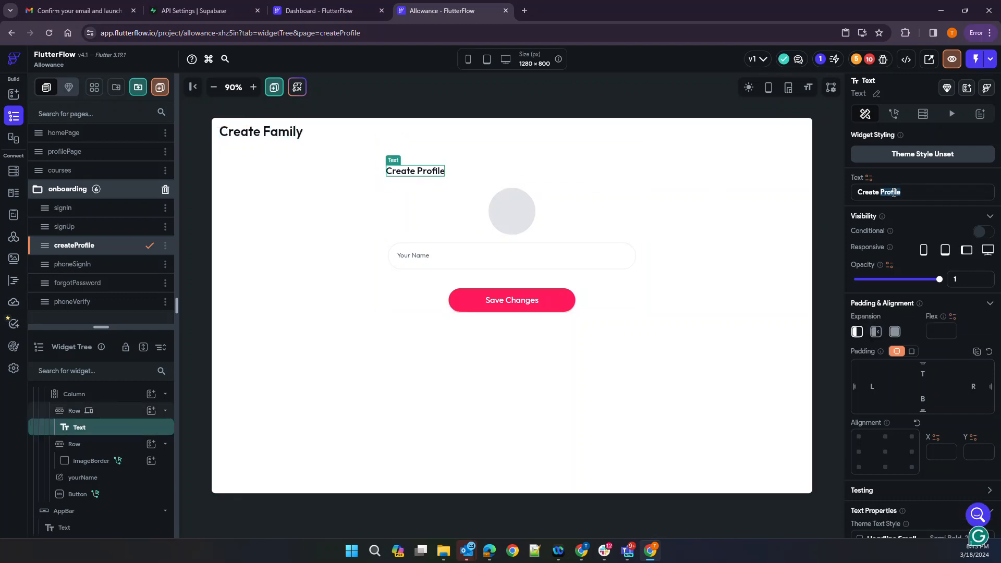
{"action": "type", "text": "Family"}
Relabel the name field 'Your Family Name' and rename the widget to yourFamilyName
{"action": "left_click", "coordinate": [449, 259]}
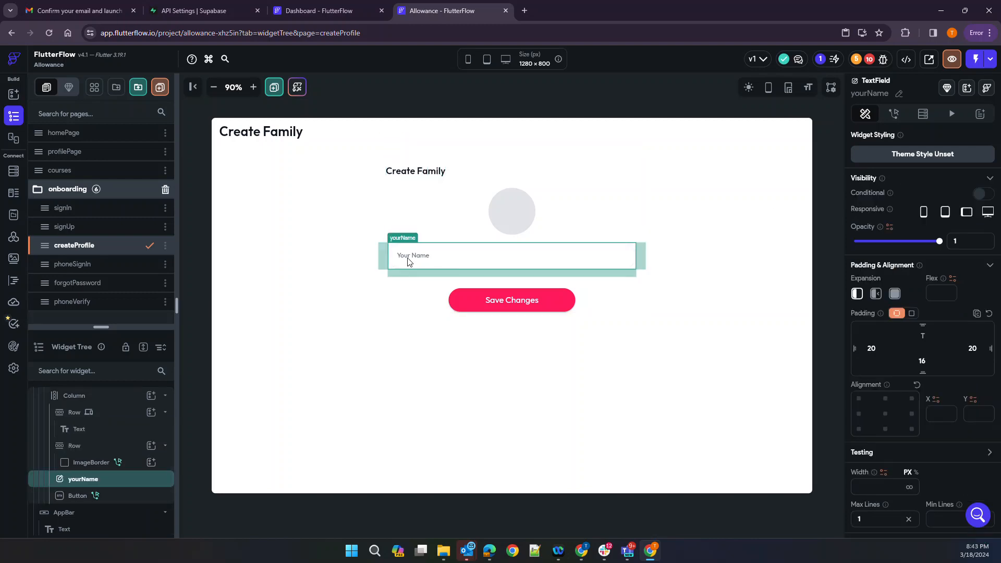
{"action": "scroll", "coordinate": [865, 383], "scroll_direction": "down", "scroll_amount": 3}
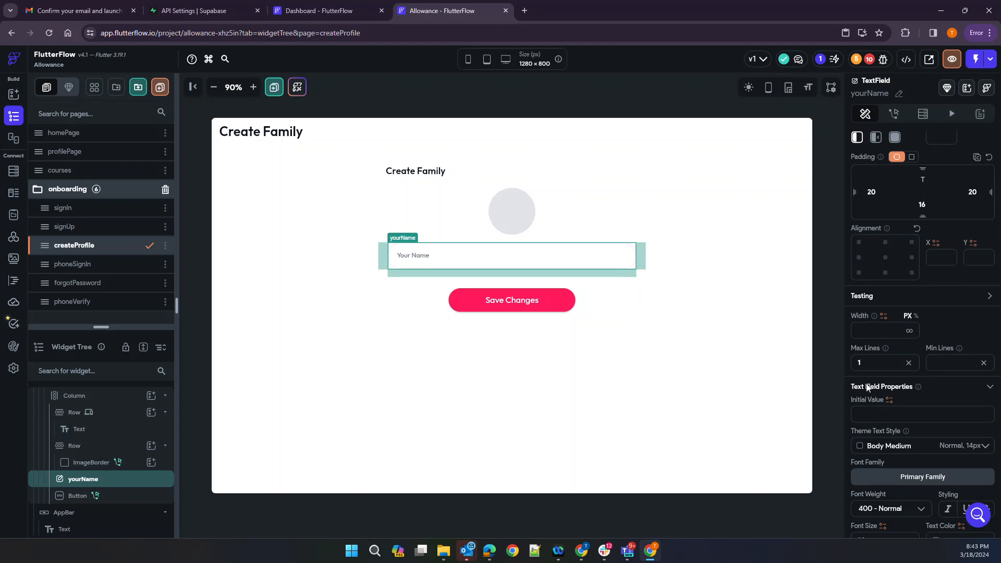
{"action": "scroll", "coordinate": [867, 387], "scroll_direction": "down", "scroll_amount": 7}
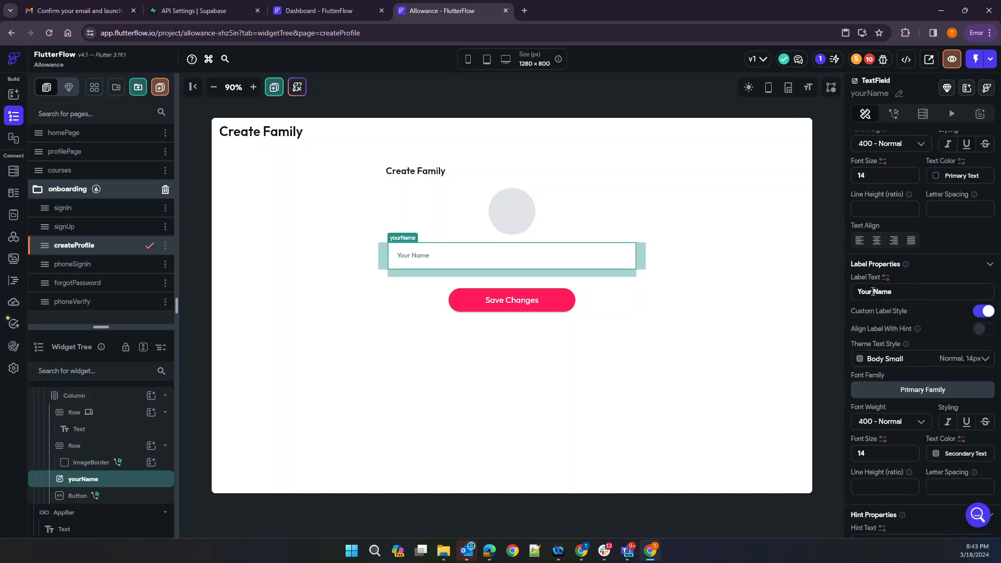
{"action": "left_click", "coordinate": [874, 292]}
{"action": "type", "text": "Family"}
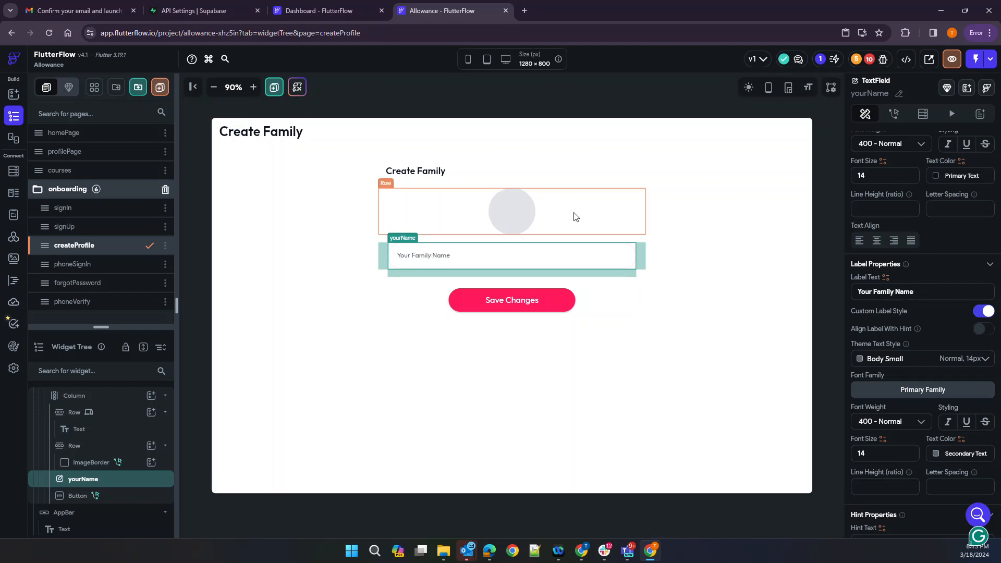
{"action": "left_click", "coordinate": [898, 94]}
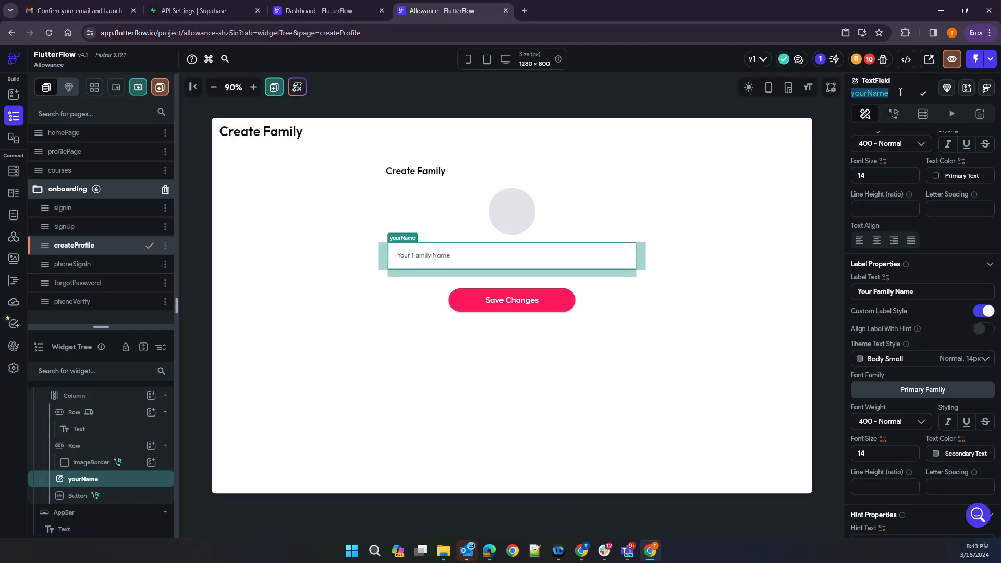
{"action": "type", "text": "Family"}
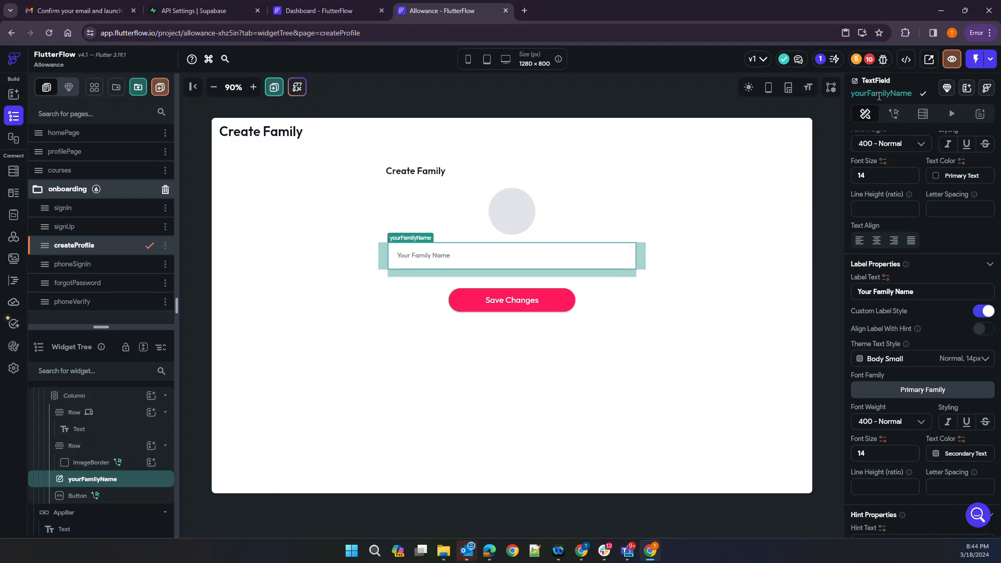
{"action": "left_click", "coordinate": [761, 272]}
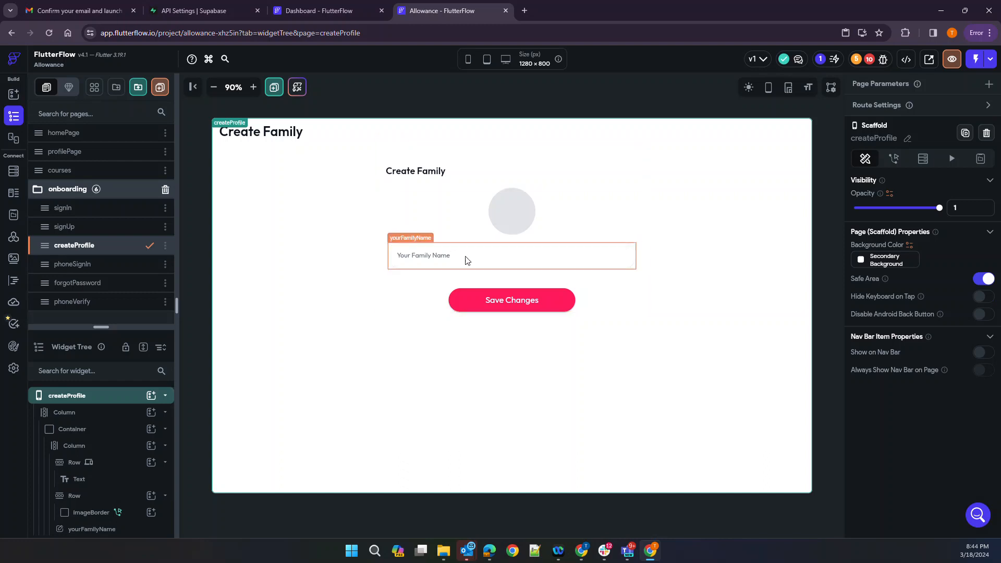
Delete the Row containing the empty ImageBorder photo circle from the Create Family form
{"action": "left_click", "coordinate": [518, 210]}
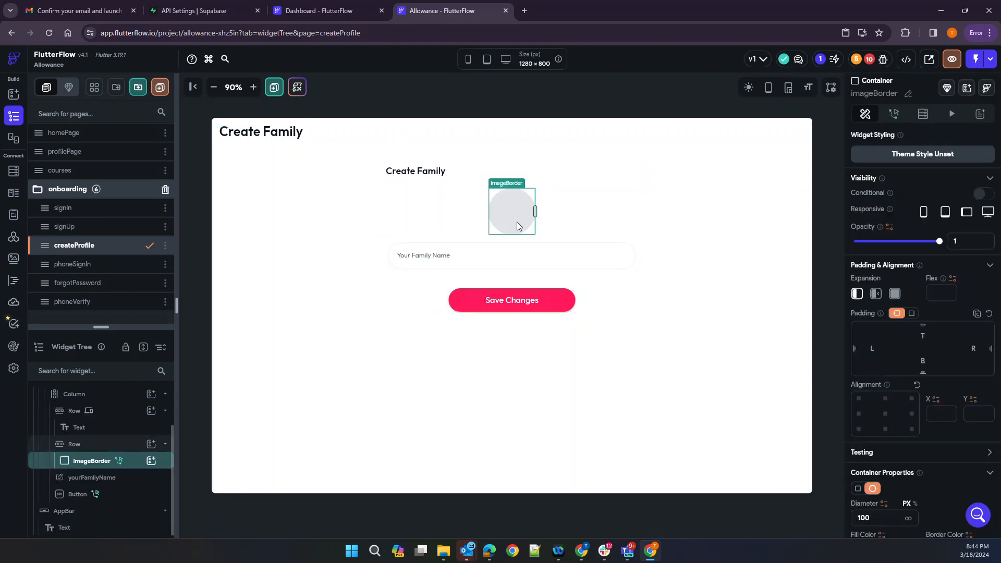
{"action": "left_click", "coordinate": [74, 444]}
{"action": "right_click", "coordinate": [74, 445]}
{"action": "left_click", "coordinate": [203, 275]}
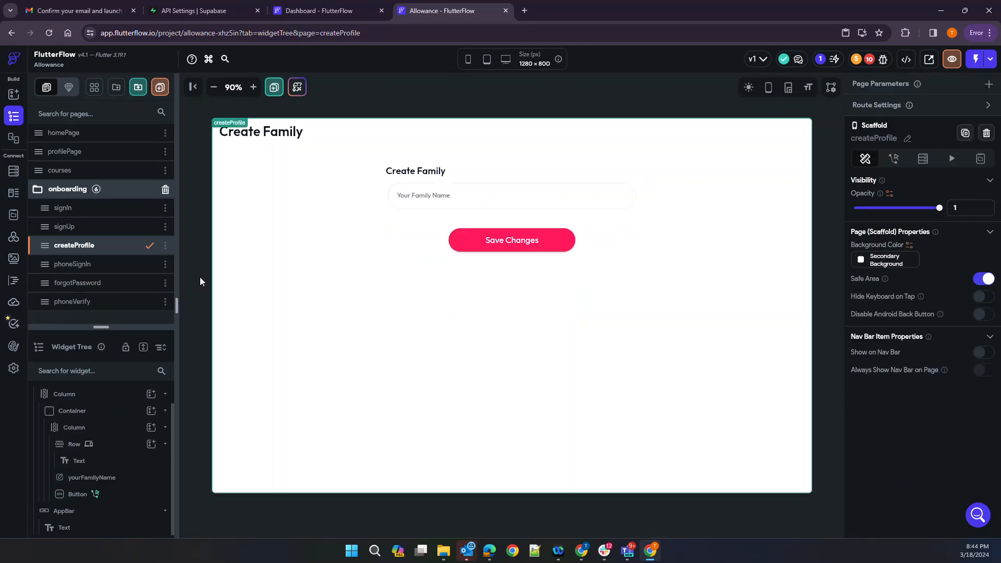
{"action": "left_click", "coordinate": [451, 337]}
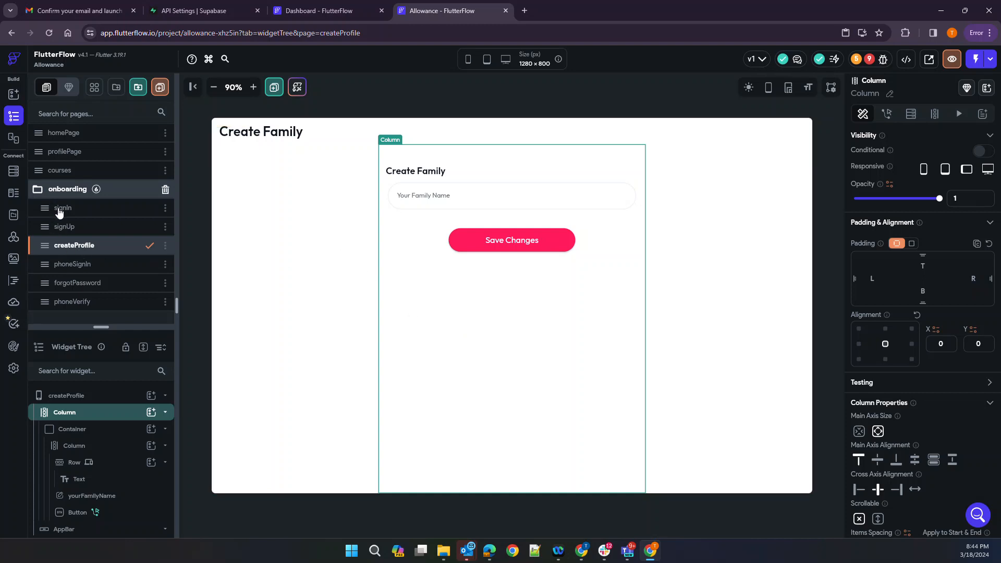
Open the action flow of the Sign Up button on the signUp page
{"action": "left_click", "coordinate": [63, 228]}
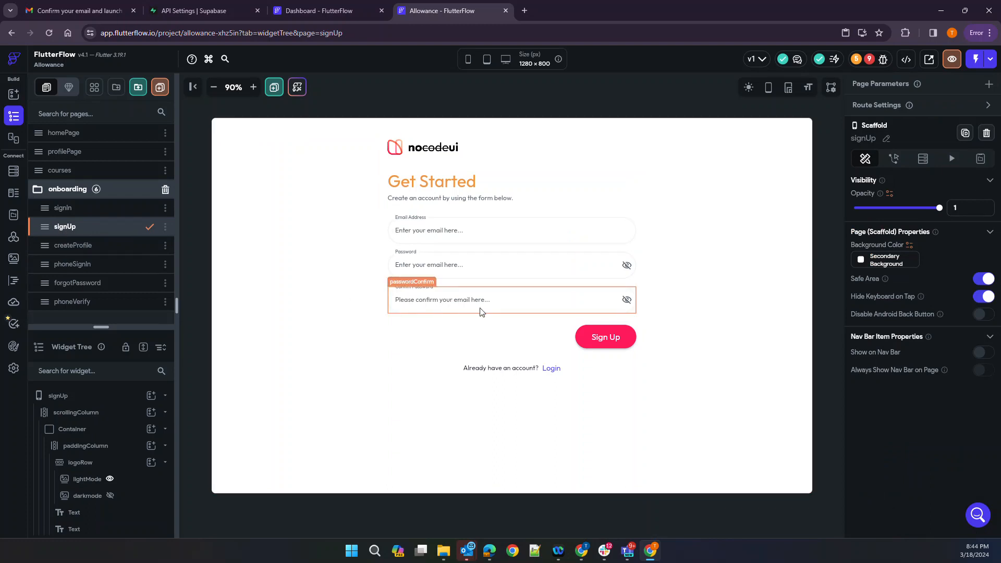
{"action": "left_click", "coordinate": [591, 345]}
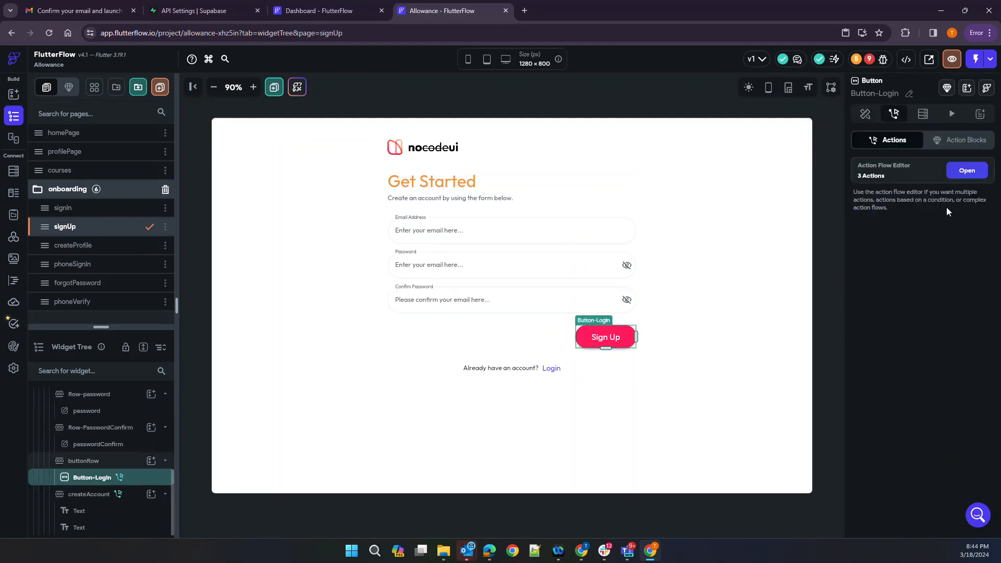
{"action": "left_click", "coordinate": [984, 174]}
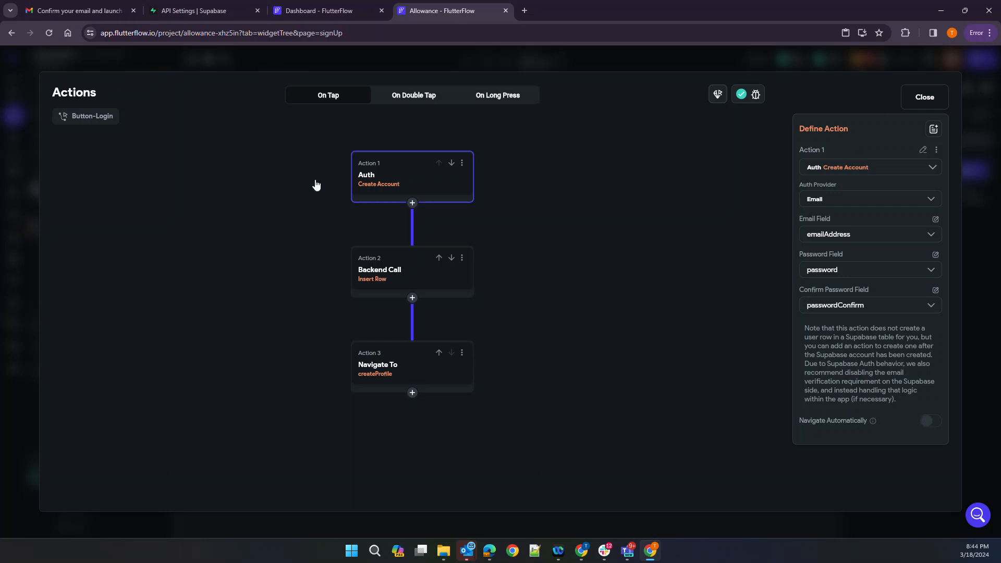
Switch to the Supabase API Settings page in the browser
{"action": "left_click", "coordinate": [203, 10]}
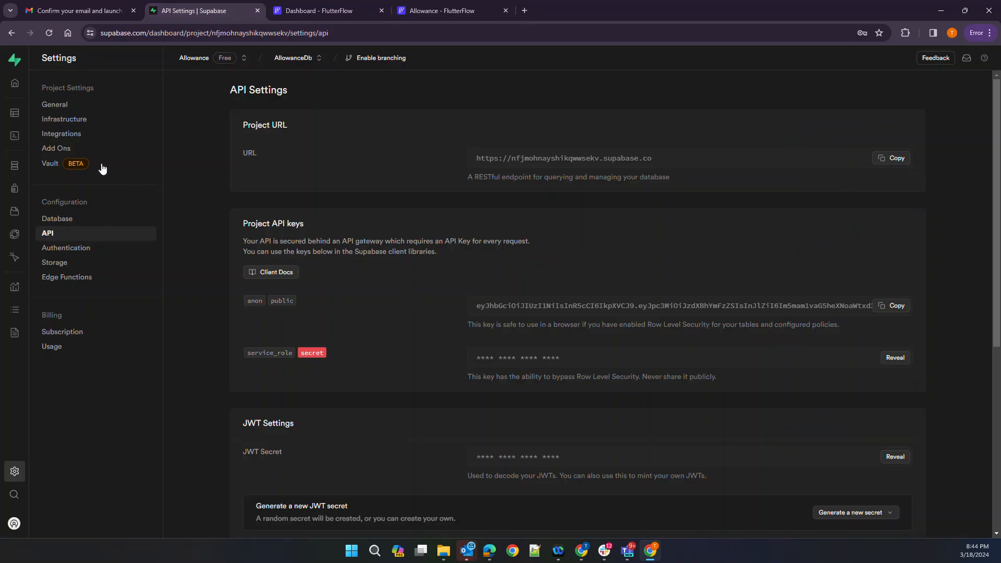
Open the users table's Edit Table panel in the Supabase Table Editor
{"action": "left_click", "coordinate": [18, 117]}
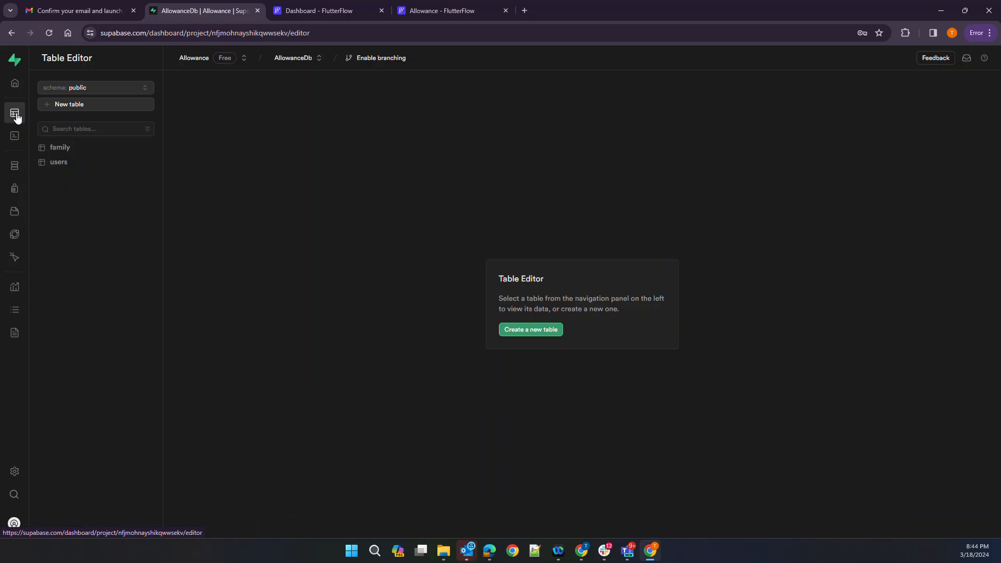
{"action": "left_click", "coordinate": [51, 163]}
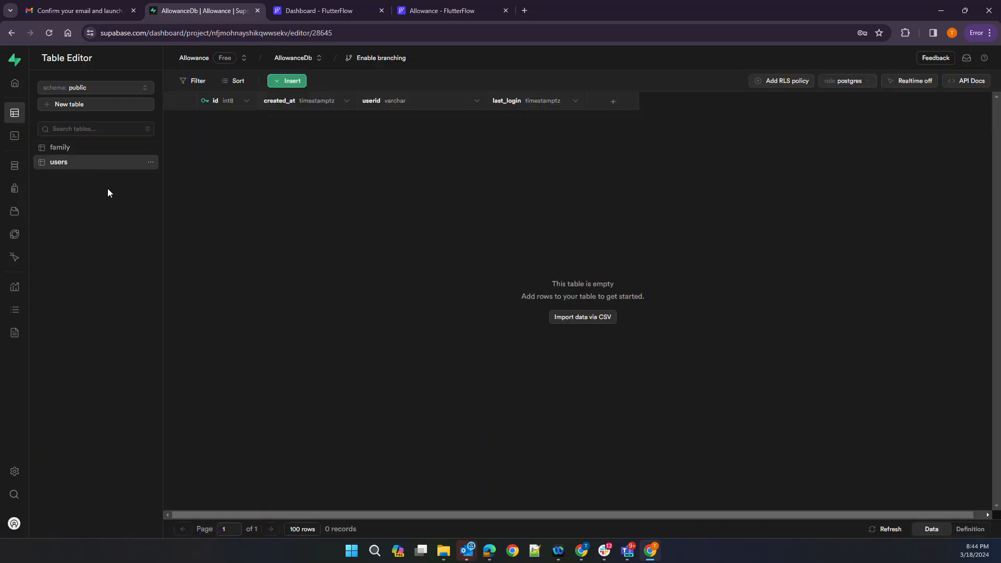
{"action": "left_click", "coordinate": [151, 162]}
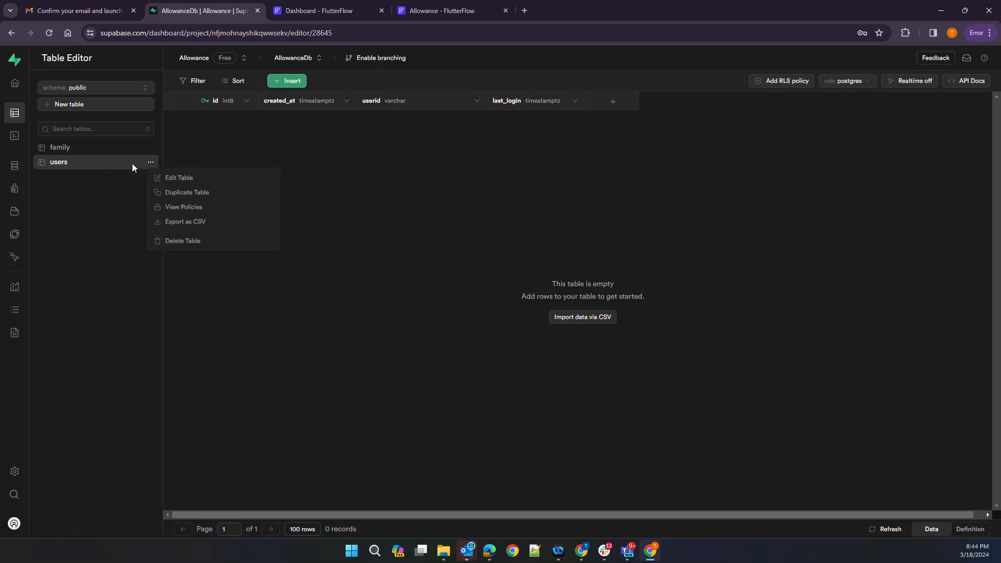
{"action": "left_click", "coordinate": [176, 177]}
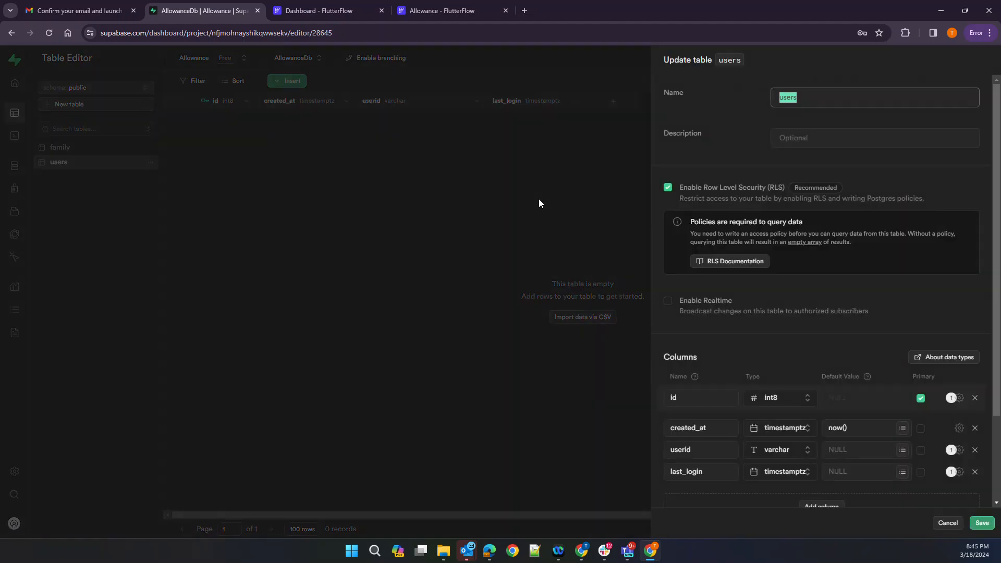
{"action": "scroll", "coordinate": [696, 485], "scroll_direction": "down", "scroll_amount": 2}
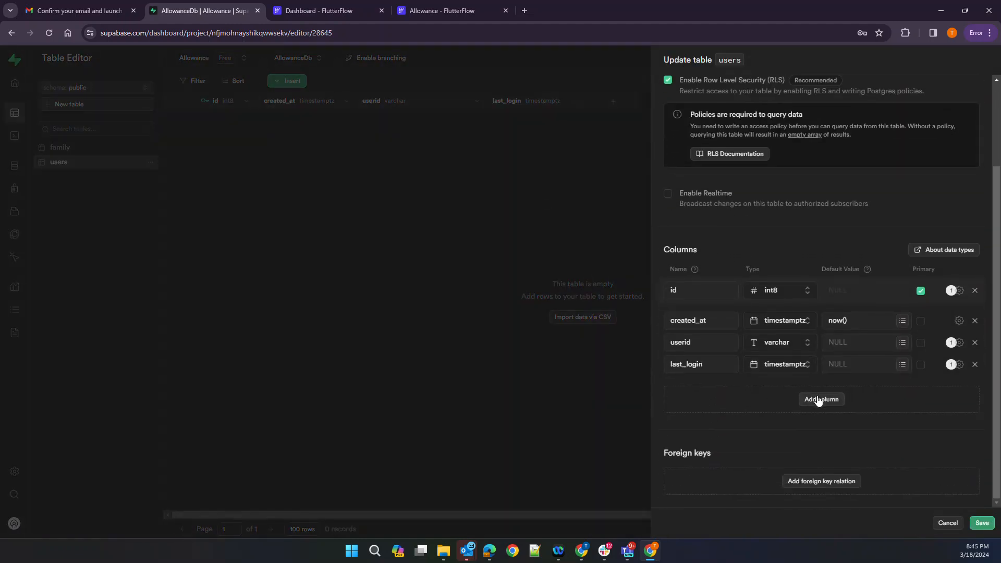
Add a varchar column 'emailaddress' to users, save, and return to FlutterFlow
{"action": "left_click", "coordinate": [821, 398]}
{"action": "left_click", "coordinate": [691, 385]}
{"action": "type", "text": "emailaddress"}
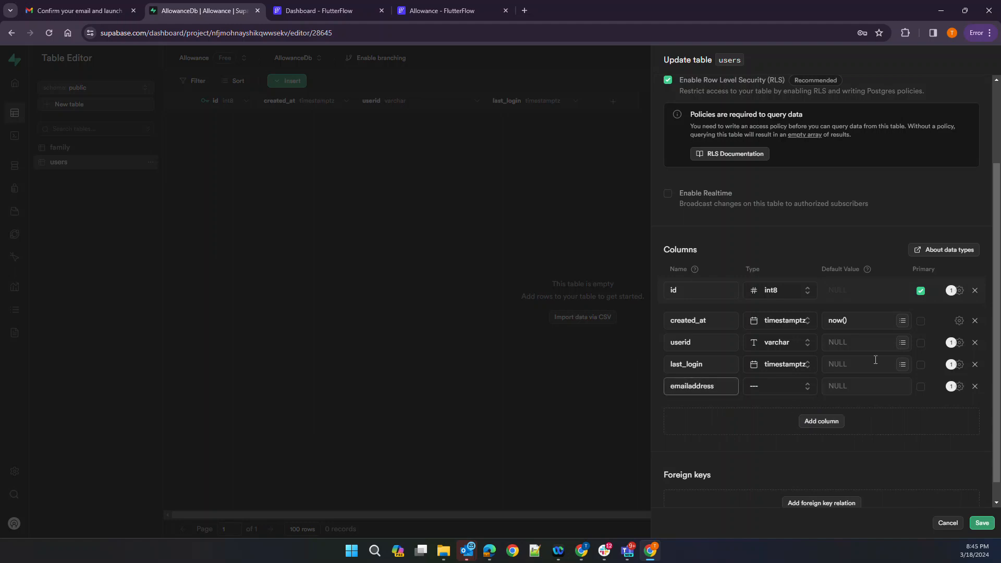
{"action": "left_click", "coordinate": [787, 387]}
{"action": "scroll", "coordinate": [726, 447], "scroll_direction": "down", "scroll_amount": 3}
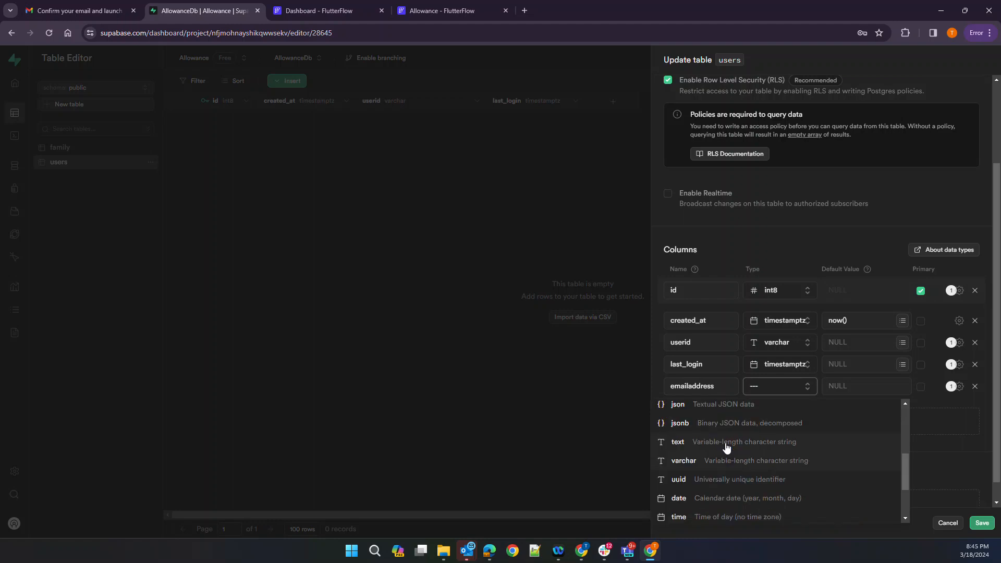
{"action": "left_click", "coordinate": [735, 462]}
{"action": "left_click", "coordinate": [987, 525]}
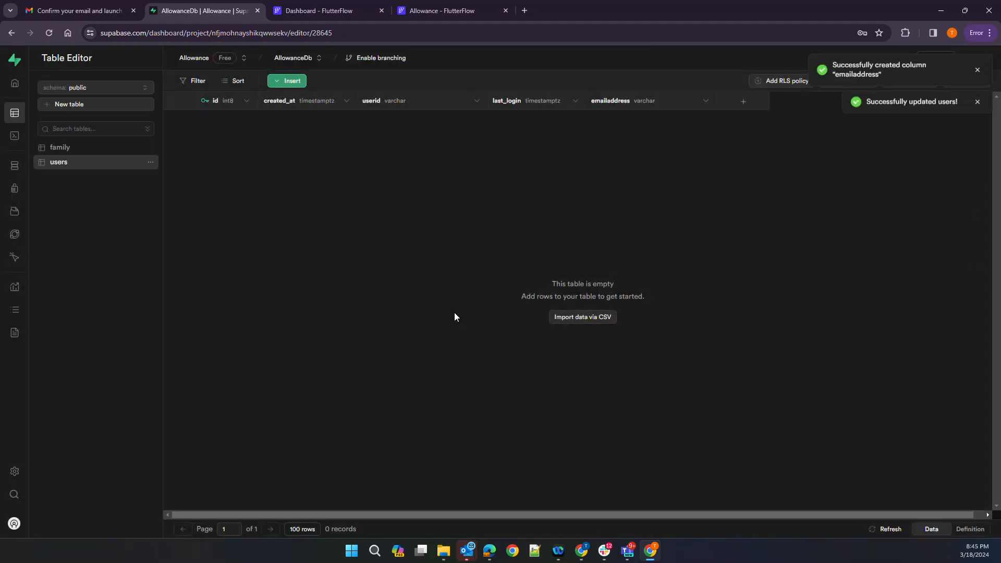
{"action": "left_click", "coordinate": [449, 9]}
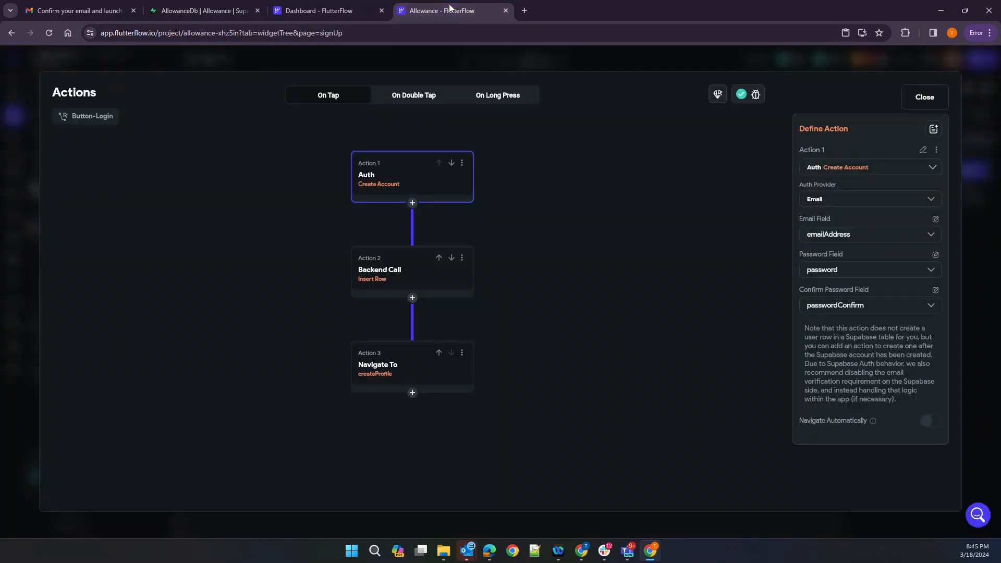
Re-fetch the Supabase schema so users lists emailaddress, then go back to the signUp page
{"action": "left_click", "coordinate": [923, 97]}
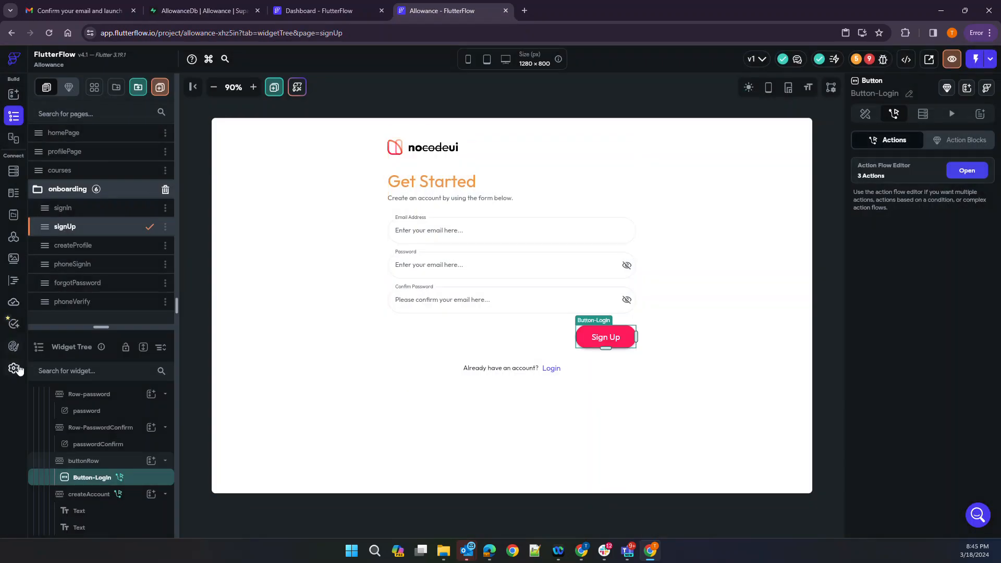
{"action": "left_click", "coordinate": [14, 368]}
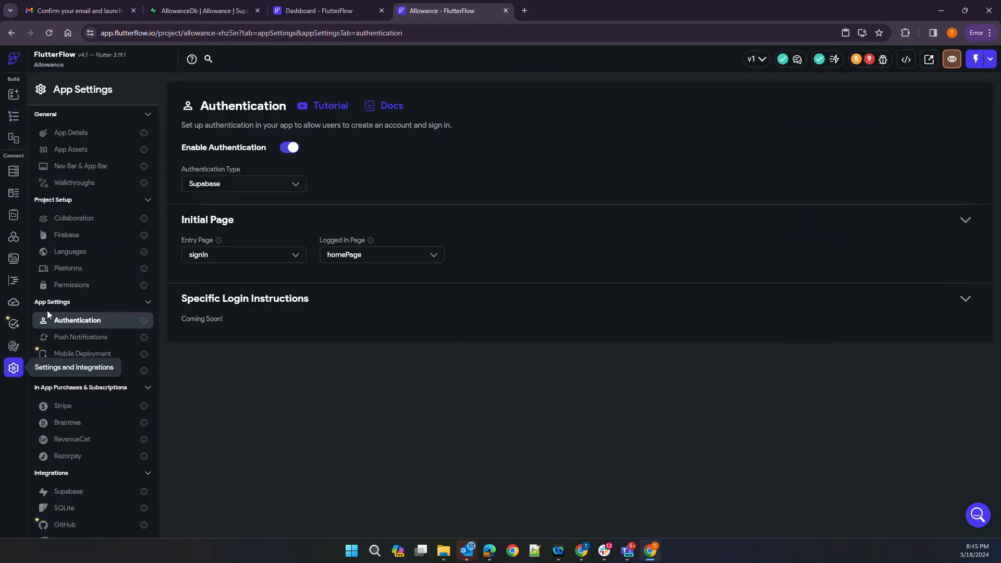
{"action": "left_click", "coordinate": [78, 491]}
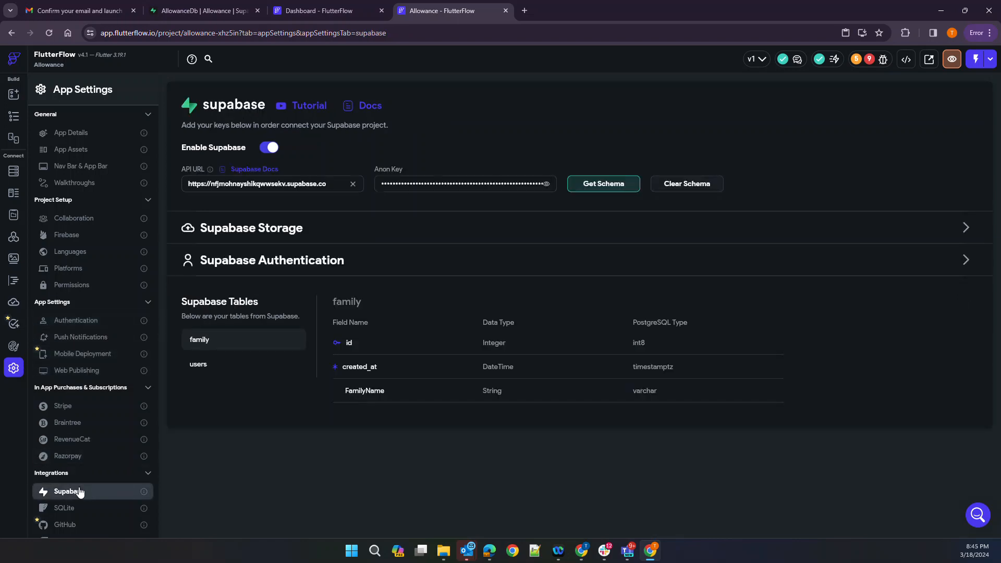
{"action": "left_click", "coordinate": [599, 193]}
{"action": "left_click", "coordinate": [591, 334]}
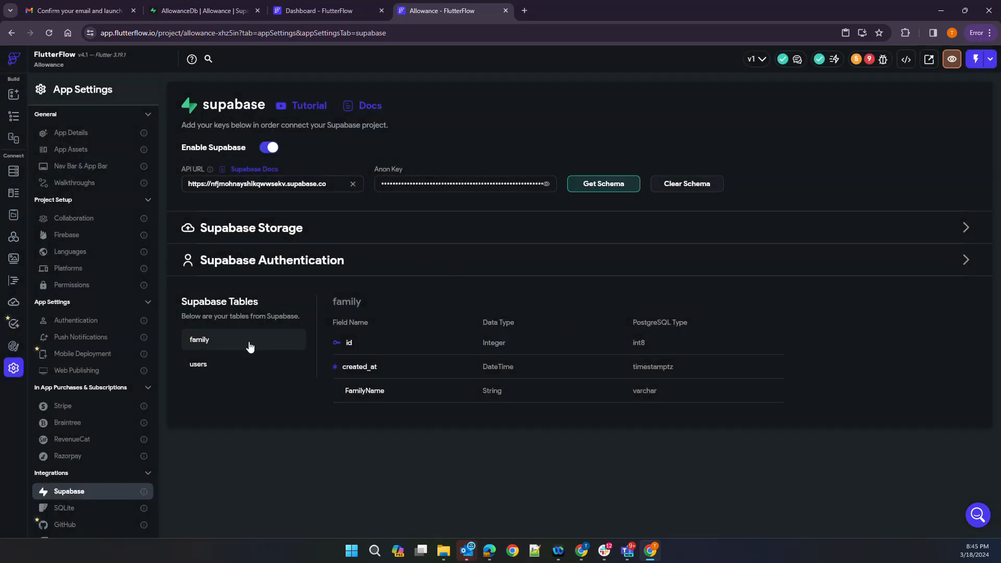
{"action": "left_click", "coordinate": [197, 364]}
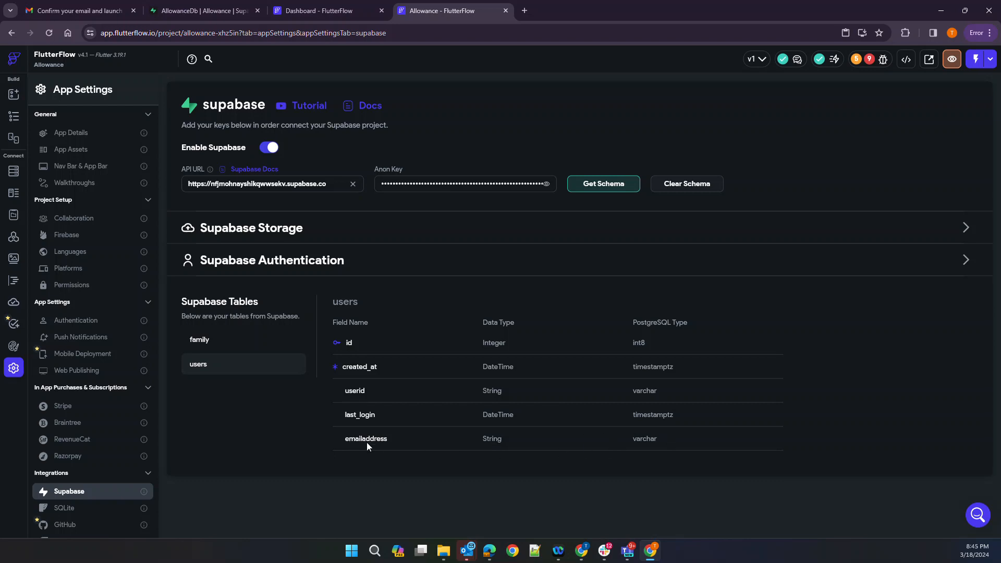
{"action": "left_click", "coordinate": [7, 115]}
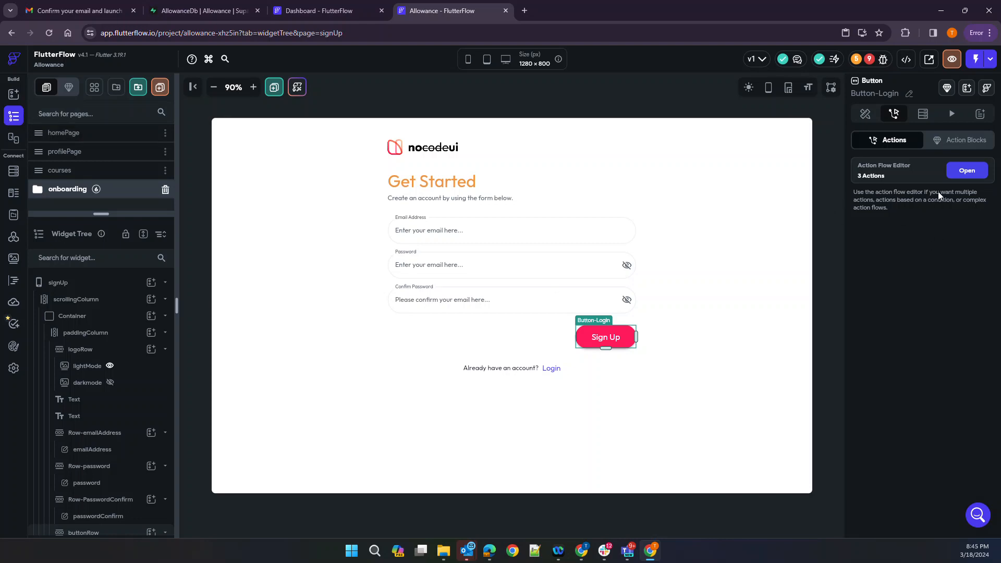
Insert a Supabase Query Rows action on the users table as the Sign Up flow's third action
{"action": "left_click", "coordinate": [965, 171]}
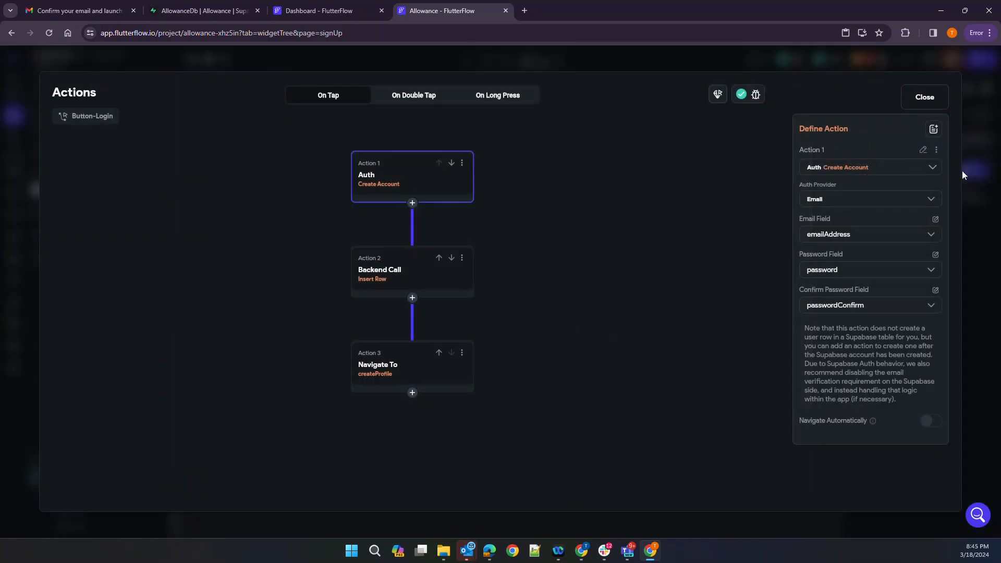
{"action": "left_click", "coordinate": [412, 298]}
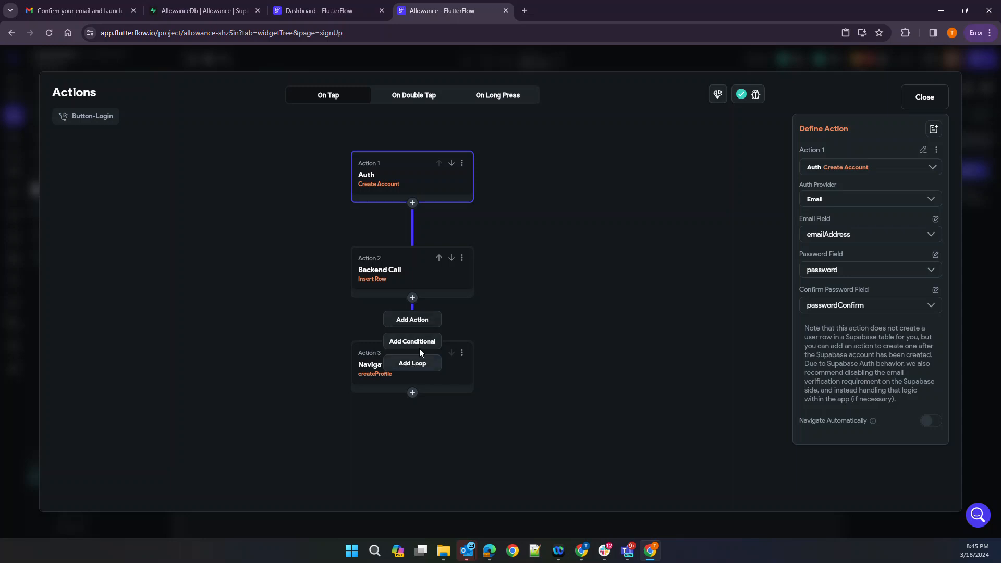
{"action": "left_click", "coordinate": [426, 322]}
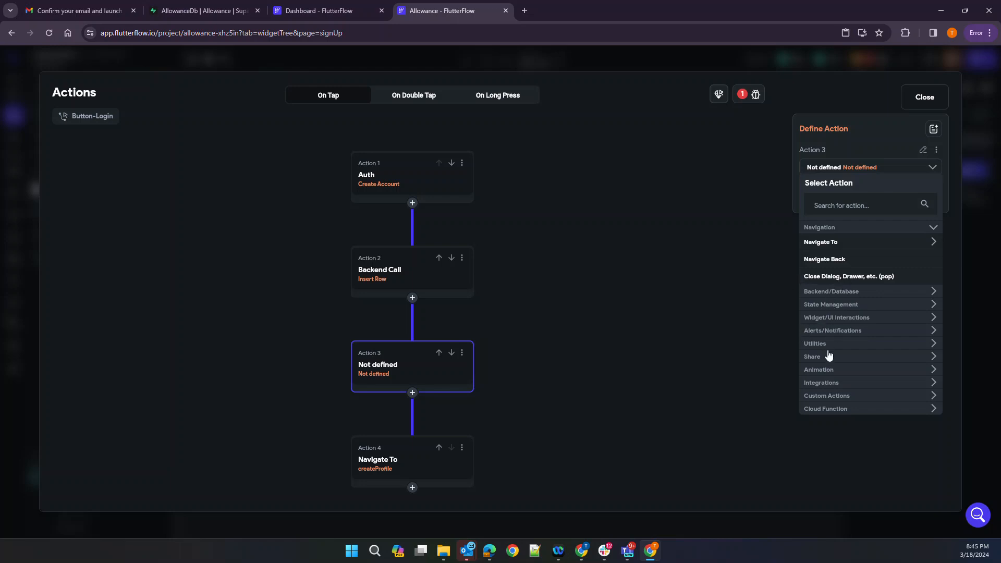
{"action": "left_click", "coordinate": [822, 292]}
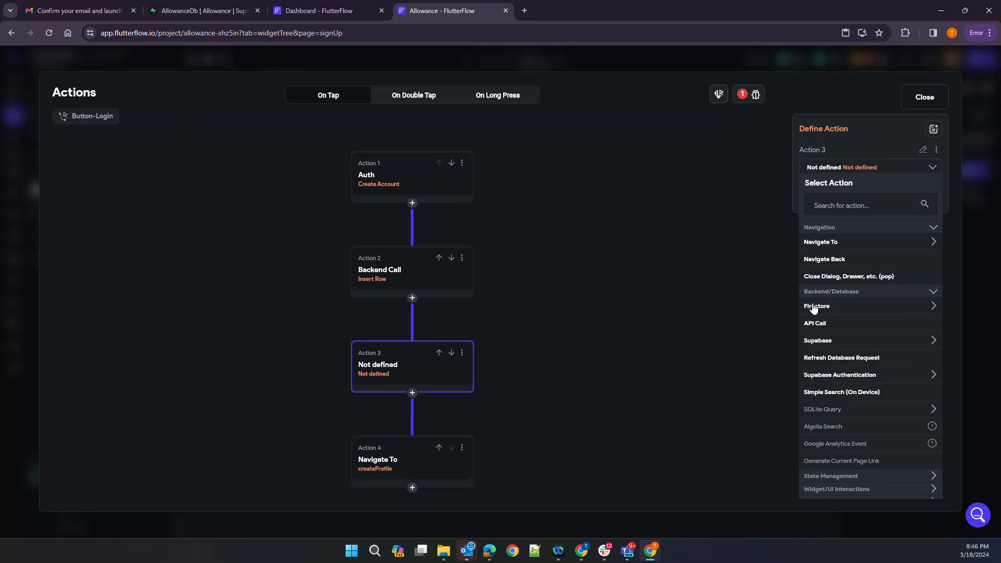
{"action": "left_click", "coordinate": [819, 341]}
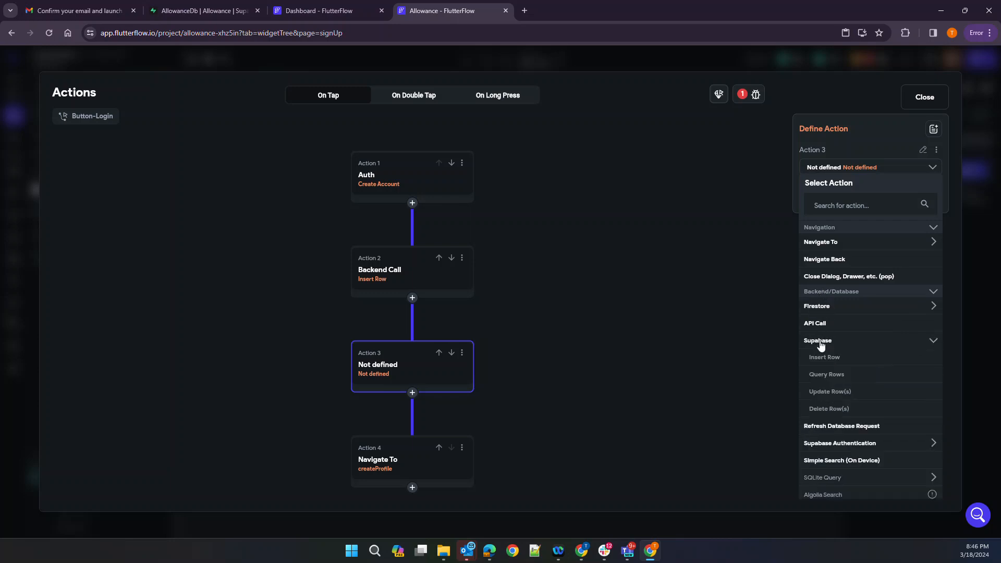
{"action": "left_click", "coordinate": [821, 376]}
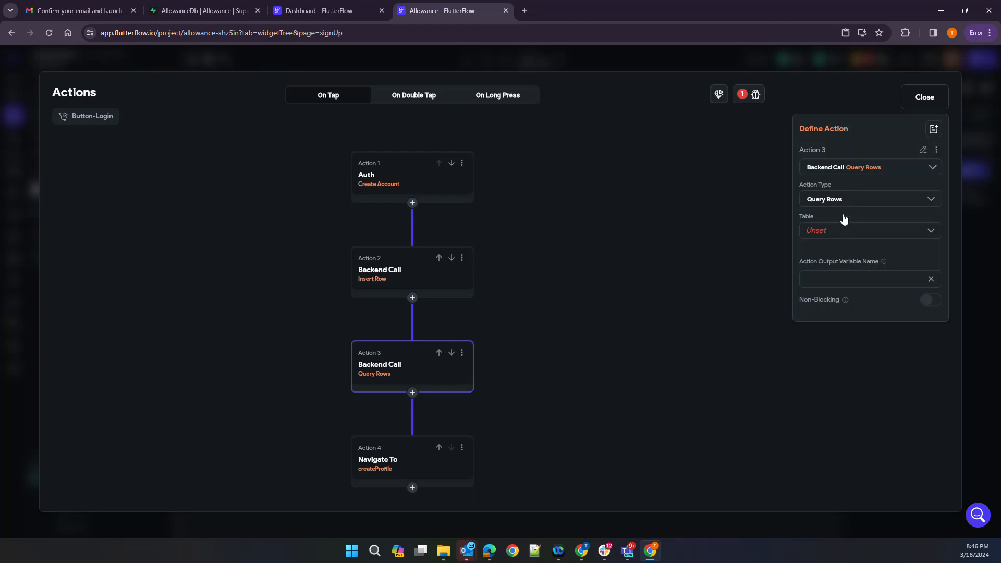
{"action": "left_click", "coordinate": [839, 234]}
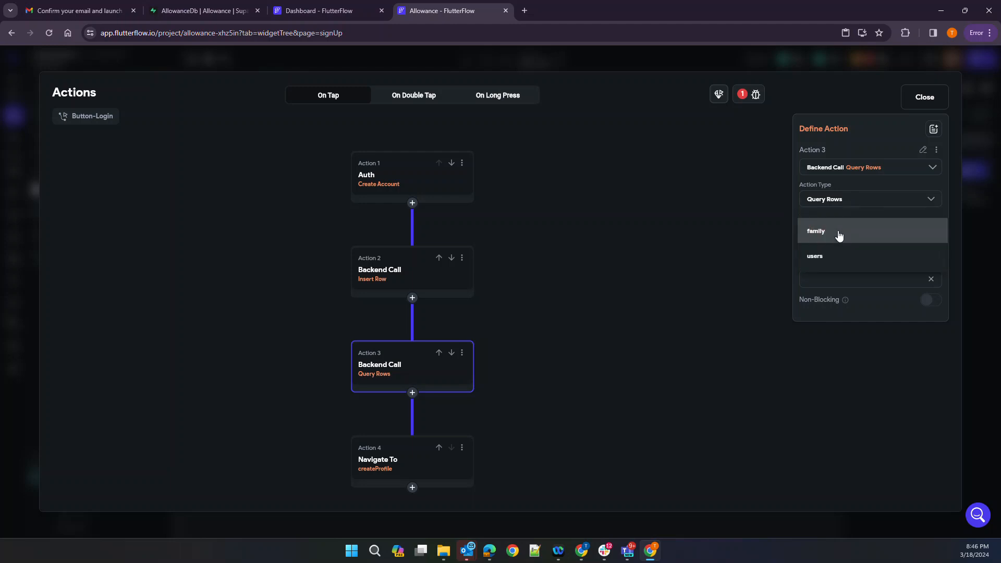
{"action": "left_click", "coordinate": [828, 262]}
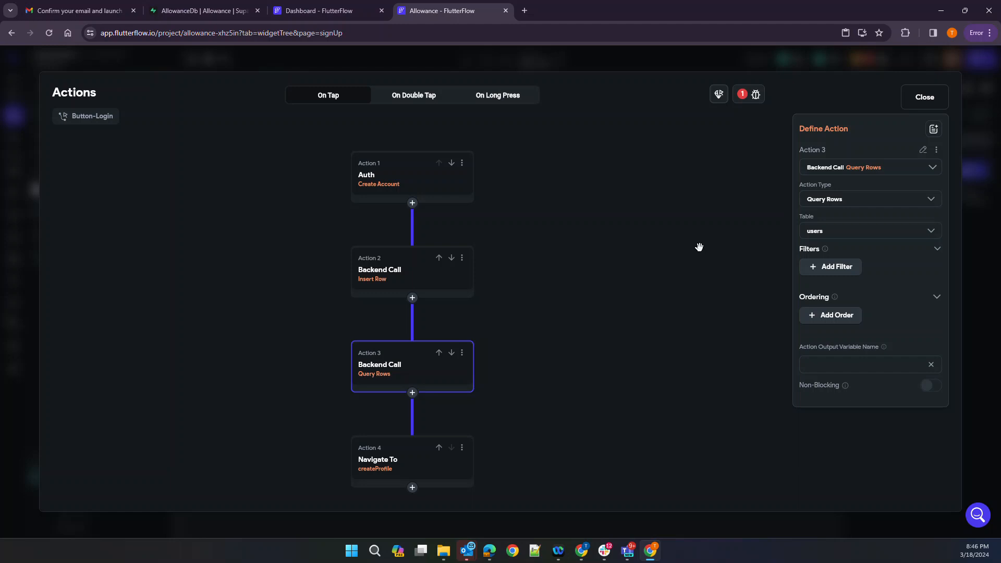
{"action": "left_click", "coordinate": [922, 98]}
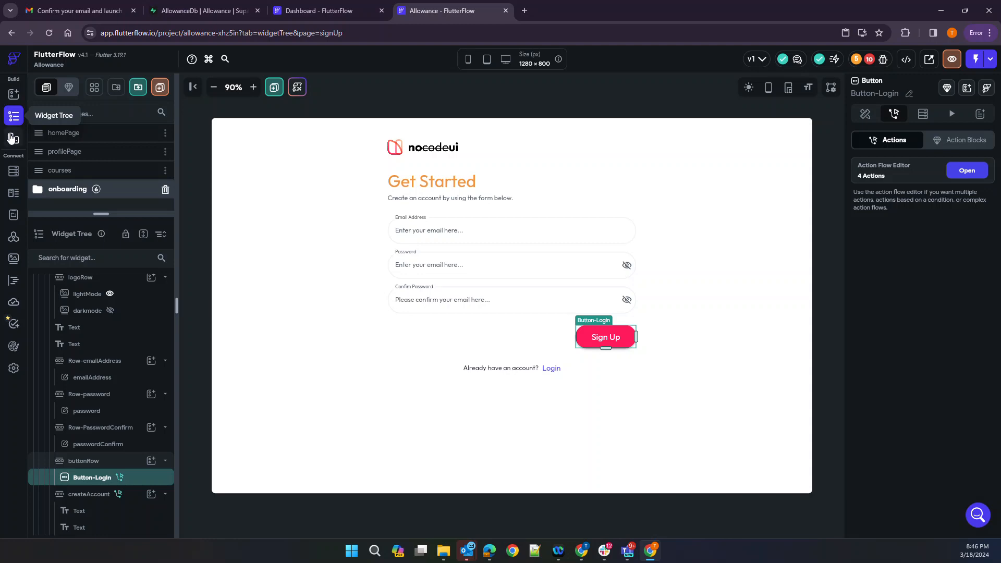
{"action": "left_click", "coordinate": [323, 10]}
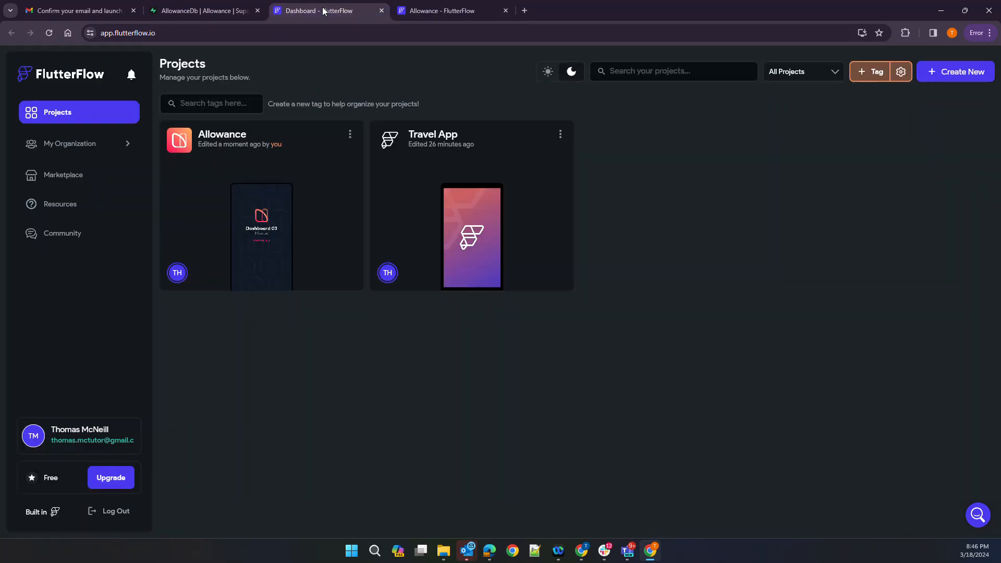
Start a new Supabase table named familymembers
{"action": "left_click", "coordinate": [237, 11]}
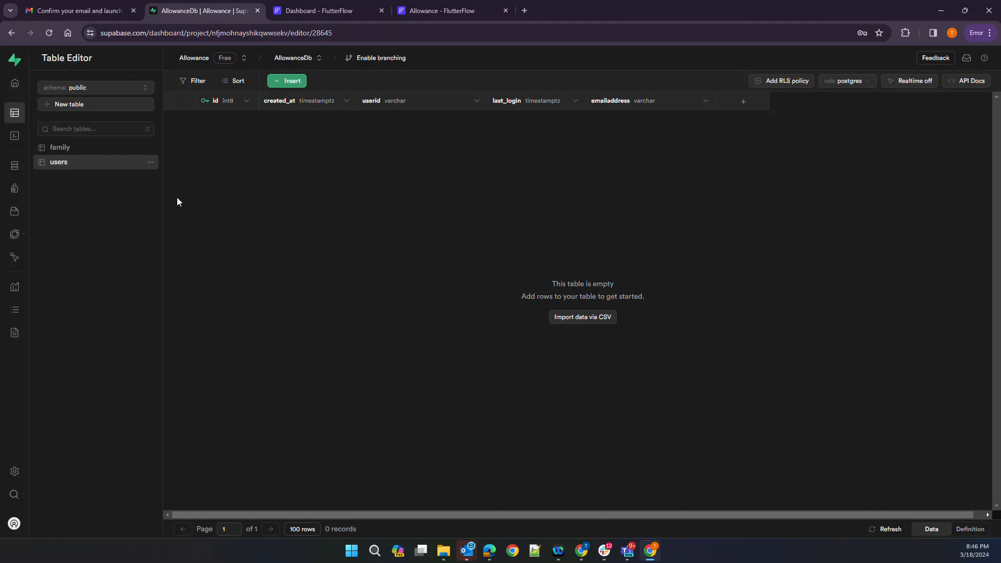
{"action": "left_click", "coordinate": [71, 105]}
{"action": "left_click", "coordinate": [822, 106]}
{"action": "type", "text": "familymembers"}
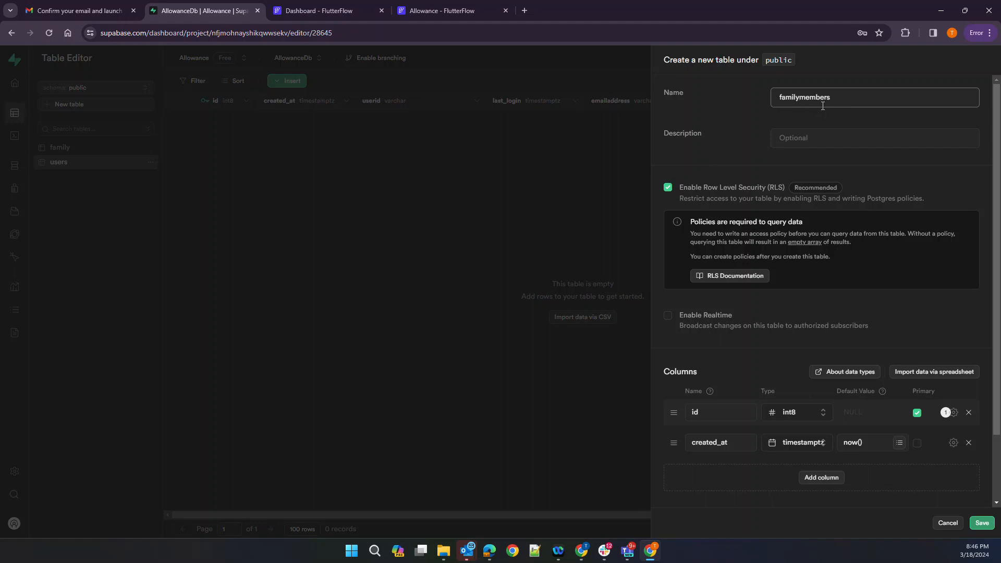
{"action": "scroll", "coordinate": [677, 379], "scroll_direction": "down", "scroll_amount": 2}
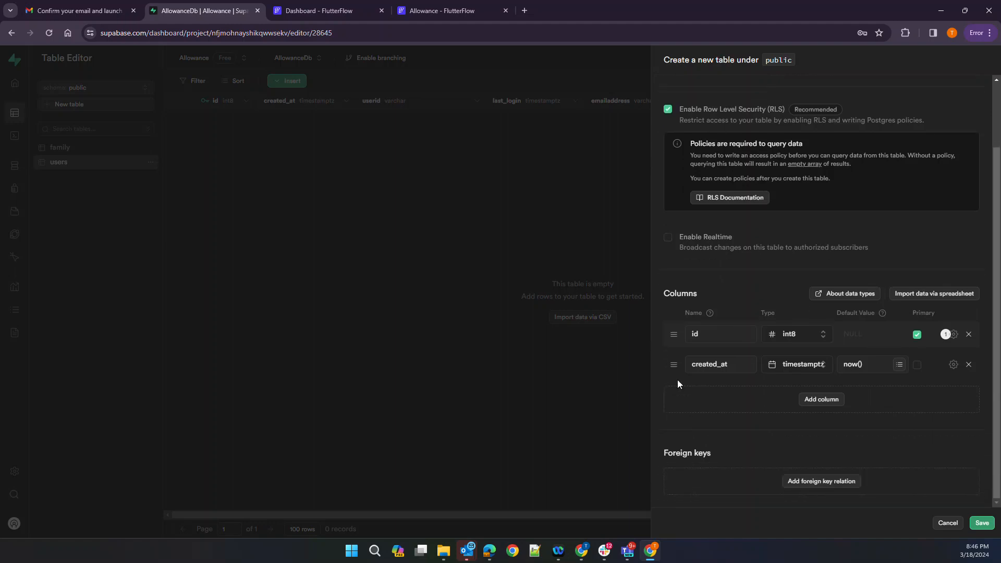
Add int8 columns familyid and userid to familymembers
{"action": "left_click", "coordinate": [821, 399]}
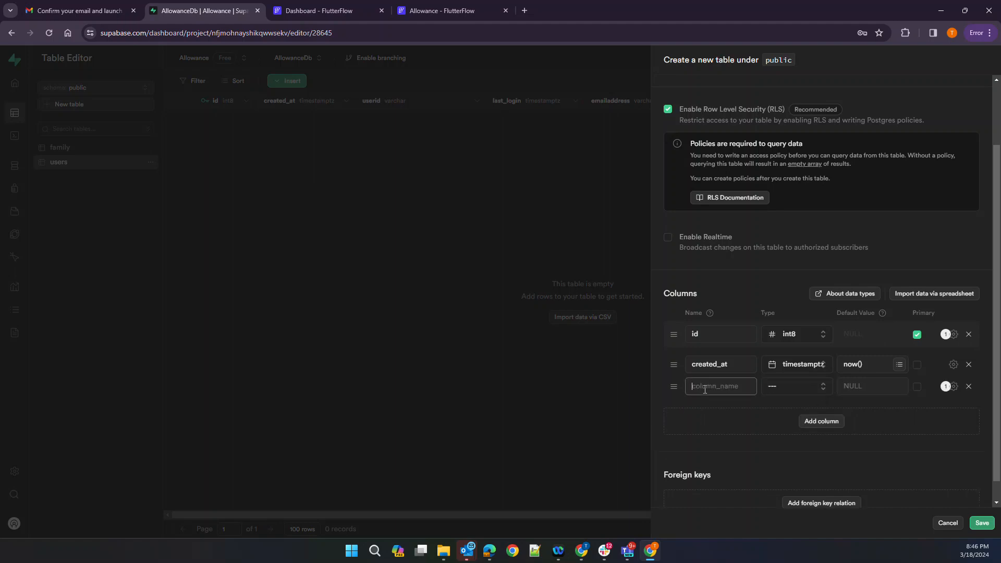
{"action": "type", "text": "familyid"}
{"action": "left_click", "coordinate": [777, 385]}
{"action": "left_click", "coordinate": [722, 486]}
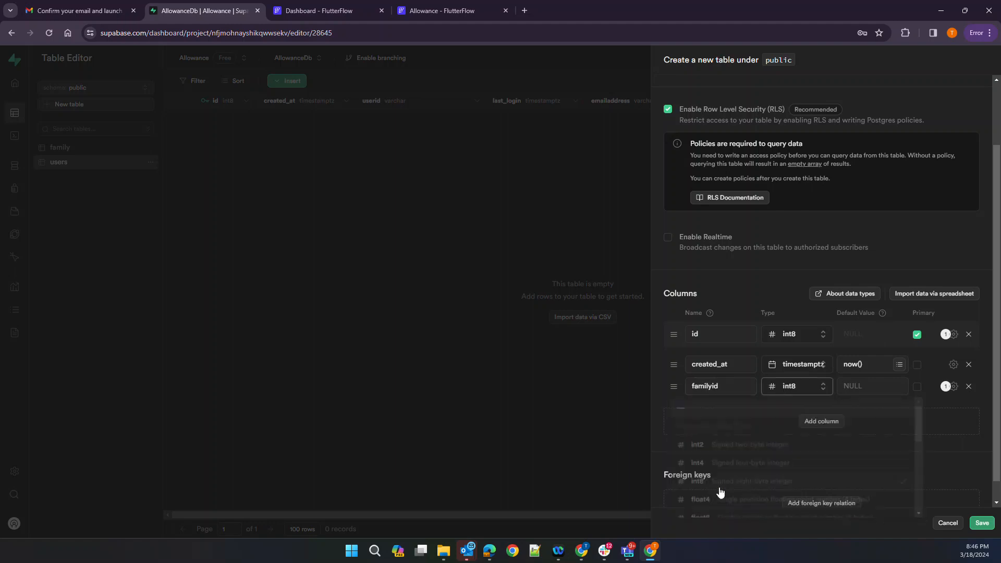
{"action": "left_click", "coordinate": [819, 421]}
{"action": "left_click", "coordinate": [707, 405]}
{"action": "type", "text": "userid"}
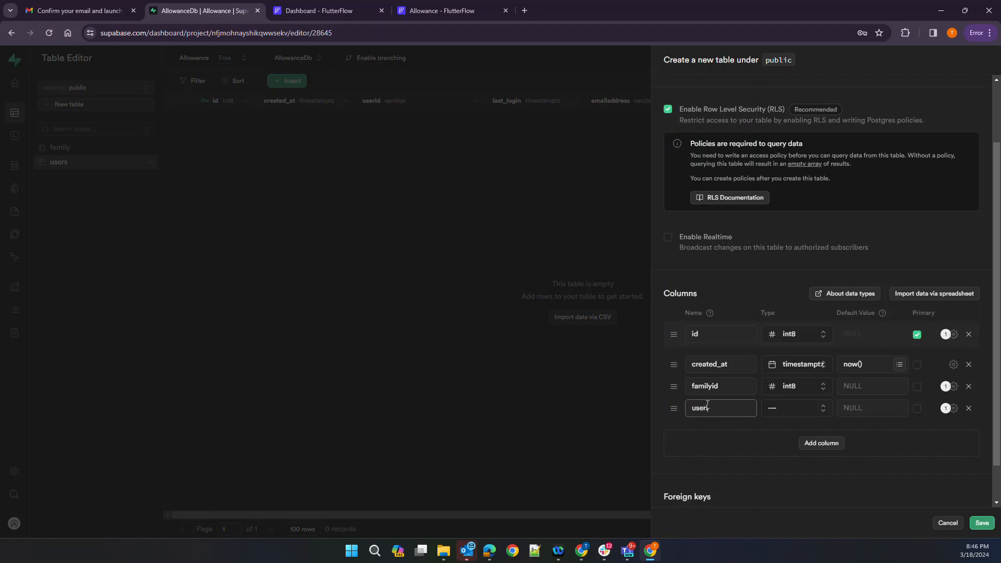
{"action": "left_click", "coordinate": [764, 409]}
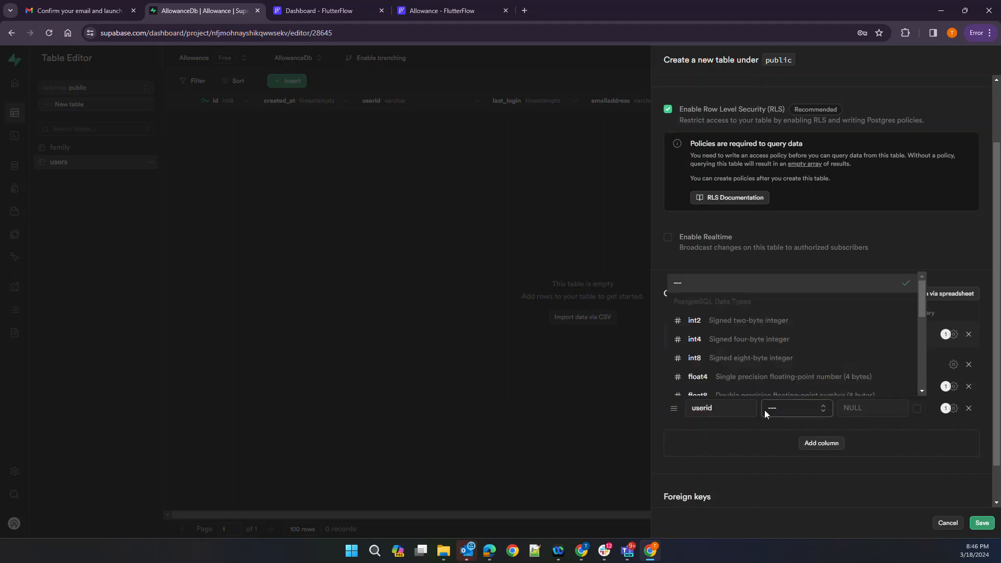
{"action": "left_click", "coordinate": [730, 350]}
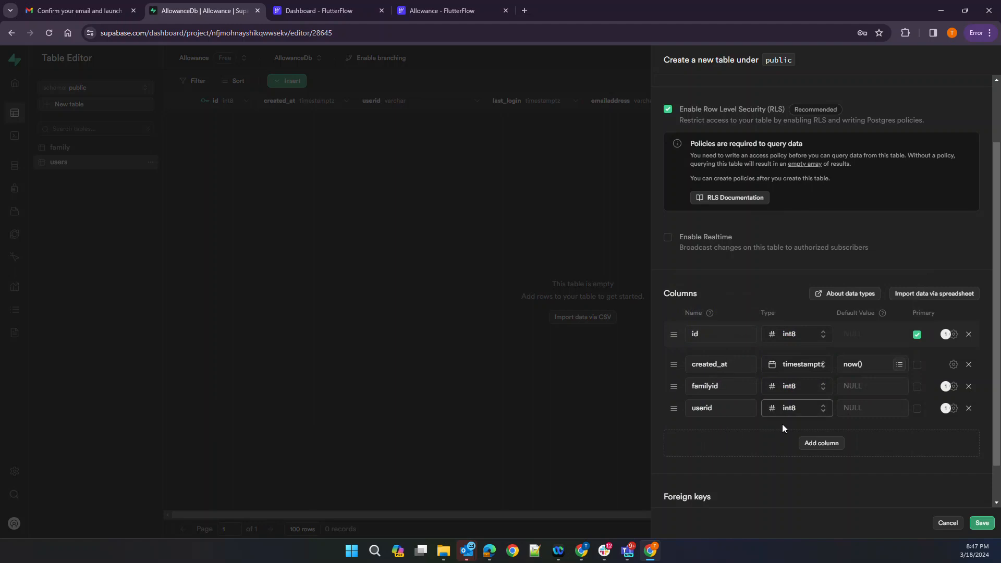
Add a bool column isParent with default value false
{"action": "left_click", "coordinate": [827, 448]}
{"action": "left_click", "coordinate": [732, 433]}
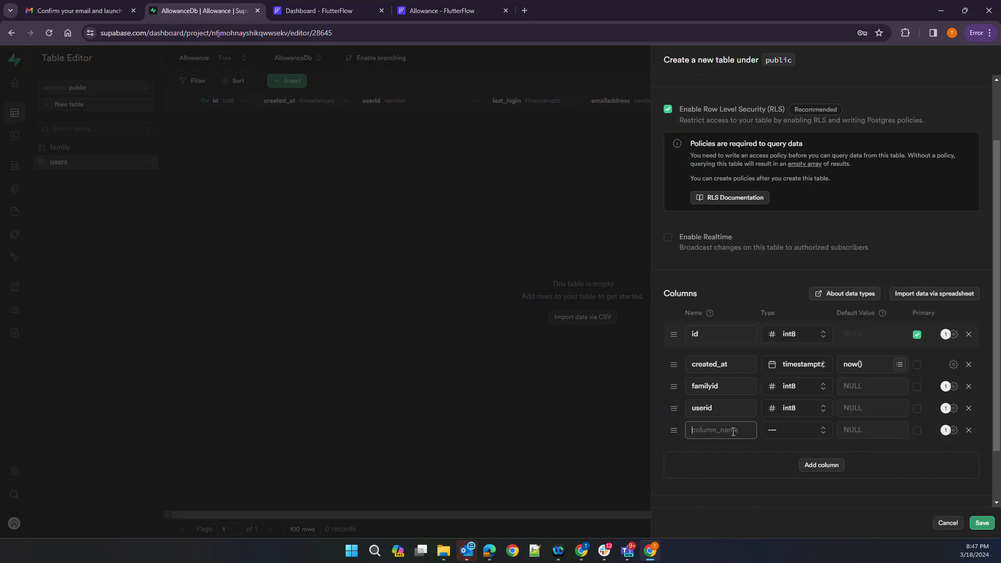
{"action": "type", "text": "isParent"}
{"action": "left_click", "coordinate": [774, 432]}
{"action": "scroll", "coordinate": [762, 350], "scroll_direction": "down", "scroll_amount": 3}
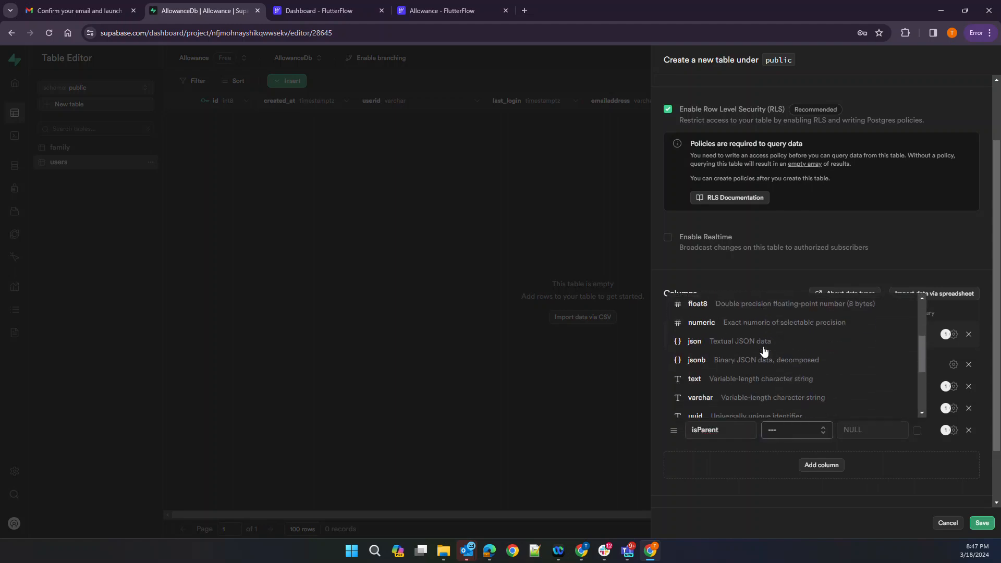
{"action": "scroll", "coordinate": [771, 354], "scroll_direction": "down", "scroll_amount": 3}
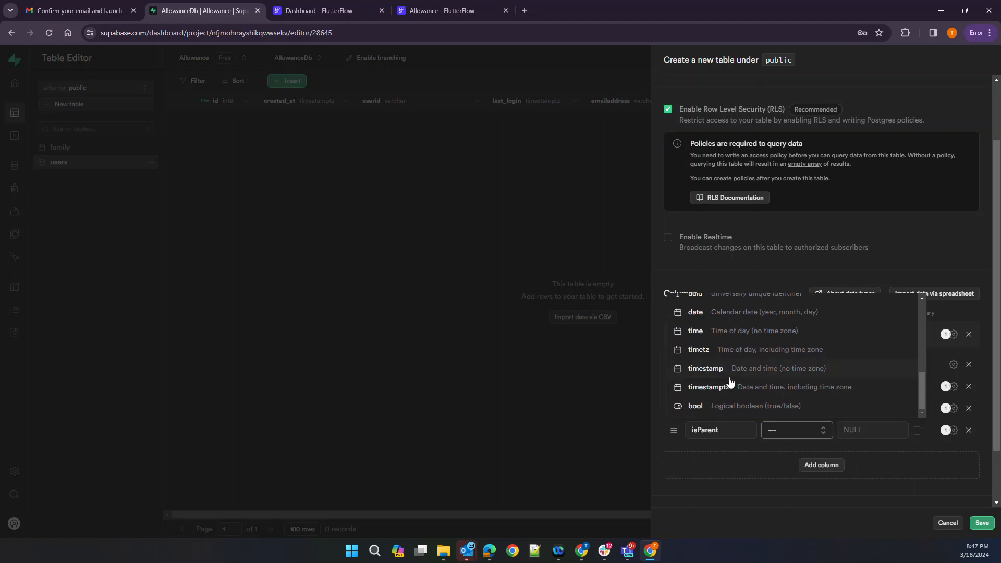
{"action": "left_click", "coordinate": [734, 408]}
{"action": "left_click", "coordinate": [859, 428]}
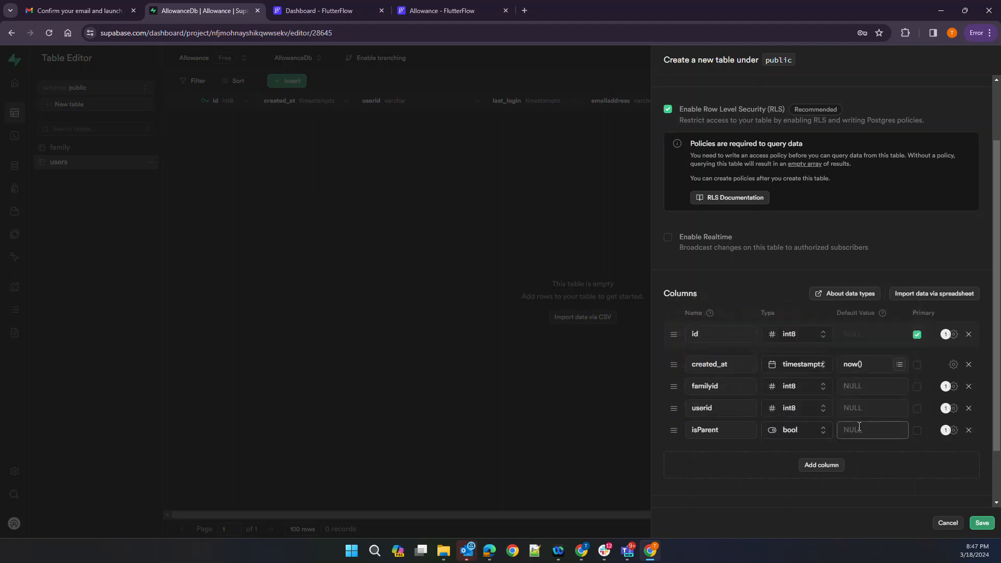
{"action": "type", "text": "false"}
Remove the extra empty column and save the familymembers table
{"action": "left_click", "coordinate": [809, 469]}
{"action": "left_click", "coordinate": [715, 452]}
{"action": "type", "text": "is"}
{"action": "key", "text": "BackSpace"}
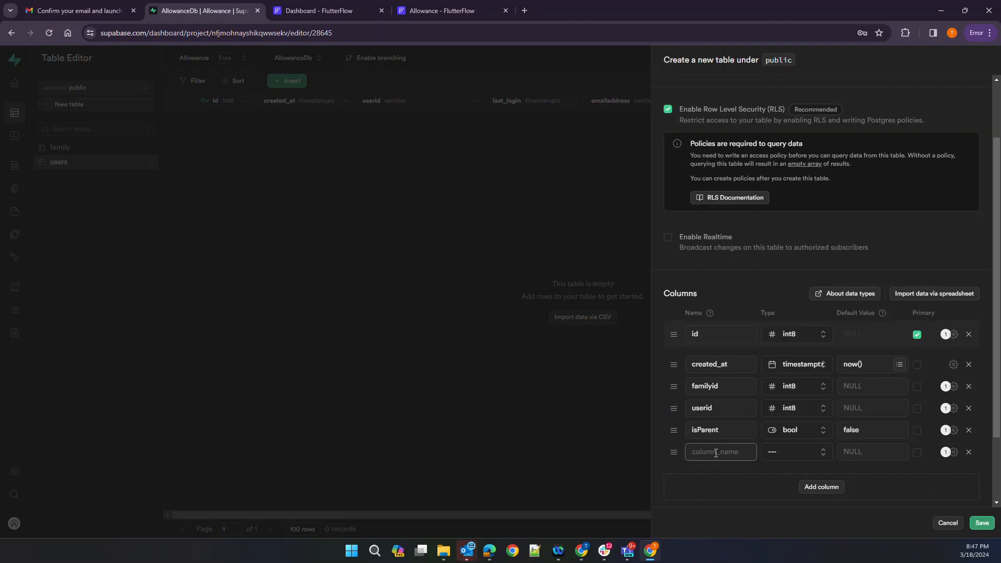
{"action": "left_click", "coordinate": [969, 452]}
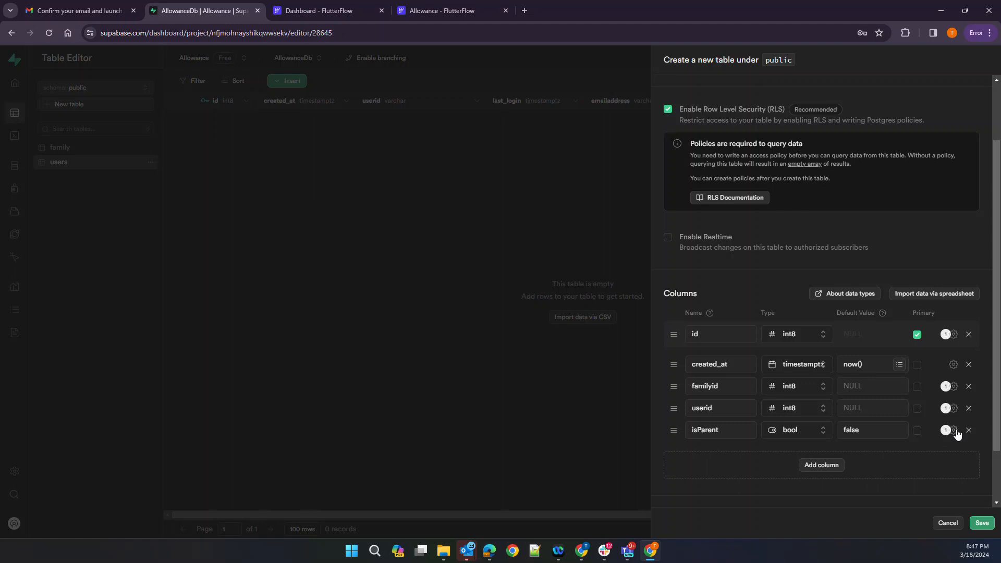
{"action": "left_click", "coordinate": [983, 523]}
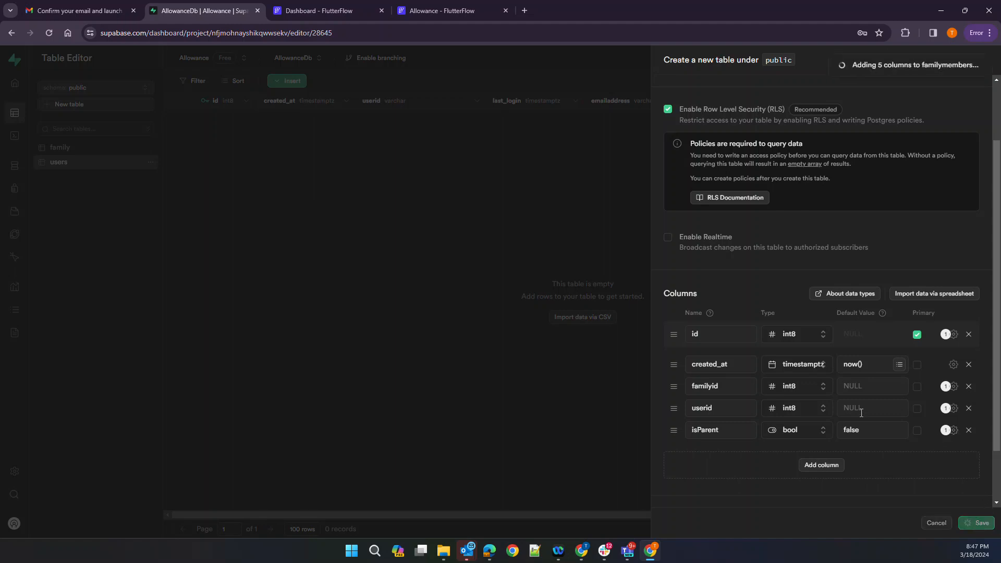
{"action": "left_click", "coordinate": [450, 6]}
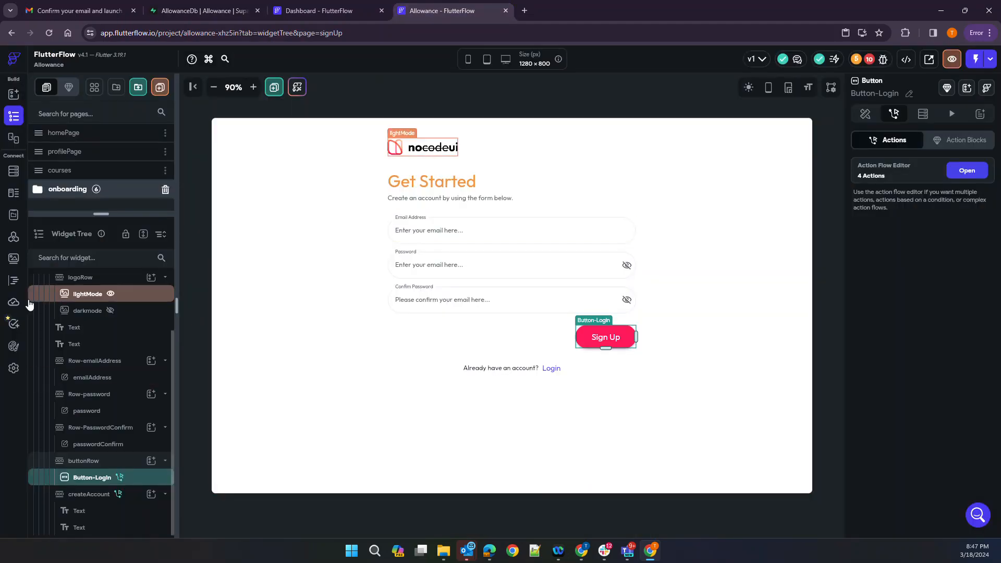
Re-fetch the Supabase schema in FlutterFlow and check familymembers' imported fields
{"action": "left_click", "coordinate": [14, 370]}
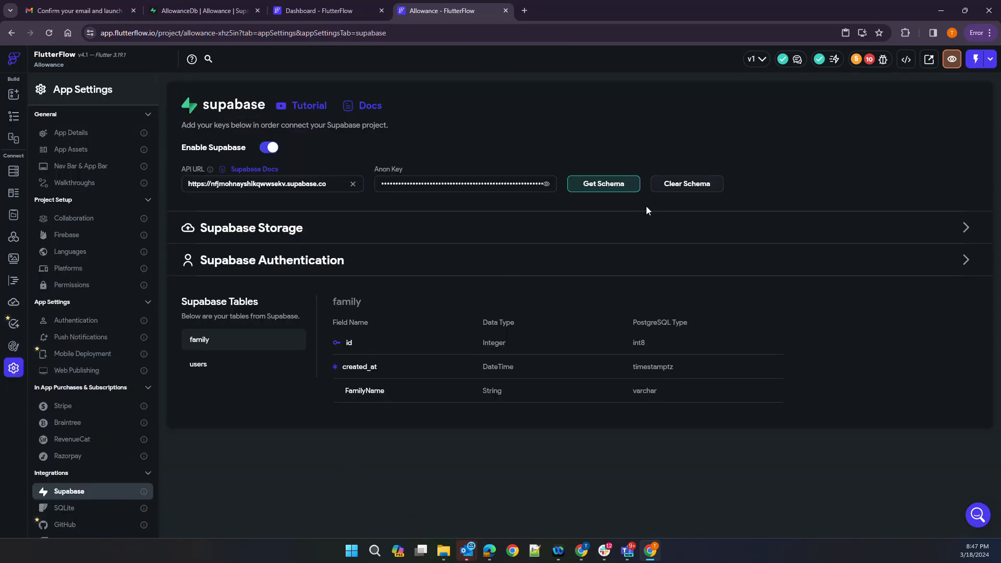
{"action": "left_click", "coordinate": [622, 184]}
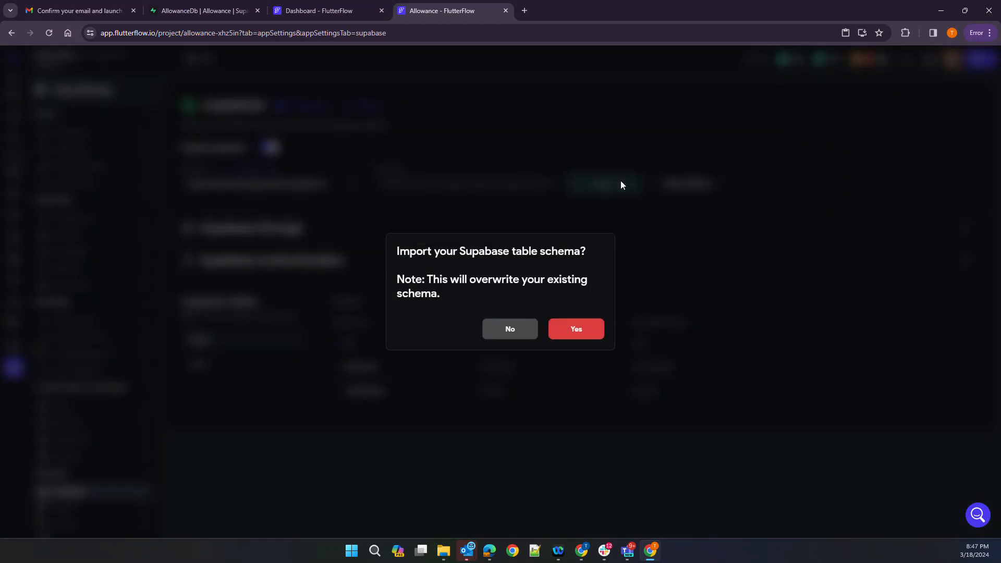
{"action": "left_click", "coordinate": [576, 328]}
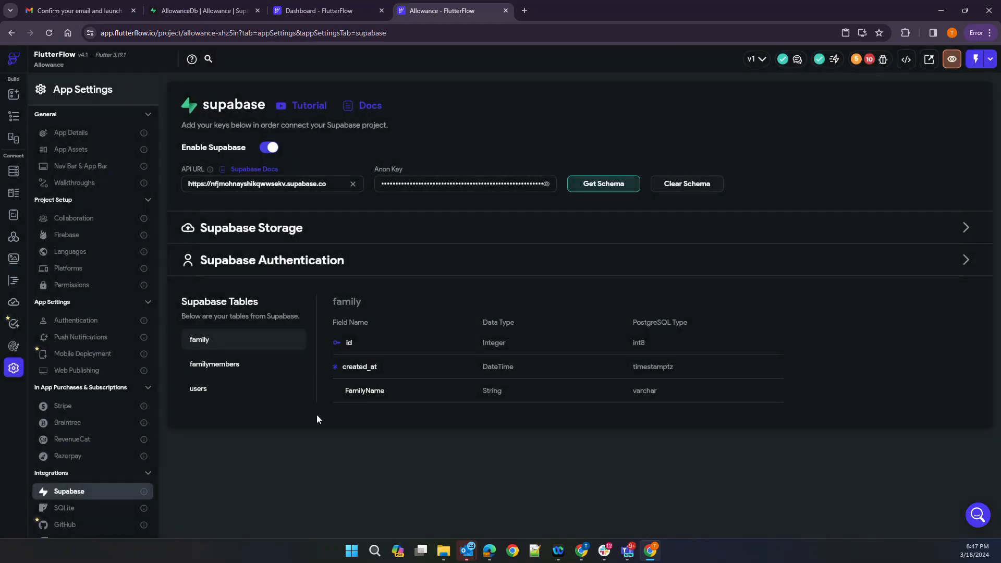
{"action": "left_click", "coordinate": [215, 372]}
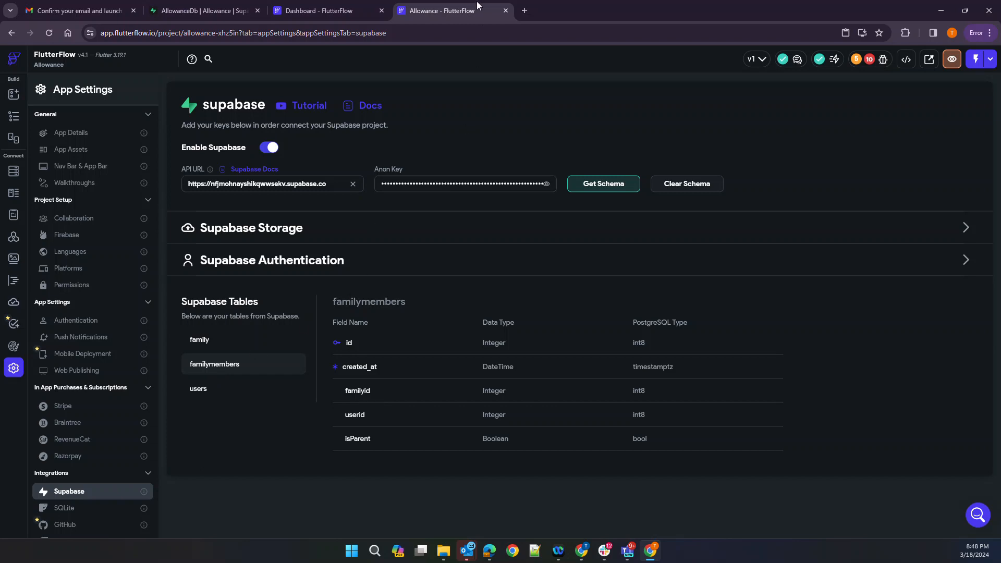
{"action": "left_click", "coordinate": [205, 11]}
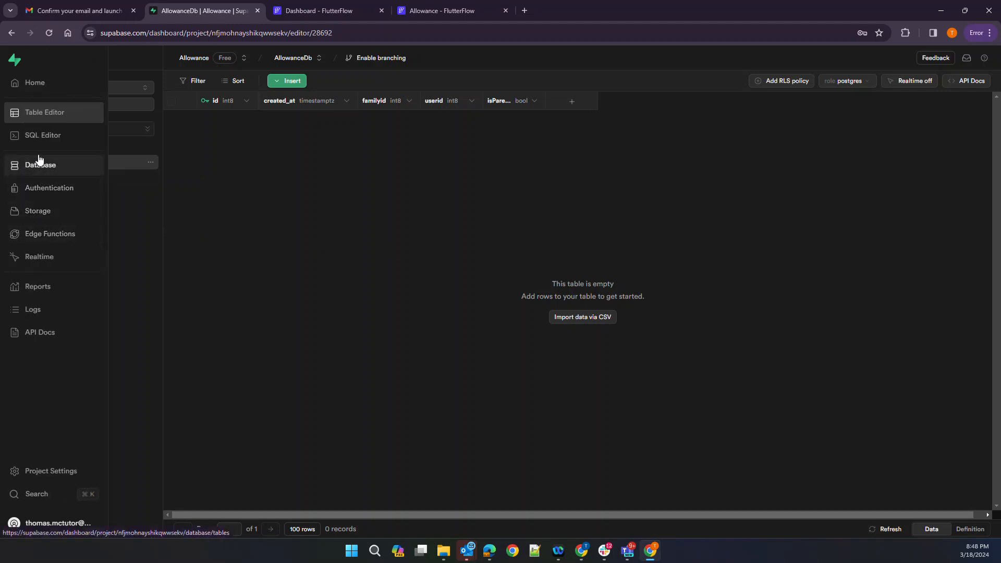
Start a new SQL query with 'create view view_familymembers'
{"action": "left_click", "coordinate": [40, 139]}
{"action": "left_click", "coordinate": [228, 101]}
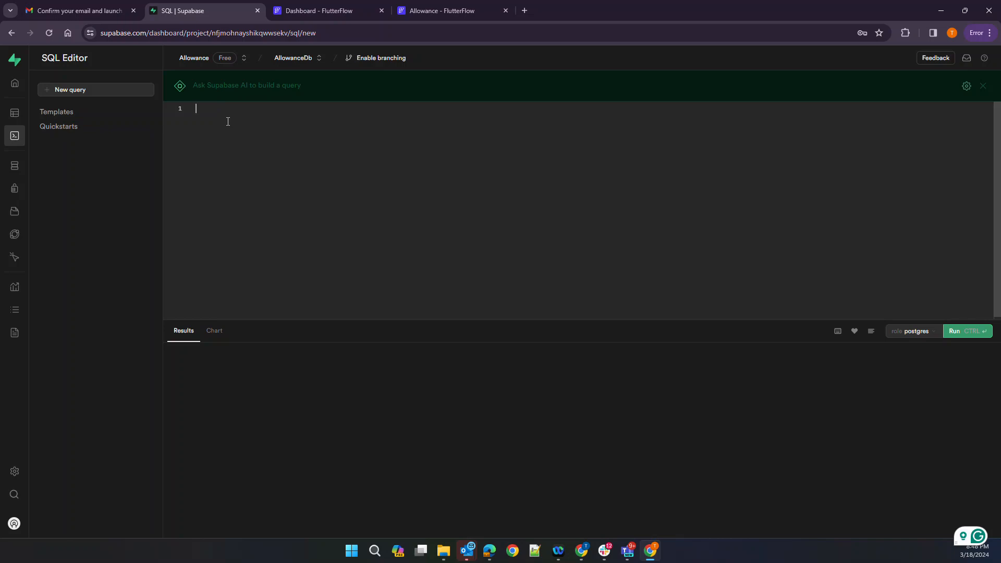
{"action": "type", "text": "creat"}
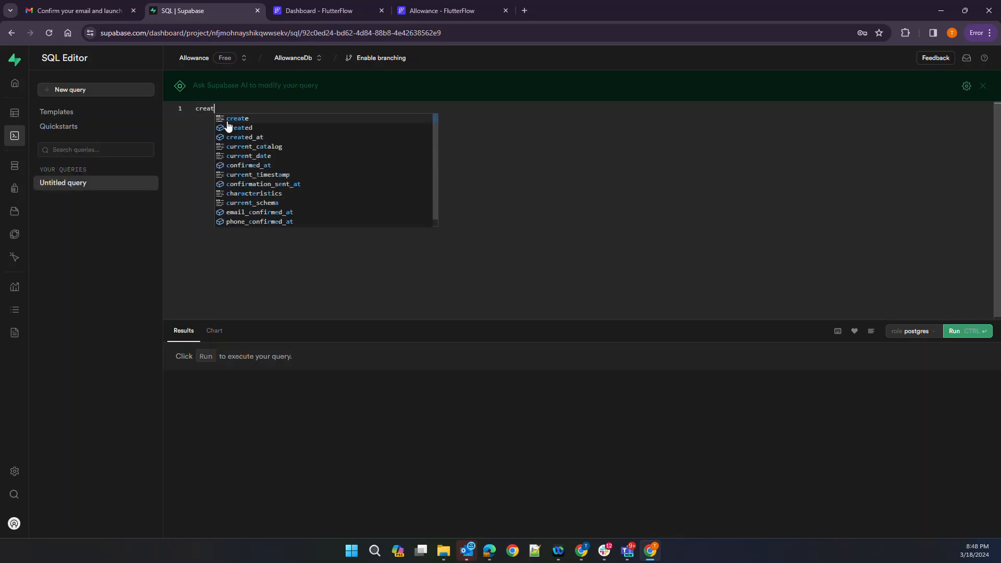
{"action": "type", "text": "e view "}
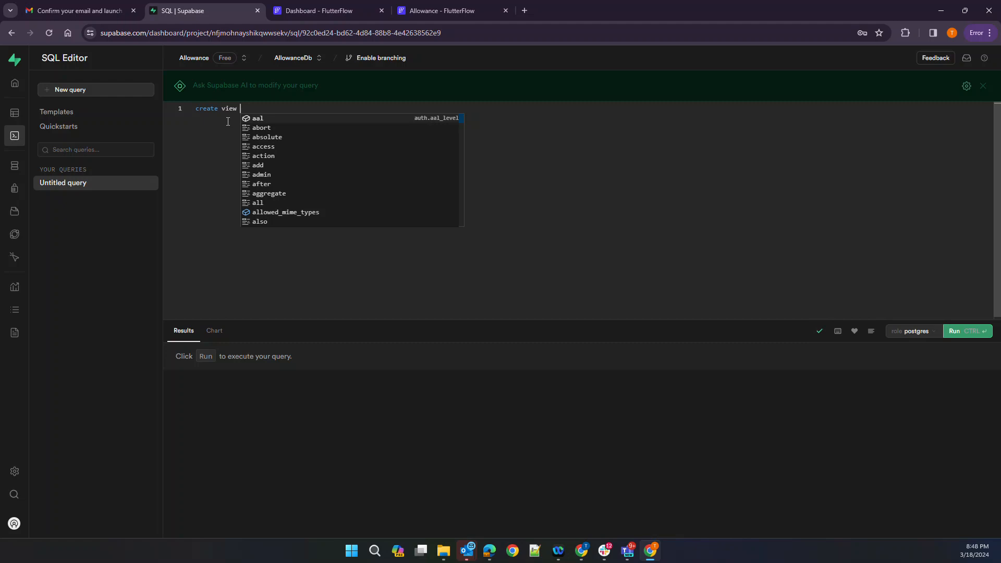
{"action": "type", "text": "family_"}
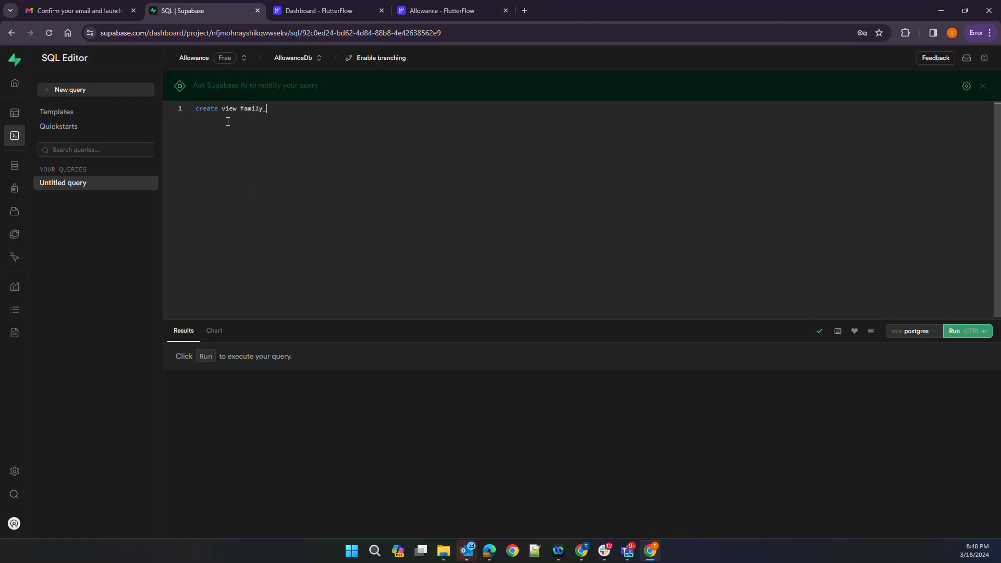
{"action": "key", "text": "BackSpace"}
{"action": "type", "text": "me"}
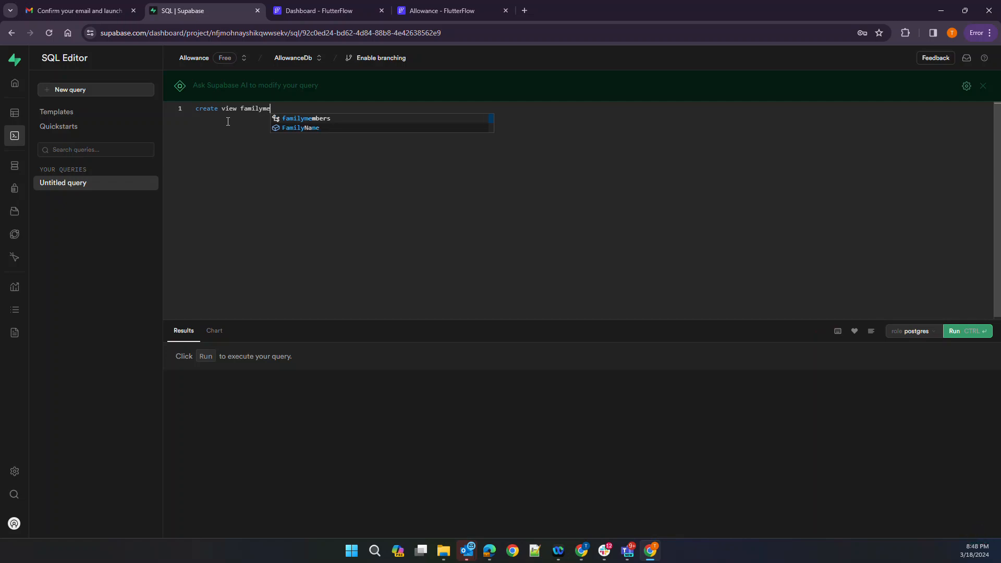
{"action": "type", "text": "mbers"}
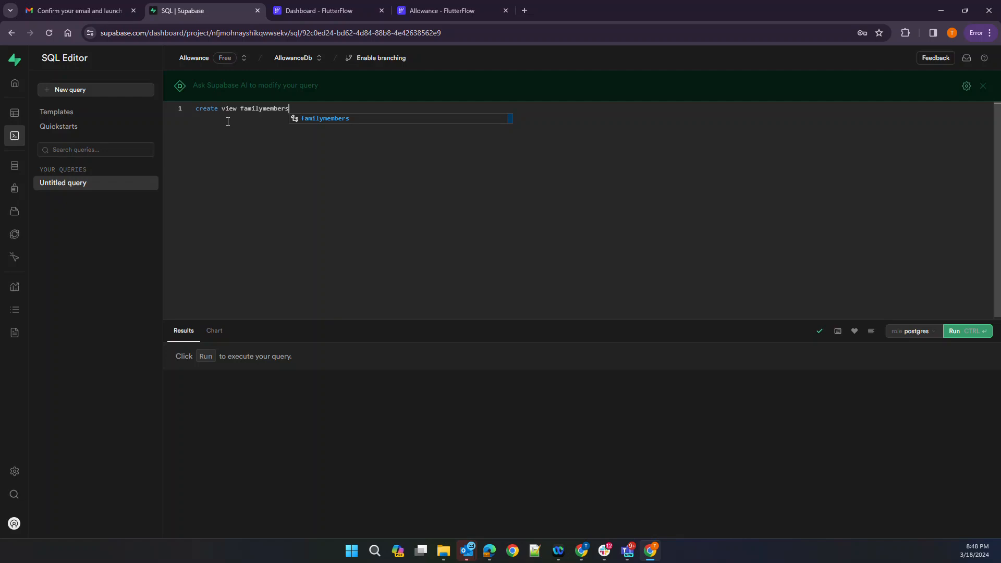
{"action": "key", "text": "ctrl+Left"}
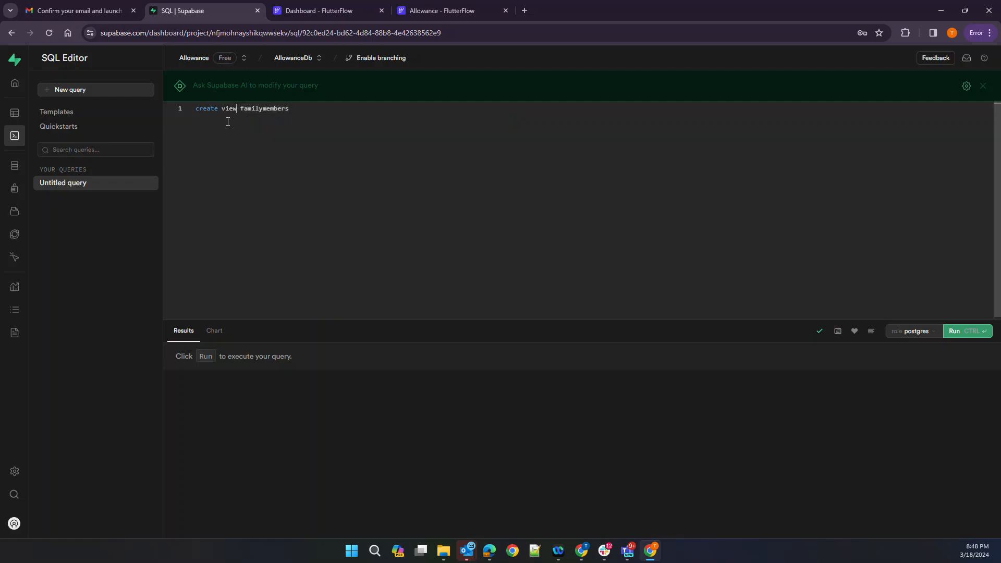
{"action": "type", "text": "view_"}
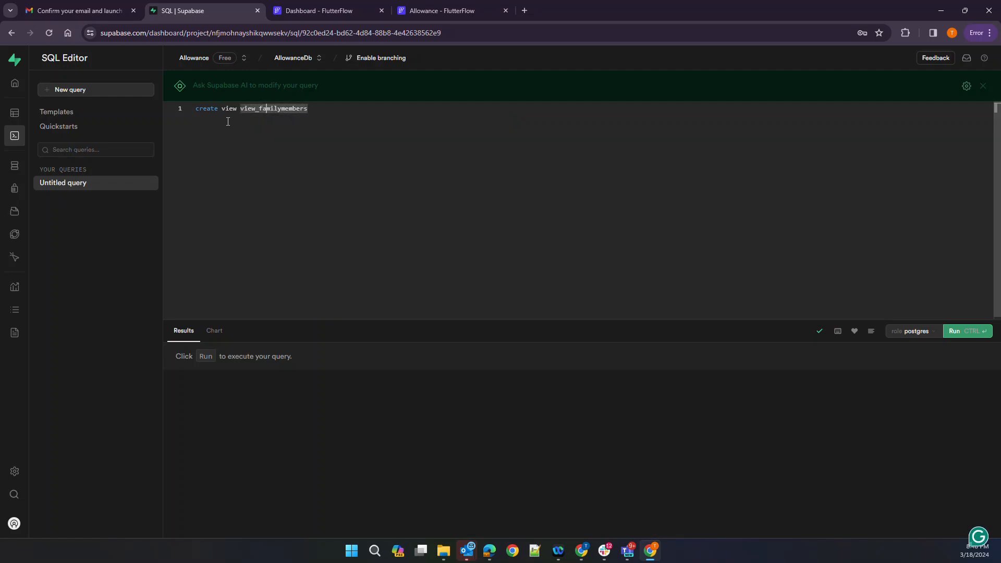
{"action": "key", "text": "End"}
{"action": "key", "text": "Return"}
Continue the draft with 'select', 'from family where family ='
{"action": "type", "text": "select"}
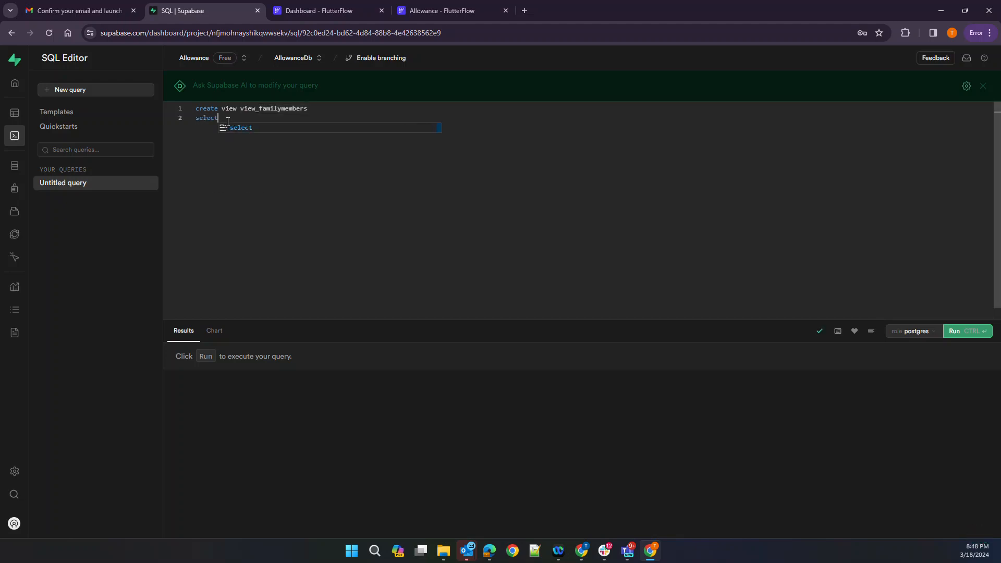
{"action": "type", "text": " *"}
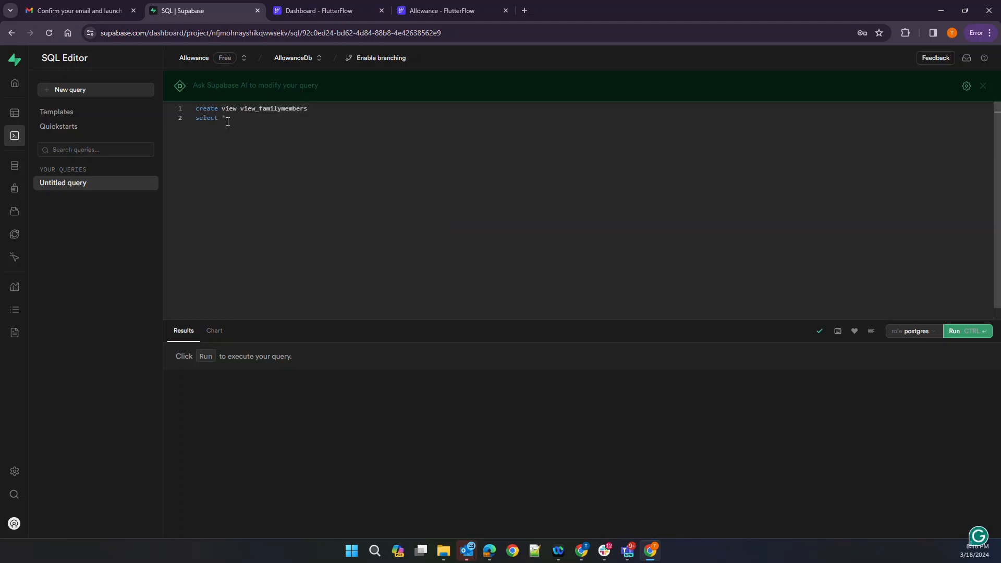
{"action": "key", "text": "BackSpace"}
{"action": "key", "text": "Escape"}
{"action": "type", "text": "user"}
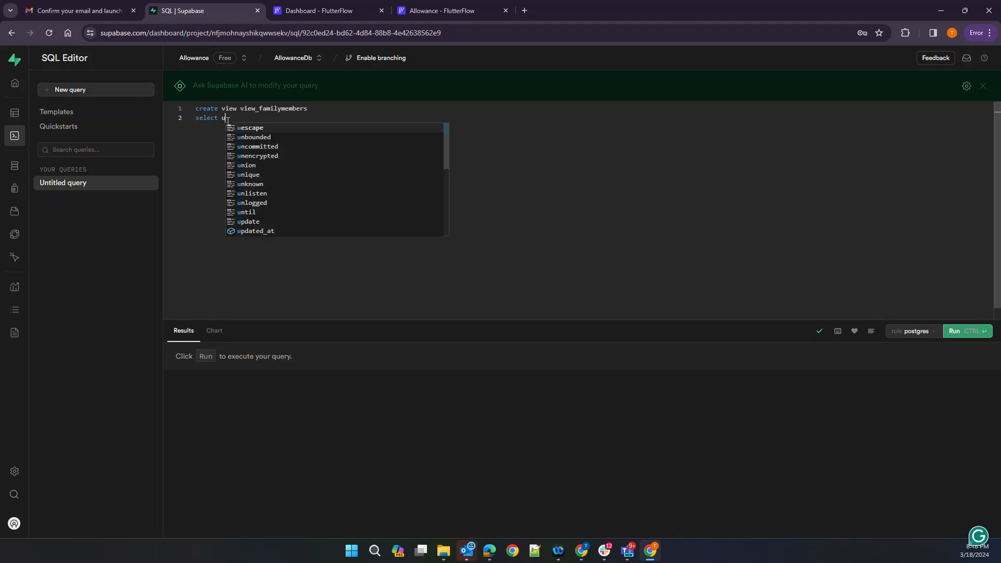
{"action": "key", "text": "BackSpace"}
{"action": "key", "text": "BackSpace"}
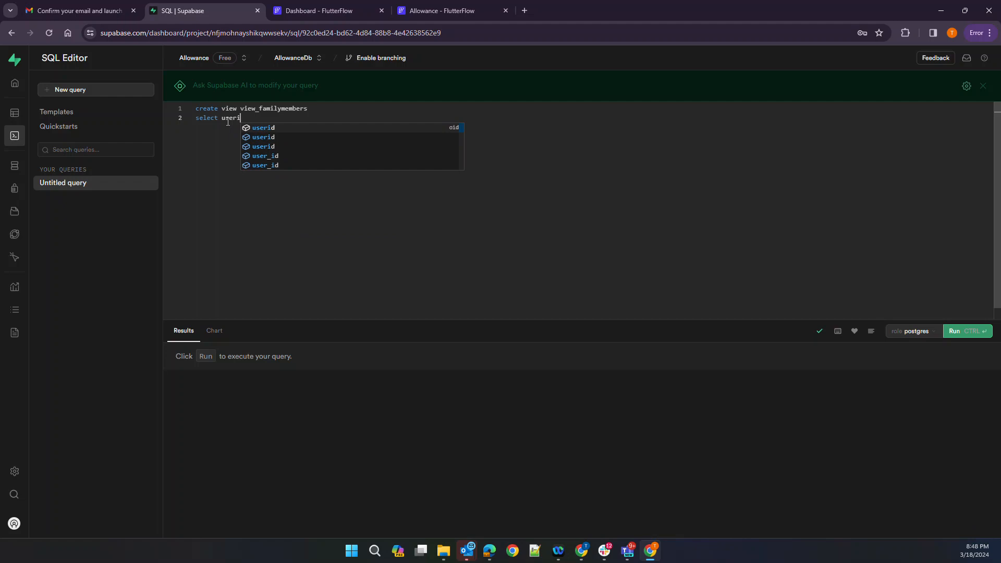
{"action": "key", "text": "BackSpace"}
{"action": "key", "text": "BackSpace"}
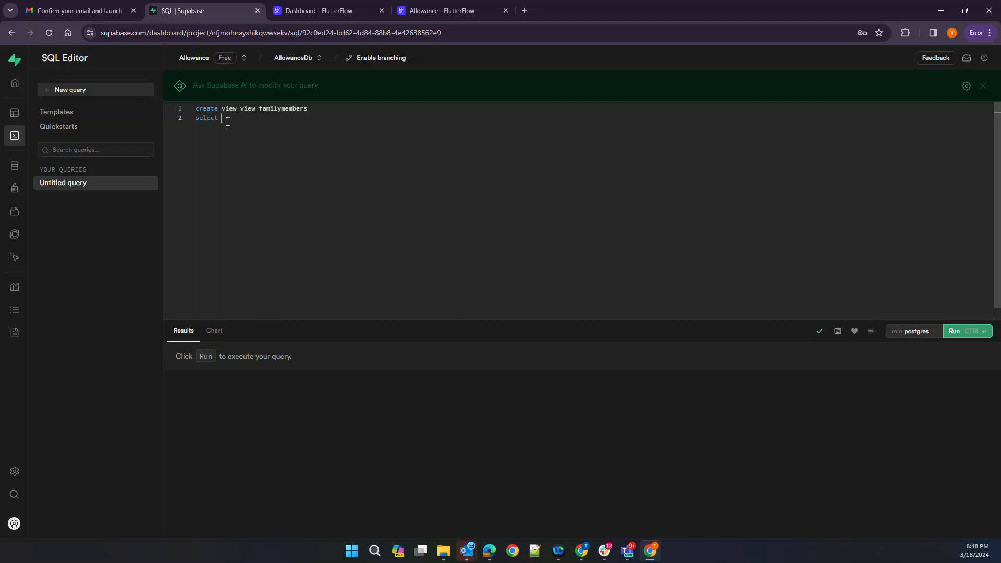
{"action": "type", "text": "id,"}
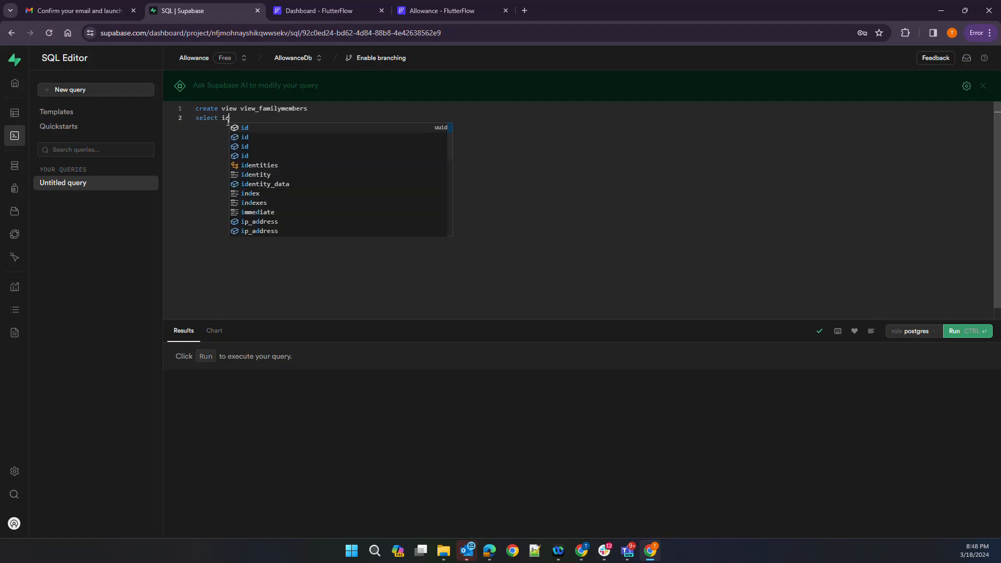
{"action": "key", "text": "BackSpace"}
{"action": "key", "text": "BackSpace"}
{"action": "key", "text": "BackSpace"}
{"action": "key", "text": "Return"}
{"action": "type", "text": "from"}
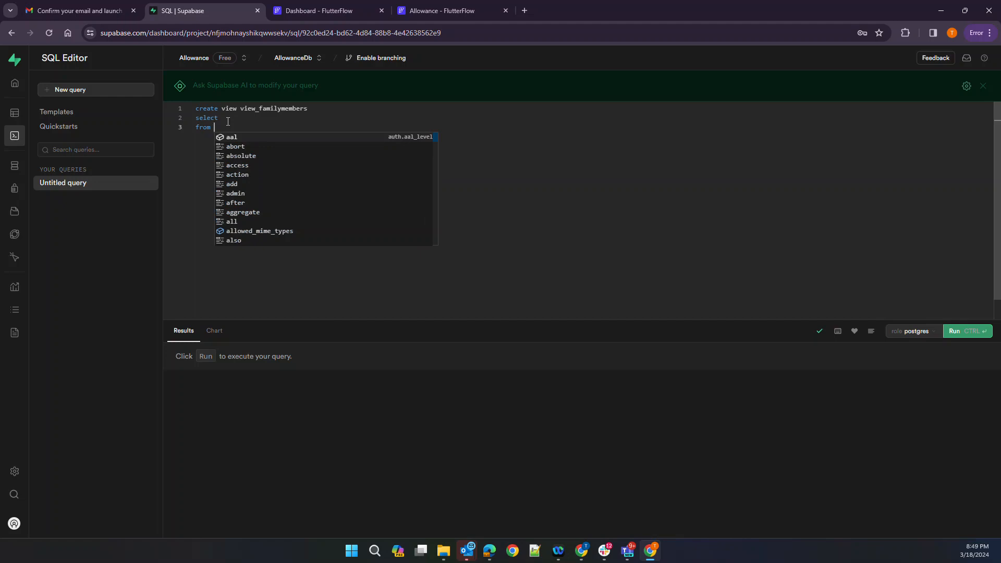
{"action": "type", "text": "fam"}
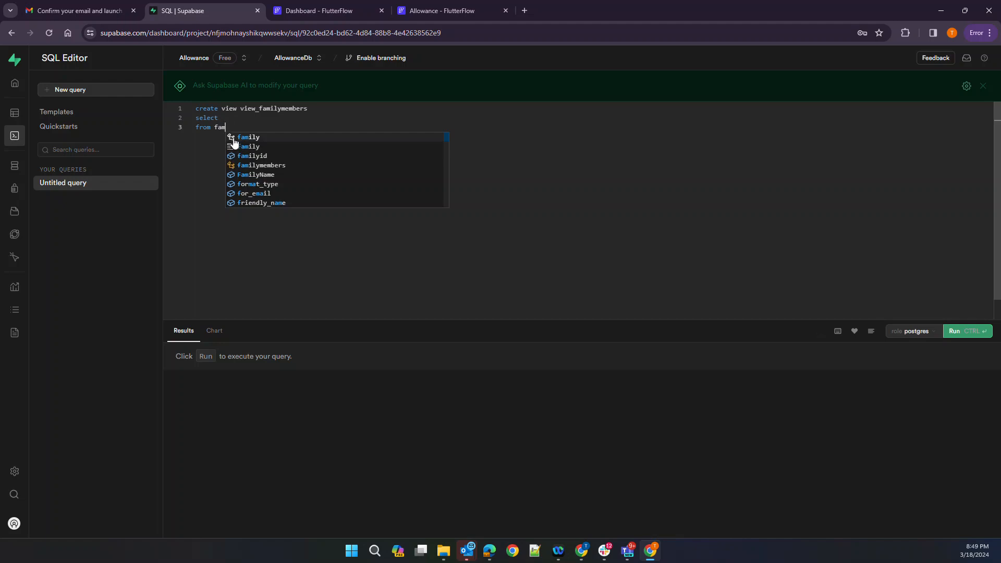
{"action": "left_click", "coordinate": [229, 137]}
{"action": "type", "text": "where"}
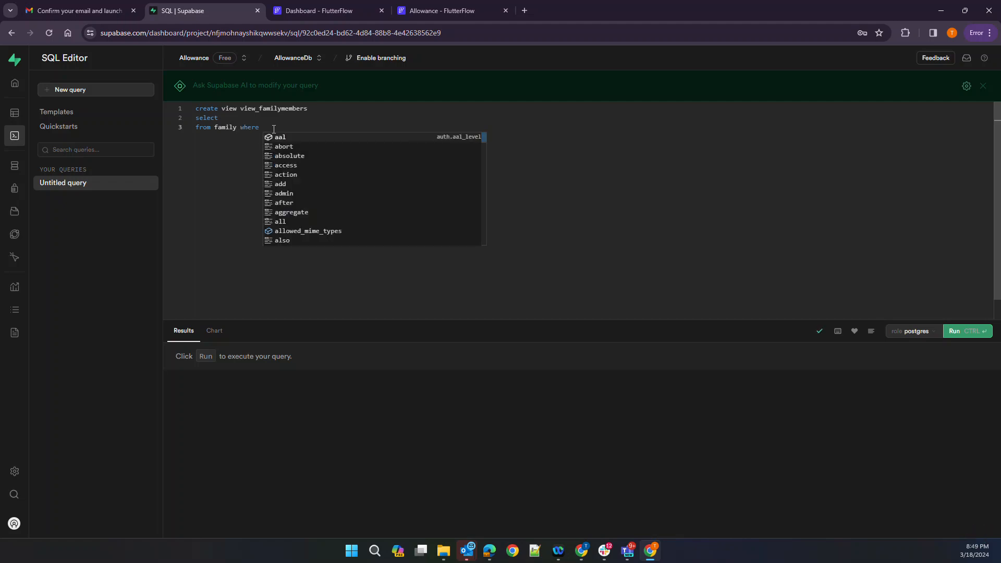
{"action": "type", "text": " family ="}
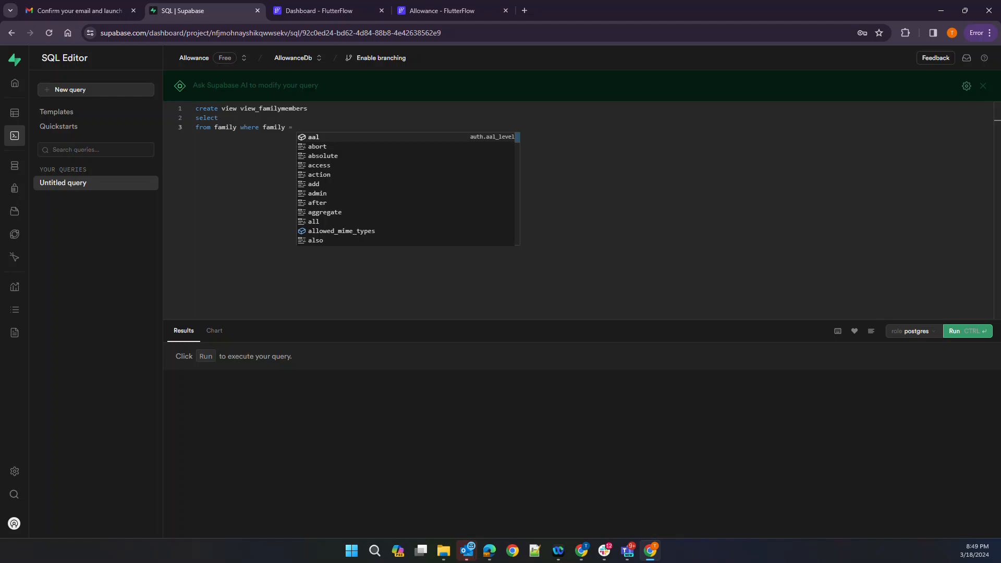
{"action": "key", "text": "Escape"}
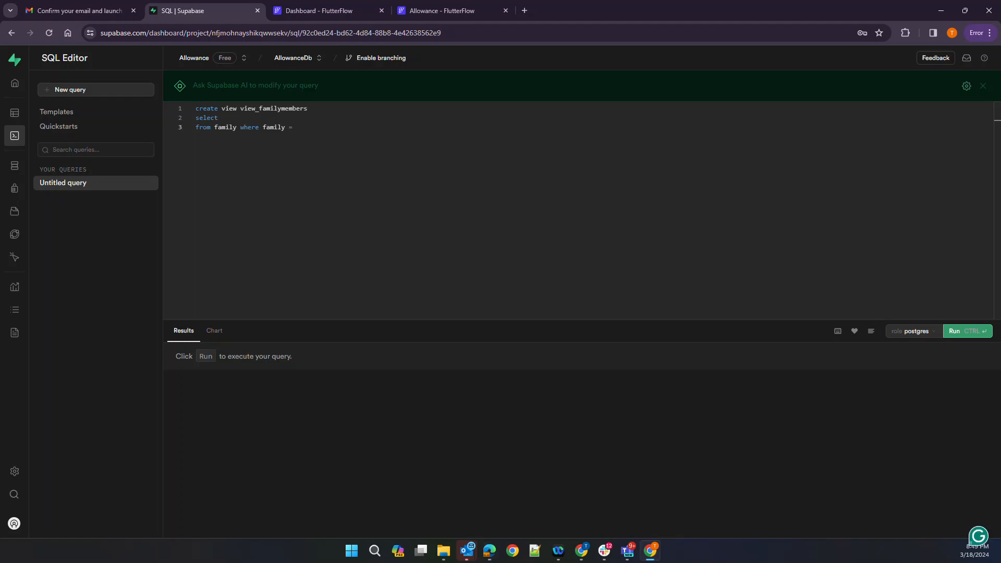
{"action": "key", "text": "alt+Tab"}
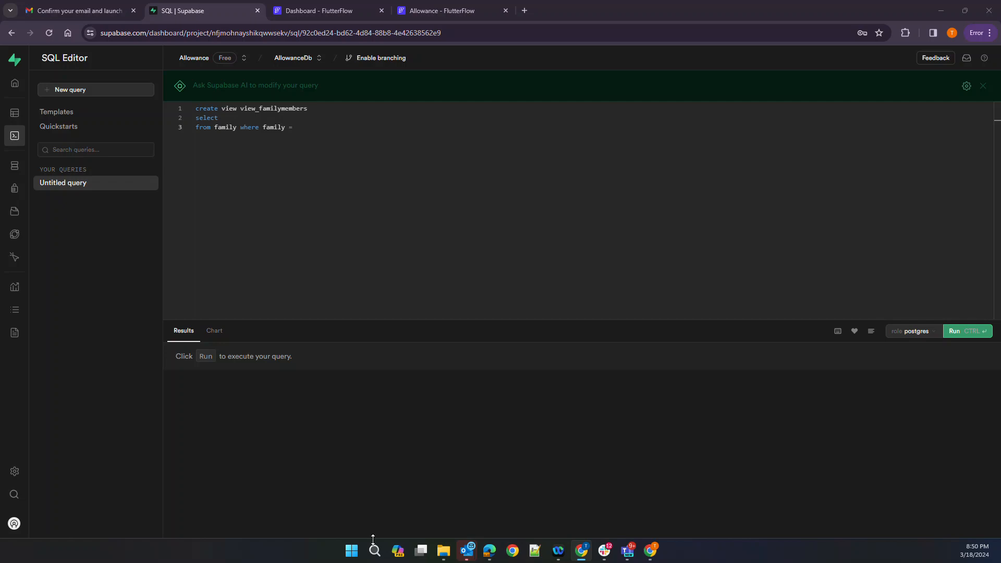
Paste the viewComputers query into the editor and rename the view to viewFamilyMembers
{"action": "left_click", "coordinate": [340, 223]}
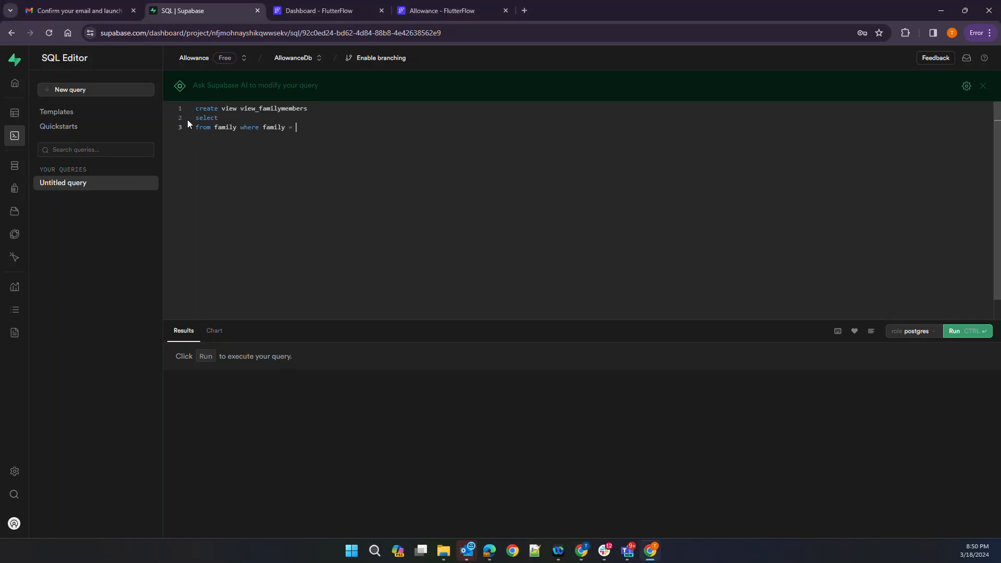
{"action": "left_click_drag", "start_coordinate": [193, 118], "coordinate": [304, 145]}
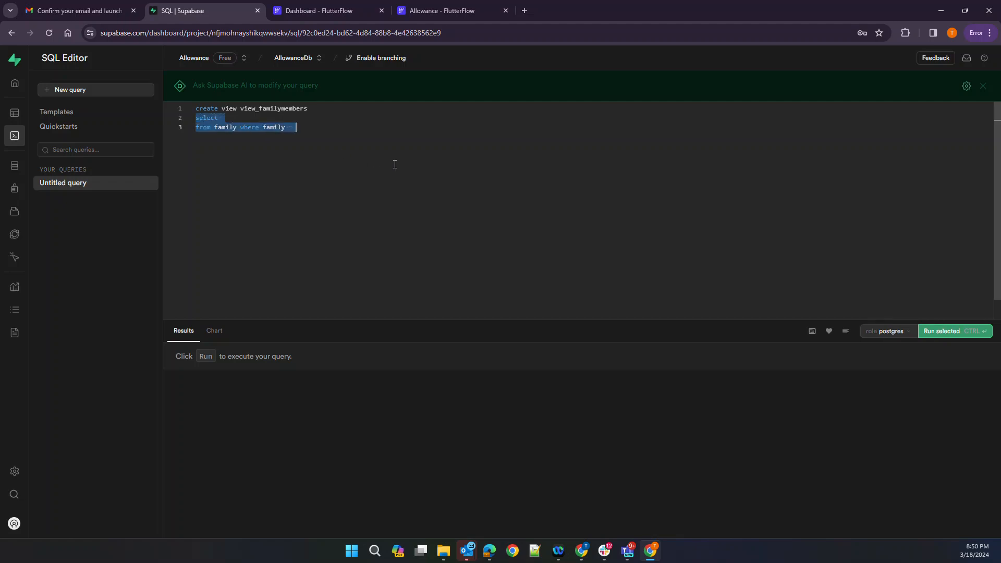
{"action": "type", "text": "CREATE  VIEW viewComputers AS   SELECT   computers.name,   computers.id,   computers.user,   computers.orgid,   computers.model,   computers.servicetag,   profiles.name as profilename,   count(computer_update.id)   FROM computers    left join profiles on profiles.id = computers.profile    left join computer_update on computer_update.computer = computers.id and computer_update.\"isInstalled\" = true    group by    computers.id,   computers.user,   computers.orgid,   computers.model,   computers.servicetag,   profiles.name"}
{"action": "left_click_drag", "start_coordinate": [325, 111], "coordinate": [182, 108]}
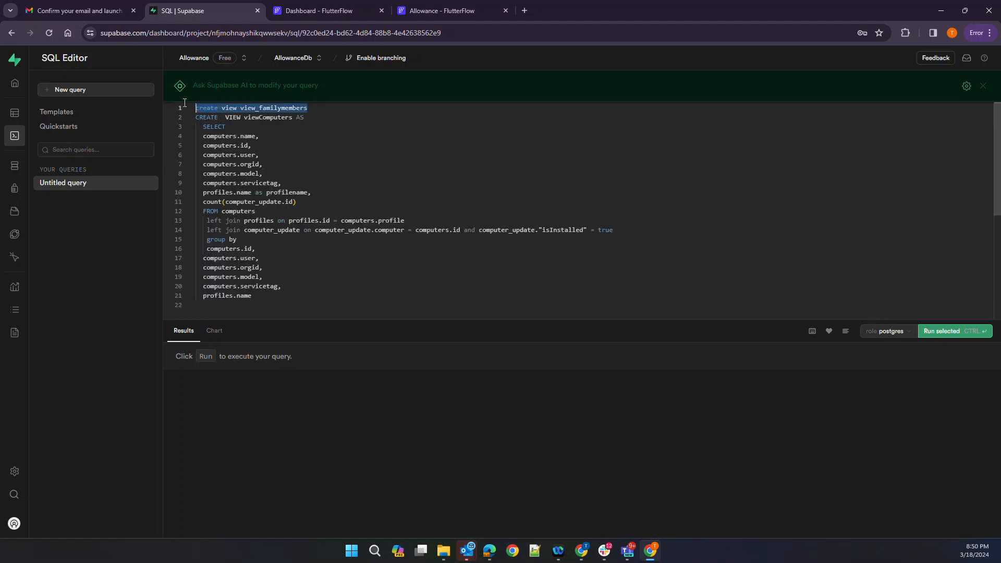
{"action": "key", "text": "BackSpace"}
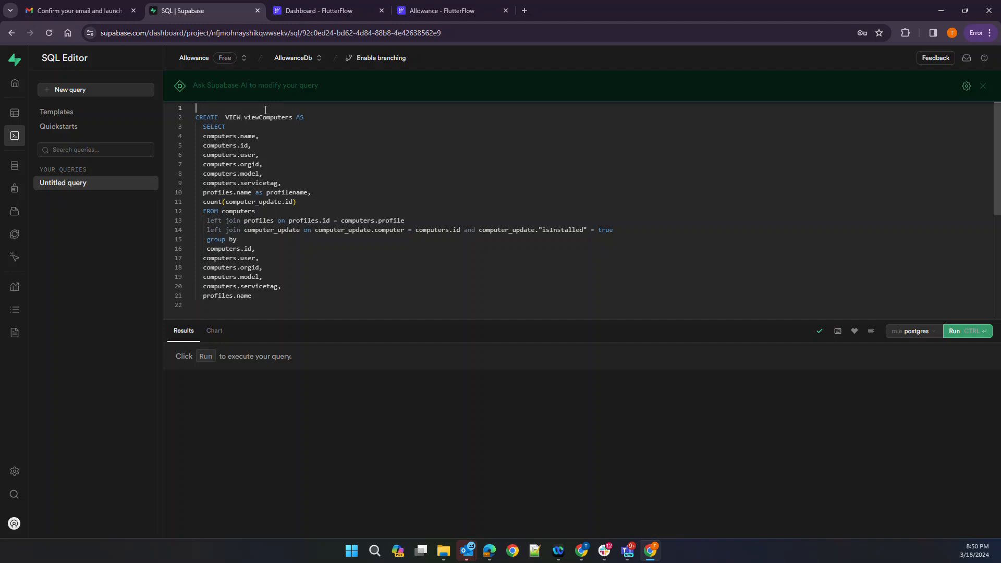
{"action": "left_click_drag", "start_coordinate": [258, 113], "coordinate": [292, 116]}
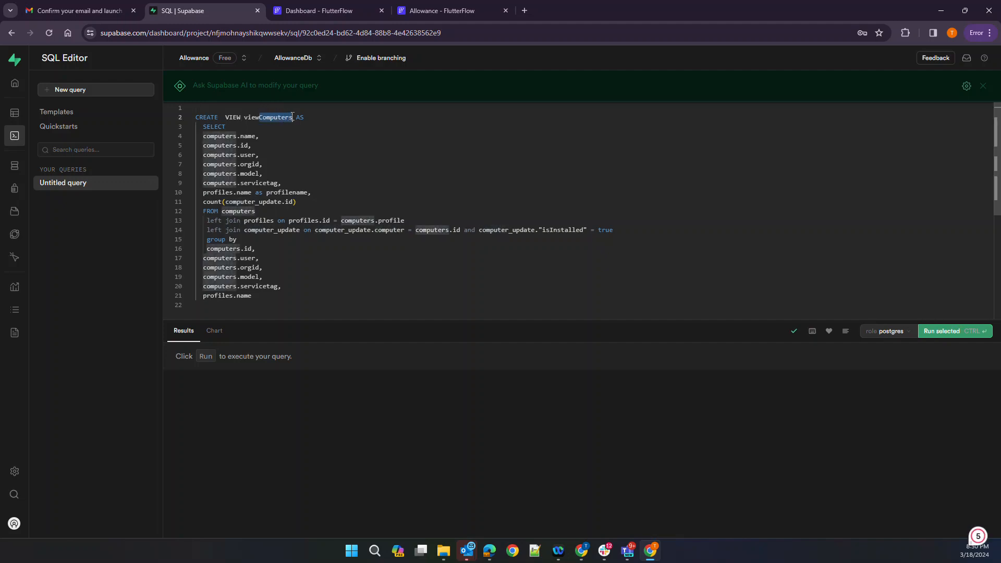
{"action": "type", "text": "FamilyMemb"}
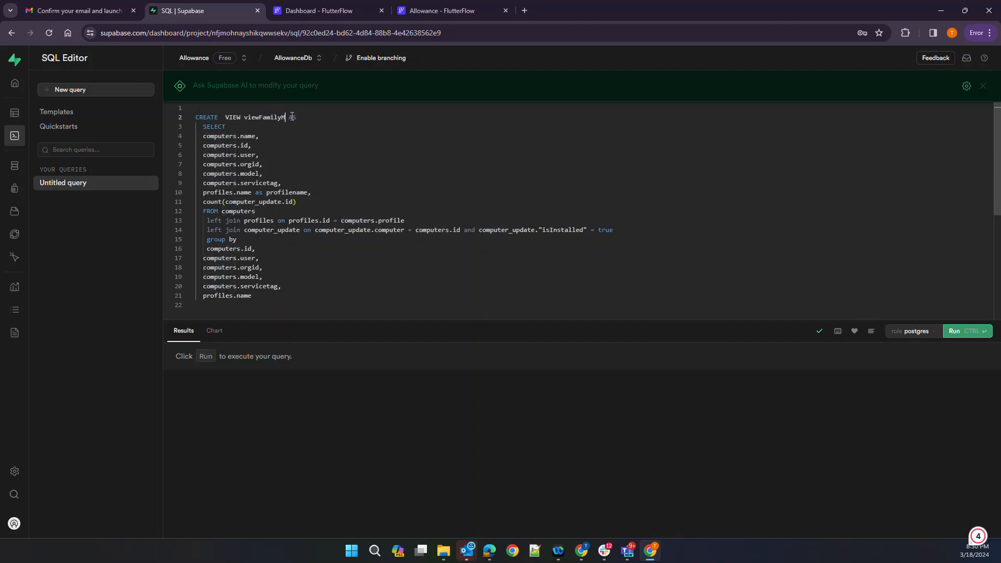
{"action": "type", "text": "ers"}
Add family.id and family."FamilyName" to the select list
{"action": "key", "text": "Down"}
{"action": "key", "text": "Down"}
{"action": "key", "text": "Down"}
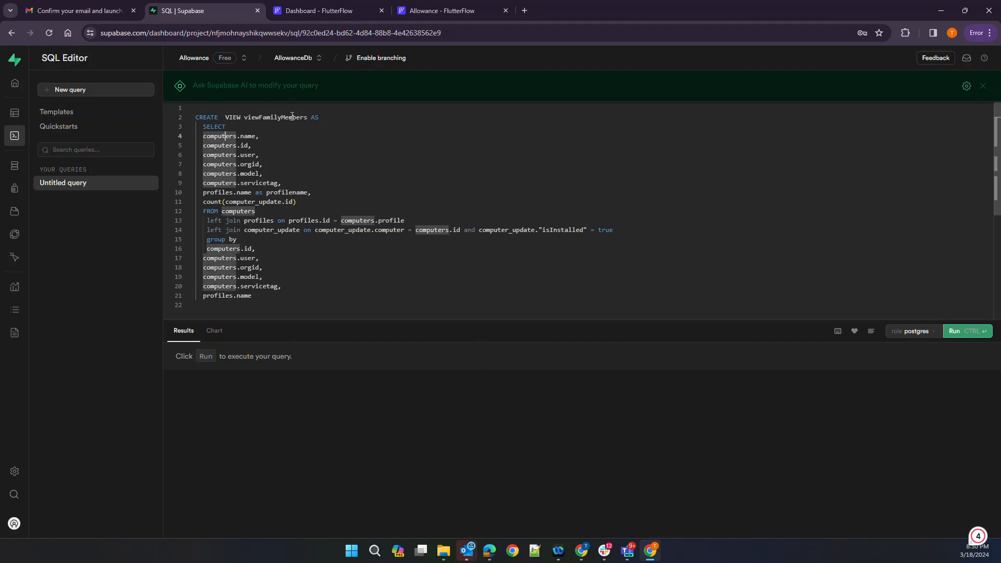
{"action": "key", "text": "Up"}
{"action": "key", "text": "Up"}
{"action": "key", "text": "End"}
{"action": "key", "text": "Return"}
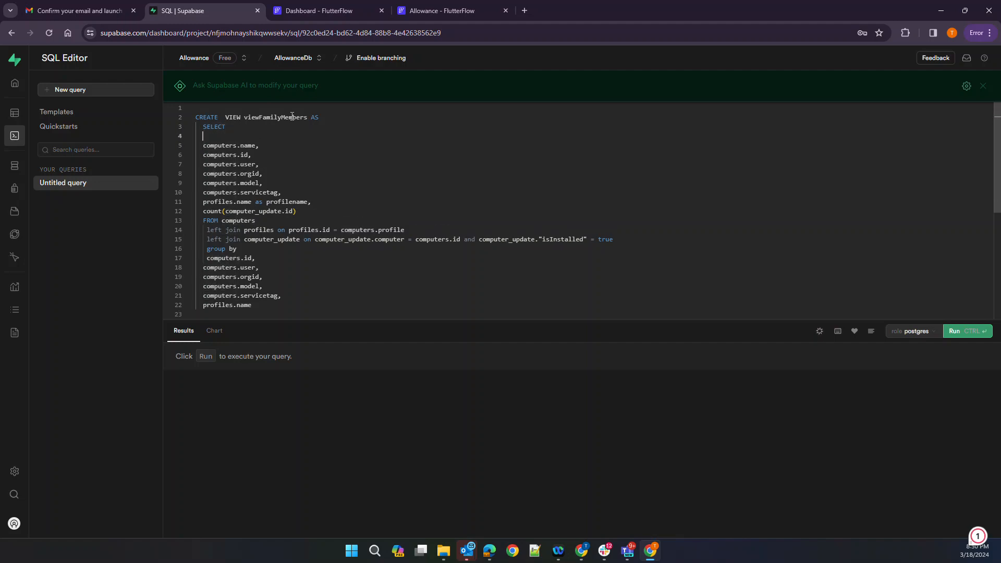
{"action": "type", "text": "family"}
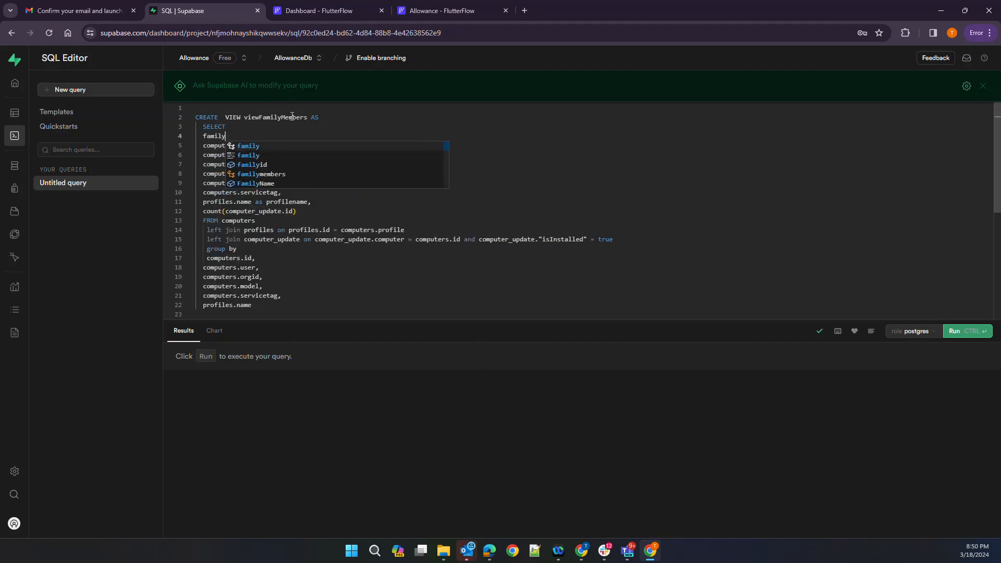
{"action": "type", "text": ".id,"}
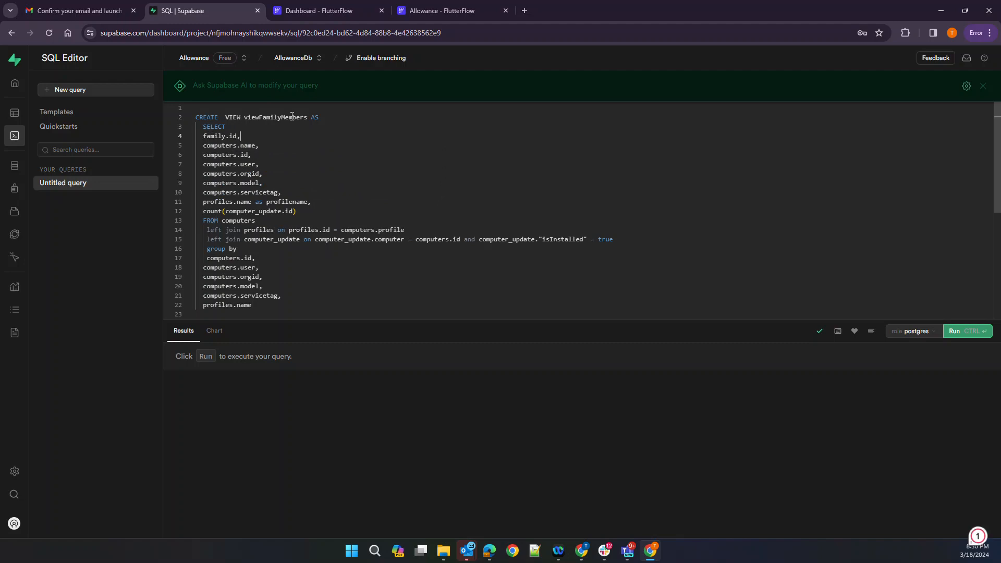
{"action": "key", "text": "Return"}
{"action": "type", "text": "family.\"F"}
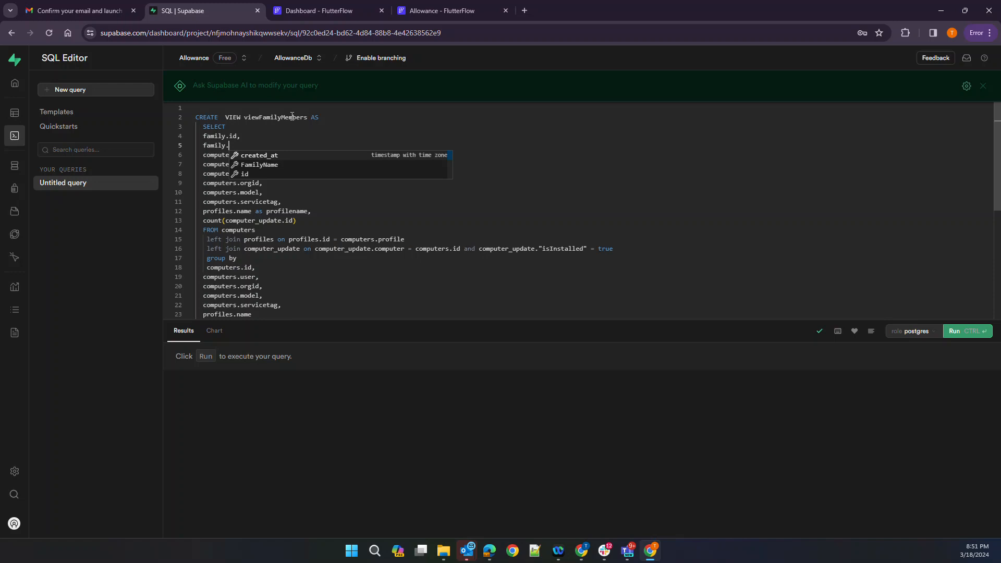
{"action": "key", "text": "Return"}
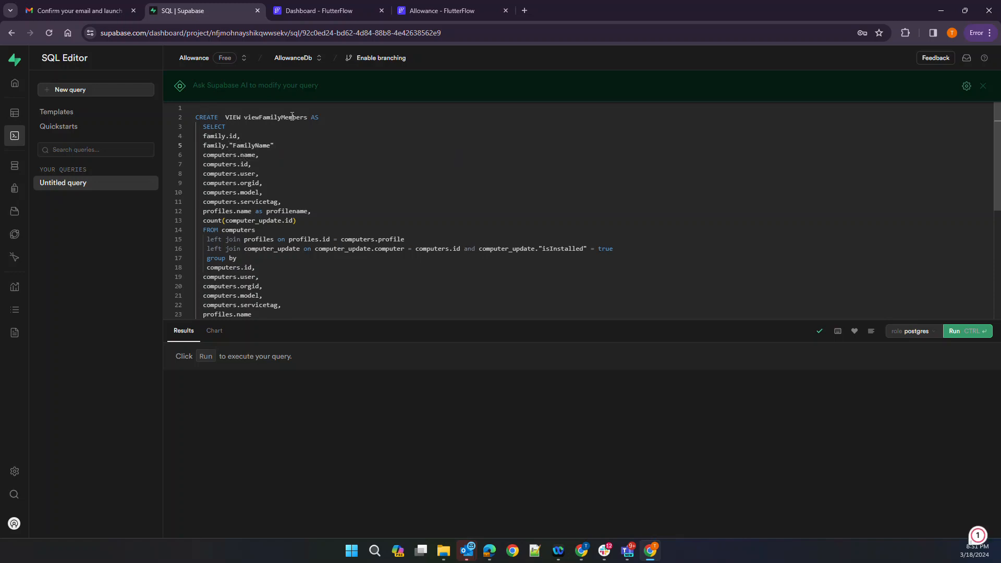
{"action": "type", "text": ","}
{"action": "key", "text": "Return"}
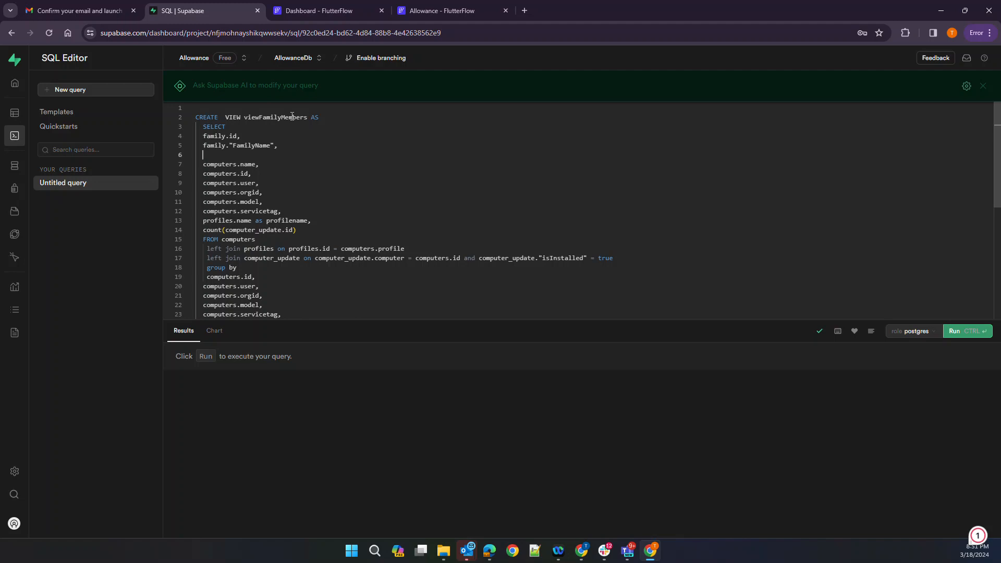
Add users.id and the users email address column to the select list
{"action": "type", "text": "user"}
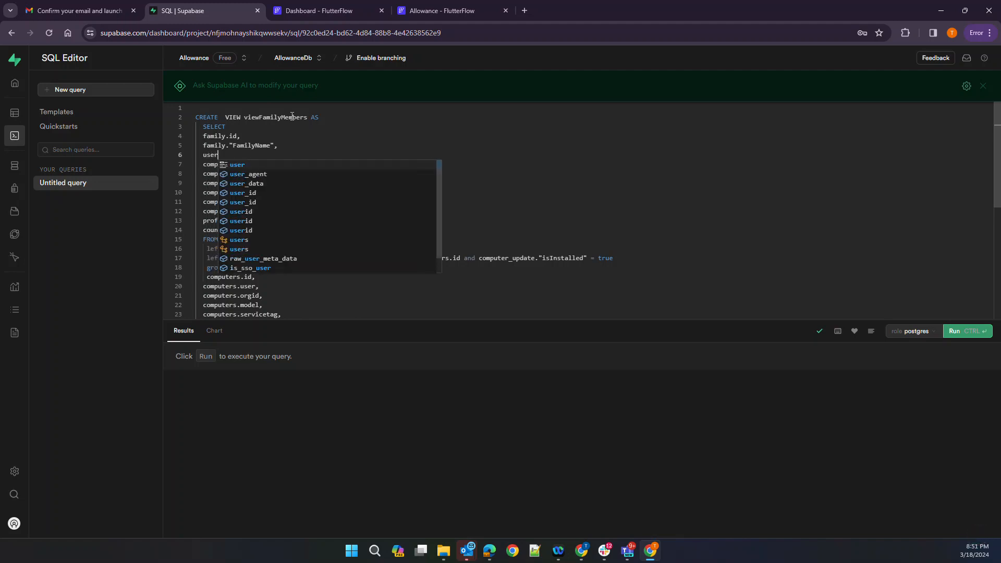
{"action": "type", "text": ".u"}
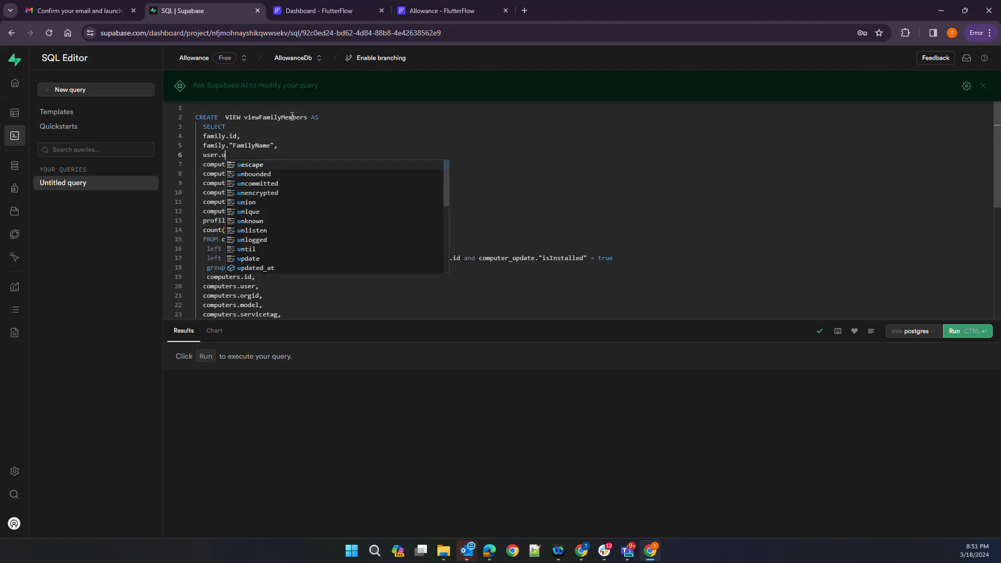
{"action": "key", "text": "BackSpace"}
{"action": "key", "text": "BackSpace"}
{"action": "type", "text": "s.id"}
{"action": "key", "text": "Escape"}
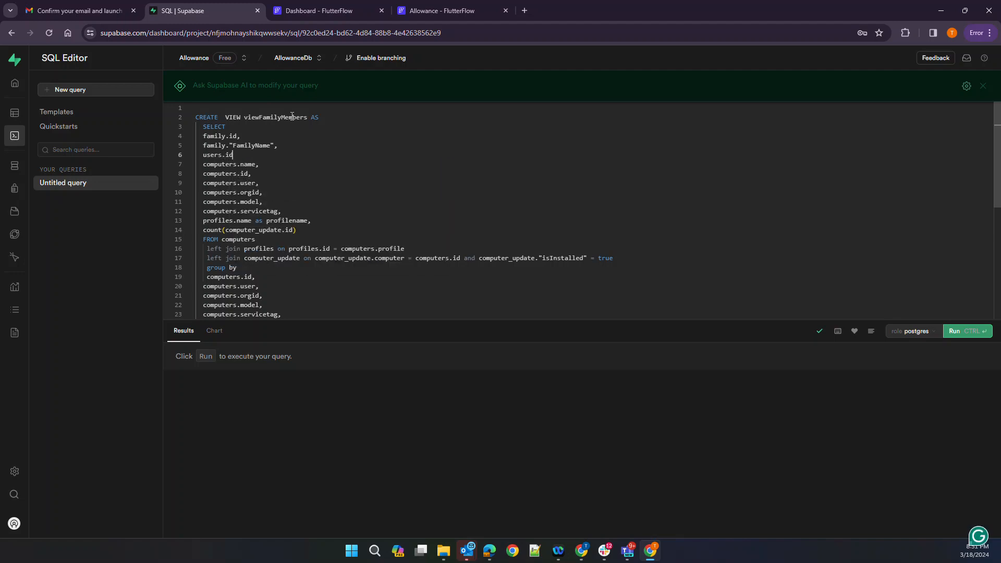
{"action": "type", "text": ","}
{"action": "key", "text": "Return"}
{"action": "type", "text": "users.ema"}
{"action": "key", "text": "Return"}
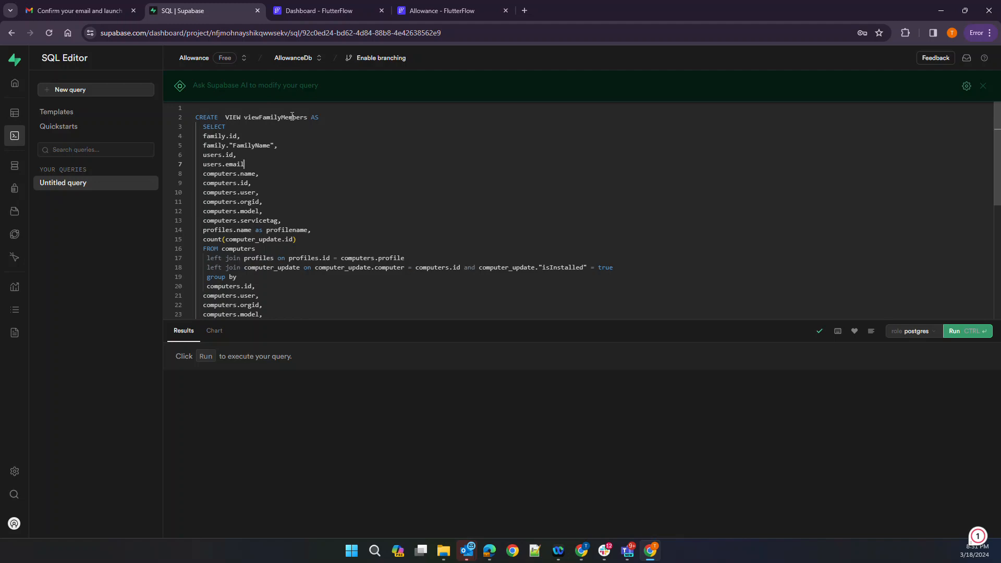
Delete the old computers columns and count line, and select FROM family
{"action": "key", "text": "Left"}
{"action": "key", "text": "Left"}
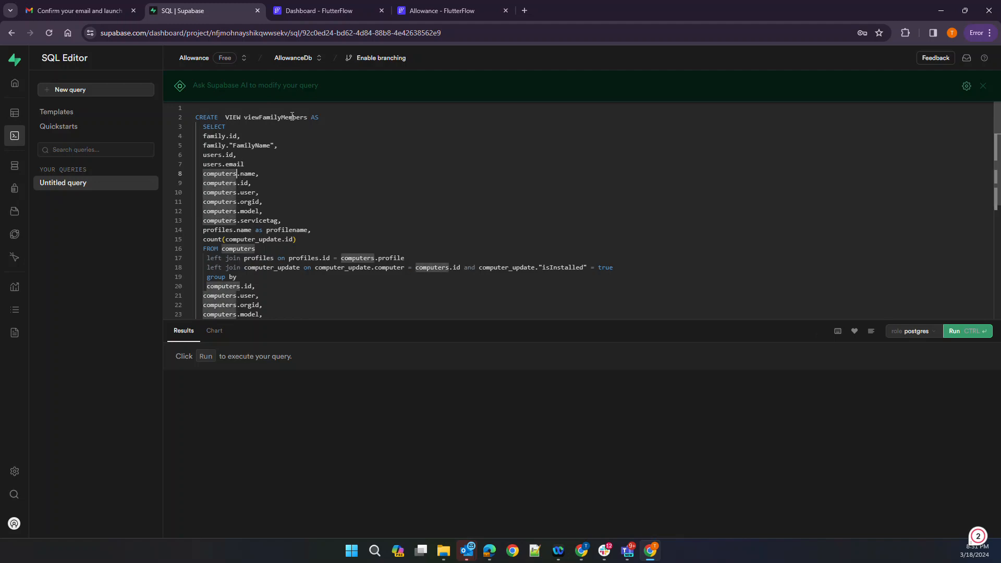
{"action": "key", "text": "shift+Down"}
{"action": "key", "text": "shift+Down"}
{"action": "key", "text": "shift+Down"}
{"action": "key", "text": "shift+Down"}
{"action": "key", "text": "shift+Down"}
{"action": "key", "text": "shift+Down"}
{"action": "key", "text": "shift+Down"}
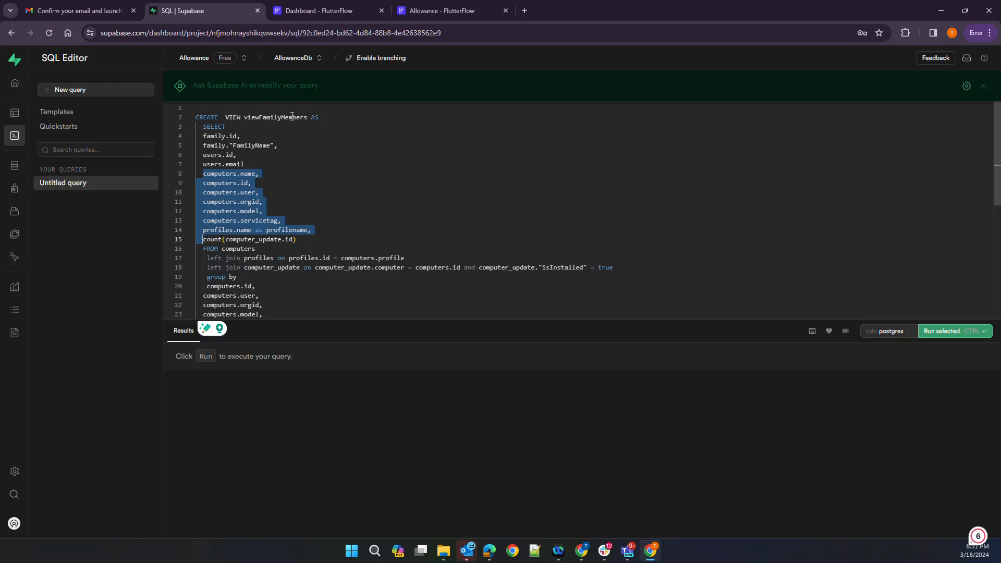
{"action": "key", "text": "shift+Down"}
{"action": "key", "text": "BackSpace"}
{"action": "key", "text": "Right"}
{"action": "key", "text": "Right"}
{"action": "key", "text": "Right"}
{"action": "key", "text": "Right"}
{"action": "key", "text": "Right"}
{"action": "key", "text": "shift+Right"}
{"action": "key", "text": "shift+Right"}
{"action": "key", "text": "shift+Right"}
{"action": "key", "text": "shift+Right"}
{"action": "key", "text": "shift+Right"}
{"action": "key", "text": "shift+Right"}
{"action": "key", "text": "shift+Right"}
{"action": "key", "text": "shift+Right"}
{"action": "key", "text": "shift+Right"}
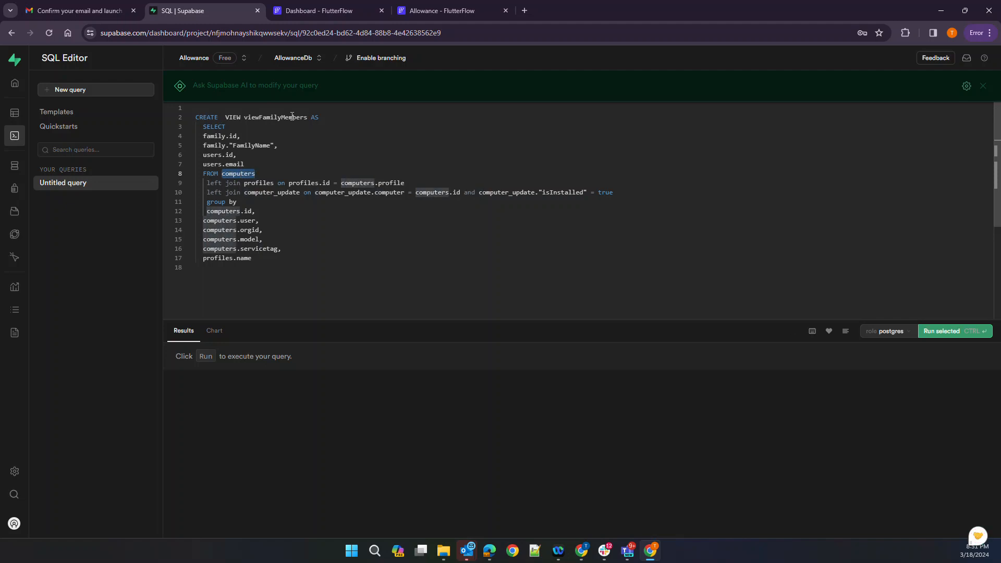
{"action": "type", "text": "family"}
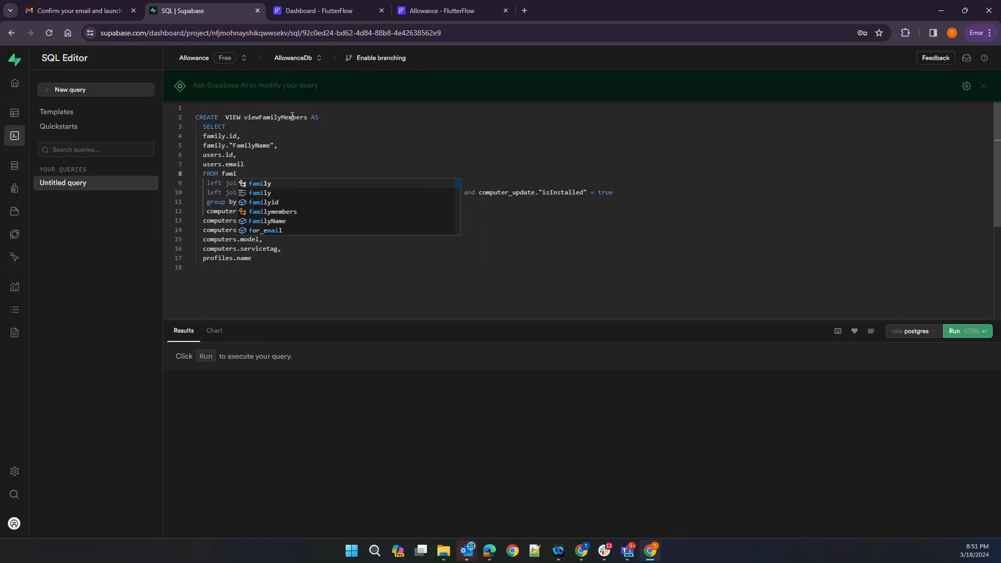
{"action": "key", "text": "Tab"}
Rewrite the first join as familymembers on familymembers.familyid = family.id
{"action": "key", "text": "Down"}
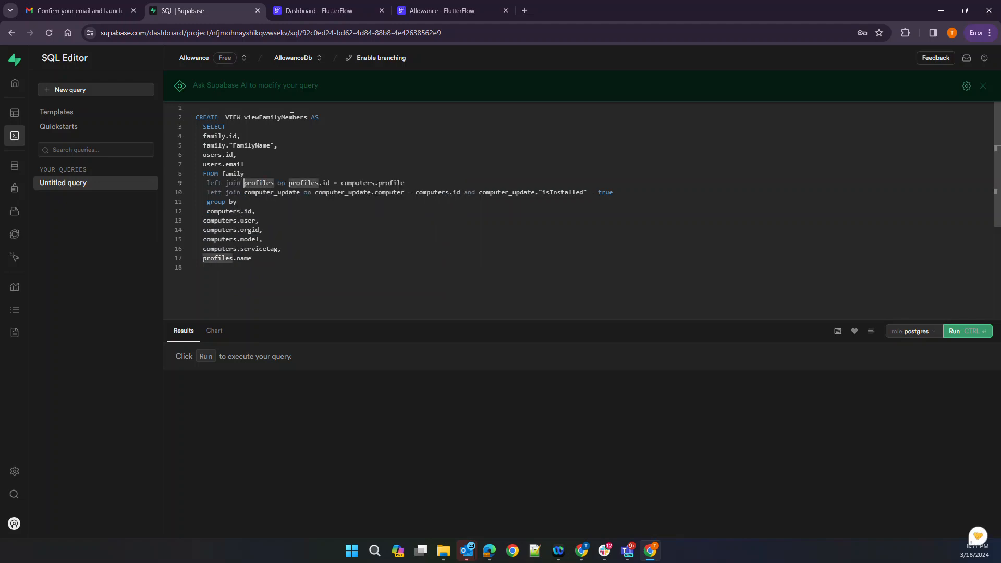
{"action": "key", "text": "ctrl+shift+Right"}
{"action": "key", "text": "ctrl+shift+Right"}
{"action": "key", "text": "ctrl+shift+Right"}
{"action": "key", "text": "ctrl+shift+Right"}
{"action": "key", "text": "ctrl+shift+Right"}
{"action": "key", "text": "ctrl+shift+Right"}
{"action": "key", "text": "ctrl+shift+Right"}
{"action": "key", "text": "ctrl+shift+Right"}
{"action": "key", "text": "ctrl+shift+Right"}
{"action": "key", "text": "BackSpace"}
{"action": "type", "text": "ft join f"}
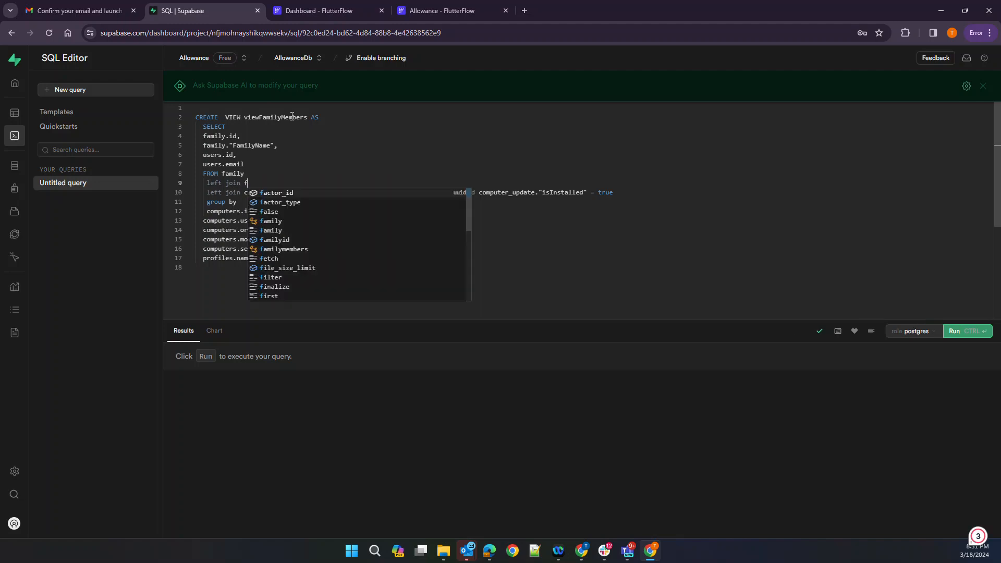
{"action": "type", "text": "amilymembers on familymembers."}
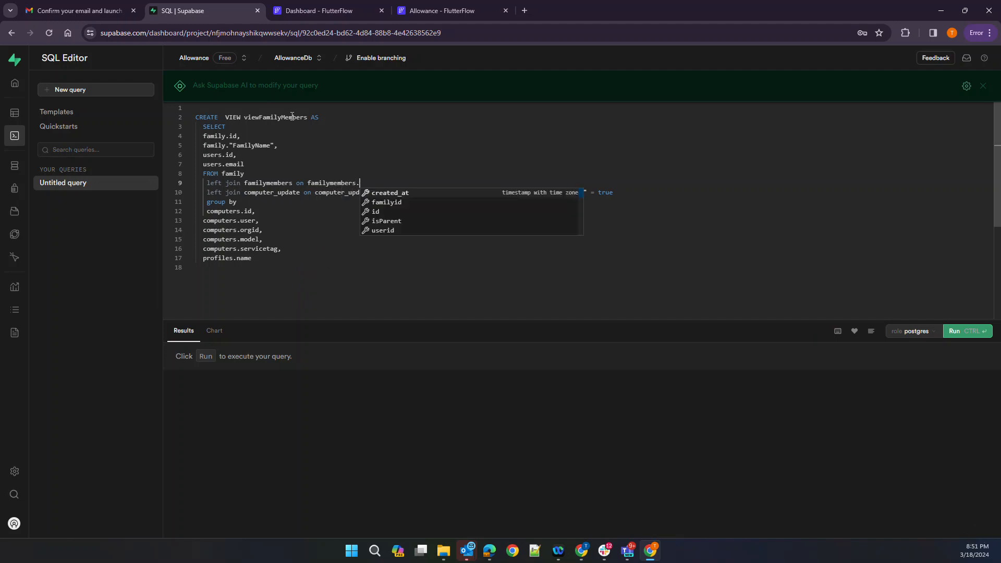
{"action": "key", "text": "Down"}
{"action": "key", "text": "Down"}
{"action": "key", "text": "Down"}
{"action": "key", "text": "Up"}
{"action": "key", "text": "Up"}
{"action": "key", "text": "Return"}
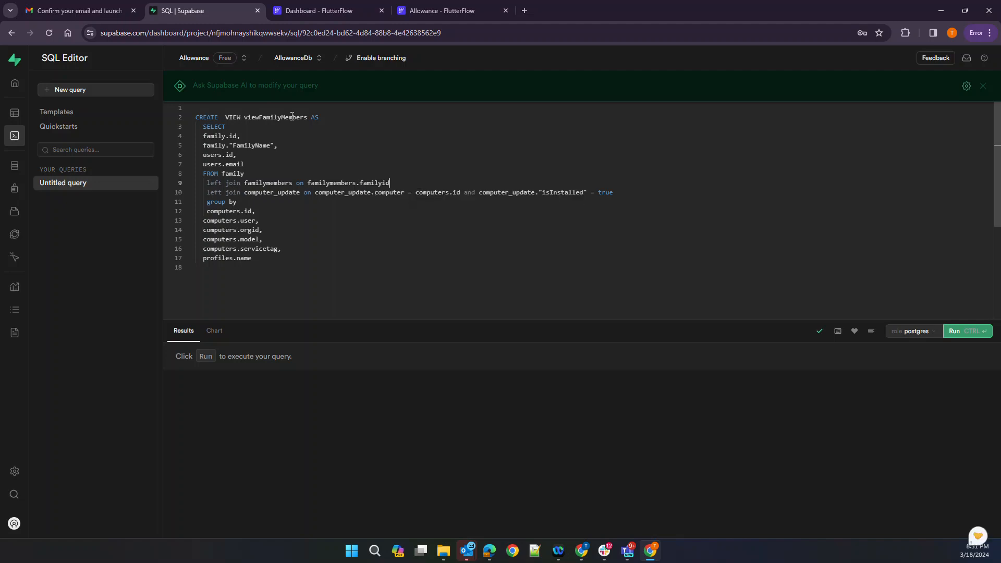
{"action": "type", "text": "= family.id"}
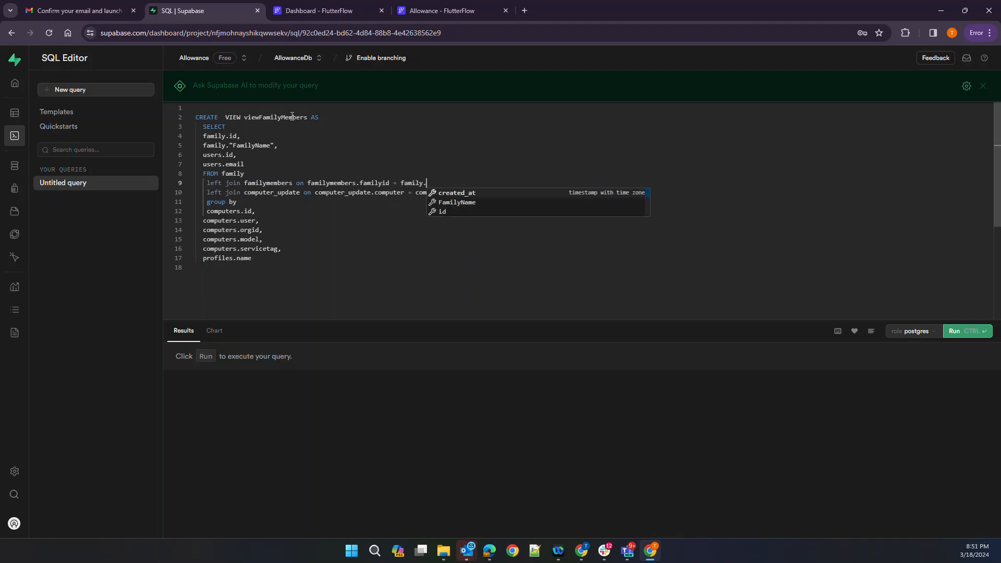
{"action": "key", "text": "Escape"}
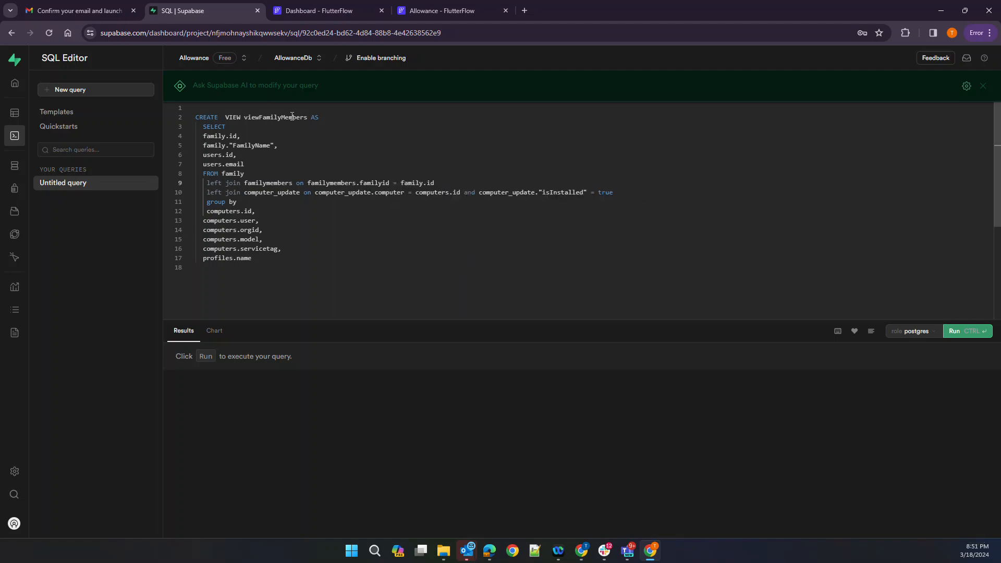
Change the second join's table from computer_update to users
{"action": "key", "text": "Down"}
{"action": "key", "text": "Left"}
{"action": "key", "text": "Left"}
{"action": "key", "text": "Left"}
{"action": "key", "text": "Left"}
{"action": "key", "text": "Left"}
{"action": "key", "text": "Left"}
{"action": "key", "text": "Left"}
{"action": "key", "text": "Left"}
{"action": "key", "text": "Left"}
{"action": "key", "text": "Left"}
{"action": "key", "text": "Left"}
{"action": "key", "text": "Left"}
{"action": "key", "text": "BackSpace"}
{"action": "key", "text": "BackSpace"}
{"action": "key", "text": "BackSpace"}
{"action": "key", "text": "BackSpace"}
{"action": "key", "text": "BackSpace"}
{"action": "key", "text": "BackSpace"}
{"action": "key", "text": "BackSpace"}
{"action": "key", "text": "BackSpace"}
{"action": "key", "text": "BackSpace"}
{"action": "key", "text": "BackSpace"}
{"action": "key", "text": "BackSpace"}
{"action": "key", "text": "BackSpace"}
{"action": "key", "text": "BackSpace"}
{"action": "key", "text": "BackSpace"}
{"action": "key", "text": "BackSpace"}
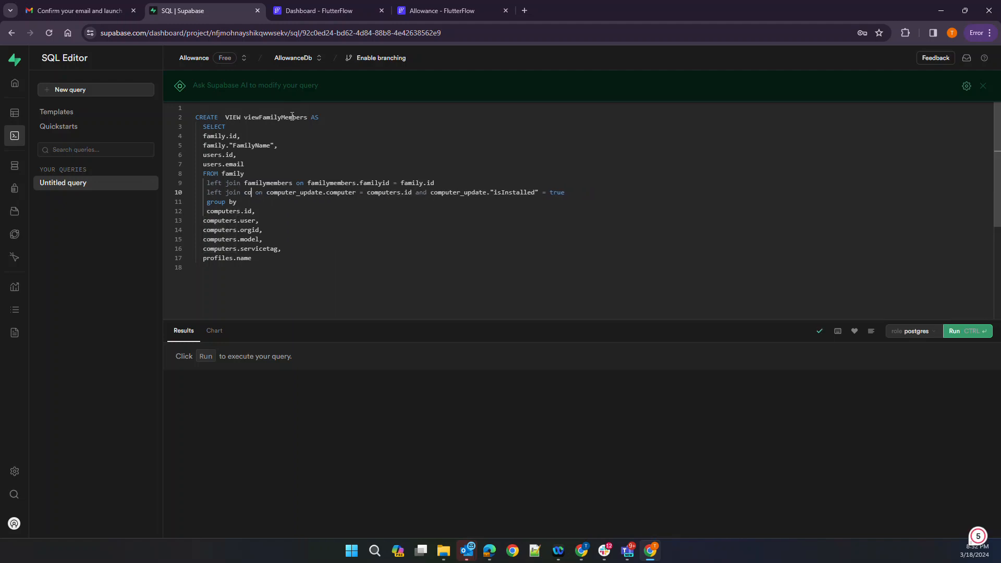
{"action": "type", "text": "users"}
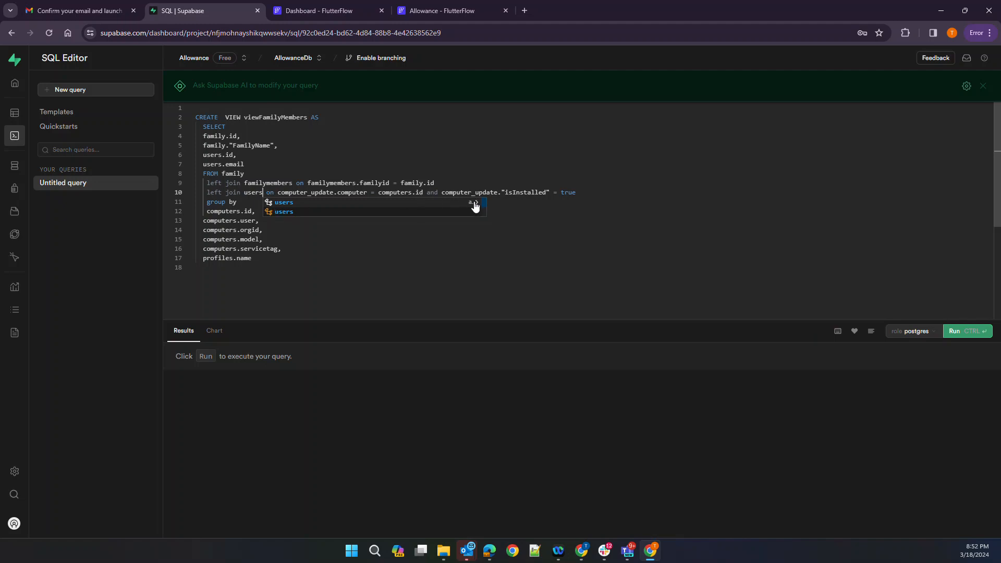
Retype the line-10 join table as users and delete the old computer_update condition text
{"action": "left_click", "coordinate": [283, 212]}
{"action": "double_click", "coordinate": [253, 192]}
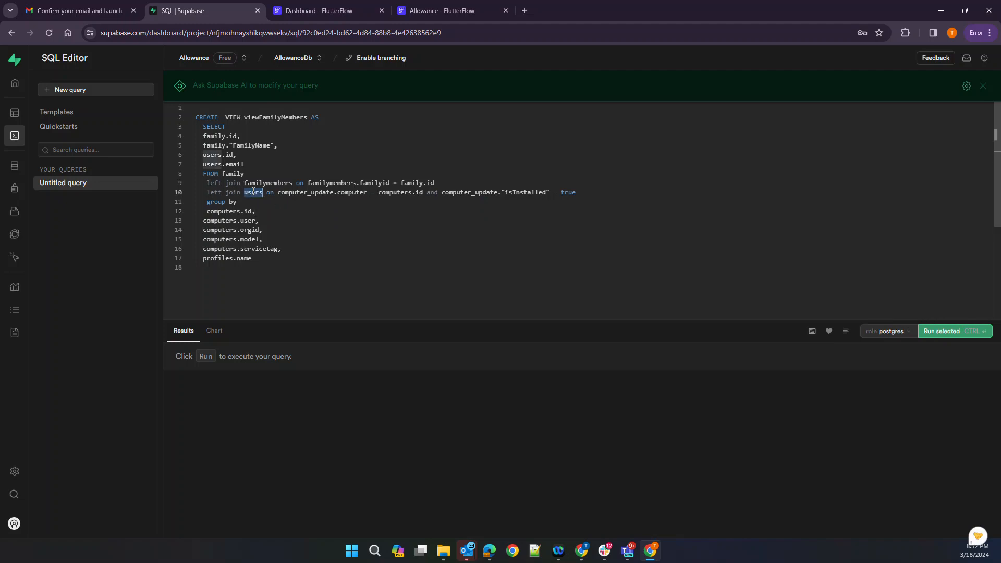
{"action": "type", "text": "users"}
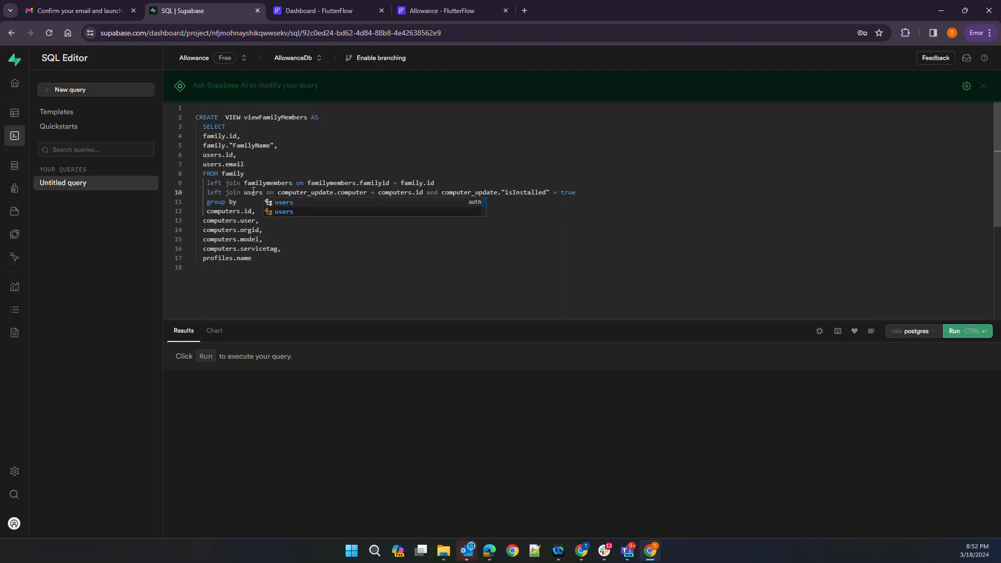
{"action": "left_click", "coordinate": [276, 213]}
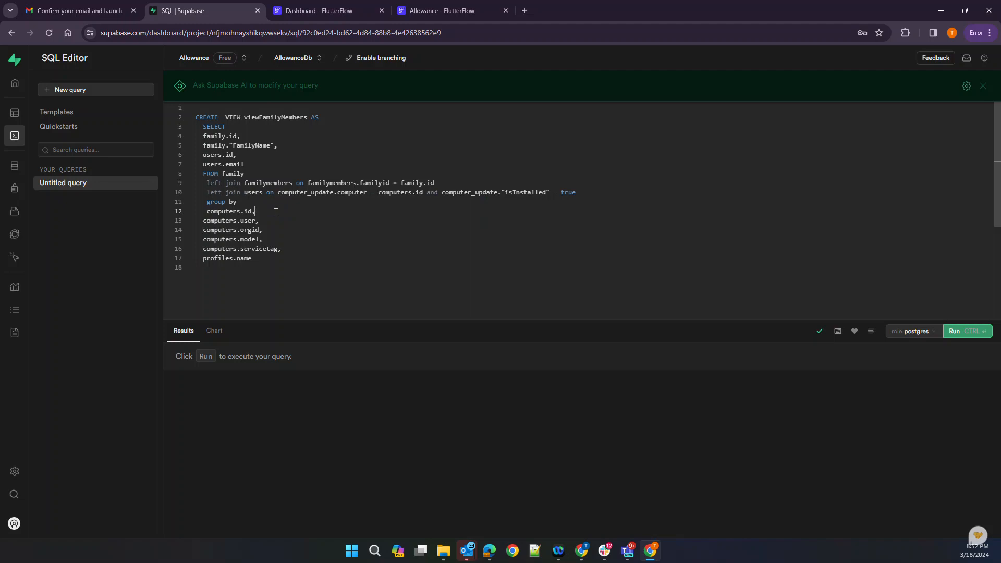
{"action": "double_click", "coordinate": [290, 192]}
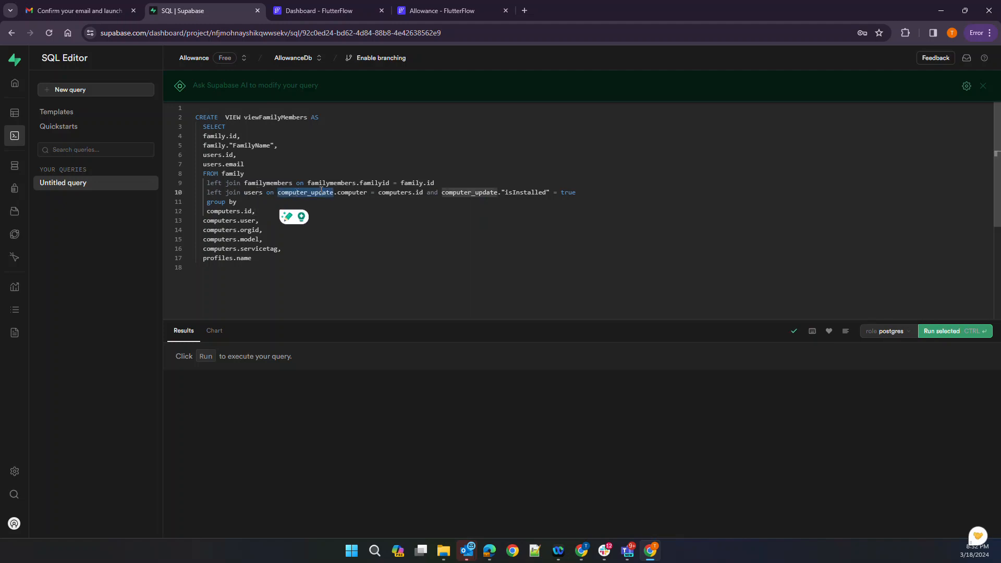
{"action": "type", "text": "users."}
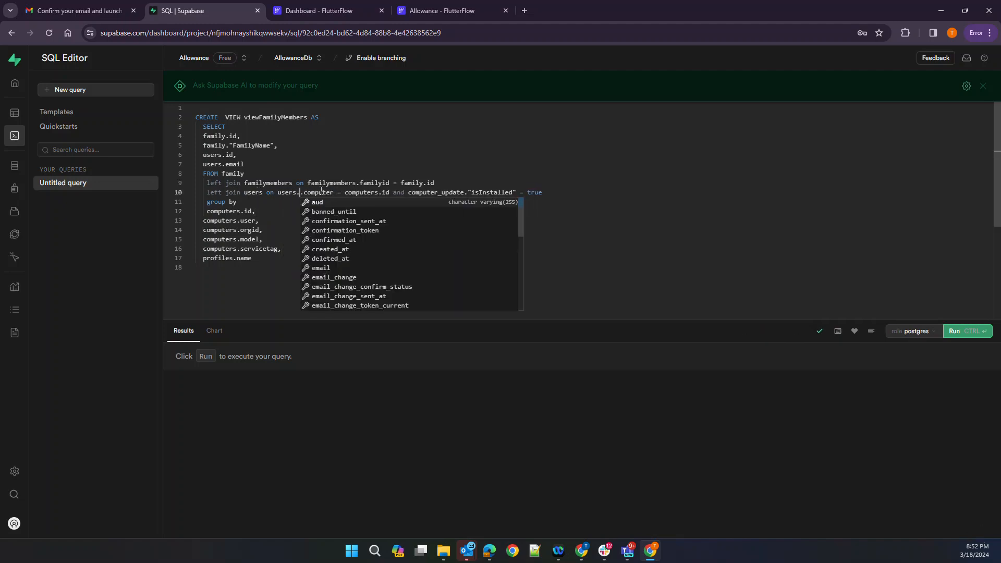
{"action": "scroll", "coordinate": [438, 224], "scroll_direction": "down", "scroll_amount": 2}
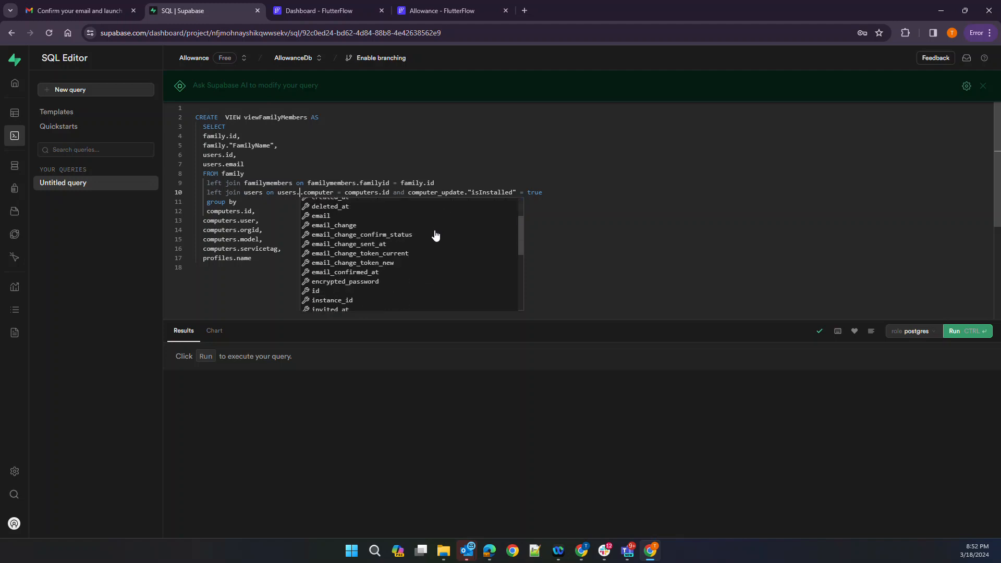
{"action": "scroll", "coordinate": [365, 276], "scroll_direction": "up", "scroll_amount": 2}
{"action": "left_click_drag", "start_coordinate": [296, 192], "coordinate": [337, 193]}
{"action": "key", "text": "BackSpace"}
{"action": "key", "text": "BackSpace"}
{"action": "key", "text": "BackSpace"}
{"action": "key", "text": "BackSpace"}
{"action": "key", "text": "BackSpace"}
{"action": "key", "text": "BackSpace"}
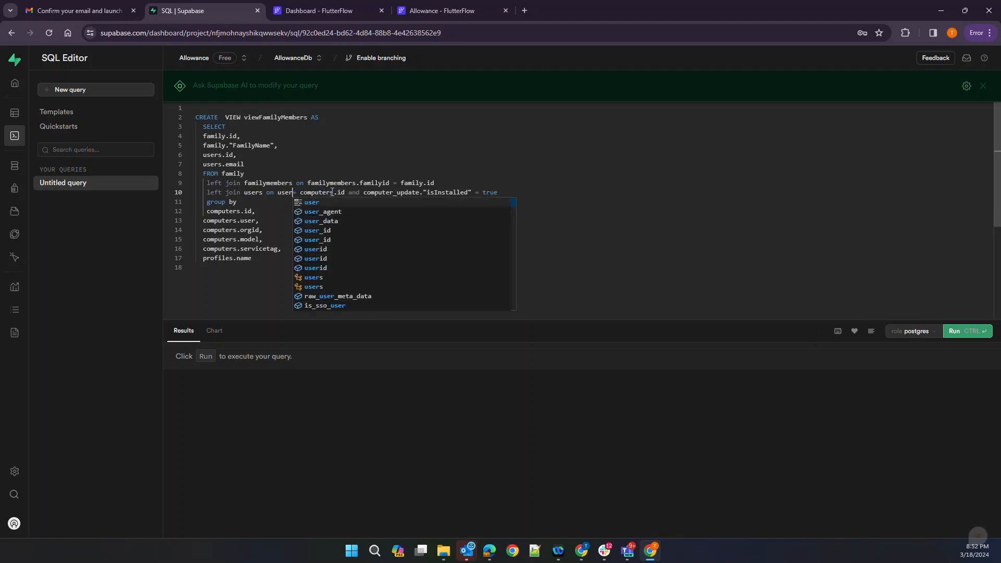
{"action": "key", "text": "Escape"}
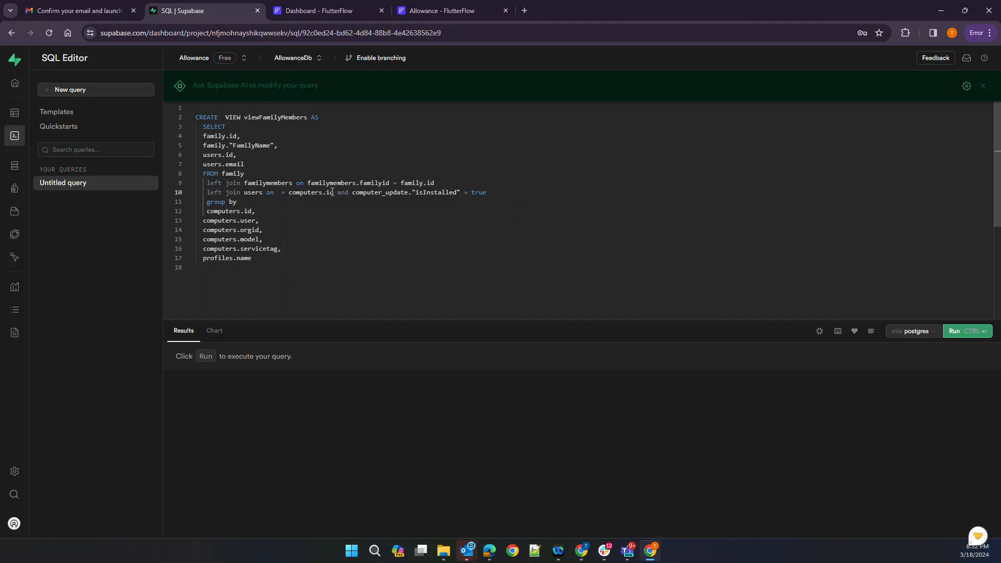
Use autocomplete to make the join read 'left join public.users on', clearing duplicates and leftover prefixes
{"action": "type", "text": "pub"}
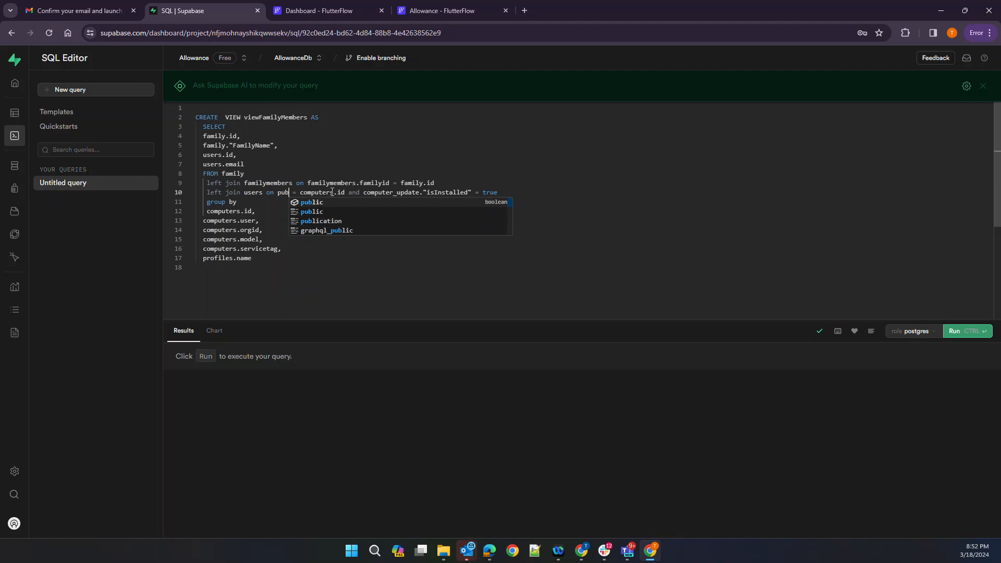
{"action": "key", "text": "BackSpace"}
{"action": "key", "text": "BackSpace"}
{"action": "key", "text": "BackSpace"}
{"action": "key", "text": "ctrl+Left"}
{"action": "key", "text": "ctrl+Left"}
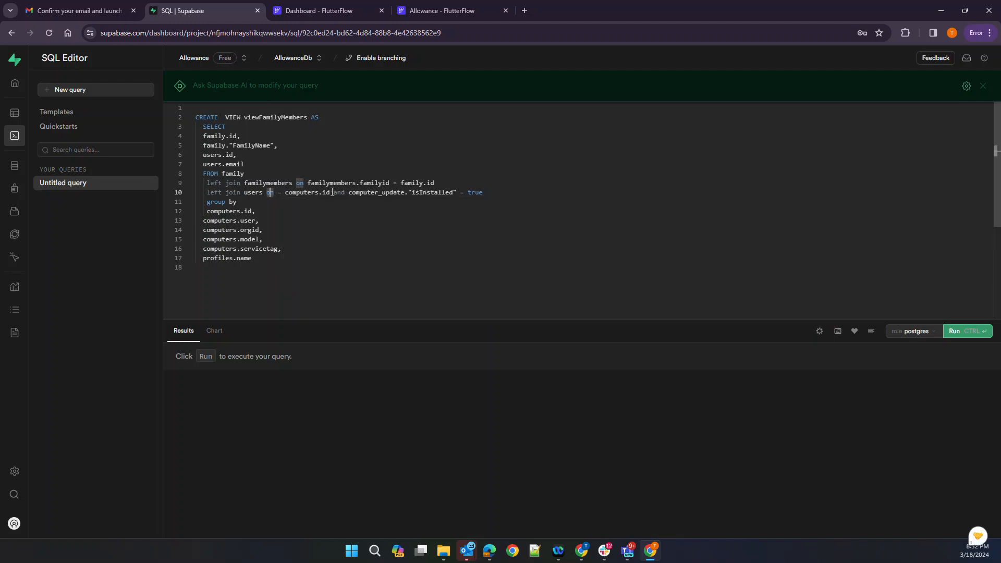
{"action": "type", "text": "public."}
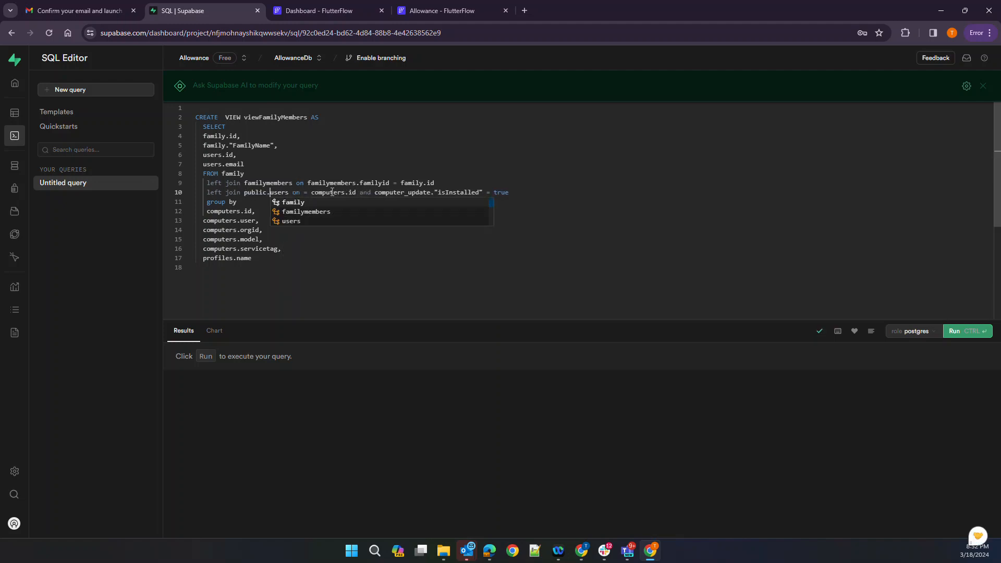
{"action": "key", "text": "Down"}
{"action": "key", "text": "Up"}
{"action": "key", "text": "Down"}
{"action": "key", "text": "Down"}
{"action": "key", "text": "Return"}
{"action": "key", "text": "ctrl+shift+Right"}
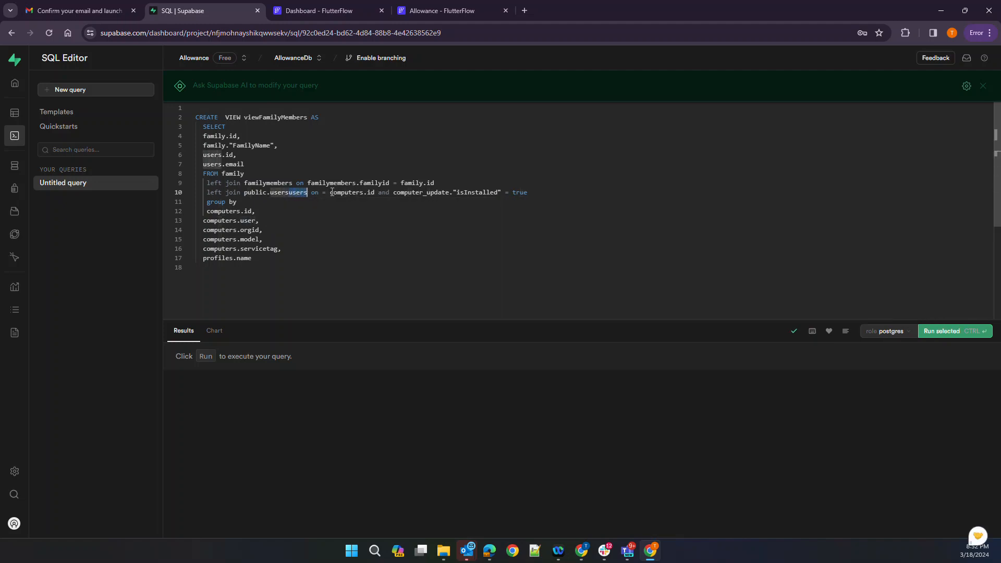
{"action": "key", "text": "Delete"}
{"action": "key", "text": "Right"}
{"action": "key", "text": "Right"}
{"action": "key", "text": "Right"}
{"action": "type", "text": "pub"}
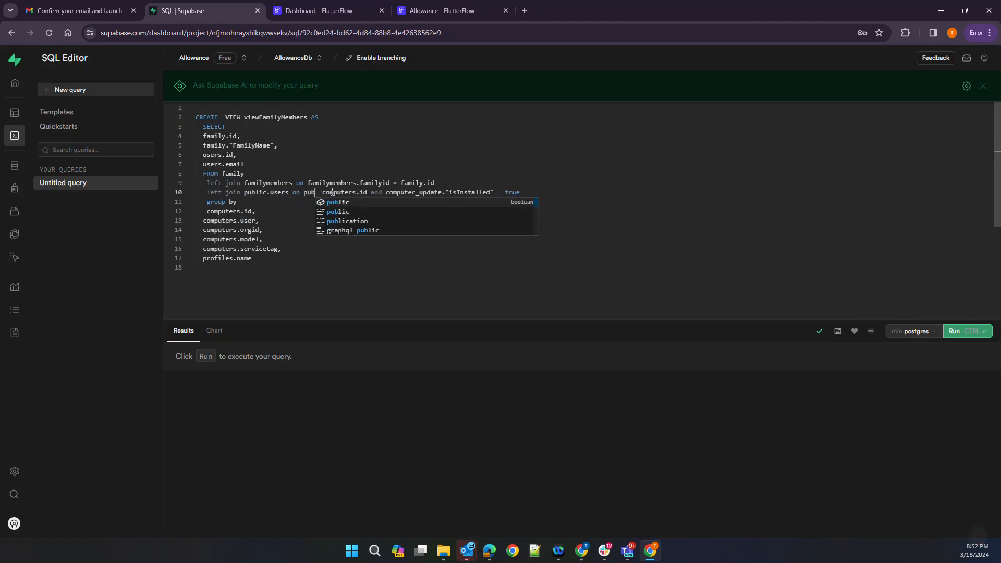
{"action": "key", "text": "Return"}
{"action": "type", "text": ".user"}
{"action": "key", "text": "Return"}
{"action": "type", "text": ".users."}
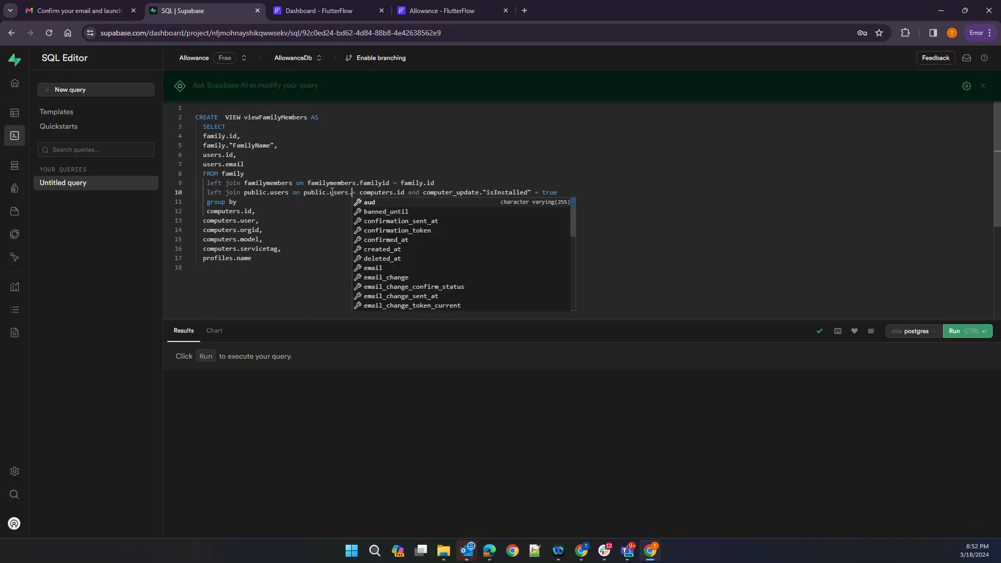
{"action": "key", "text": "Down"}
{"action": "key", "text": "Down"}
{"action": "key", "text": "Down"}
{"action": "key", "text": "Down"}
{"action": "key", "text": "Down"}
{"action": "key", "text": "Down"}
{"action": "key", "text": "Down"}
{"action": "key", "text": "Down"}
{"action": "key", "text": "Down"}
{"action": "key", "text": "Down"}
{"action": "key", "text": "Down"}
{"action": "key", "text": "Down"}
{"action": "key", "text": "Down"}
{"action": "key", "text": "Down"}
{"action": "key", "text": "Down"}
{"action": "key", "text": "Down"}
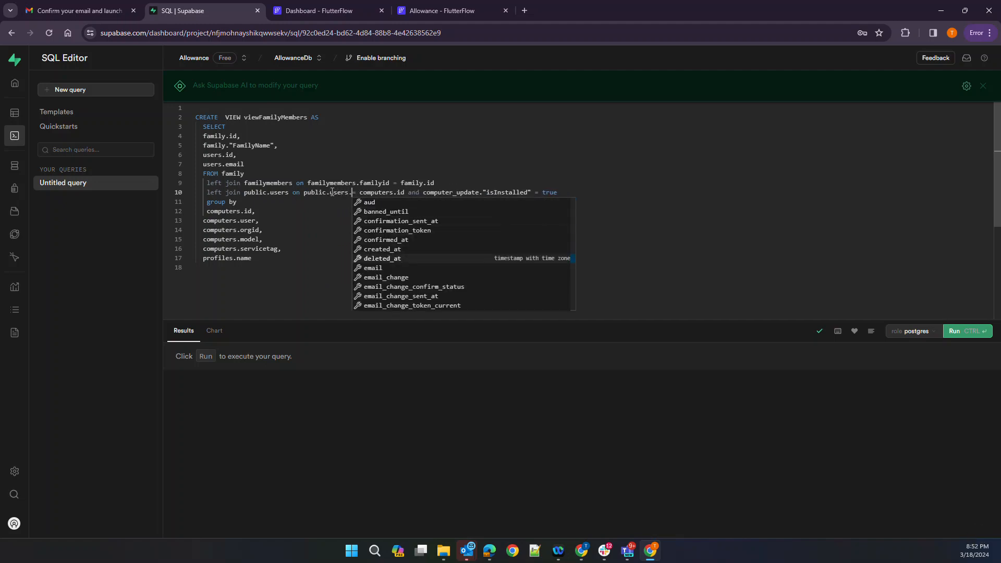
{"action": "key", "text": "Down"}
{"action": "key", "text": "Down"}
{"action": "key", "text": "Down"}
{"action": "key", "text": "Down"}
{"action": "key", "text": "Down"}
{"action": "key", "text": "Down"}
{"action": "key", "text": "Down"}
{"action": "key", "text": "Down"}
{"action": "key", "text": "Down"}
{"action": "key", "text": "Up"}
{"action": "key", "text": "Up"}
{"action": "key", "text": "Up"}
{"action": "key", "text": "Up"}
{"action": "key", "text": "Up"}
{"action": "key", "text": "Up"}
{"action": "key", "text": "Up"}
{"action": "key", "text": "Up"}
{"action": "key", "text": "Up"}
{"action": "key", "text": "Up"}
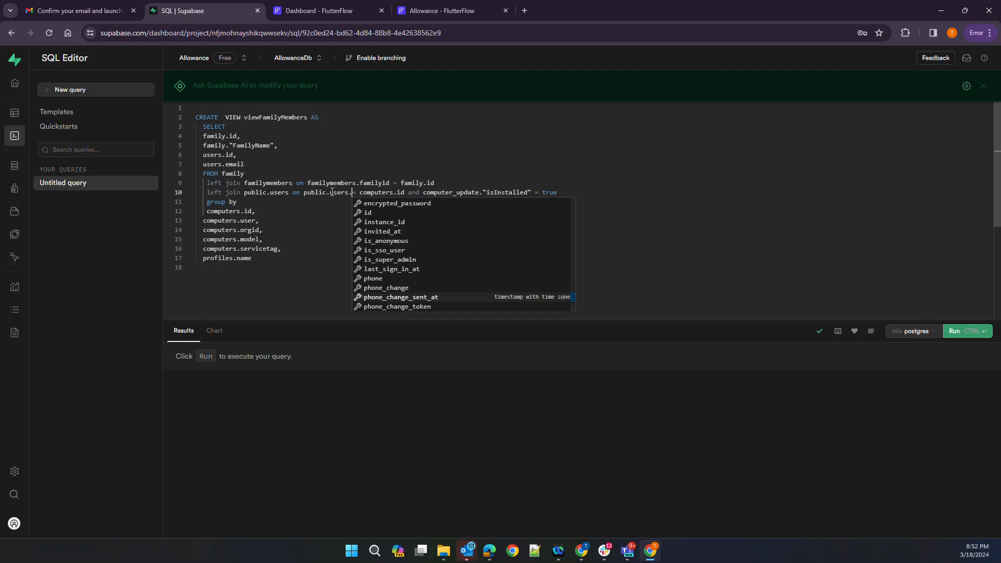
{"action": "key", "text": "Return"}
{"action": "key", "text": "BackSpace"}
{"action": "key", "text": "BackSpace"}
{"action": "key", "text": "BackSpace"}
{"action": "key", "text": "BackSpace"}
{"action": "key", "text": "BackSpace"}
{"action": "key", "text": "BackSpace"}
{"action": "key", "text": "BackSpace"}
{"action": "key", "text": "BackSpace"}
{"action": "key", "text": "BackSpace"}
{"action": "key", "text": "BackSpace"}
{"action": "key", "text": "BackSpace"}
{"action": "key", "text": "BackSpace"}
{"action": "key", "text": "BackSpace"}
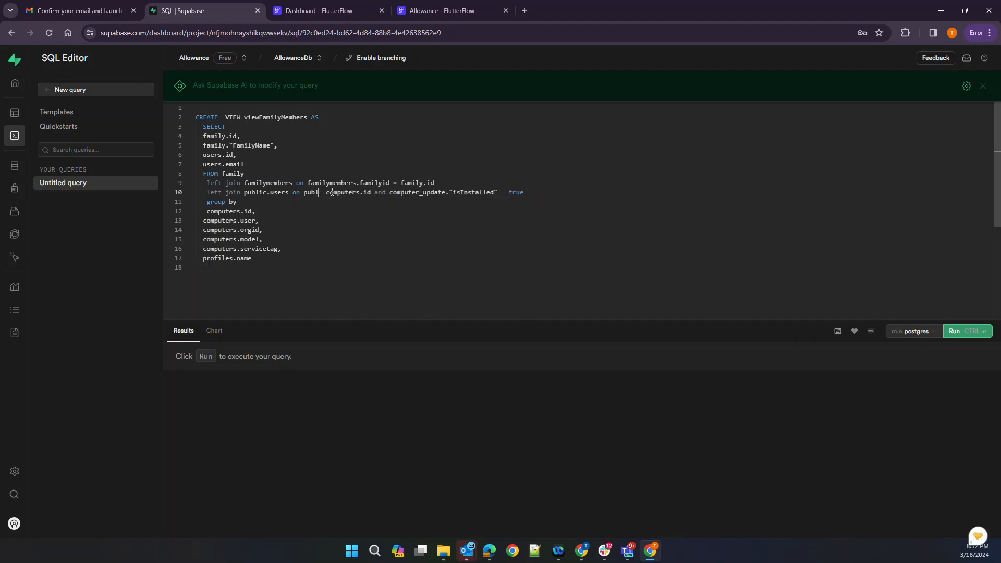
{"action": "key", "text": "BackSpace"}
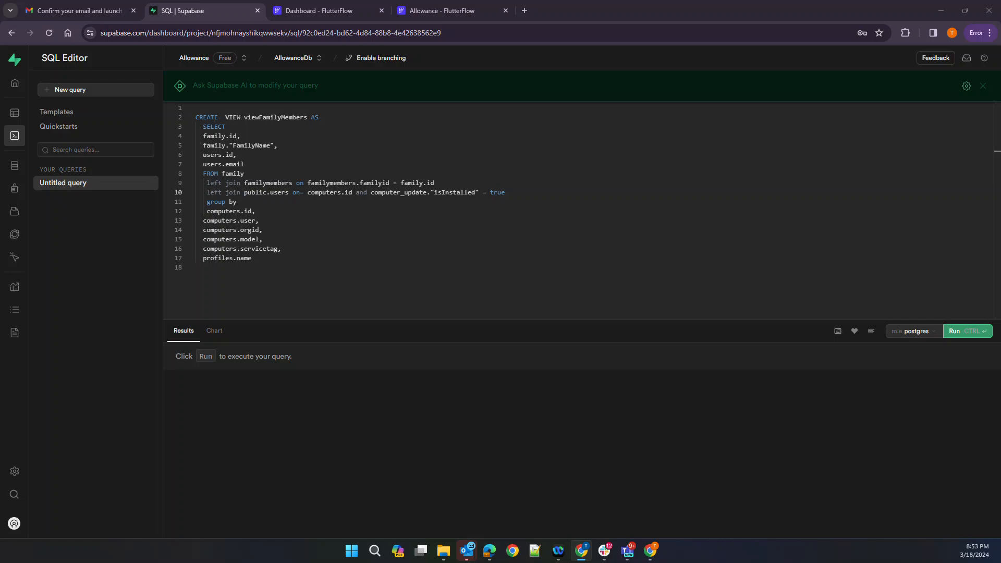
Retype the second join as public.users with an '.id = users.' condition via autocomplete
{"action": "left_click", "coordinate": [321, 259]}
{"action": "left_click_drag", "start_coordinate": [245, 192], "coordinate": [573, 188]}
{"action": "key", "text": "BackSpace"}
{"action": "type", "text": "publ"}
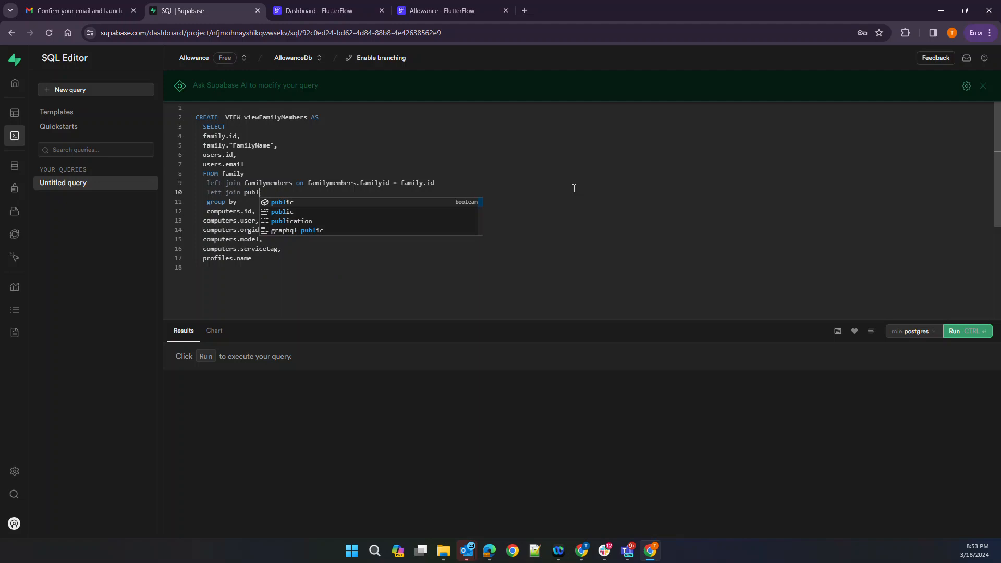
{"action": "key", "text": "Down"}
{"action": "key", "text": "Return"}
{"action": "type", "text": "."}
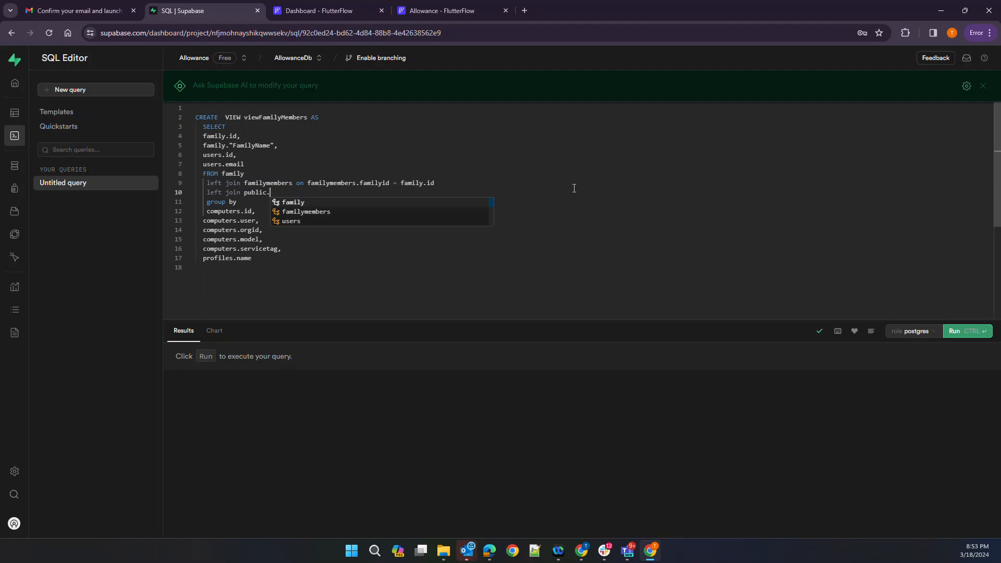
{"action": "key", "text": "Down"}
{"action": "key", "text": "Down"}
{"action": "key", "text": "Return"}
{"action": "type", "text": ".id"}
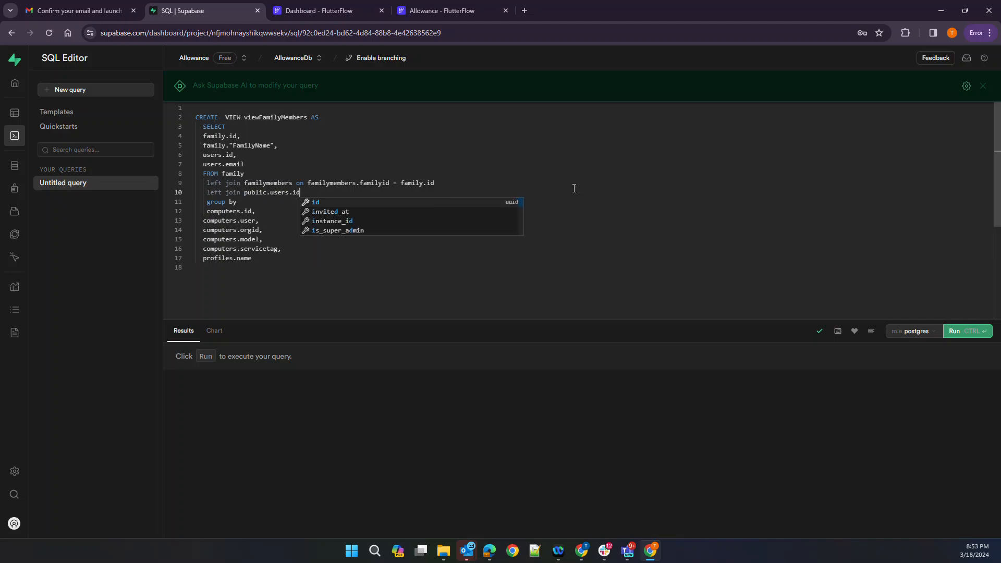
{"action": "type", "text": " = "}
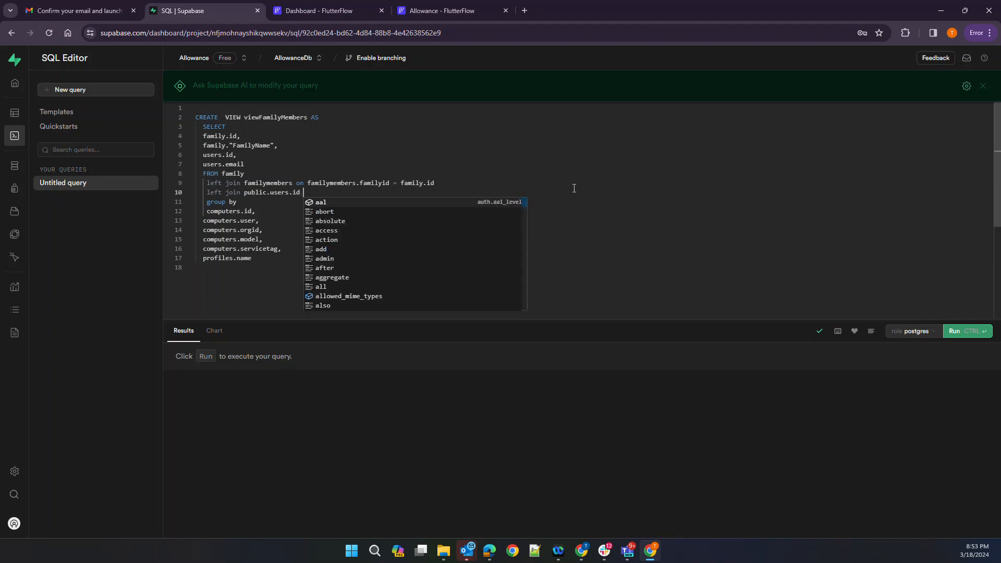
{"action": "type", "text": "users."}
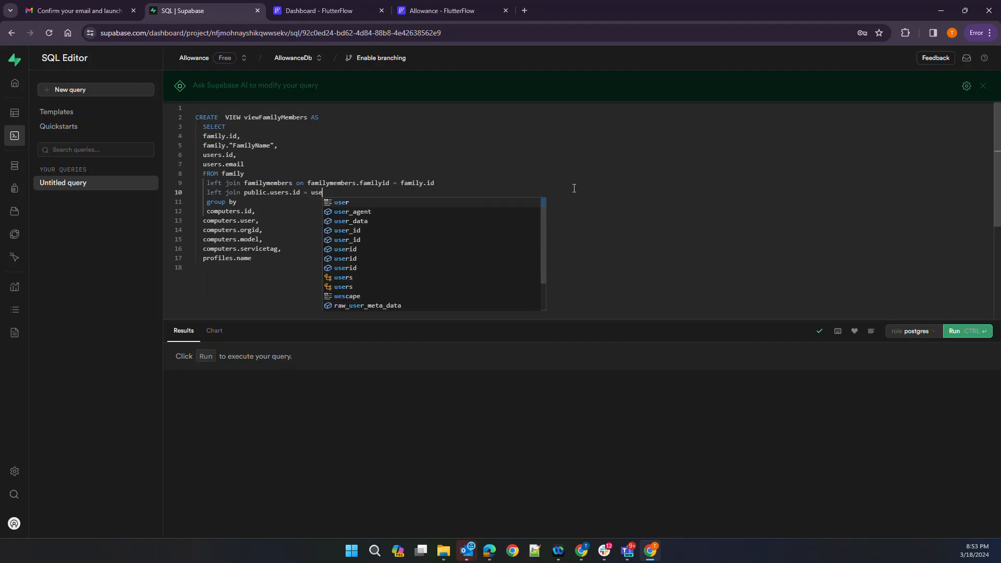
{"action": "key", "text": "Escape"}
Prefix the users.id and users.email select columns with public
{"action": "key", "text": "Up"}
{"action": "key", "text": "Up"}
{"action": "key", "text": "Up"}
{"action": "key", "text": "Down"}
{"action": "key", "text": "Down"}
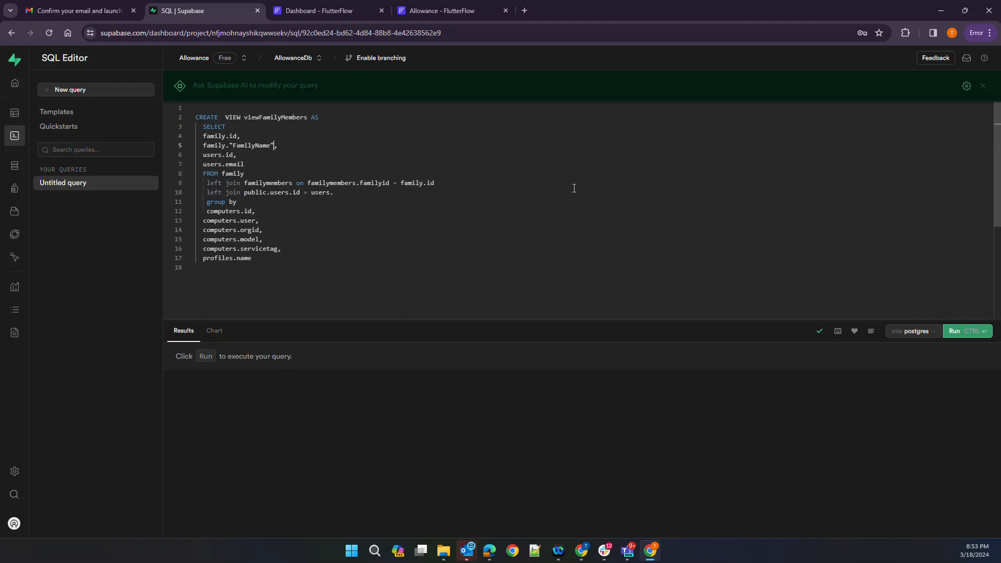
{"action": "key", "text": "Home"}
{"action": "type", "text": "public."}
{"action": "key", "text": "Escape"}
{"action": "key", "text": "Down"}
{"action": "key", "text": "Down"}
{"action": "key", "text": "Up"}
{"action": "key", "text": "Left"}
{"action": "key", "text": "Left"}
{"action": "key", "text": "Left"}
{"action": "key", "text": "Left"}
{"action": "type", "text": "ou"}
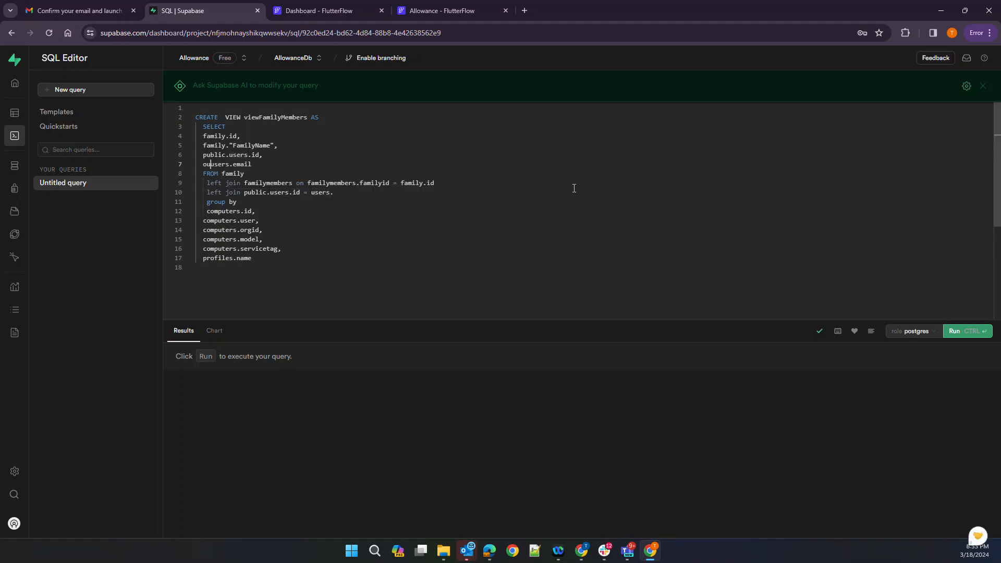
{"action": "key", "text": "BackSpace"}
{"action": "key", "text": "BackSpace"}
{"action": "type", "text": "public."}
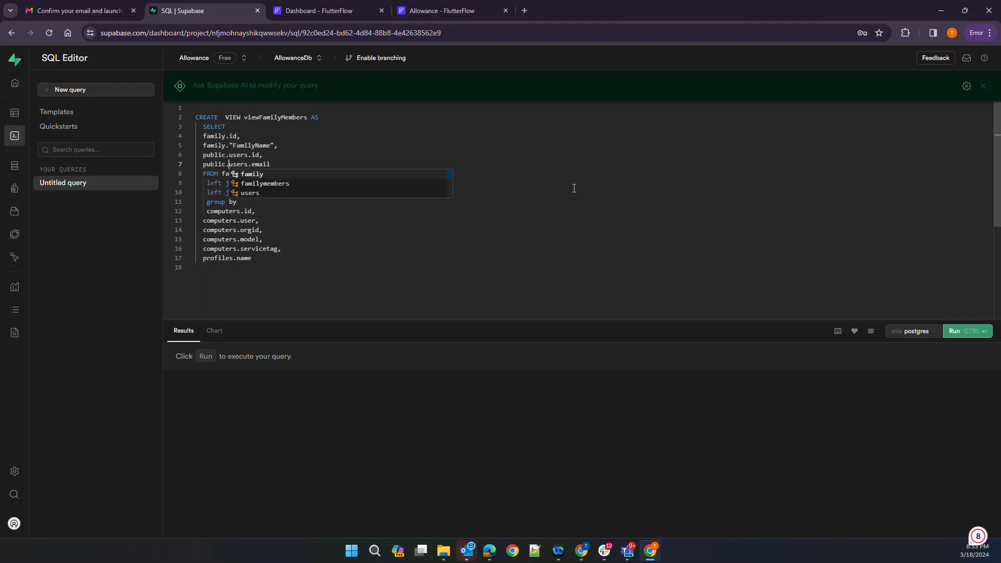
{"action": "key", "text": "Escape"}
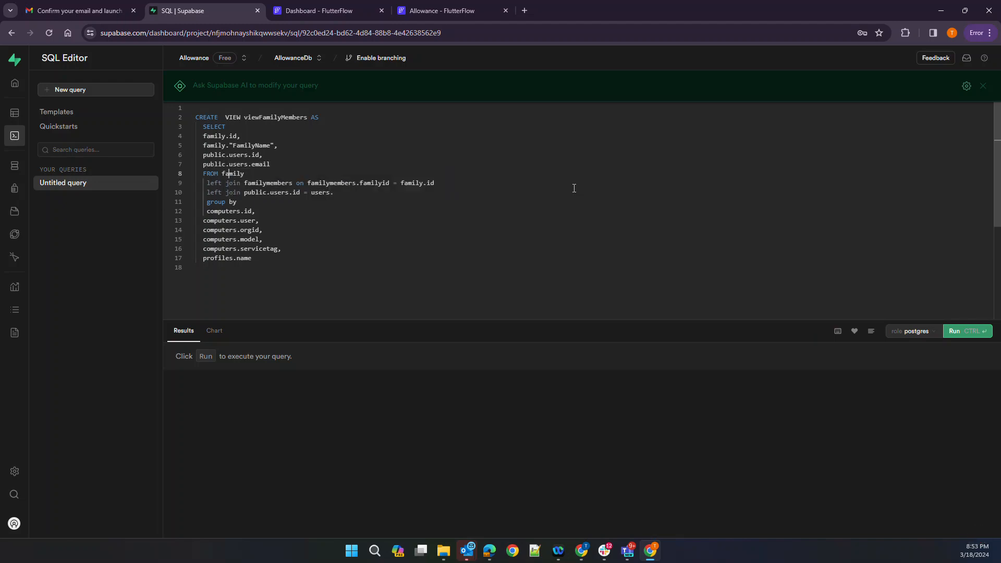
Make the line-10 join condition match familymembers.userid
{"action": "key", "text": "Down"}
{"action": "key", "text": "Down"}
{"action": "key", "text": "Down"}
{"action": "key", "text": "Right"}
{"action": "key", "text": "Right"}
{"action": "key", "text": "Right"}
{"action": "key", "text": "Right"}
{"action": "key", "text": "Right"}
{"action": "key", "text": "Right"}
{"action": "key", "text": "Right"}
{"action": "key", "text": "Right"}
{"action": "key", "text": "Right"}
{"action": "key", "text": "Right"}
{"action": "key", "text": "Right"}
{"action": "key", "text": "Right"}
{"action": "key", "text": "Right"}
{"action": "key", "text": "Right"}
{"action": "key", "text": "Right"}
{"action": "key", "text": "Right"}
{"action": "key", "text": "BackSpace"}
{"action": "type", "text": "."}
{"action": "key", "text": "BackSpace"}
{"action": "key", "text": "BackSpace"}
{"action": "key", "text": "BackSpace"}
{"action": "key", "text": "BackSpace"}
{"action": "key", "text": "BackSpace"}
{"action": "key", "text": "BackSpace"}
{"action": "type", "text": "fami"}
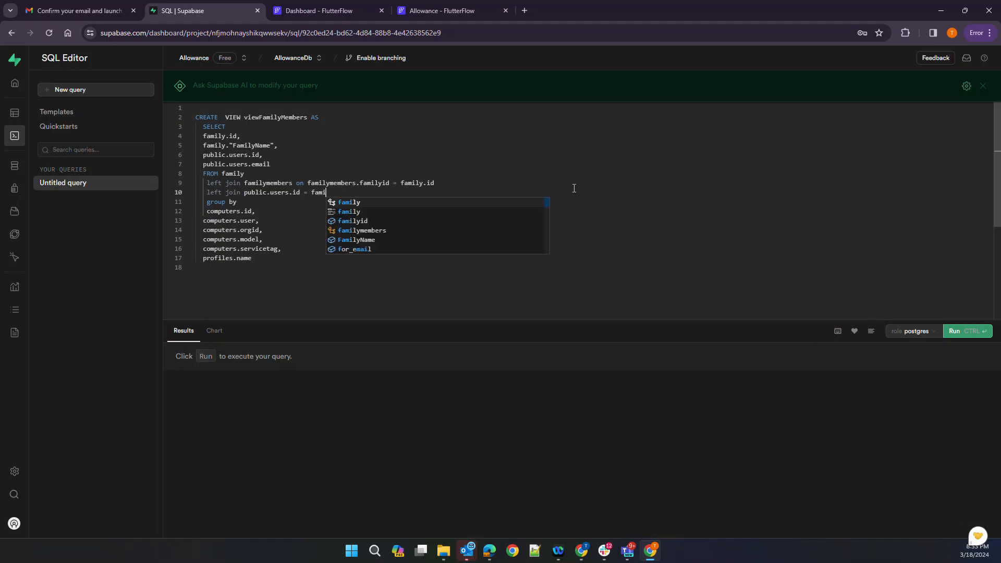
{"action": "key", "text": "Down"}
{"action": "key", "text": "Down"}
{"action": "key", "text": "Down"}
{"action": "key", "text": "Return"}
{"action": "type", "text": ".us"}
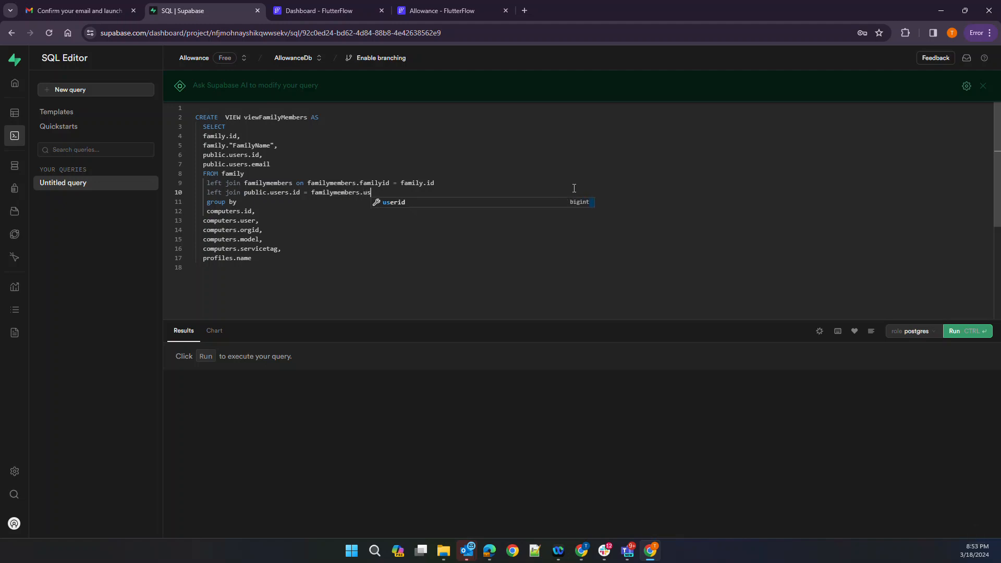
{"action": "key", "text": "Return"}
Delete the leftover group by and computers lines 11–17
{"action": "key", "text": "Down"}
{"action": "key", "text": "Home"}
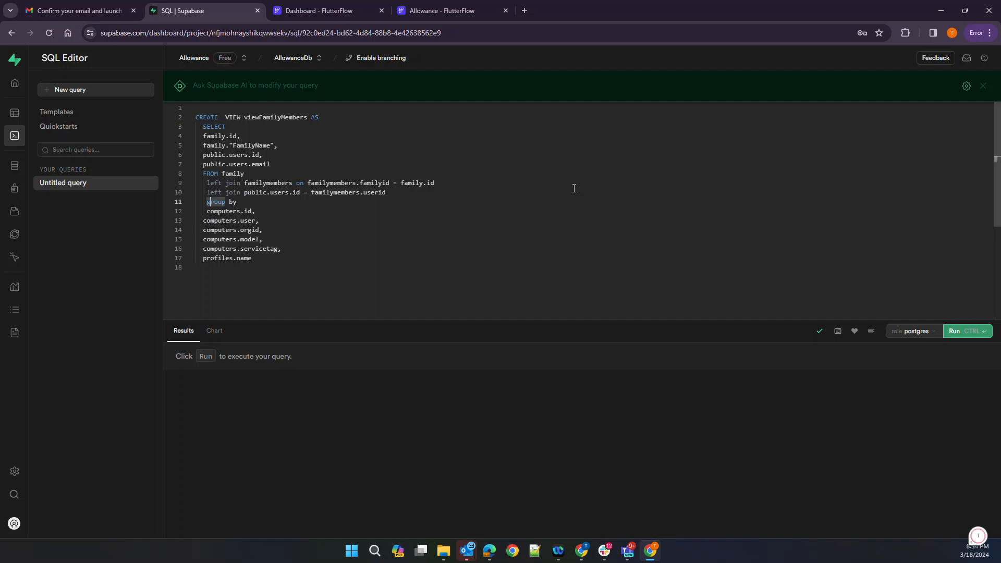
{"action": "key", "text": "shift+Down"}
{"action": "key", "text": "shift+Down"}
{"action": "key", "text": "shift+Down"}
{"action": "key", "text": "shift+Down"}
{"action": "key", "text": "shift+Down"}
{"action": "key", "text": "shift+Down"}
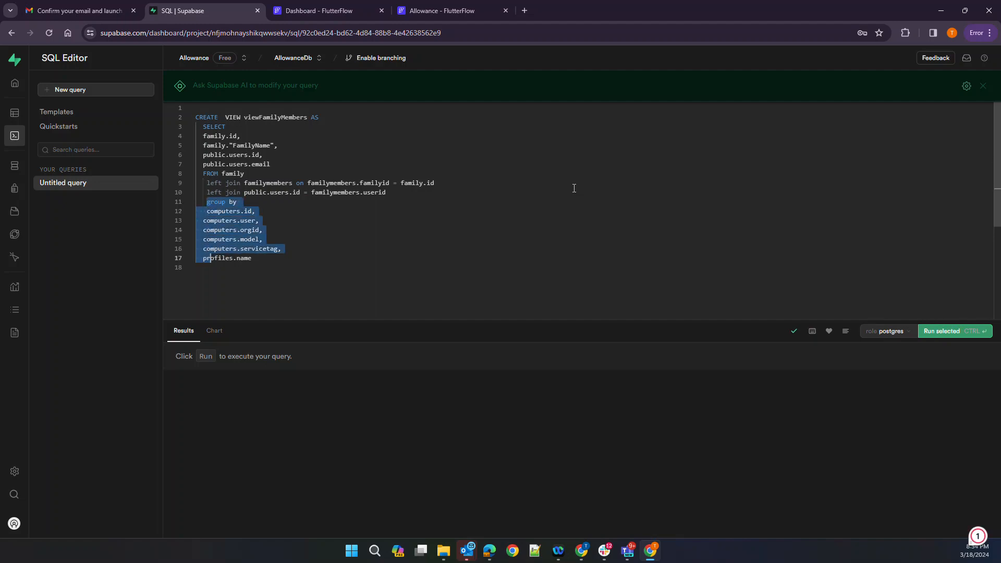
{"action": "key", "text": "shift+End"}
{"action": "key", "text": "BackSpace"}
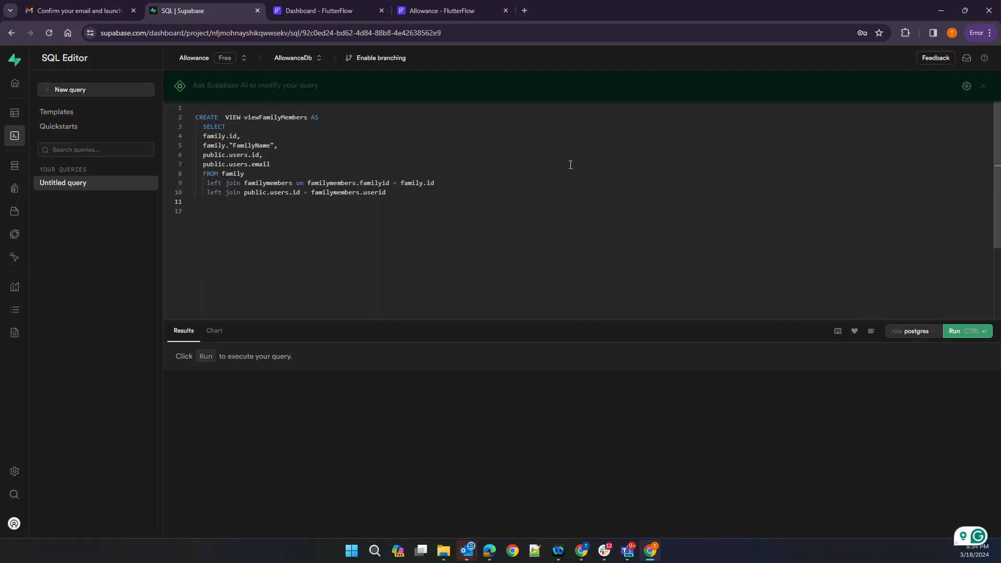
Run the view definition and see ERROR 42601 near '=' on line 10
{"action": "left_click", "coordinate": [955, 332]}
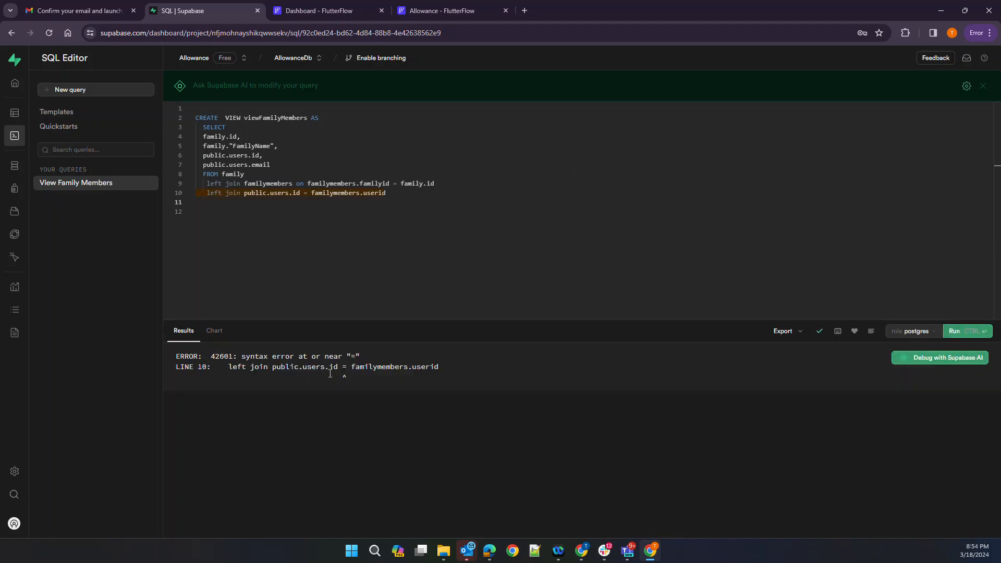
{"action": "left_click", "coordinate": [261, 193]}
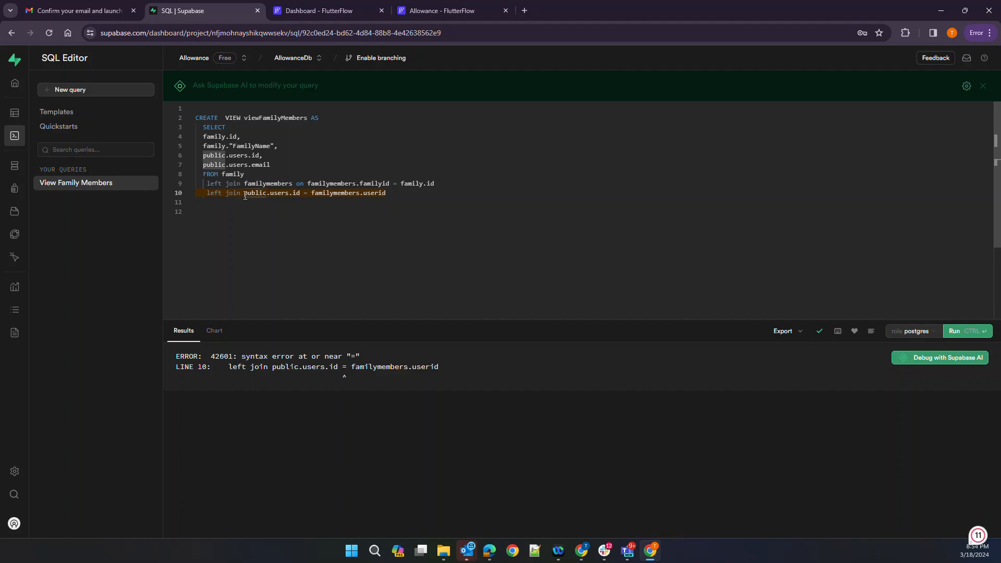
Change line 10 to 'left join public.users on public.users.id = familymembers.userid' and rerun
{"action": "left_click", "coordinate": [297, 193]}
{"action": "key", "text": "BackSpace"}
{"action": "key", "text": "BackSpace"}
{"action": "key", "text": "BackSpace"}
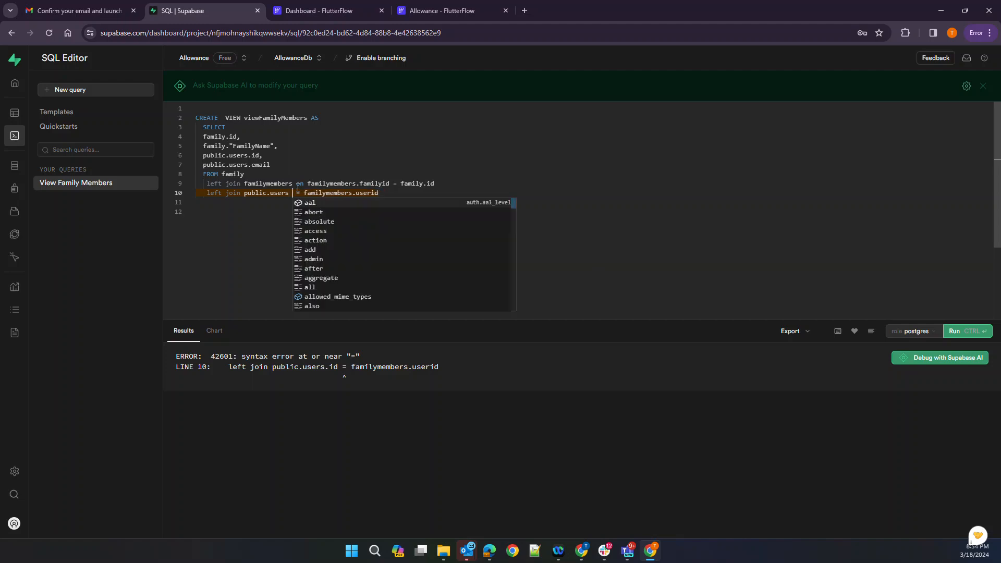
{"action": "type", "text": "on public.users.id"}
{"action": "key", "text": "Escape"}
{"action": "key", "text": "Down"}
{"action": "key", "text": "Down"}
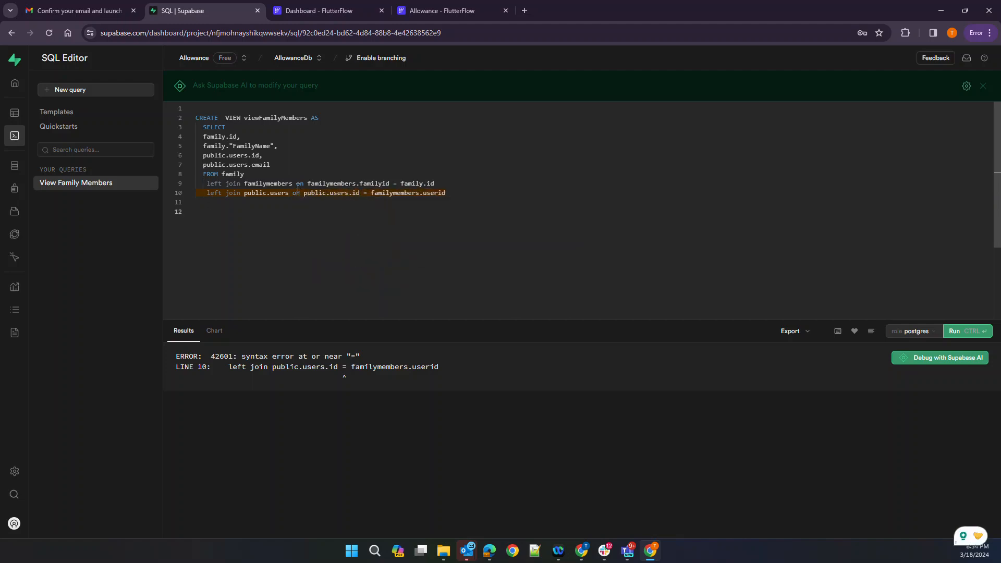
{"action": "left_click", "coordinate": [953, 331]}
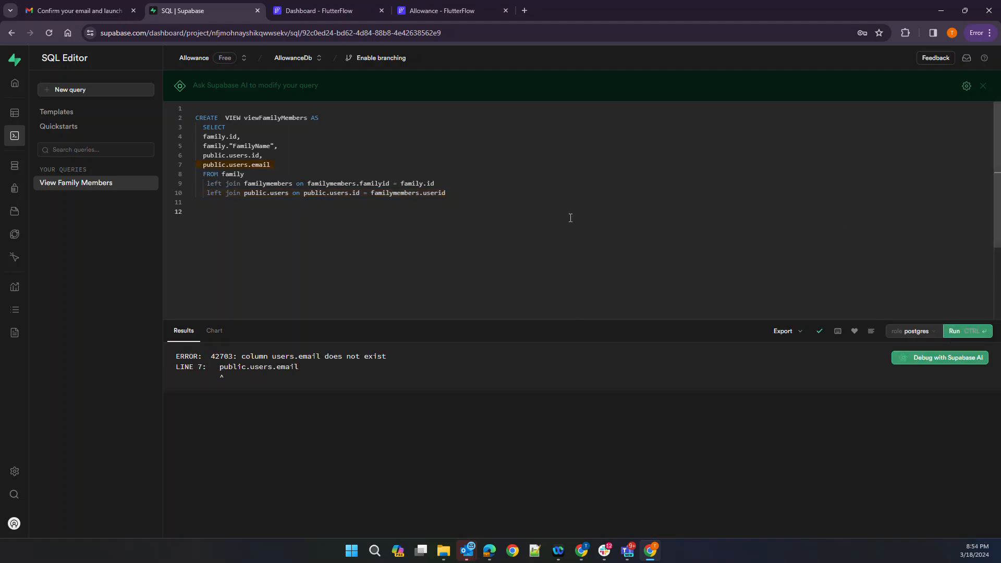
{"action": "key", "text": "alt+Tab"}
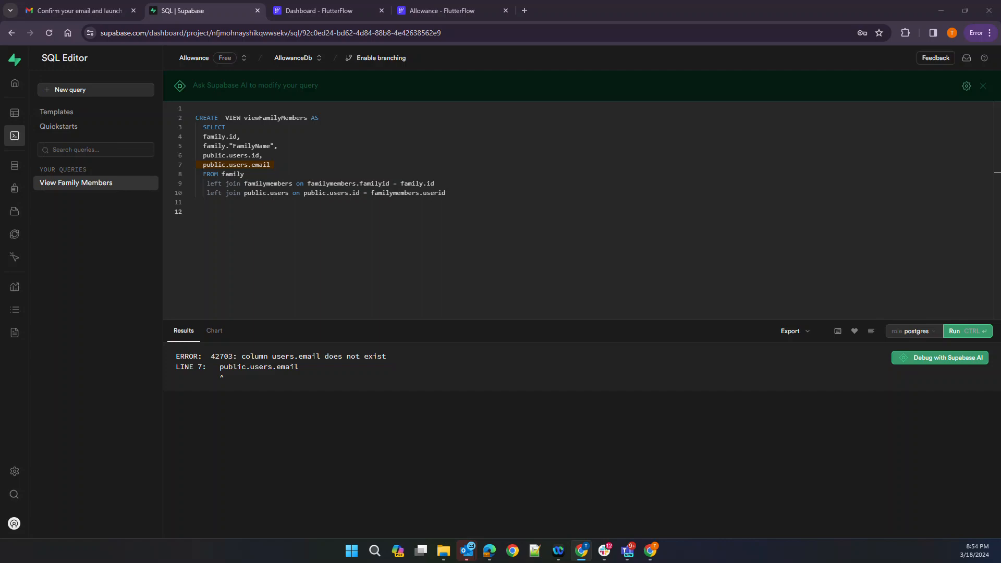
Replace public with private on lines 6, 7 and 10, then run the query
{"action": "double_click", "coordinate": [215, 156]}
{"action": "type", "text": "private."}
{"action": "key", "text": "BackSpace"}
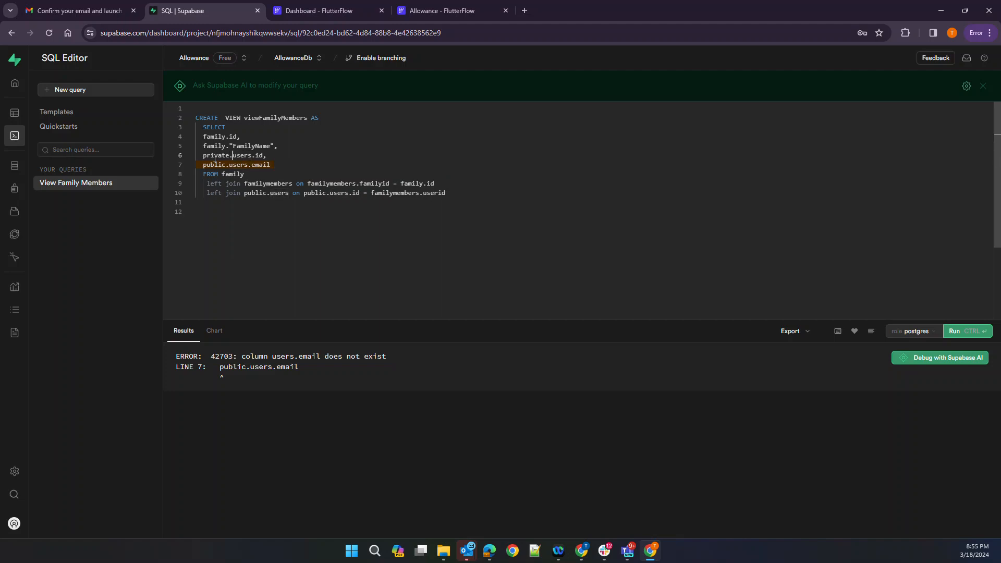
{"action": "double_click", "coordinate": [214, 156]}
{"action": "key", "text": "ctrl+c"}
{"action": "double_click", "coordinate": [214, 165]}
{"action": "key", "text": "ctrl+v"}
{"action": "double_click", "coordinate": [255, 193]}
{"action": "key", "text": "ctrl+v"}
{"action": "double_click", "coordinate": [316, 194]}
{"action": "key", "text": "ctrl+v"}
{"action": "left_click", "coordinate": [340, 229]}
{"action": "key", "text": "ctrl+Return"}
{"action": "left_click", "coordinate": [959, 331]}
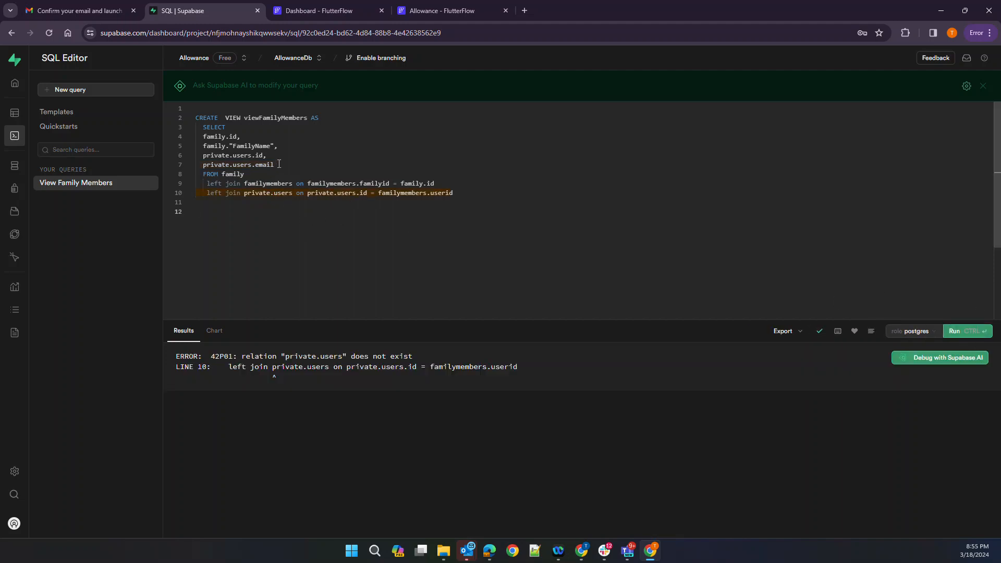
Delete 'users.id,' so line 6 reads 'private.'
{"action": "left_click_drag", "start_coordinate": [266, 155], "coordinate": [234, 155]}
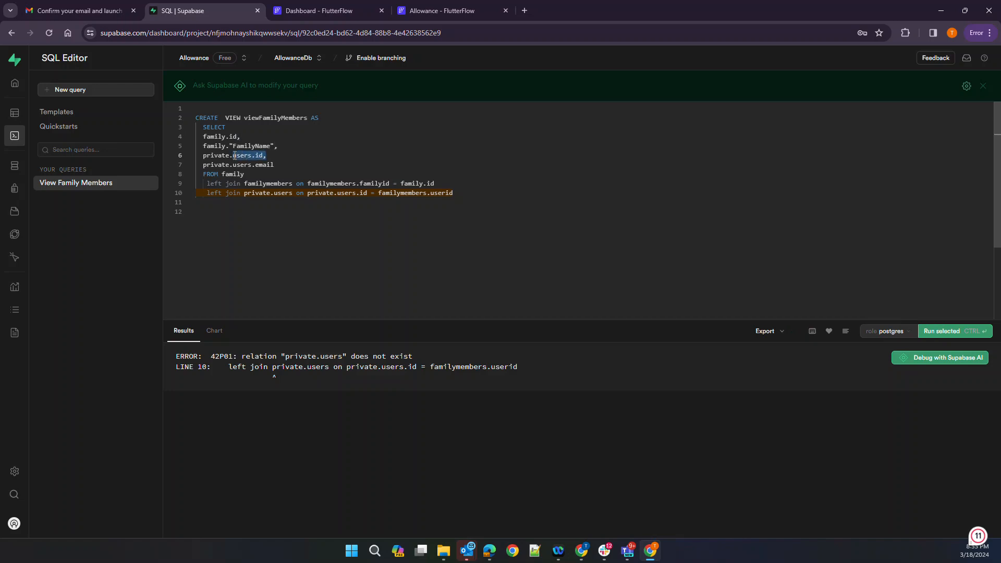
{"action": "key", "text": "BackSpace"}
{"action": "key", "text": "BackSpace"}
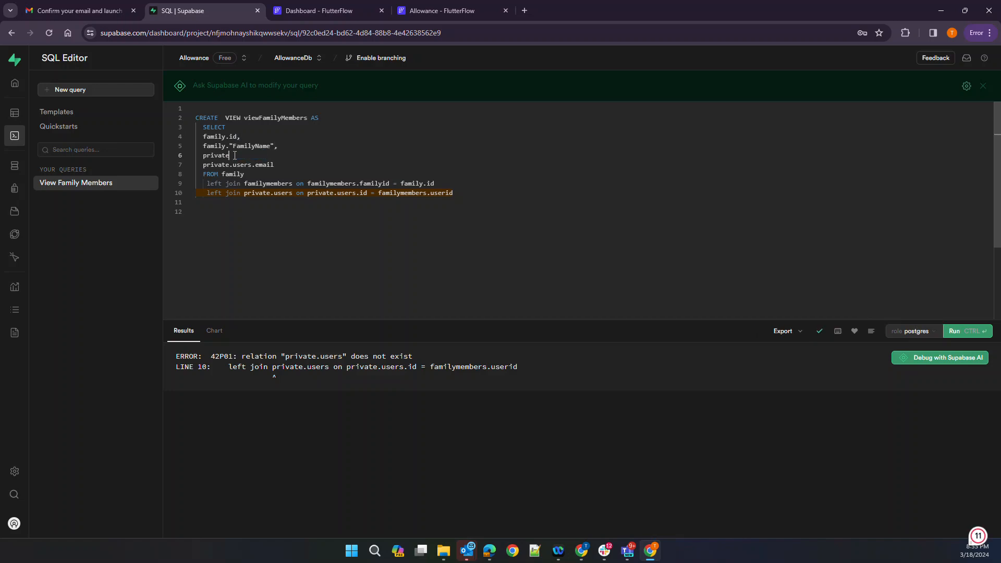
{"action": "type", "text": "."}
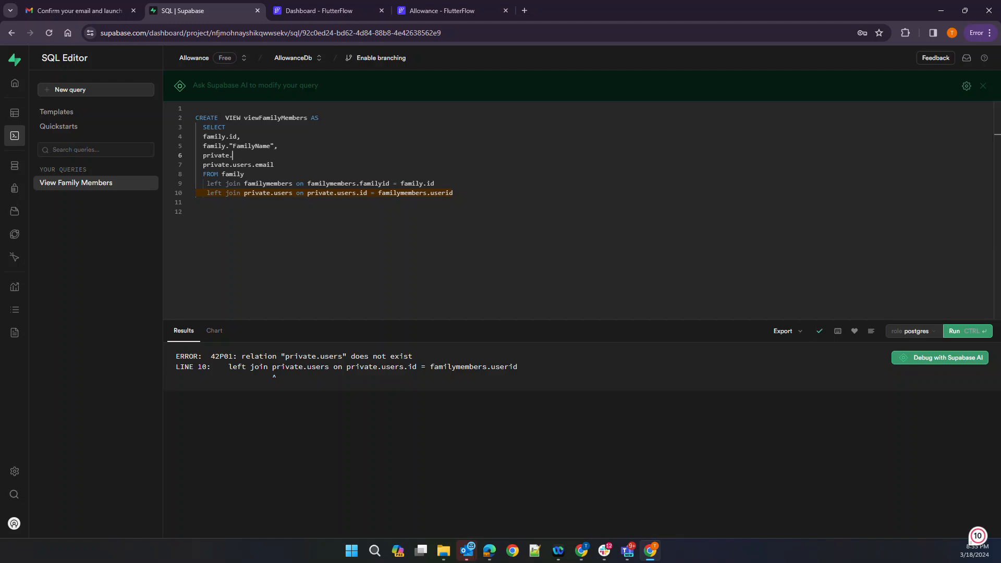
{"action": "left_click", "coordinate": [584, 221]}
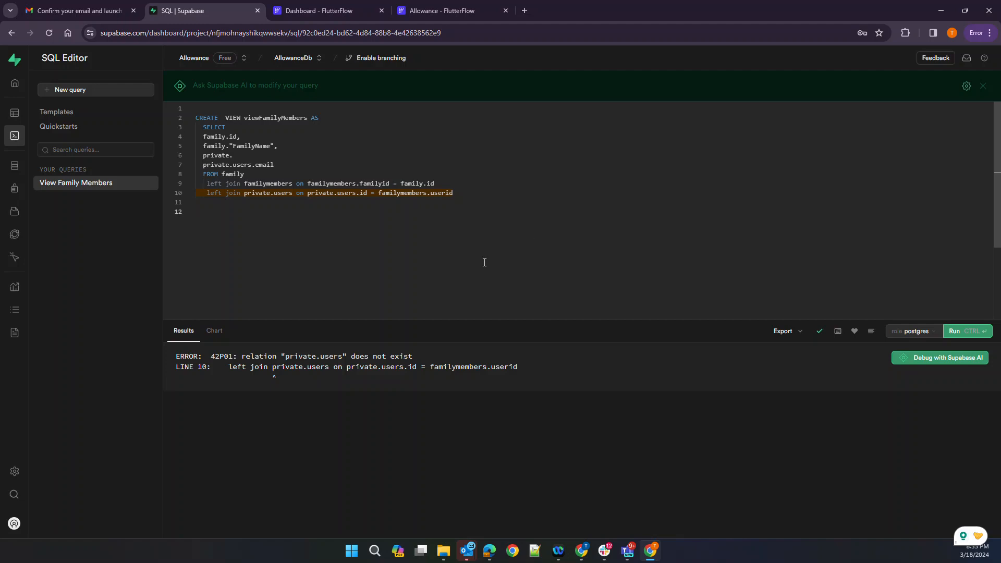
Duplicate the users table as a new table named myusers
{"action": "left_click", "coordinate": [14, 112]}
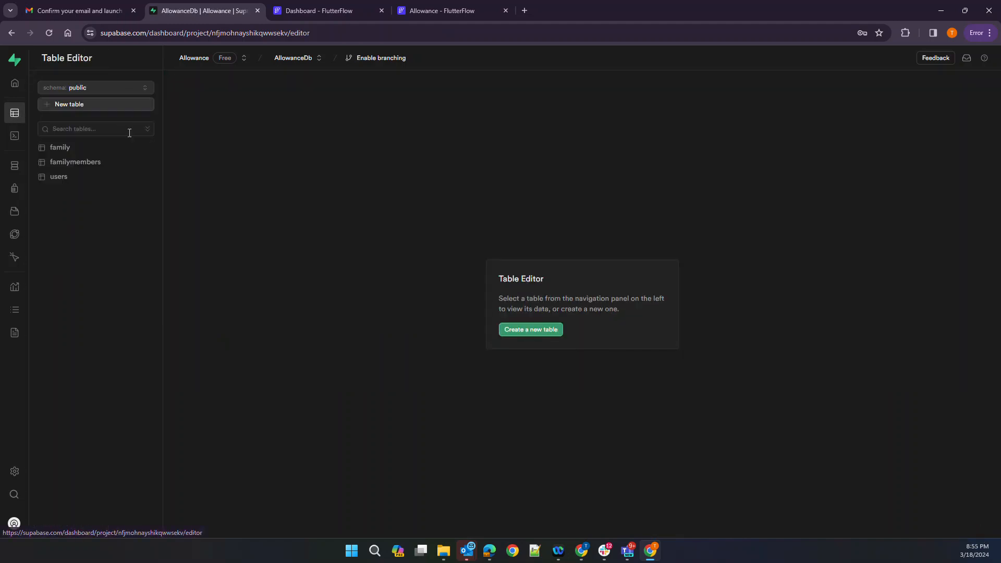
{"action": "left_click", "coordinate": [151, 179]}
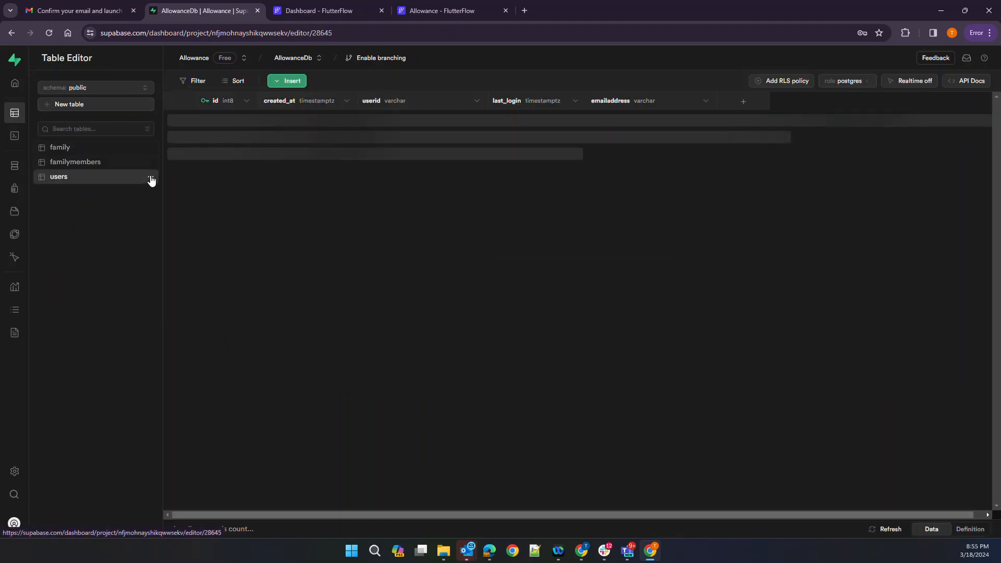
{"action": "left_click", "coordinate": [151, 179]}
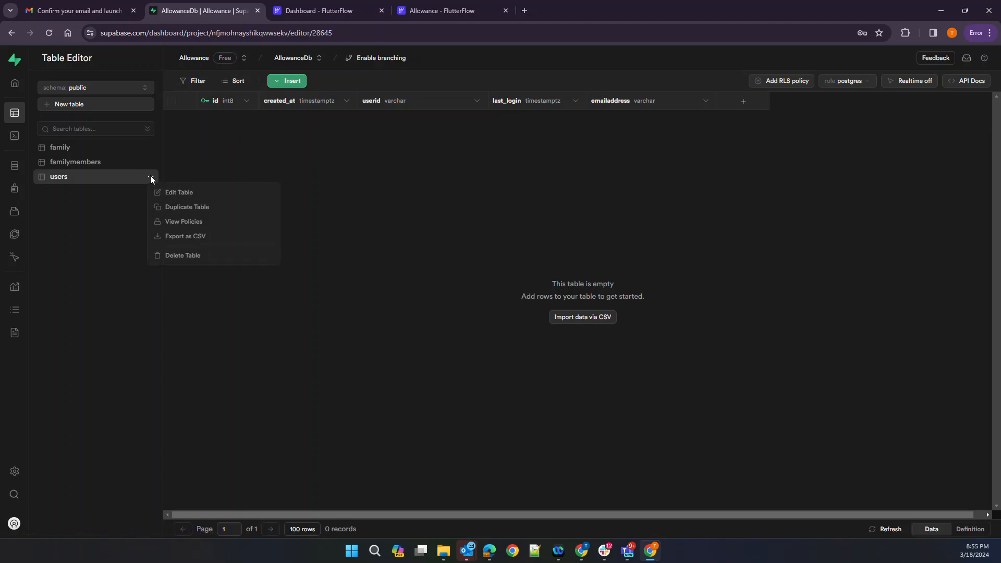
{"action": "left_click", "coordinate": [185, 207]}
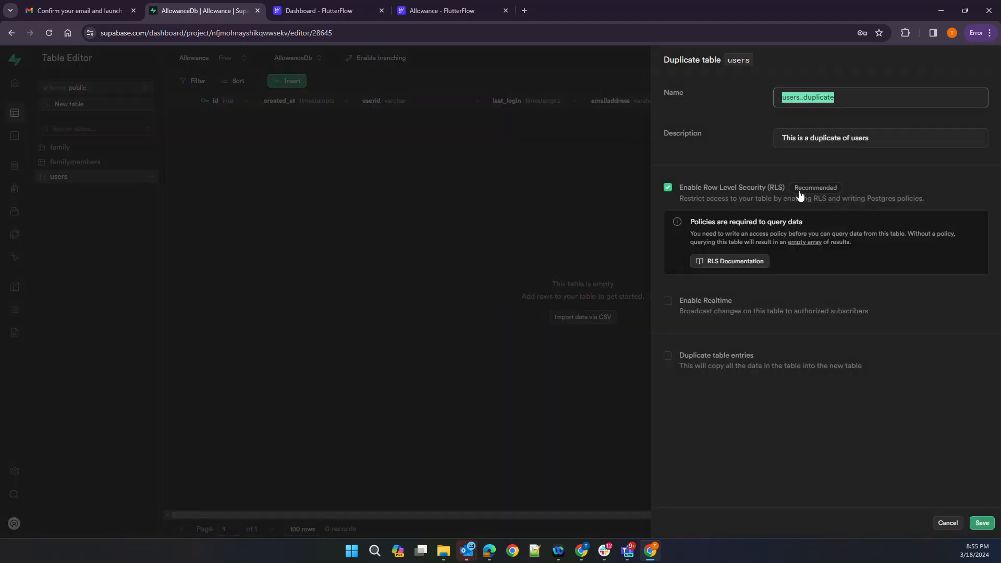
{"action": "type", "text": "myusers"}
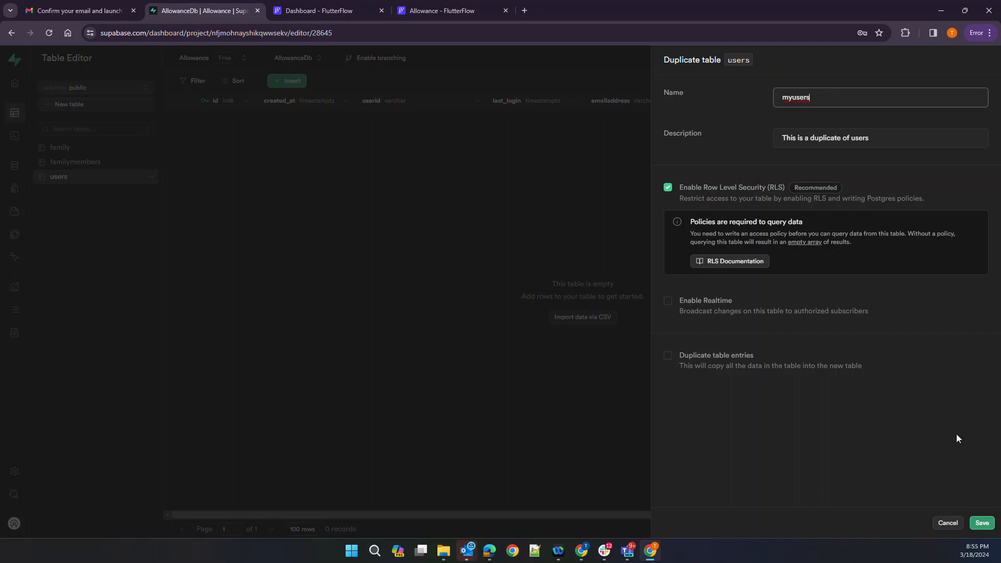
{"action": "left_click", "coordinate": [981, 523]}
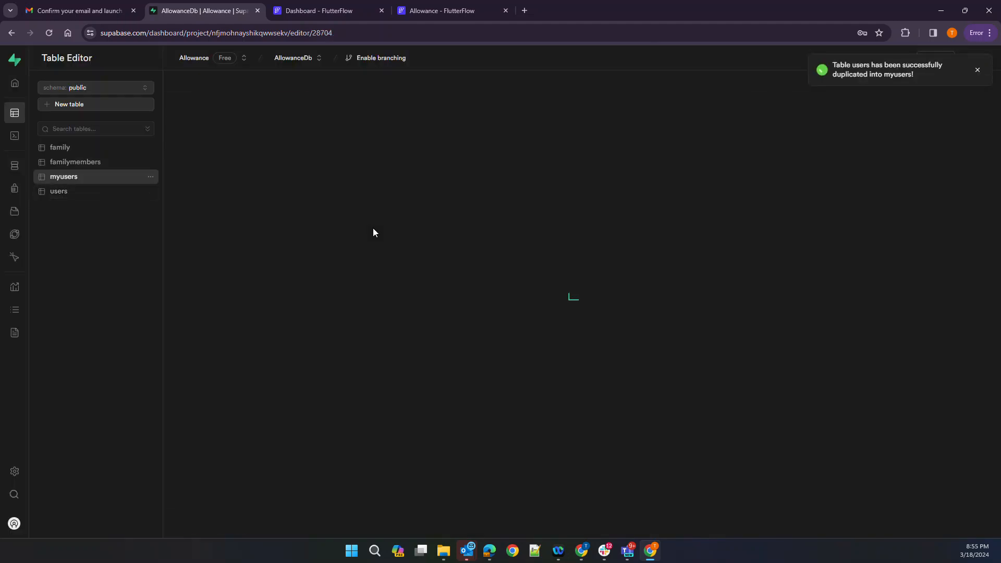
Delete the original users table
{"action": "left_click", "coordinate": [94, 192]}
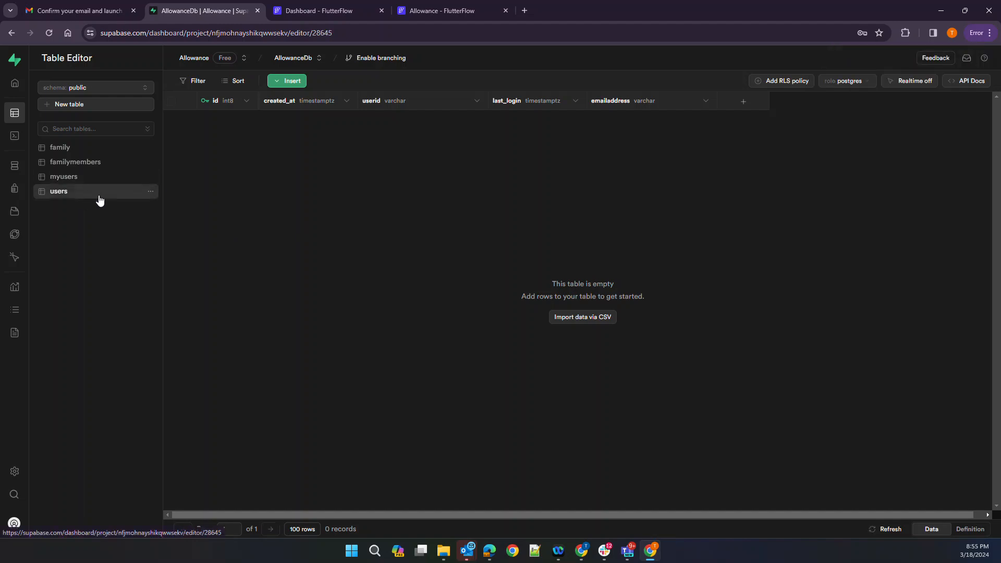
{"action": "left_click", "coordinate": [150, 191]}
{"action": "left_click", "coordinate": [183, 270]}
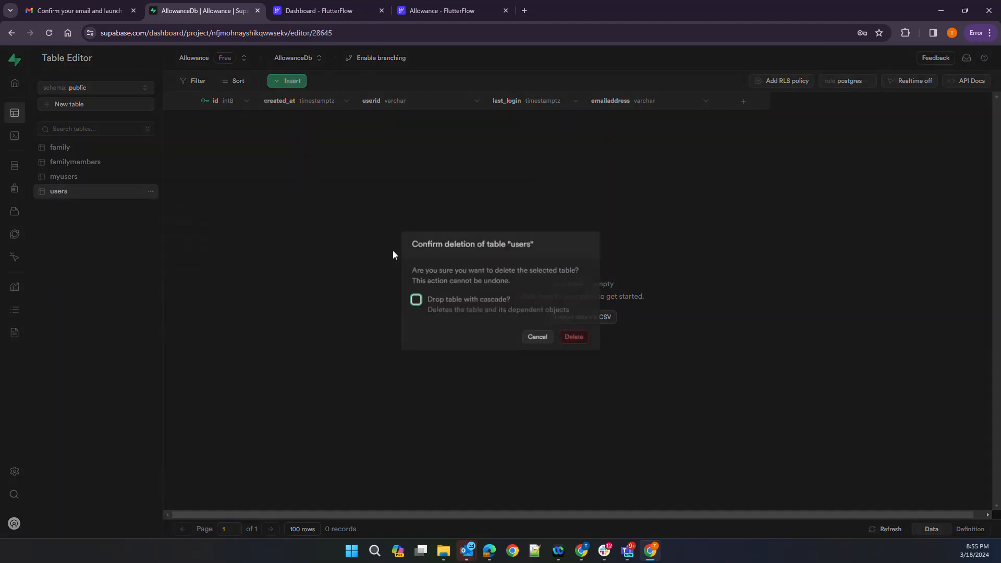
{"action": "left_click", "coordinate": [583, 342]}
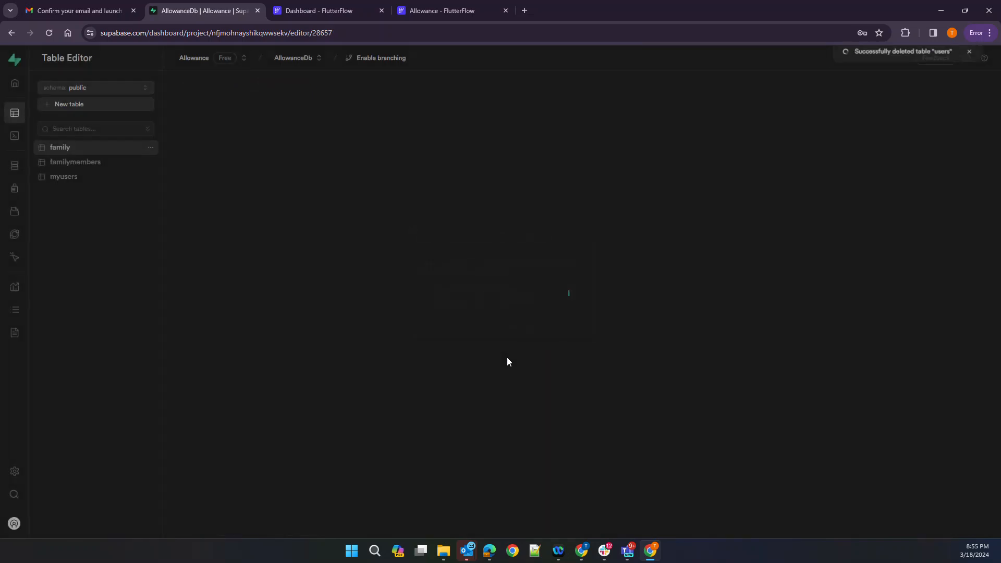
{"action": "mouse_move", "coordinate": [20, 143]}
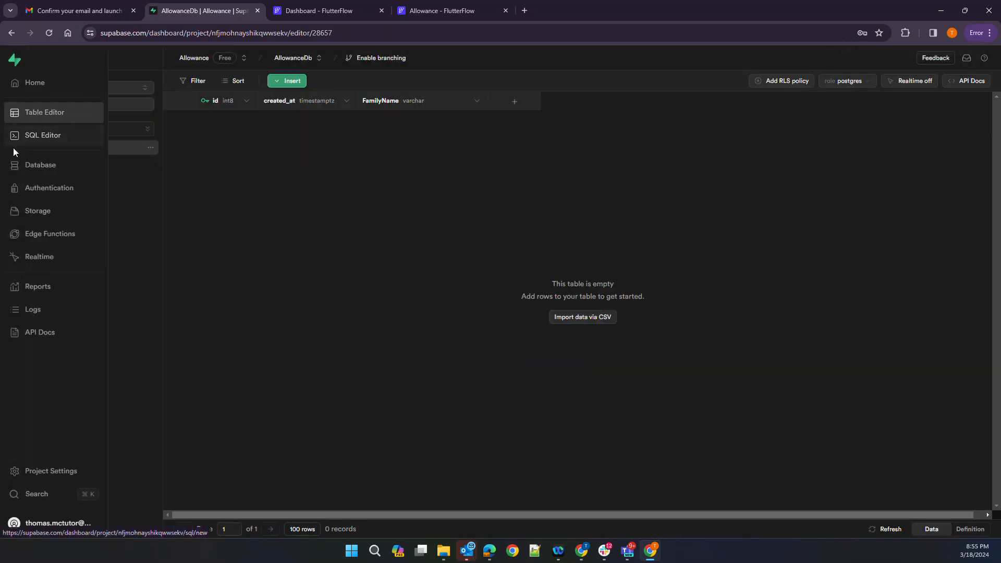
In the View Family Members query, change line 6 to myusers.id
{"action": "left_click", "coordinate": [18, 135]}
{"action": "left_click", "coordinate": [287, 222]}
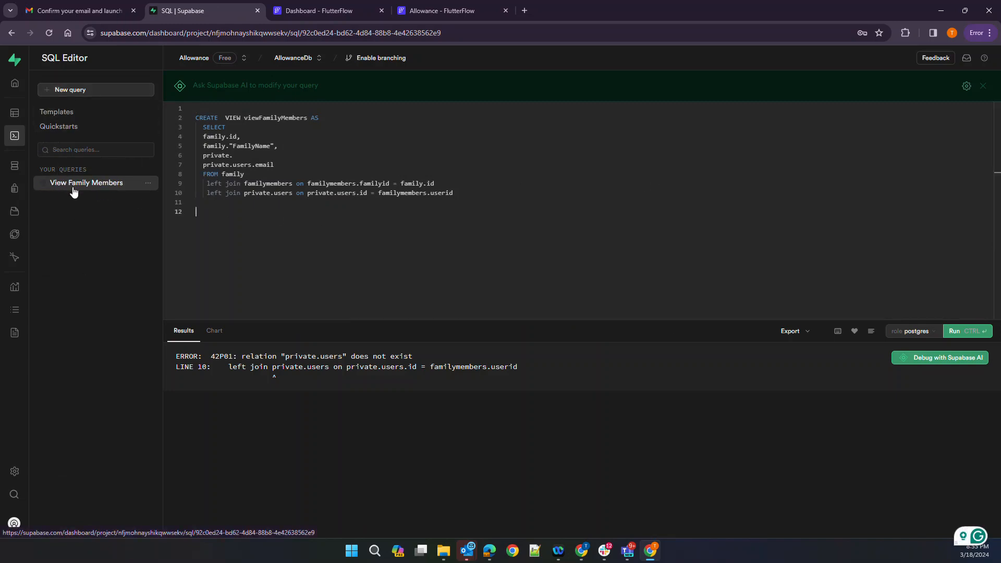
{"action": "double_click", "coordinate": [227, 155]}
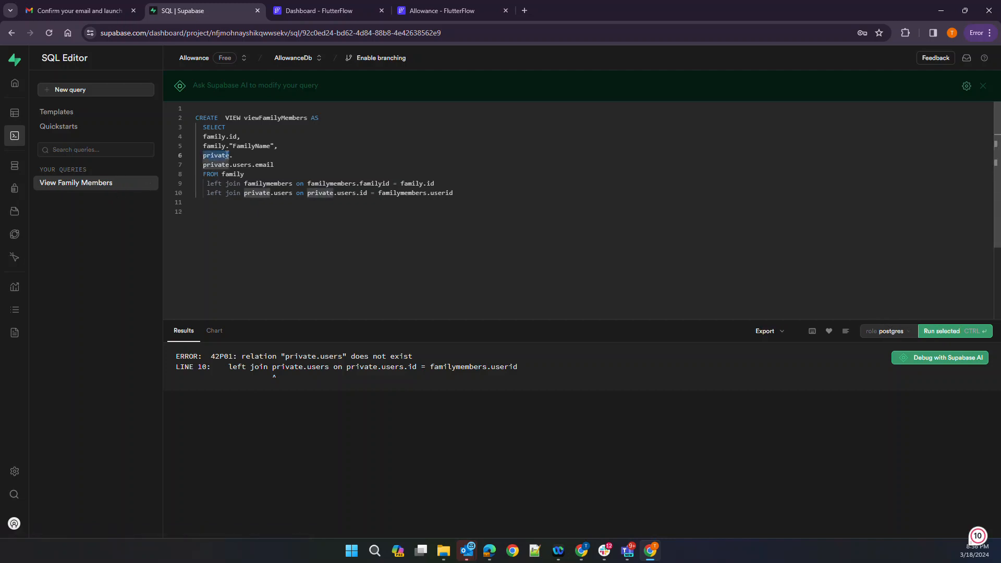
{"action": "key", "text": "Delete"}
{"action": "key", "text": "Delete"}
{"action": "key", "text": "BackSpace"}
{"action": "type", "text": "myusers.id,"}
{"action": "key", "text": "Down"}
Replace private.users with myusers on lines 7 and 10, then run the query
{"action": "key", "text": "Right"}
{"action": "key", "text": "Right"}
{"action": "key", "text": "Right"}
{"action": "key", "text": "Left"}
{"action": "key", "text": "shift+Left"}
{"action": "key", "text": "ctrl+shift+Left"}
{"action": "key", "text": "ctrl+shift+Left"}
{"action": "type", "text": "myue"}
{"action": "key", "text": "Return"}
{"action": "key", "text": "Down"}
{"action": "key", "text": "Down"}
{"action": "key", "text": "Down"}
{"action": "key", "text": "ctrl+shift+Right"}
{"action": "key", "text": "ctrl+shift+Right"}
{"action": "key", "text": "ctrl+shift+Right"}
{"action": "key", "text": "ctrl+shift+Right"}
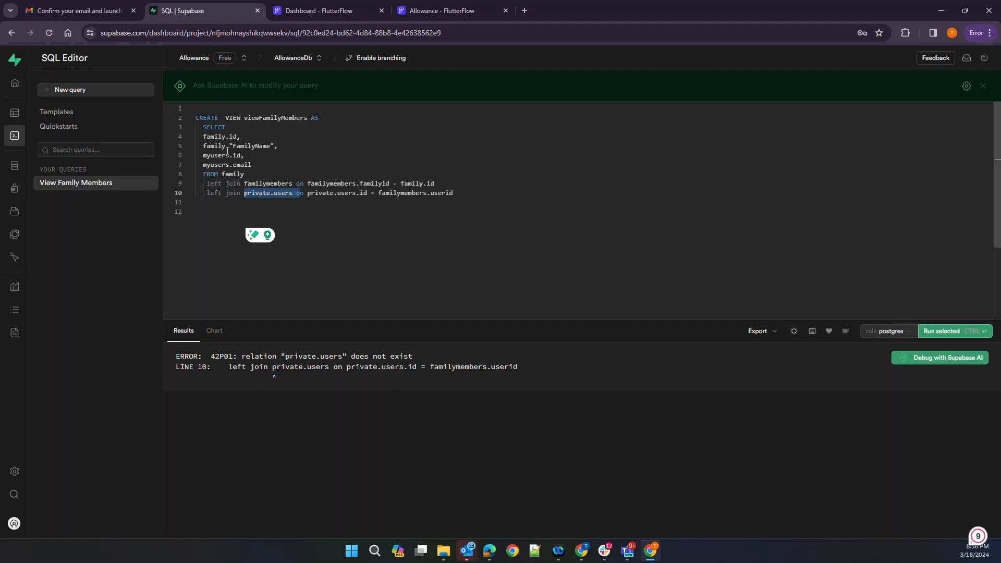
{"action": "type", "text": "myusers on"}
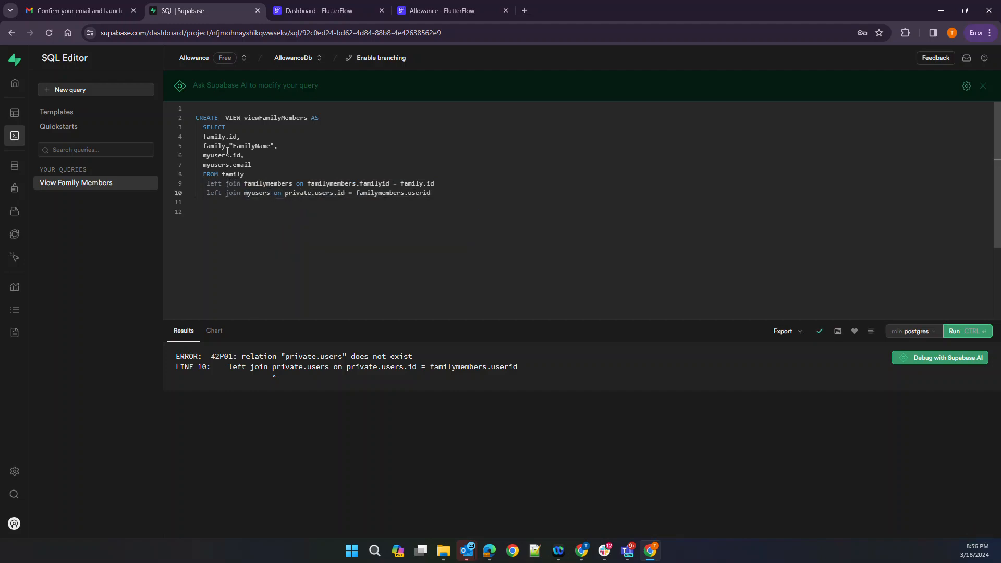
{"action": "key", "text": "shift+Right"}
{"action": "key", "text": "shift+Right"}
{"action": "key", "text": "shift+Right"}
{"action": "key", "text": "shift+Right"}
{"action": "key", "text": "shift+Right"}
{"action": "key", "text": "shift+Right"}
{"action": "key", "text": "shift+Right"}
{"action": "key", "text": "shift+Right"}
{"action": "key", "text": "shift+Right"}
{"action": "key", "text": "shift+Right"}
{"action": "key", "text": "shift+Right"}
{"action": "key", "text": "shift+Right"}
{"action": "key", "text": "shift+Right"}
{"action": "type", "text": "myusers"}
{"action": "key", "text": "Right"}
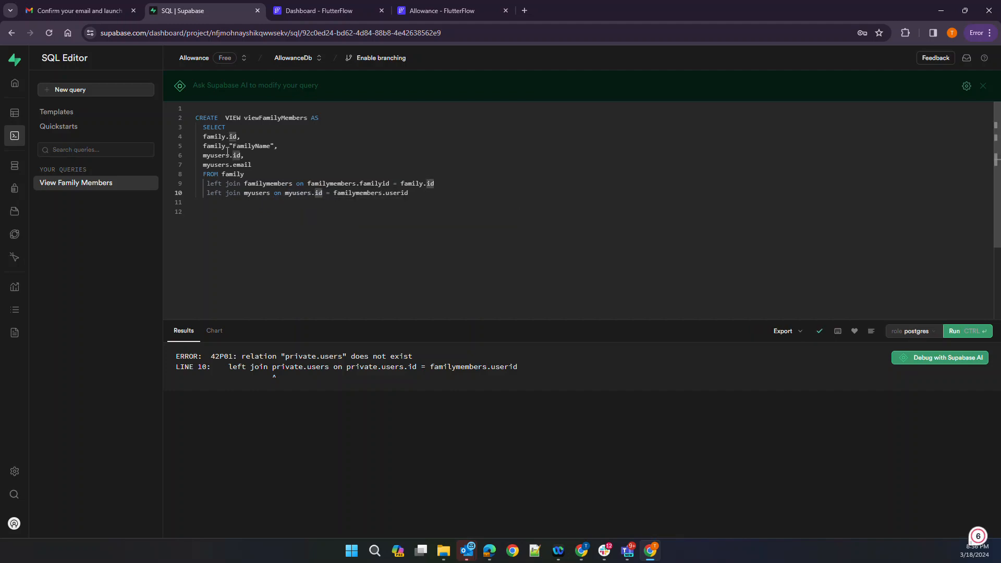
{"action": "left_click", "coordinate": [959, 332]}
Change the email column to myusers.emailaddress and rerun the view
{"action": "left_click", "coordinate": [249, 245]}
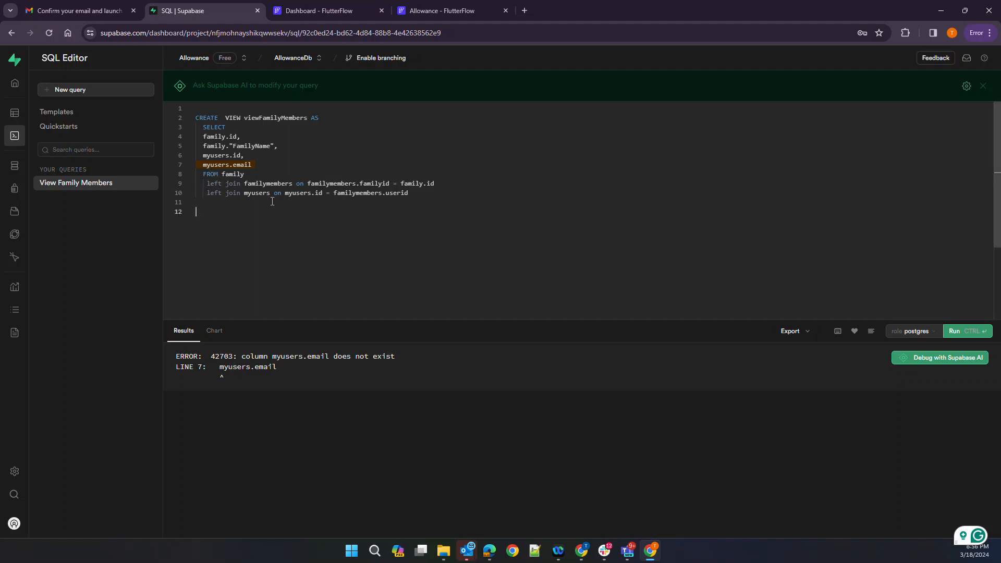
{"action": "left_click", "coordinate": [270, 164]}
{"action": "key", "text": "BackSpace"}
{"action": "key", "text": "BackSpace"}
{"action": "key", "text": "BackSpace"}
{"action": "key", "text": "BackSpace"}
{"action": "key", "text": "BackSpace"}
{"action": "key", "text": "BackSpace"}
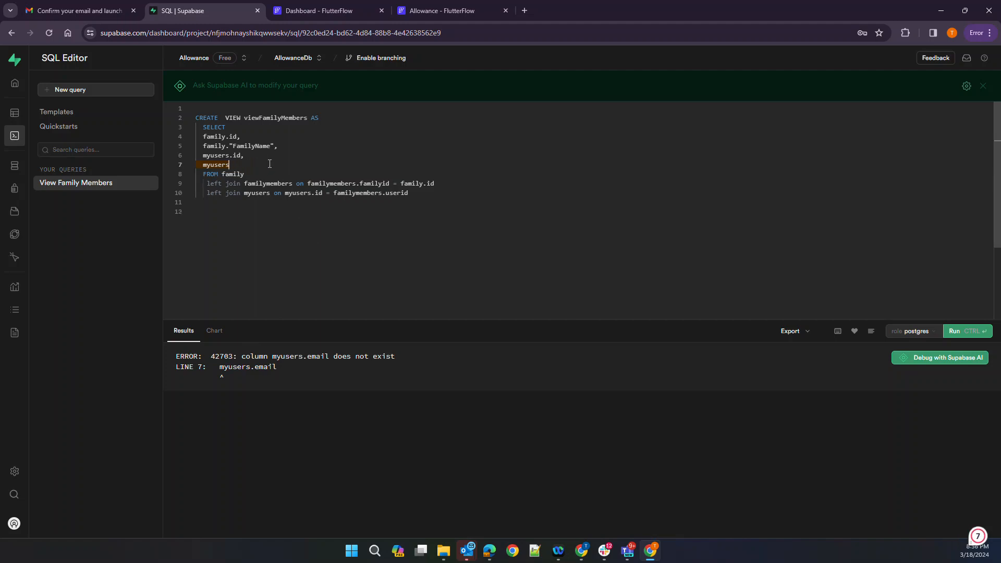
{"action": "type", "text": "."}
{"action": "key", "text": "Down"}
{"action": "key", "text": "Return"}
{"action": "left_click", "coordinate": [964, 333]}
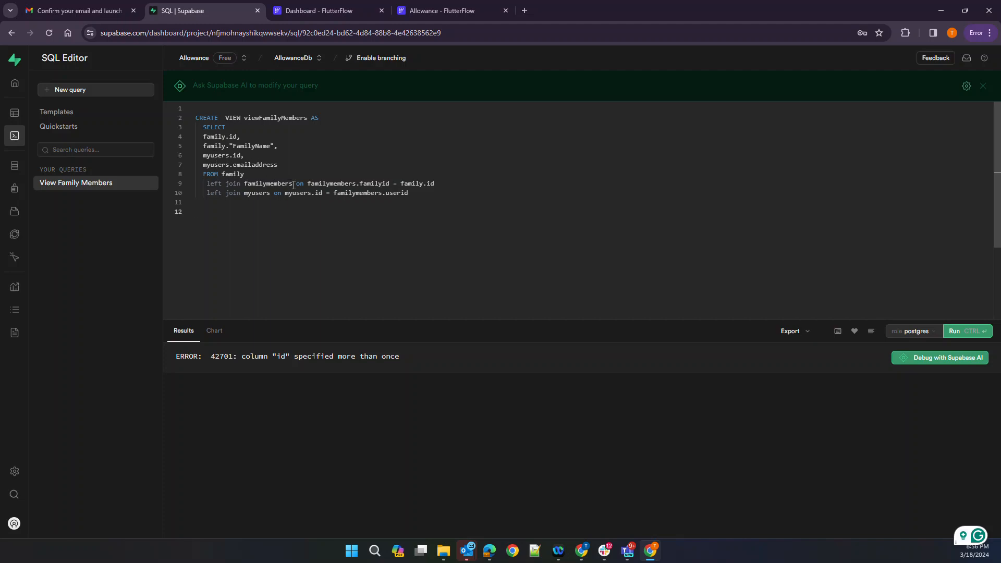
Add aliases as 'familyid' and as 'userid after family.id and myusers.id, then run the query
{"action": "left_click", "coordinate": [241, 136]}
{"action": "key", "text": "BackSpace"}
{"action": "type", "text": "as "}
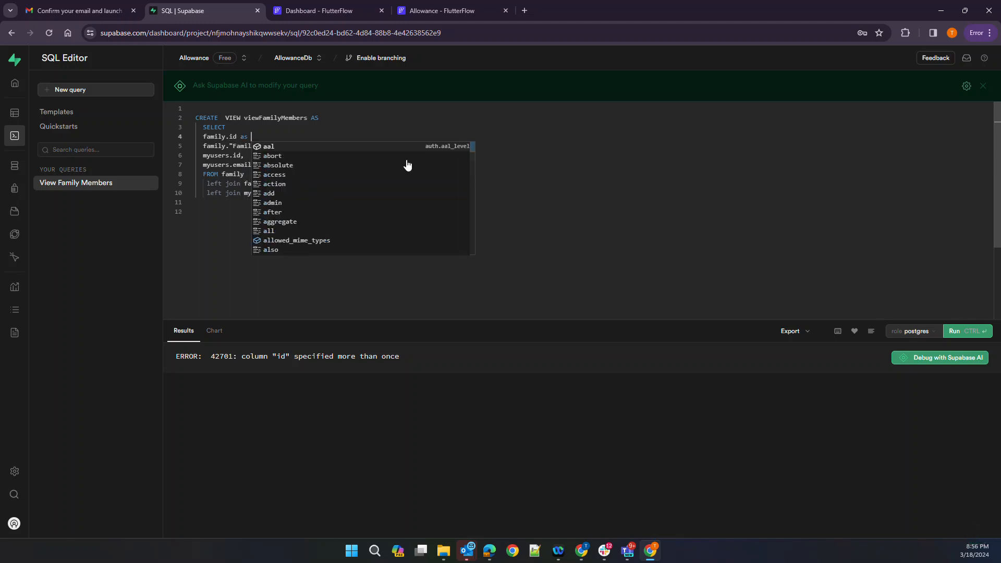
{"action": "type", "text": "'familyid'"}
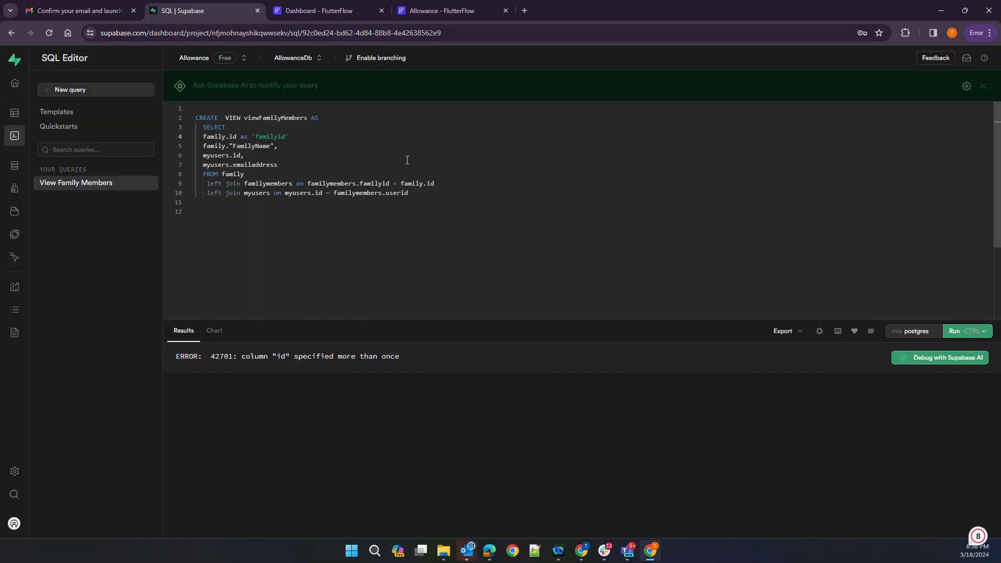
{"action": "key", "text": "Down"}
{"action": "key", "text": "Down"}
{"action": "key", "text": "BackSpace"}
{"action": "type", "text": "as 'userid"}
{"action": "left_click", "coordinate": [954, 331]}
{"action": "left_click", "coordinate": [505, 222]}
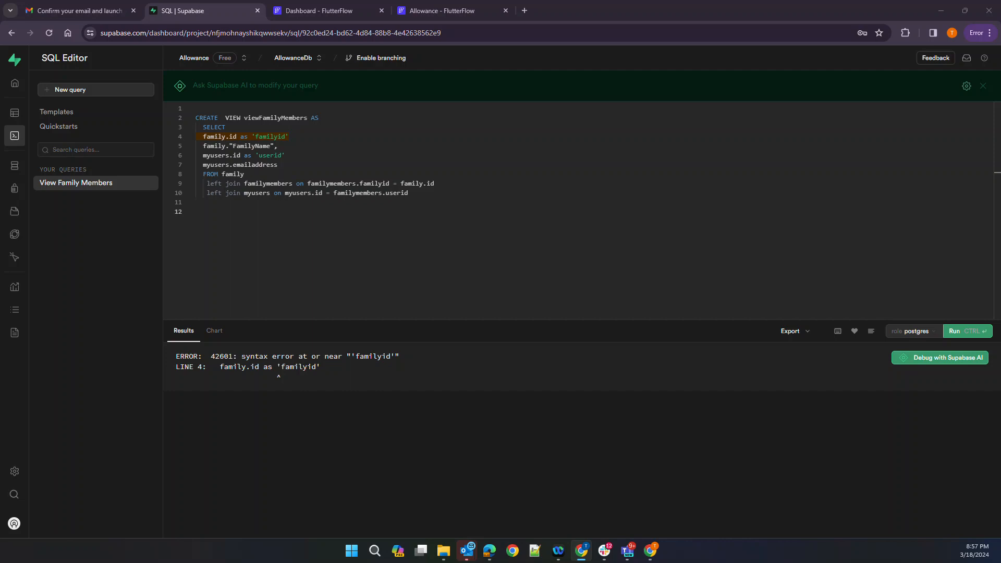
Strip the as keywords and quotes from the familyid and userid aliases, restore line 6's comma, and rerun
{"action": "left_click", "coordinate": [251, 137]}
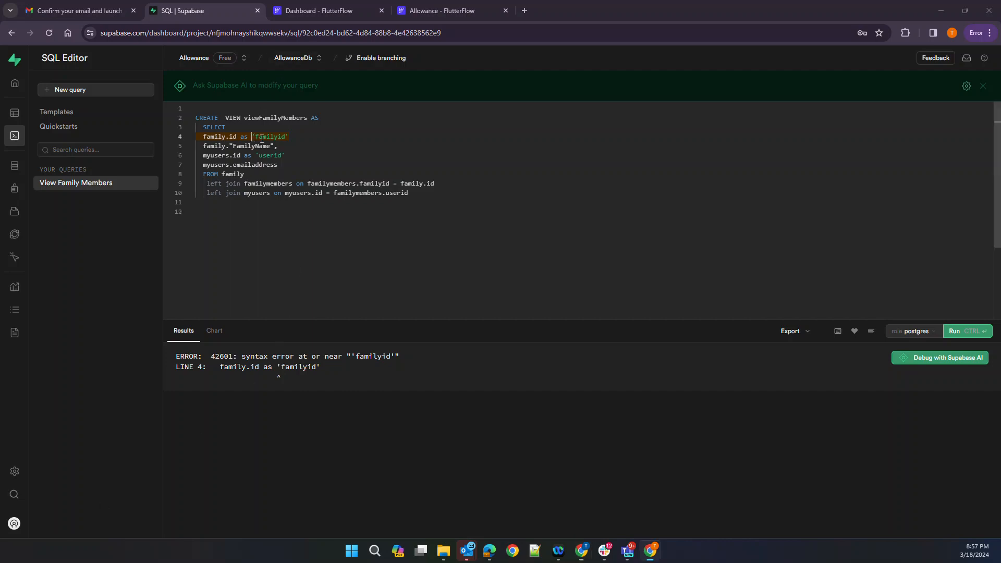
{"action": "key", "text": "Delete"}
{"action": "key", "text": "BackSpace"}
{"action": "key", "text": "BackSpace"}
{"action": "key", "text": "BackSpace"}
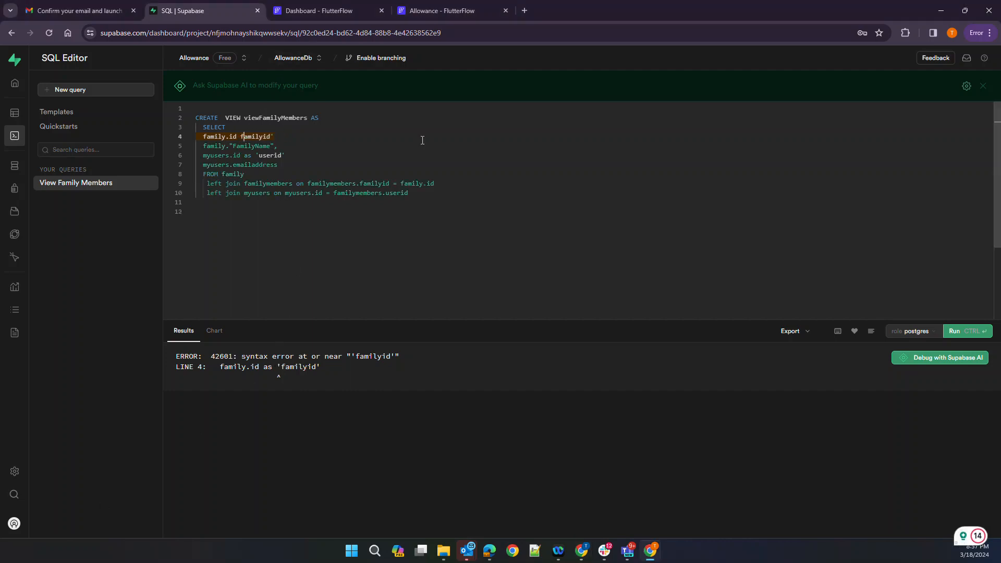
{"action": "key", "text": "ctrl+Right"}
{"action": "key", "text": "Delete"}
{"action": "key", "text": "Down"}
{"action": "key", "text": "Down"}
{"action": "key", "text": "End"}
{"action": "key", "text": "BackSpace"}
{"action": "key", "text": "ctrl+Left"}
{"action": "key", "text": "BackSpace"}
{"action": "key", "text": "BackSpace"}
{"action": "key", "text": "BackSpace"}
{"action": "key", "text": "BackSpace"}
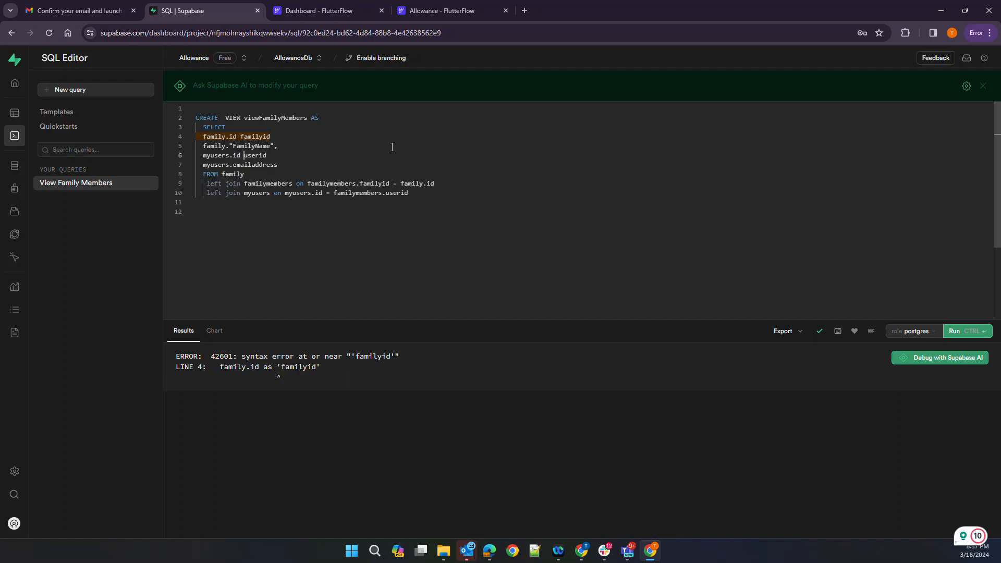
{"action": "left_click", "coordinate": [305, 154]}
{"action": "type", "text": ","}
{"action": "left_click", "coordinate": [953, 333]}
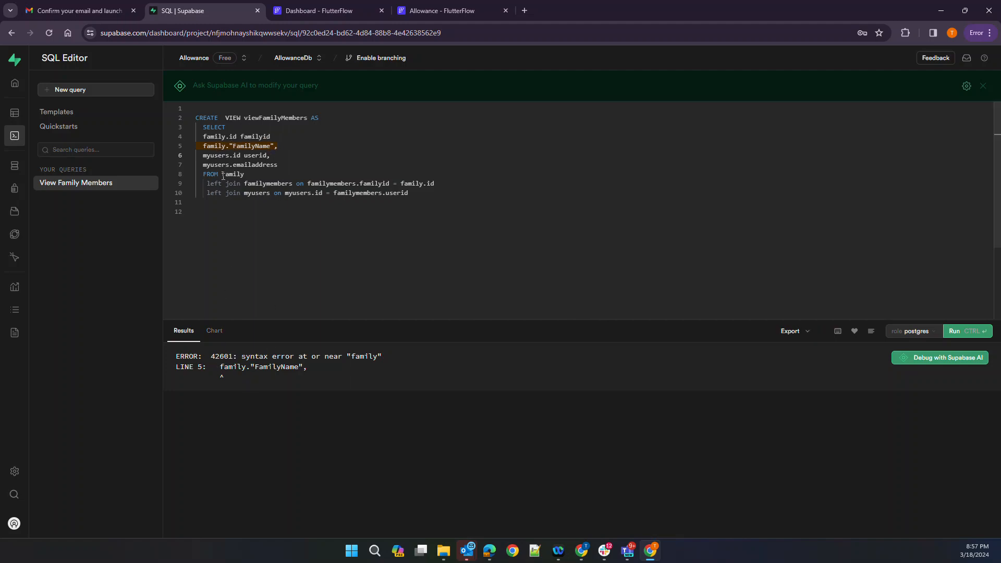
Add the missing comma after familyid on line 4, run the view query successfully, and return to FlutterFlow
{"action": "left_click", "coordinate": [207, 139]}
{"action": "left_click", "coordinate": [278, 139]}
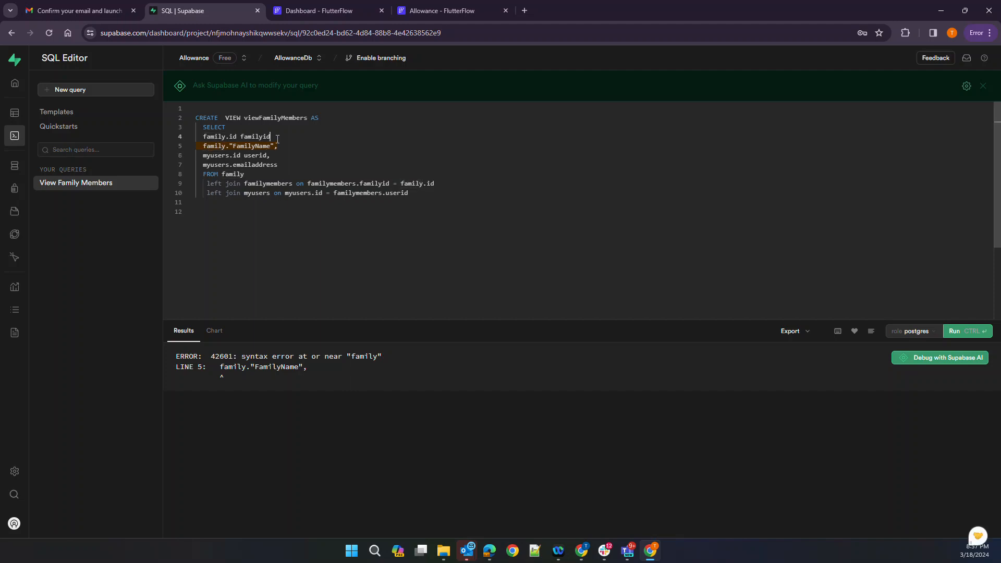
{"action": "type", "text": ","}
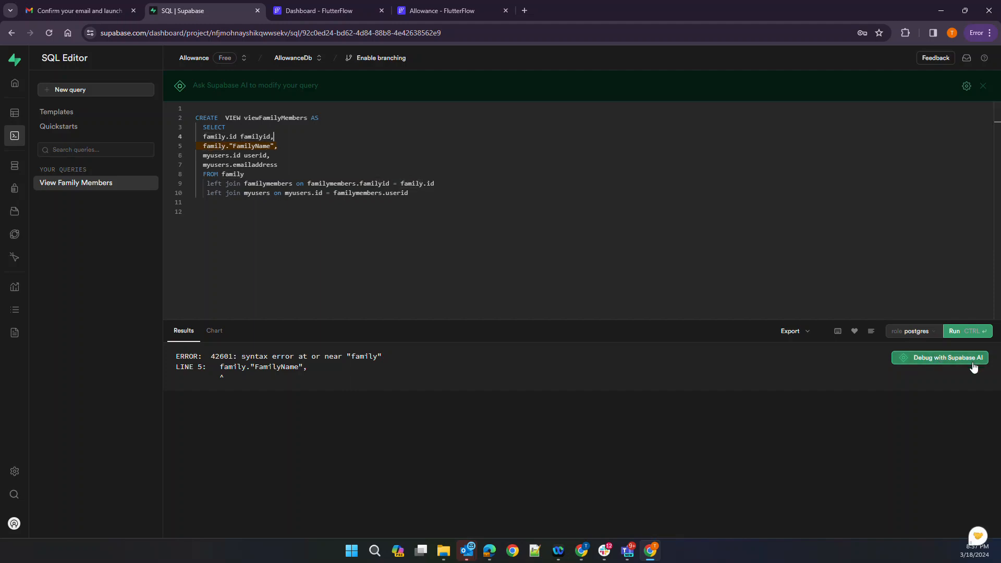
{"action": "left_click", "coordinate": [958, 331]}
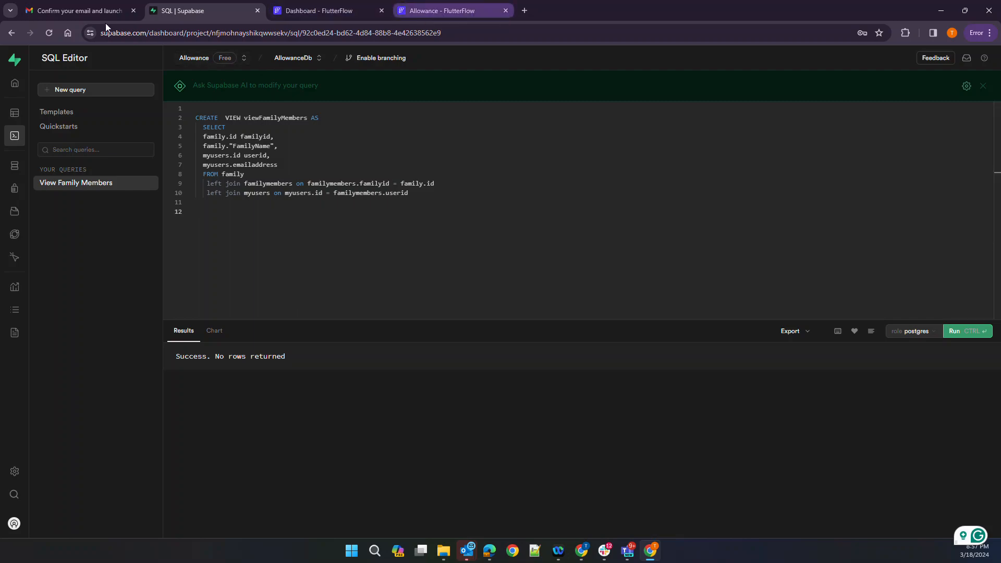
{"action": "left_click", "coordinate": [442, 10]}
Re-import the Supabase schema with Get Schema, confirm, and go to the signUp page
{"action": "left_click", "coordinate": [610, 186]}
{"action": "left_click", "coordinate": [579, 327]}
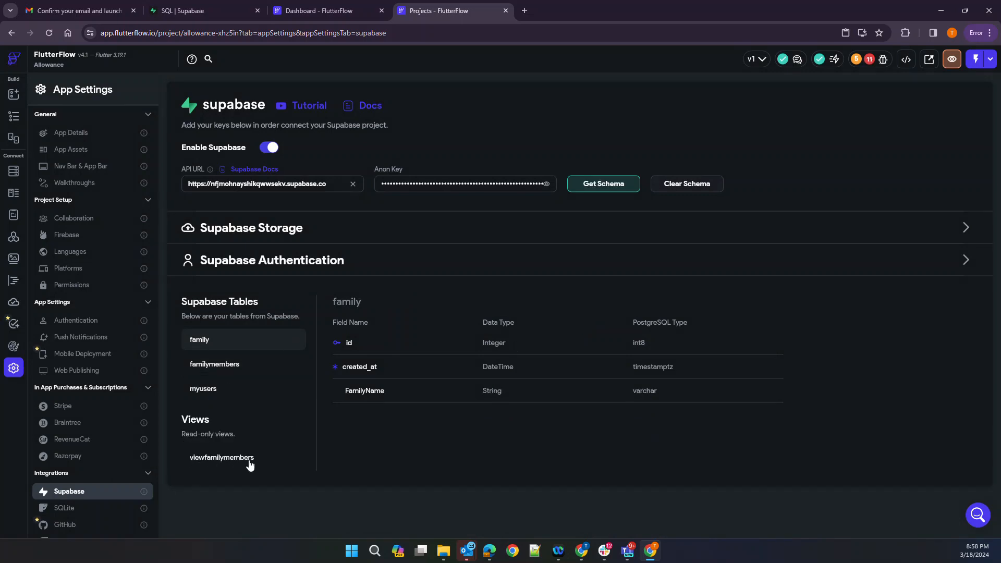
{"action": "left_click", "coordinate": [13, 116]}
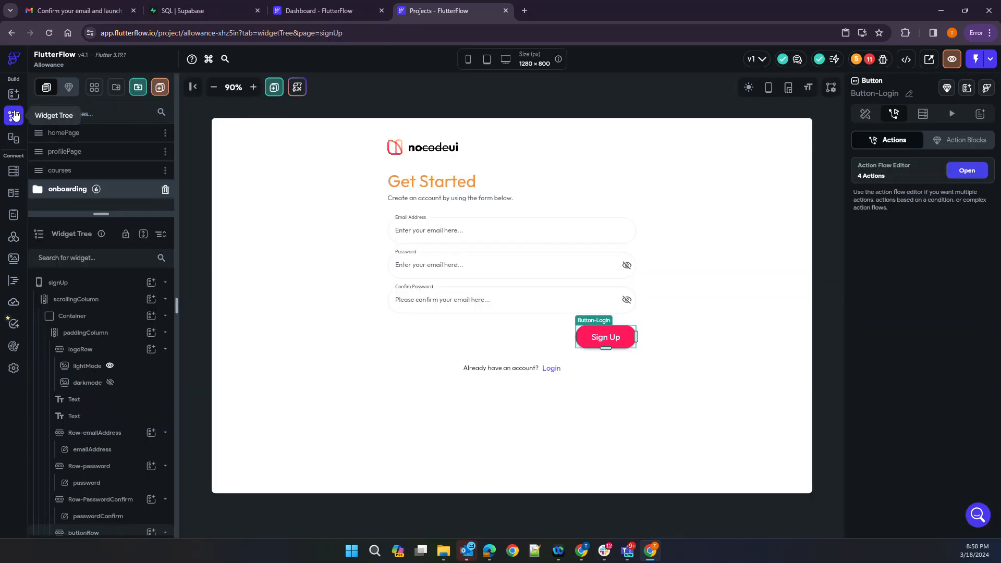
Point the Sign Up flow's Insert Row action at the myusers table, then view the Issues list
{"action": "left_click", "coordinate": [966, 170]}
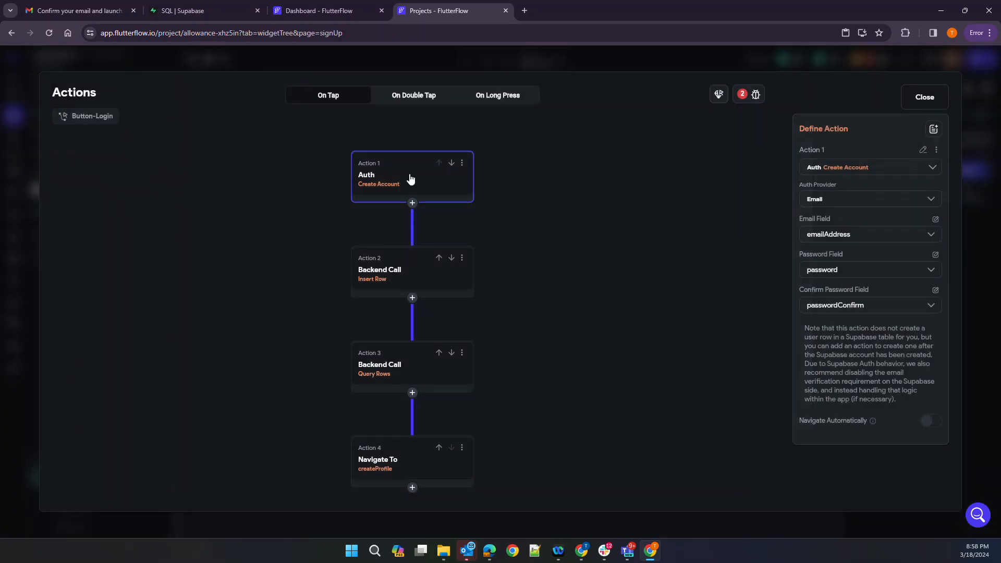
{"action": "left_click", "coordinate": [394, 279]}
{"action": "left_click", "coordinate": [844, 231]}
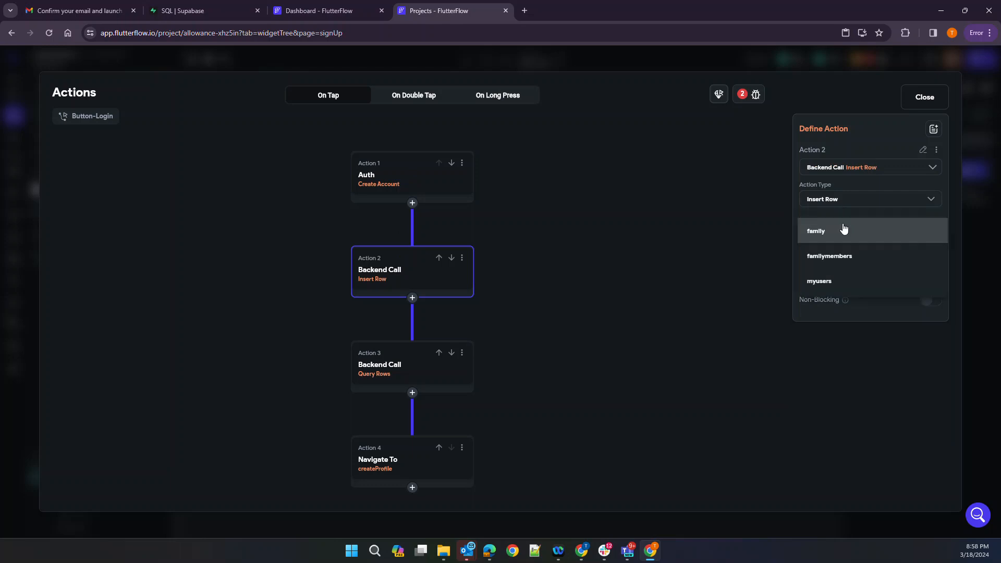
{"action": "left_click", "coordinate": [845, 280]}
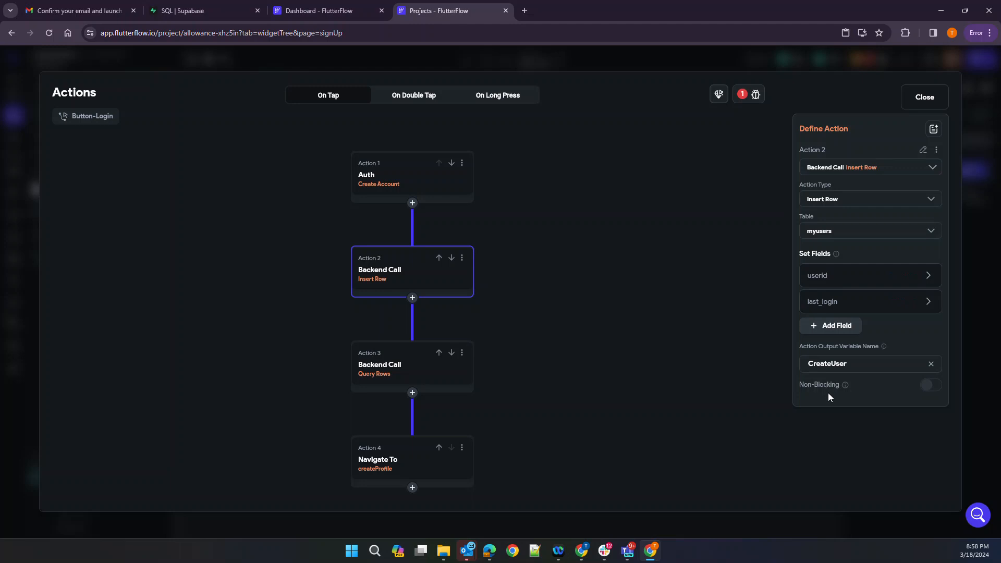
{"action": "left_click", "coordinate": [699, 306]}
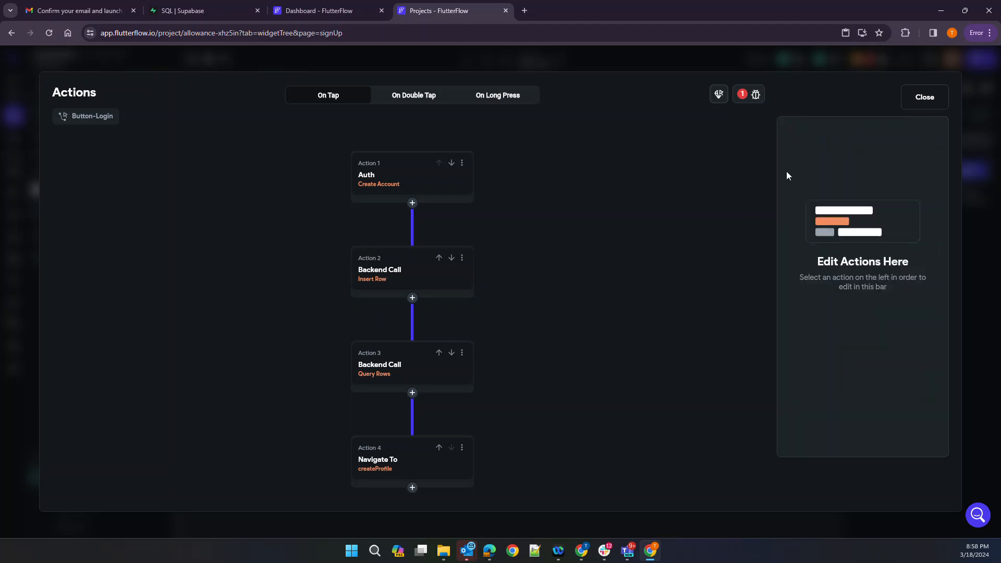
{"action": "left_click", "coordinate": [751, 96]}
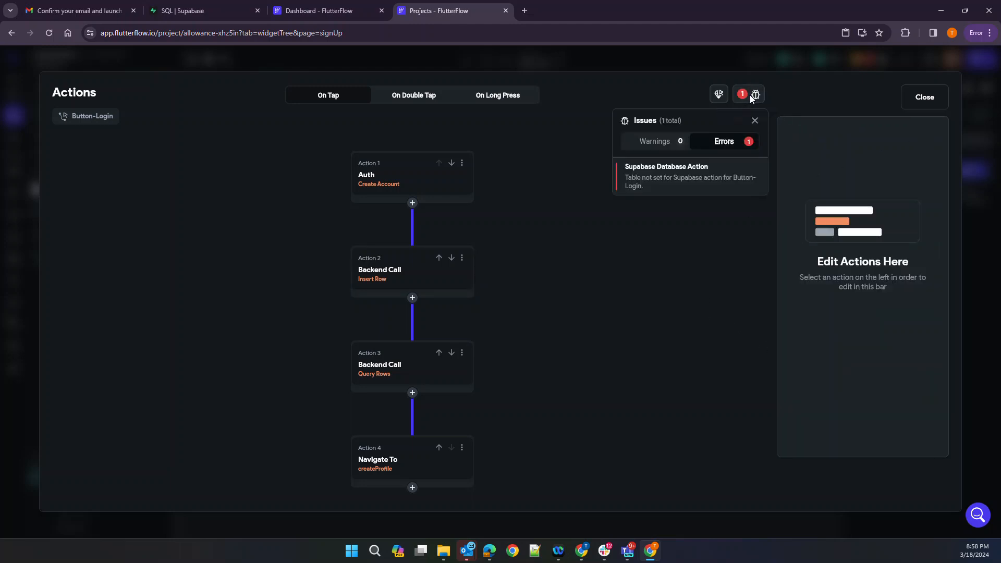
Make Action 3 query viewfamilymembers where emailaddress Equal To the authenticated user's Email
{"action": "left_click", "coordinate": [657, 179]}
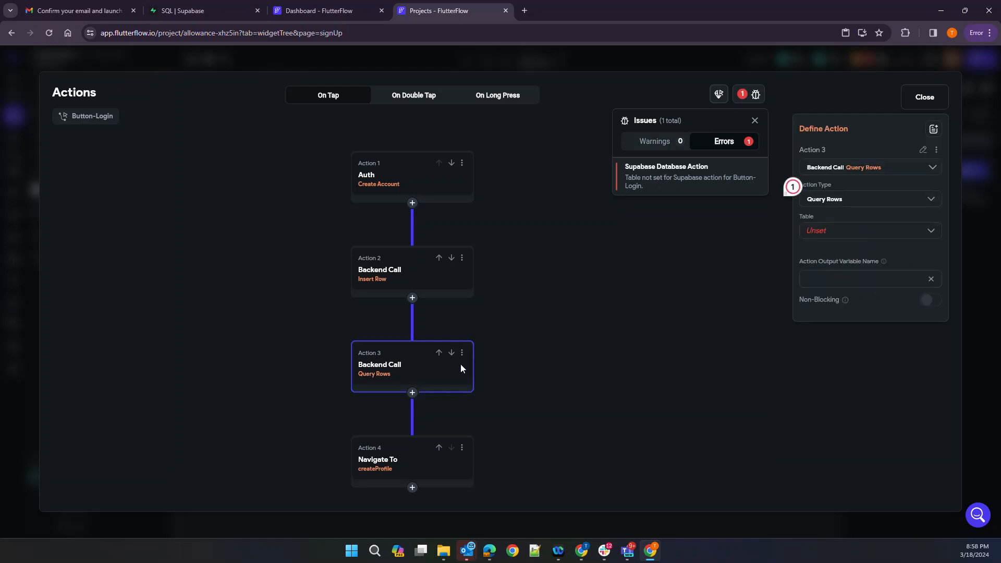
{"action": "left_click", "coordinate": [857, 230]}
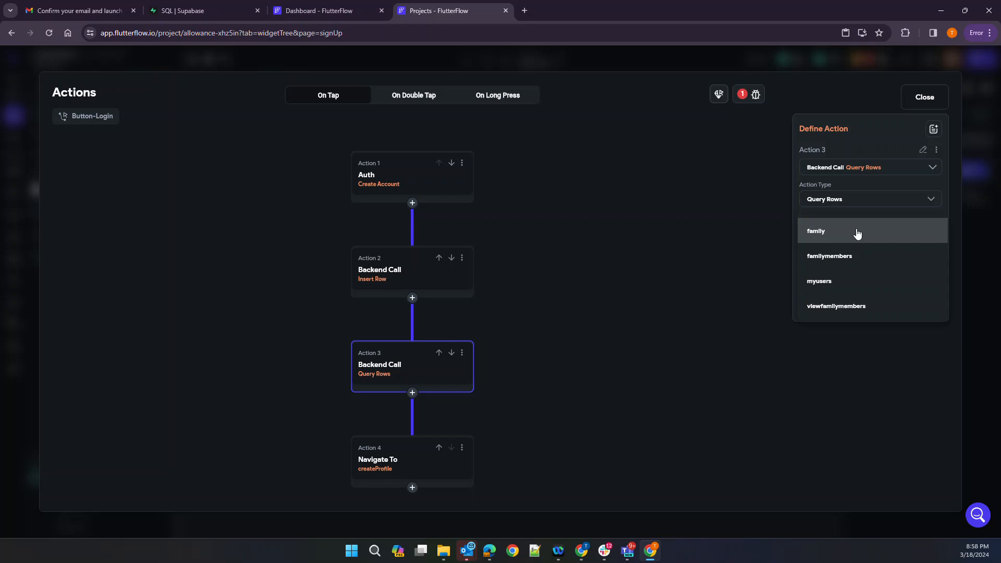
{"action": "left_click", "coordinate": [809, 305]}
{"action": "left_click", "coordinate": [815, 275]}
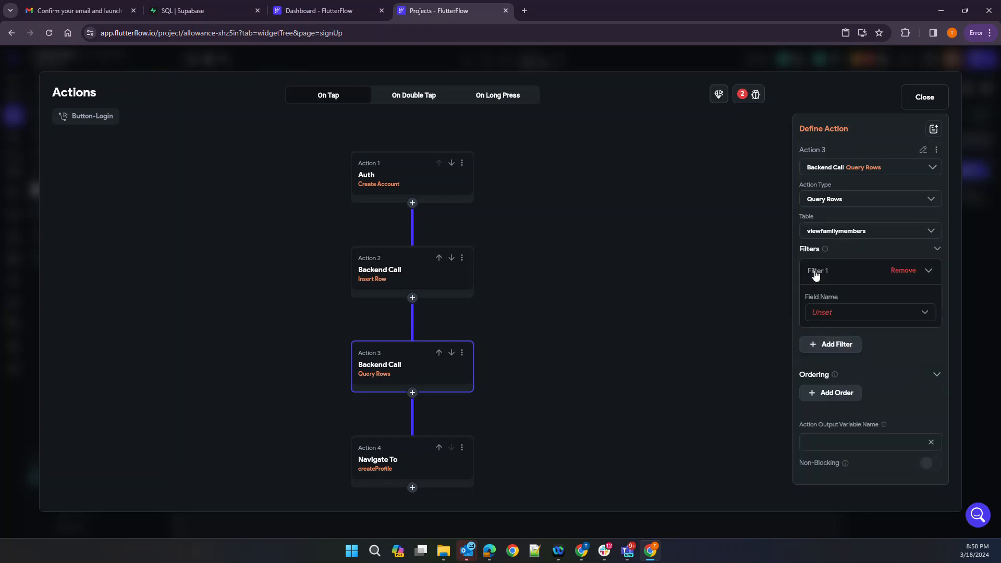
{"action": "left_click", "coordinate": [828, 314]}
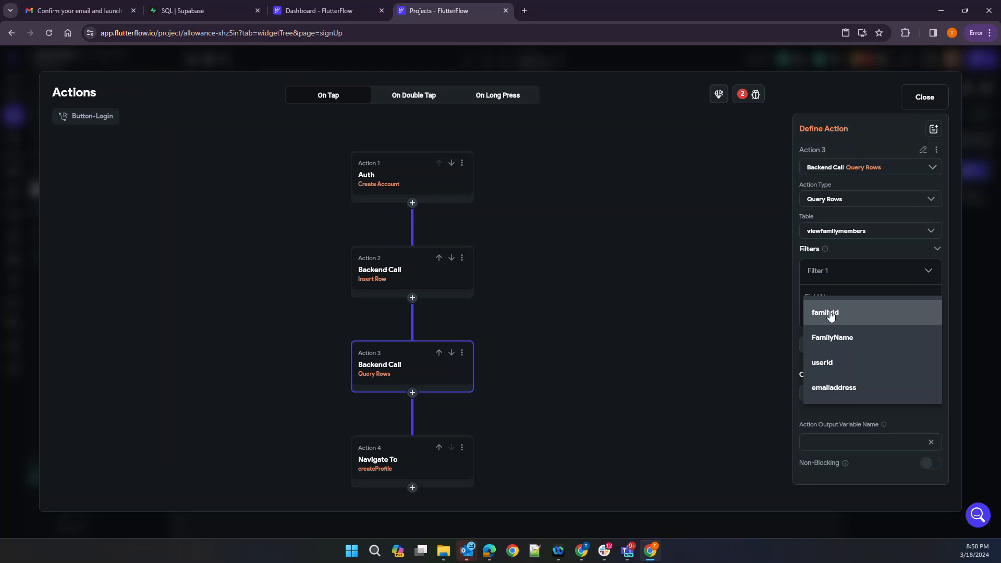
{"action": "left_click", "coordinate": [833, 386]}
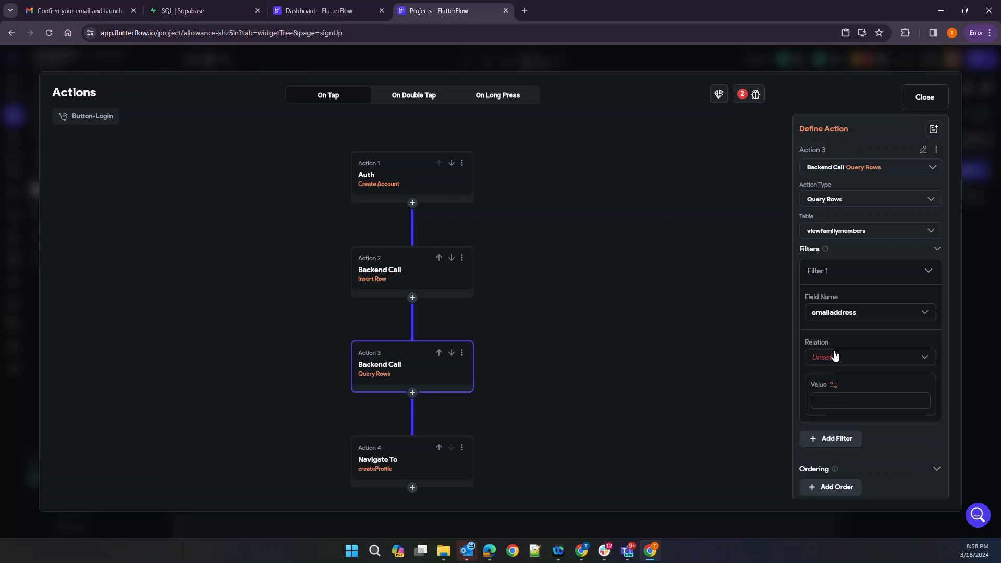
{"action": "left_click", "coordinate": [834, 356]}
{"action": "left_click", "coordinate": [831, 296]}
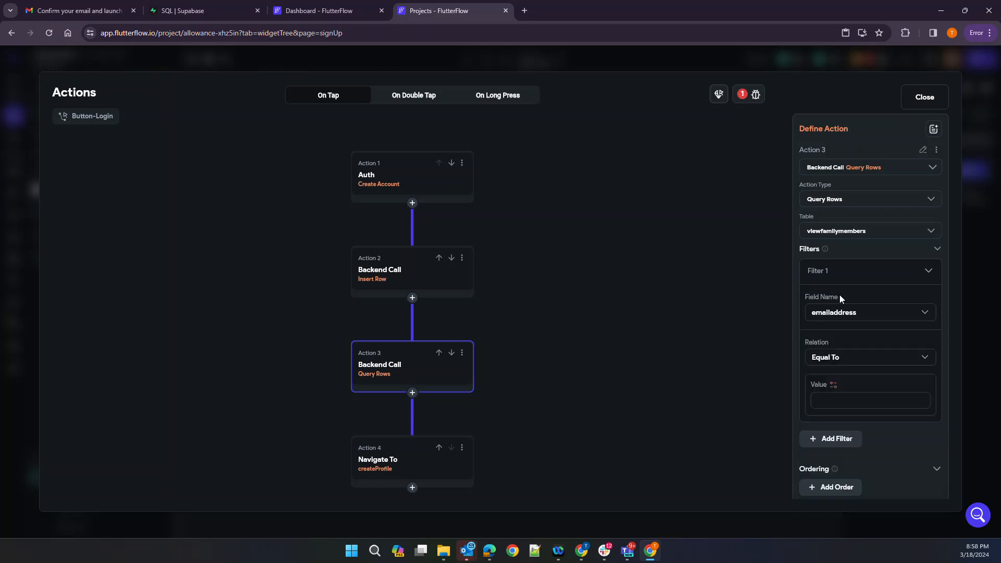
{"action": "left_click", "coordinate": [833, 385]}
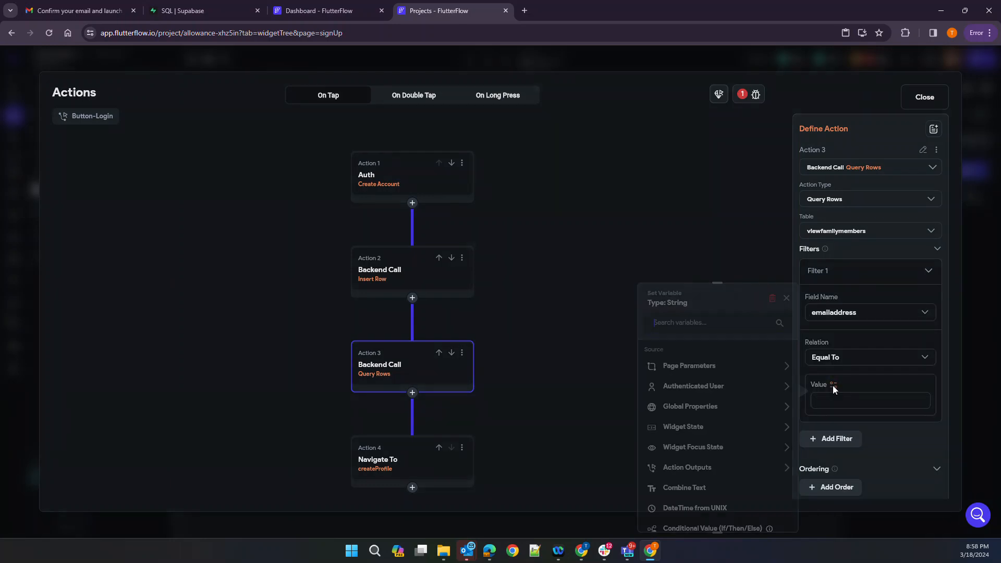
{"action": "left_click", "coordinate": [672, 386]}
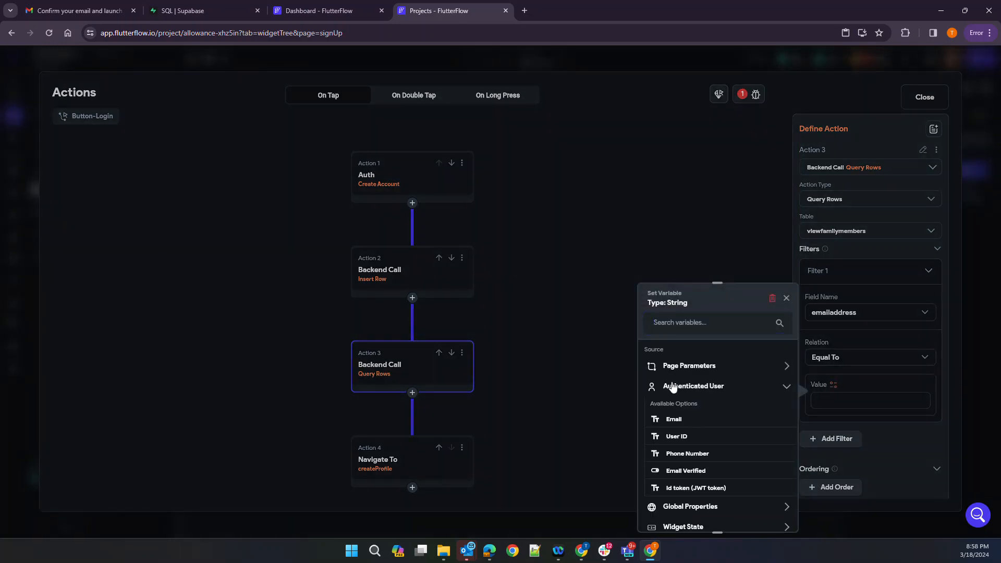
{"action": "left_click", "coordinate": [675, 419]}
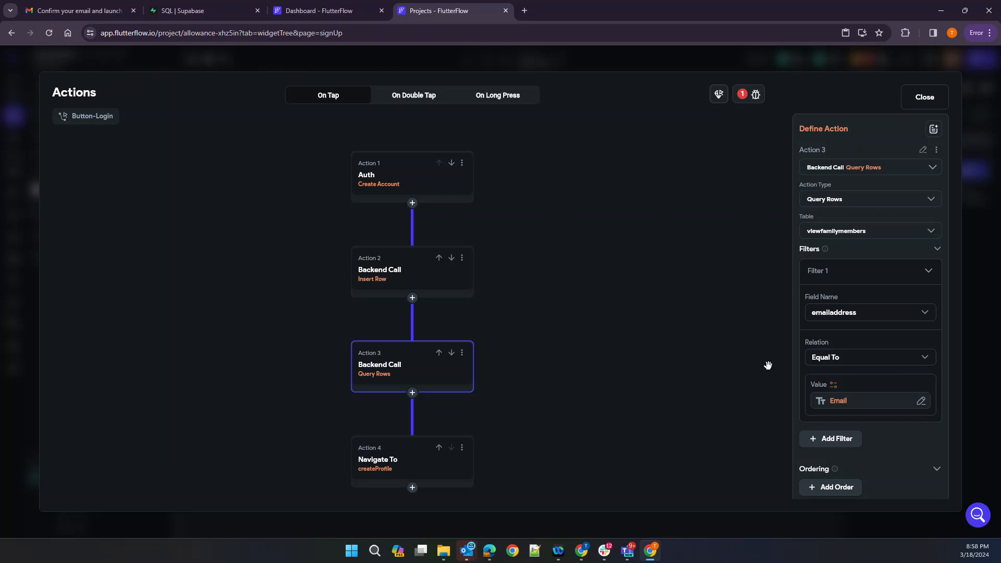
Name the query output FamilyResults and bring Actions 3 and 4 into view
{"action": "scroll", "coordinate": [808, 374], "scroll_direction": "down", "scroll_amount": 1}
{"action": "scroll", "coordinate": [808, 374], "scroll_direction": "down", "scroll_amount": 1}
{"action": "left_click", "coordinate": [816, 456]}
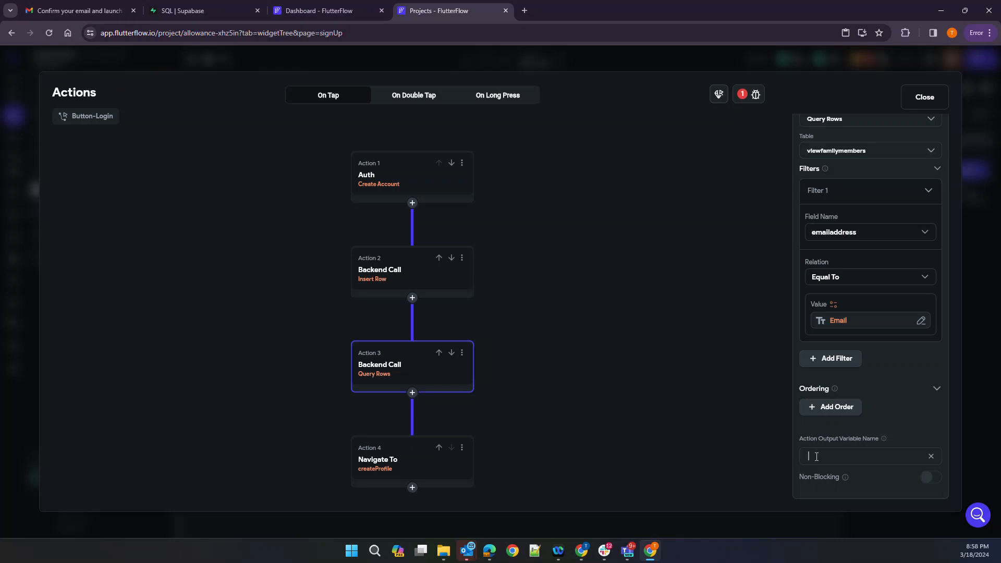
{"action": "type", "text": "FamilyResults"}
{"action": "left_click", "coordinate": [708, 380]}
{"action": "scroll", "coordinate": [539, 404], "scroll_direction": "down", "scroll_amount": 3}
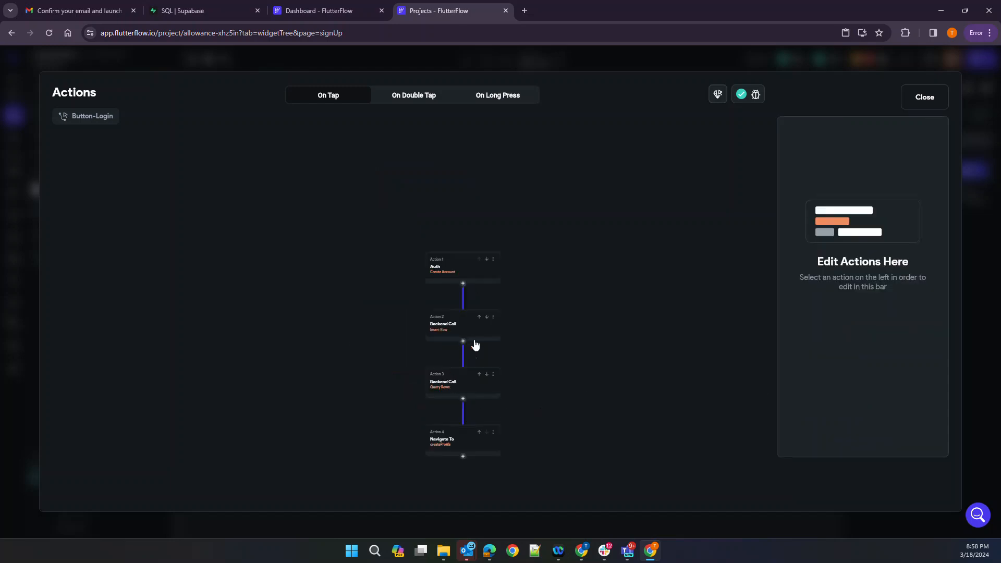
{"action": "scroll", "coordinate": [475, 345], "scroll_direction": "up", "scroll_amount": 3}
{"action": "left_click_drag", "start_coordinate": [619, 436], "coordinate": [589, 226]}
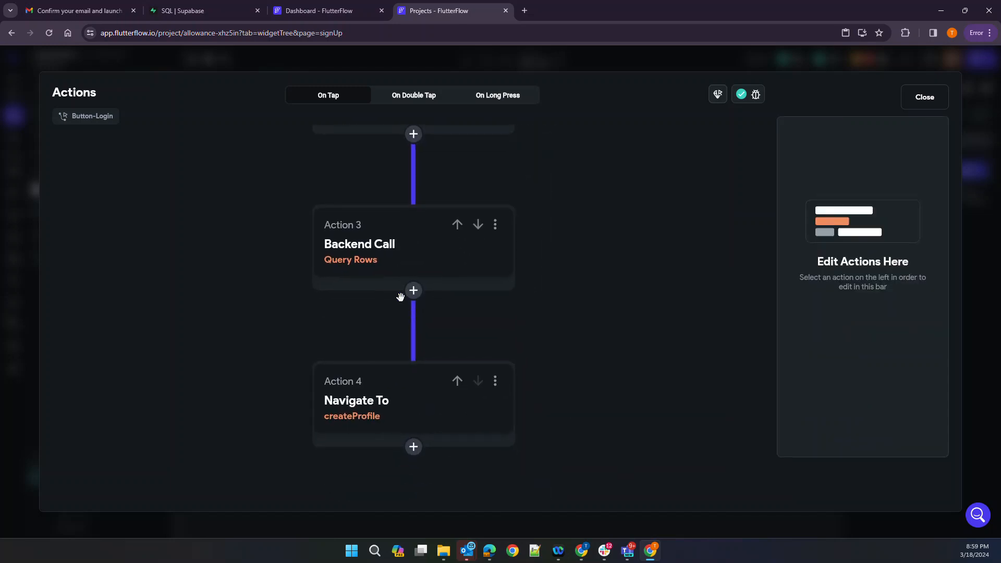
{"action": "left_click", "coordinate": [413, 291]}
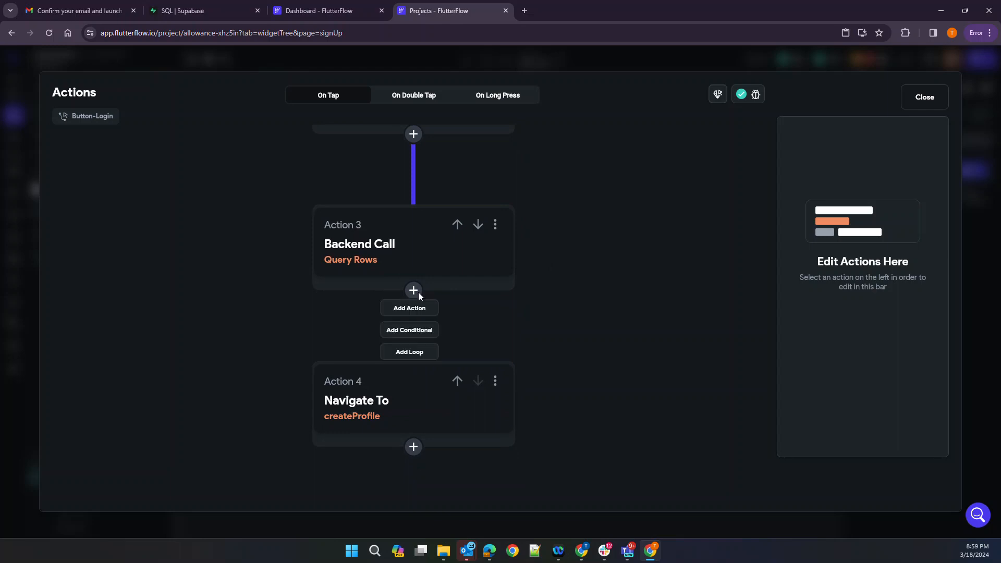
Insert a conditional action after the query, basing its condition on the FamilyResults output
{"action": "left_click", "coordinate": [417, 330]}
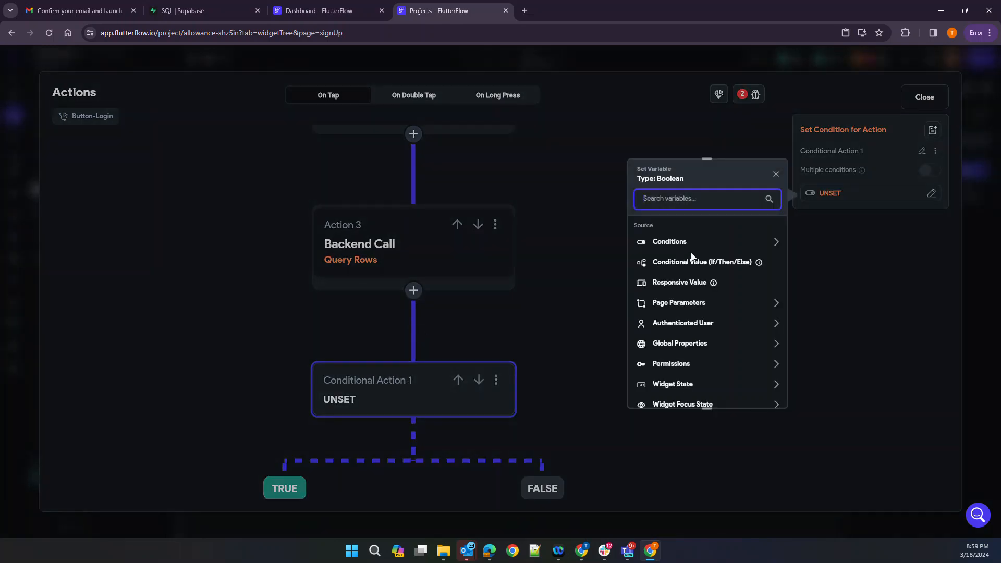
{"action": "scroll", "coordinate": [683, 328], "scroll_direction": "down", "scroll_amount": 2}
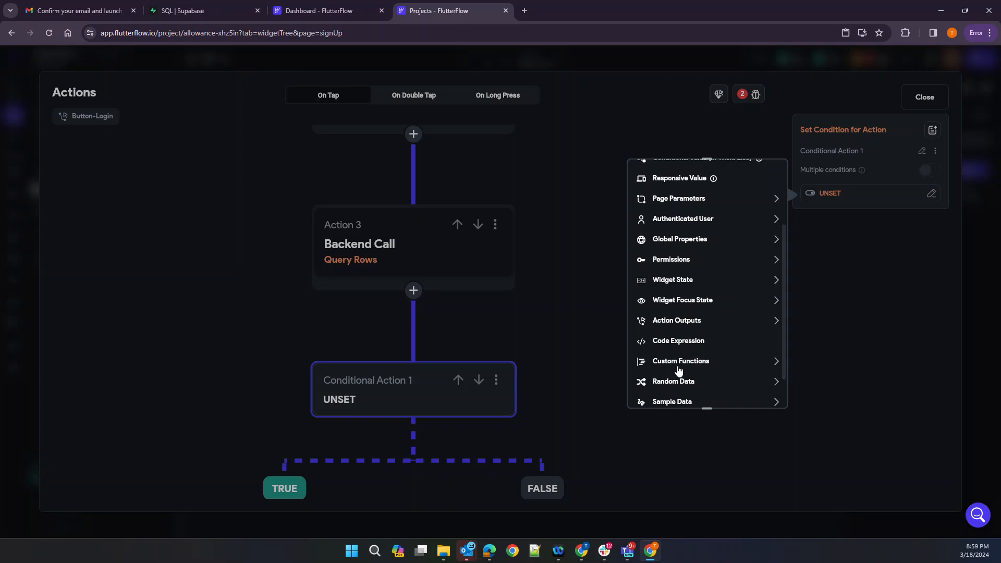
{"action": "scroll", "coordinate": [675, 375], "scroll_direction": "down", "scroll_amount": 1}
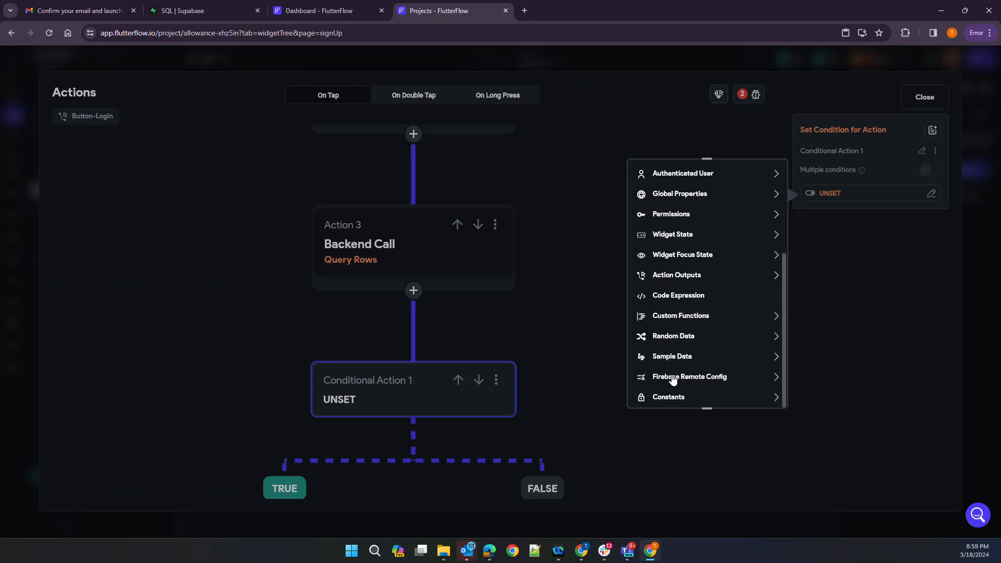
{"action": "scroll", "coordinate": [685, 346], "scroll_direction": "up", "scroll_amount": 1}
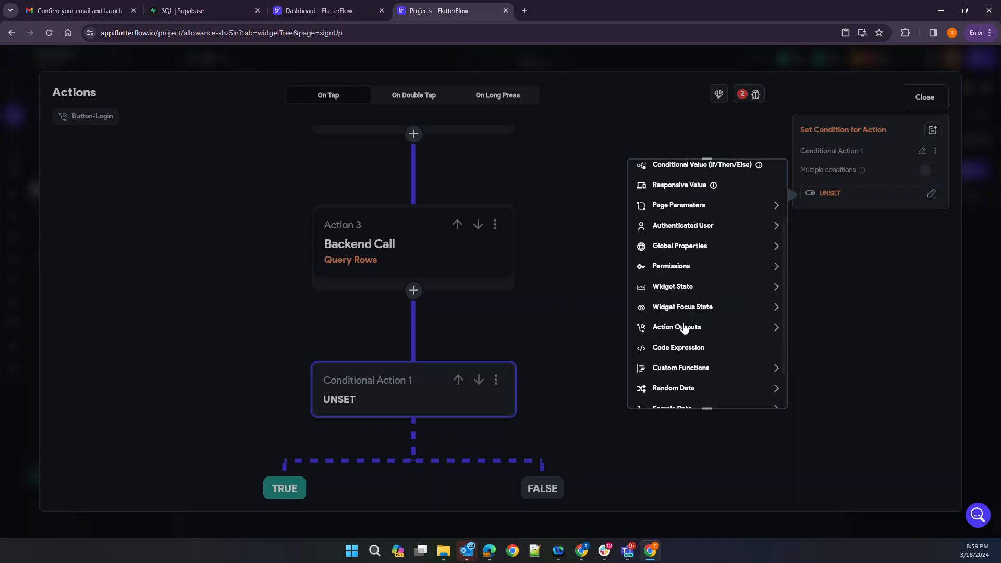
{"action": "left_click", "coordinate": [671, 327]}
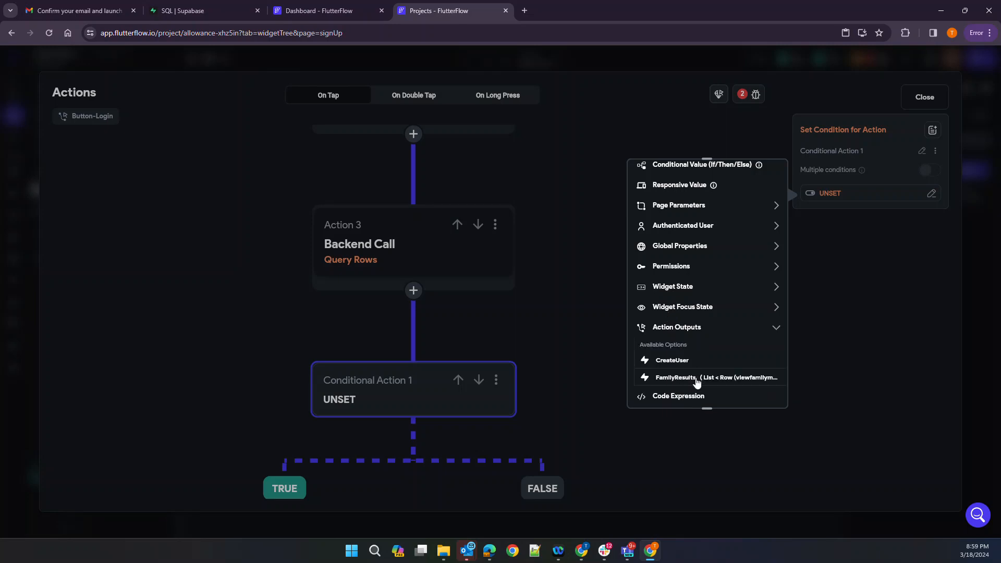
{"action": "left_click", "coordinate": [768, 382]}
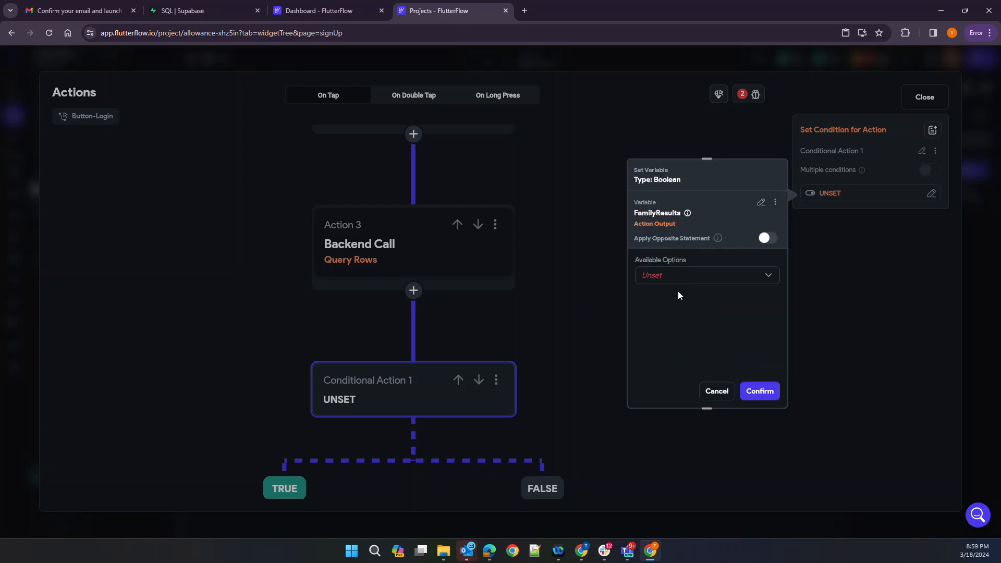
Explore FamilyResults list tests such as Contains Item and Is Set and Not Empty
{"action": "left_click", "coordinate": [674, 275]}
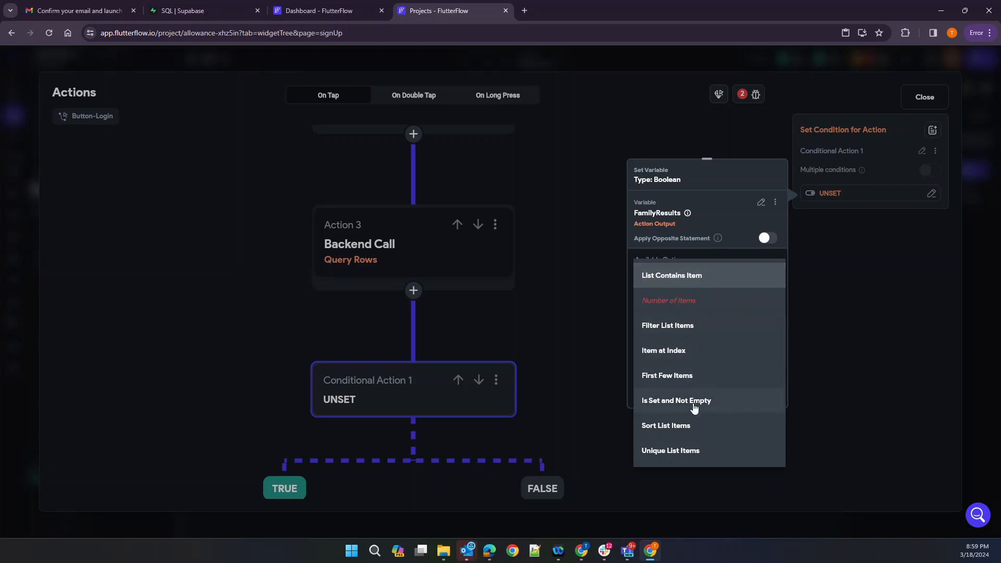
{"action": "left_click", "coordinate": [691, 272]}
{"action": "left_click", "coordinate": [717, 303]}
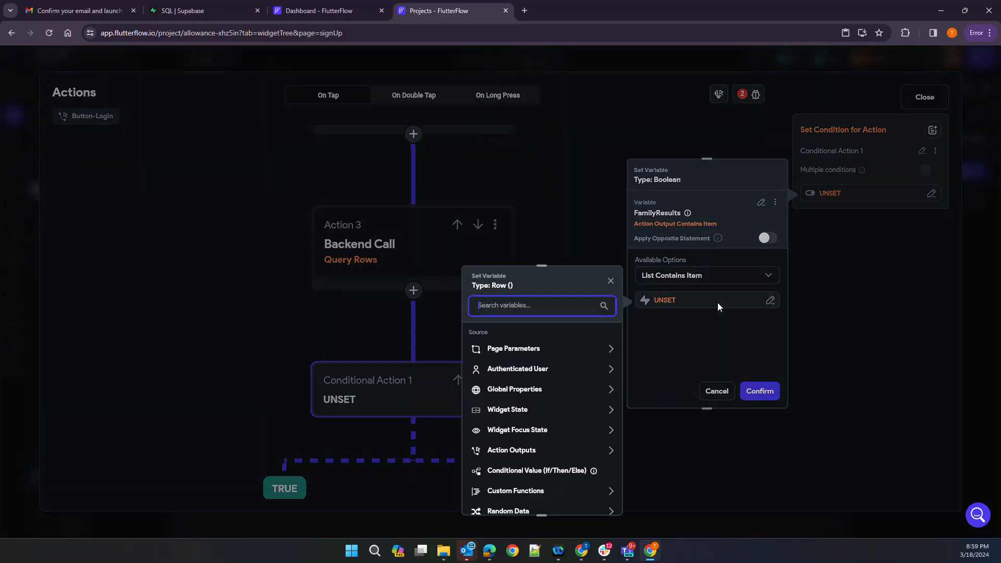
{"action": "left_click", "coordinate": [709, 336]}
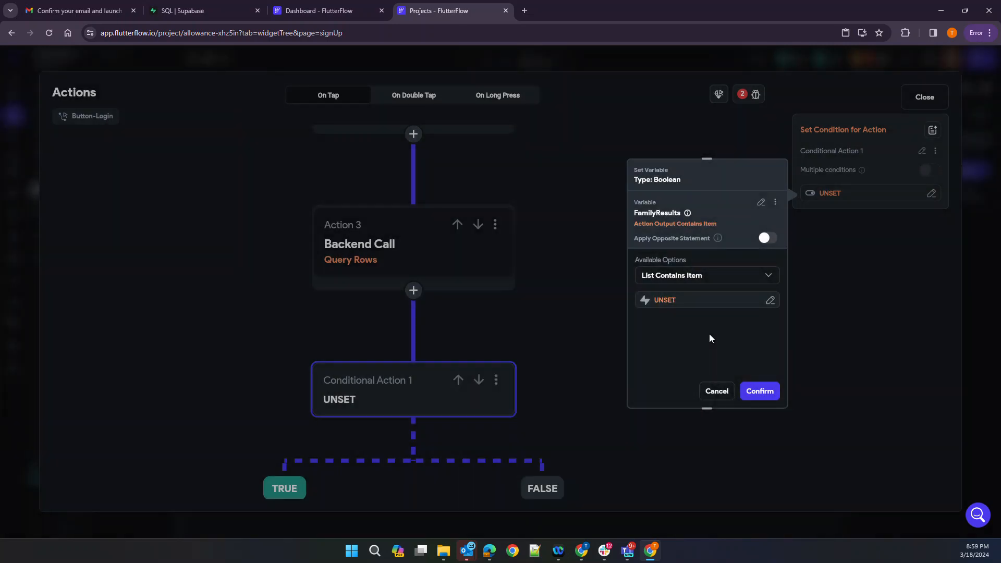
{"action": "left_click", "coordinate": [732, 278]}
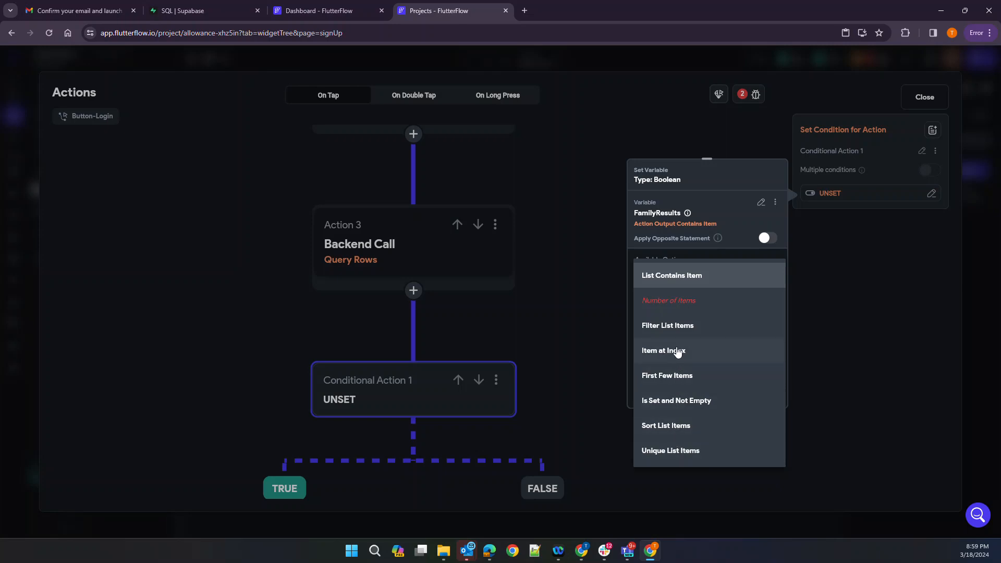
{"action": "left_click", "coordinate": [689, 306]}
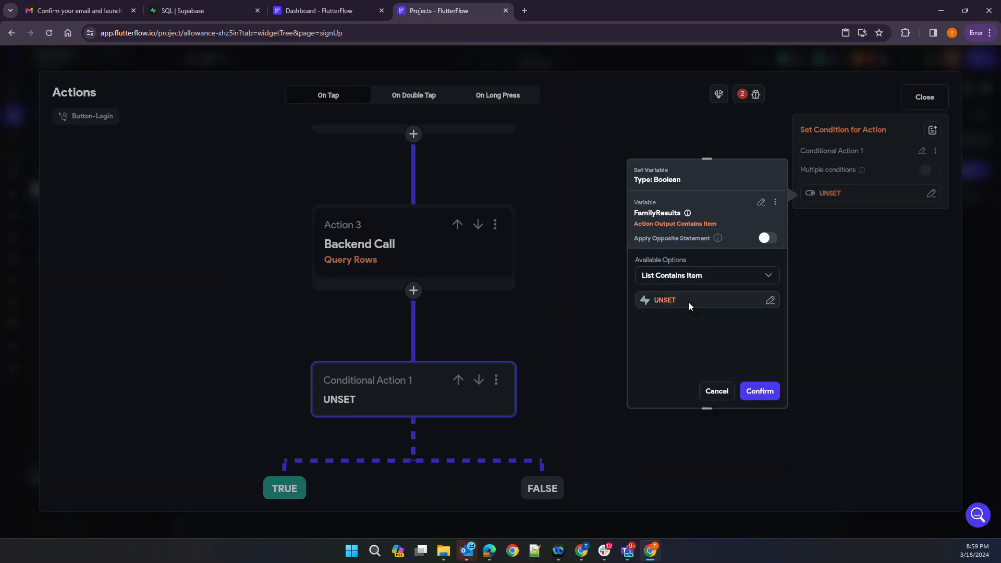
{"action": "left_click", "coordinate": [689, 306]}
{"action": "left_click", "coordinate": [713, 318]}
{"action": "left_click", "coordinate": [690, 274]}
{"action": "left_click", "coordinate": [674, 401]}
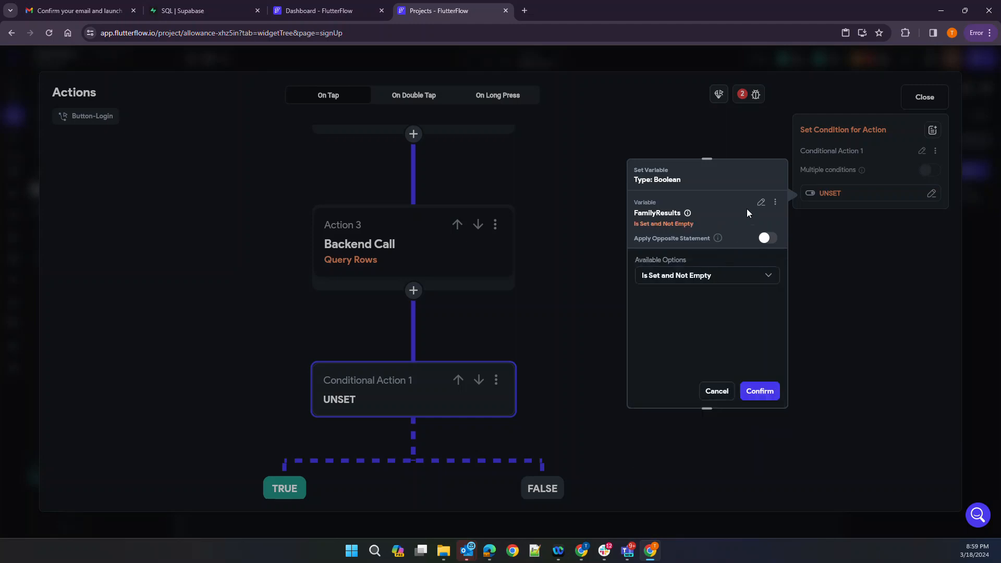
{"action": "left_click", "coordinate": [760, 203]}
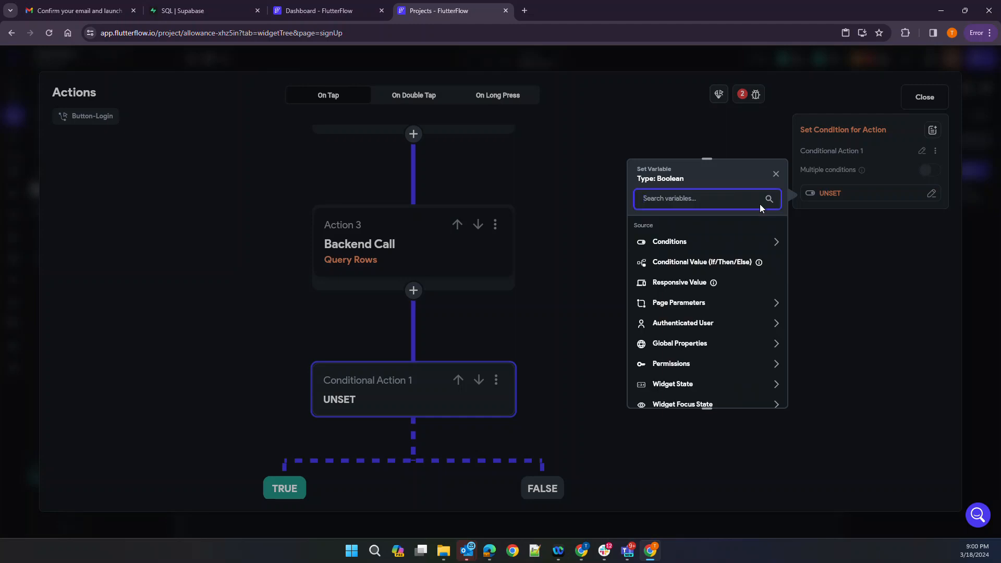
Set up a Single Condition with Equal To, first value FamilyResults Number of Items
{"action": "left_click", "coordinate": [687, 242]}
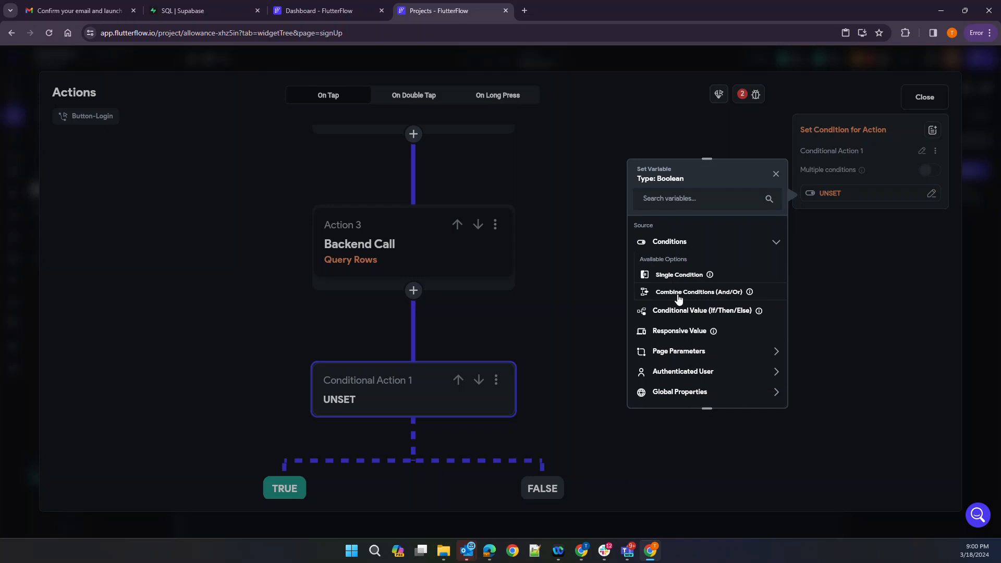
{"action": "left_click", "coordinate": [687, 275]}
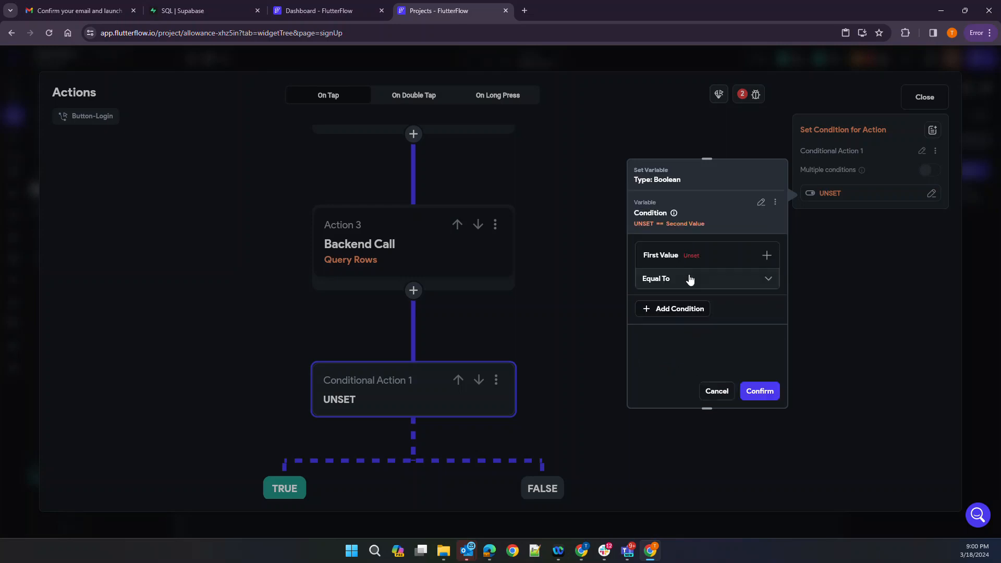
{"action": "left_click", "coordinate": [690, 280]}
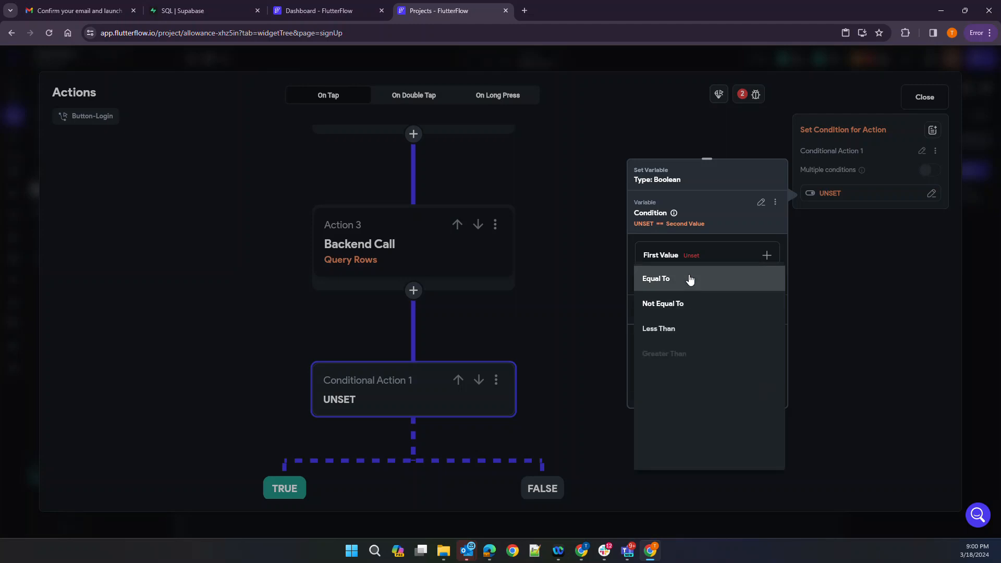
{"action": "left_click", "coordinate": [697, 257]}
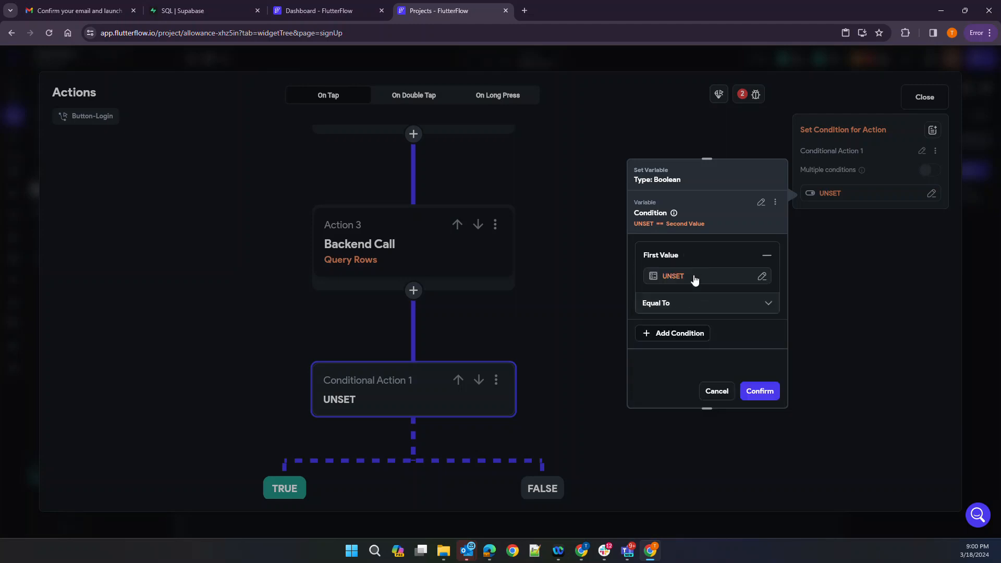
{"action": "left_click", "coordinate": [693, 275]}
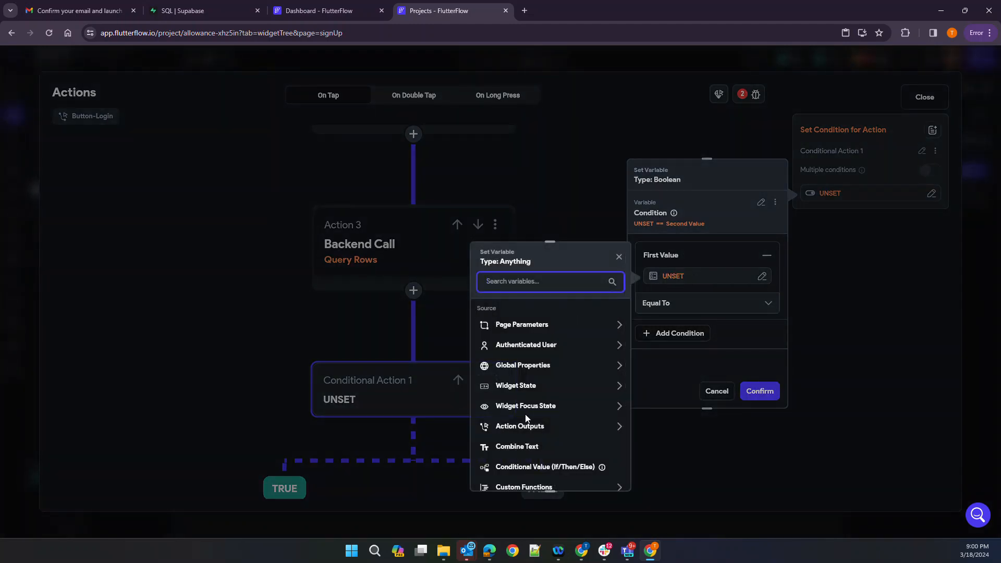
{"action": "left_click", "coordinate": [528, 427]}
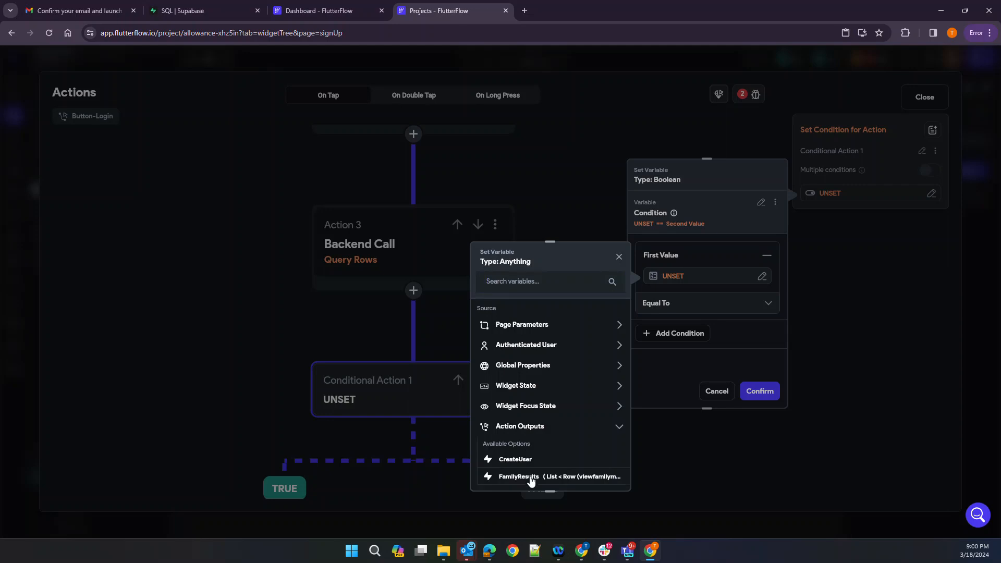
{"action": "left_click", "coordinate": [531, 476]}
{"action": "left_click", "coordinate": [537, 348]}
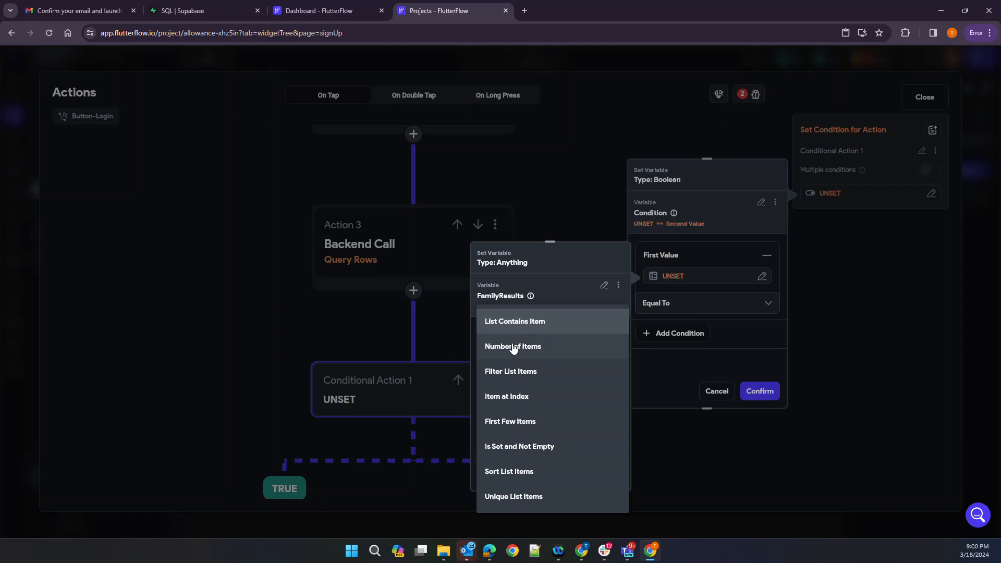
{"action": "left_click", "coordinate": [514, 347]}
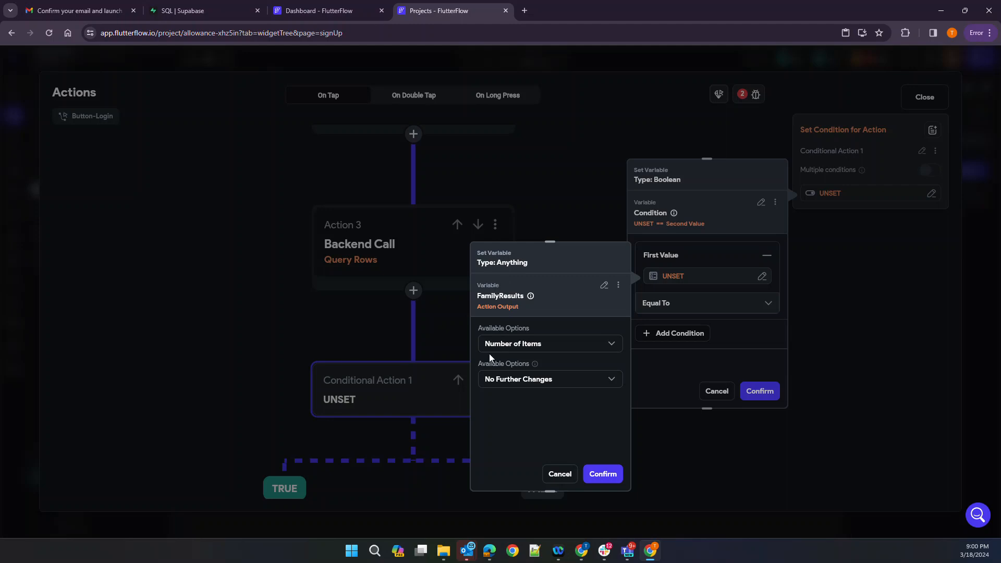
{"action": "left_click", "coordinate": [600, 474]}
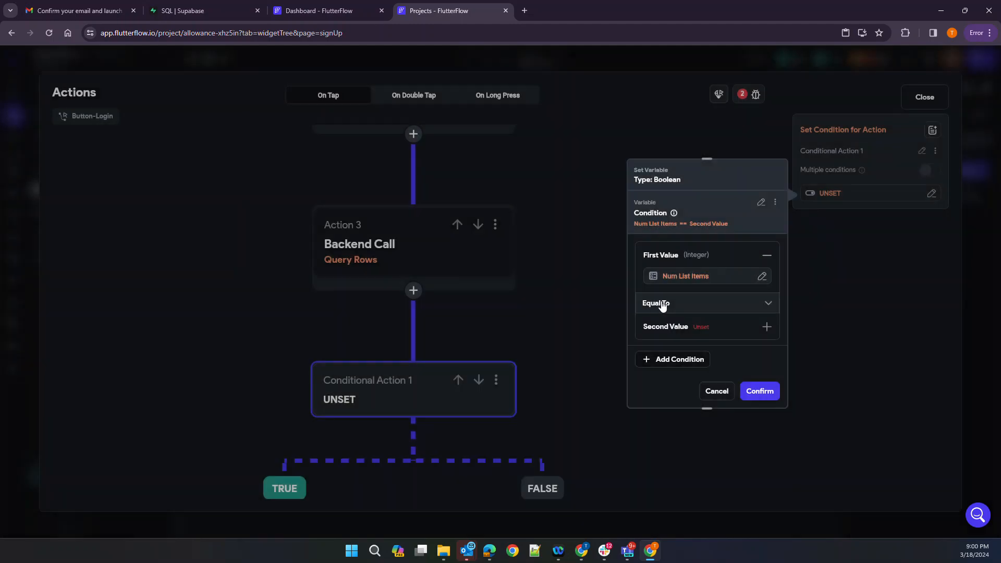
Enter 0 as the second value, browsing its variable sources without choosing one
{"action": "left_click", "coordinate": [699, 334]}
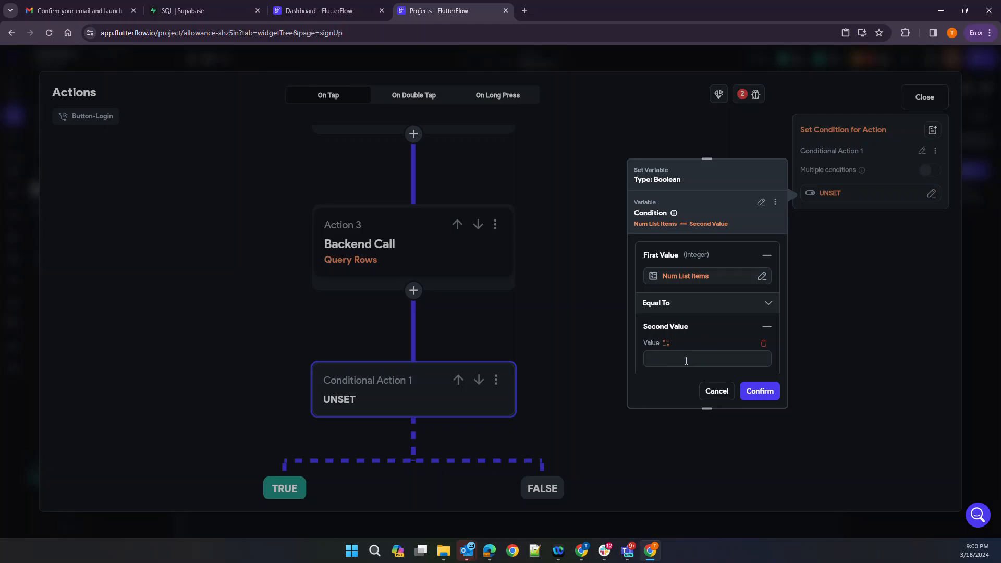
{"action": "type", "text": "0"}
{"action": "left_click", "coordinate": [666, 345]}
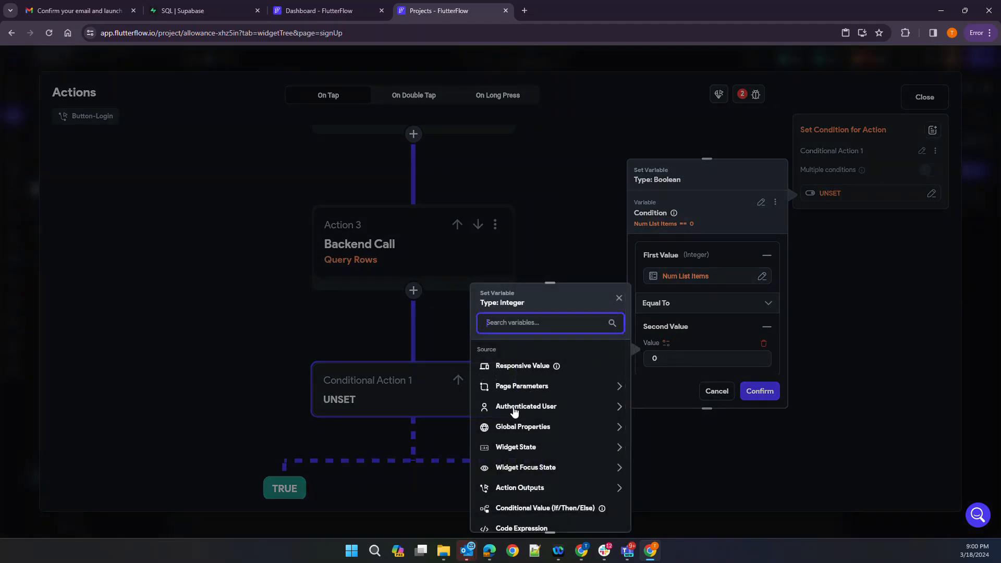
{"action": "left_click", "coordinate": [714, 335]}
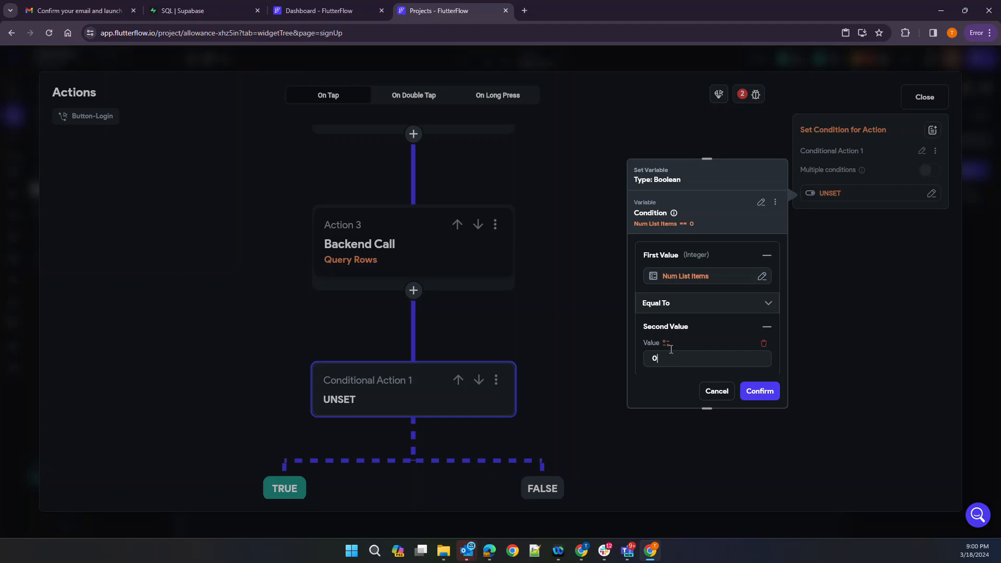
{"action": "left_click", "coordinate": [648, 343]}
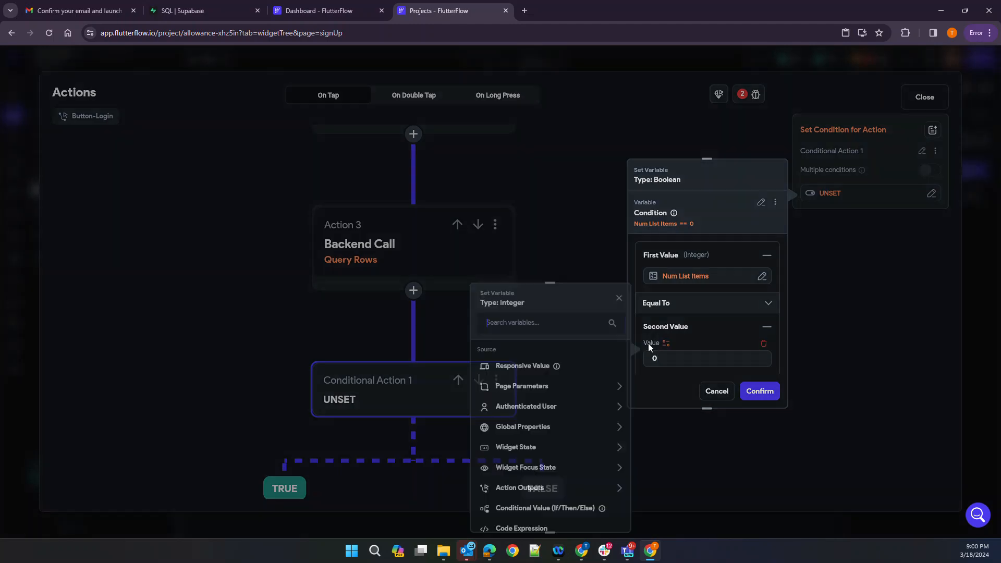
{"action": "left_click", "coordinate": [706, 343]}
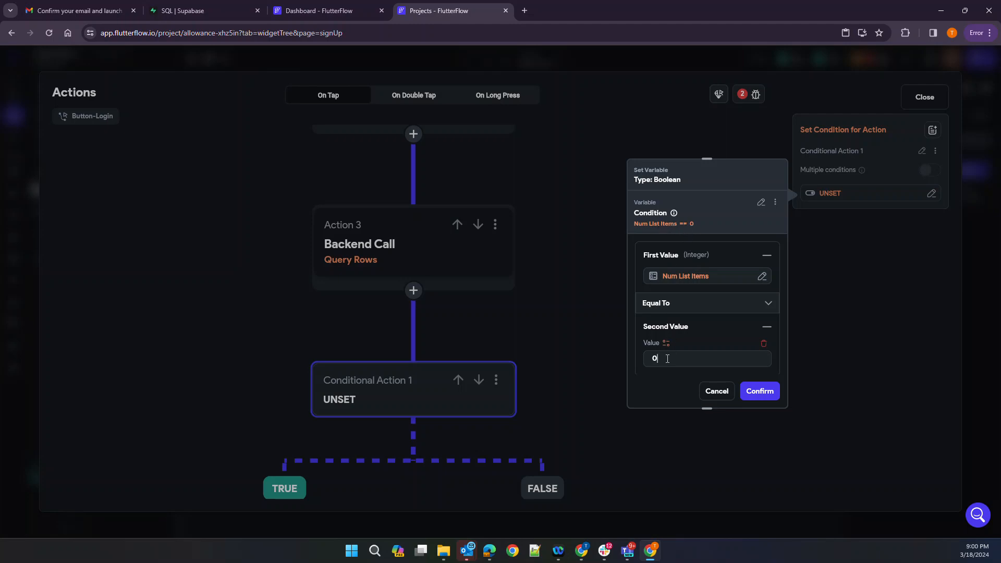
Rebuild the condition using Greater Than with FamilyResults Number of Items as first value
{"action": "left_click", "coordinate": [760, 202]}
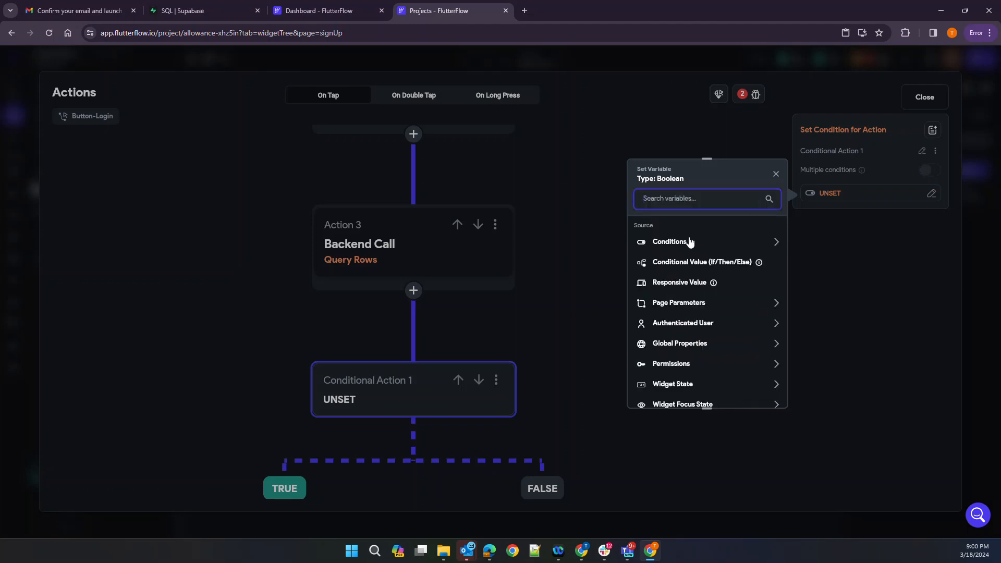
{"action": "left_click", "coordinate": [686, 243]}
{"action": "left_click", "coordinate": [670, 276]}
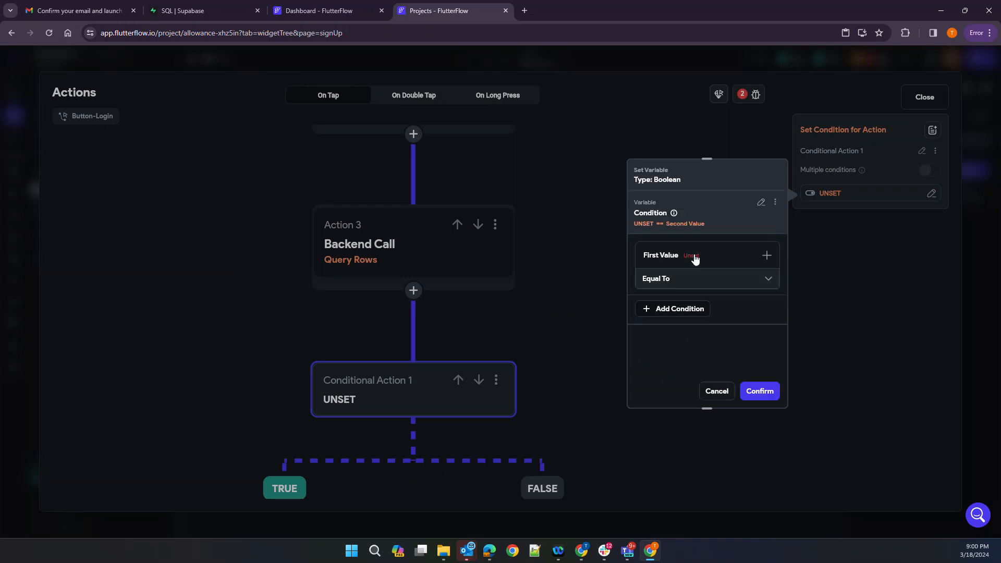
{"action": "left_click", "coordinate": [692, 279]}
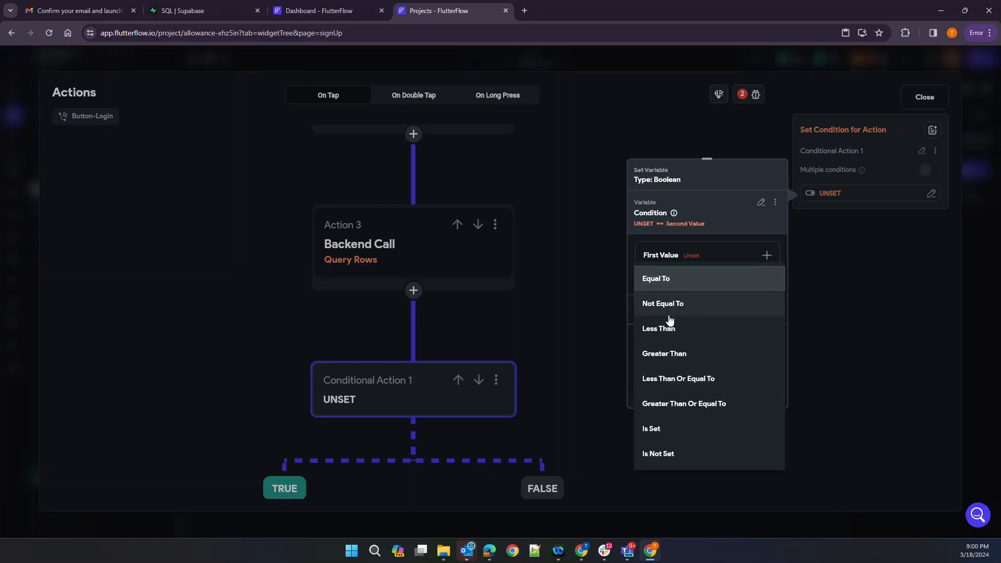
{"action": "left_click", "coordinate": [672, 355]}
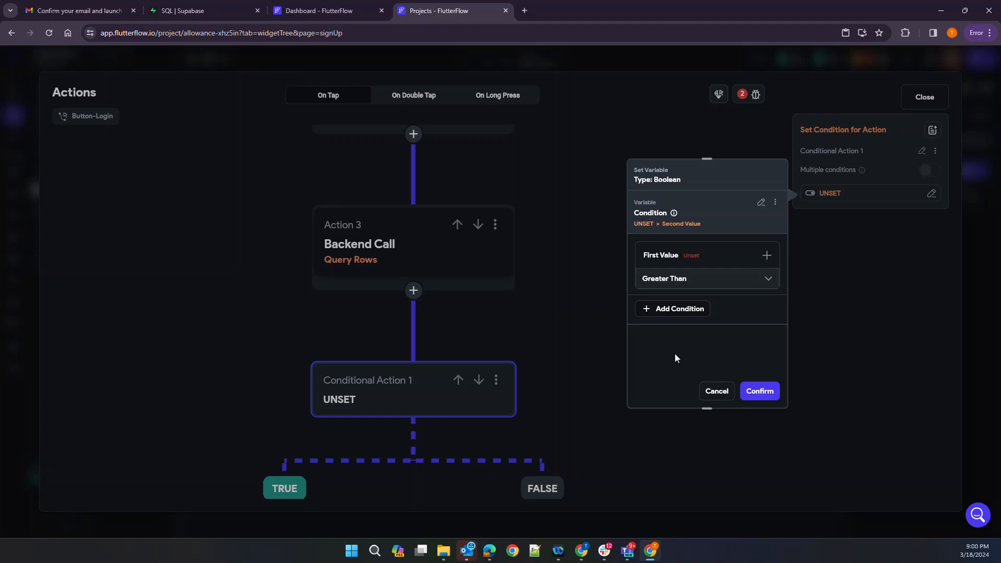
{"action": "left_click", "coordinate": [693, 252]}
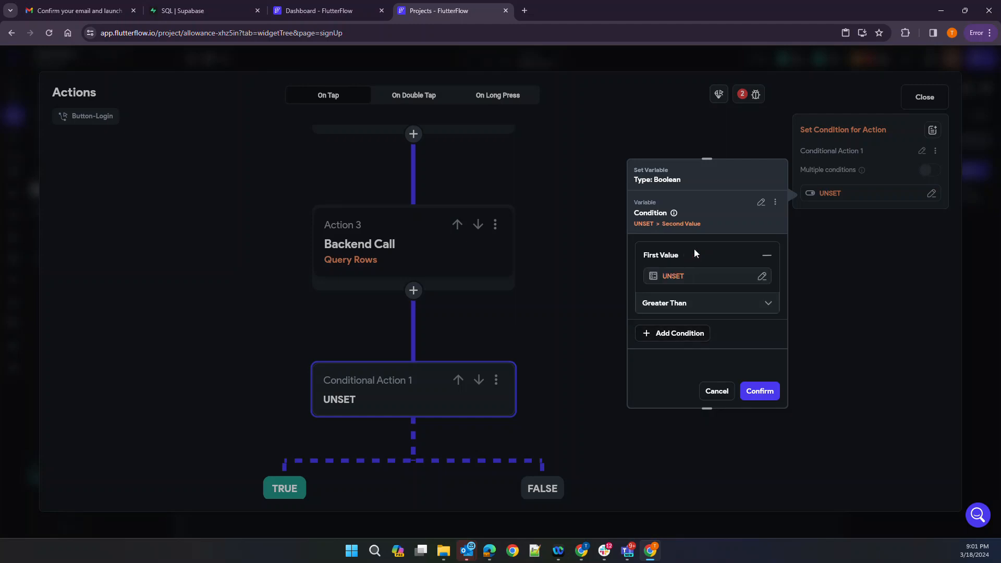
{"action": "left_click", "coordinate": [684, 278]}
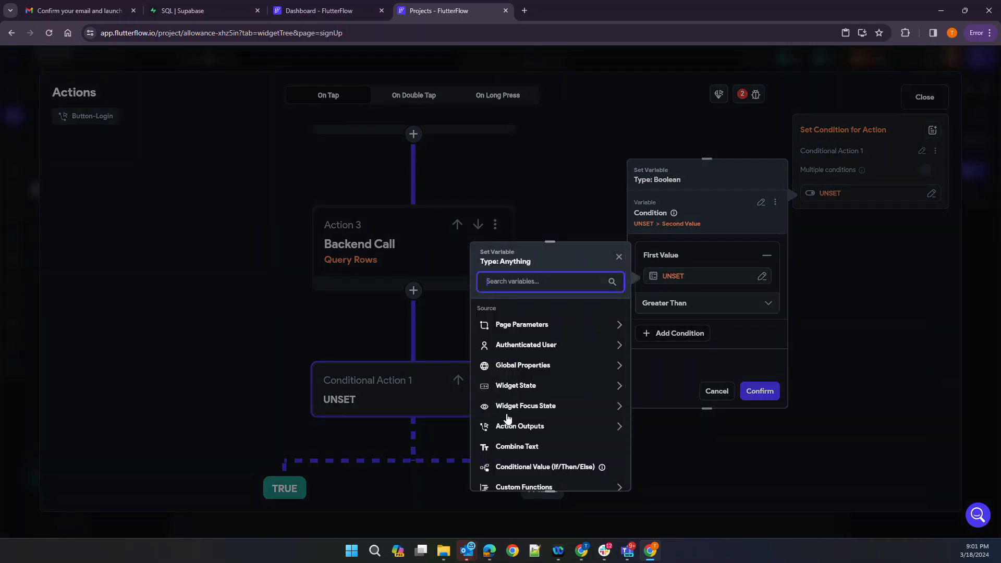
{"action": "left_click", "coordinate": [517, 432]}
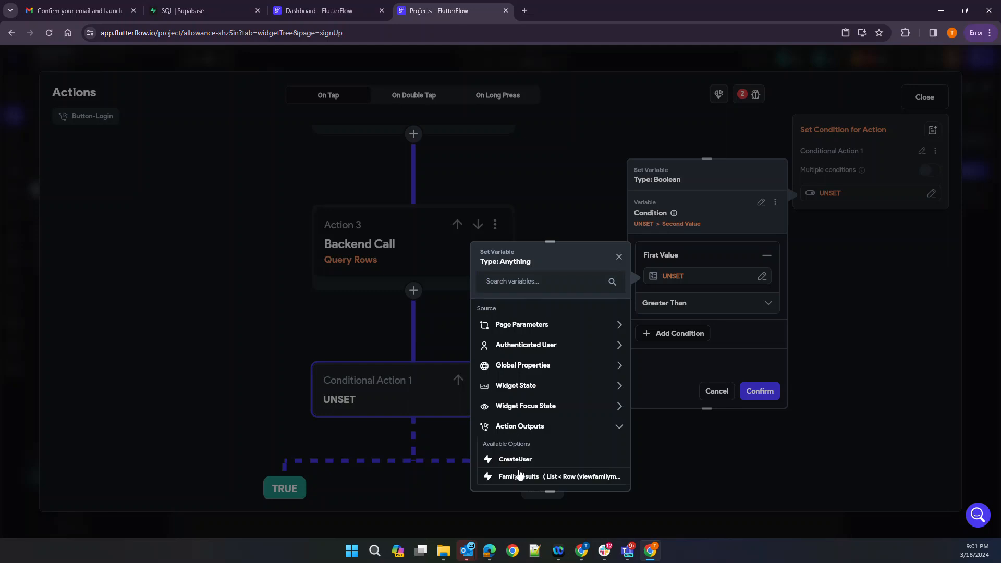
{"action": "left_click", "coordinate": [521, 476]}
{"action": "left_click", "coordinate": [525, 354]}
{"action": "left_click", "coordinate": [528, 347]}
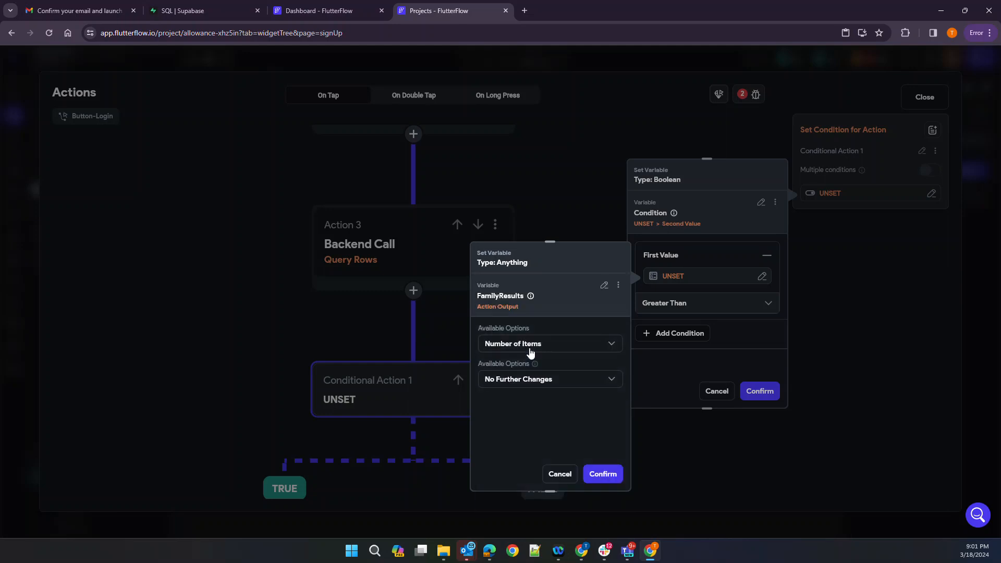
{"action": "left_click", "coordinate": [606, 474]}
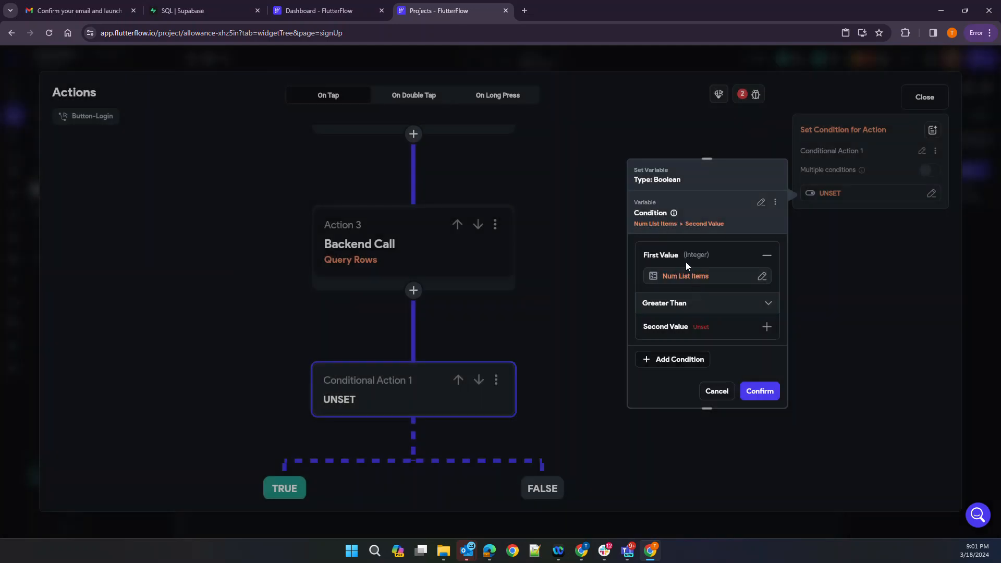
Set the second value to 0 and save the Num List Items > 0 condition
{"action": "left_click", "coordinate": [677, 328]}
{"action": "type", "text": "0"}
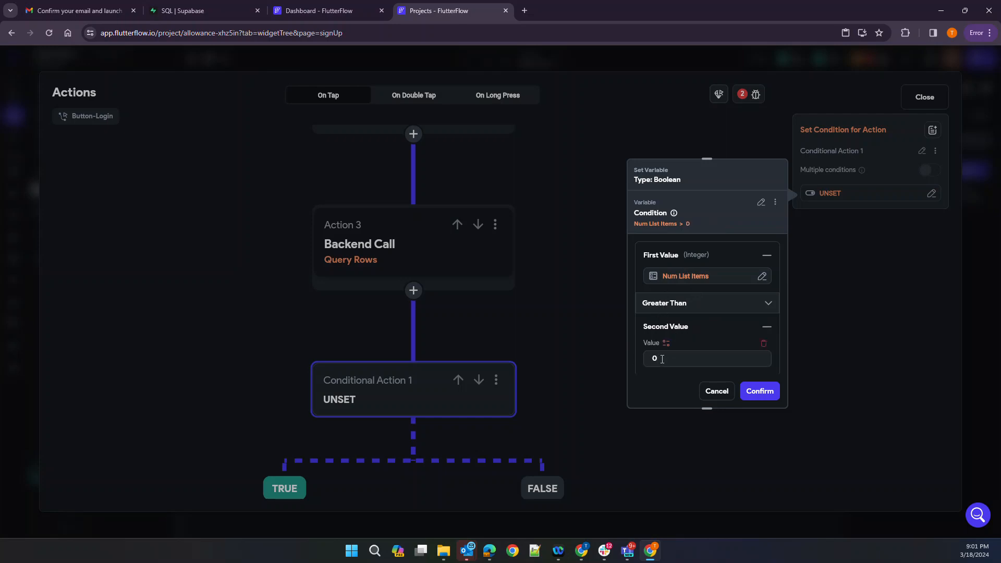
{"action": "left_click", "coordinate": [759, 391]}
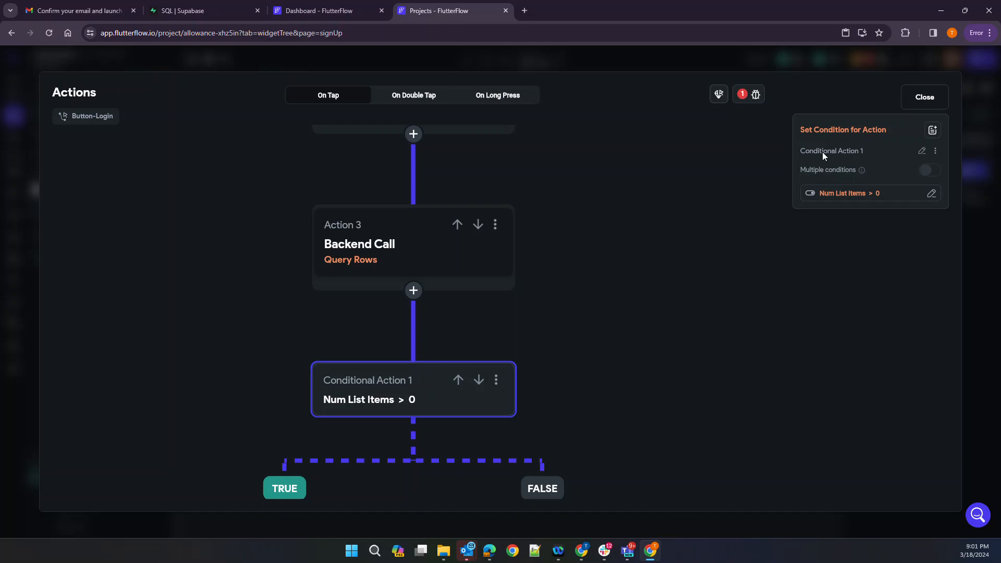
Label the conditional action 'Do they belong to a family'
{"action": "left_click", "coordinate": [933, 131]}
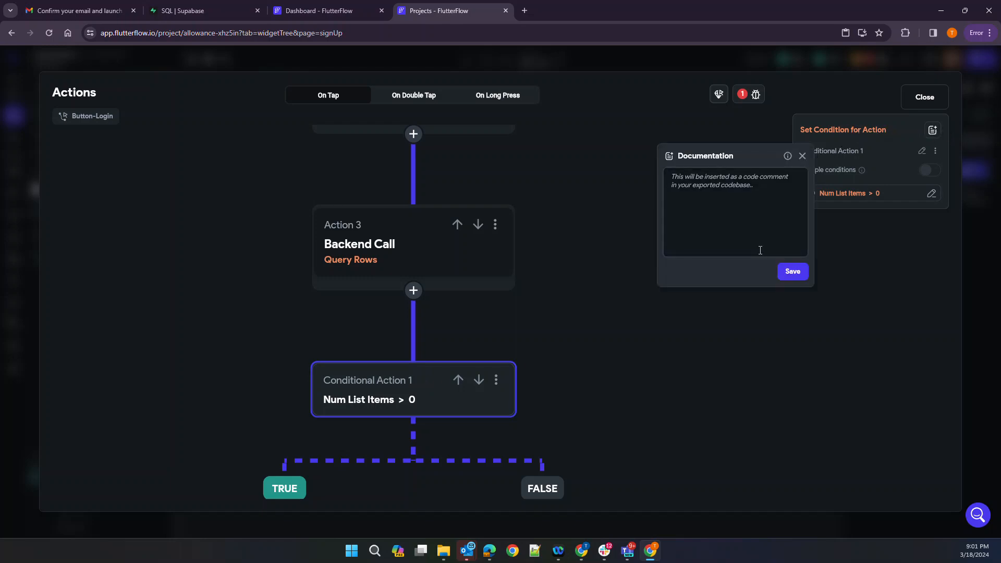
{"action": "left_click", "coordinate": [802, 157]}
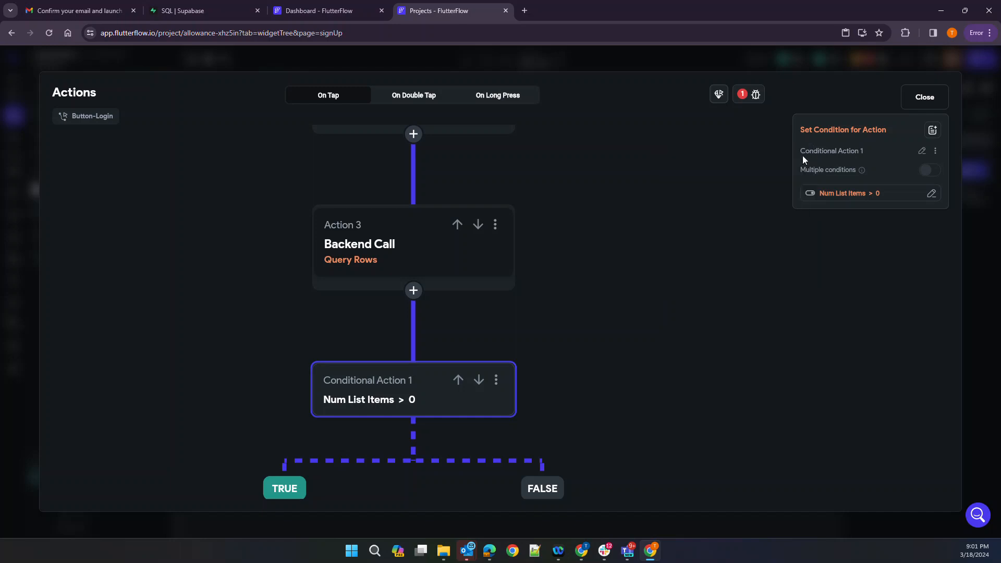
{"action": "left_click", "coordinate": [922, 151]}
{"action": "type", "text": "IS"}
{"action": "key", "text": "BackSpace"}
{"action": "key", "text": "BackSpace"}
{"action": "type", "text": "Do they belong to a fm"}
{"action": "key", "text": "BackSpace"}
{"action": "type", "text": "ami"}
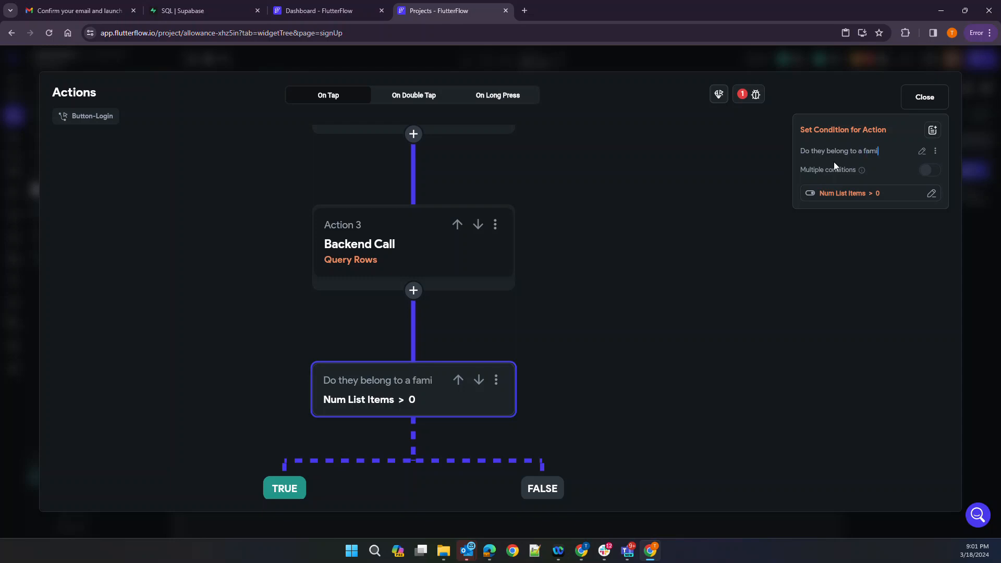
{"action": "type", "text": "yly"}
{"action": "left_click", "coordinate": [696, 440]}
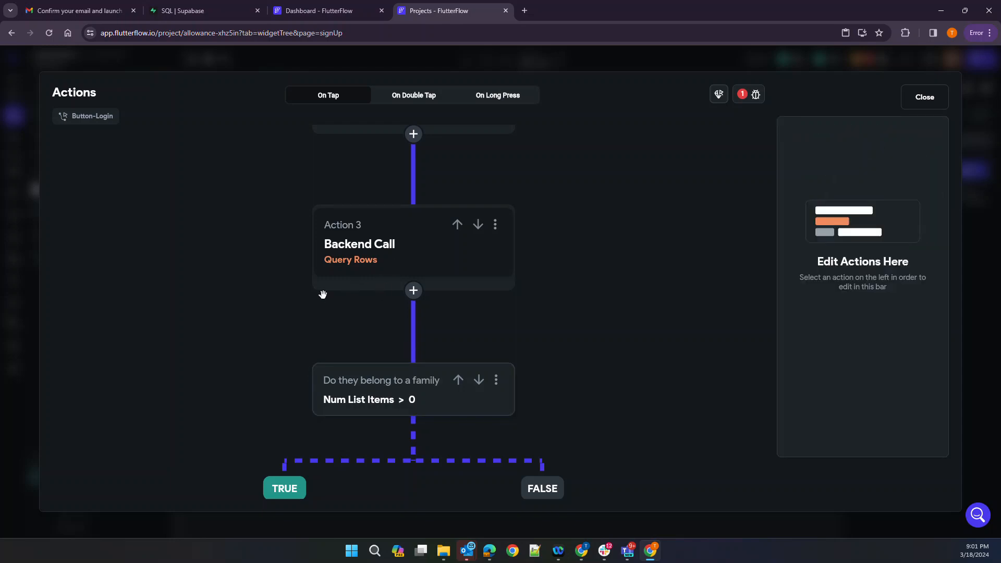
Label the Query Rows step 'Get a list of familys for this email'
{"action": "left_click", "coordinate": [356, 247]}
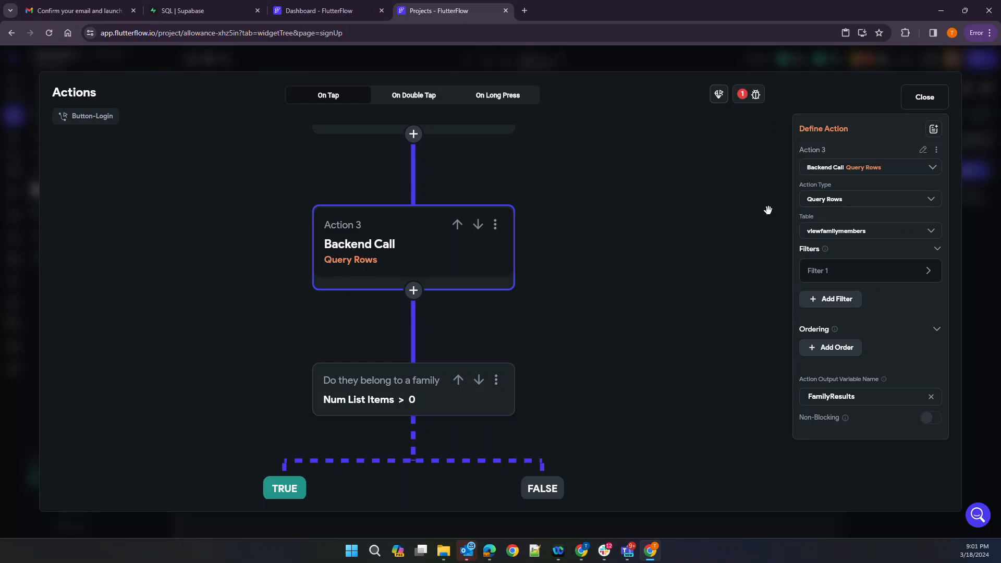
{"action": "left_click", "coordinate": [922, 150]}
{"action": "type", "text": "Get a list of familys for this "}
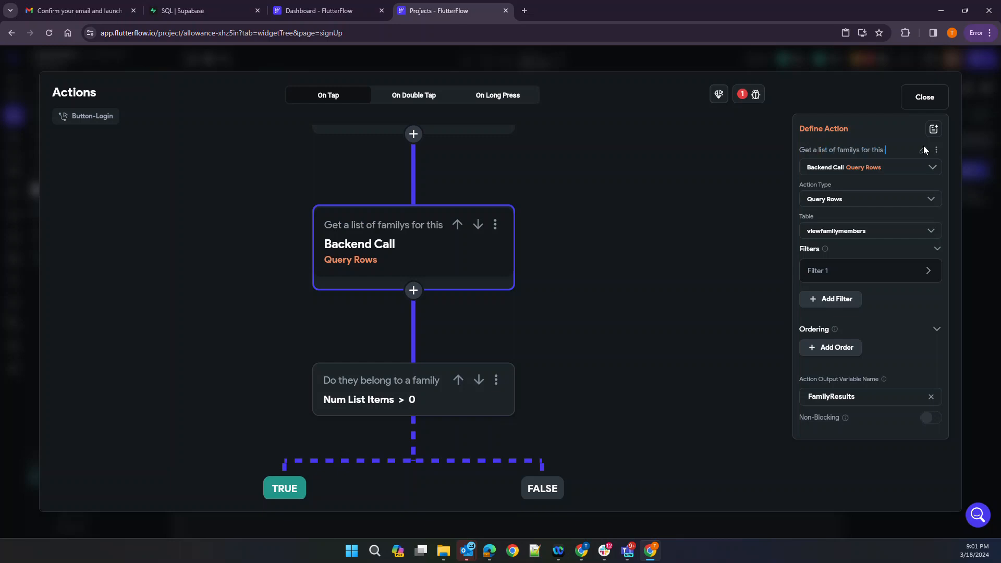
{"action": "type", "text": "email"}
{"action": "left_click", "coordinate": [598, 272]}
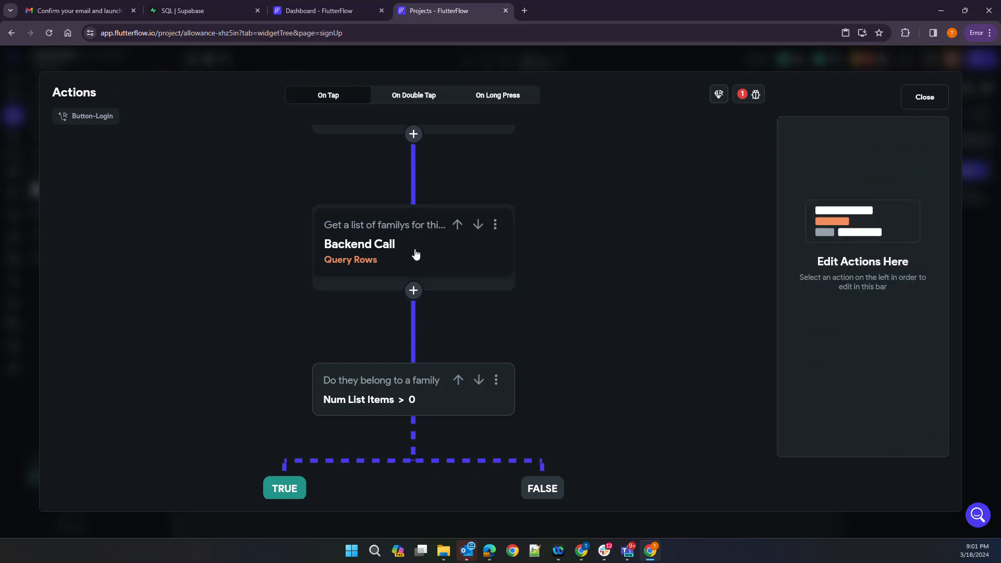
Add a Navigate To homePage action to the TRUE branch
{"action": "scroll", "coordinate": [616, 349], "scroll_direction": "down", "scroll_amount": 1}
{"action": "scroll", "coordinate": [616, 349], "scroll_direction": "down", "scroll_amount": 3}
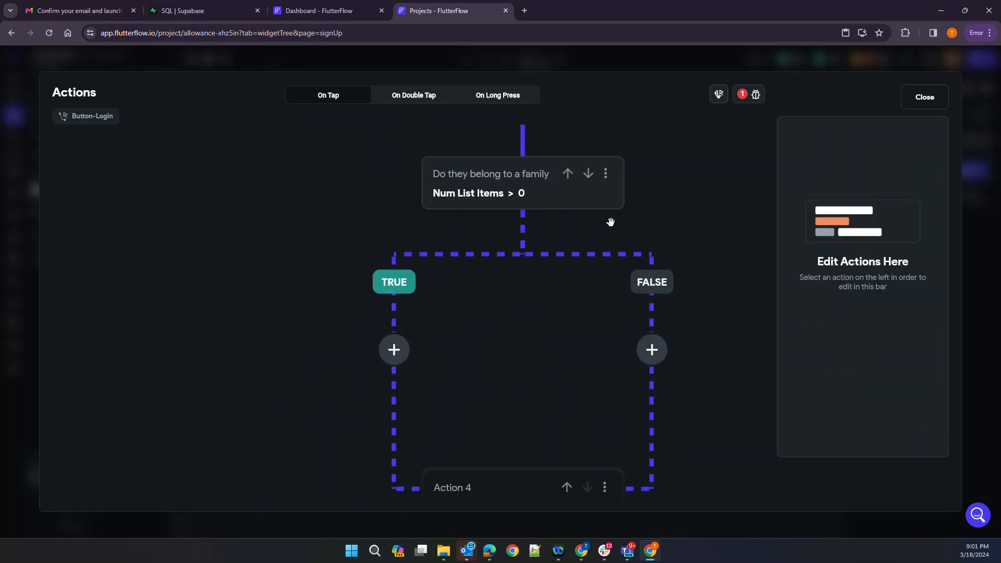
{"action": "scroll", "coordinate": [574, 427], "scroll_direction": "down", "scroll_amount": 1}
{"action": "scroll", "coordinate": [492, 350], "scroll_direction": "down", "scroll_amount": 2}
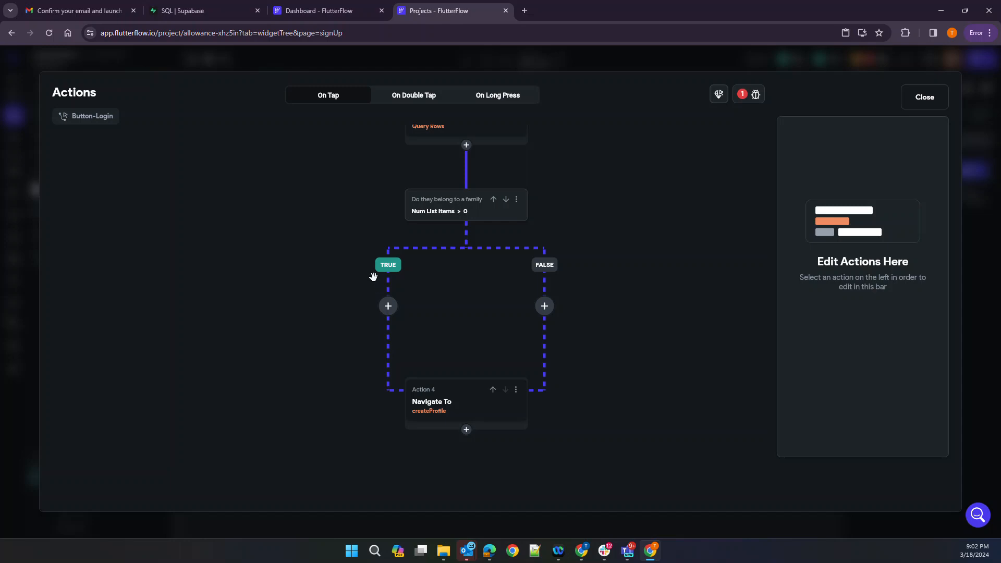
{"action": "left_click", "coordinate": [387, 307]}
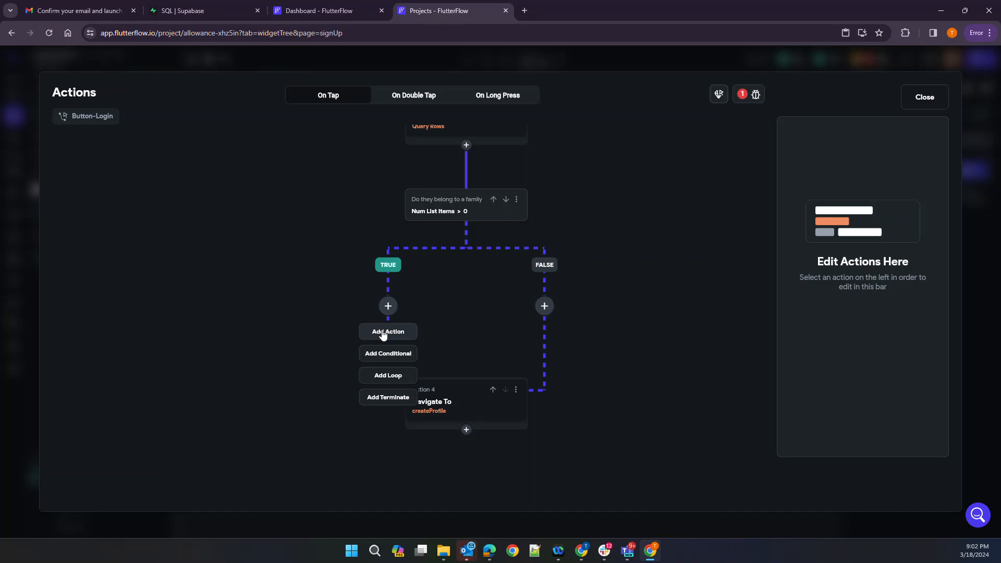
{"action": "left_click", "coordinate": [383, 333]}
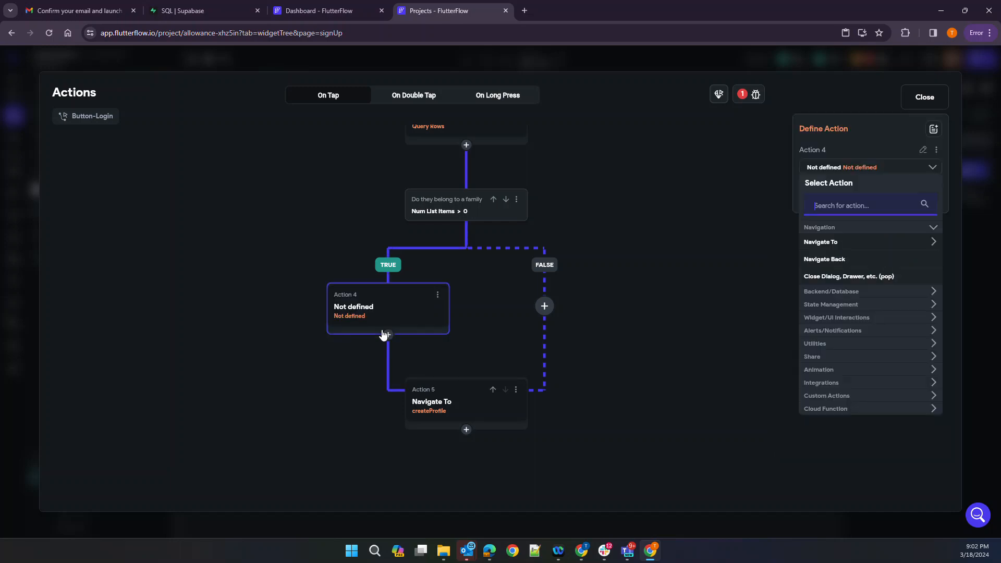
{"action": "left_click", "coordinate": [829, 242]}
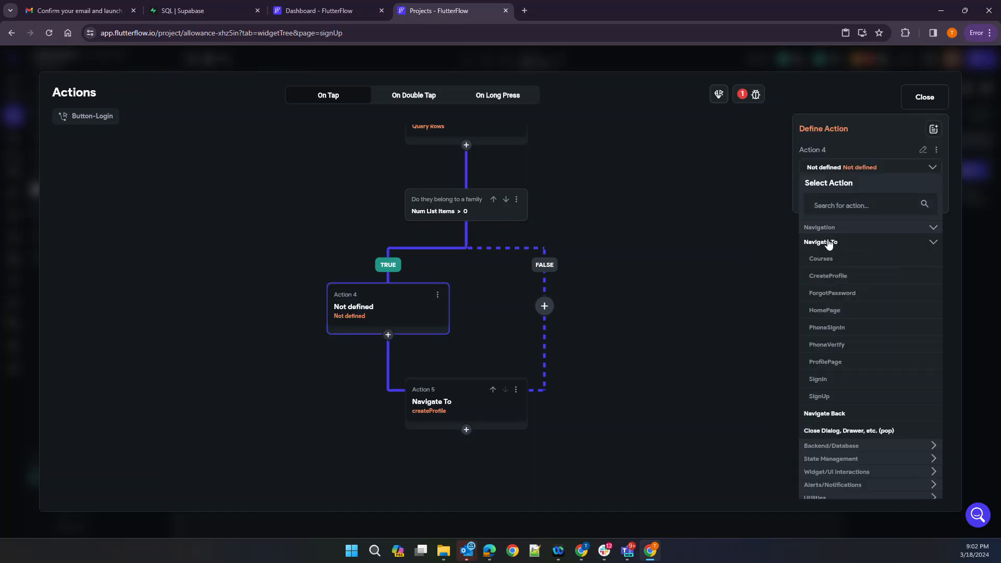
{"action": "left_click", "coordinate": [826, 310]}
{"action": "left_click", "coordinate": [684, 328]}
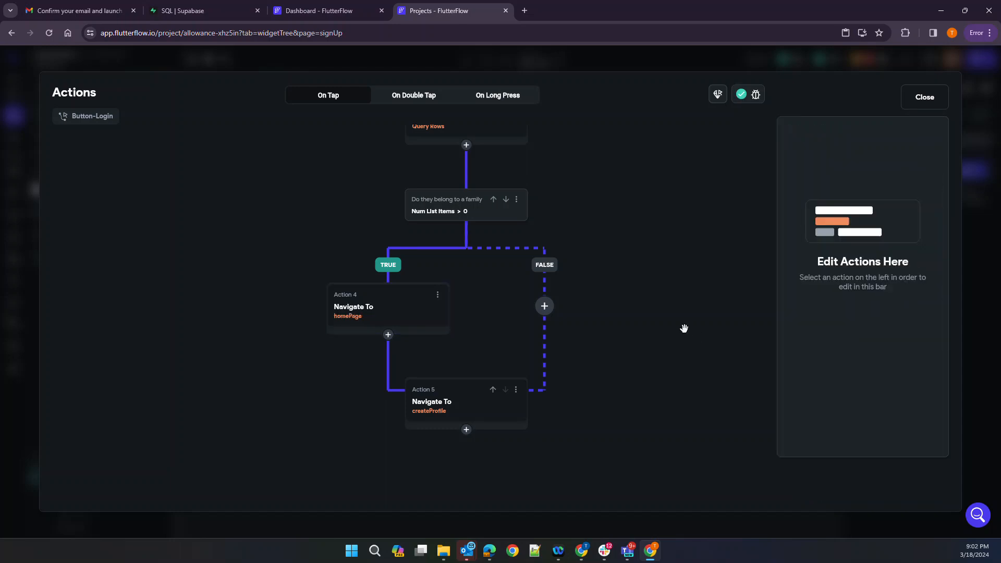
Move the createProfile navigation into the FALSE branch via cut and paste, then close the action flow
{"action": "left_click", "coordinate": [515, 389]}
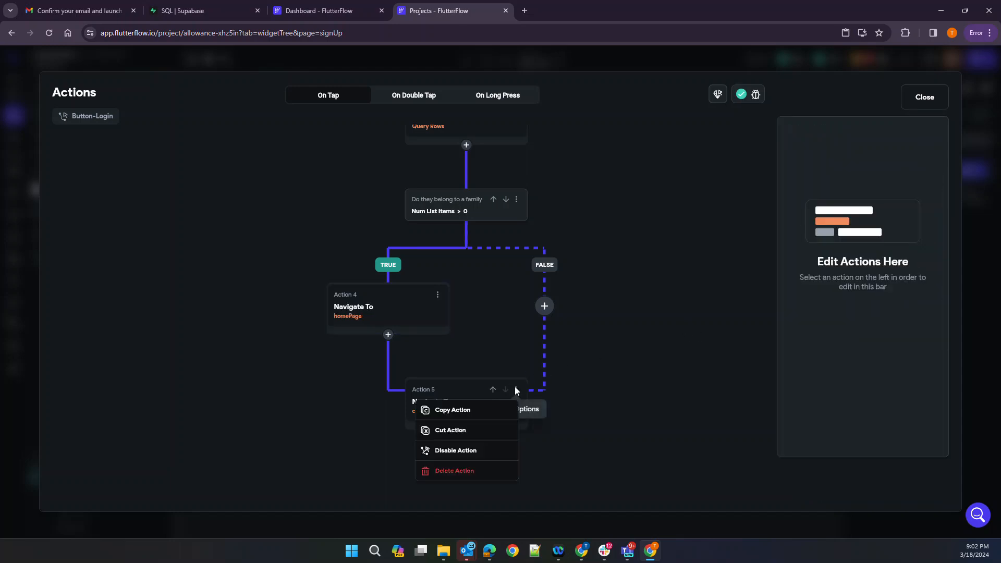
{"action": "left_click", "coordinate": [472, 412]}
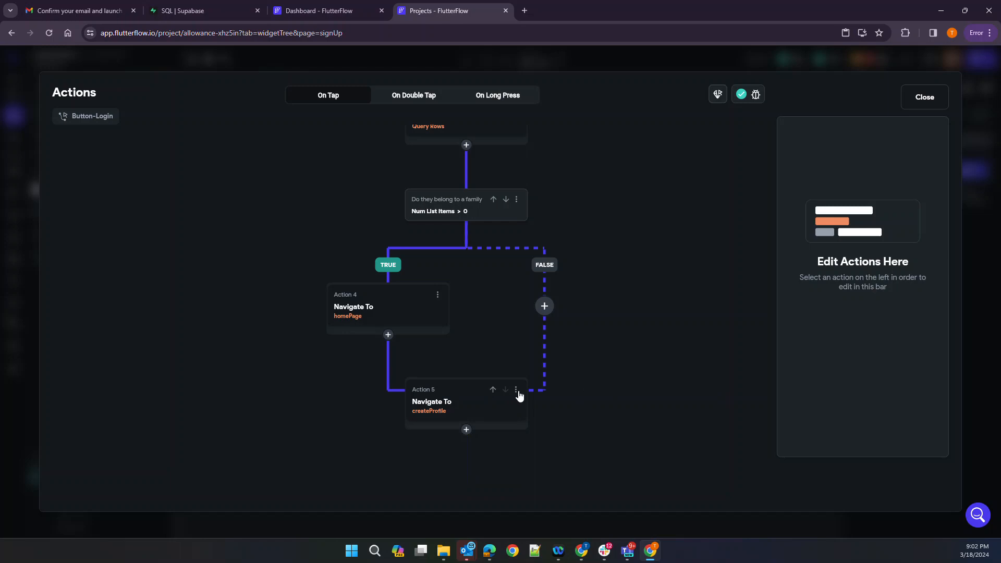
{"action": "left_click", "coordinate": [516, 391]}
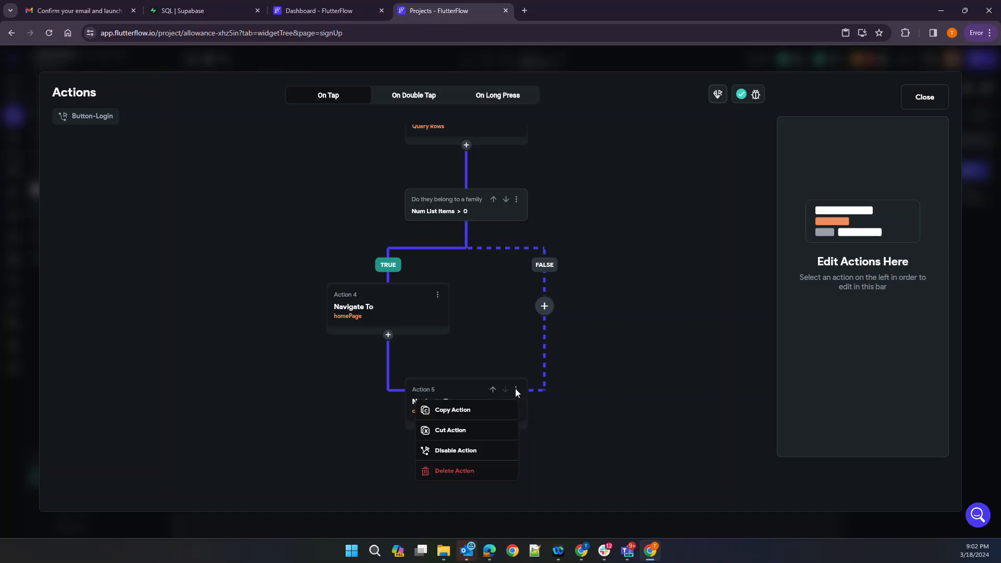
{"action": "left_click", "coordinate": [446, 430]}
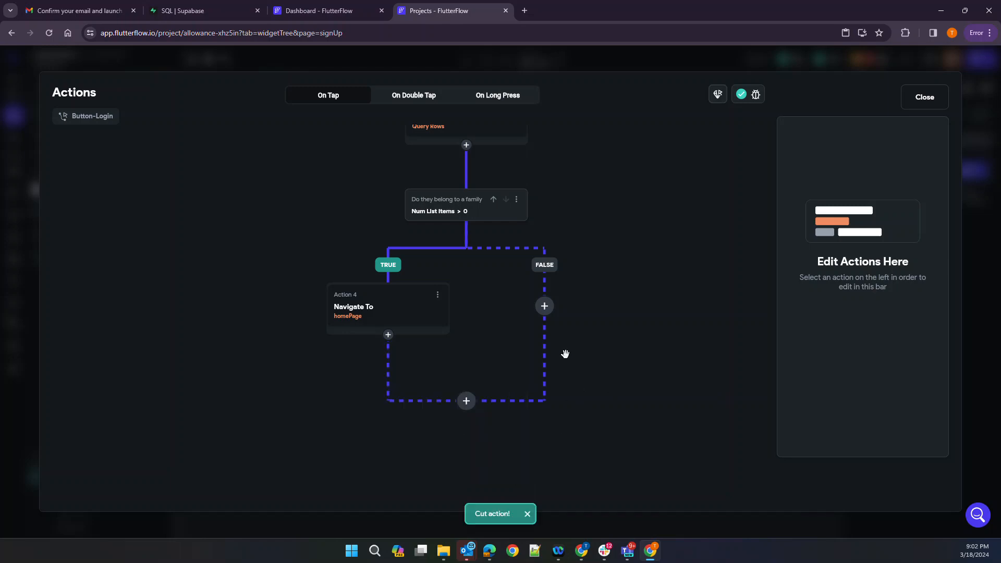
{"action": "left_click", "coordinate": [545, 307]}
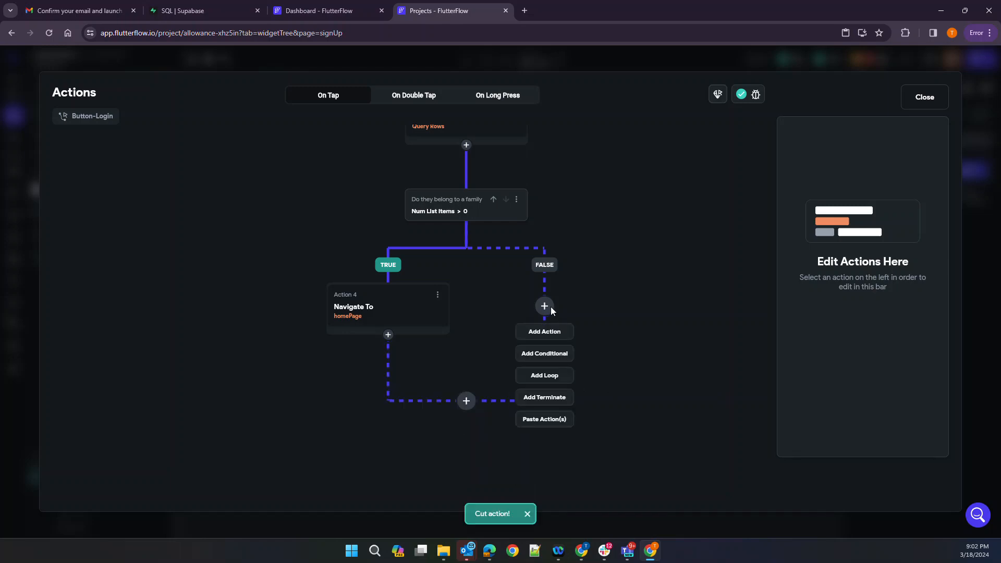
{"action": "left_click", "coordinate": [539, 419]}
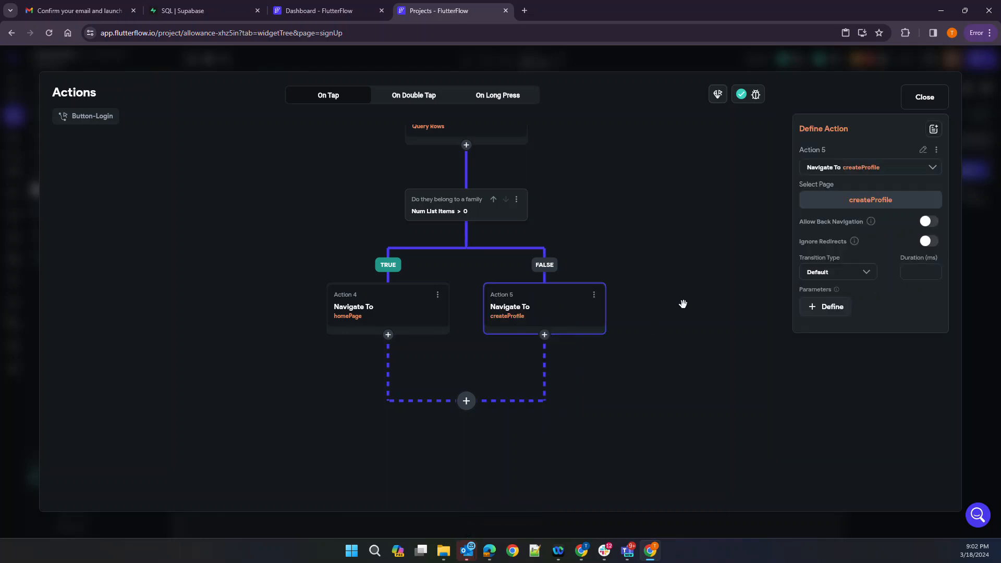
{"action": "left_click", "coordinate": [682, 304]}
{"action": "left_click", "coordinate": [557, 323]}
{"action": "left_click", "coordinate": [922, 102]}
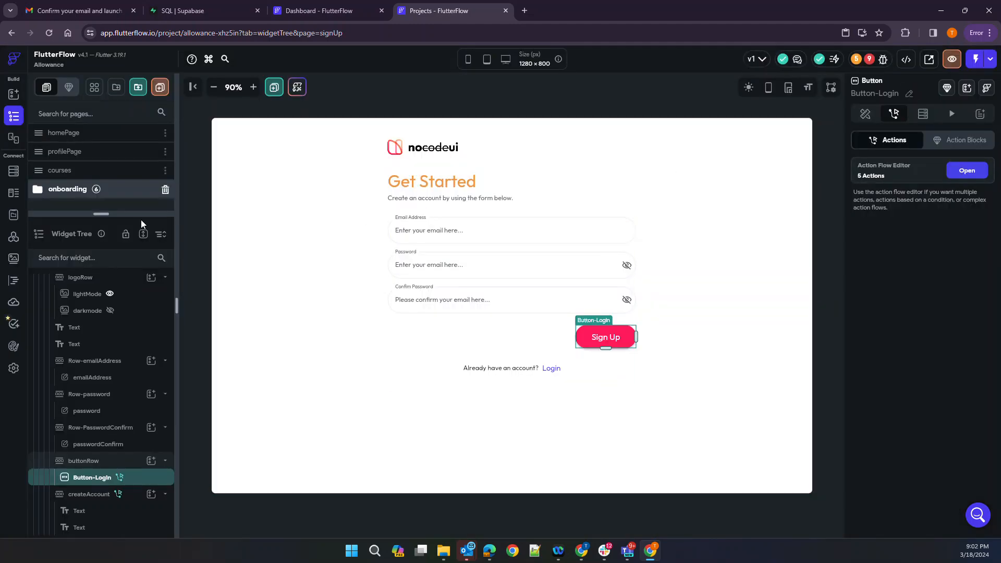
Expand the onboarding folder in the Pages list and open the createProfile page
{"action": "scroll", "coordinate": [86, 329], "scroll_direction": "up", "scroll_amount": 3}
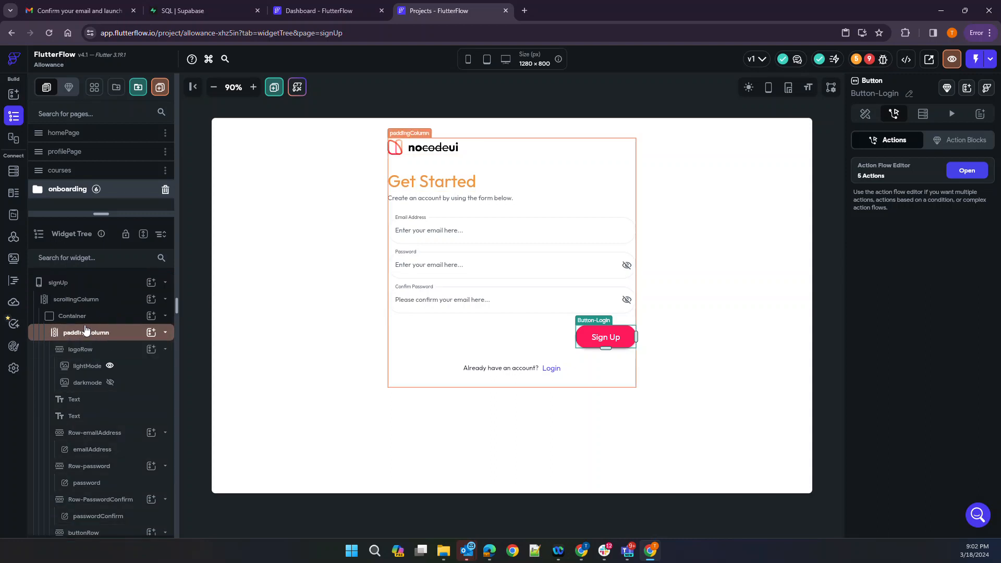
{"action": "left_click", "coordinate": [74, 192]}
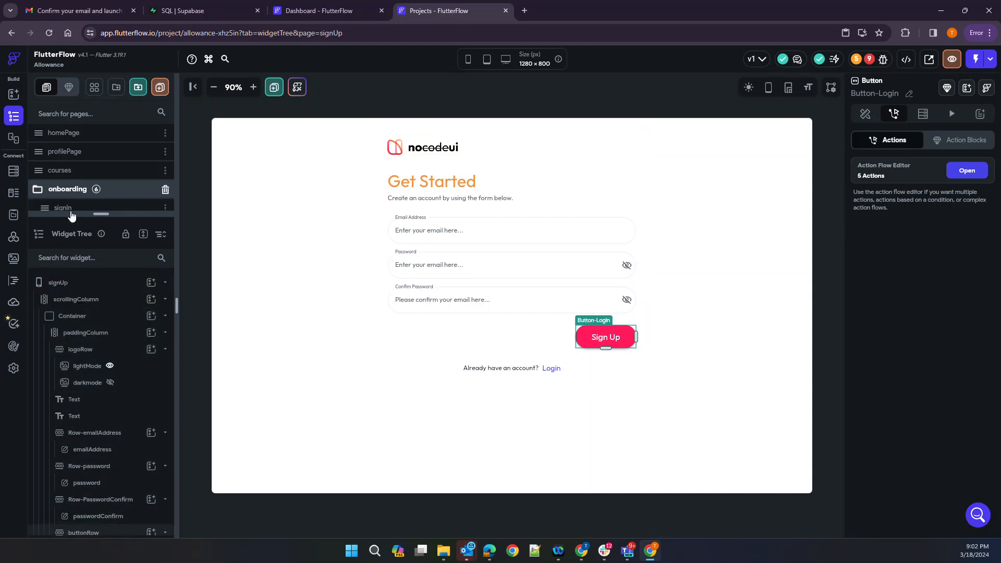
{"action": "scroll", "coordinate": [71, 215], "scroll_direction": "down", "scroll_amount": 2}
{"action": "left_click_drag", "start_coordinate": [102, 213], "coordinate": [93, 316]}
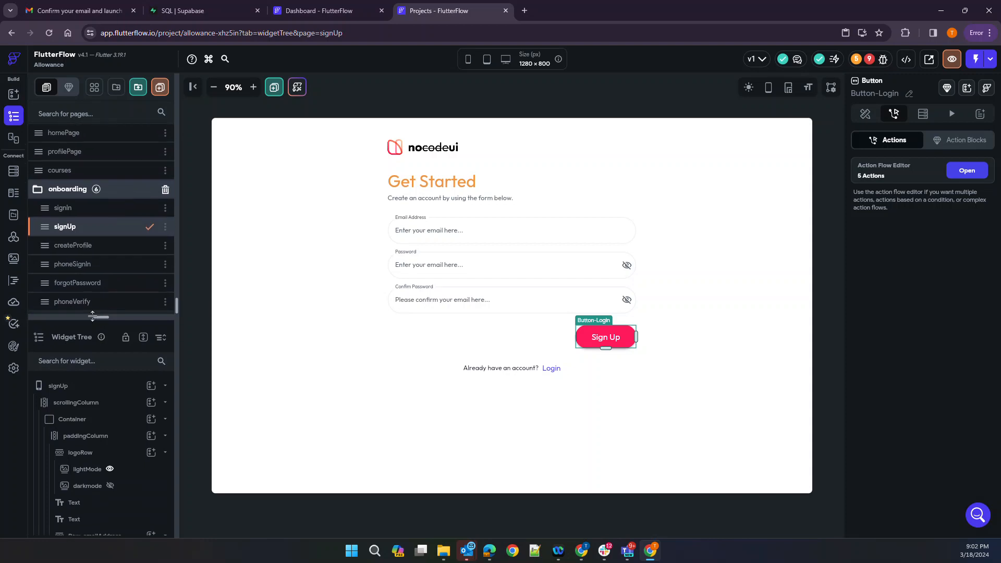
{"action": "left_click", "coordinate": [63, 245]}
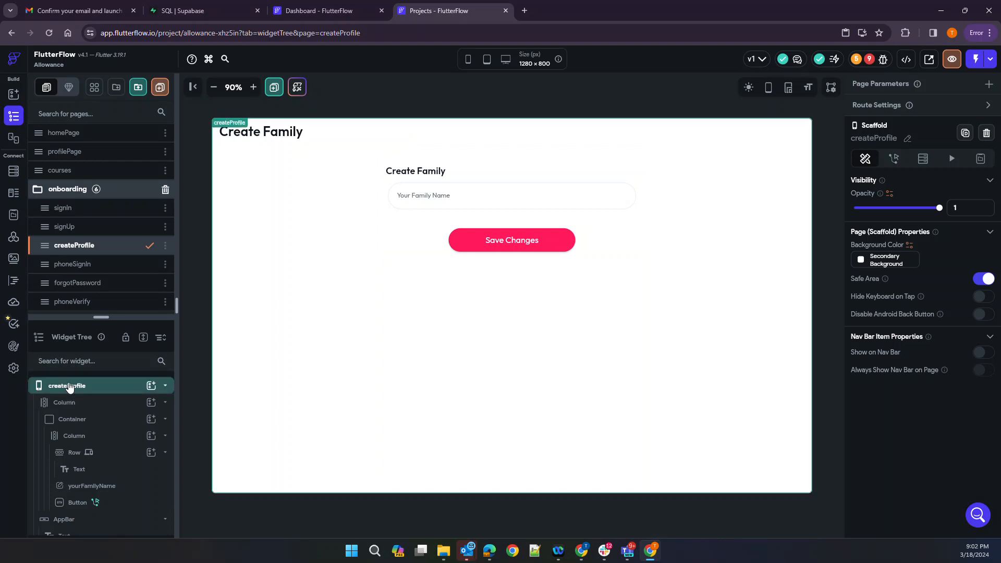
Rename the page to createFamily, then go back to the signUp page
{"action": "left_click", "coordinate": [908, 138]}
{"action": "type", "text": "cr"}
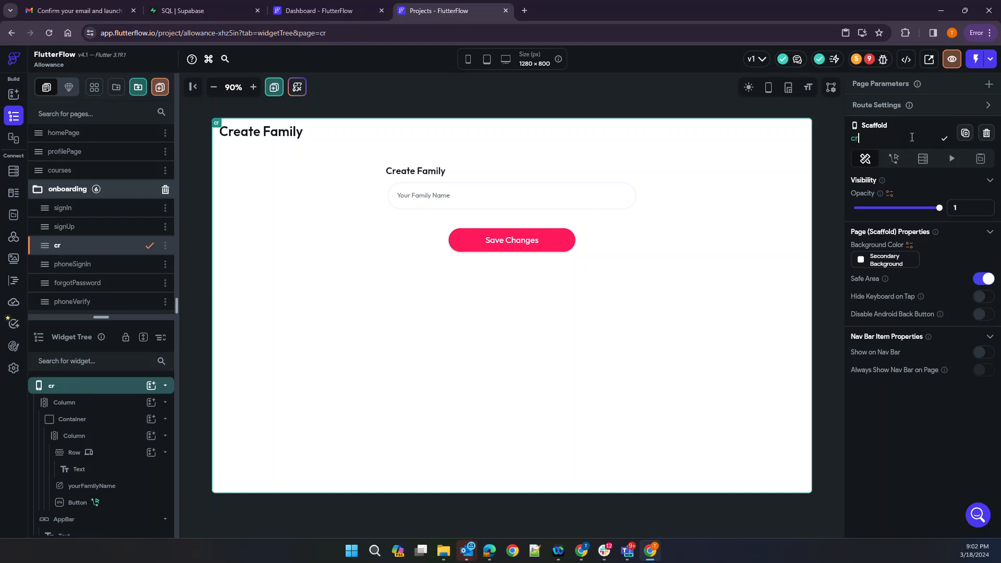
{"action": "type", "text": "eateFamily"}
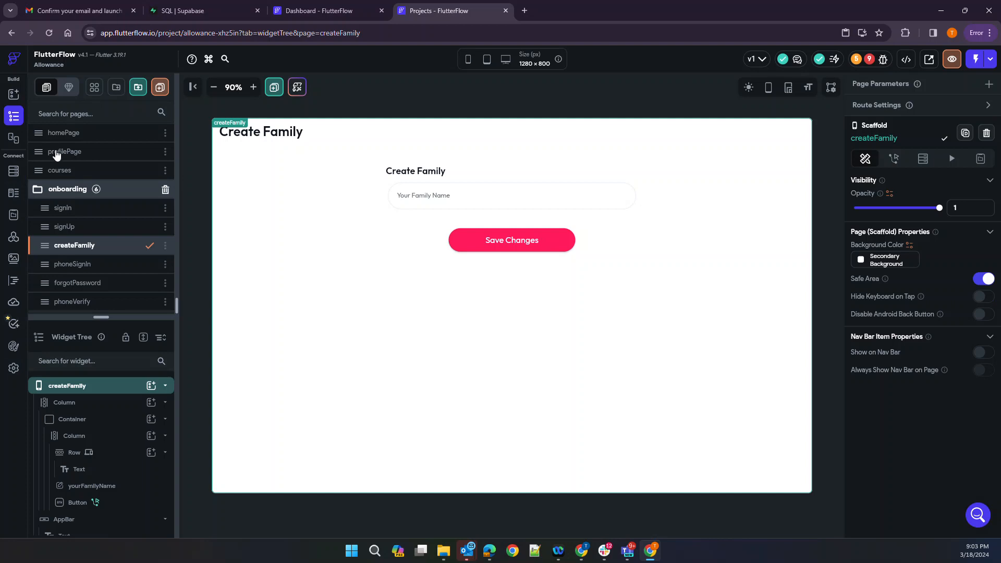
{"action": "left_click", "coordinate": [80, 231]}
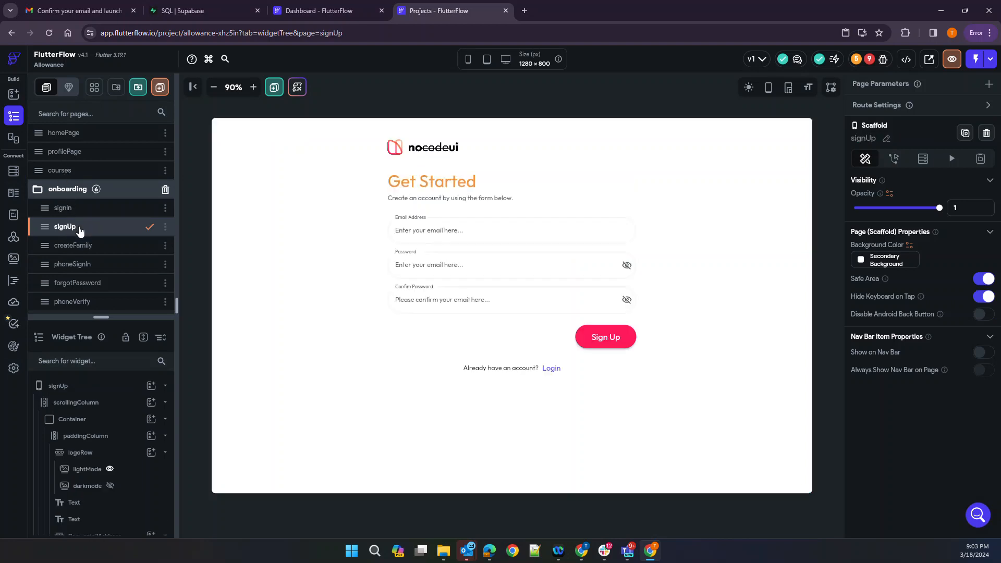
{"action": "left_click", "coordinate": [634, 341]}
{"action": "left_click", "coordinate": [966, 171]}
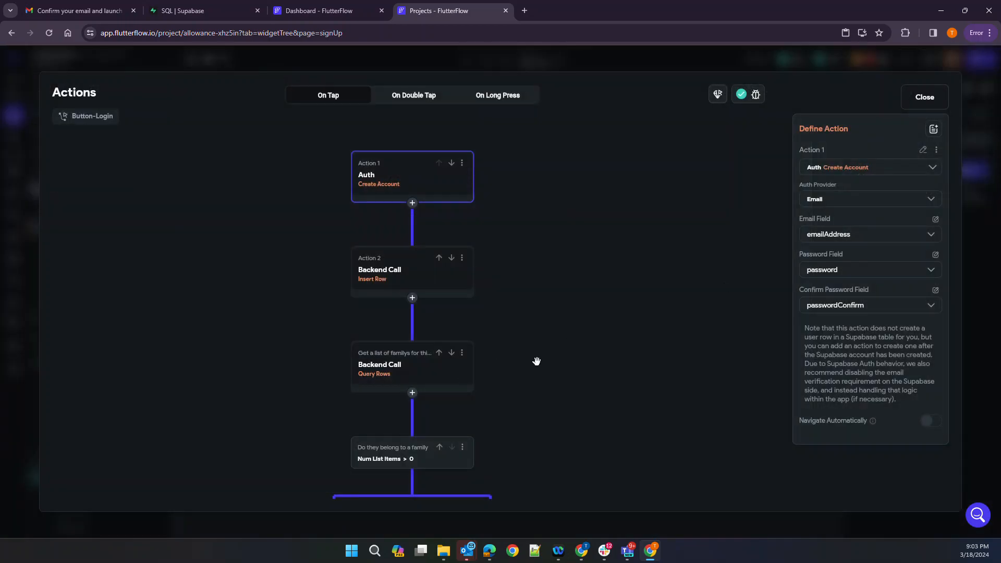
{"action": "scroll", "coordinate": [538, 361], "scroll_direction": "down", "scroll_amount": 5}
{"action": "scroll", "coordinate": [537, 360], "scroll_direction": "up", "scroll_amount": 5}
{"action": "scroll", "coordinate": [572, 212], "scroll_direction": "down", "scroll_amount": 5}
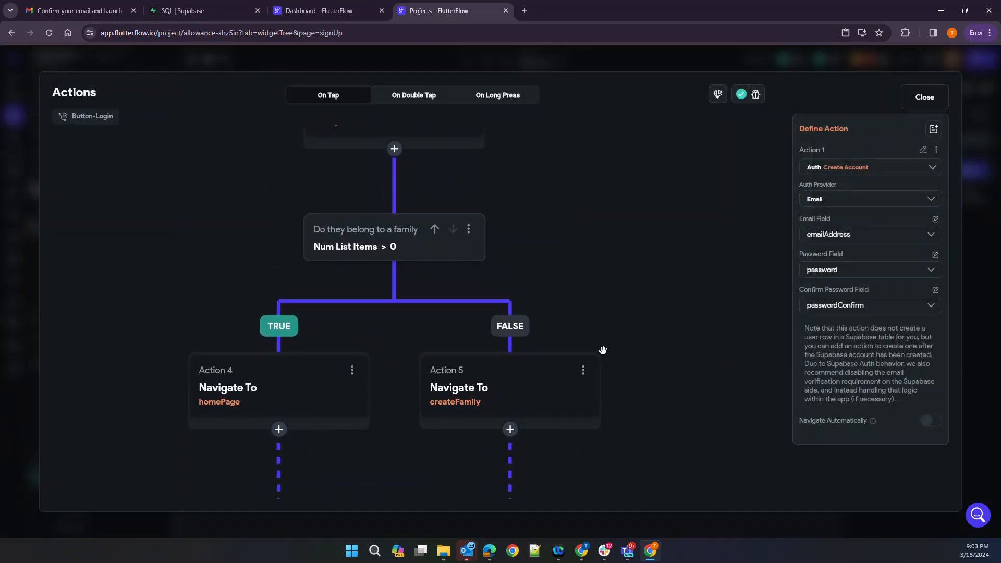
{"action": "left_click", "coordinate": [615, 331]}
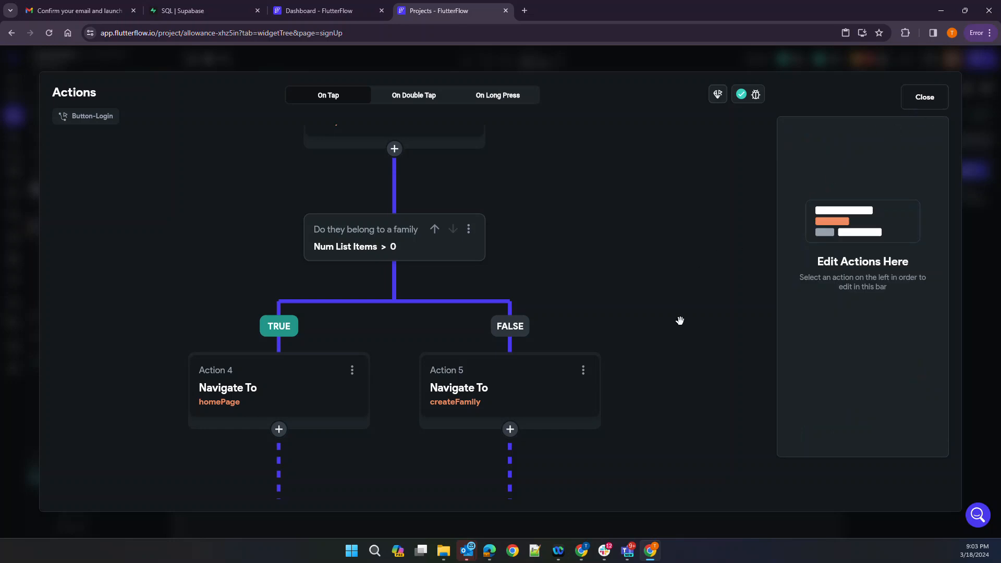
{"action": "left_click_drag", "start_coordinate": [655, 352], "coordinate": [683, 253]}
{"action": "left_click_drag", "start_coordinate": [675, 159], "coordinate": [655, 533]}
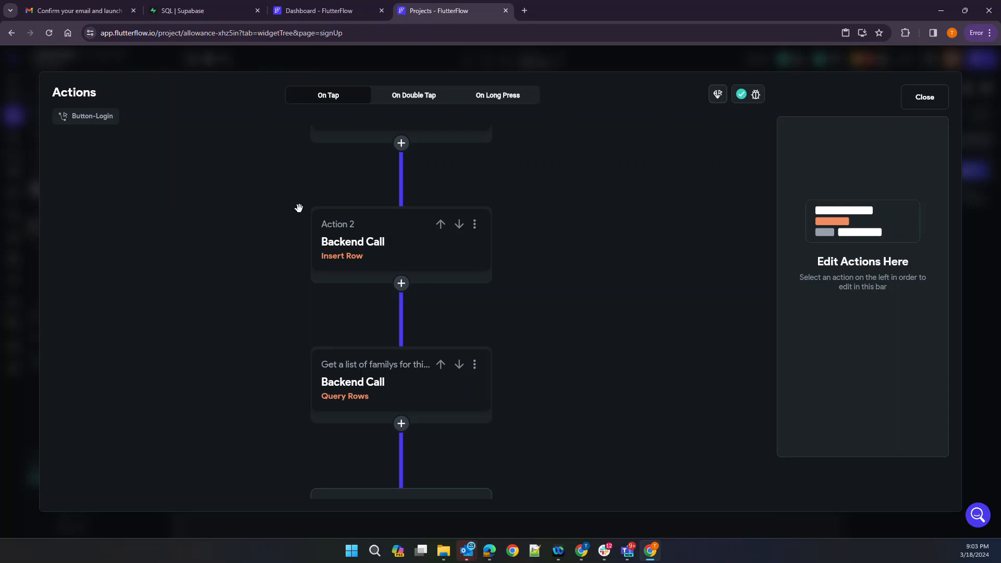
{"action": "scroll", "coordinate": [585, 239], "scroll_direction": "down", "scroll_amount": 5}
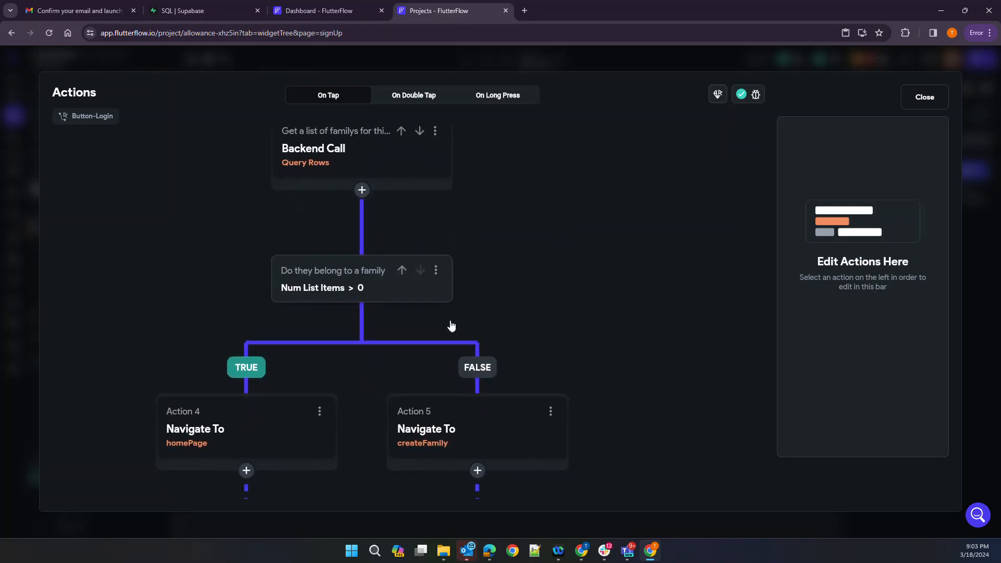
{"action": "left_click_drag", "start_coordinate": [570, 206], "coordinate": [547, 196]}
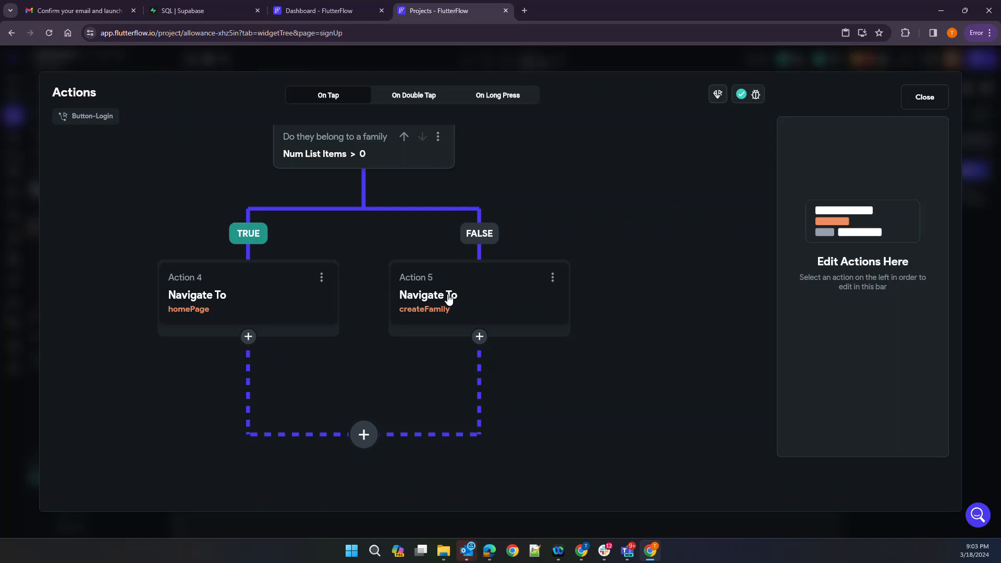
{"action": "left_click", "coordinate": [919, 97]}
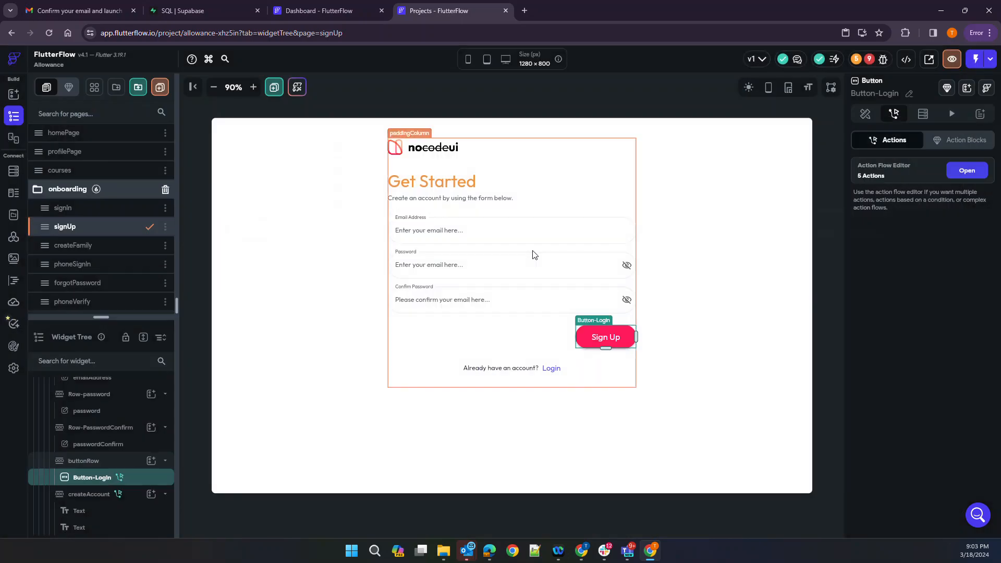